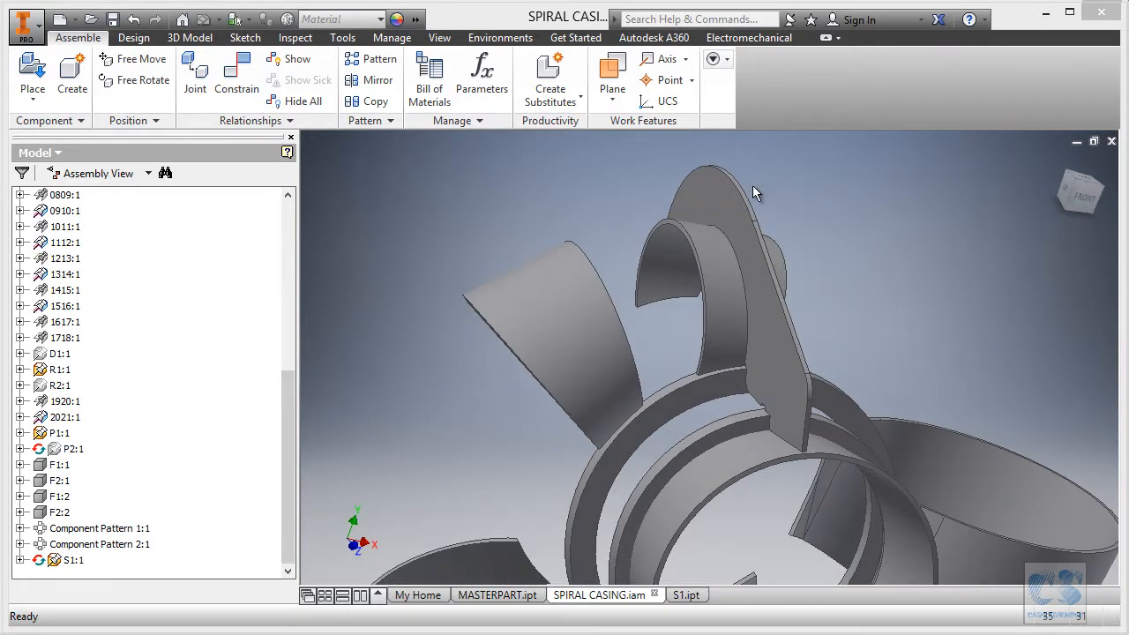
Pick part file S1 from the 1-CAD folder to place another stiffener.
scroll(766, 186, "down", 4)
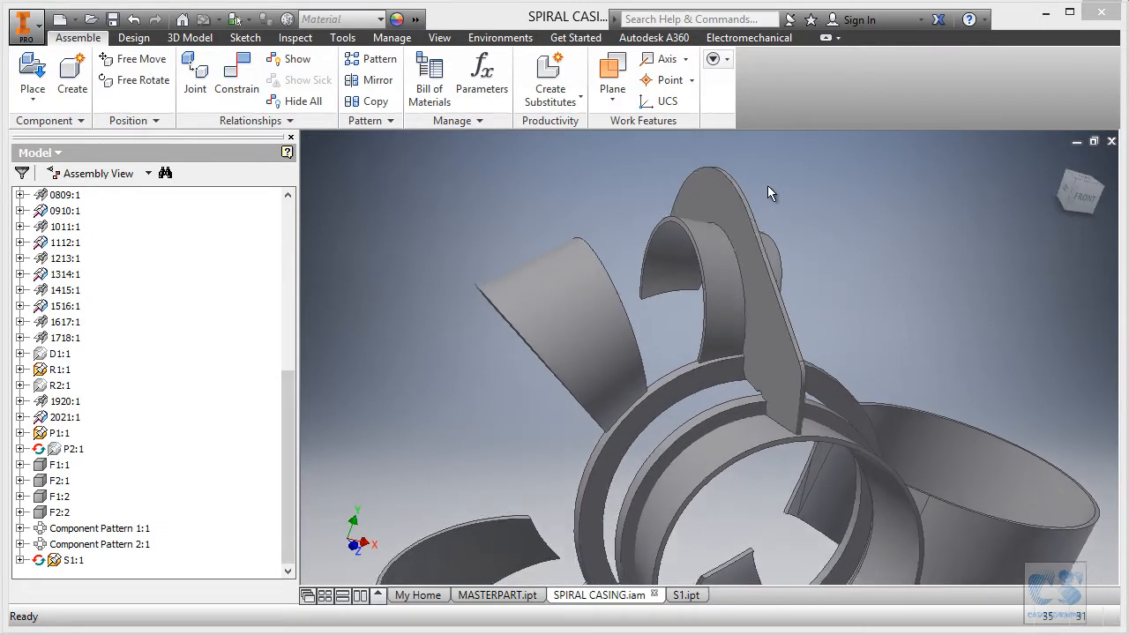
scroll(527, 200, "down", 3)
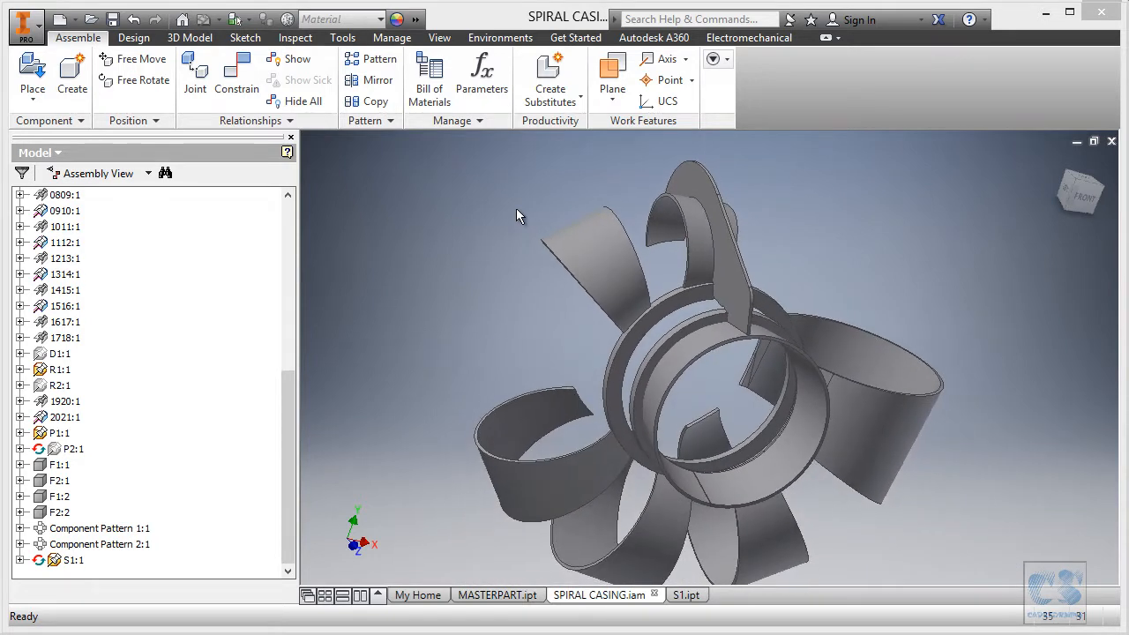
scroll(516, 209, "up", 4)
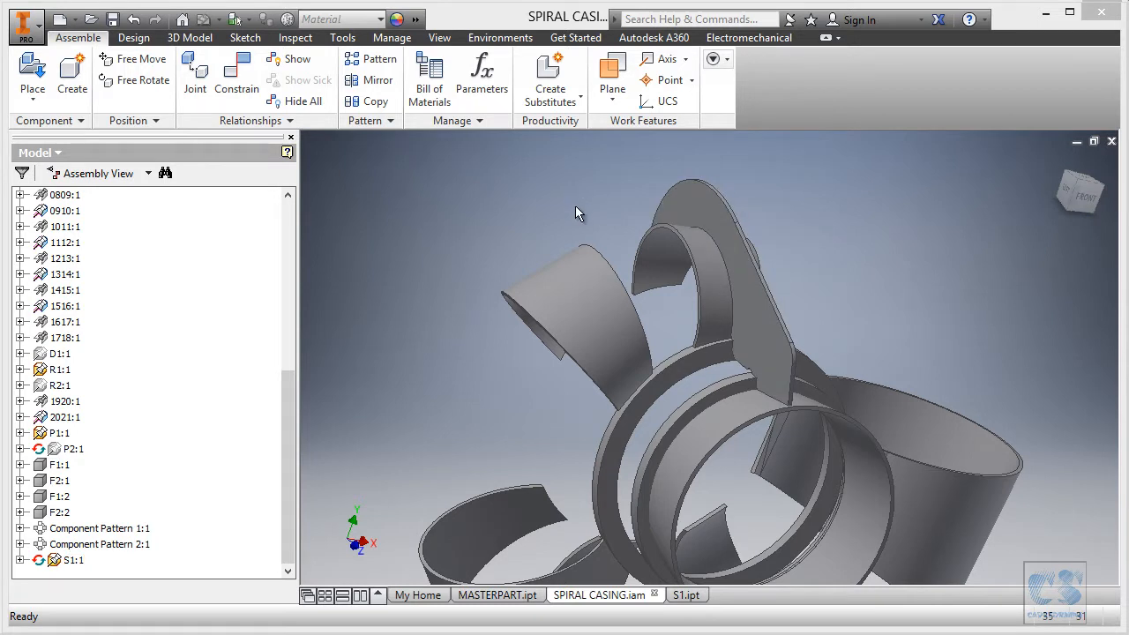
scroll(575, 206, "down", 3)
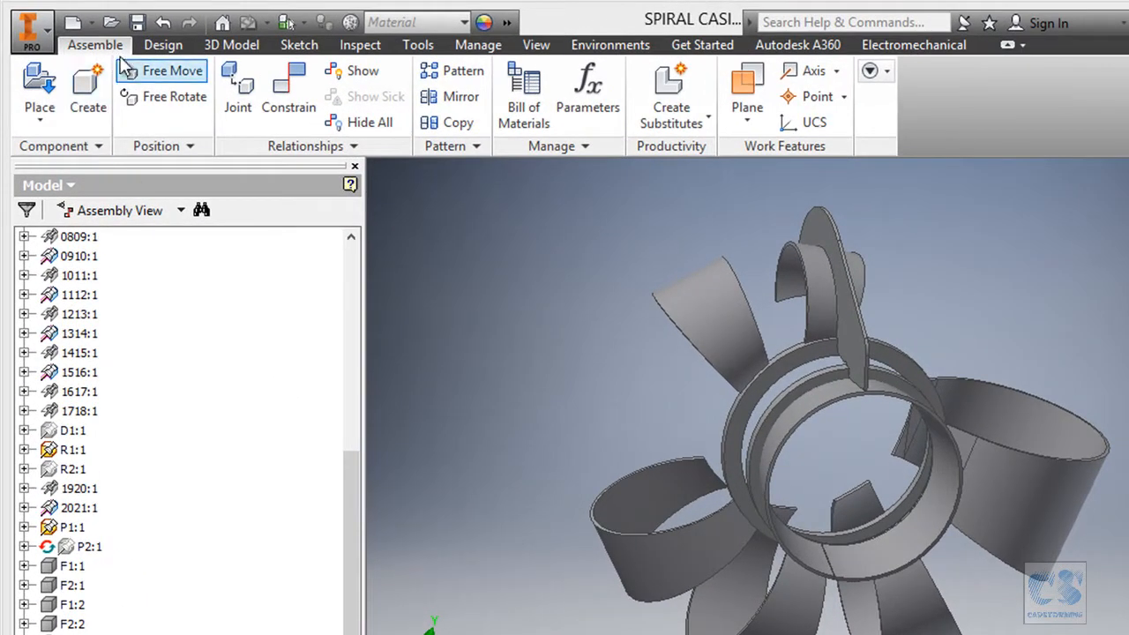
left_click(38, 88)
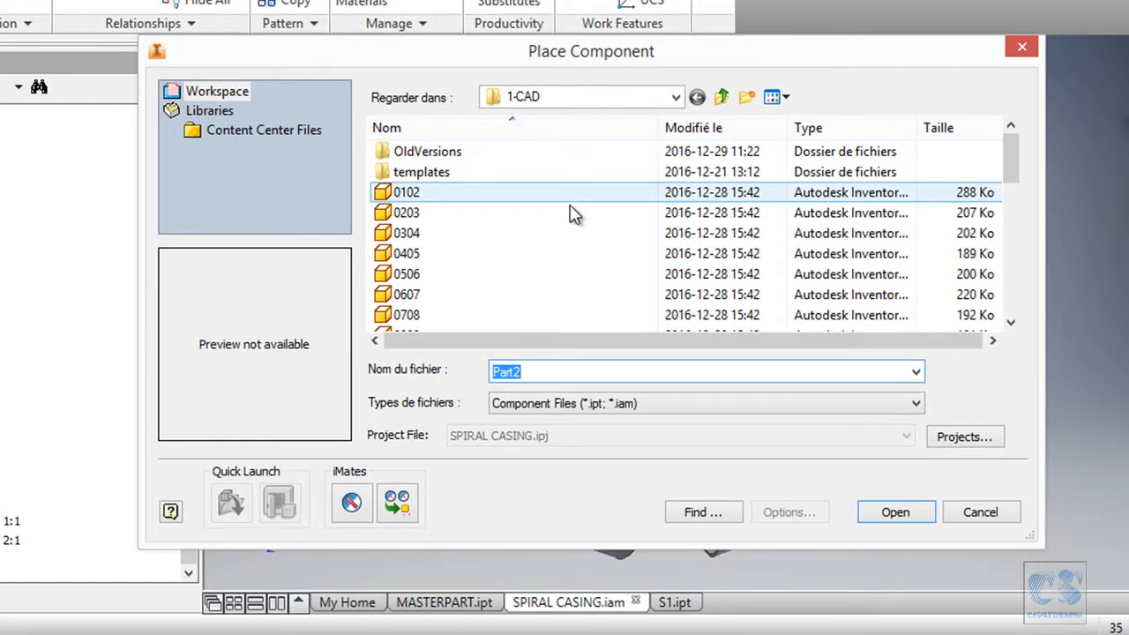
left_click_drag(1015, 168, 1023, 302)
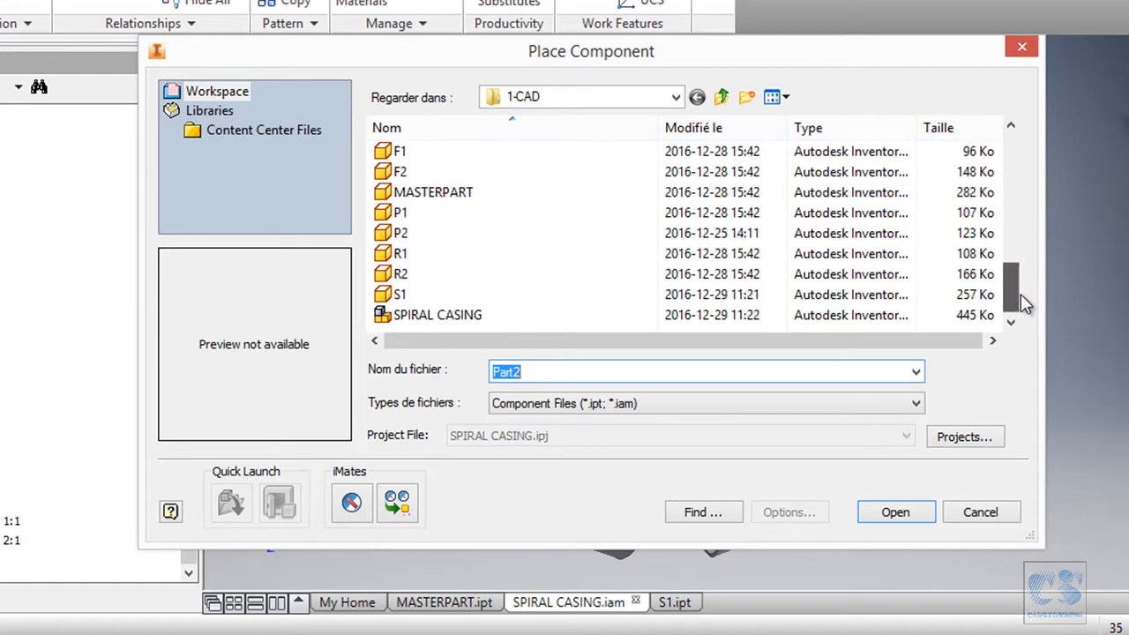
left_click(415, 300)
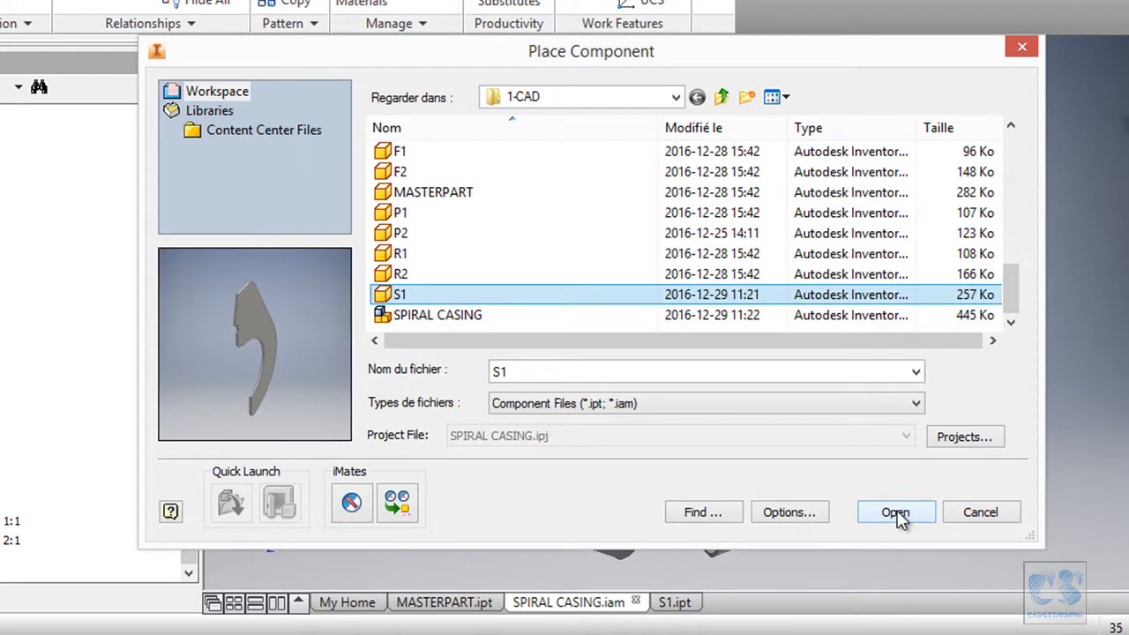
left_click(895, 513)
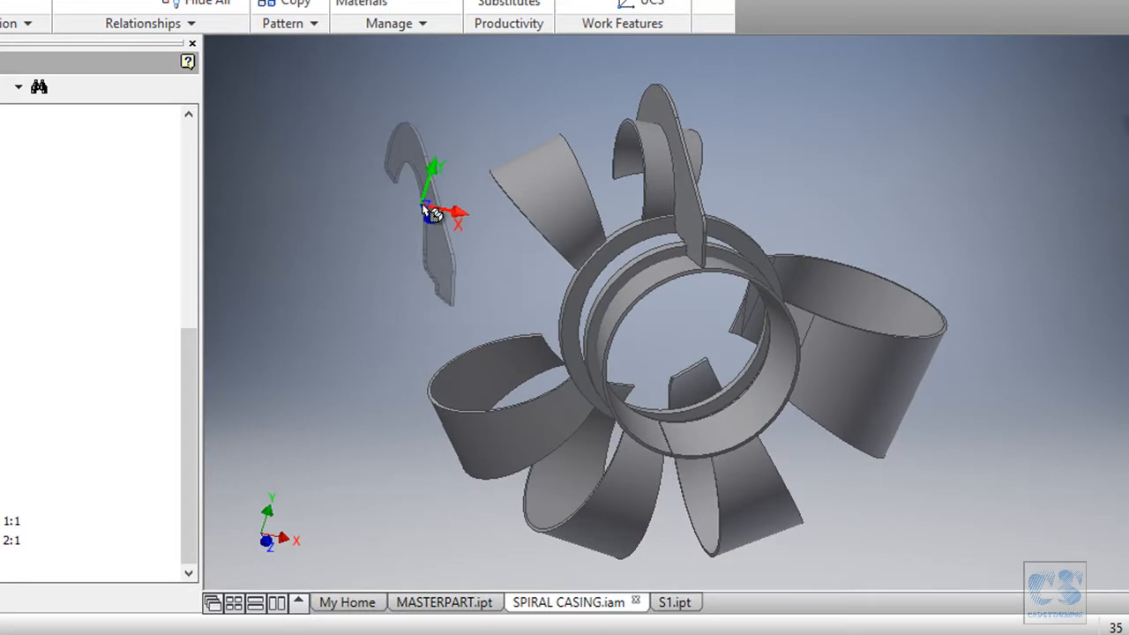
Drop a single S1 copy, S1:2, loose to the upper left of the casing.
left_click(417, 206)
key("Escape")
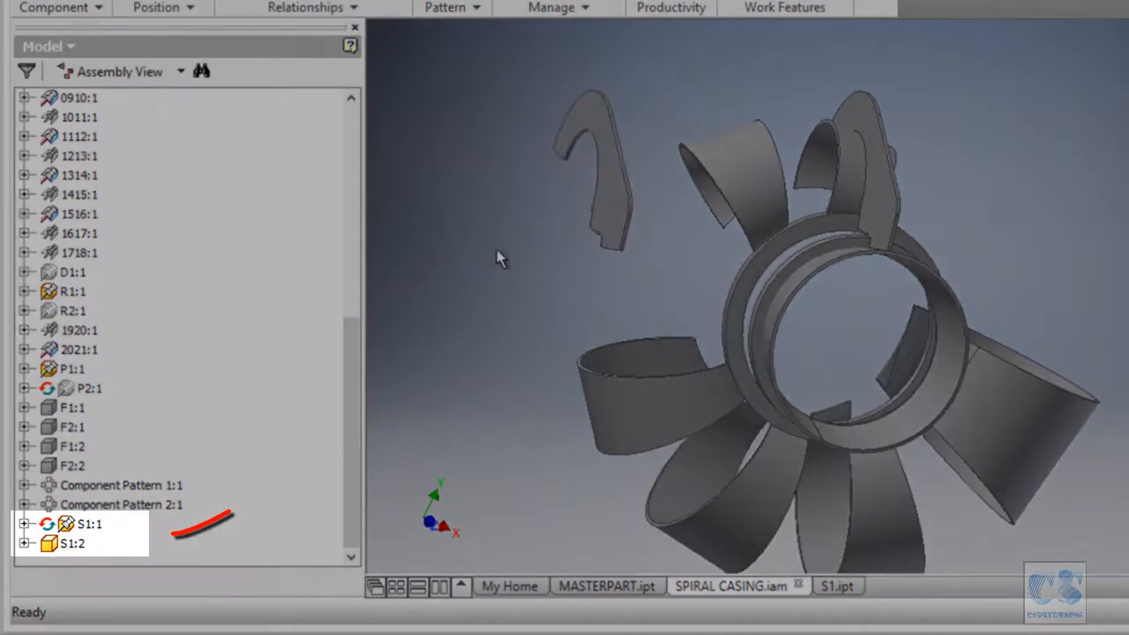
middle_click_drag(499, 256, 569, 192, "shift")
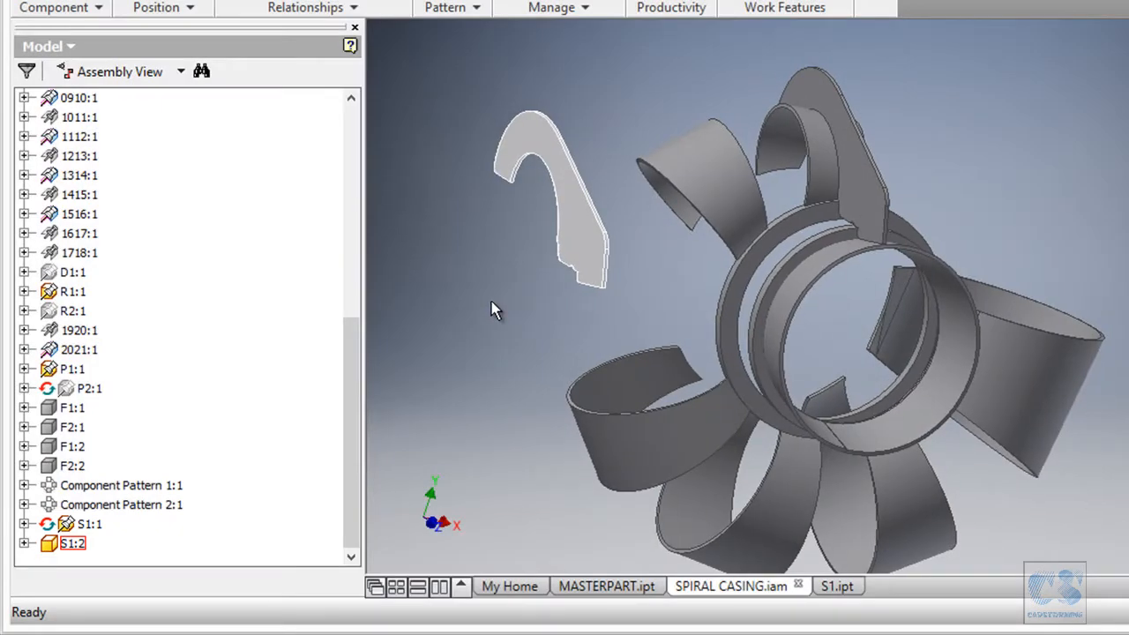
left_click(548, 141)
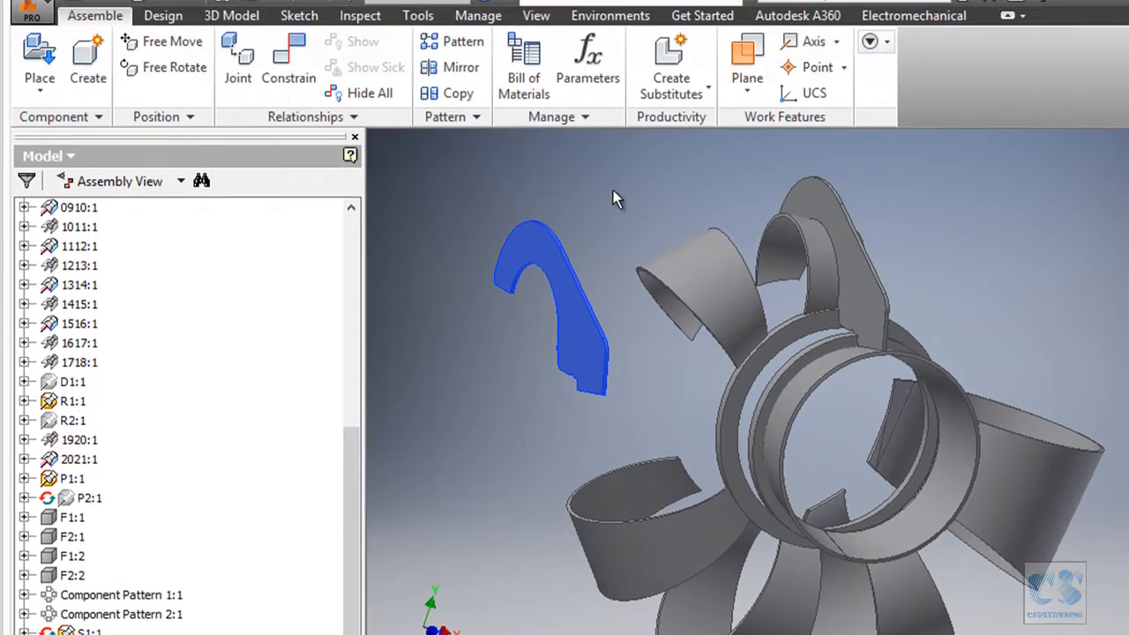
left_click(608, 79)
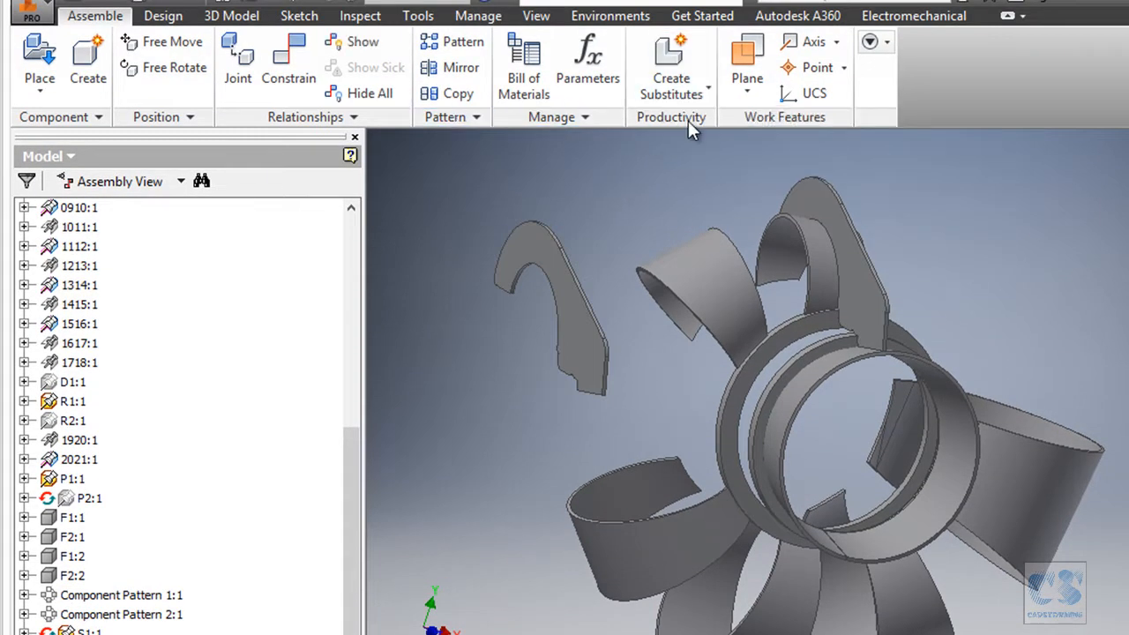
Save and replace the loose S1:2 copy as a new part file named S2.
left_click(709, 92)
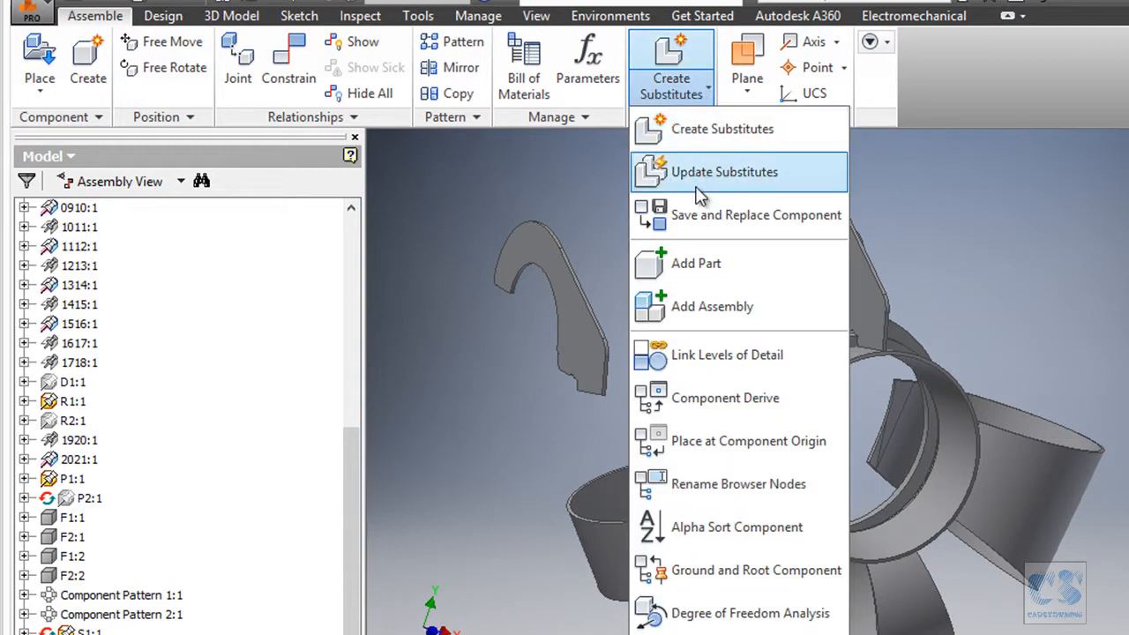
left_click(767, 214)
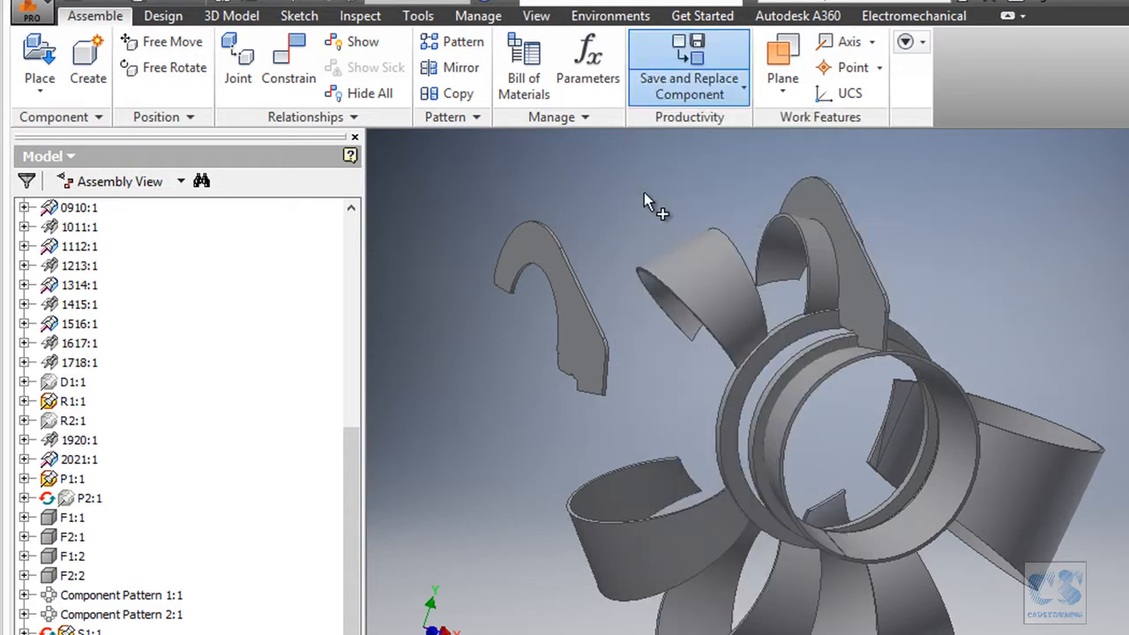
left_click(547, 238)
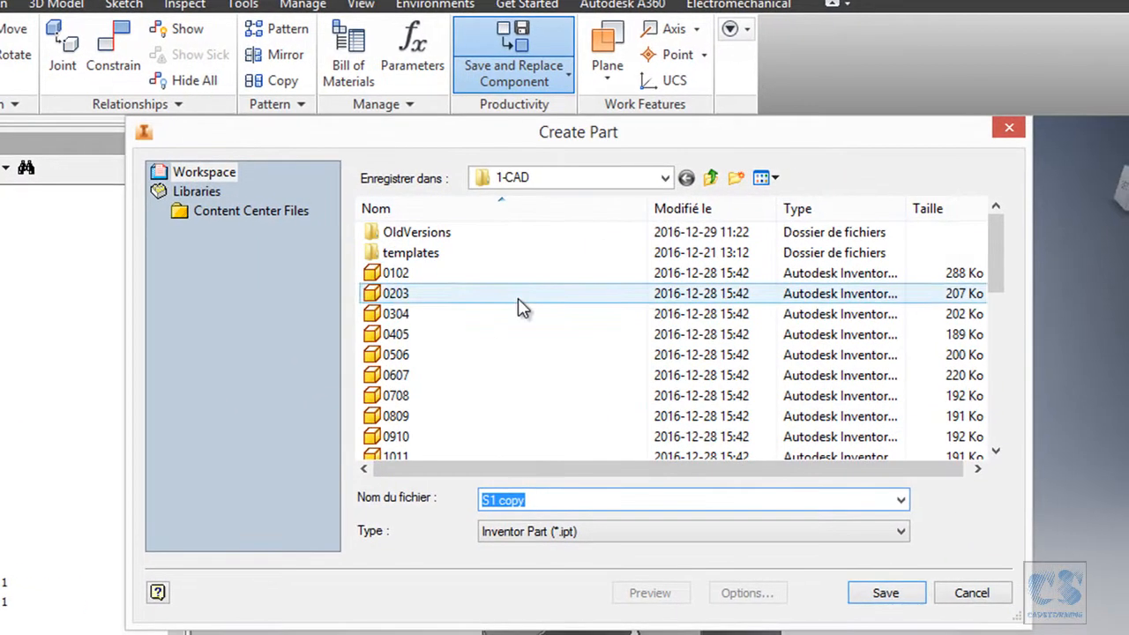
left_click(521, 501)
left_click_drag(491, 500, 562, 500)
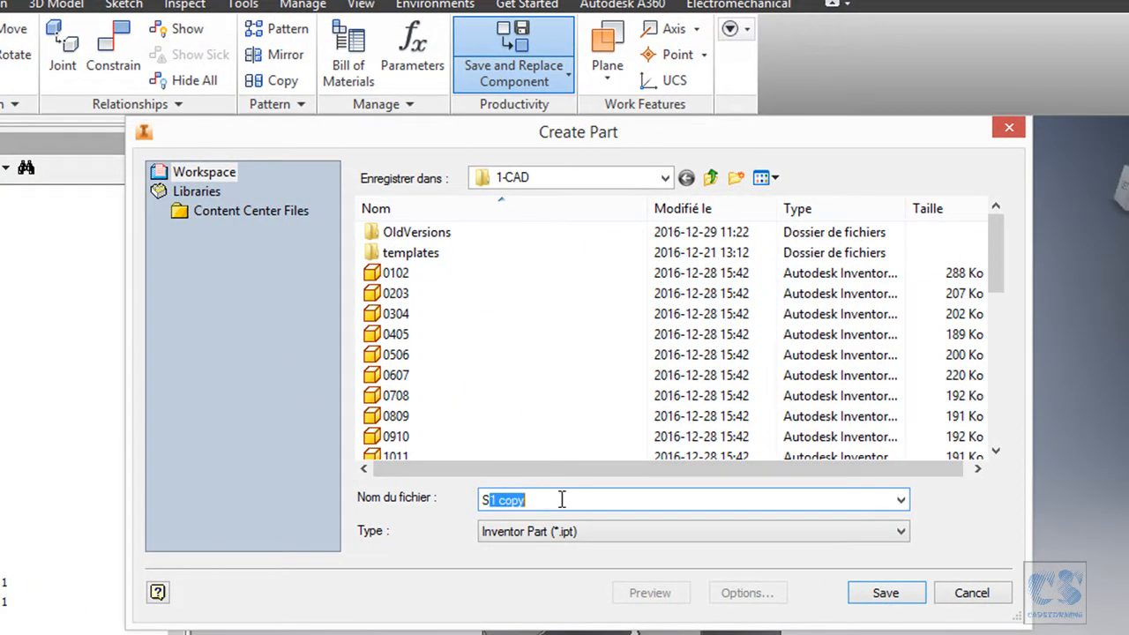
type("2")
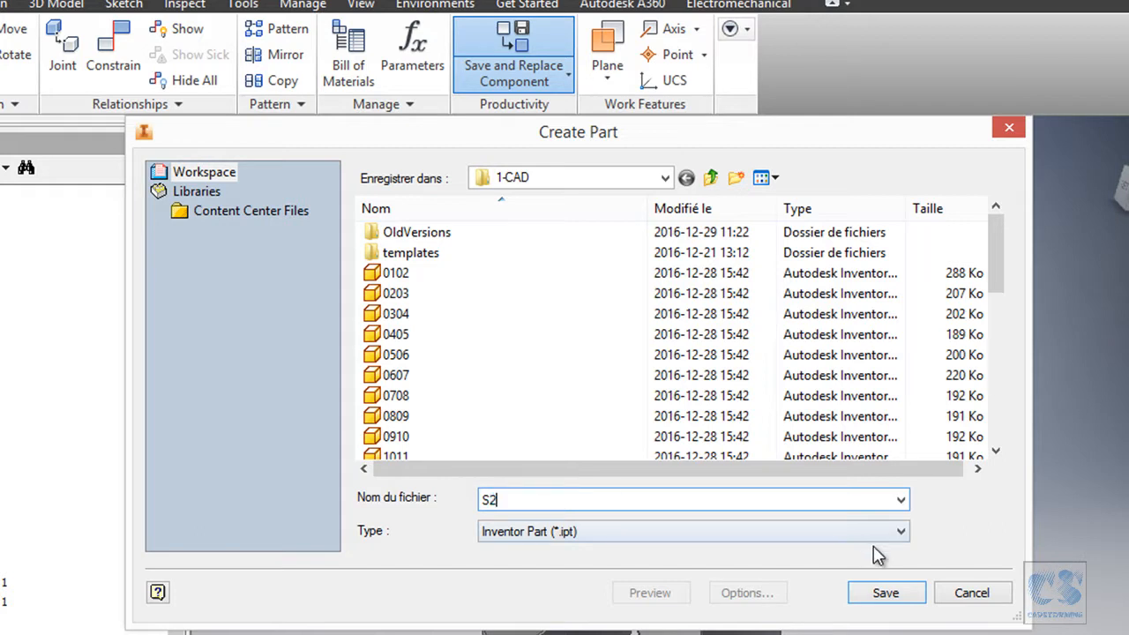
left_click(884, 592)
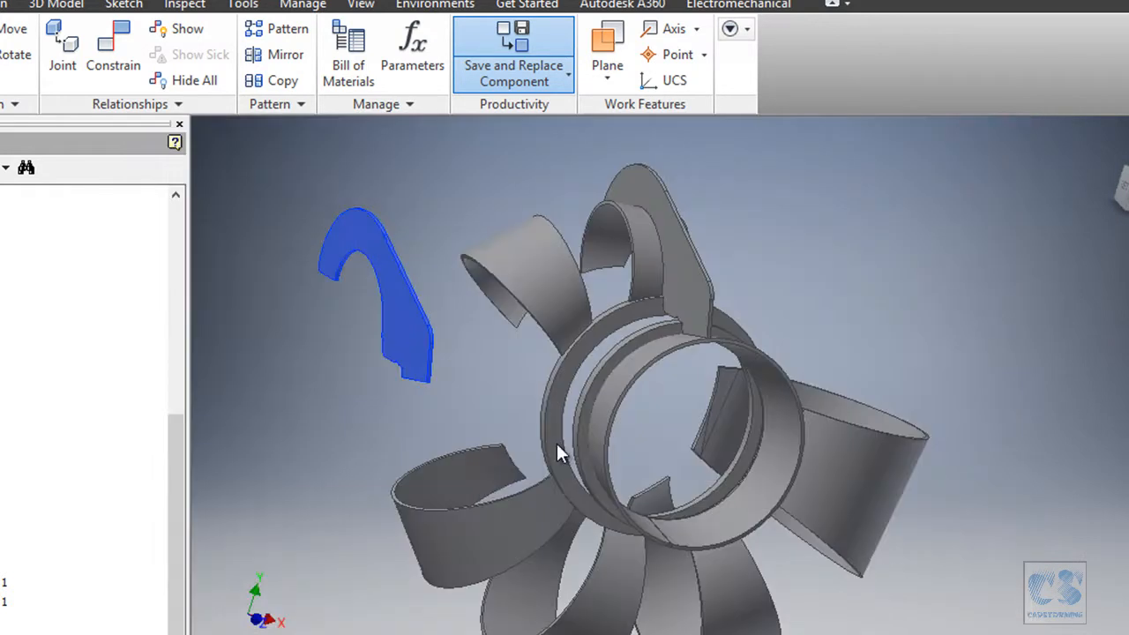
scroll(522, 360, "down", 2)
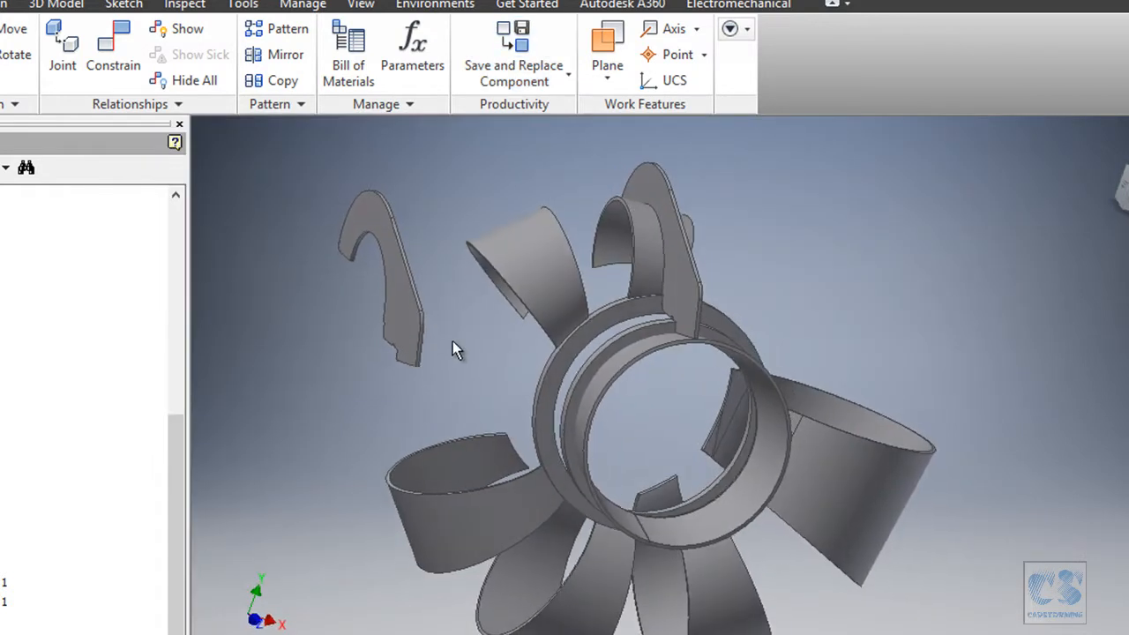
scroll(453, 343, "up", 2)
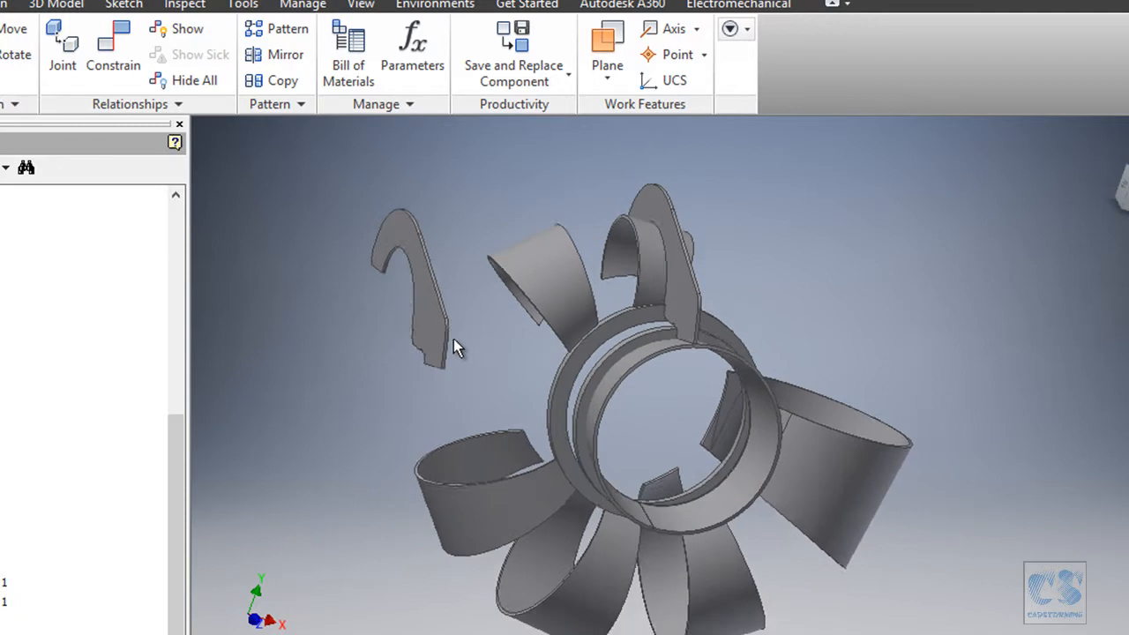
Ground S2 at the assembly origin and move S2:1 below S1:1 in the browser.
left_click(567, 75)
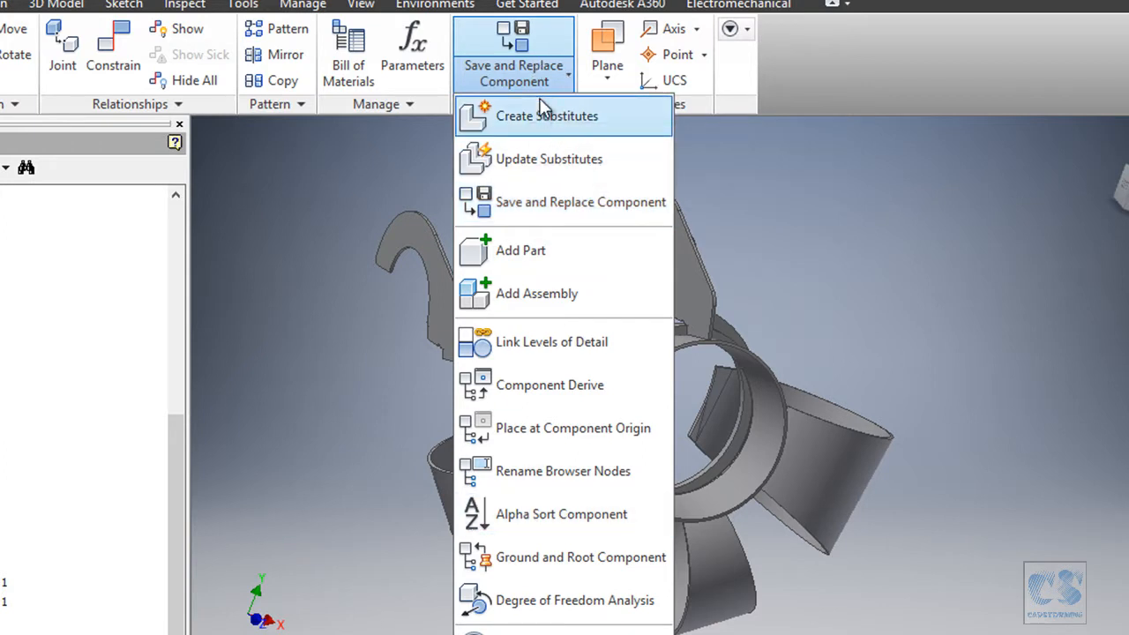
left_click(541, 558)
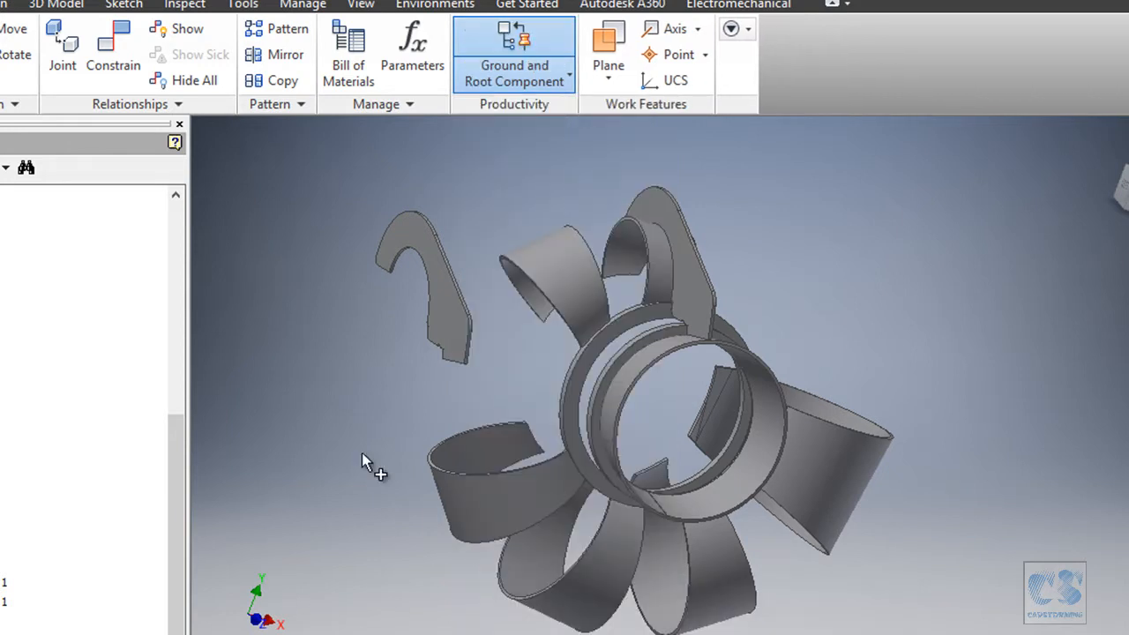
left_click(436, 282)
middle_click_drag(800, 166, 716, 150, "shift")
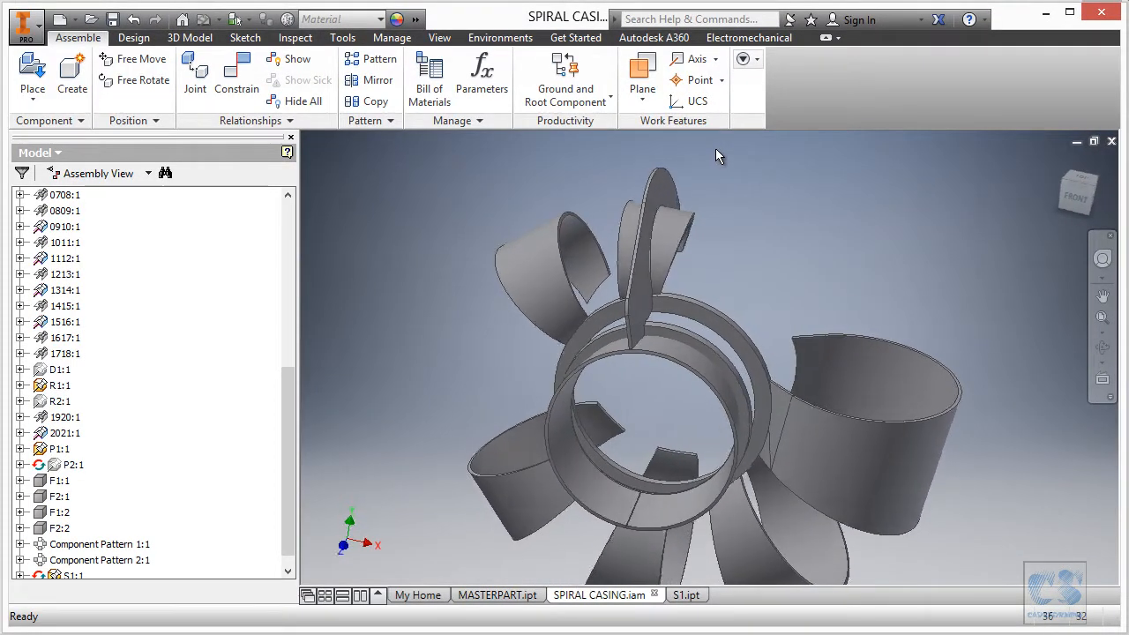
left_click_drag(293, 388, 291, 225)
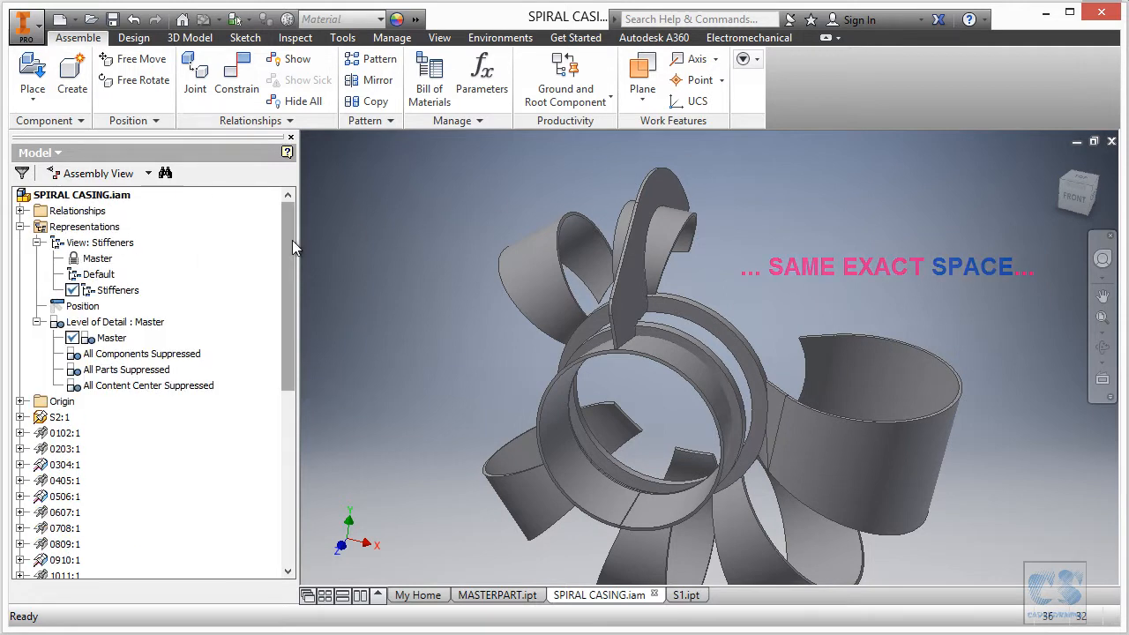
left_click_drag(294, 247, 295, 306)
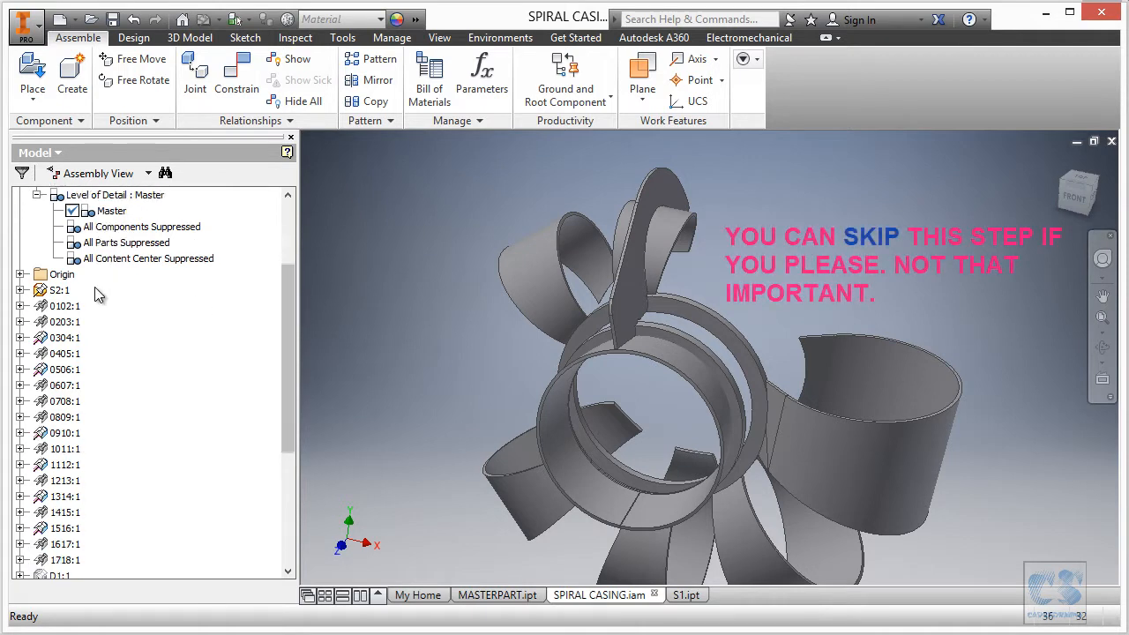
left_click_drag(64, 294, 57, 572)
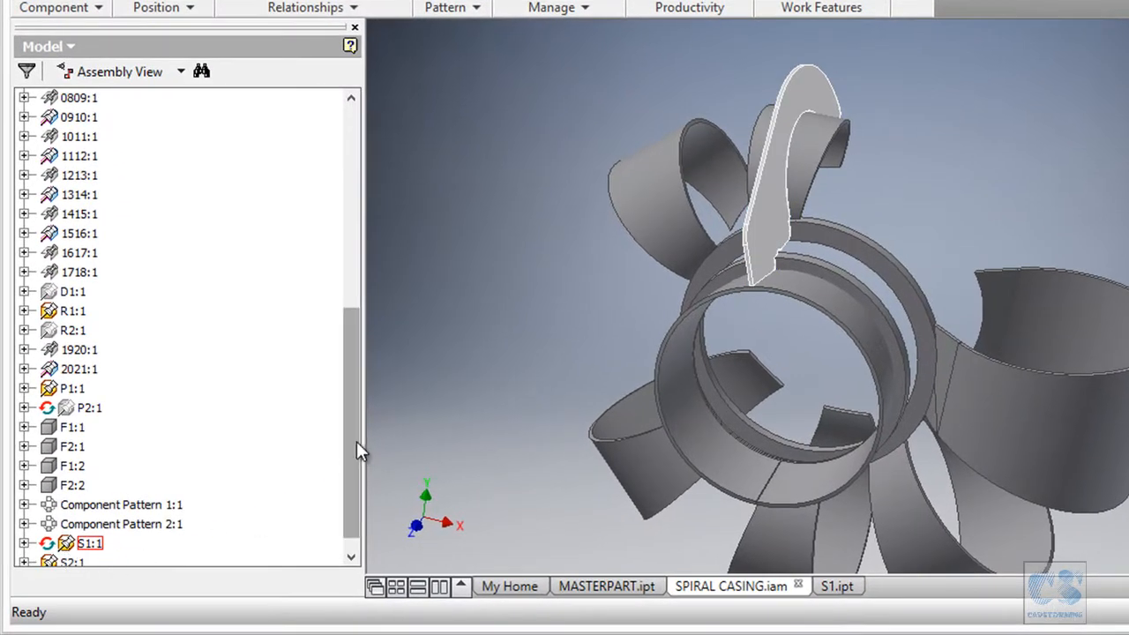
scroll(357, 454, "down", 1)
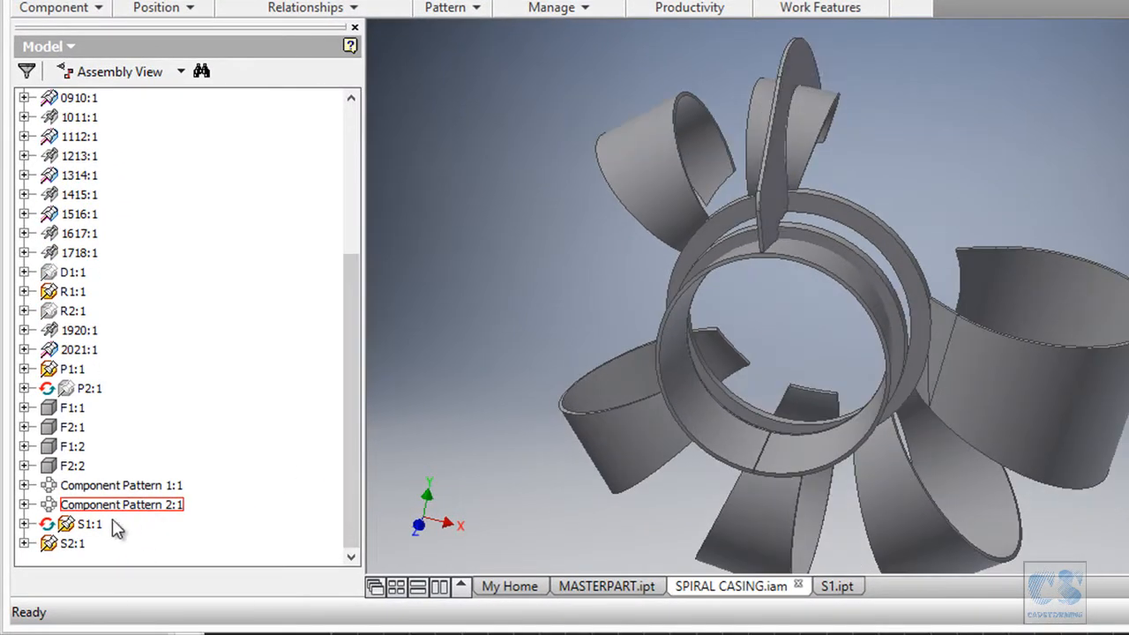
Edit S2 in place and drive Work Plane2's angle with S_AngularPosition2.
right_click(70, 543)
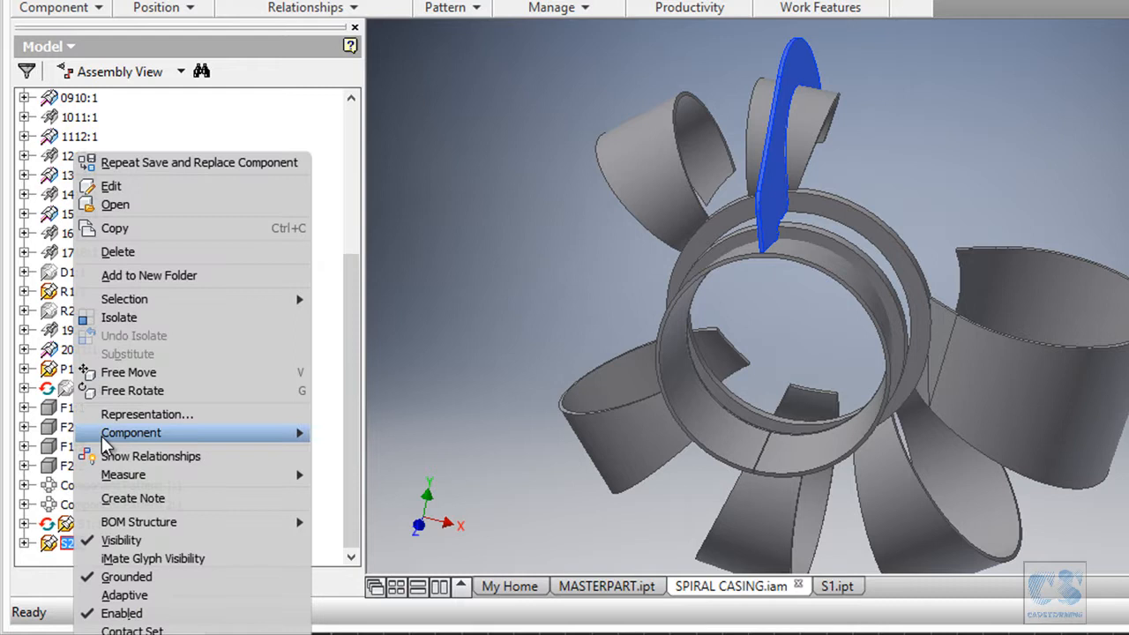
left_click(151, 188)
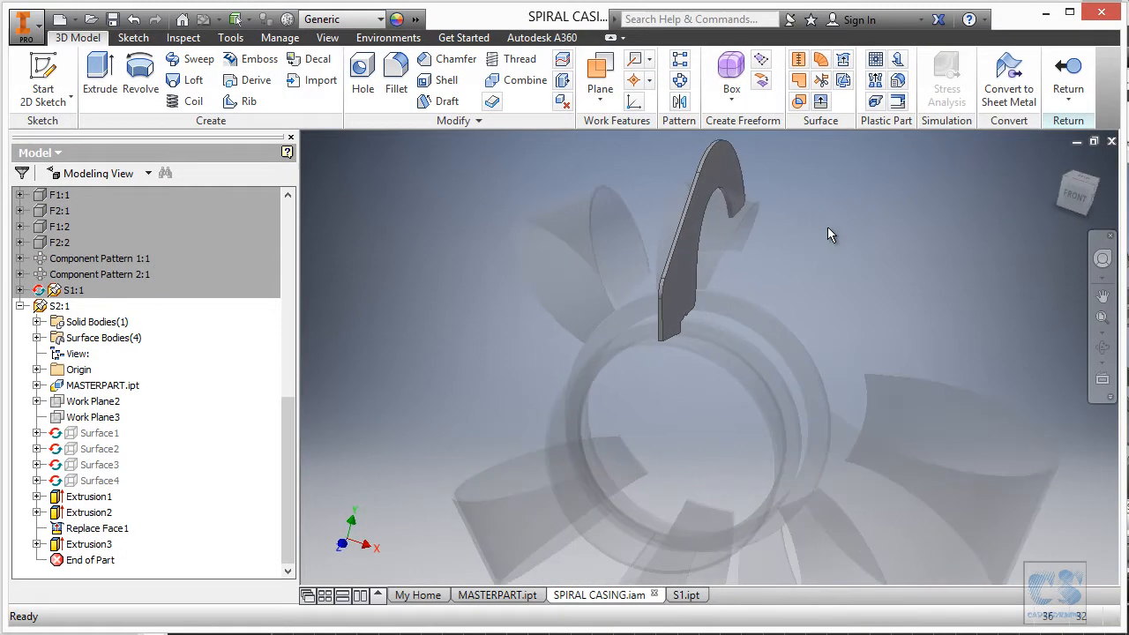
left_click(101, 404)
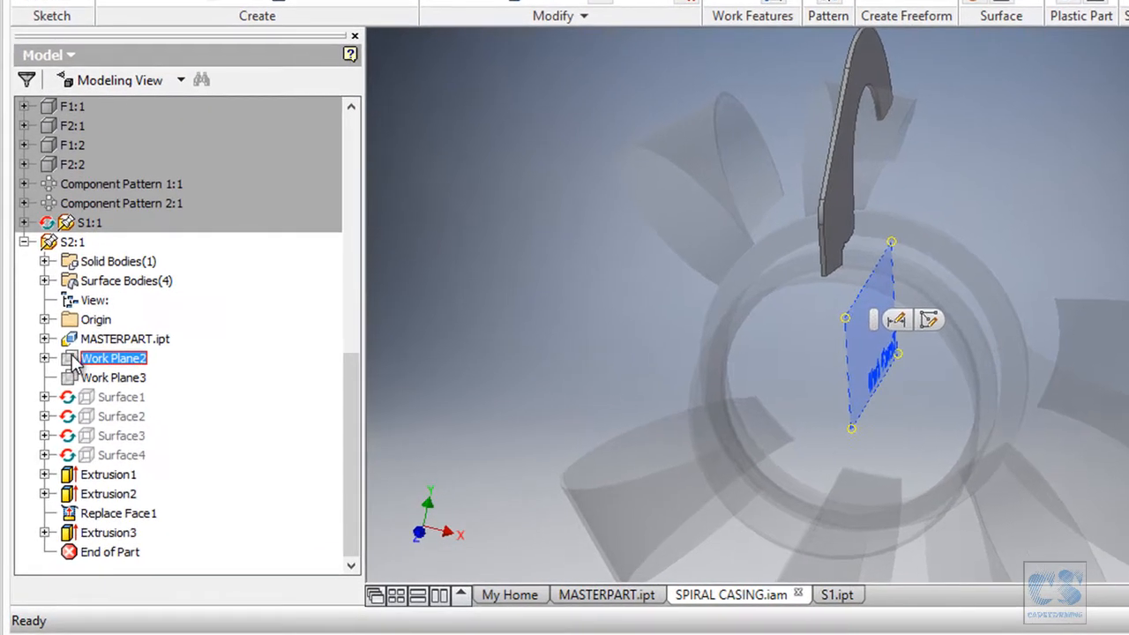
double_click(62, 406)
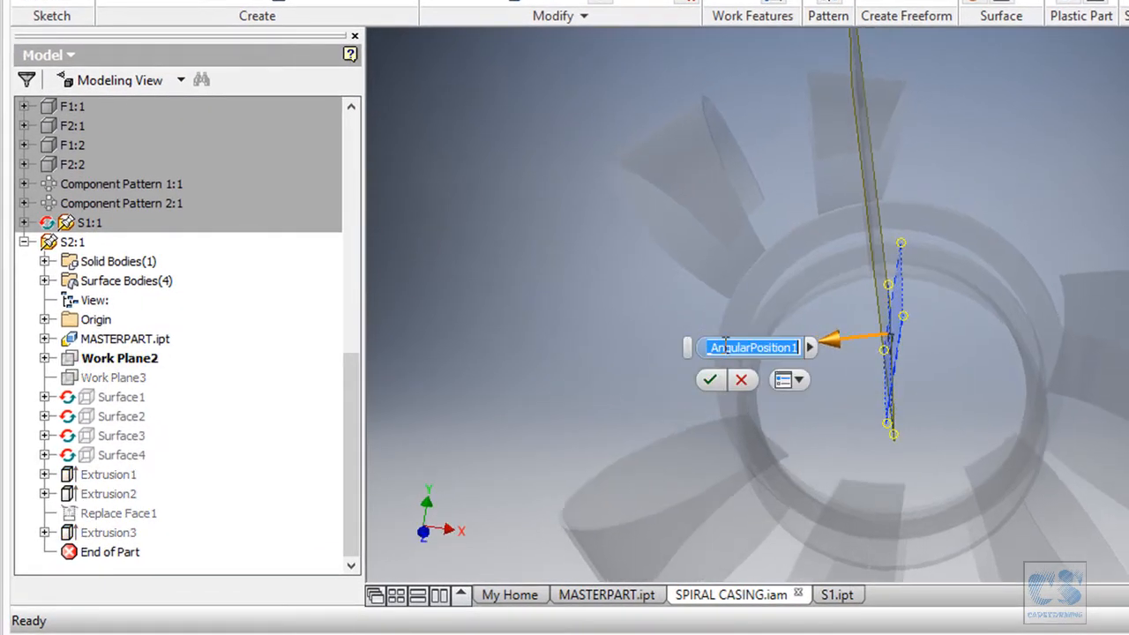
left_click(809, 351)
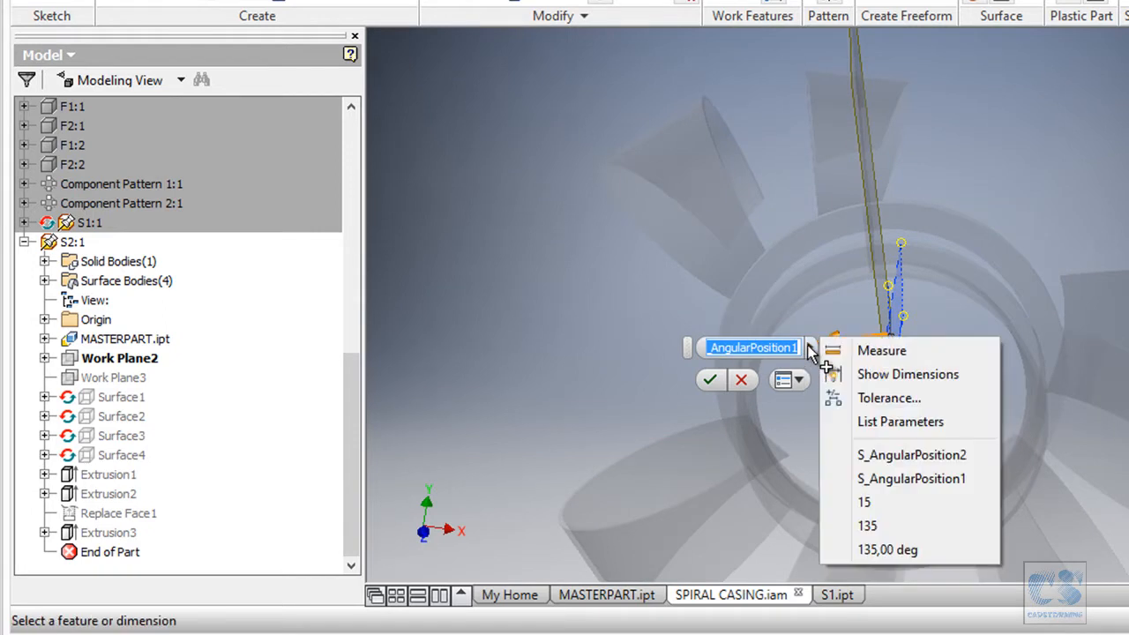
left_click(924, 422)
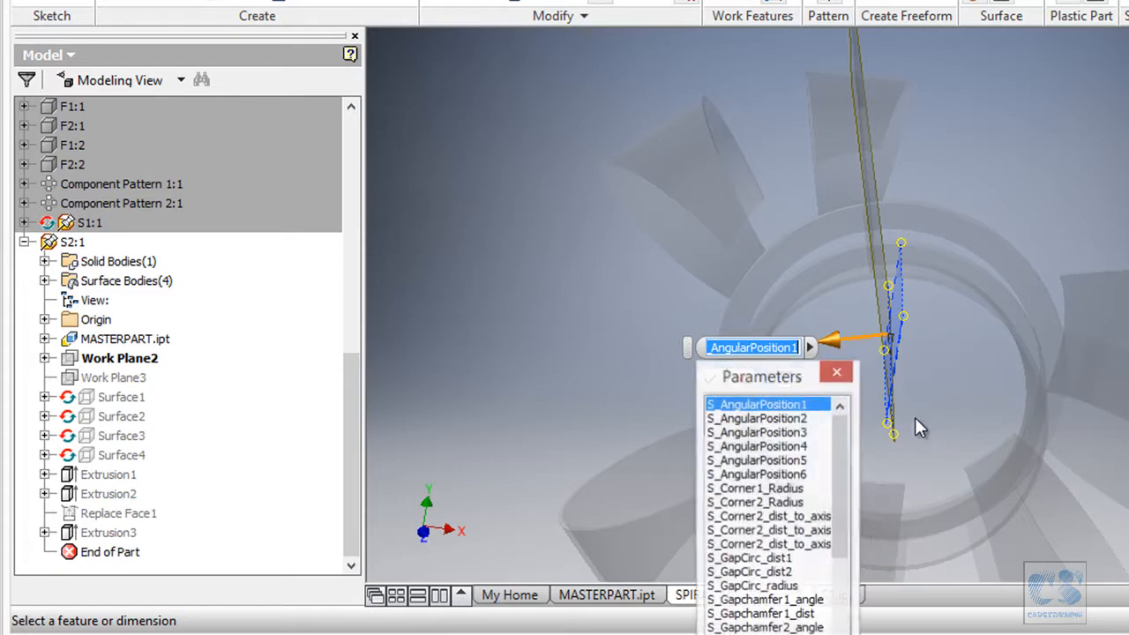
left_click(794, 415)
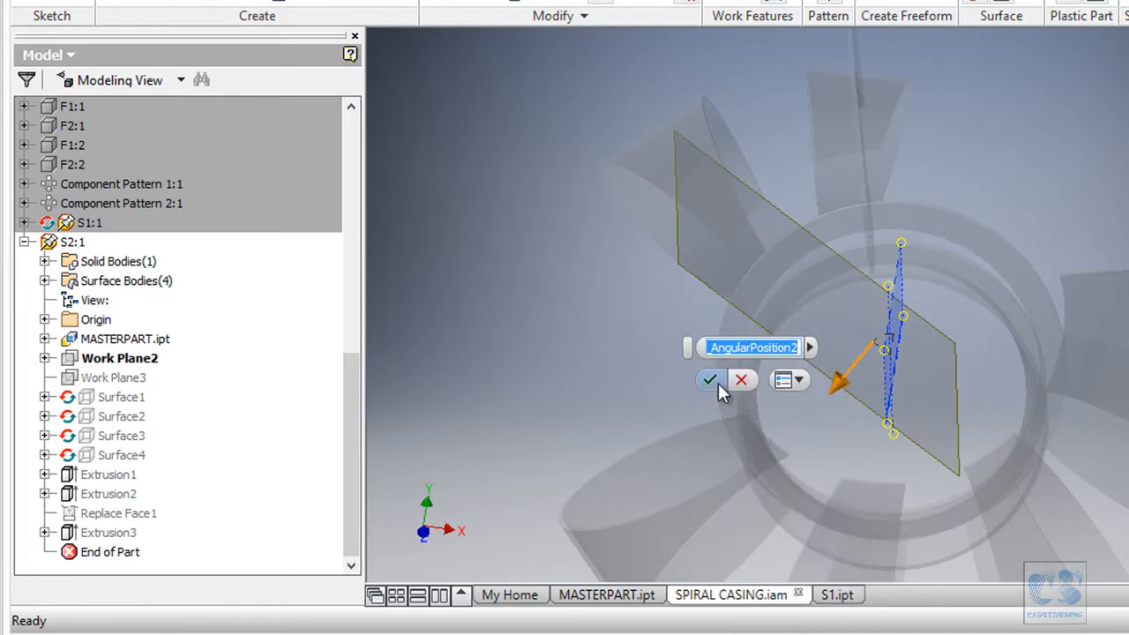
left_click(711, 379)
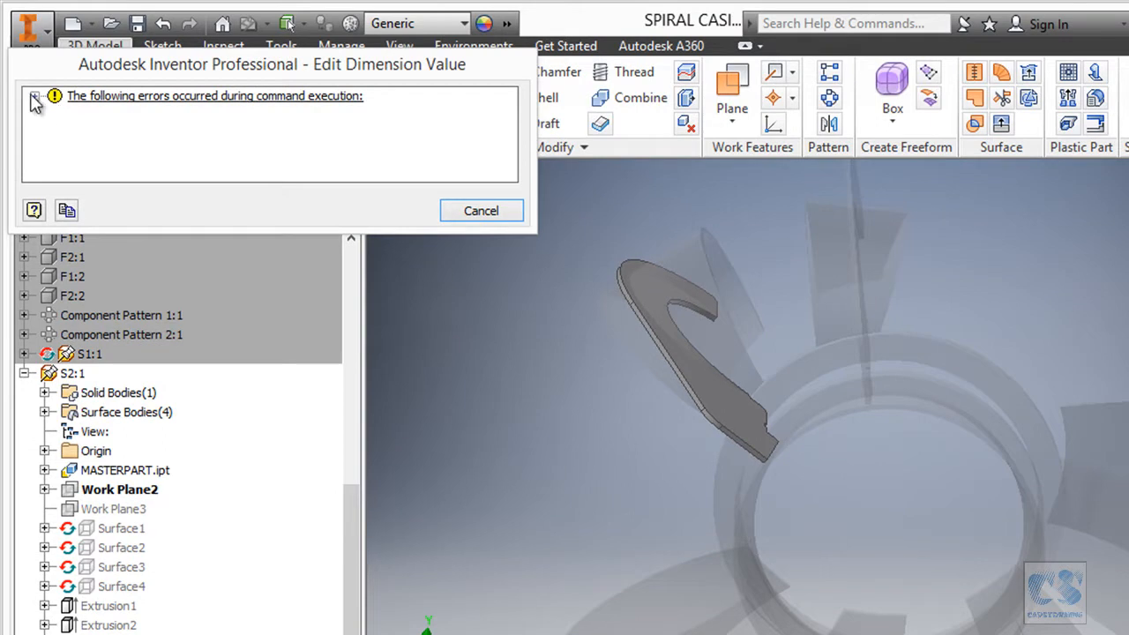
Inspect the S2.ipt Replace Face1 and Sketch4 errors, then cancel the angle edit.
left_click(32, 97)
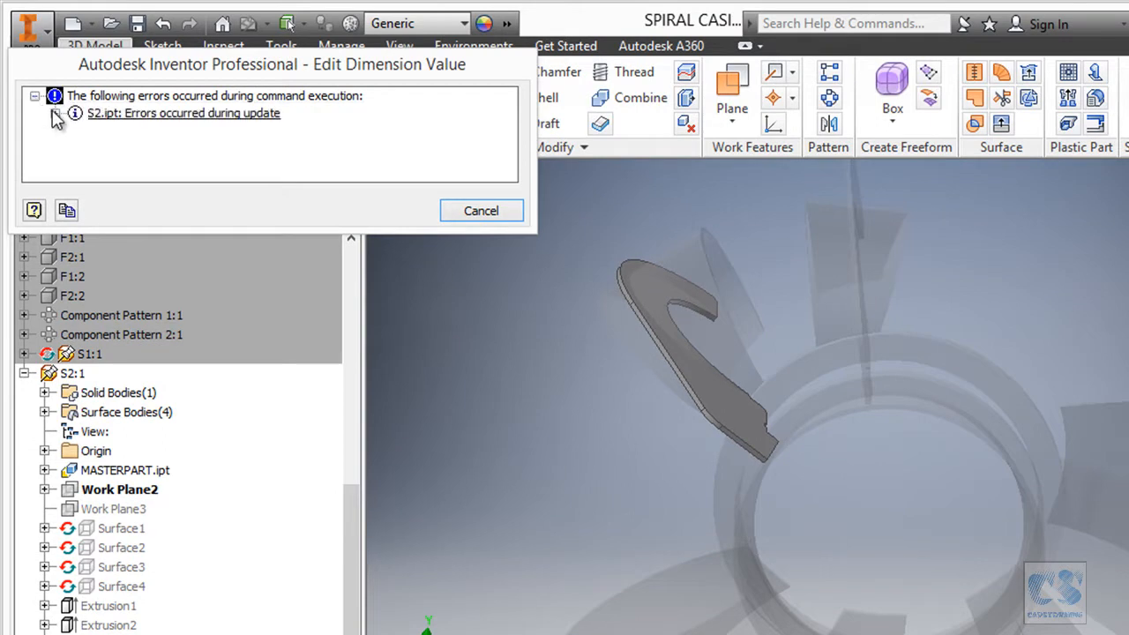
left_click(54, 114)
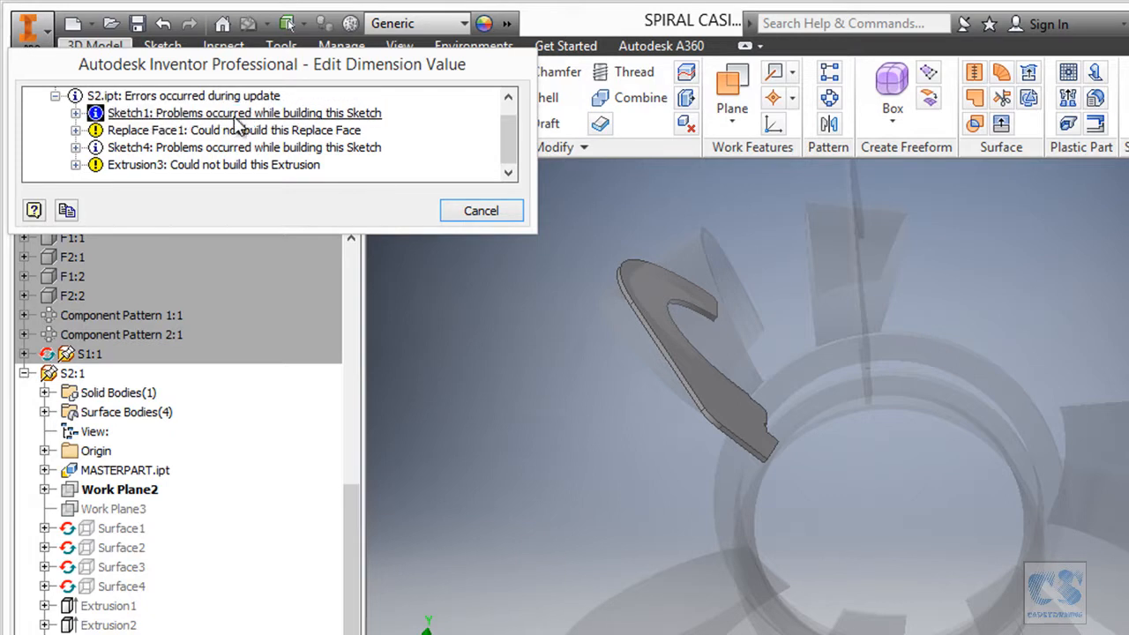
left_click(192, 130)
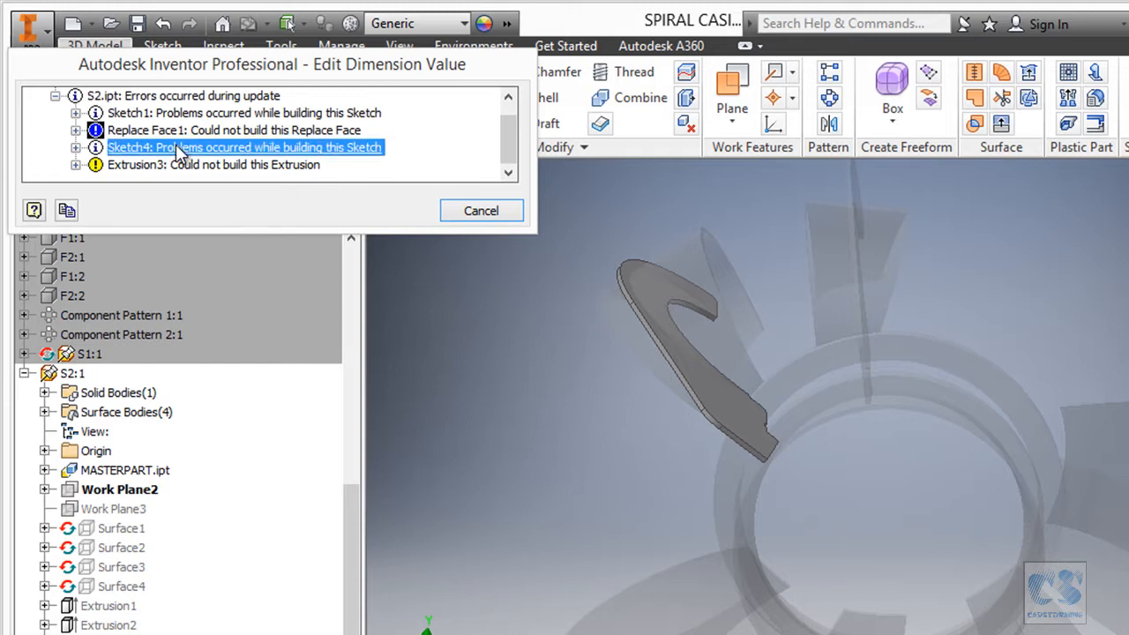
left_click(179, 150)
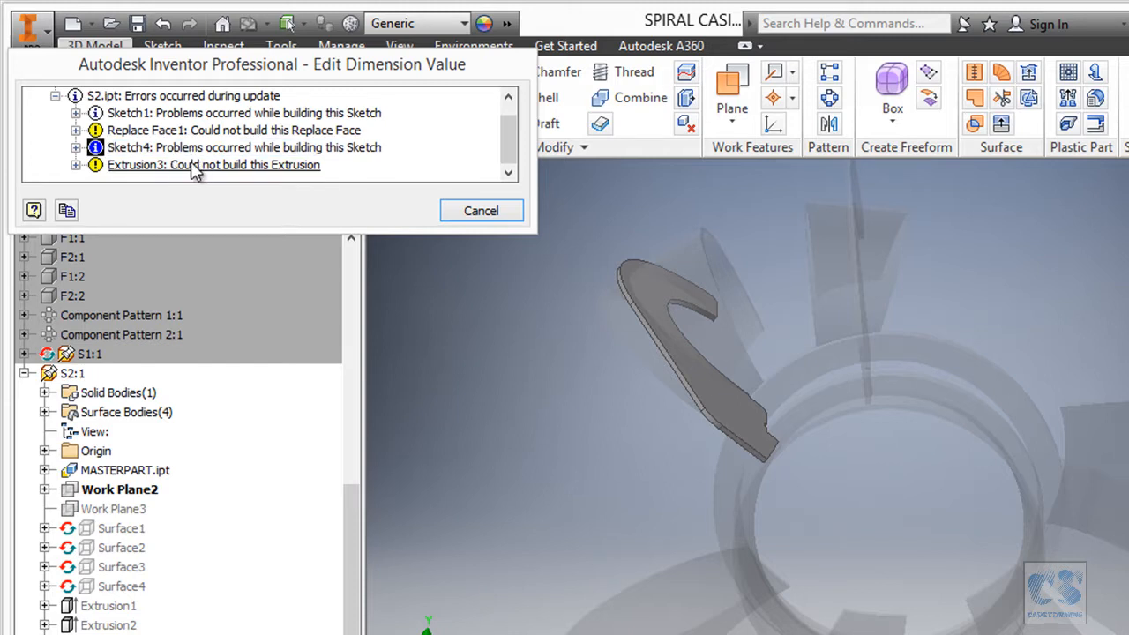
left_click(487, 215)
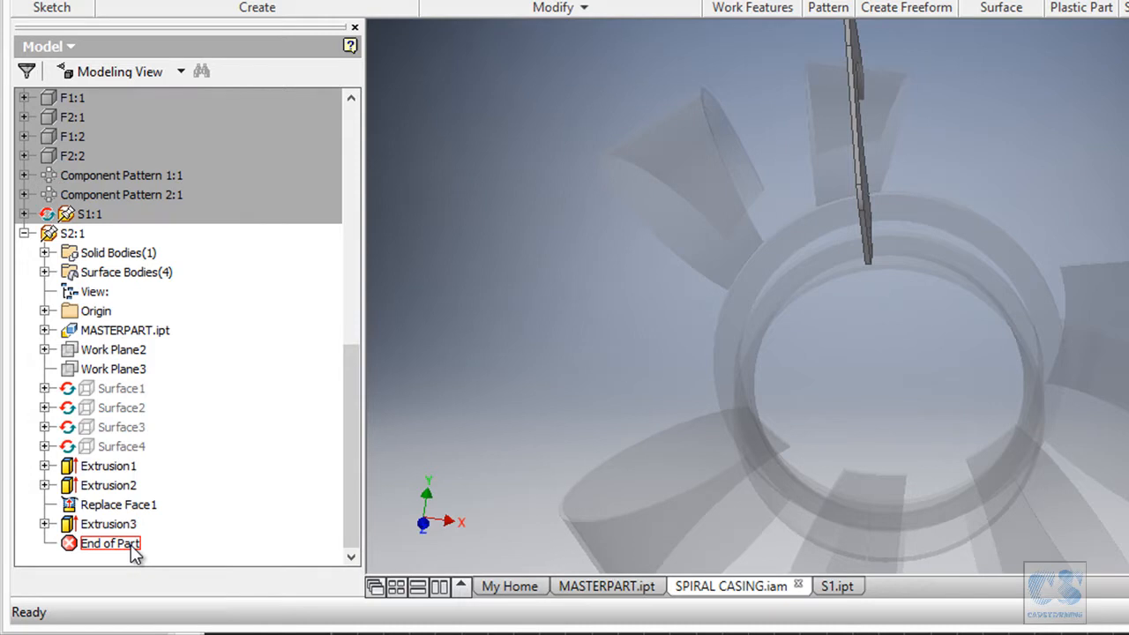
Roll S2 back above Extrusion1 and set Work Plane2's angle to S_AngularPosition2.
left_click_drag(131, 545, 132, 466)
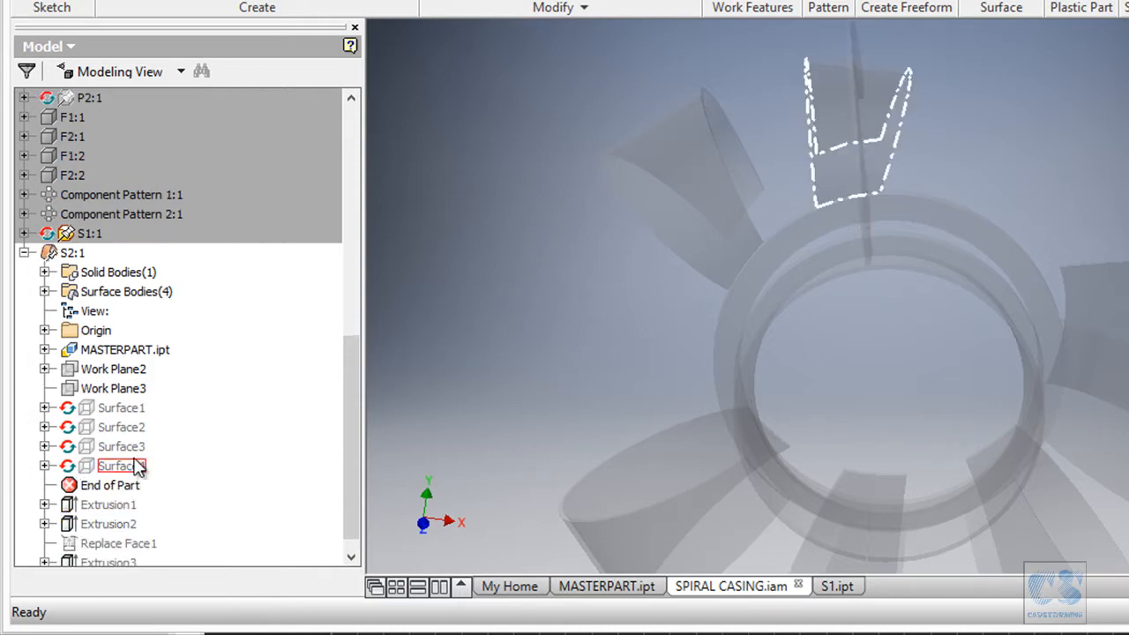
double_click(121, 373)
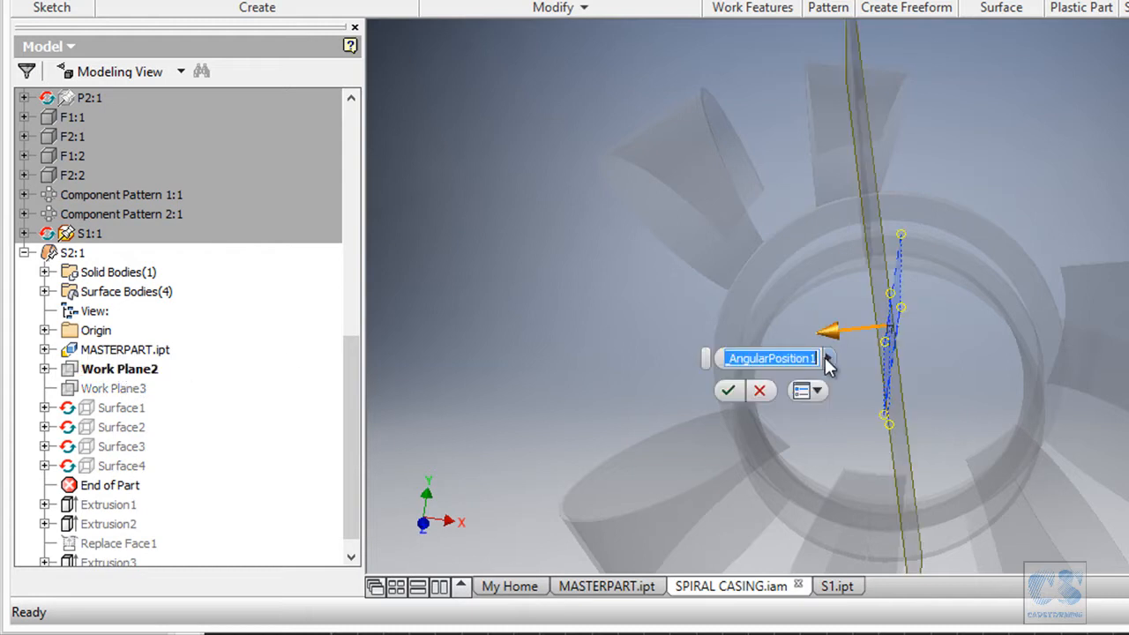
left_click(828, 358)
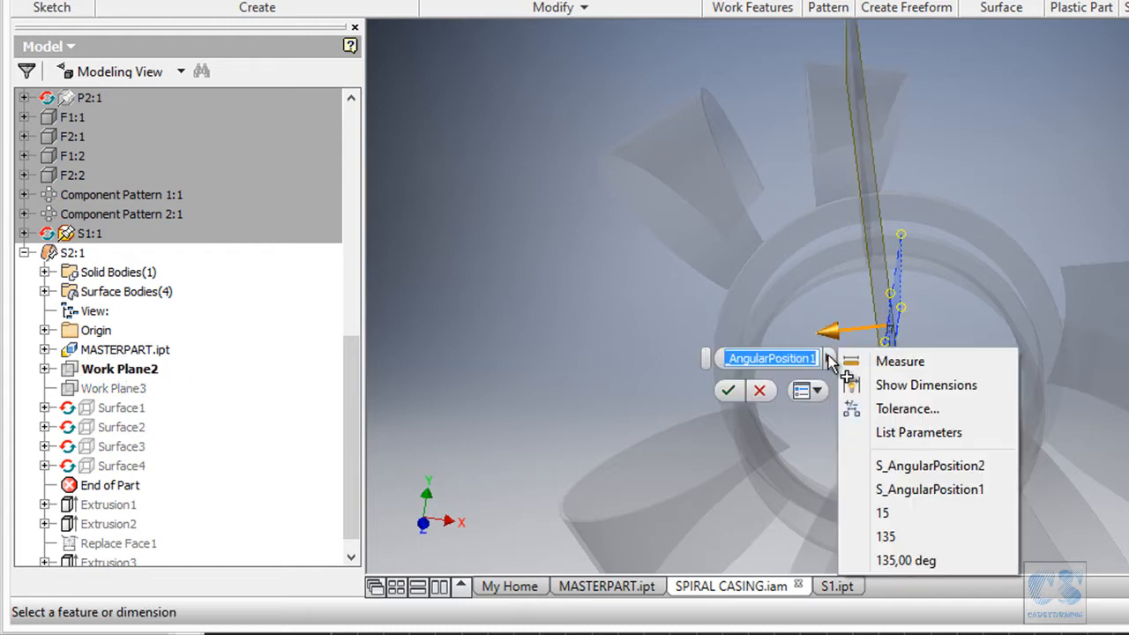
left_click(928, 465)
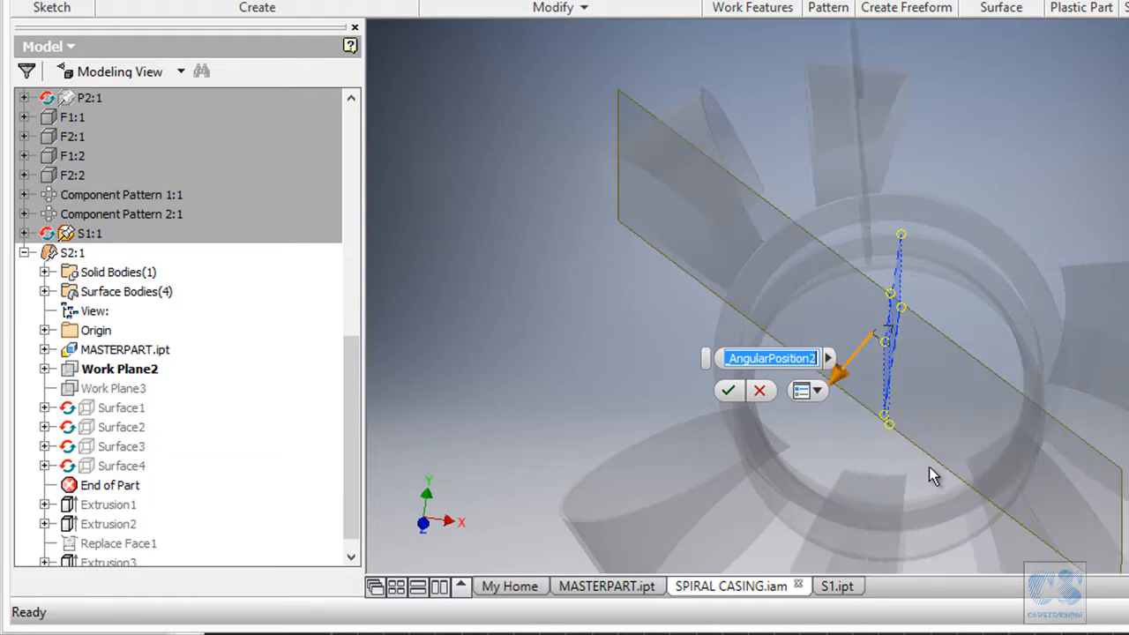
left_click(729, 390)
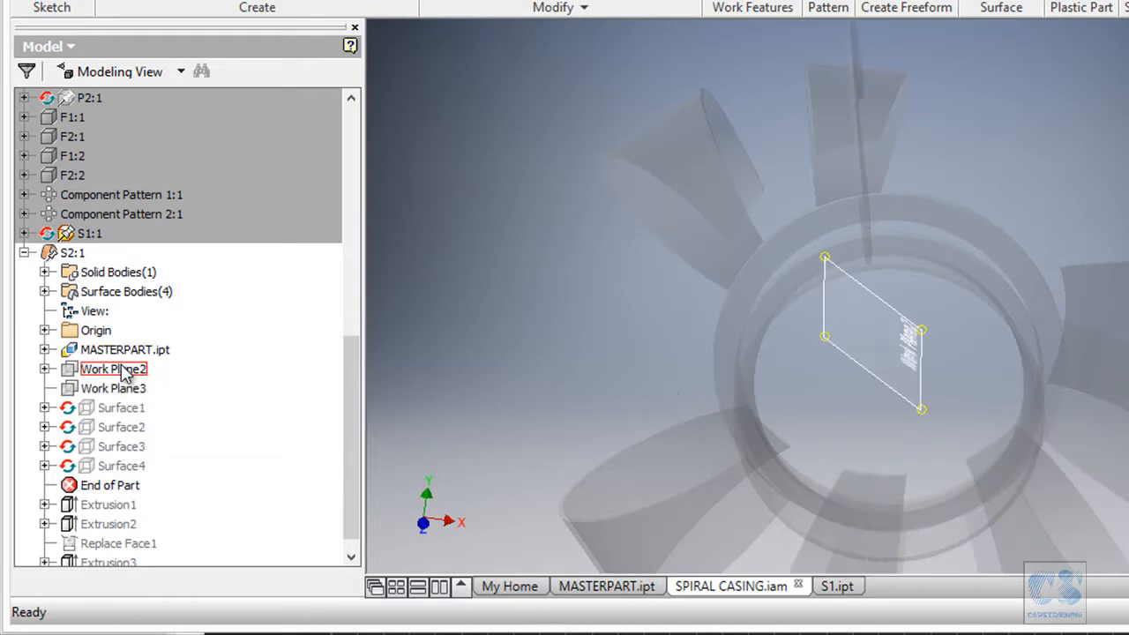
left_click(123, 369)
middle_click_drag(479, 323, 547, 234, "shift")
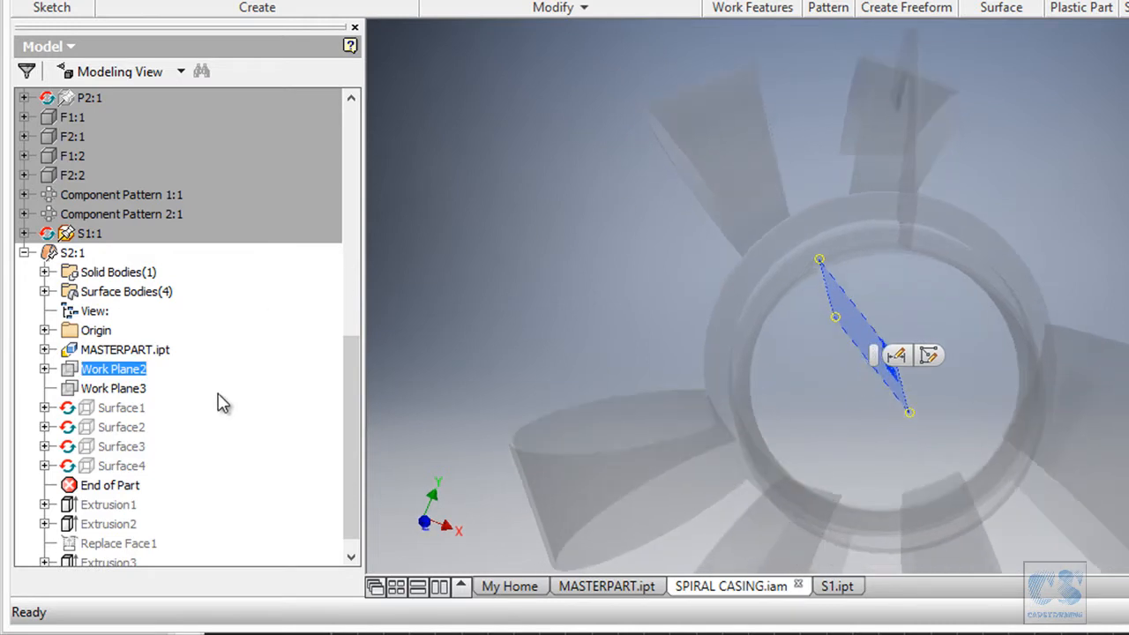
Redefine Surface4 as a single-face copy and move End of Part below Extrusion1.
left_click(141, 410)
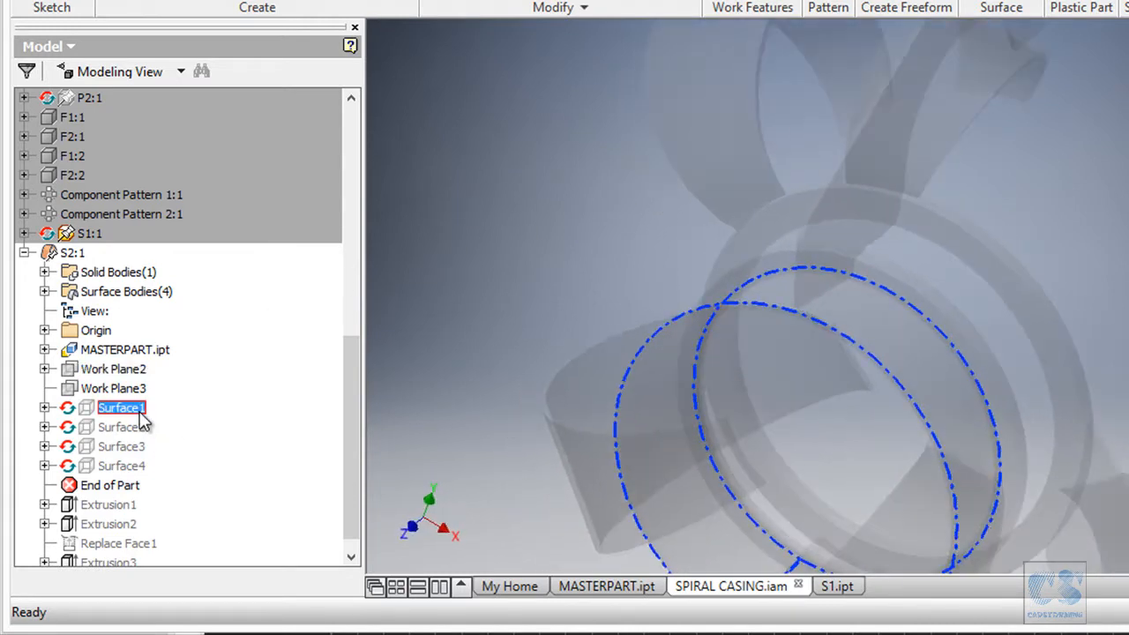
left_click(141, 427)
left_click(141, 446)
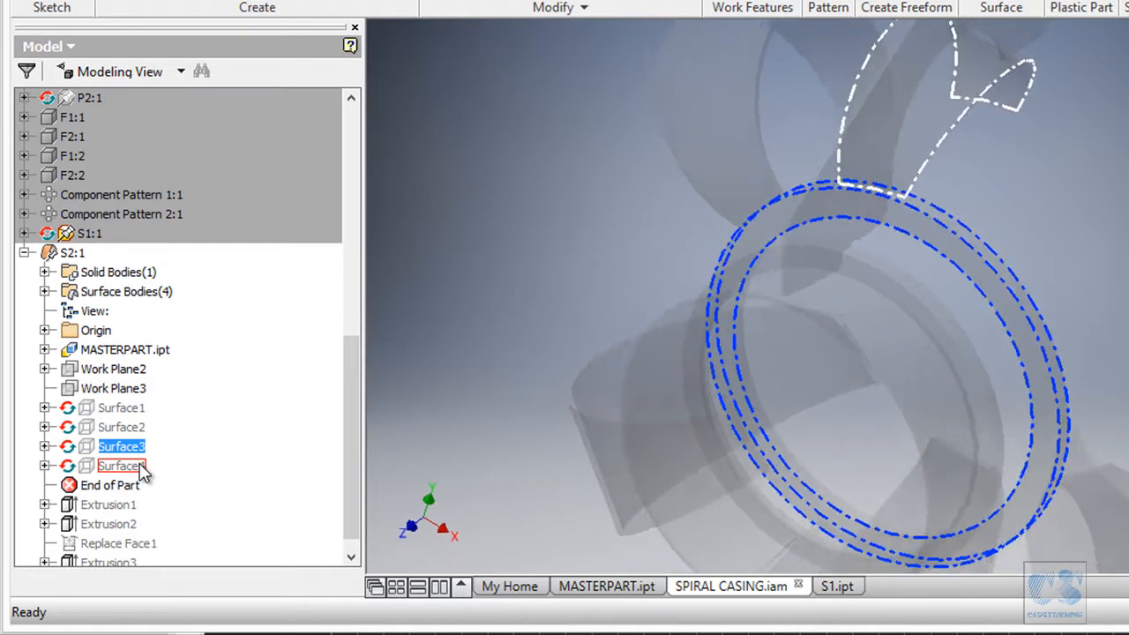
left_click(141, 466)
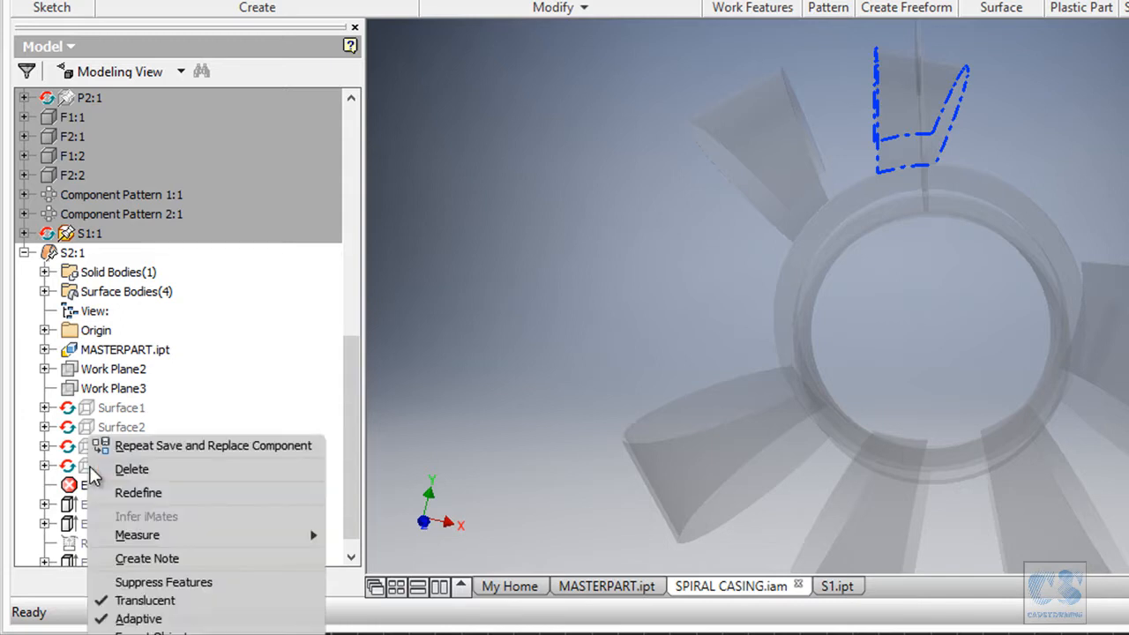
left_click(138, 493)
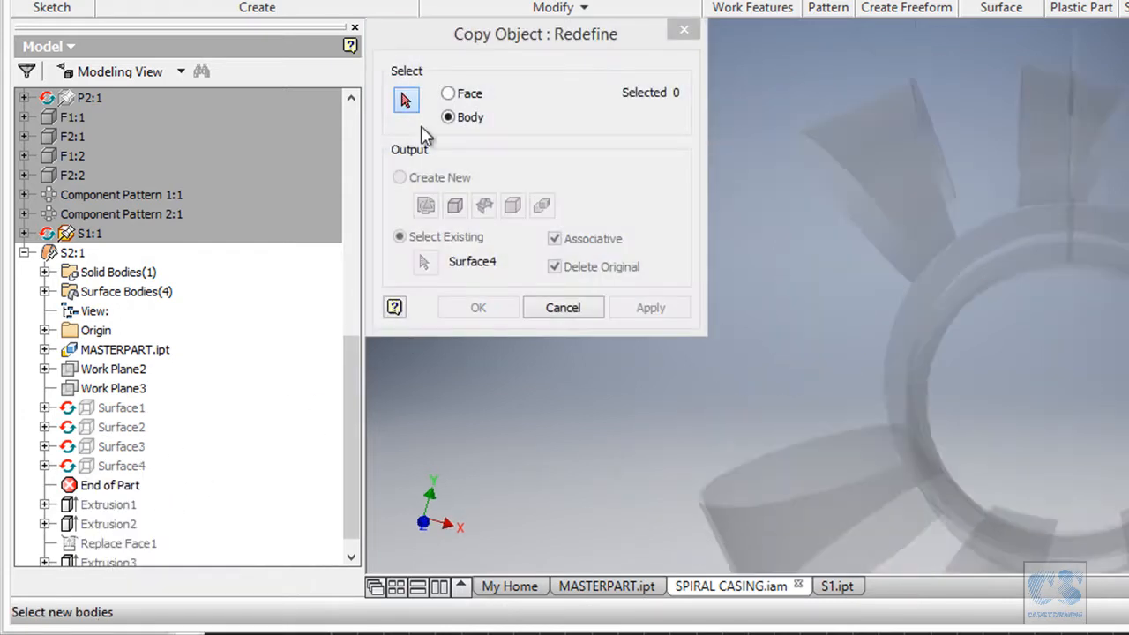
left_click(455, 95)
left_click(976, 148)
left_click(479, 306)
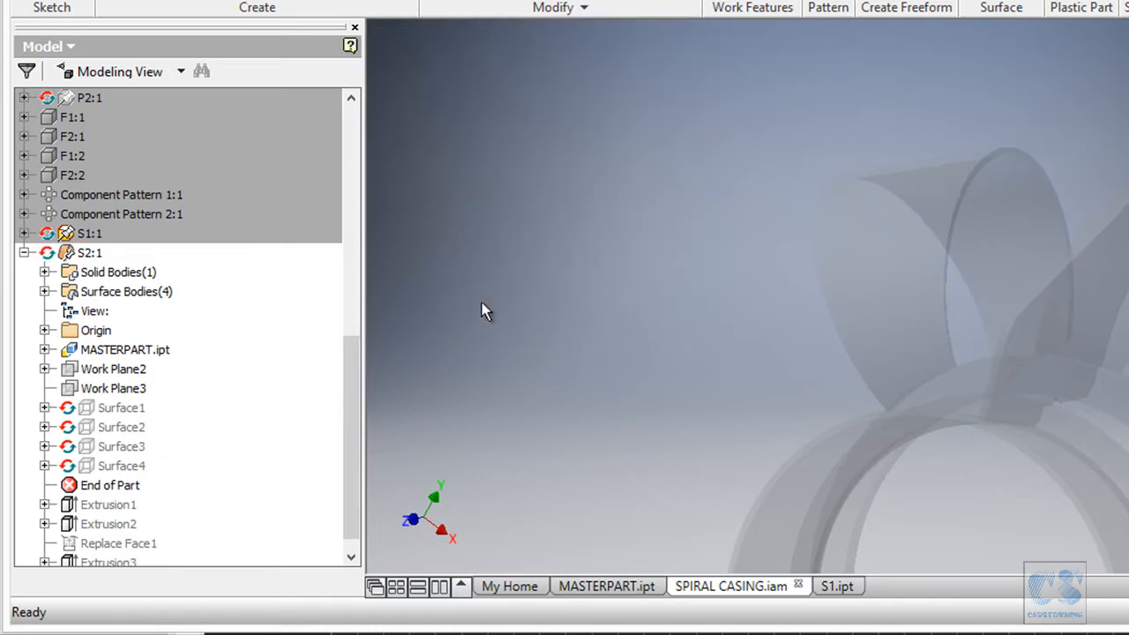
left_click_drag(127, 496, 128, 515)
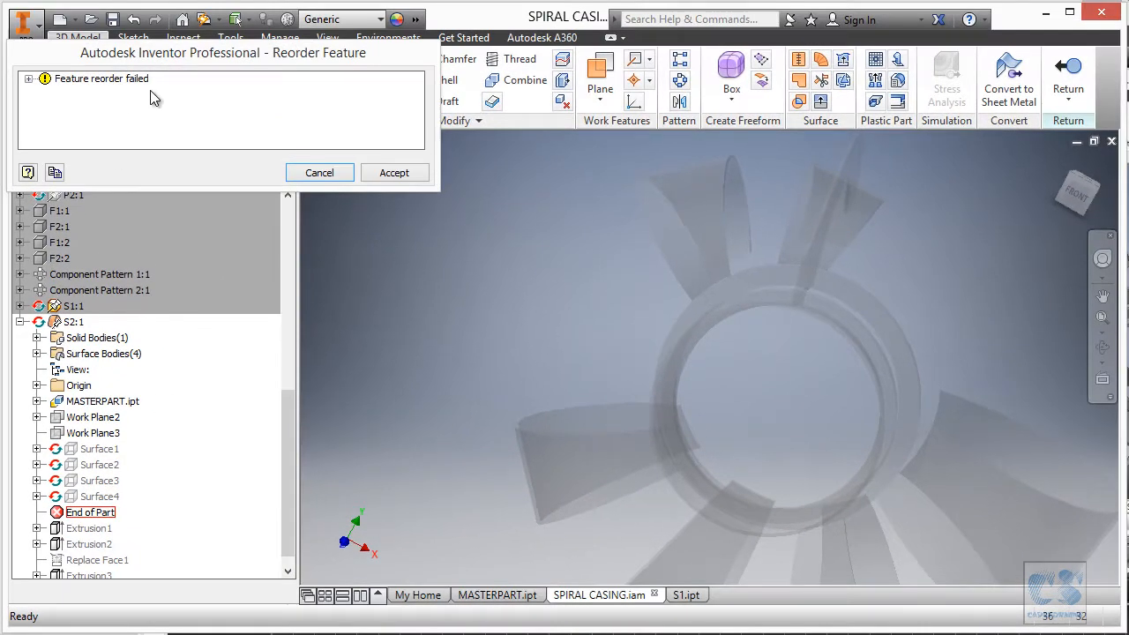
left_click(394, 173)
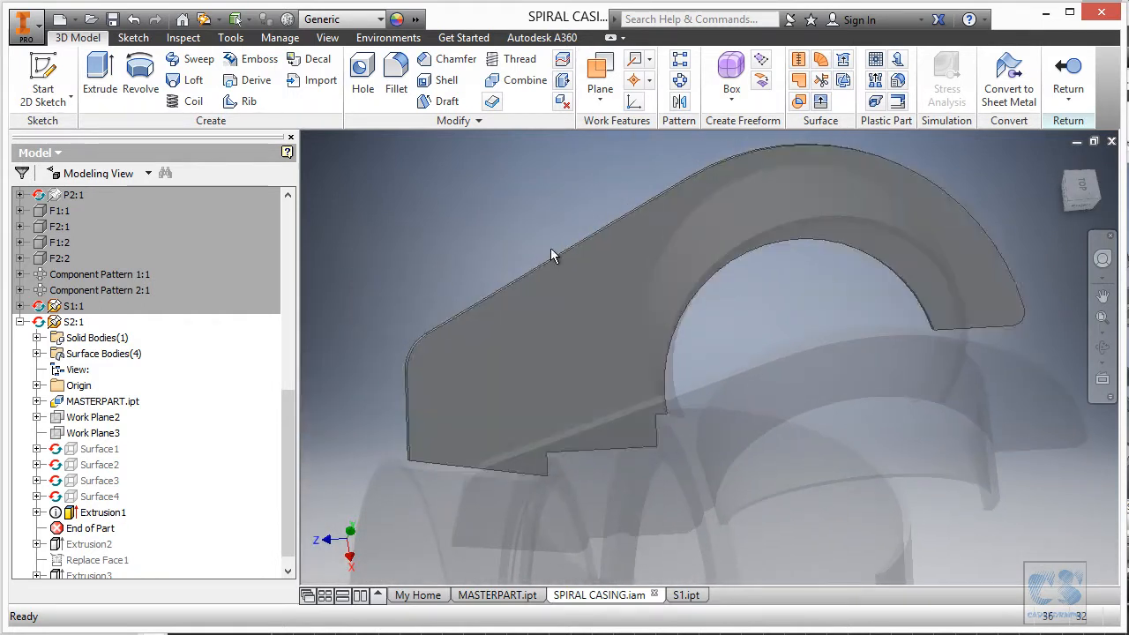
Put Parameters in the top Part marking-menu slot and use it to open S2's parameters.
left_click(280, 38)
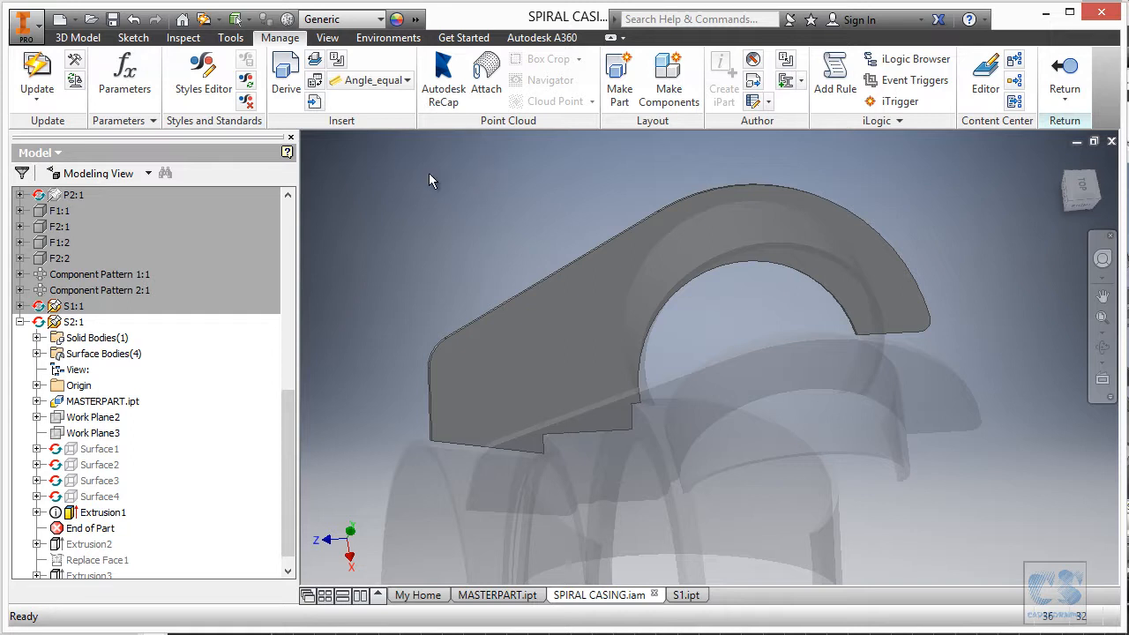
right_click(481, 102)
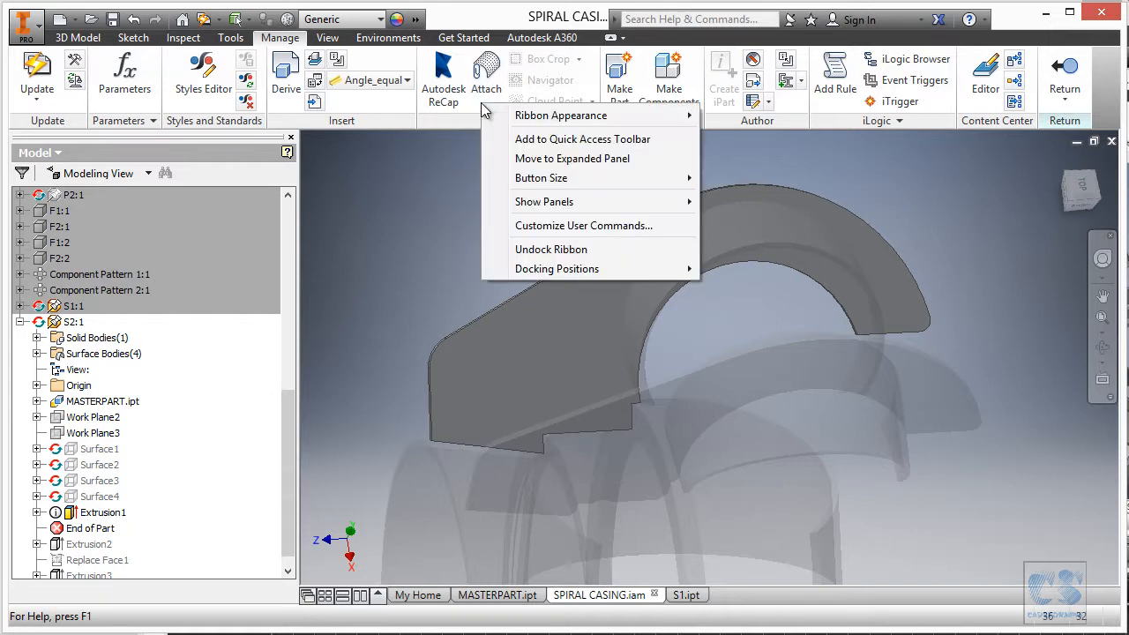
left_click(555, 226)
left_click(440, 151)
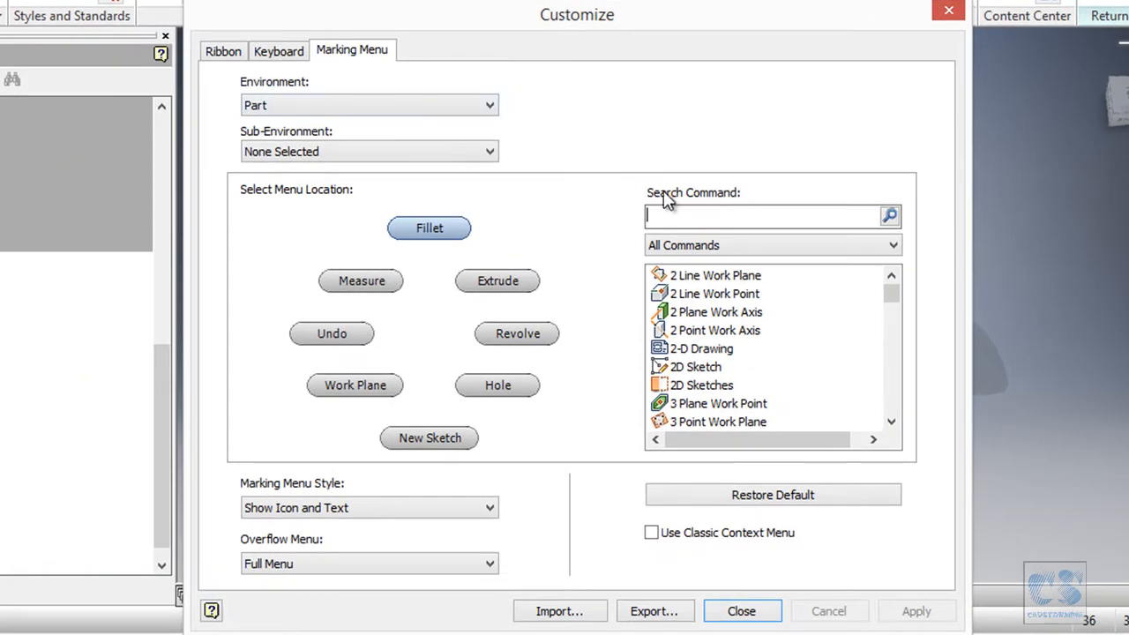
type("param")
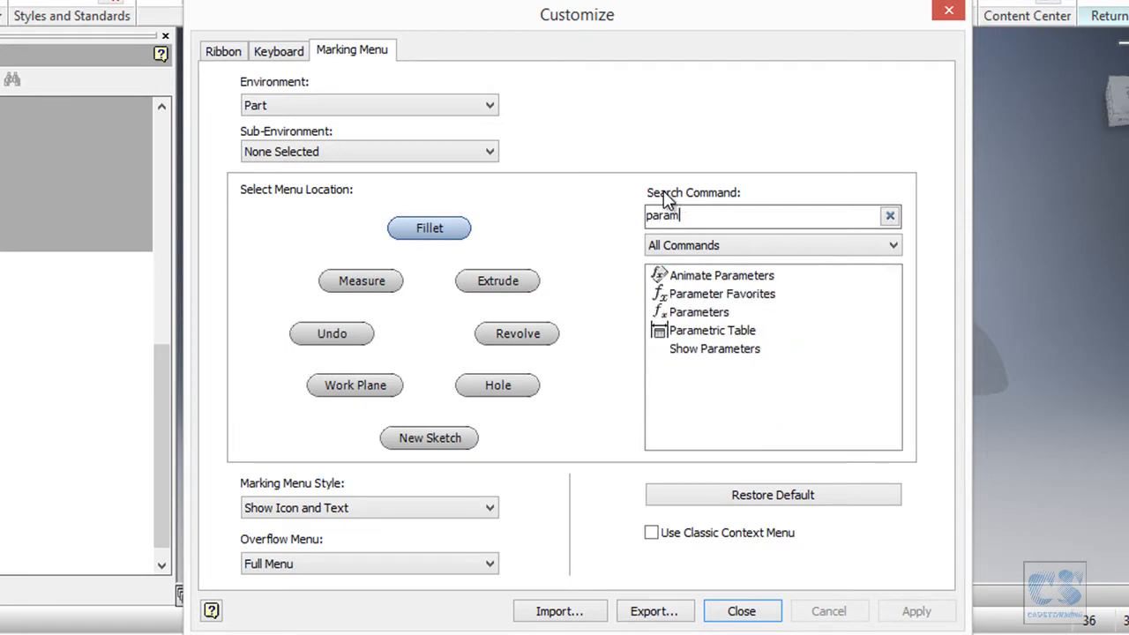
type("eter")
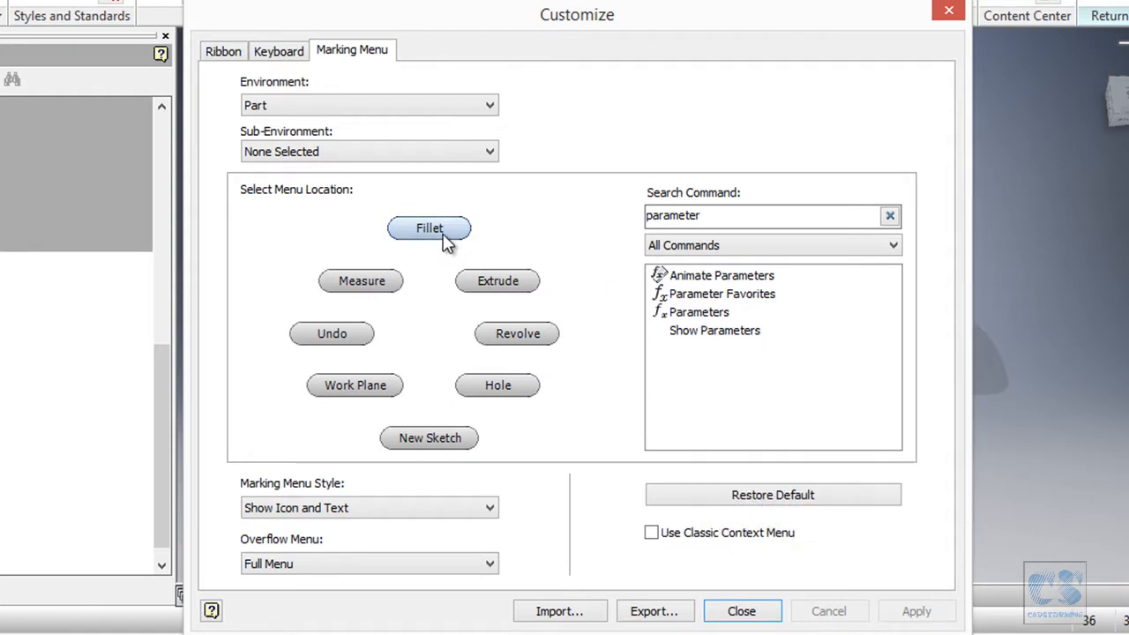
left_click(710, 313)
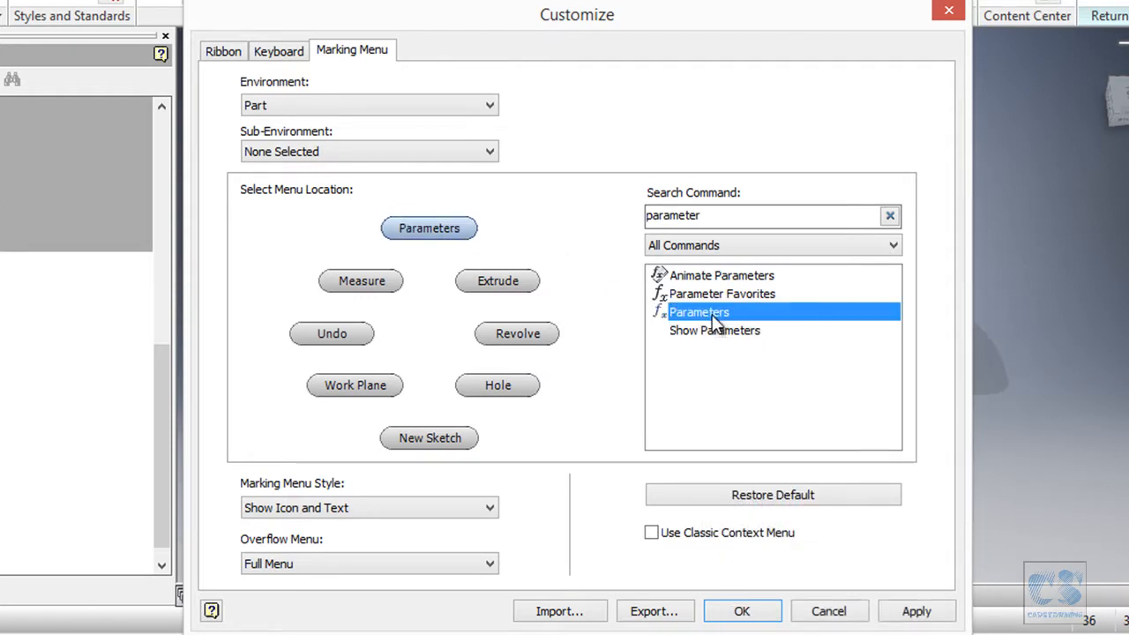
left_click(741, 612)
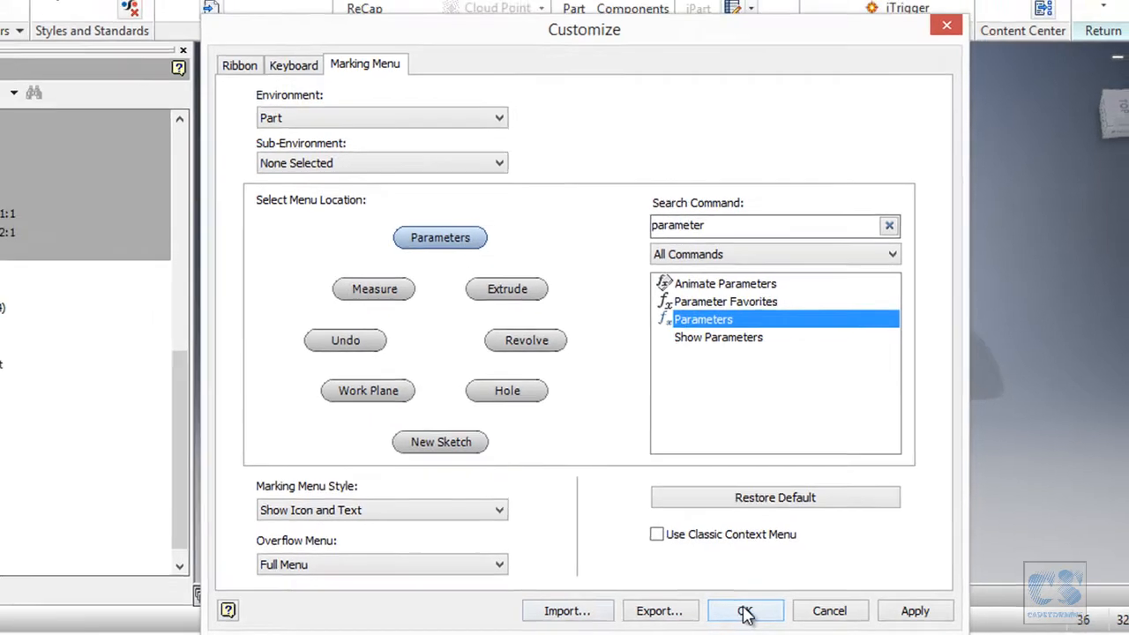
right_click(502, 213)
left_click(509, 165)
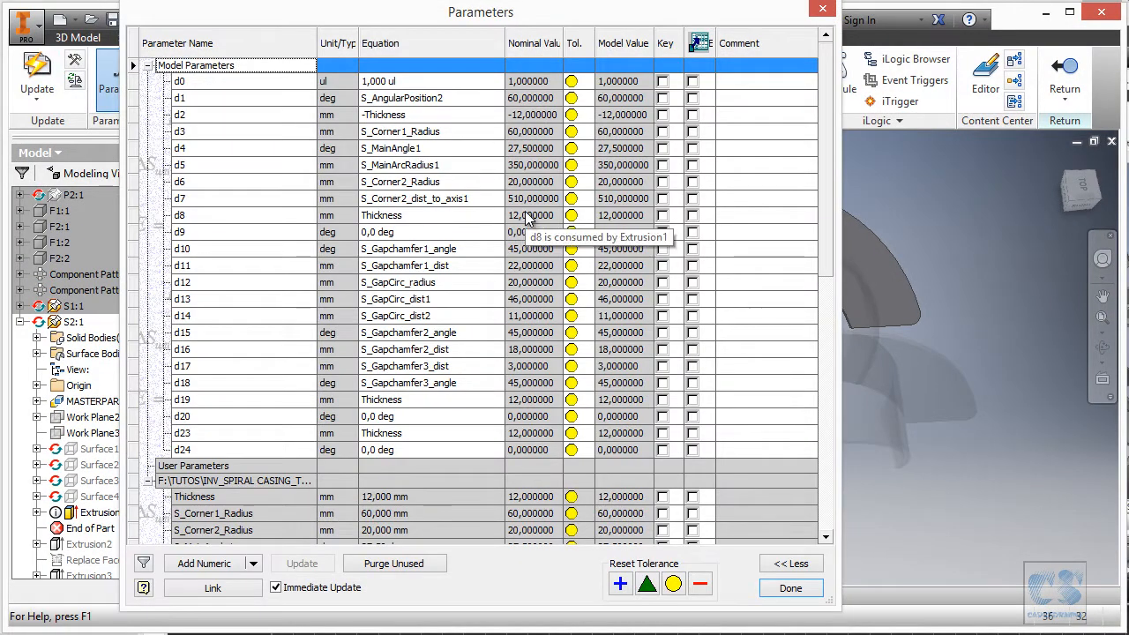
Set d4's equation to the S_MainAngle2 parameter (30°).
left_click(494, 152)
right_click(499, 152)
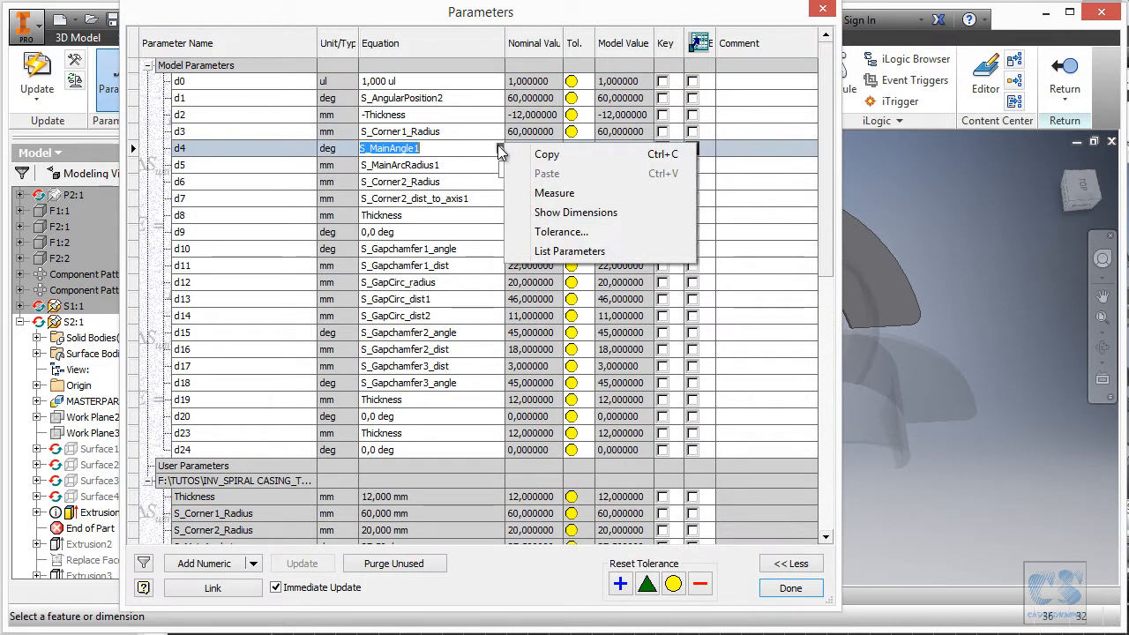
left_click(586, 250)
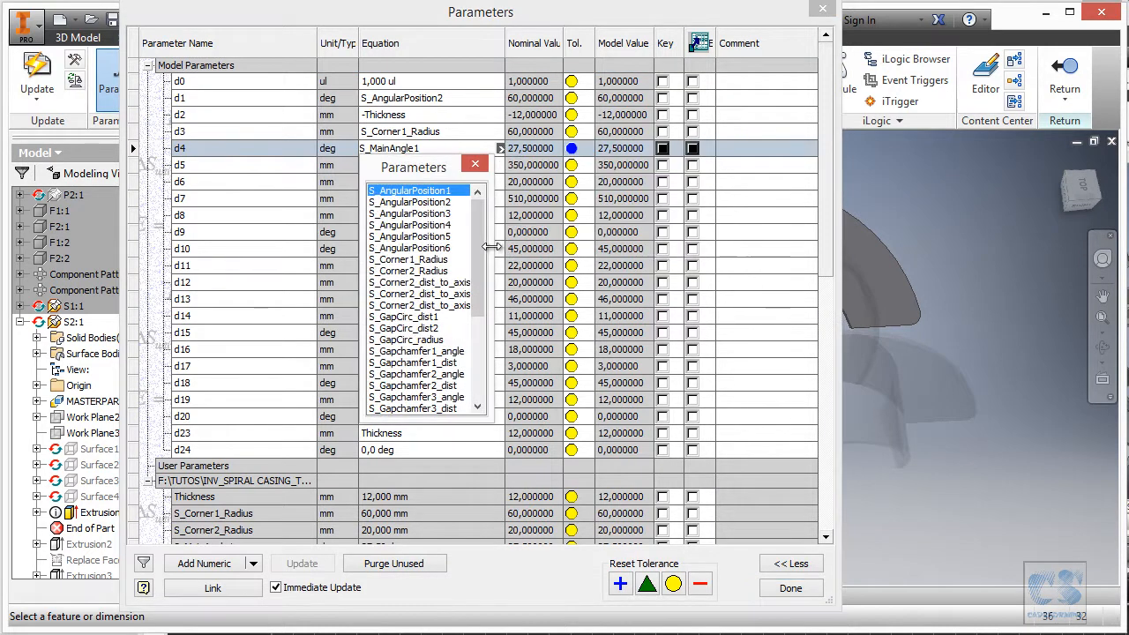
left_click_drag(483, 238, 494, 300)
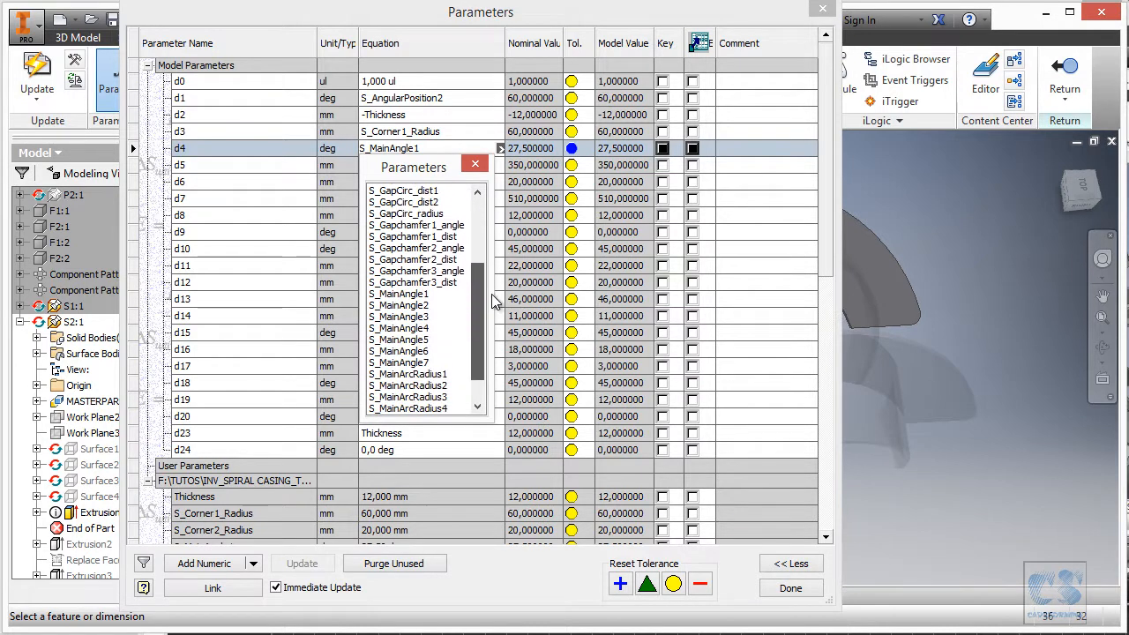
left_click(427, 307)
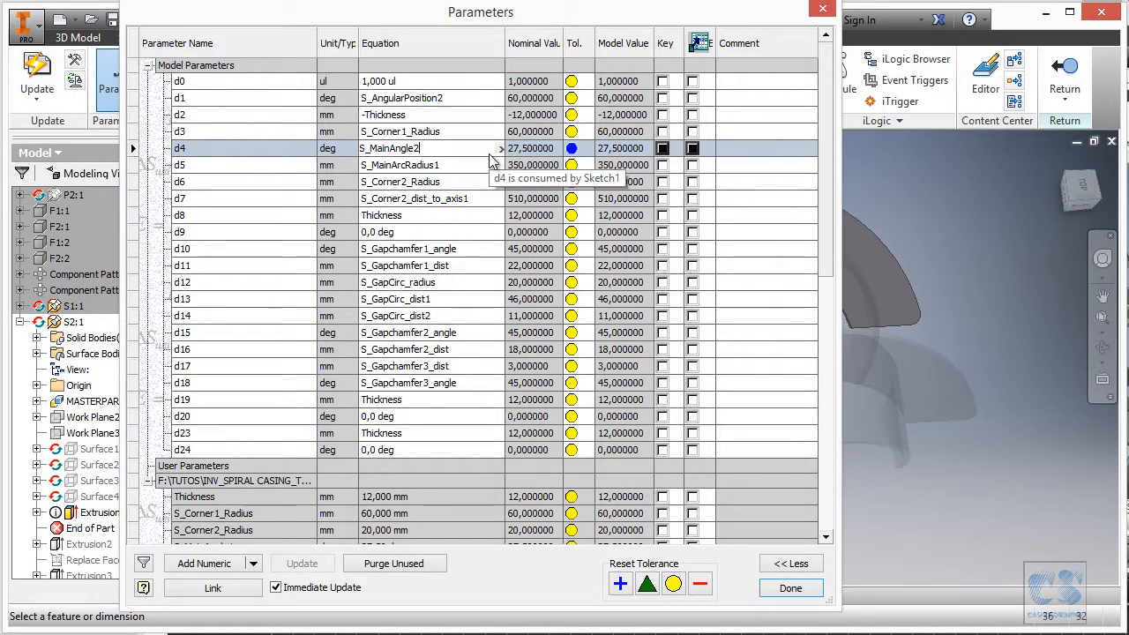
Set d5 to S_MainArcRadius2 (380 mm), update the model and close the table.
left_click(466, 168)
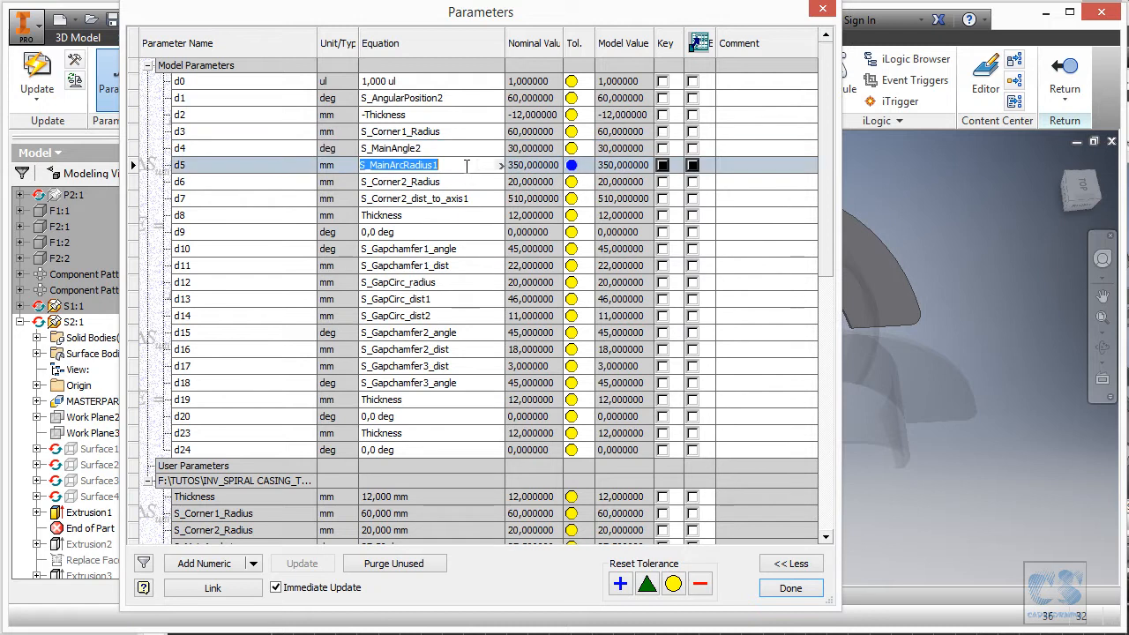
left_click(499, 167)
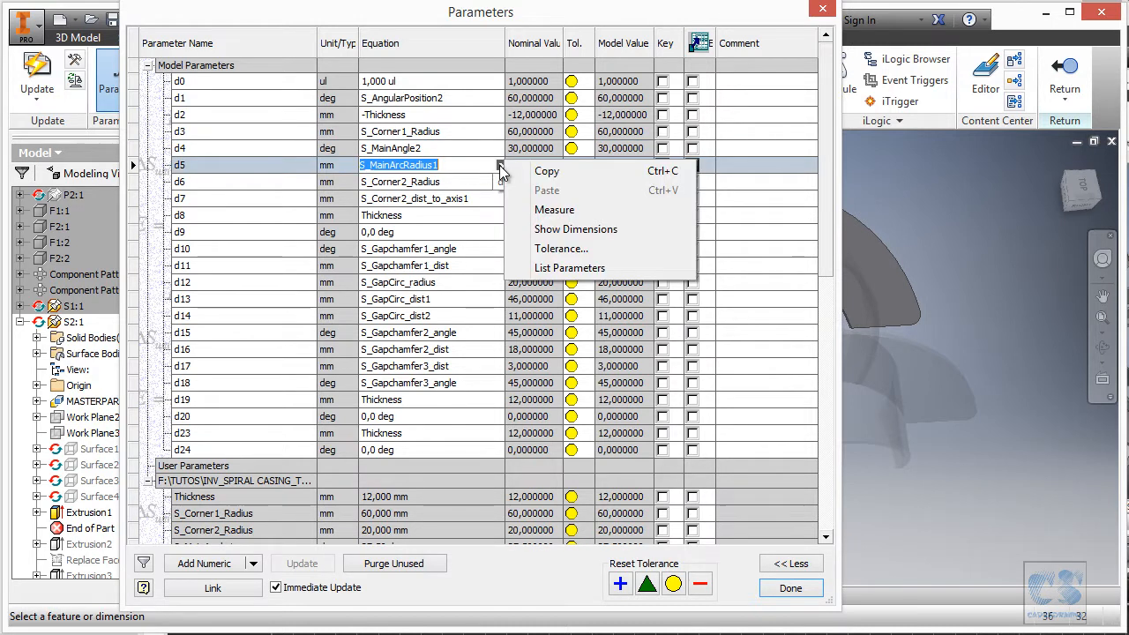
left_click(569, 267)
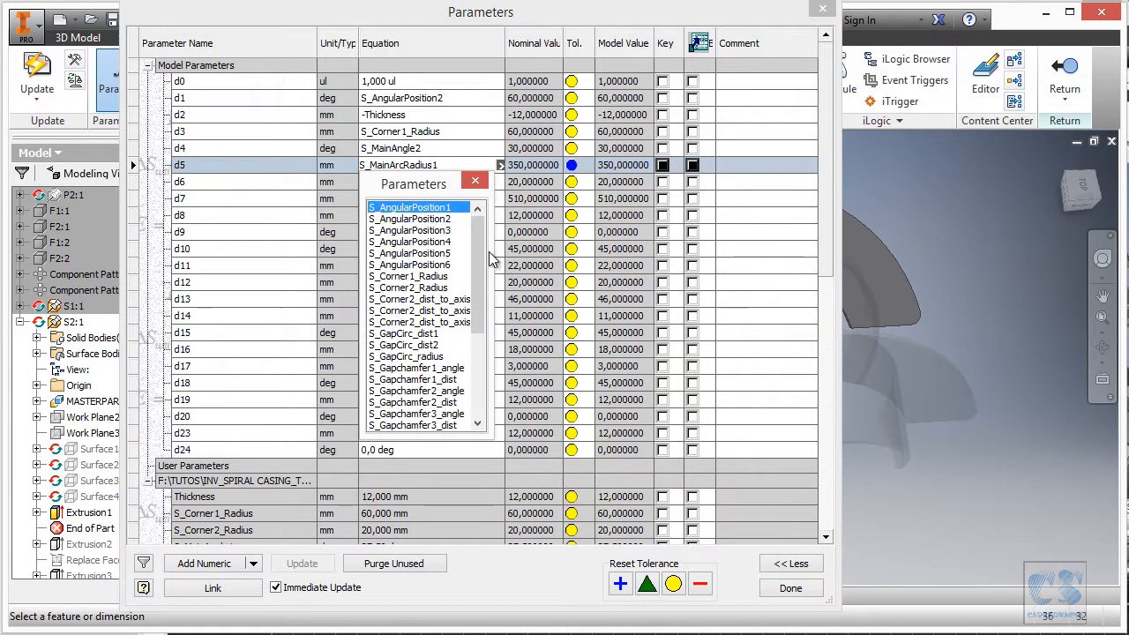
left_click_drag(476, 245, 482, 335)
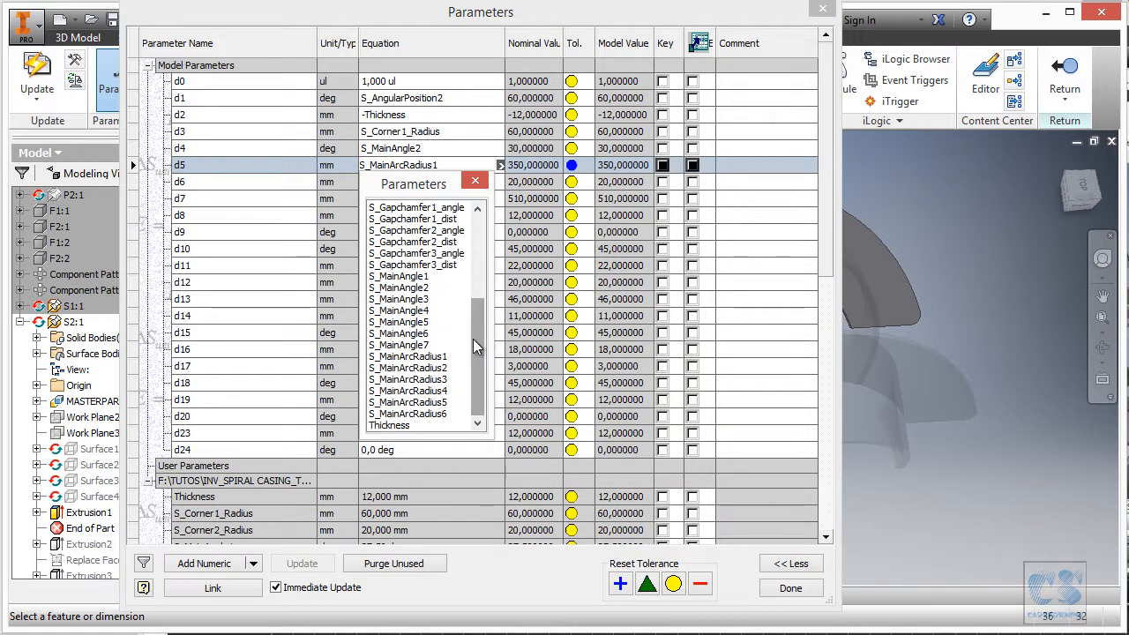
left_click(431, 368)
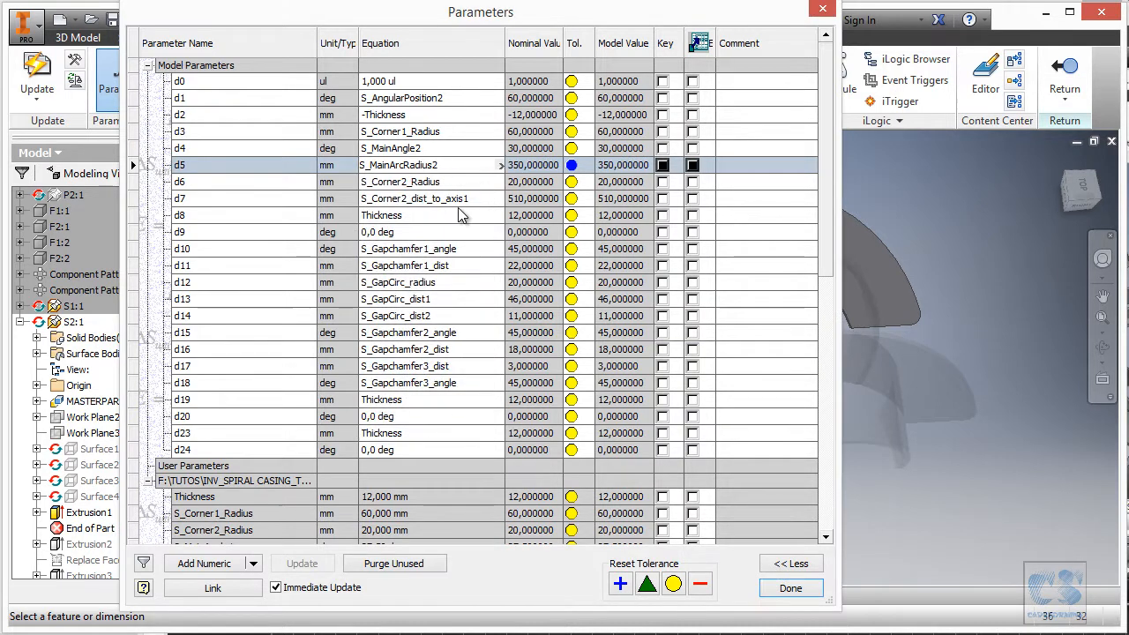
key("Return")
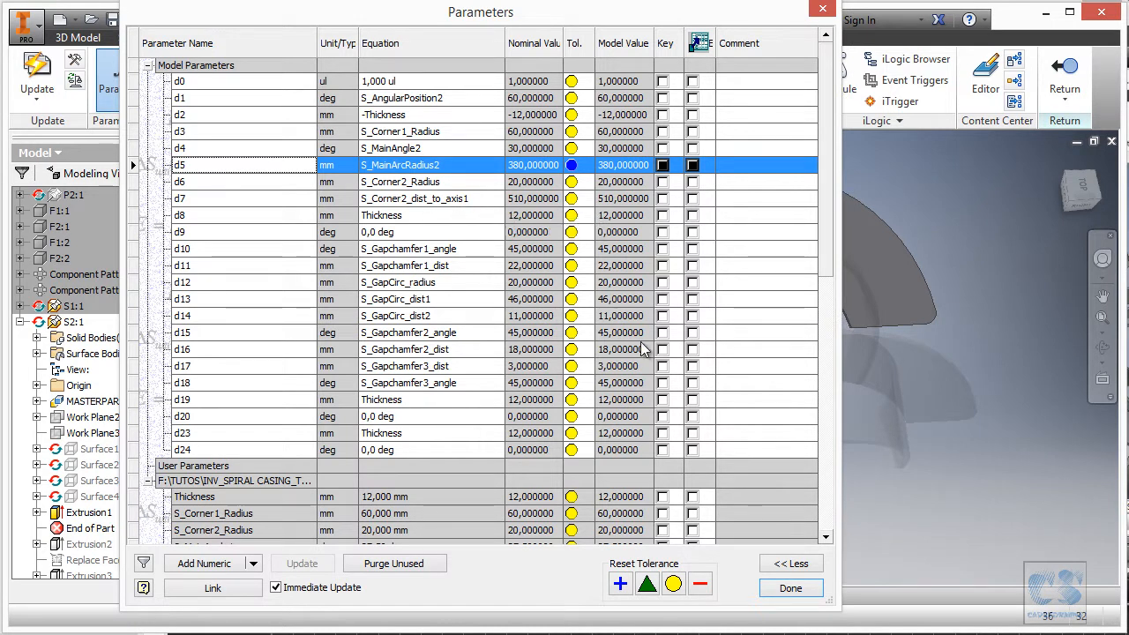
left_click(791, 589)
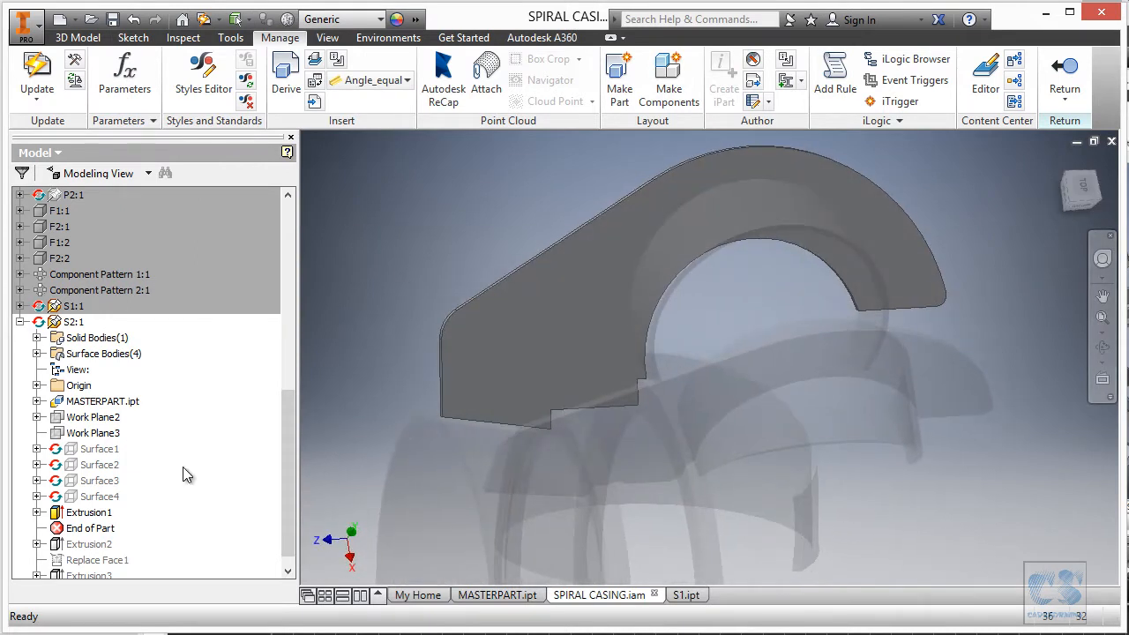
Edit Extrusion1's Sketch1 and drag the inner and outer arcs upward to their new sizes.
left_click(36, 513)
left_click(97, 528)
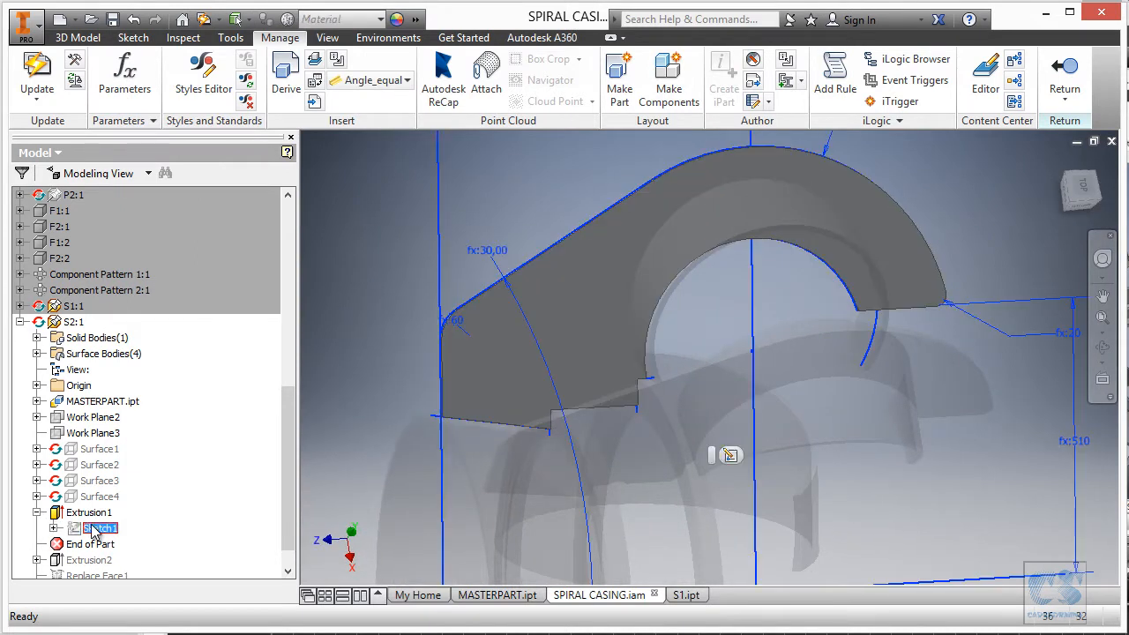
left_click(732, 456)
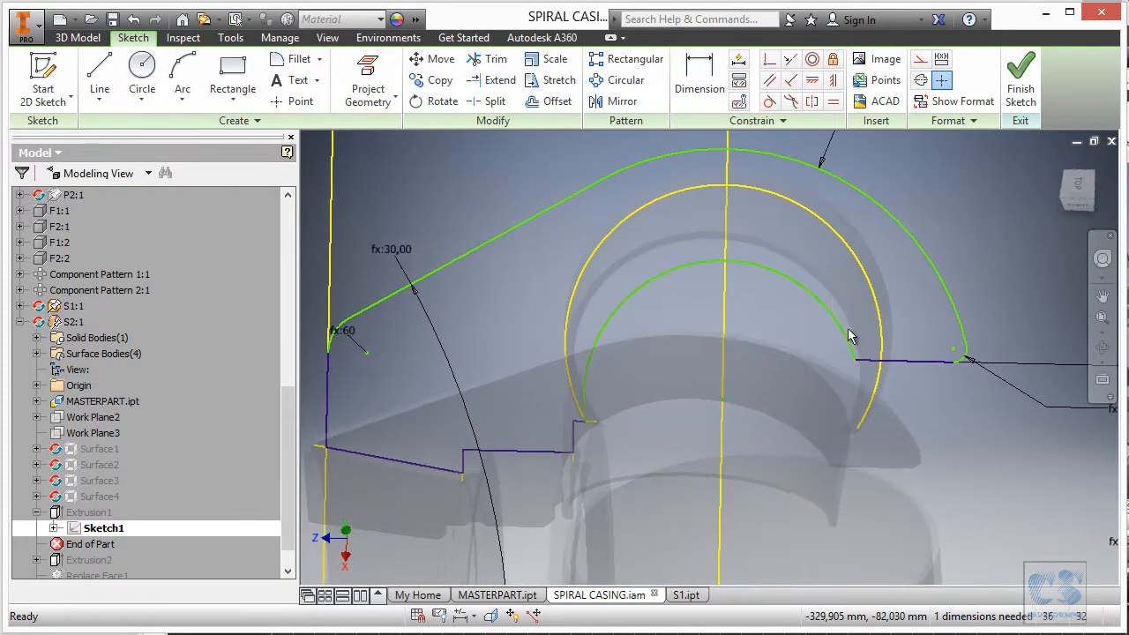
mouse_move(851, 342)
left_mouse_down()
mouse_move(856, 267)
mouse_move(840, 238)
mouse_move(821, 247)
left_mouse_up()
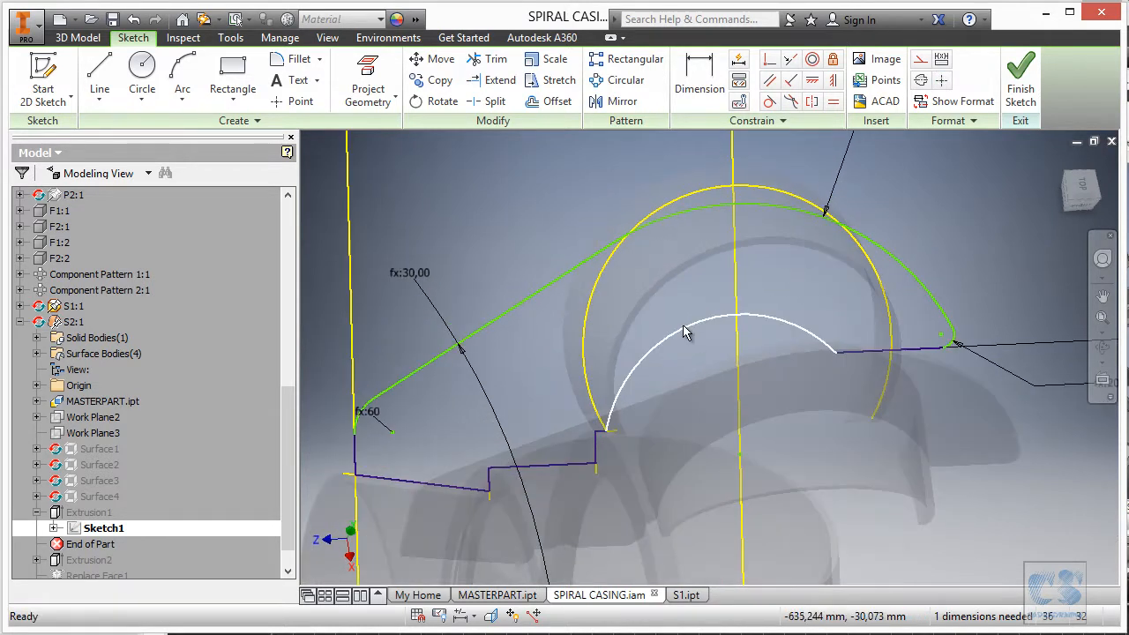
left_click_drag(683, 327, 702, 269)
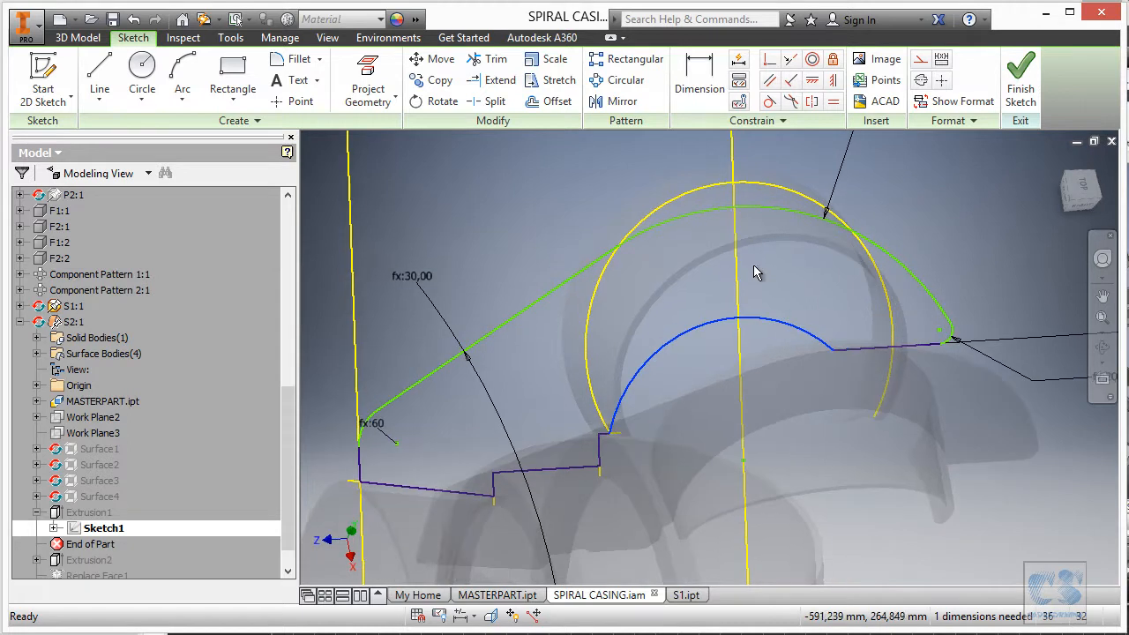
left_click_drag(712, 209, 716, 131)
left_click_drag(675, 223, 681, 177)
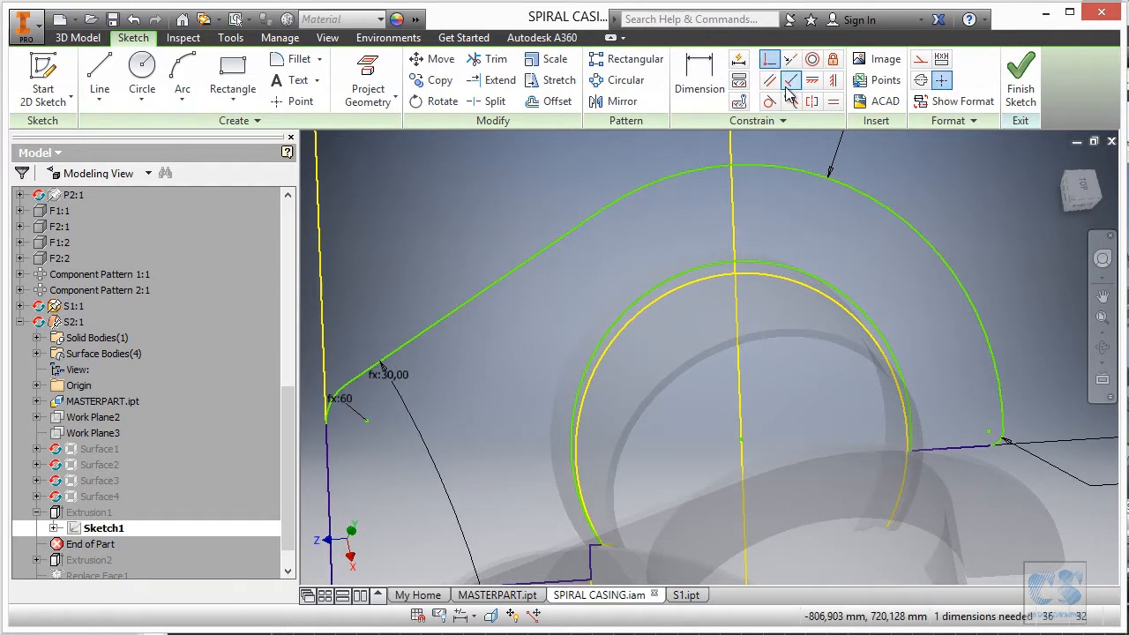
Add a Coincident constraint to fully constrain Sketch1 and finish the sketch.
left_click(772, 65)
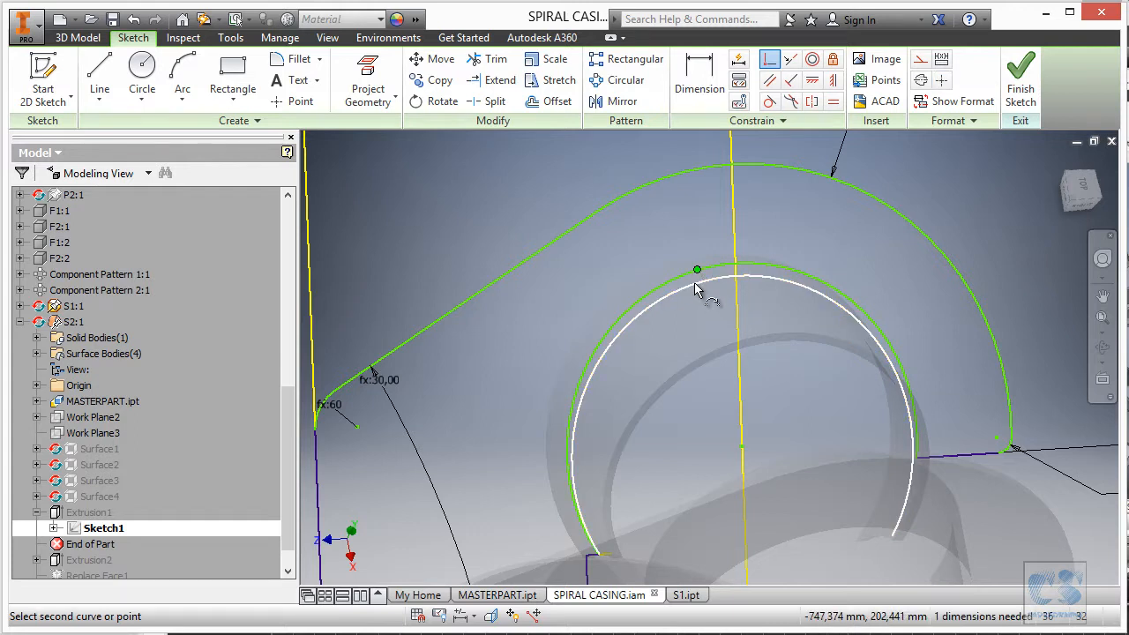
left_click(695, 282)
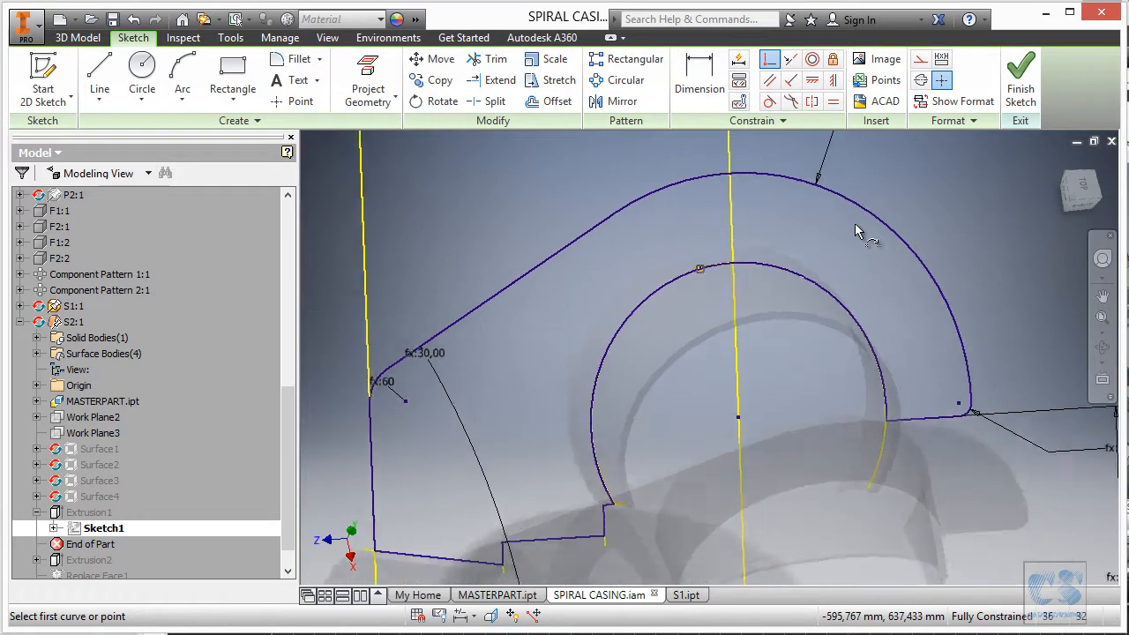
left_click(1020, 84)
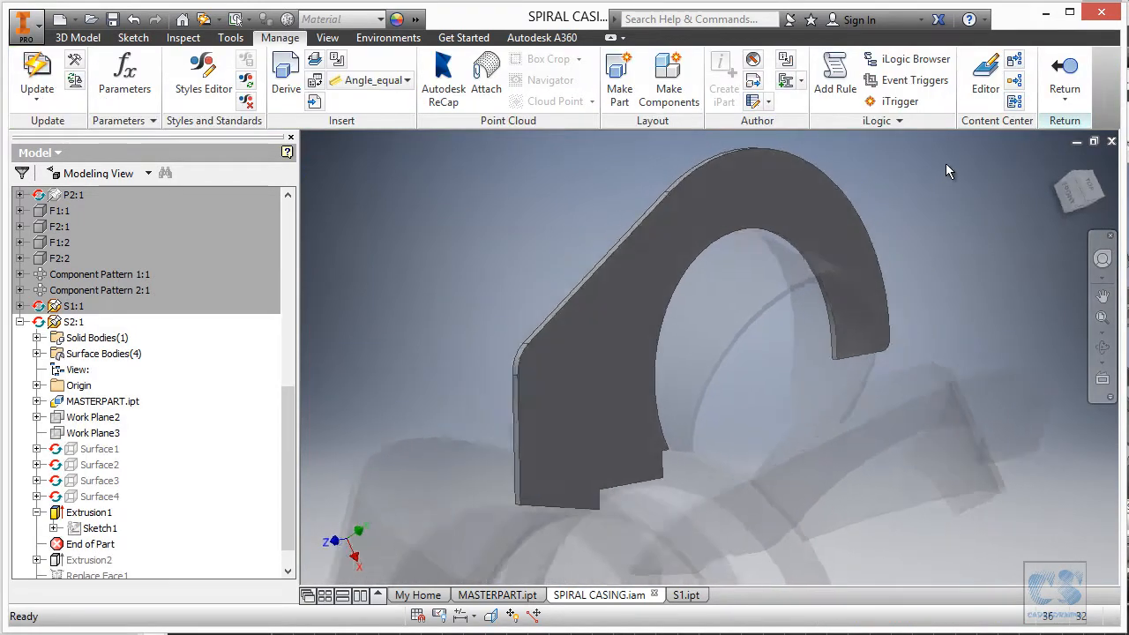
Roll End of Part forward past Extrusion2 and then Replace Face1.
scroll(293, 459, "down", 1)
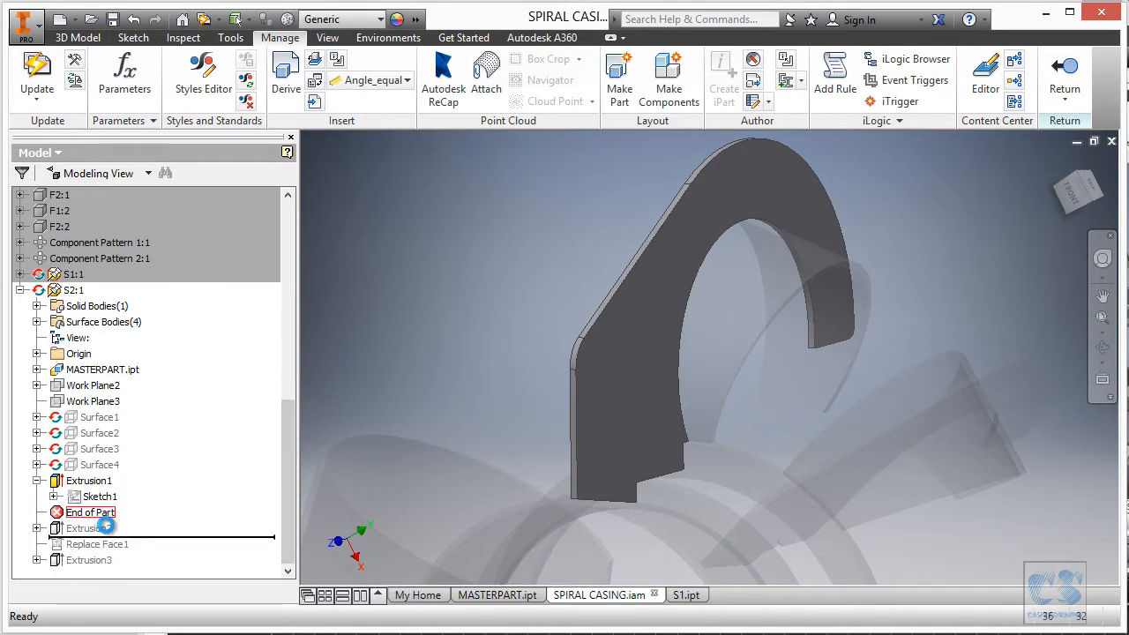
left_click_drag(108, 529, 109, 535)
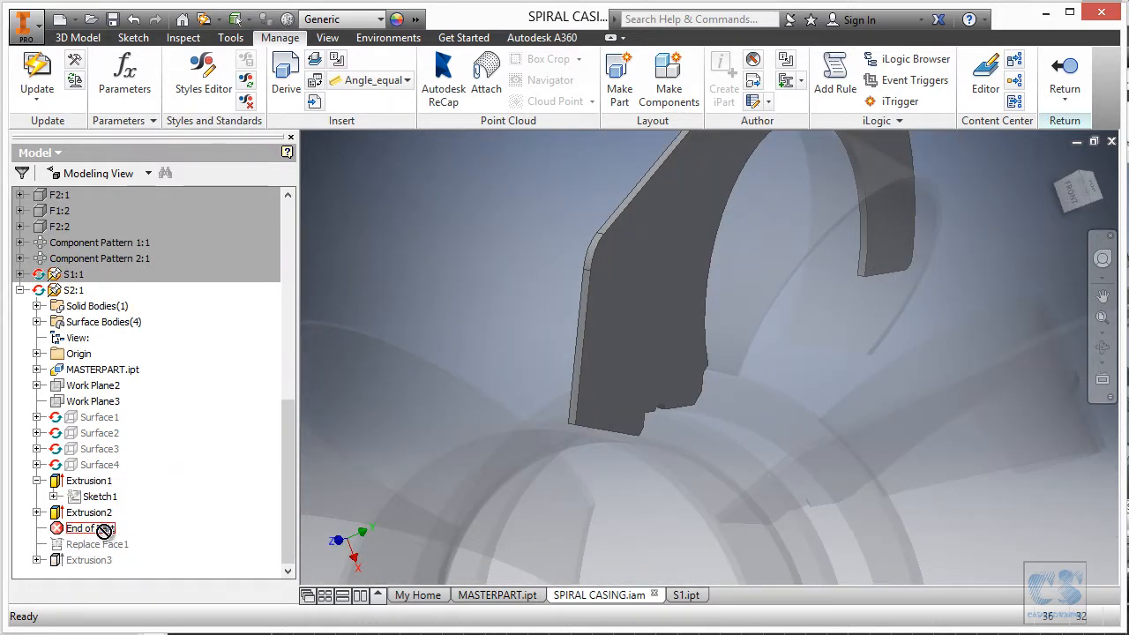
left_click_drag(104, 543, 124, 551)
left_click(117, 545)
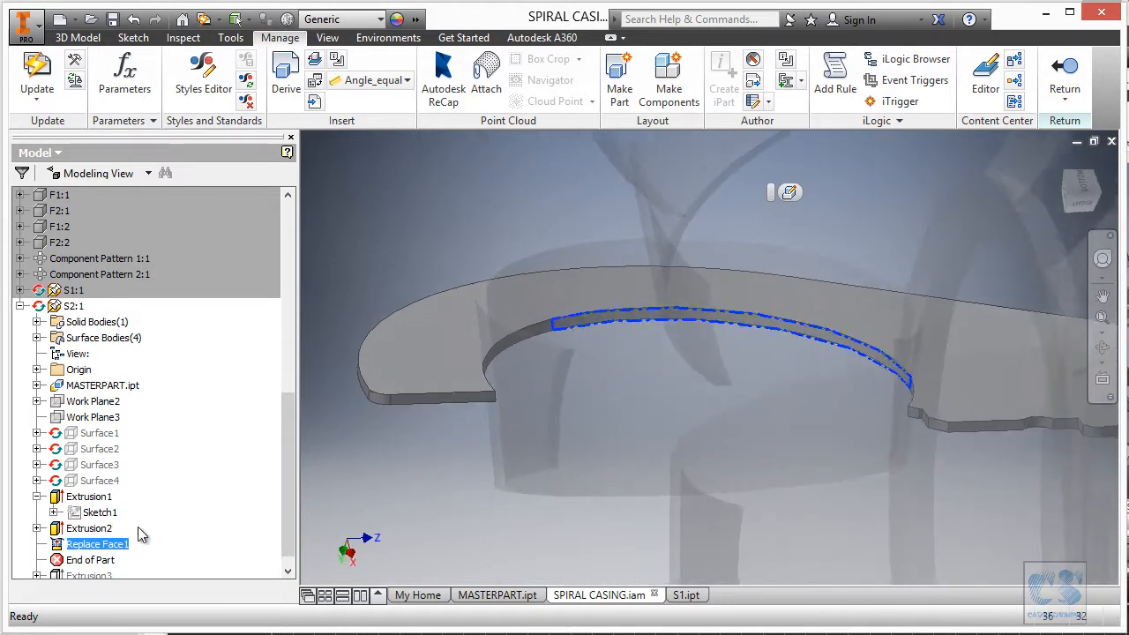
Re-confirm Replace Face1, then roll End of Part past Extrusion3, accepting the failure.
scroll(293, 512, "down", 1)
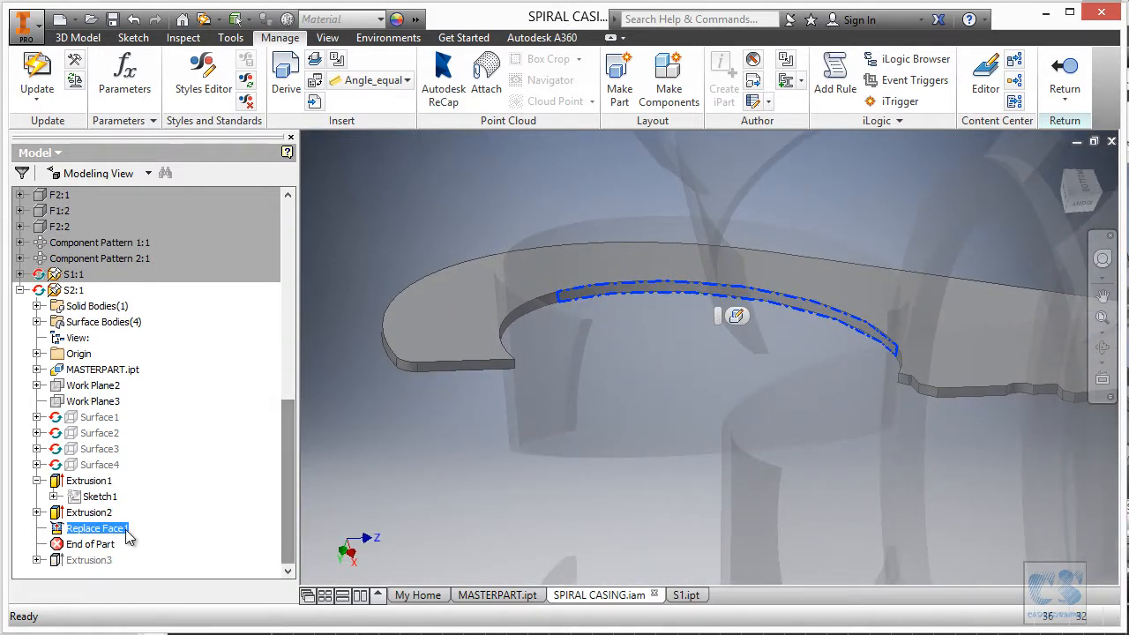
left_click(738, 318)
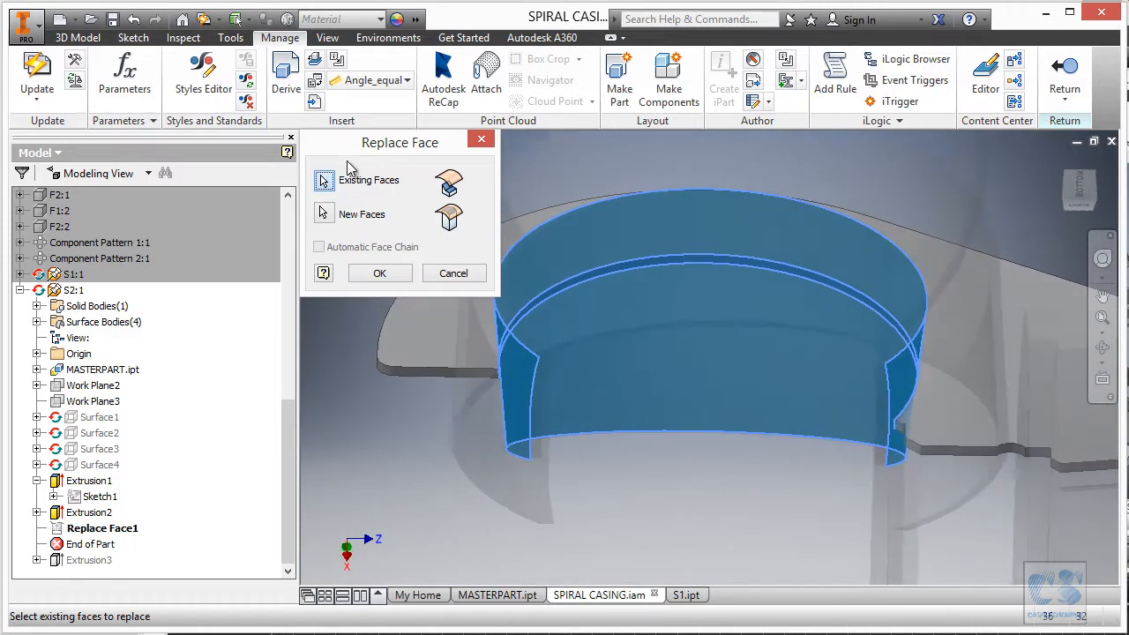
left_click(380, 274)
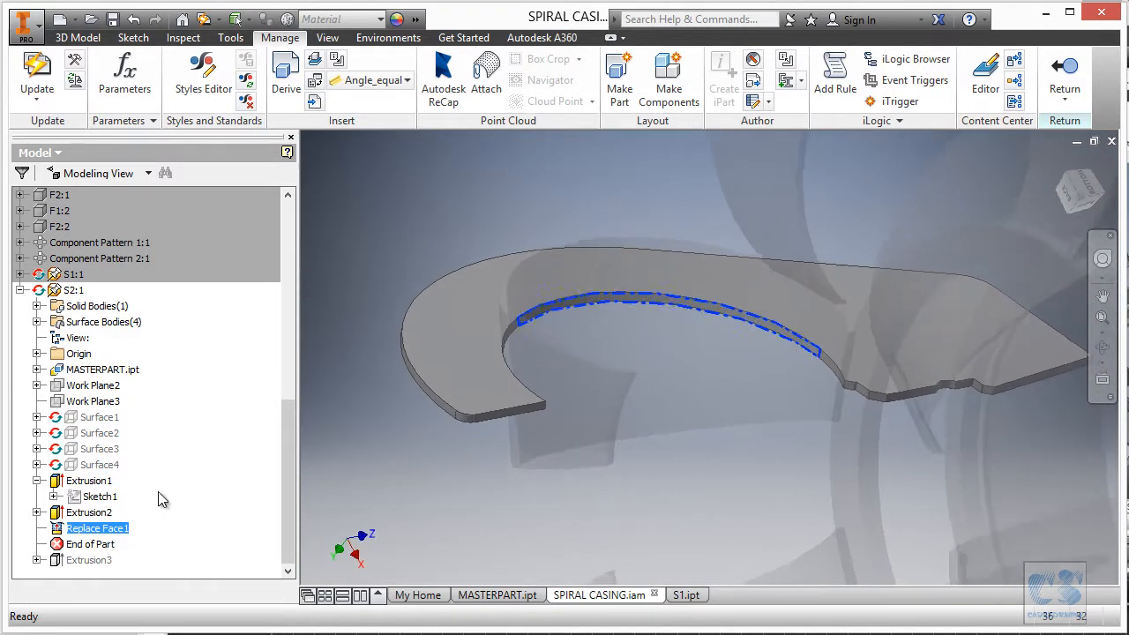
left_click_drag(111, 549, 115, 566)
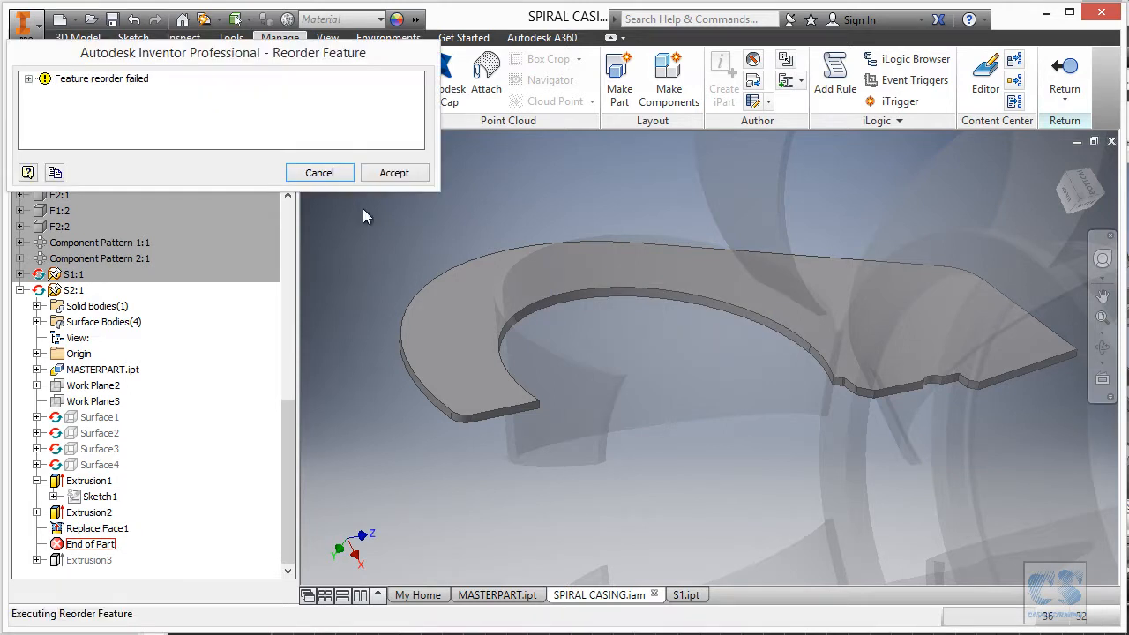
left_click(404, 178)
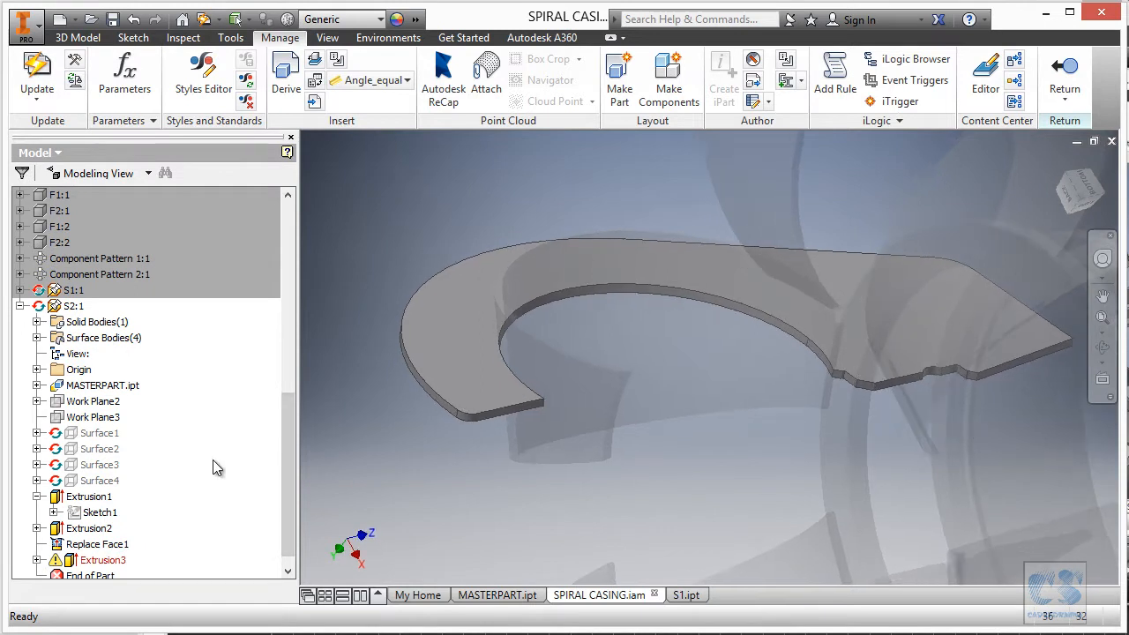
Open Extrusion3's Sketch4 and delete the constraints on one side line.
left_click(36, 560)
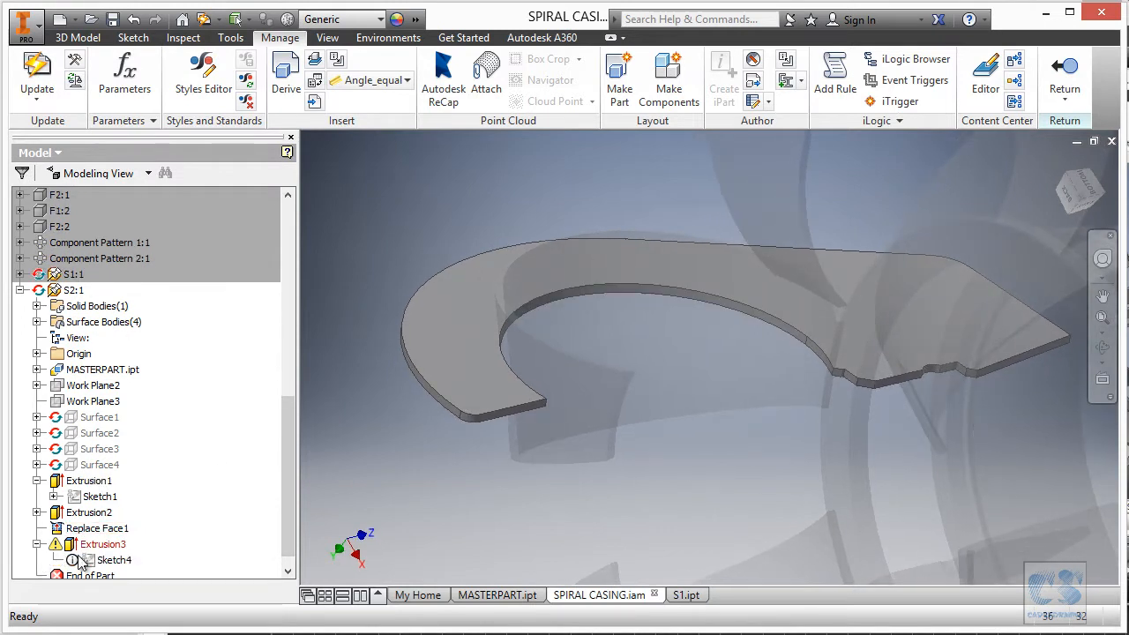
left_click(132, 561)
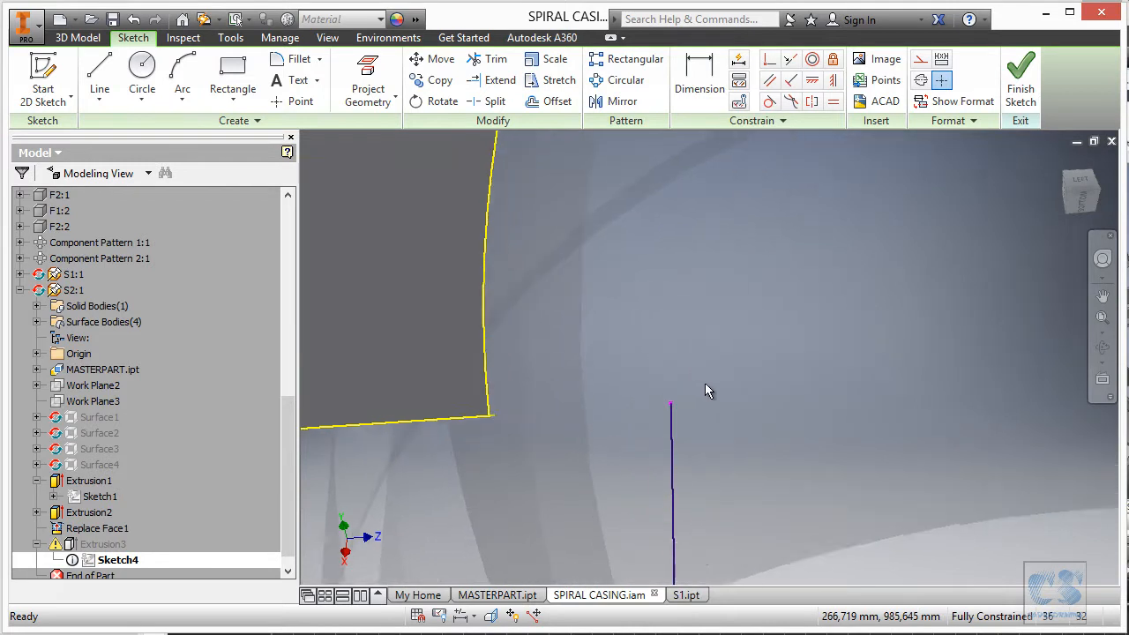
left_click(717, 417)
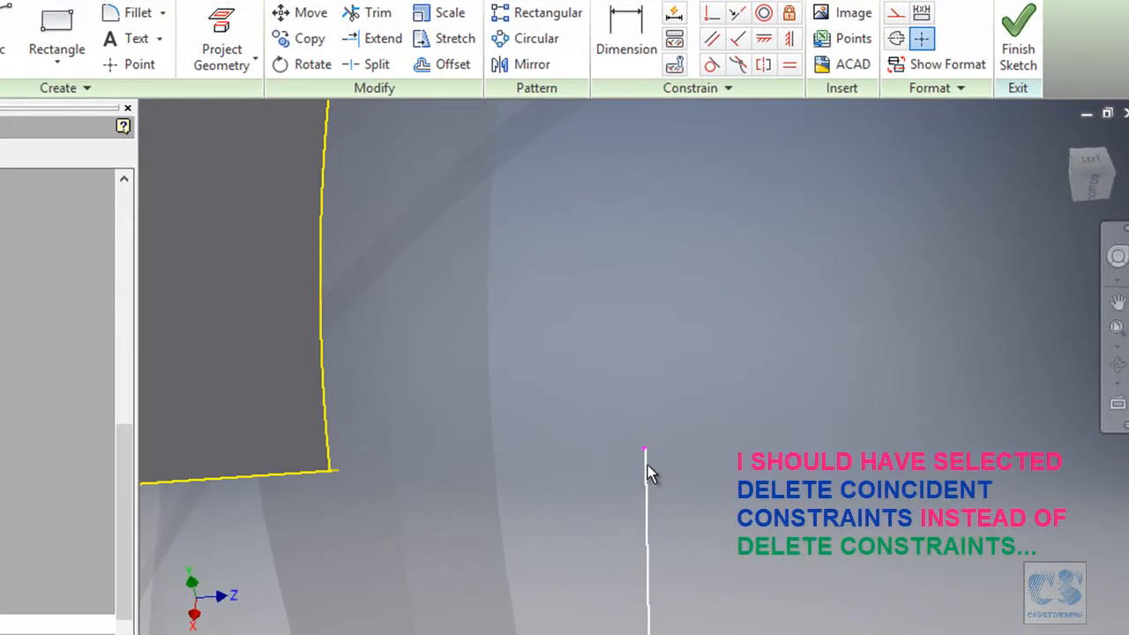
right_click(647, 465)
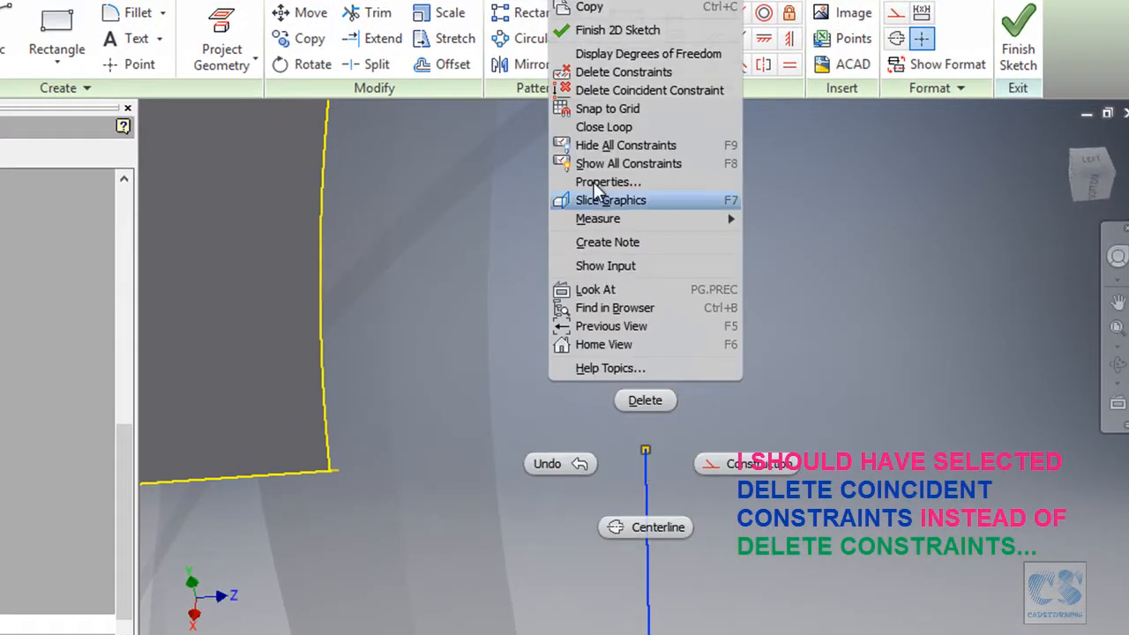
left_click(603, 72)
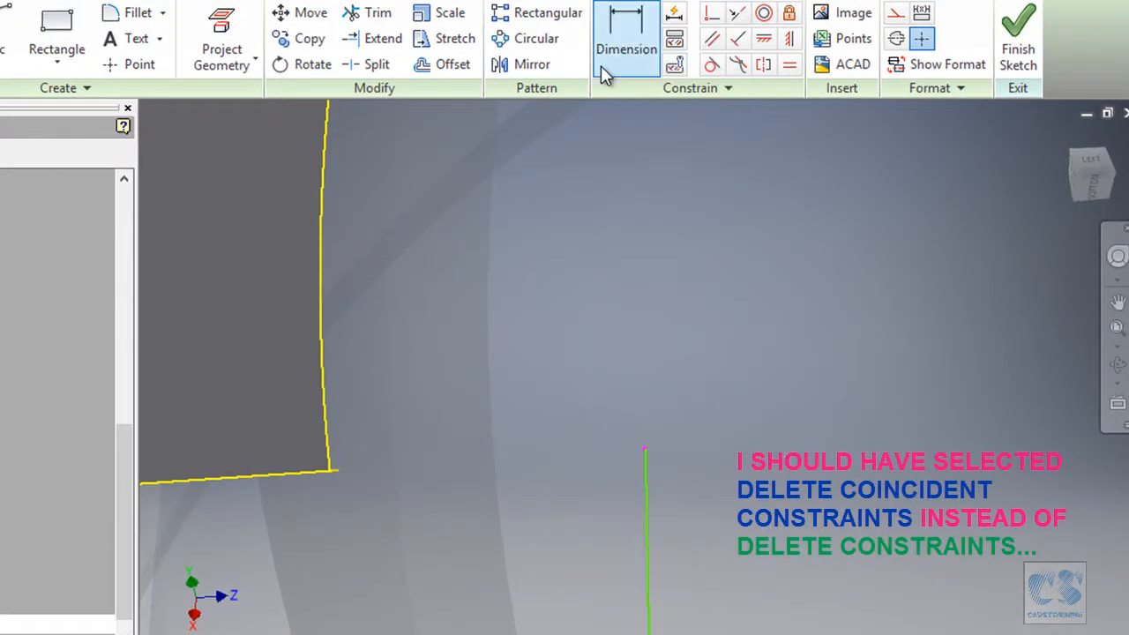
Try deleting the side line's top endpoint and dragging the still-fixed line.
left_click(648, 460)
left_click(712, 445)
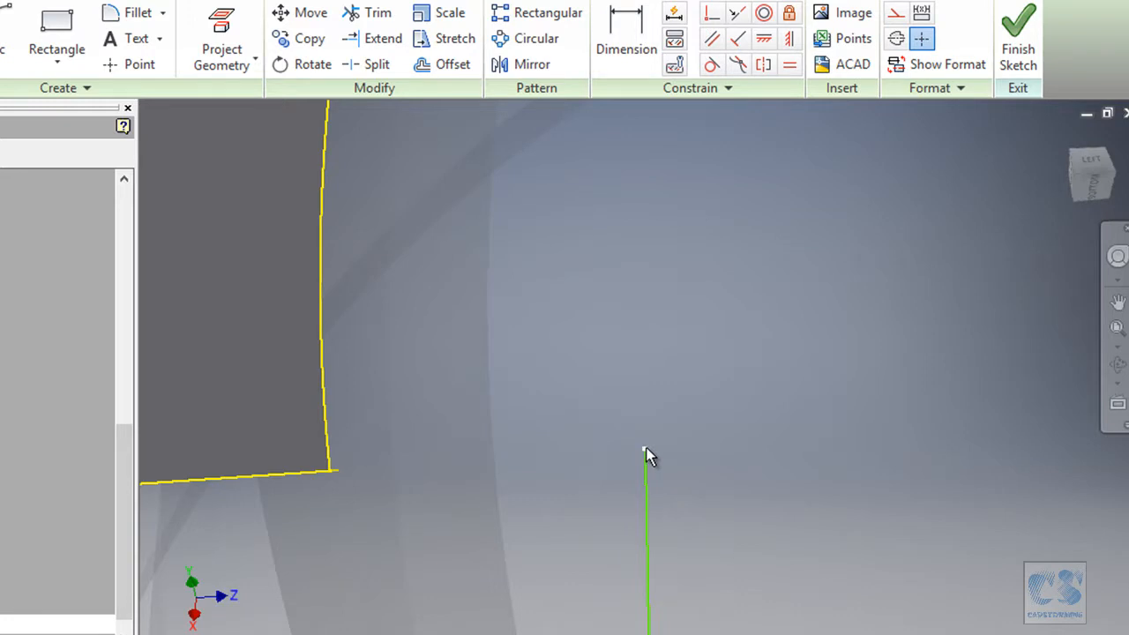
left_click(645, 449)
left_click(683, 441)
mouse_move(646, 446)
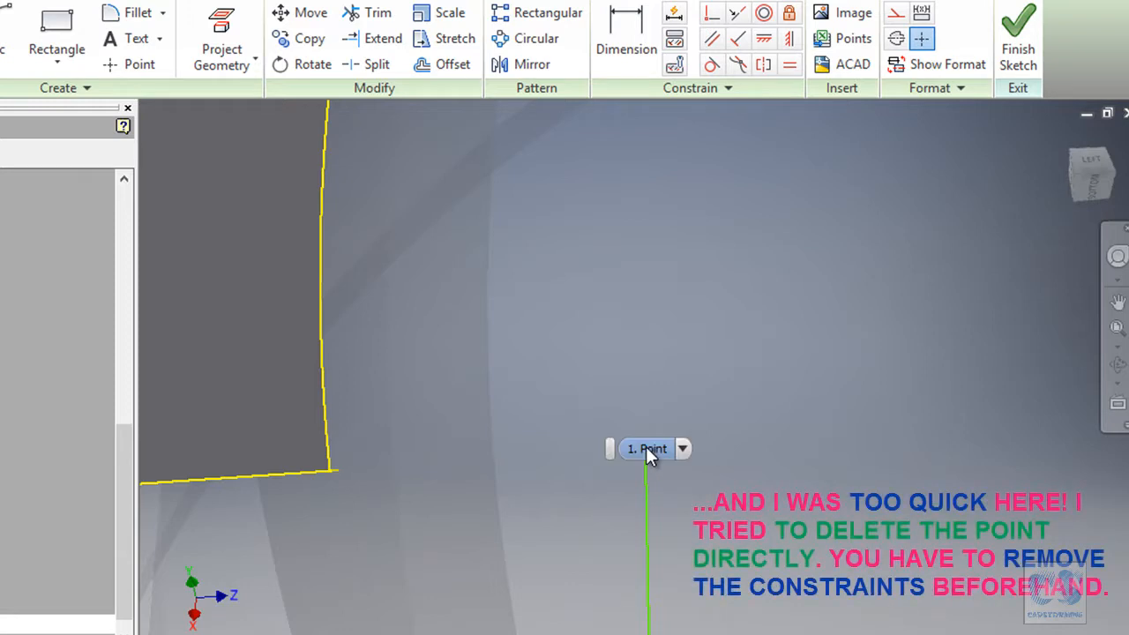
left_click(680, 449)
left_click(648, 448)
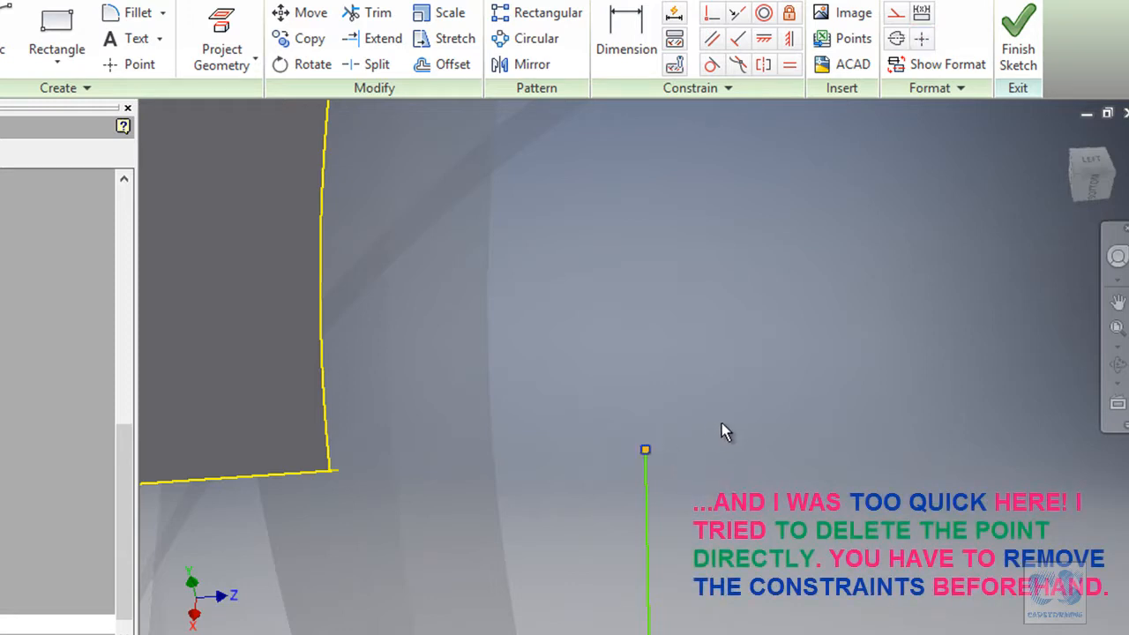
key("Delete")
mouse_move(645, 469)
left_mouse_down()
mouse_move(551, 482)
mouse_move(550, 472)
left_mouse_up()
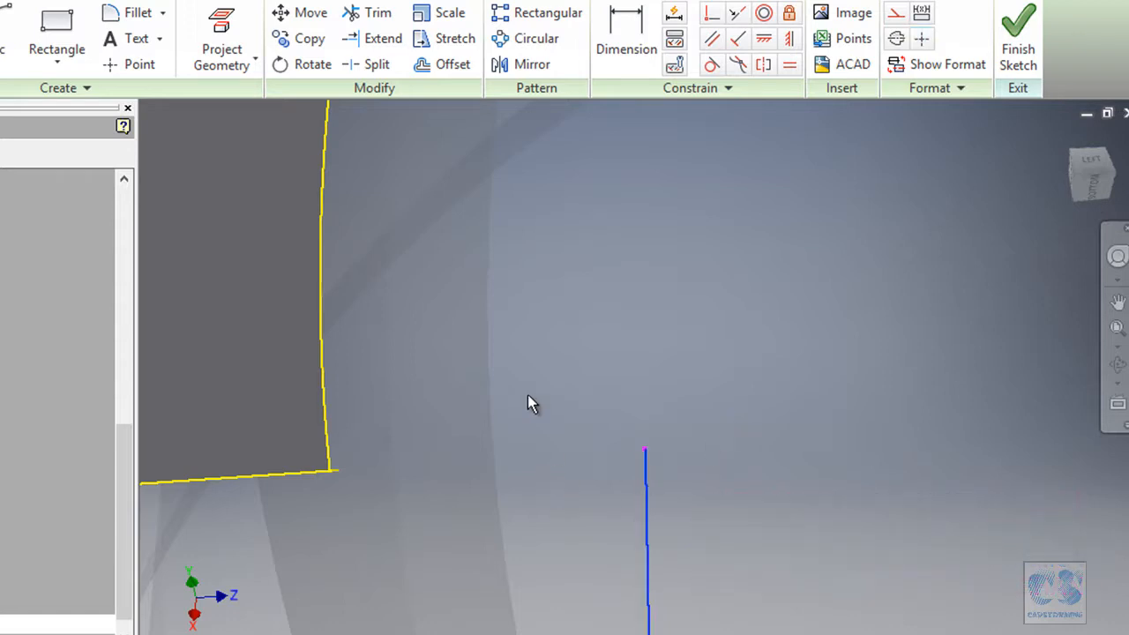
scroll(519, 384, "up", 10)
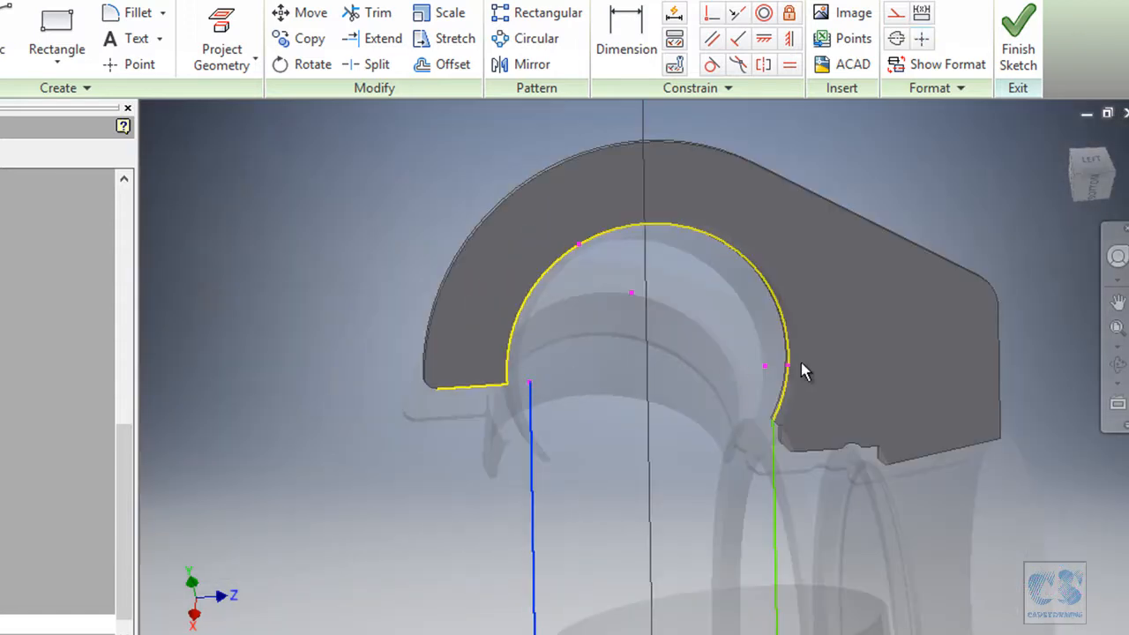
left_click(630, 294)
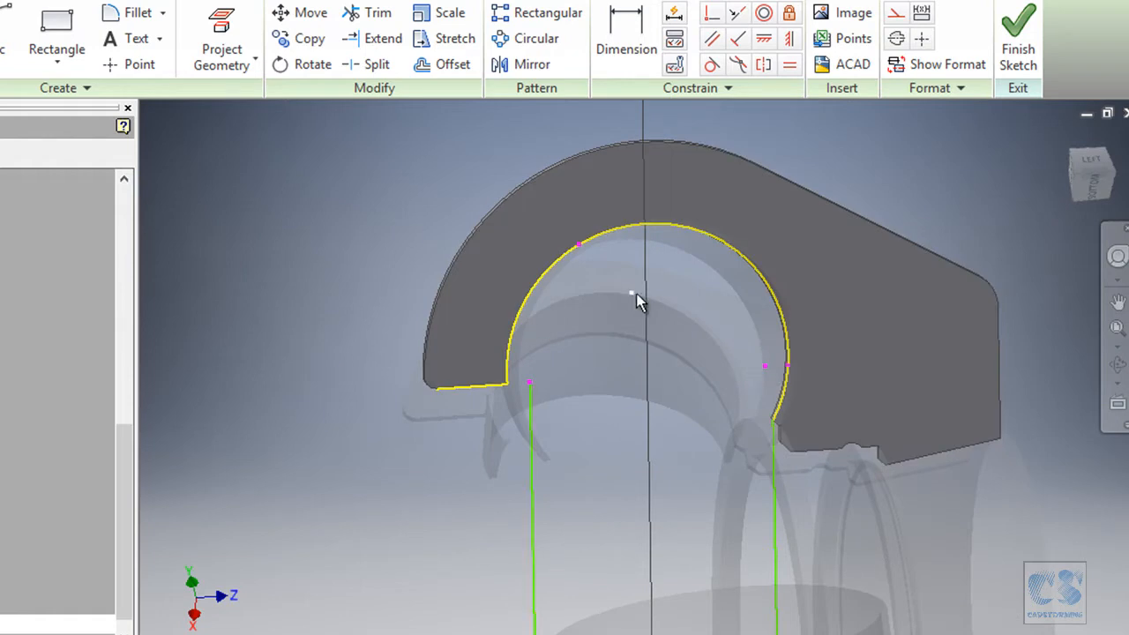
Delete constraints on the arc points: inside the arc, near its right end, its right endpoint, upper arc.
right_click(632, 300)
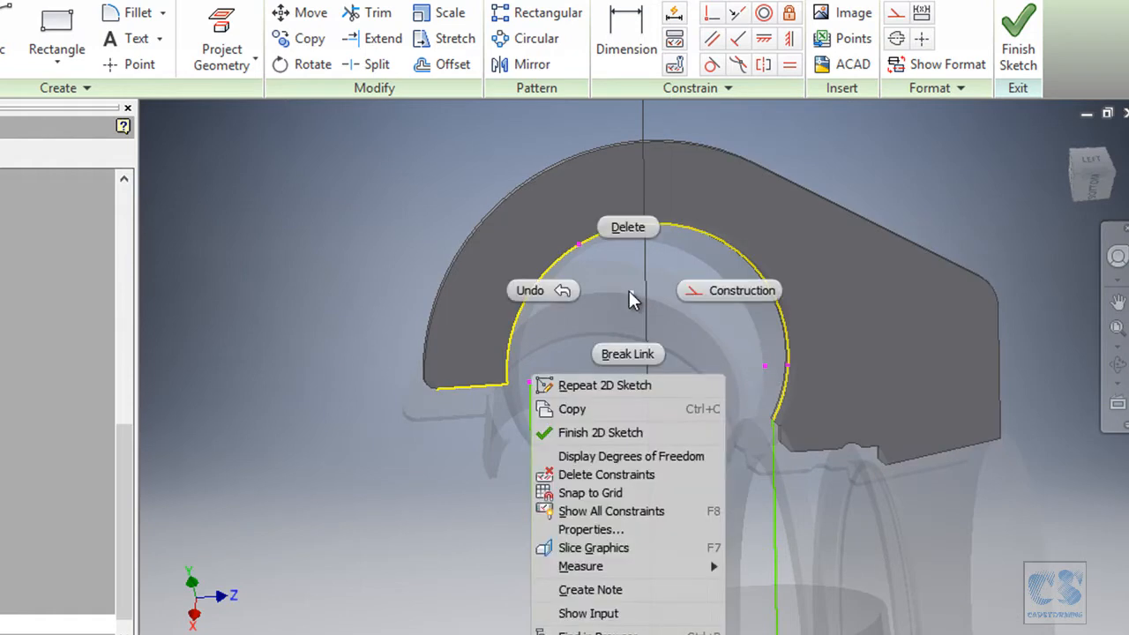
left_click(628, 472)
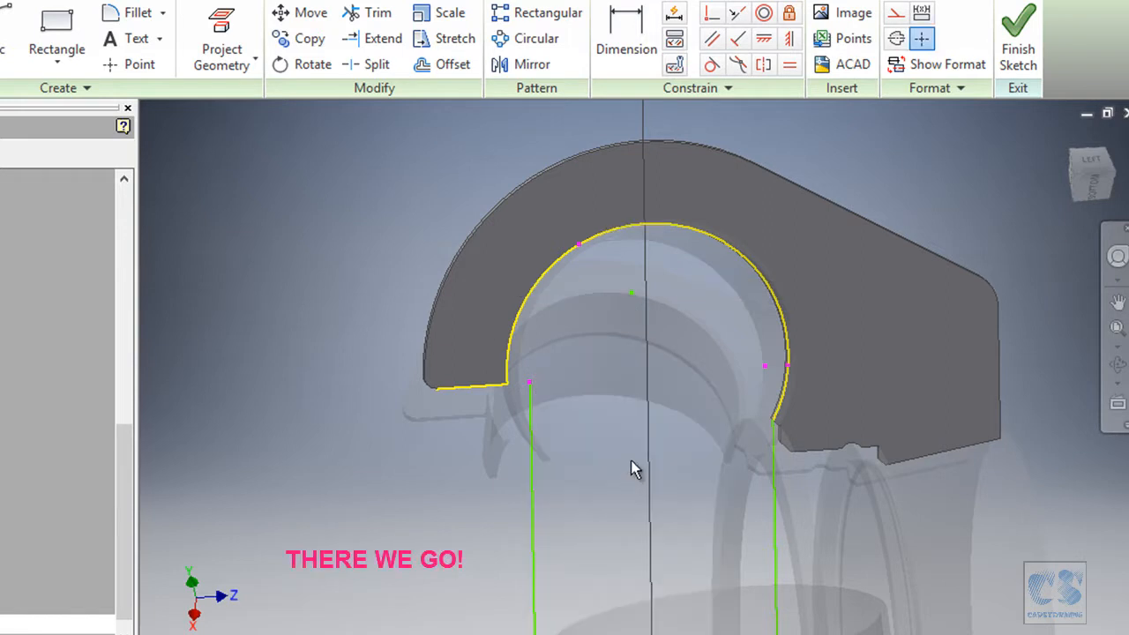
right_click(764, 367)
left_click(745, 549)
right_click(788, 365)
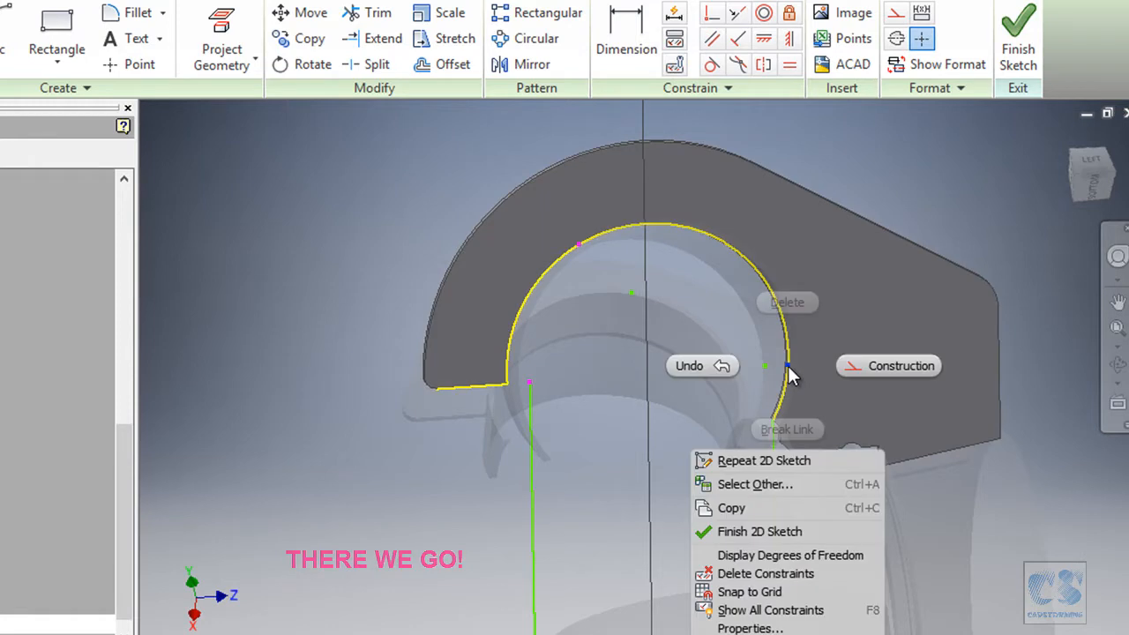
left_click(768, 574)
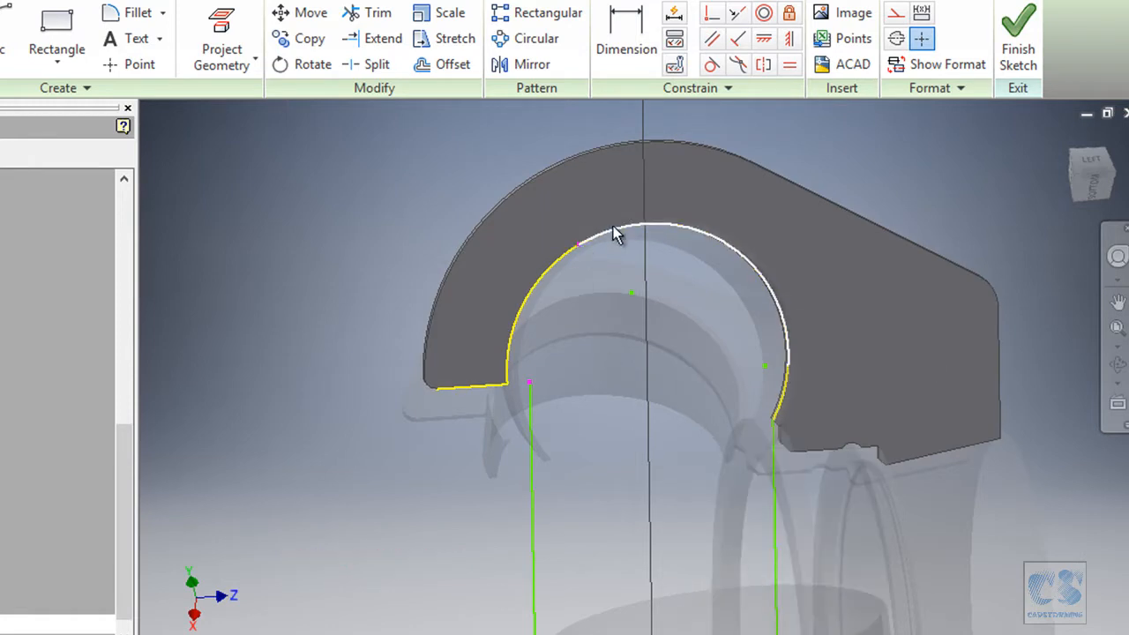
scroll(624, 231, "down", 3)
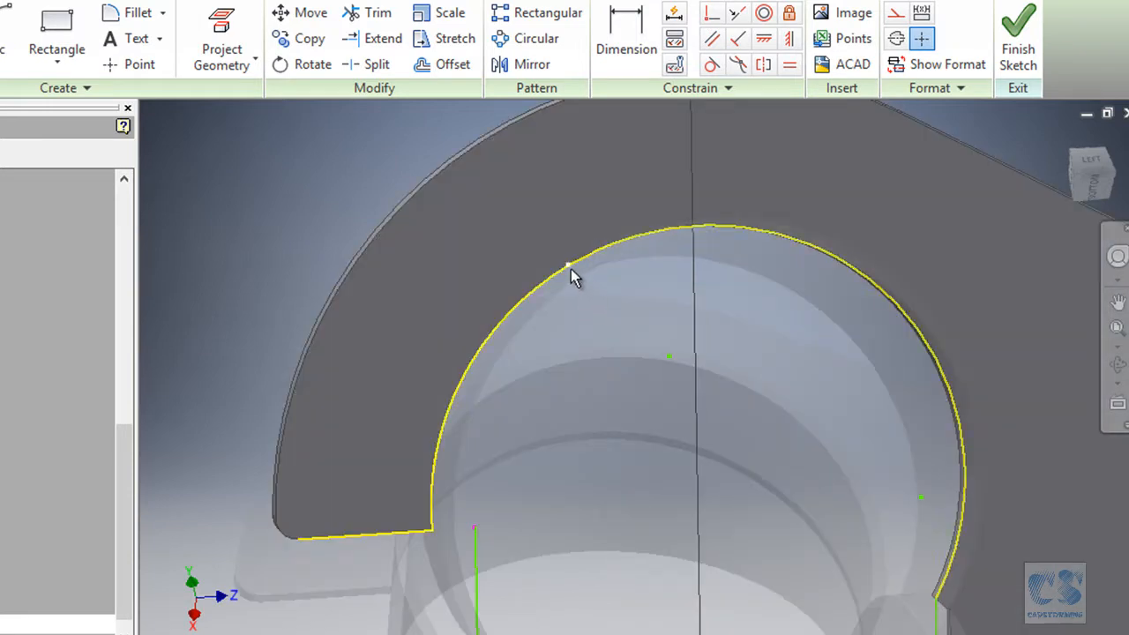
right_click(571, 270)
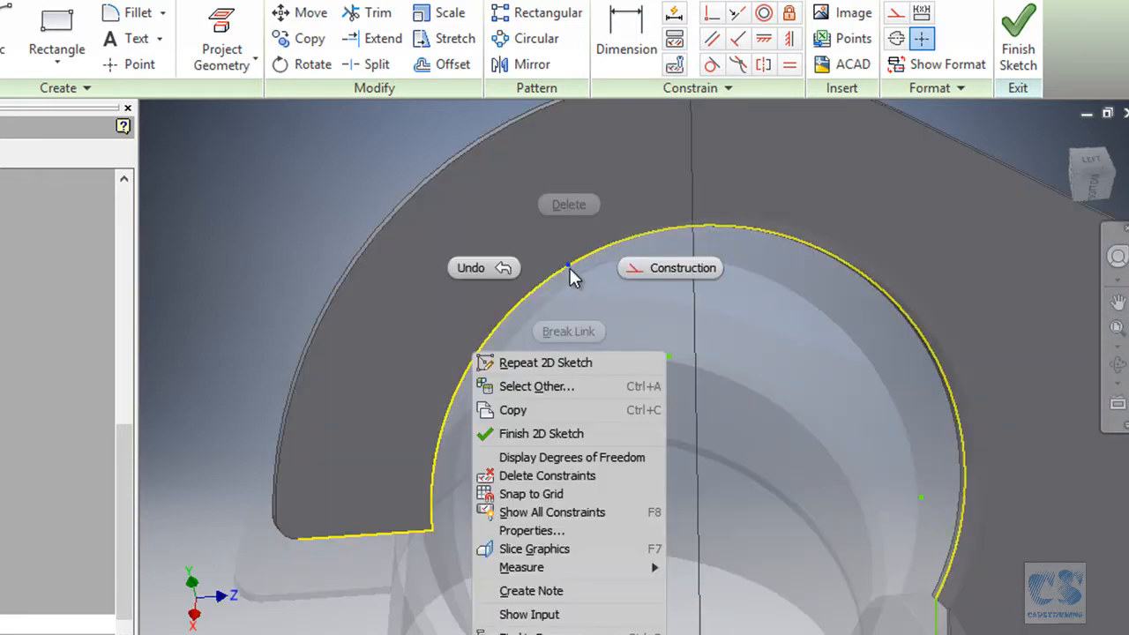
left_click(573, 474)
scroll(593, 331, "up", 3)
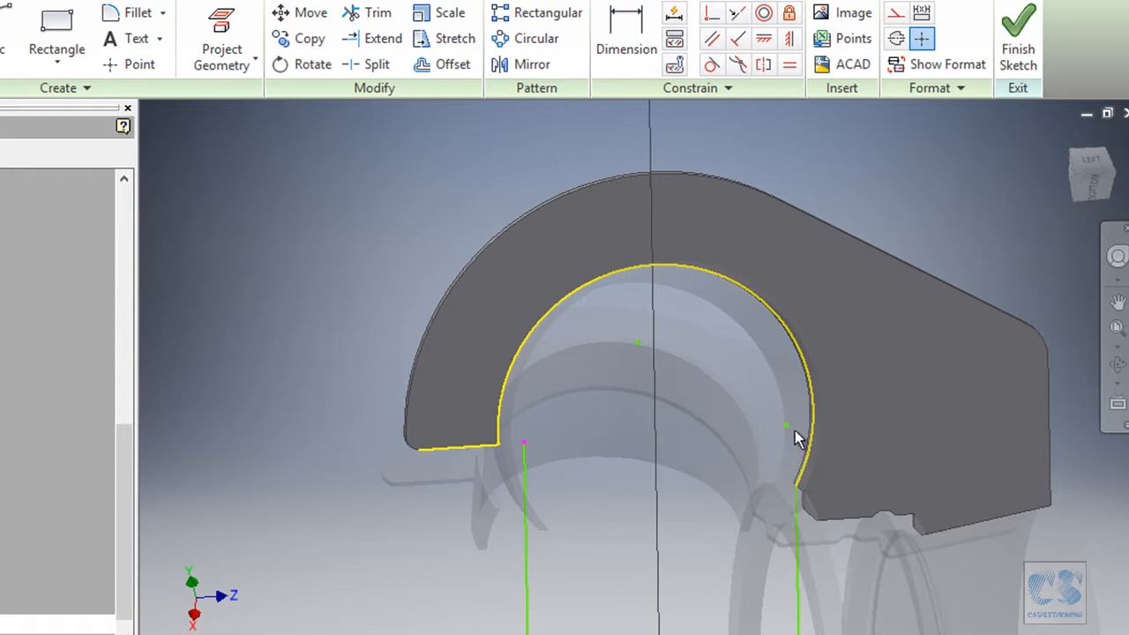
Delete the stray sketch point and free the left line's top endpoint from the edge.
left_click(716, 433)
key("Escape")
key("Delete")
right_click(527, 441)
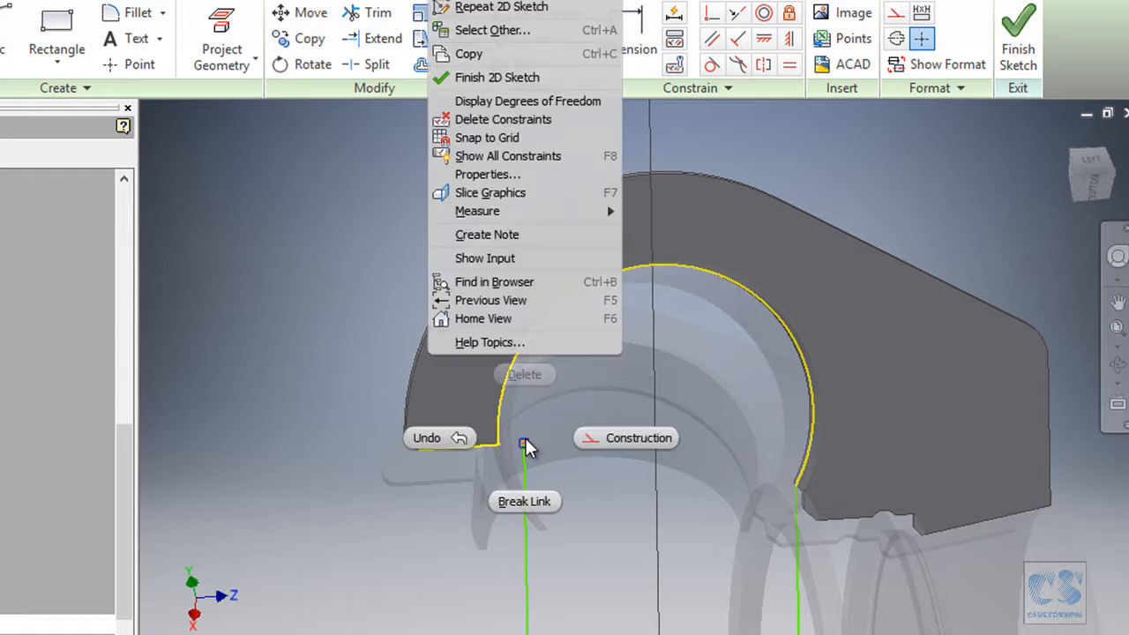
left_click(499, 120)
mouse_move(525, 443)
left_mouse_down()
mouse_move(433, 492)
mouse_move(545, 457)
left_mouse_up()
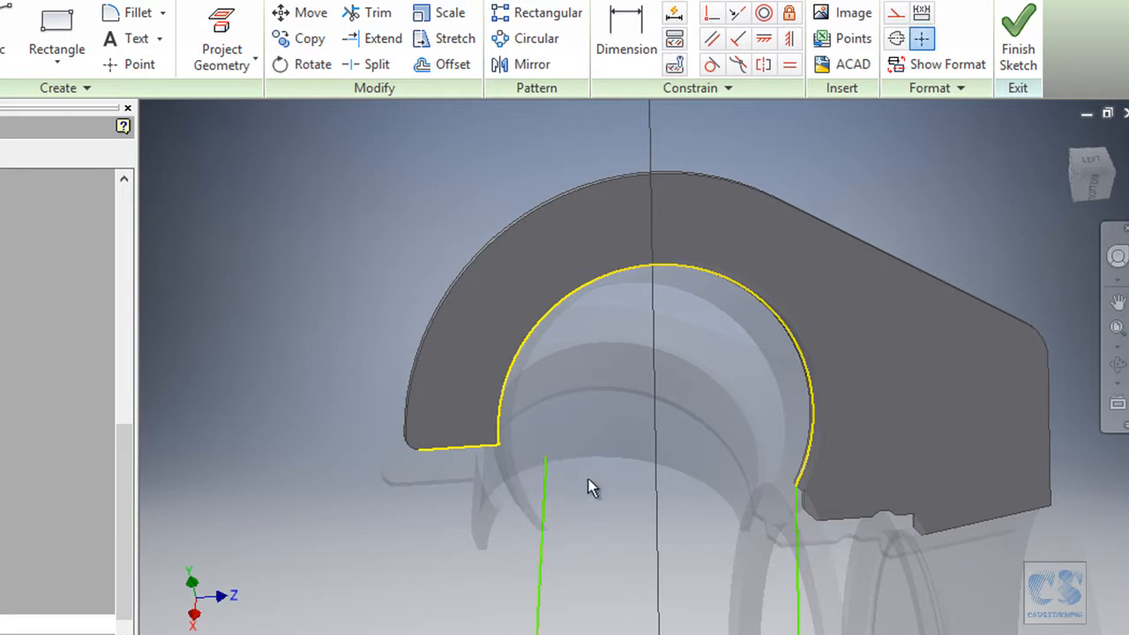
Make the left and right side lines of Sketch4 vertical.
scroll(591, 384, "down", 3)
scroll(579, 454, "up", 4)
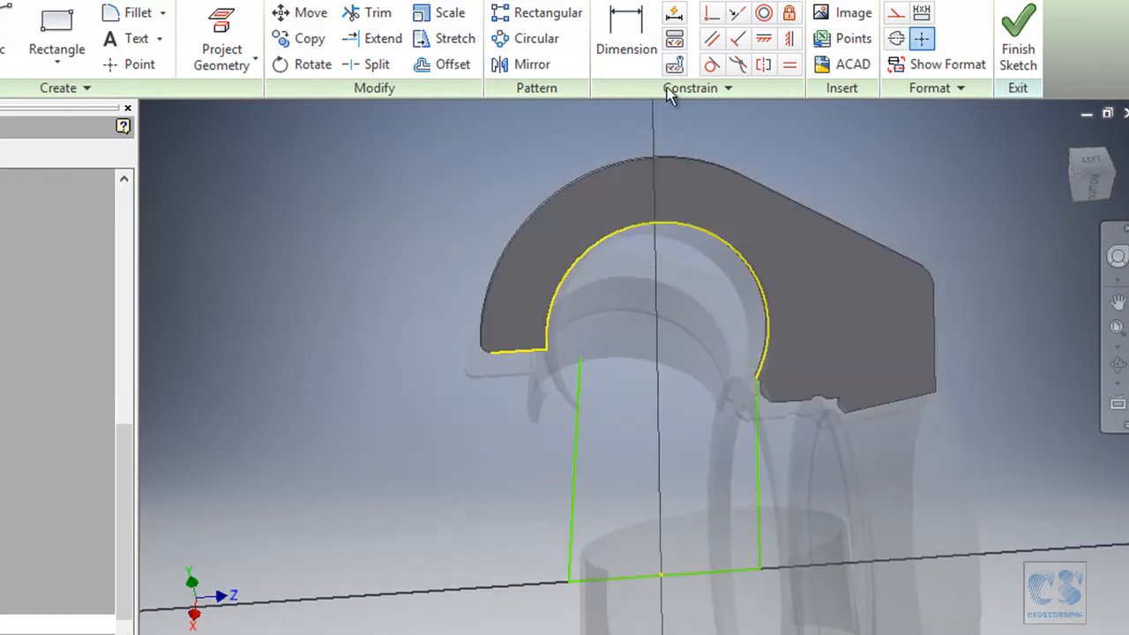
left_click(789, 38)
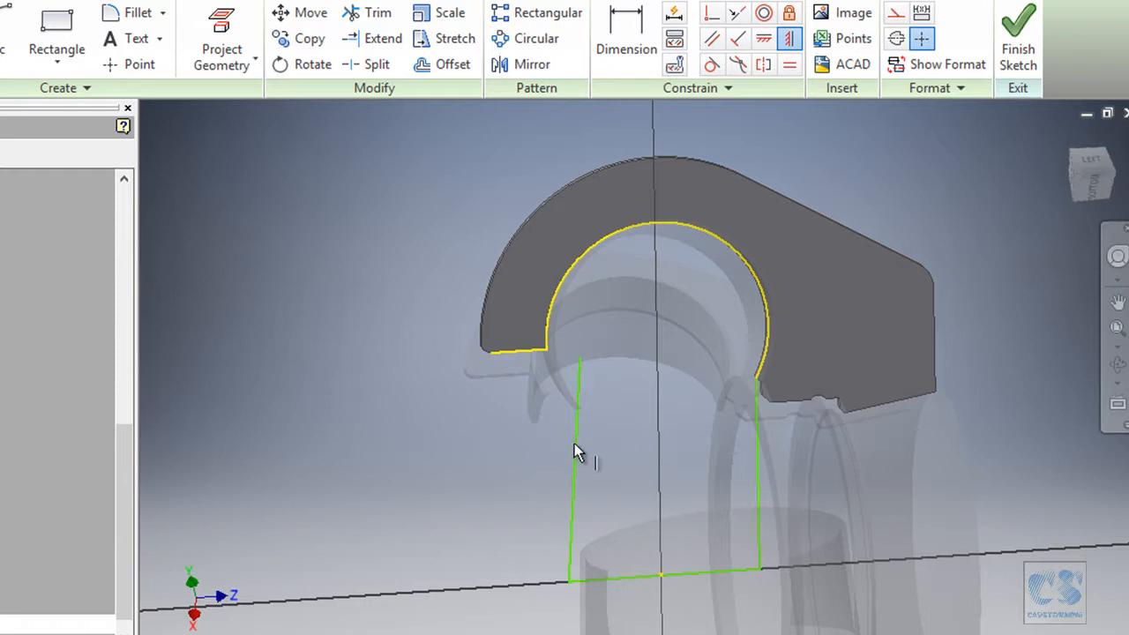
left_click(574, 443)
left_click(754, 446)
scroll(648, 348, "up", 3)
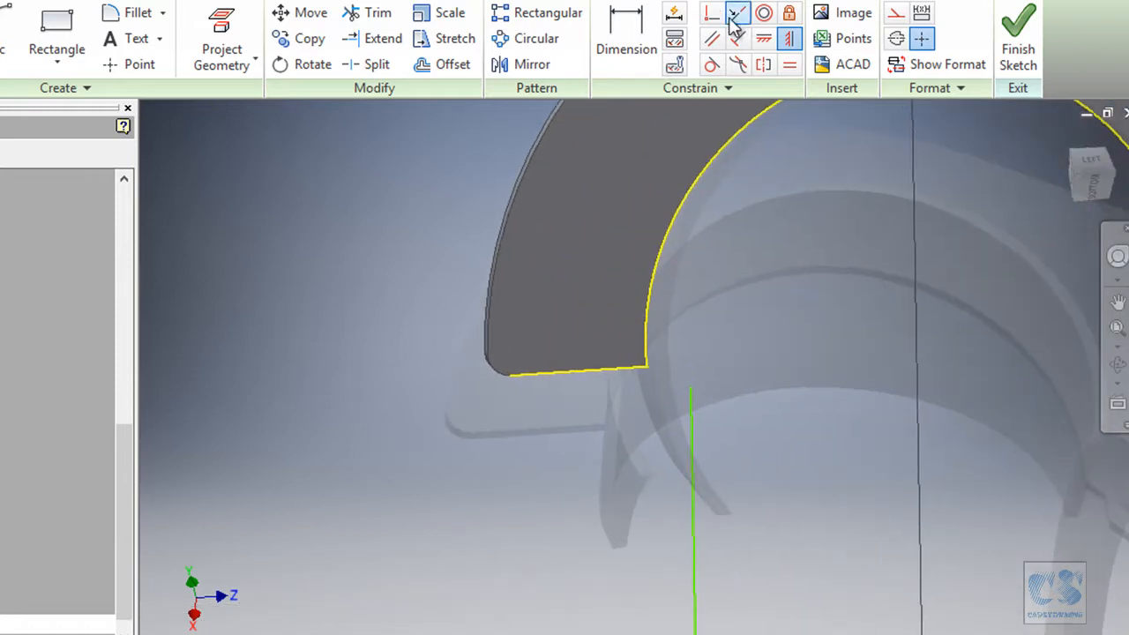
Make the left line's top endpoint coincident with the stiffener's corner.
left_click(712, 12)
scroll(756, 406, "up", 3)
scroll(834, 421, "up", 1)
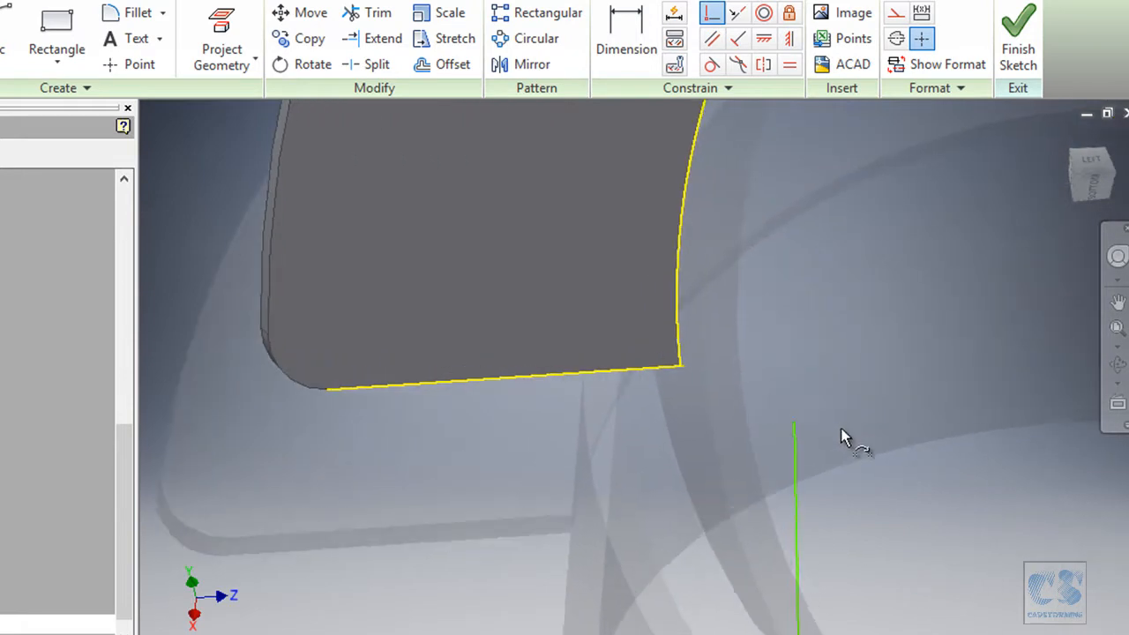
left_click(798, 431)
scroll(740, 415, "up", 3)
scroll(740, 415, "up", 4)
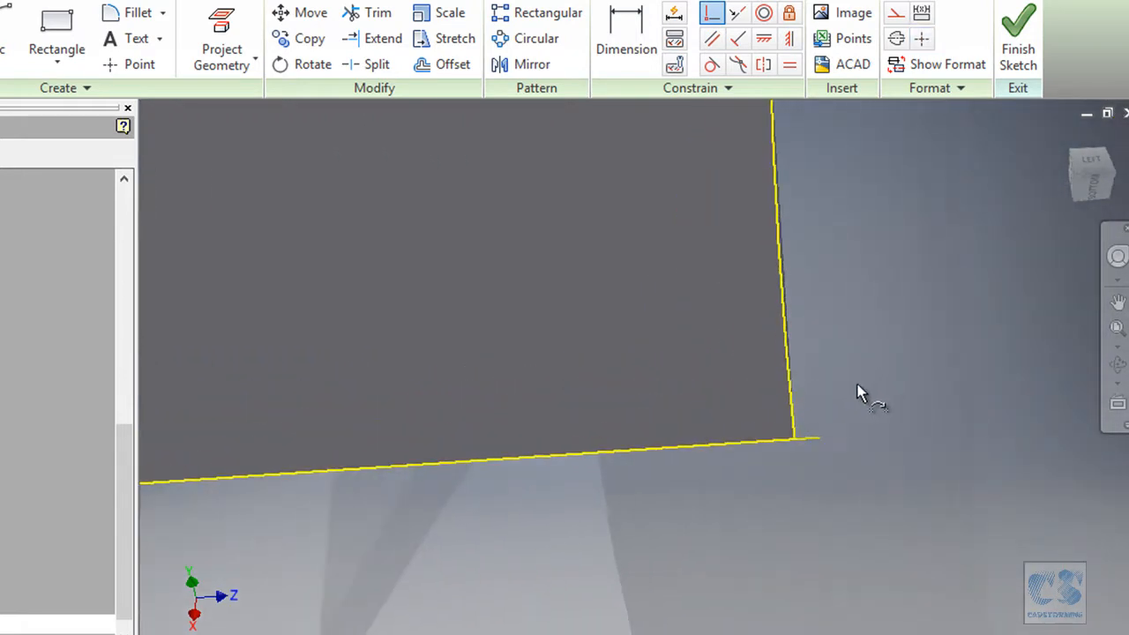
left_click(789, 464)
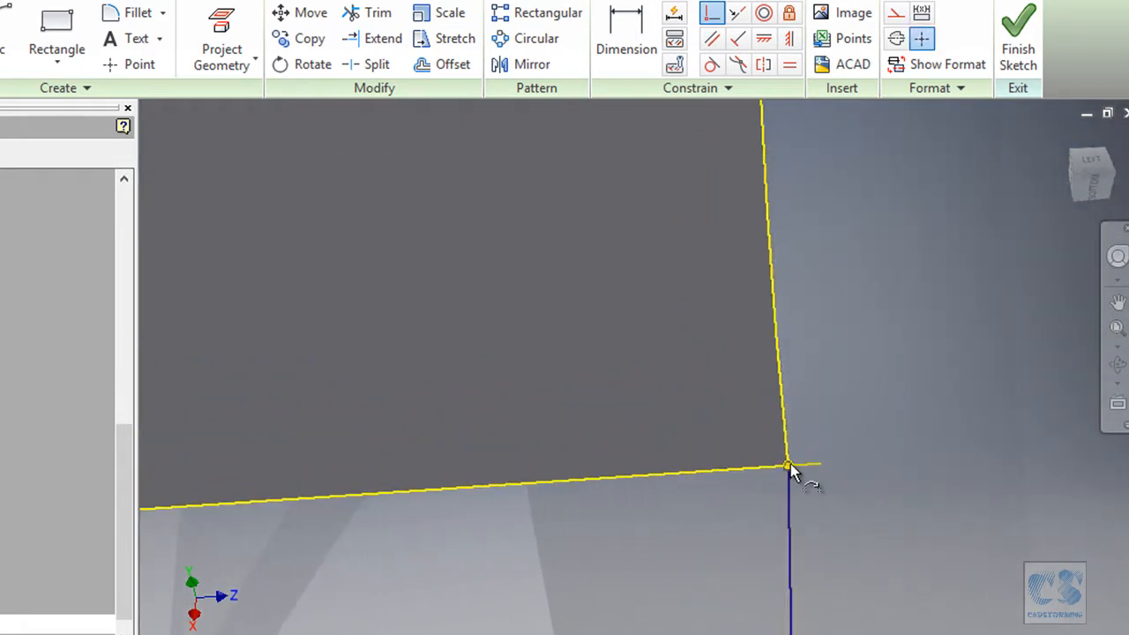
scroll(854, 364, "down", 3)
key("Escape")
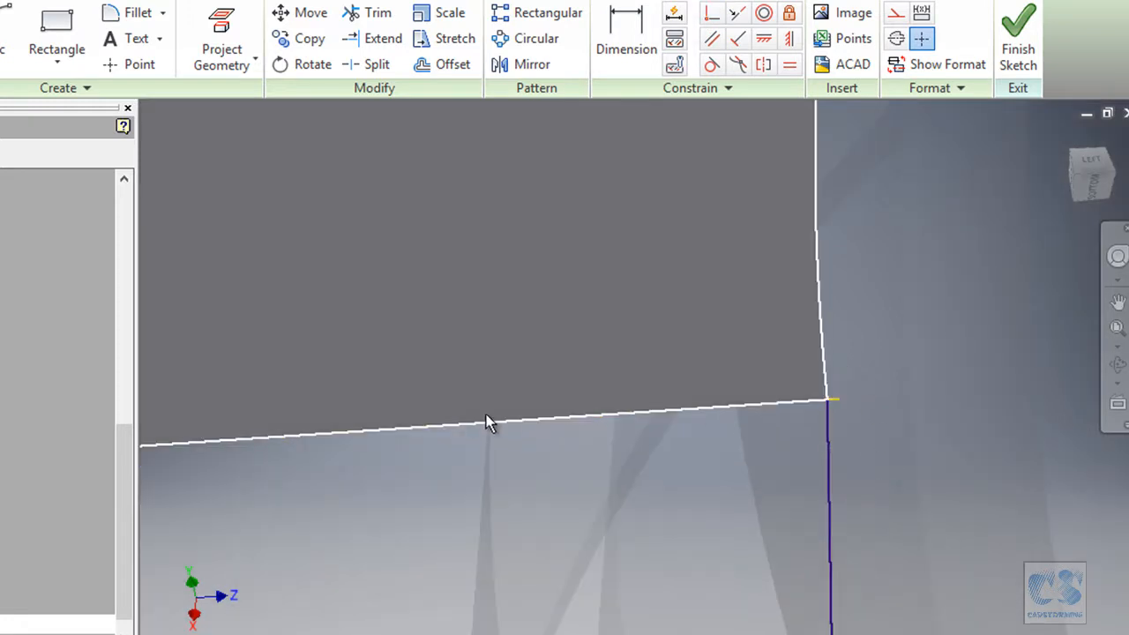
Delete the extra line along the bottom edge.
left_click(494, 422)
key("Delete")
scroll(512, 446, "down", 6)
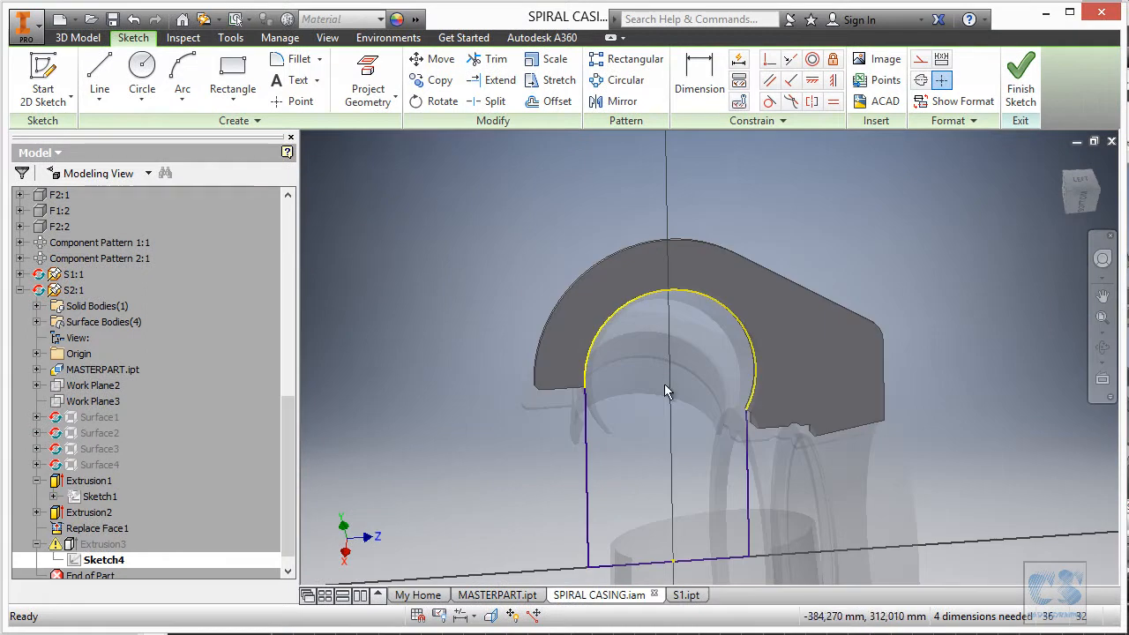
Finish Sketch4, collapse Extrusion3 in the browser, and Return to the SPIRAL CASING assembly.
left_click(1021, 81)
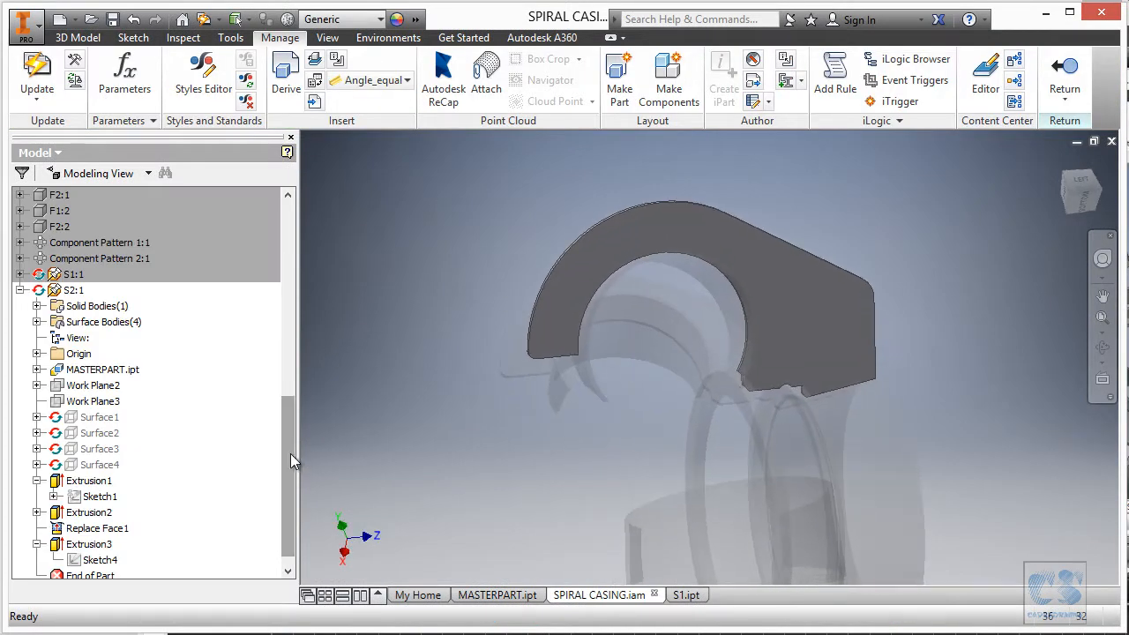
left_click_drag(292, 453, 286, 493)
left_click(37, 529)
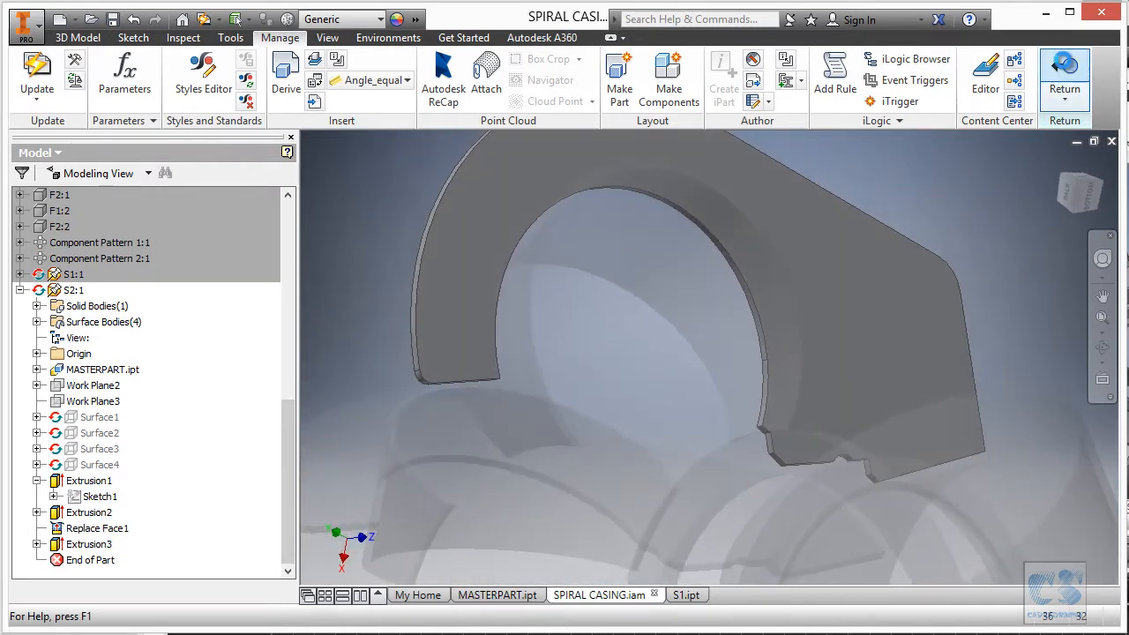
left_click(1067, 70)
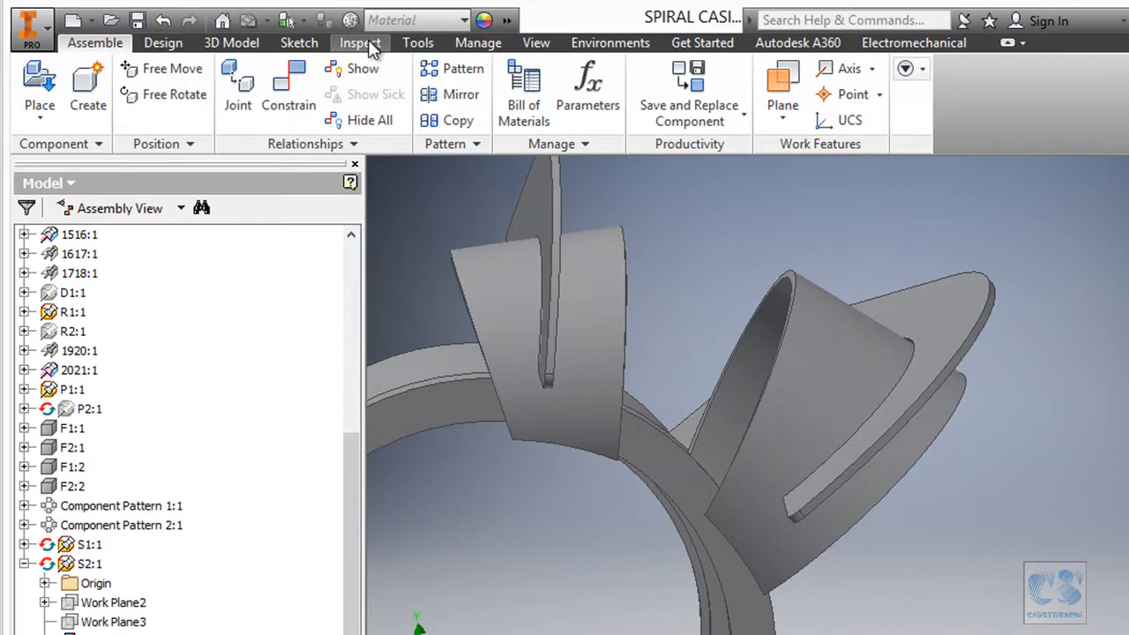
Run Analyze Interference between S2:1 and the large curved part; no interferences found.
left_click(361, 43)
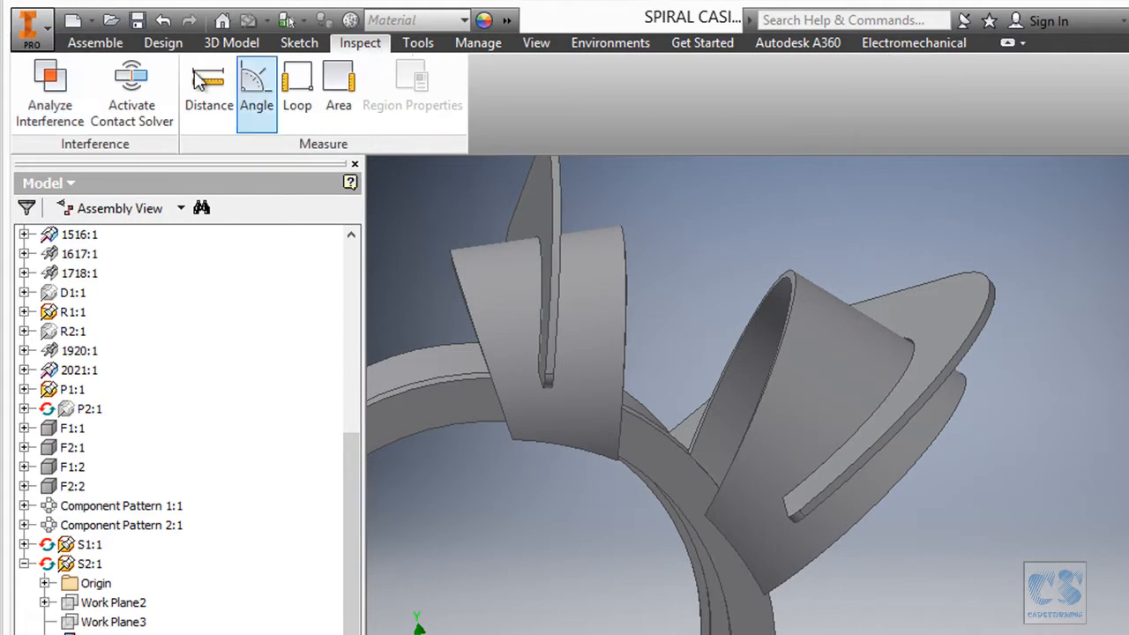
left_click(49, 93)
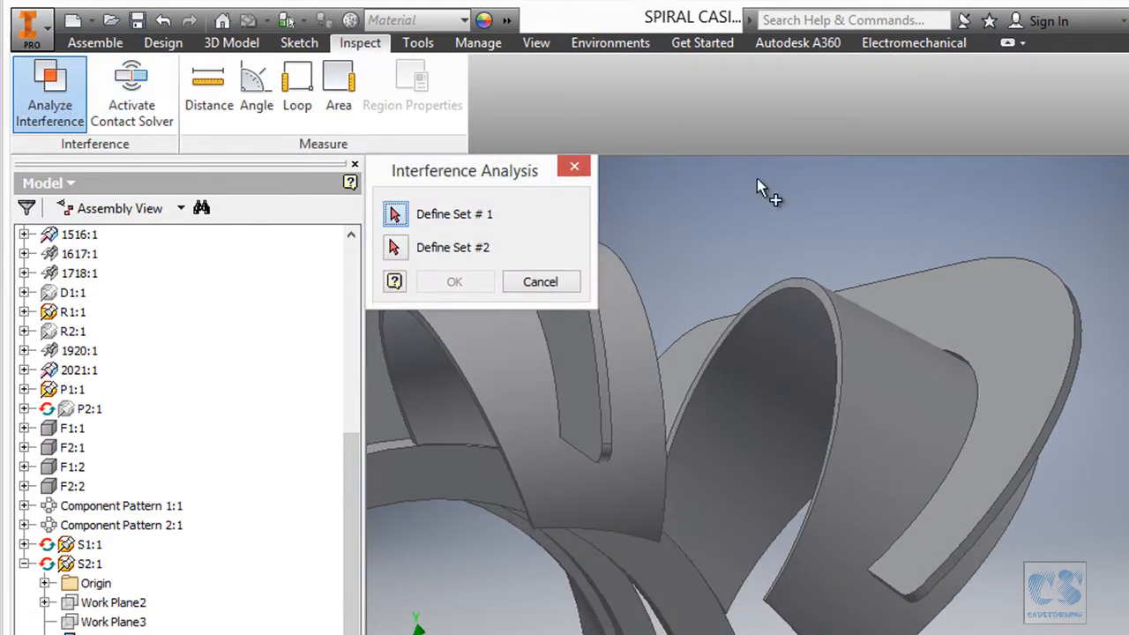
left_click(1054, 290)
left_click(1052, 282)
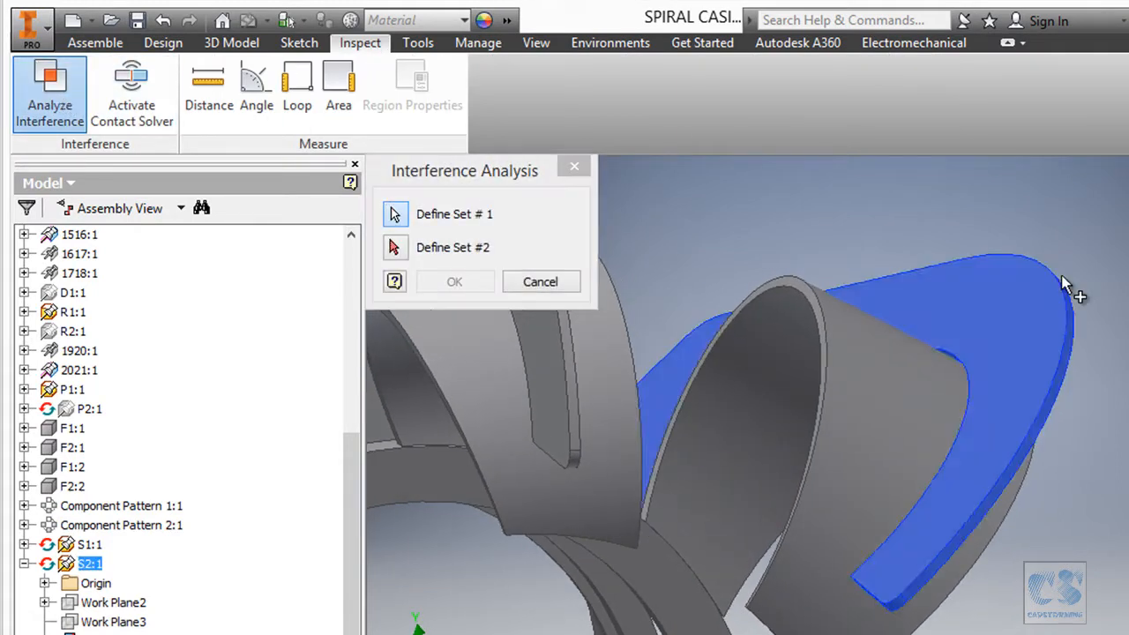
left_click(397, 248)
left_click(734, 320)
left_click(458, 282)
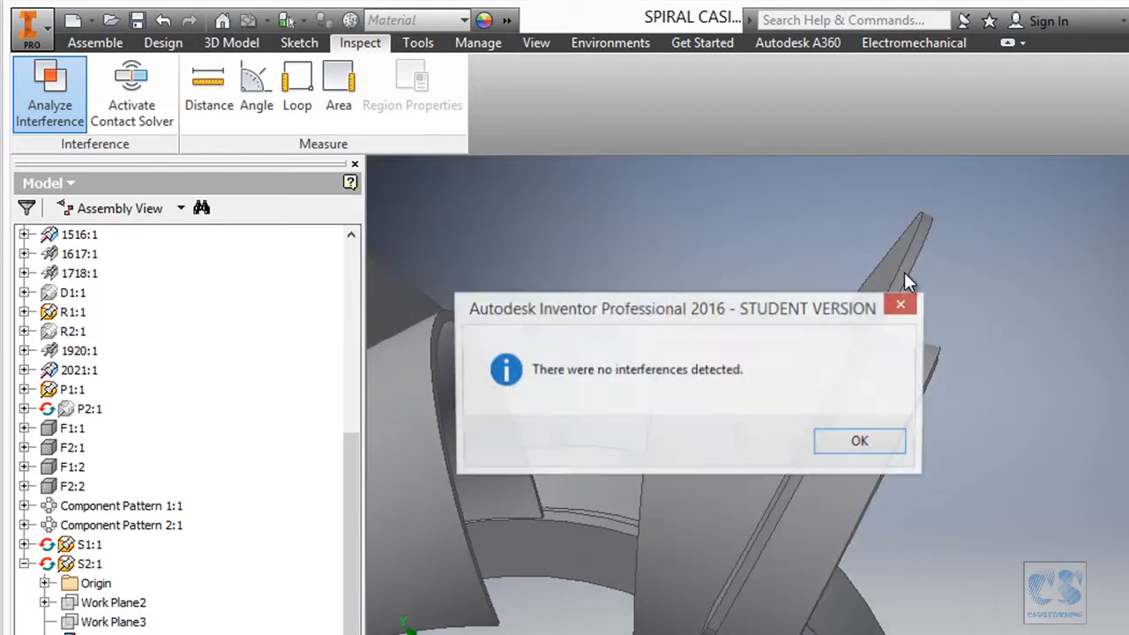
left_click(824, 439)
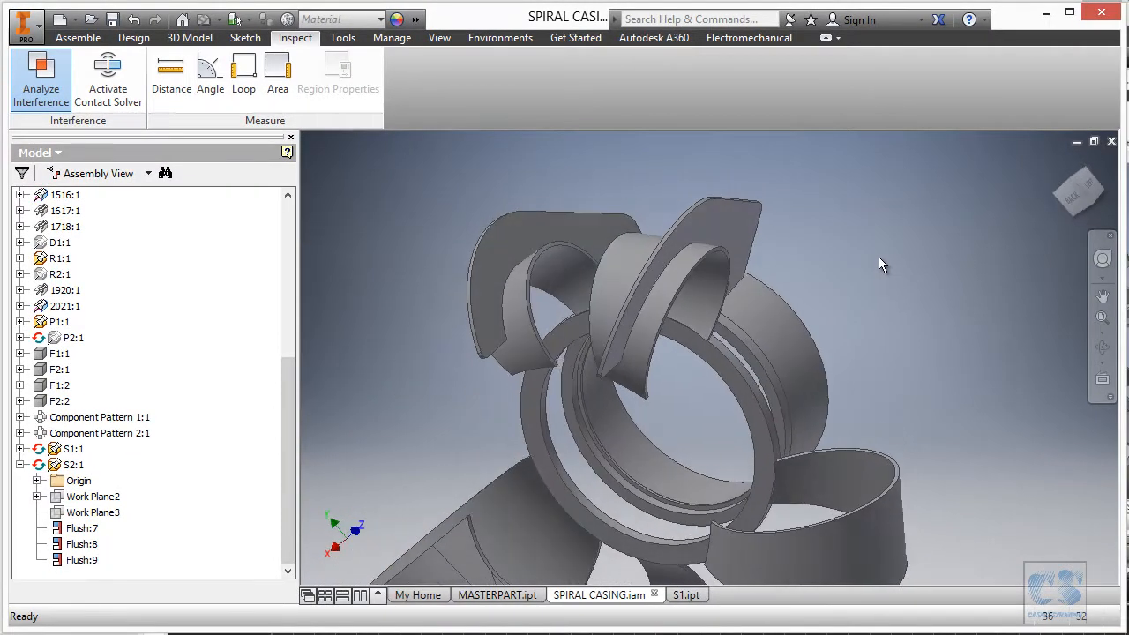
In Customize's Marking Menu tab, replace Measure with Analyze Interference.
right_click(345, 76)
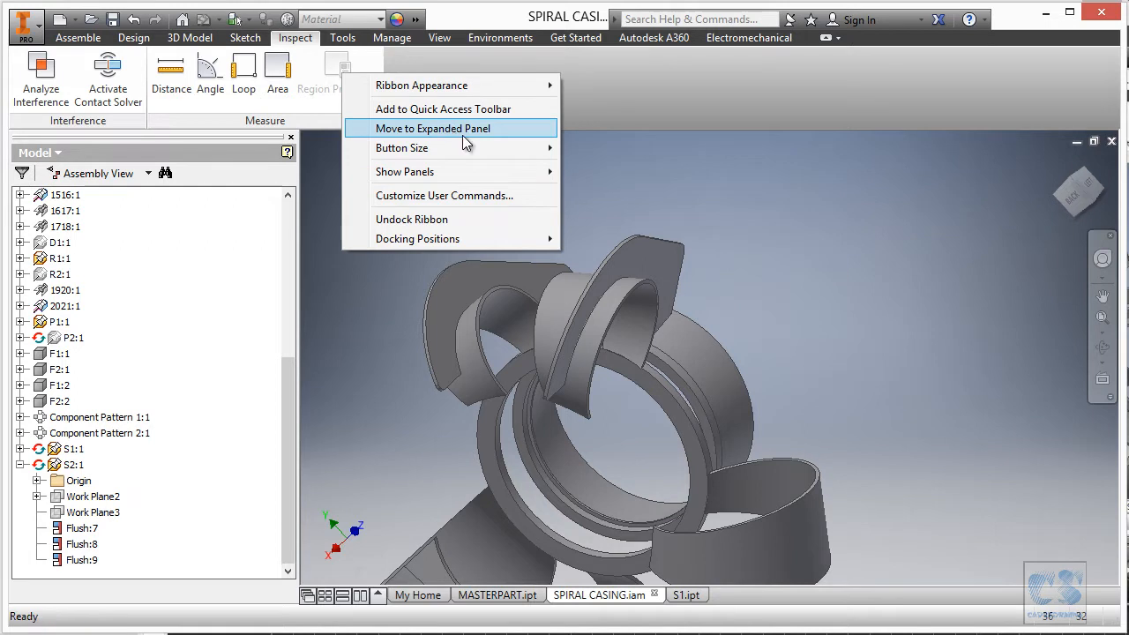
left_click(467, 194)
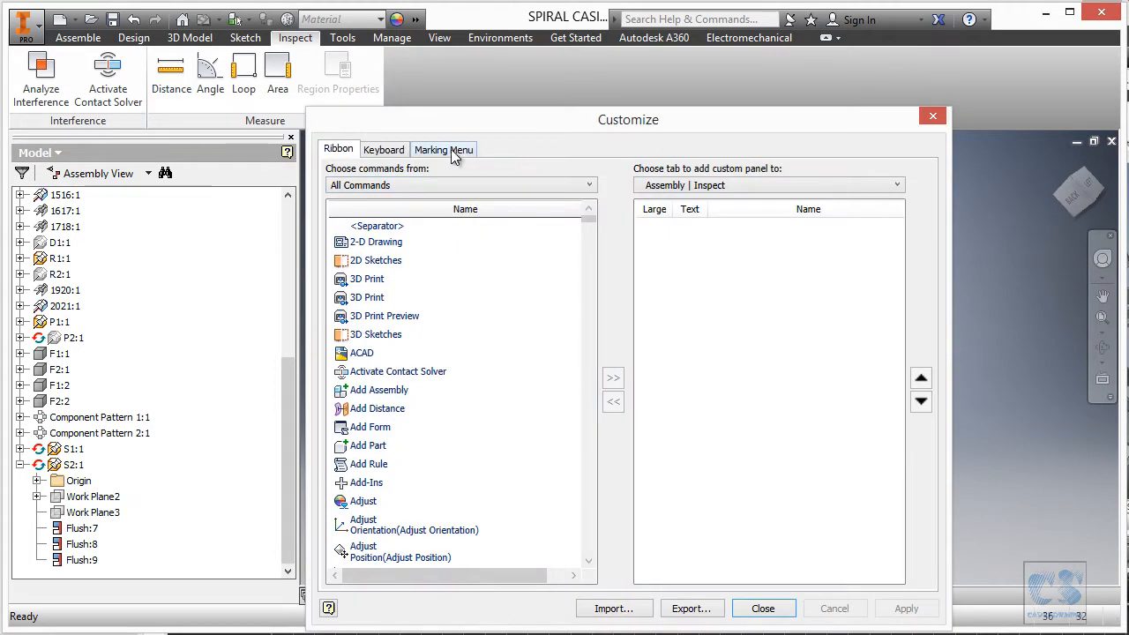
left_click(453, 152)
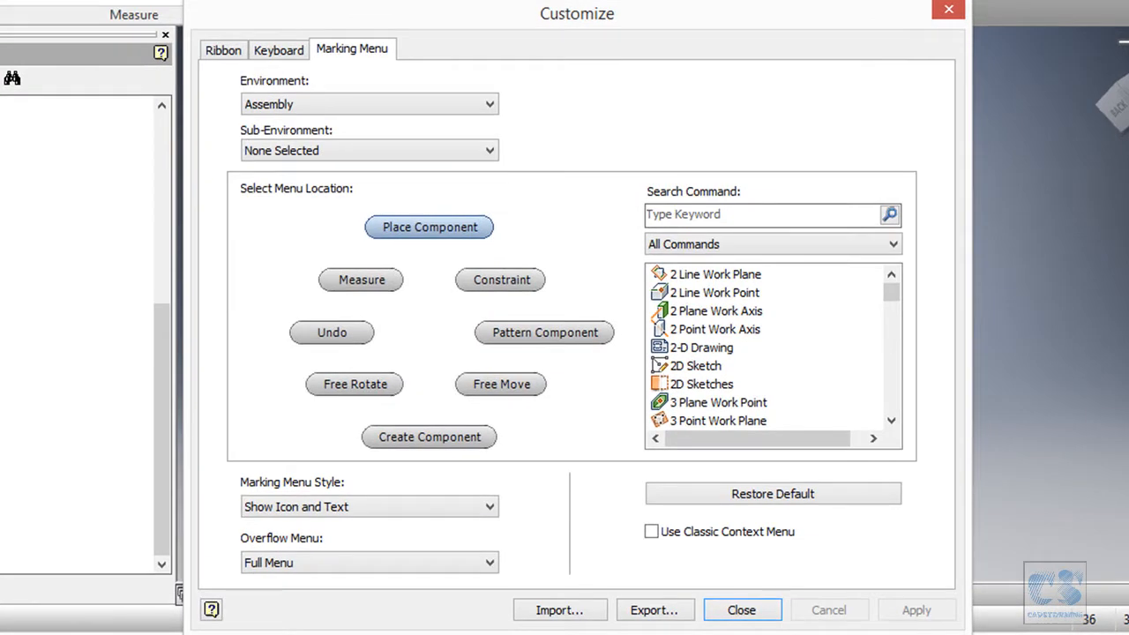
left_click(740, 216)
type("ana")
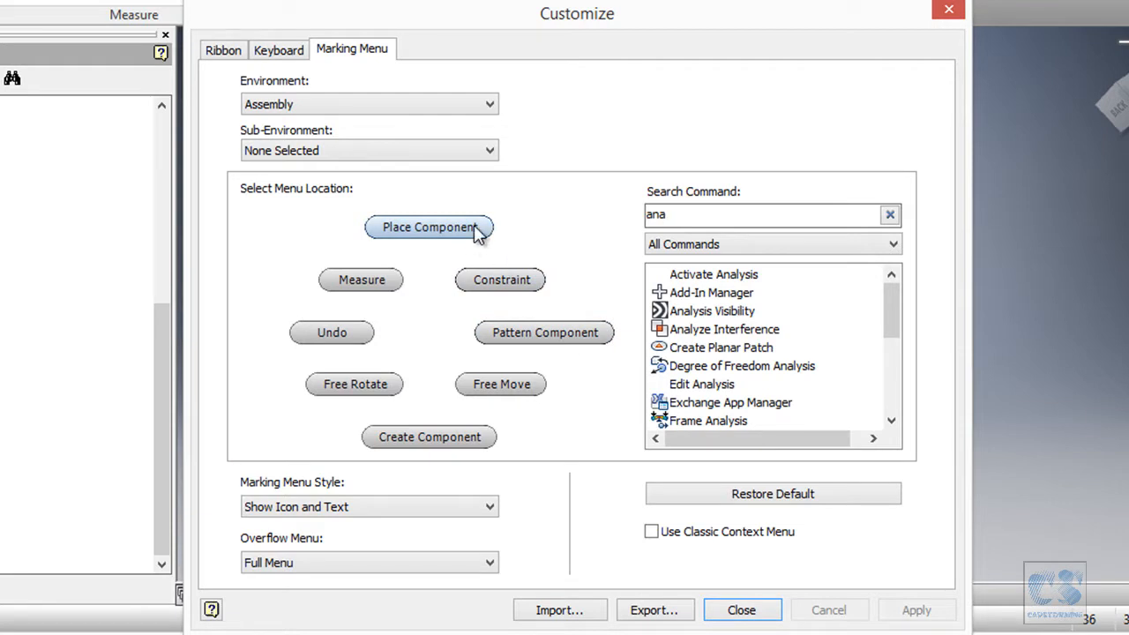
left_click(372, 291)
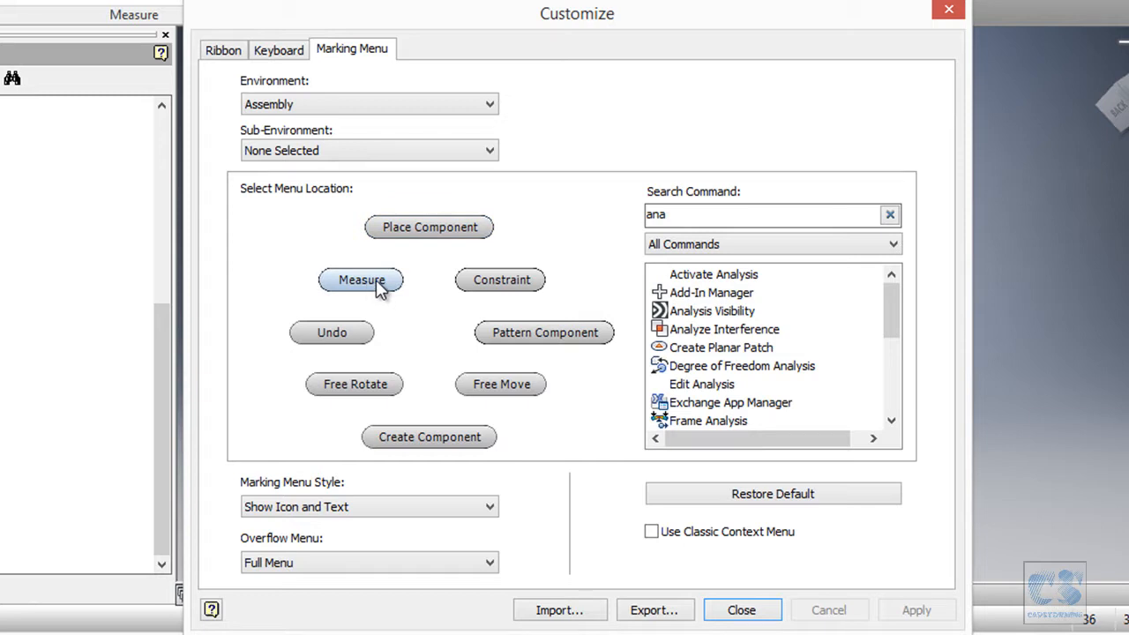
left_click(697, 329)
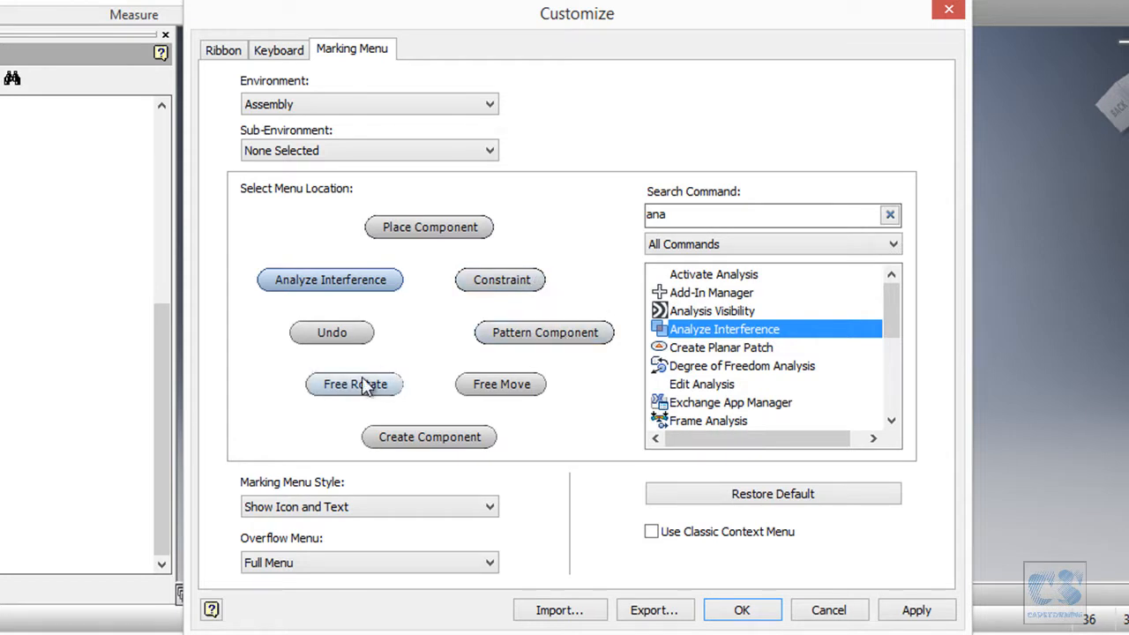
Replace Free Rotate in the marking menu with Ground and Root Component.
left_click(709, 214)
key("BackSpace")
key("BackSpace")
key("BackSpace")
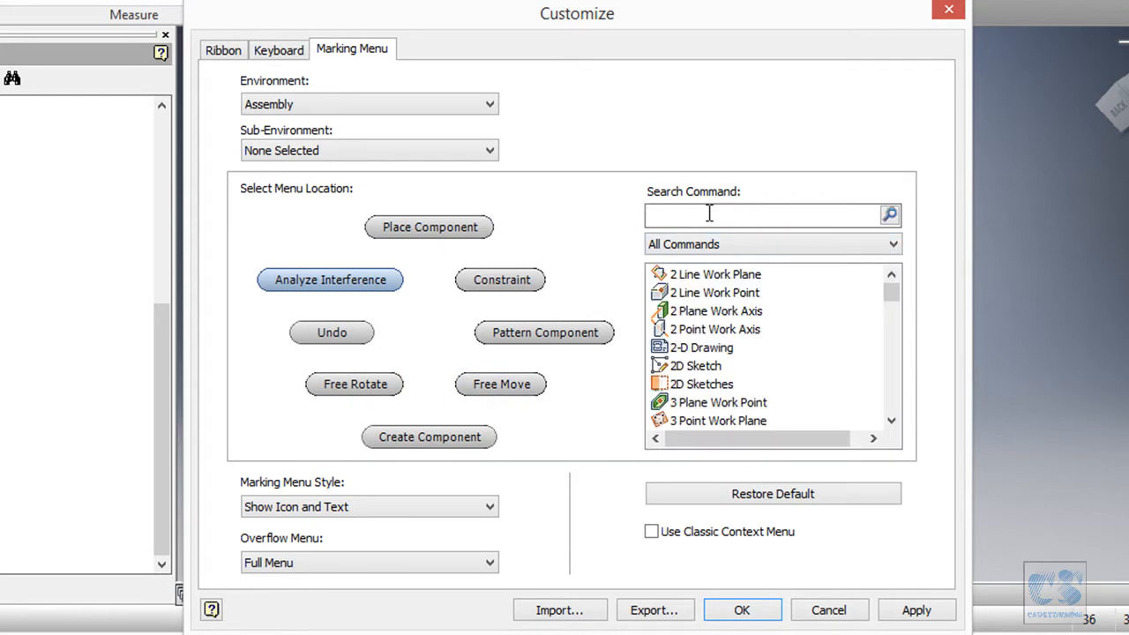
type("roo")
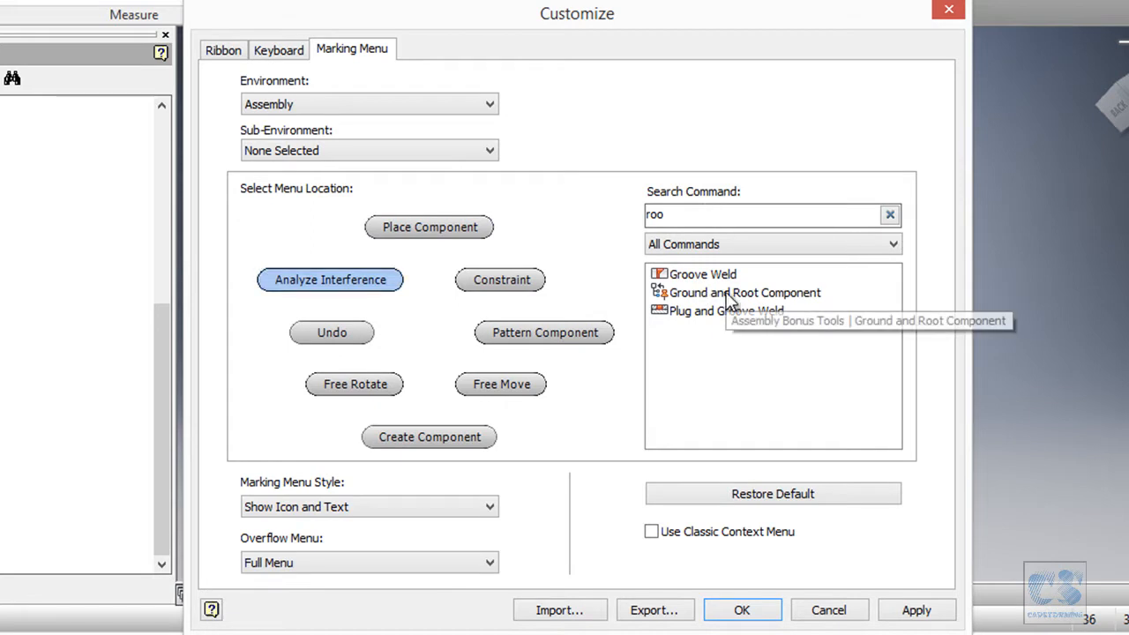
left_click(367, 384)
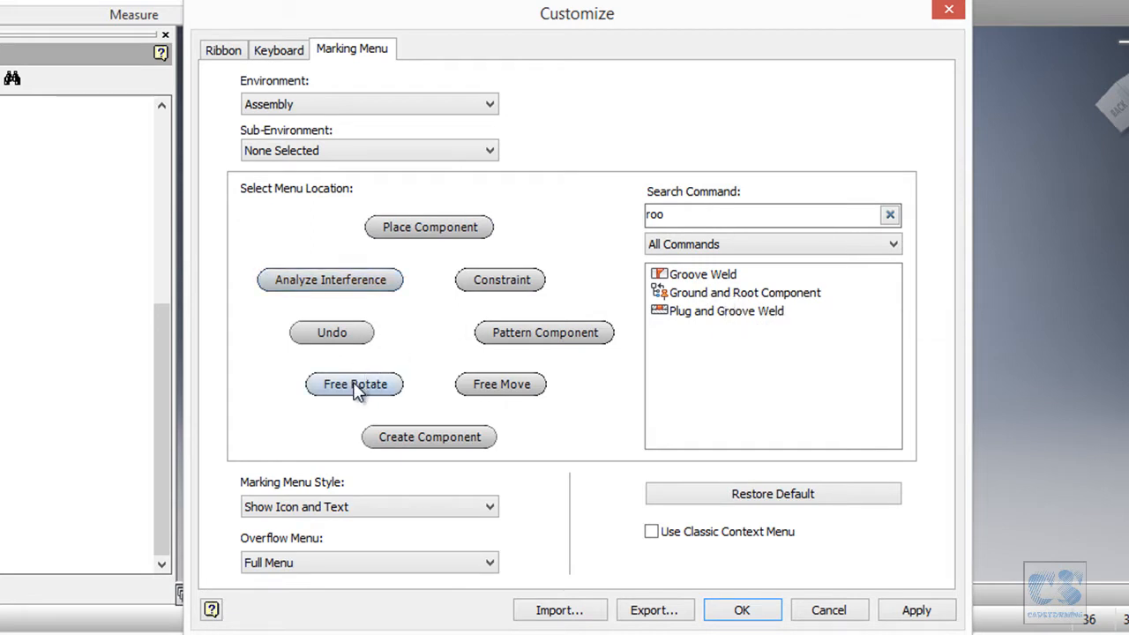
left_click(716, 293)
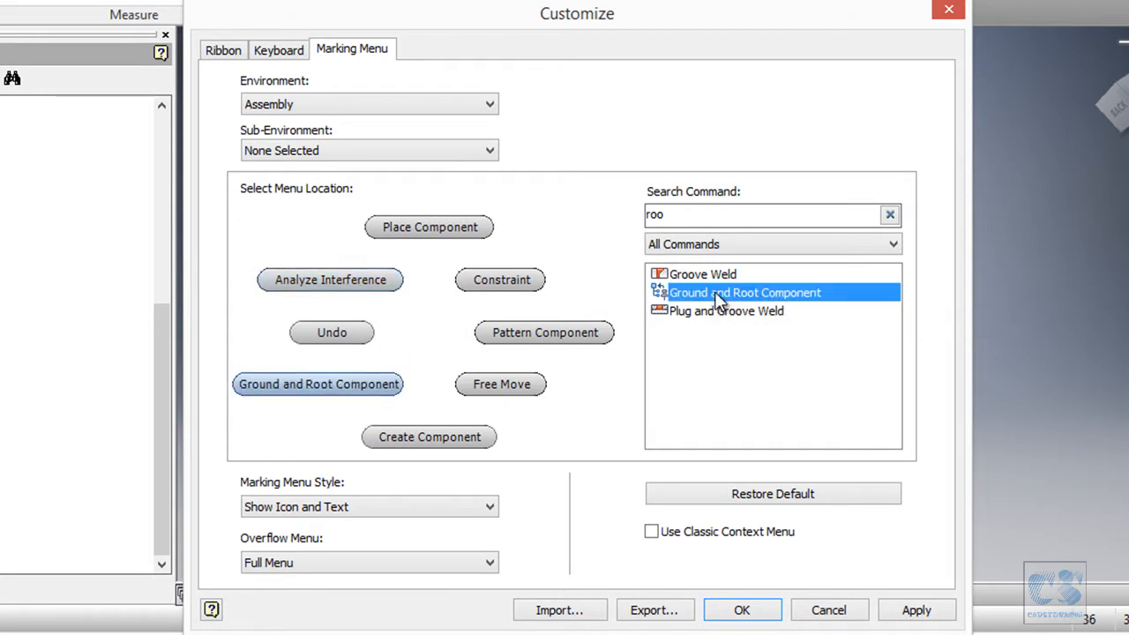
Replace Free Move with Save and Replace Component, save, and check the new marking menu.
left_click(696, 216)
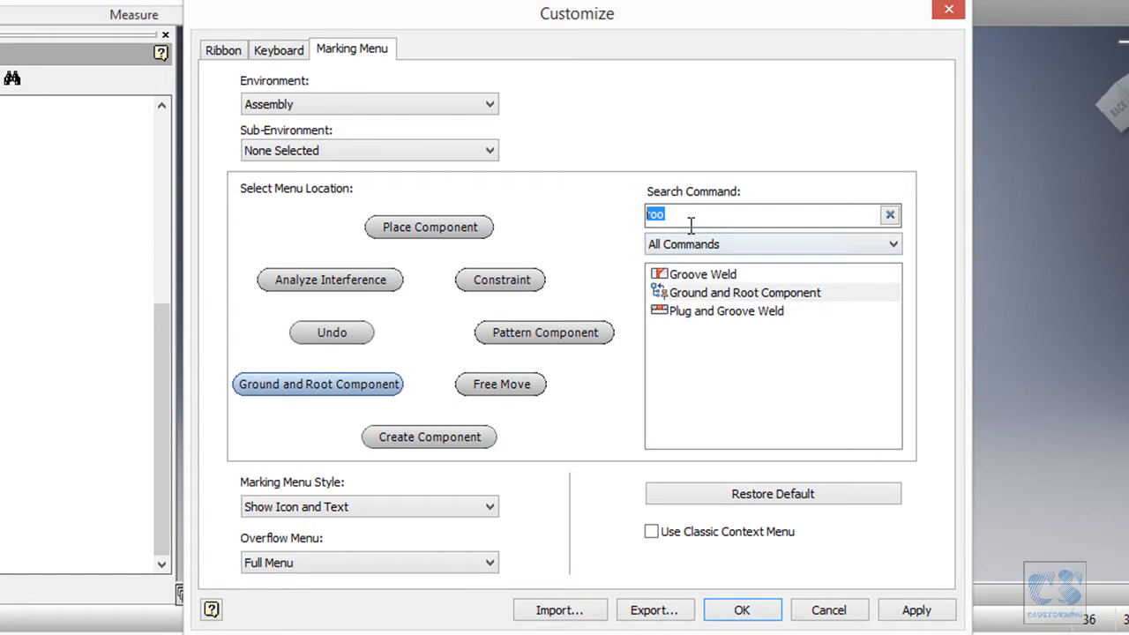
type("sa")
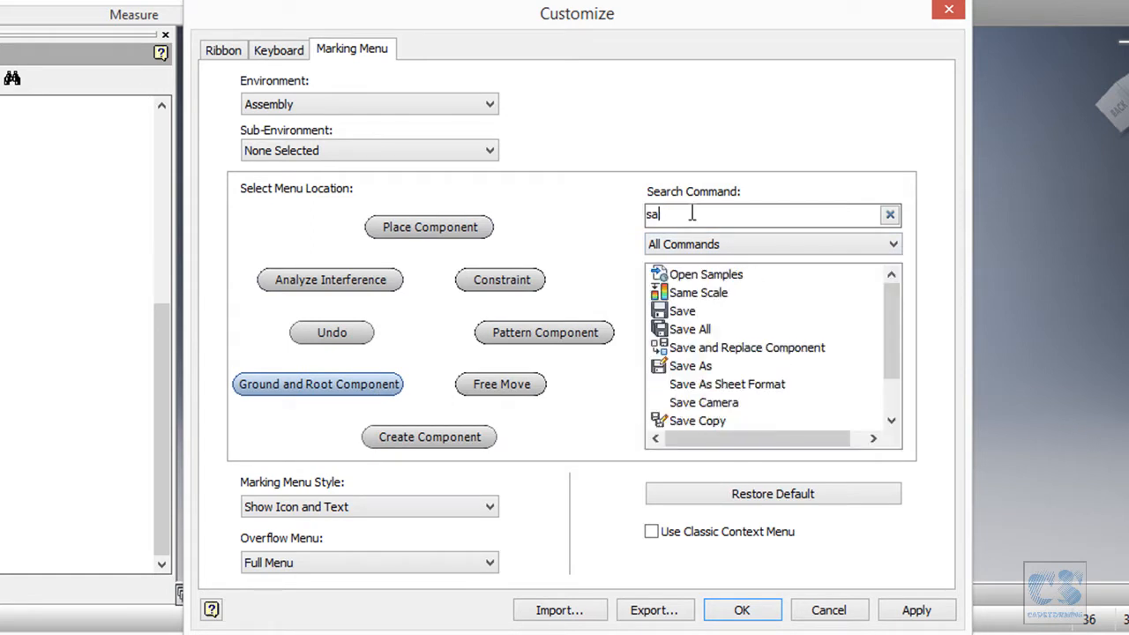
left_click(517, 384)
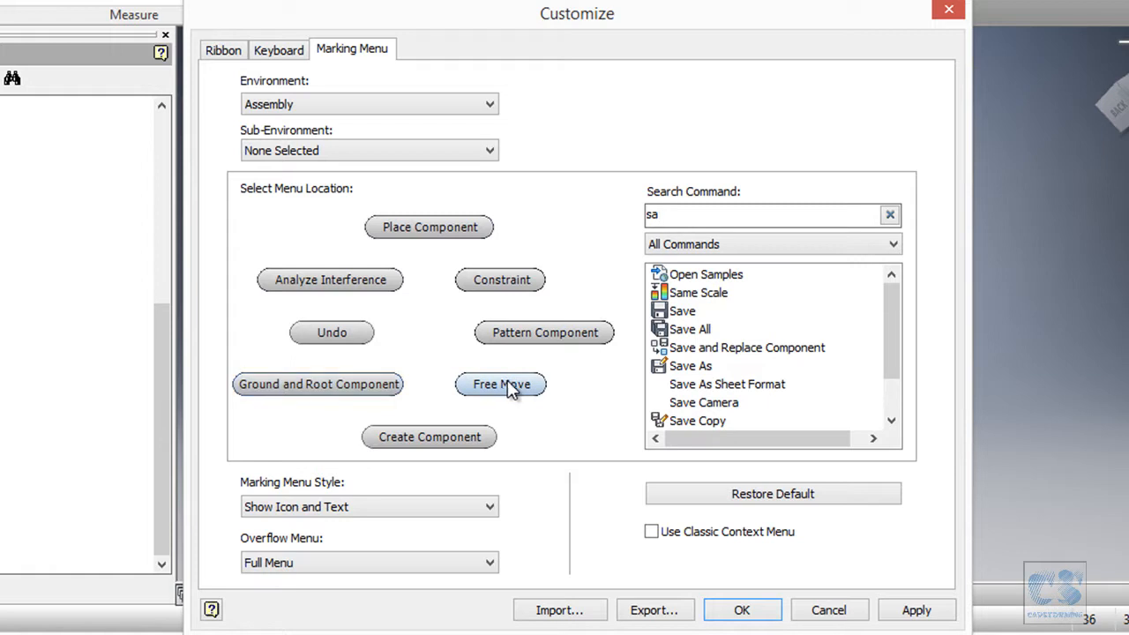
left_click(714, 350)
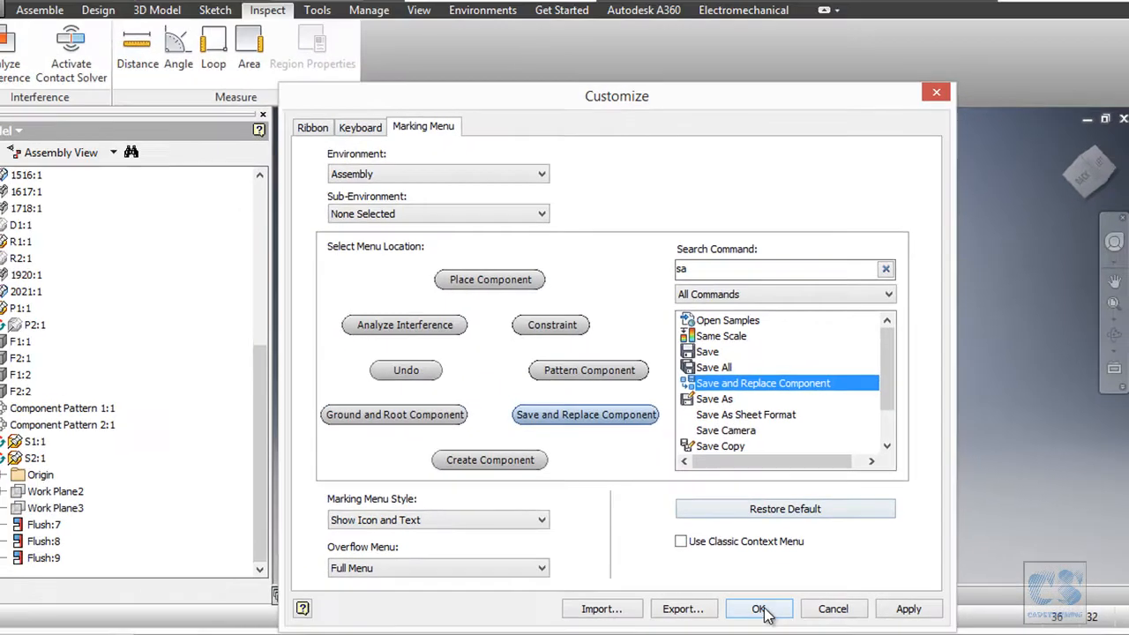
left_click(743, 609)
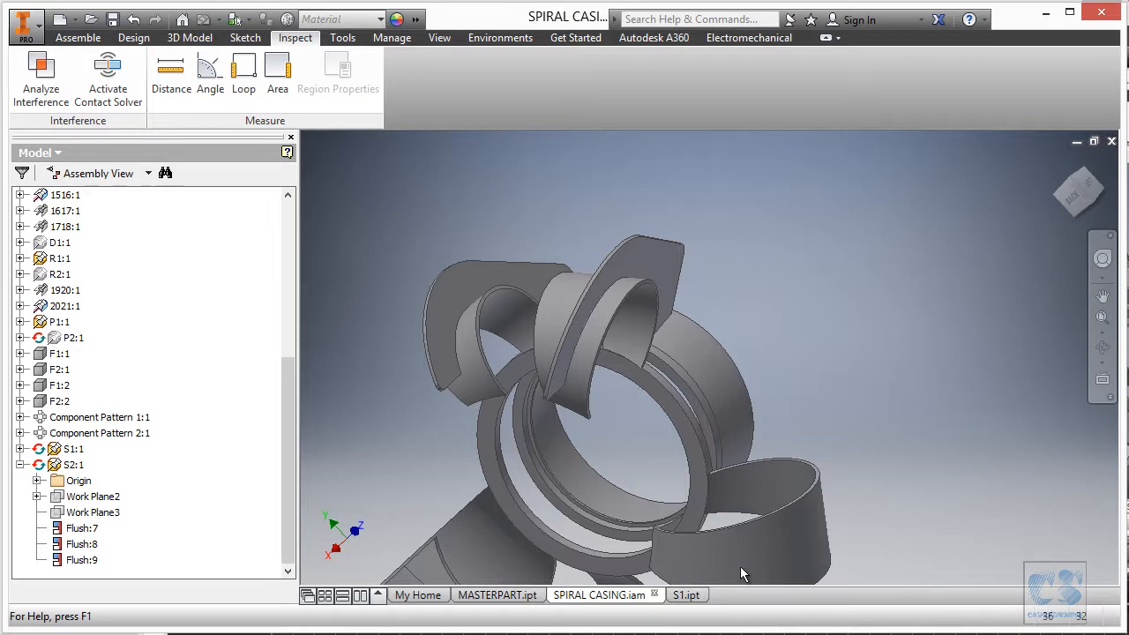
middle_click_drag(746, 189, 504, 203, "shift")
right_click(508, 238)
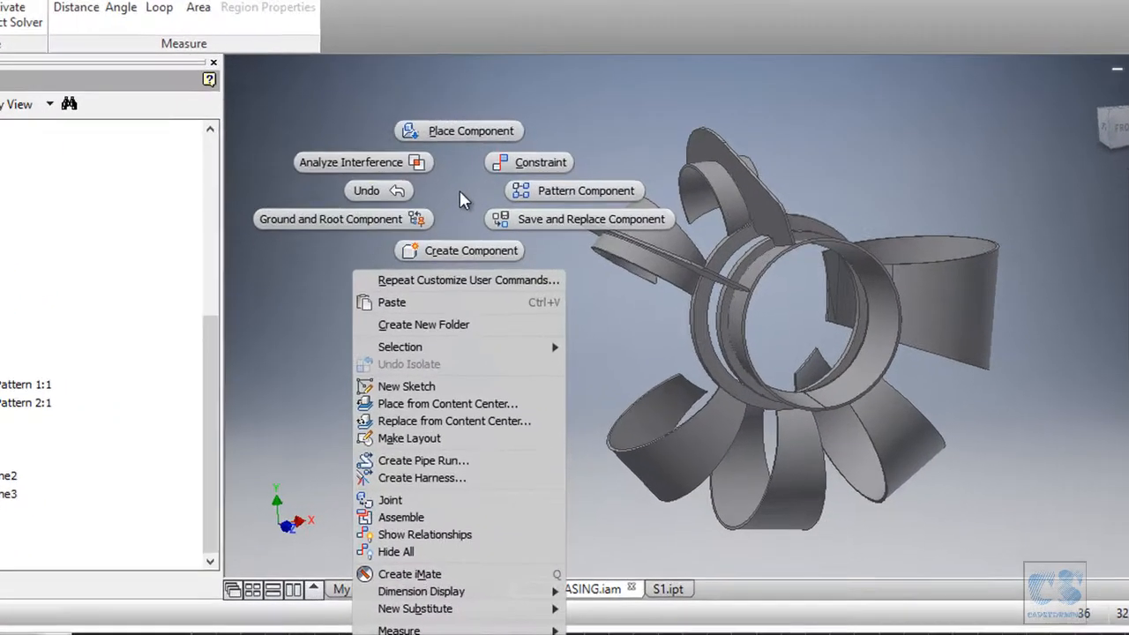
Place one copy of the S2 part file into the assembly.
left_click(444, 102)
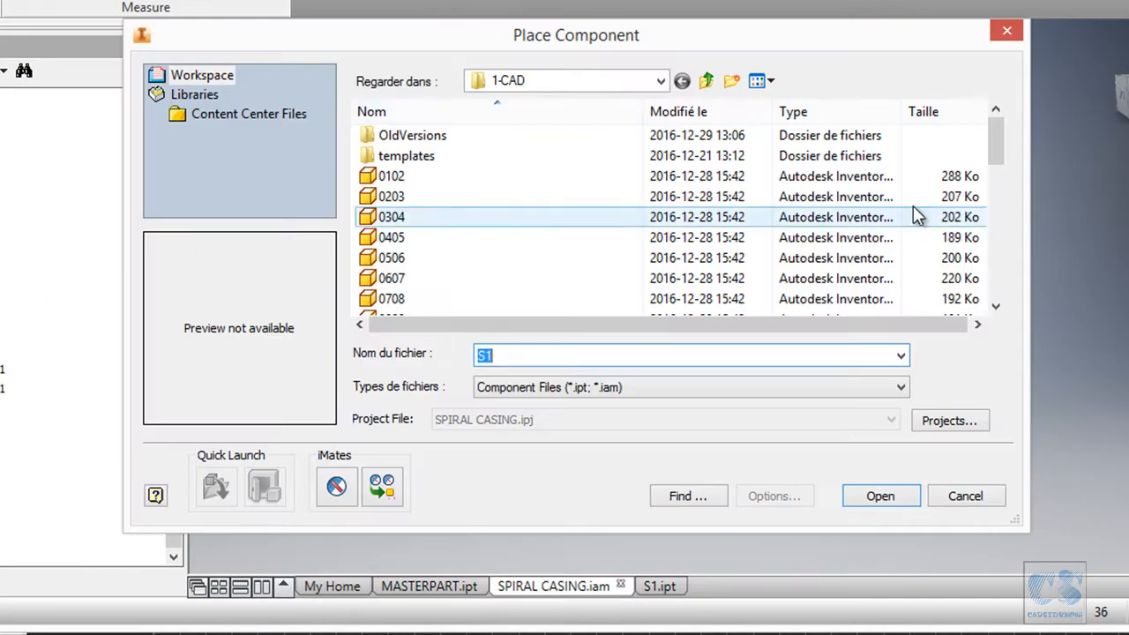
left_click_drag(997, 132, 1014, 301)
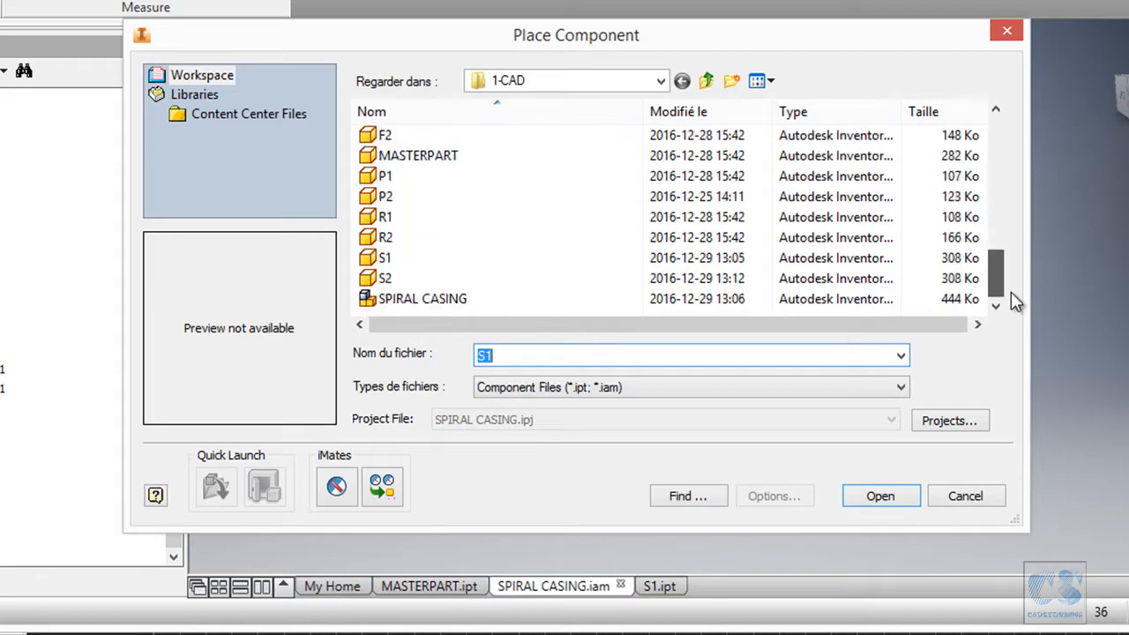
left_click(385, 279)
left_click(880, 496)
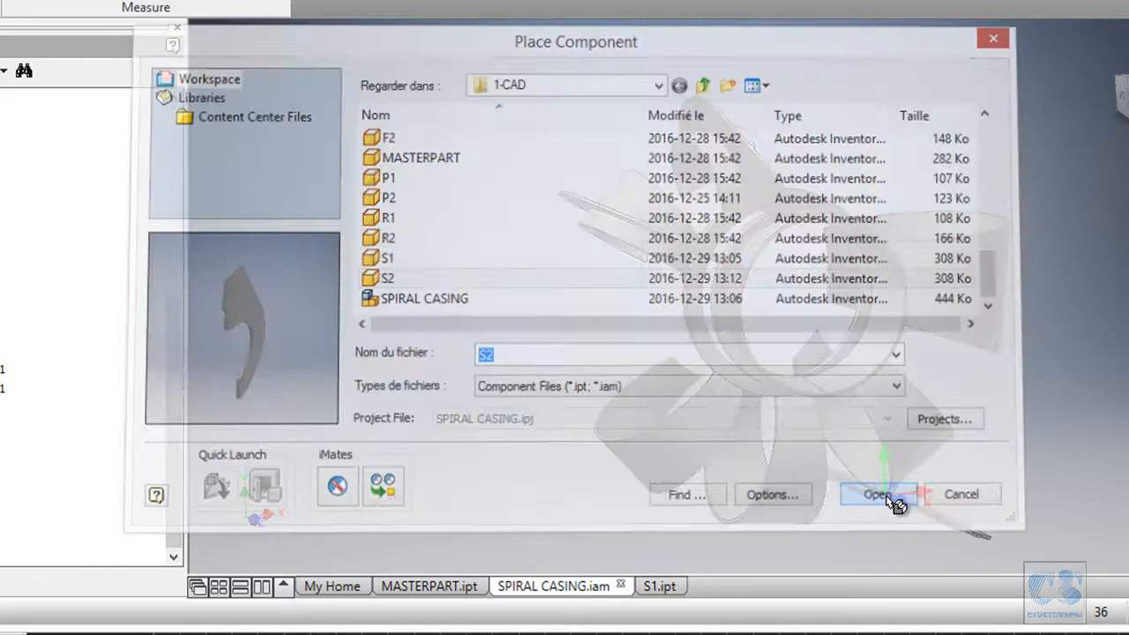
left_click(531, 348)
middle_click_drag(471, 417, 341, 244, "shift")
key("Escape")
Save and Replace the placed copy as a new part named S3.
right_click(321, 216)
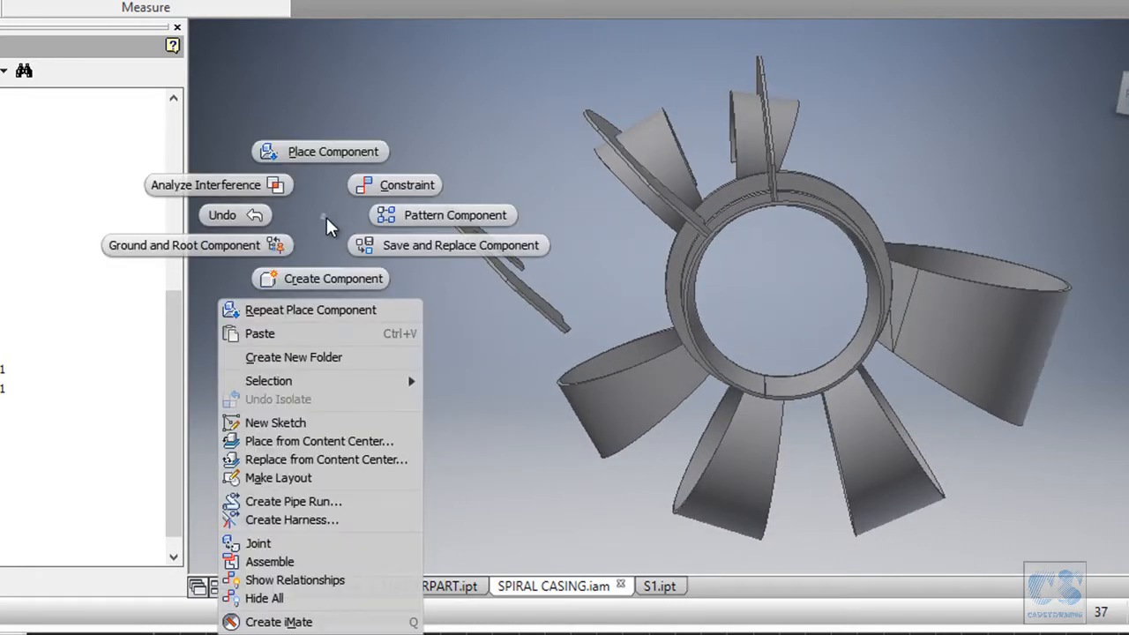
left_click(415, 242)
left_click(505, 261)
left_click_drag(487, 402, 569, 402)
type("3")
left_click(883, 496)
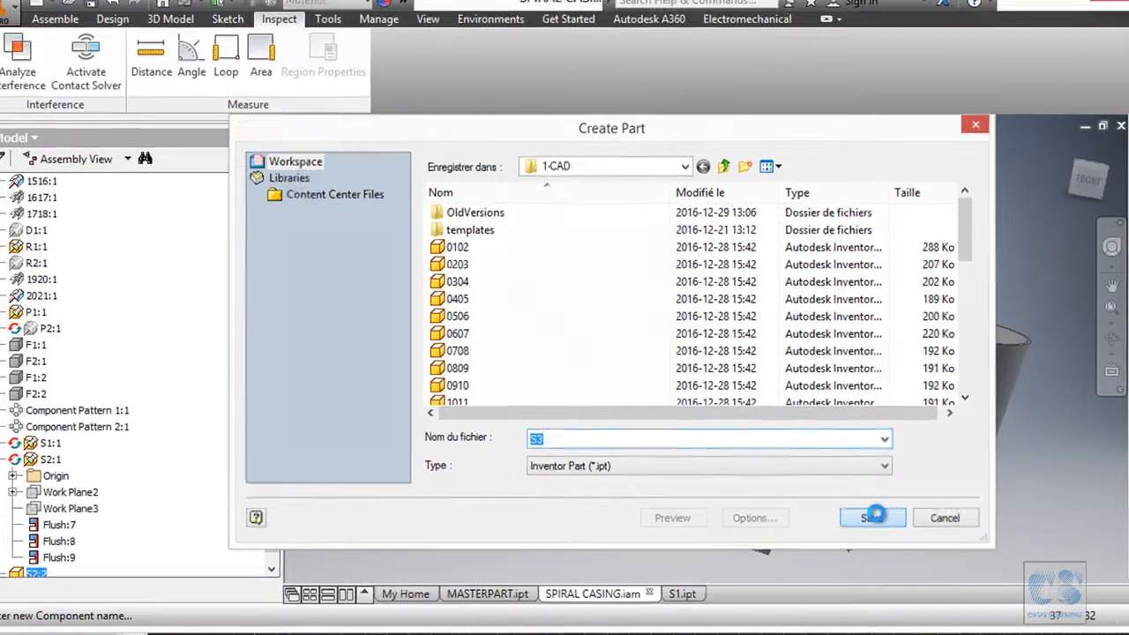
Apply Ground and Root Component to the new S3 part.
right_click(446, 324)
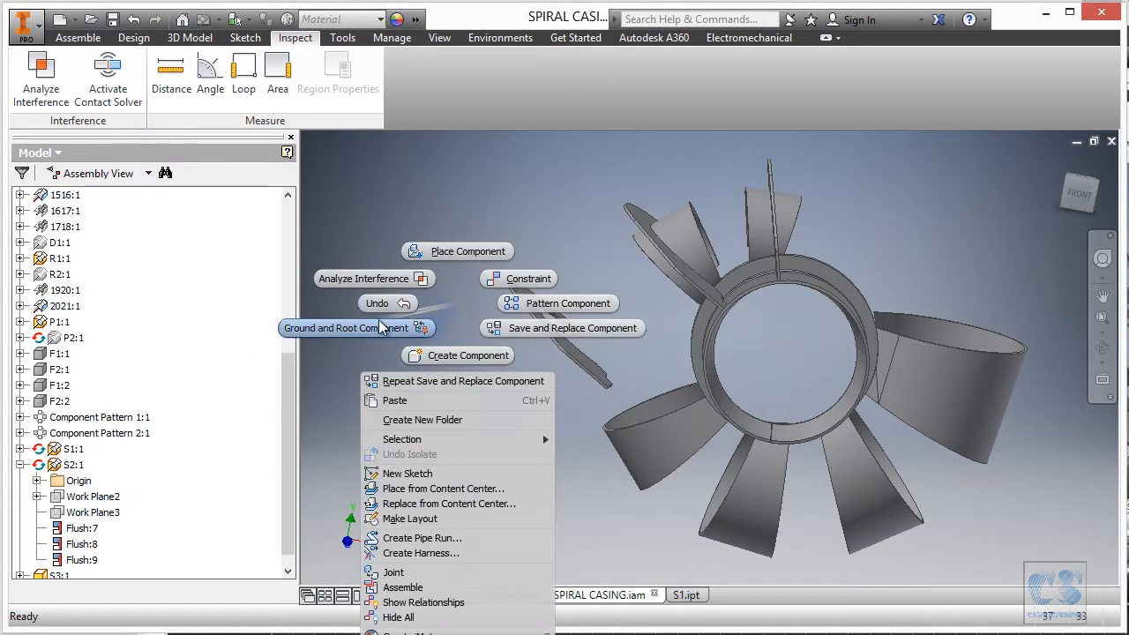
left_click(450, 327)
key("ctrl+z")
key("ctrl+z")
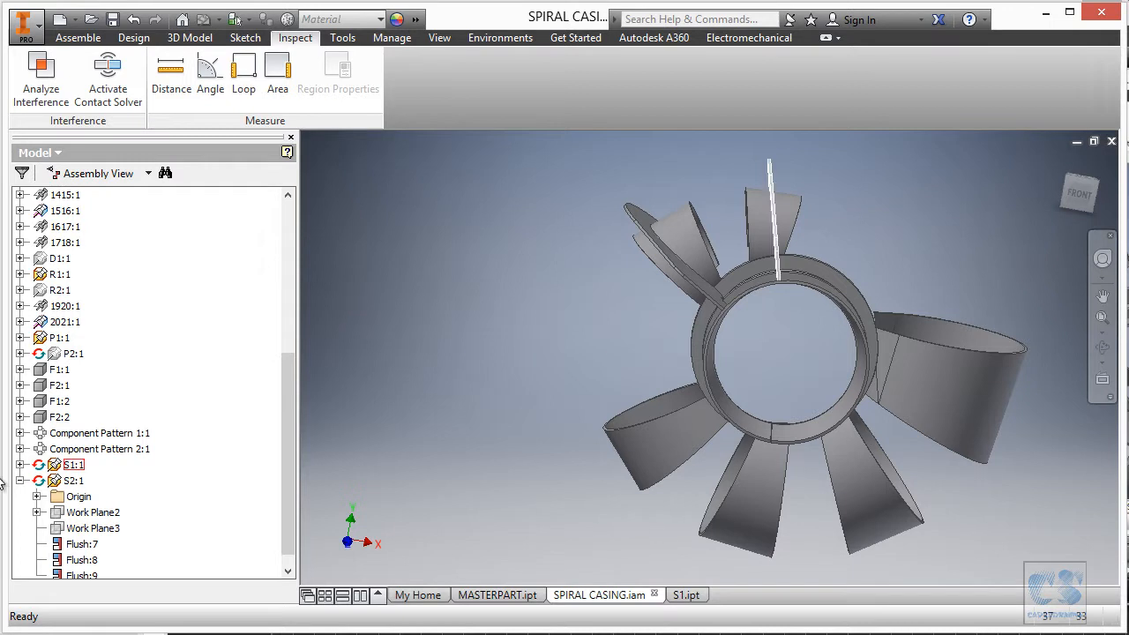
Edit S3:1 in place and roll End of Part back above Extrusion1.
left_click(19, 481)
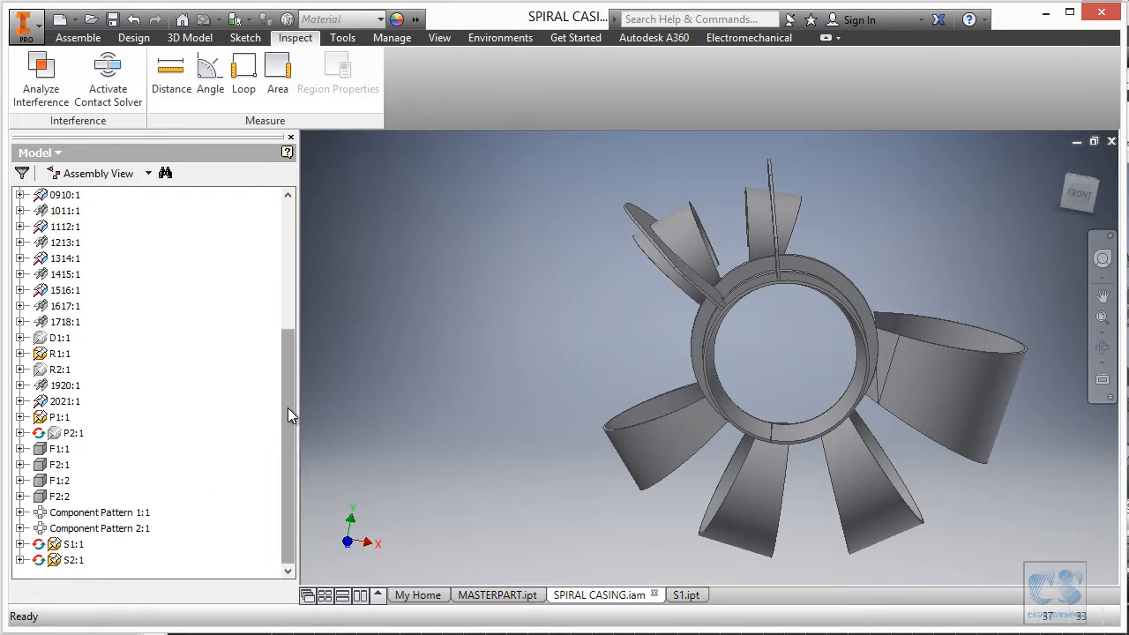
left_click_drag(289, 409, 303, 265)
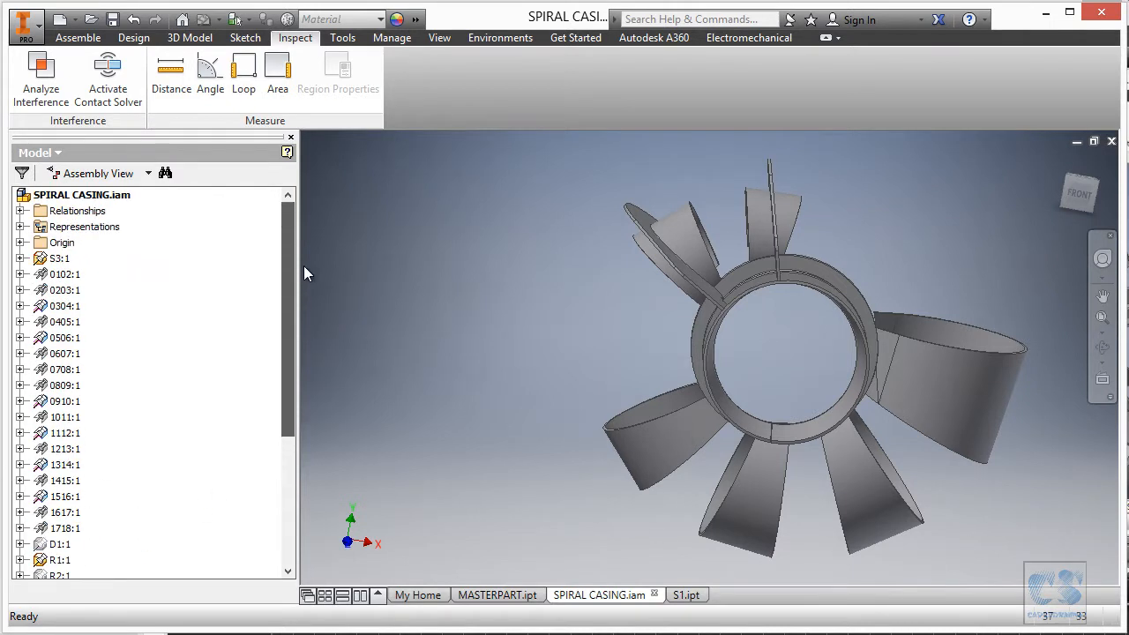
left_click(60, 259)
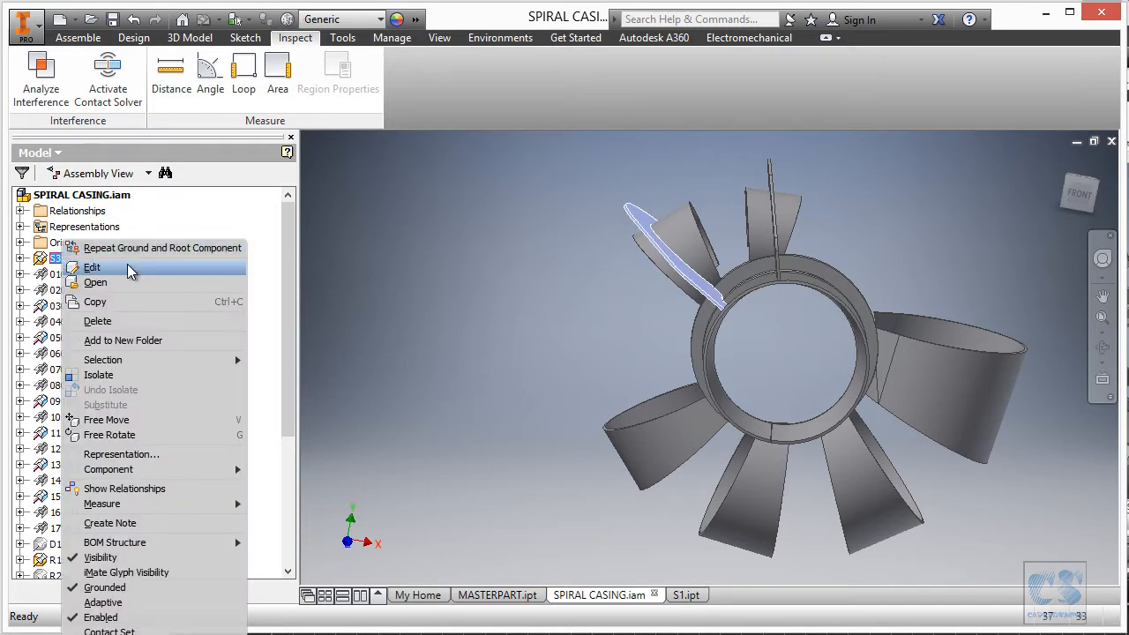
left_click(92, 267)
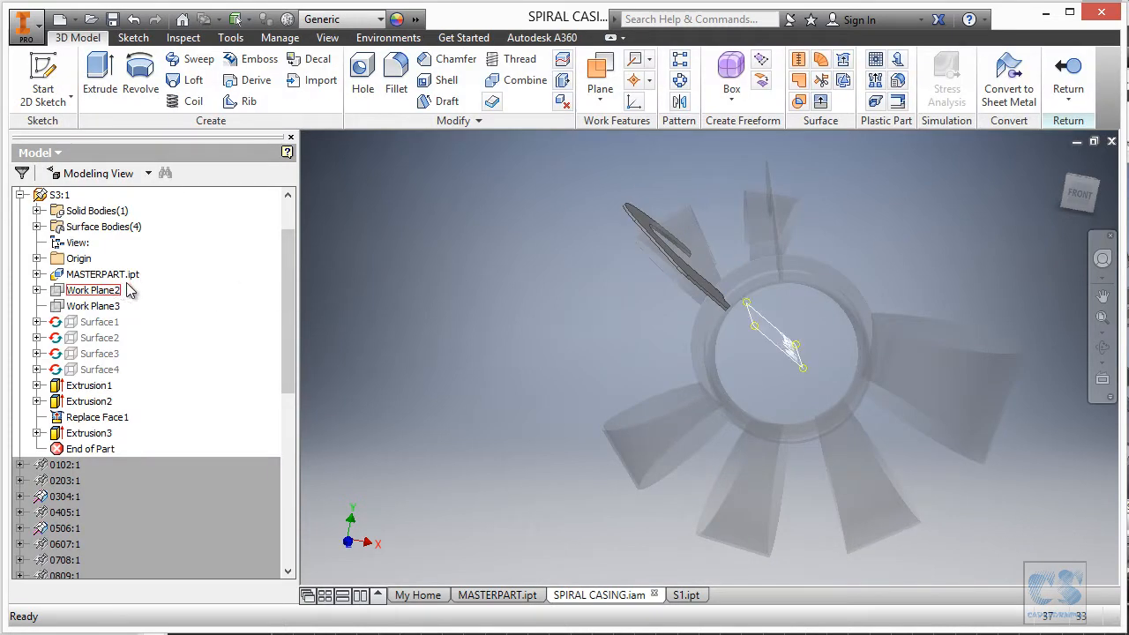
left_click_drag(106, 450, 99, 385)
Drive Work Plane2's angle with the S_AngularPosition3 parameter.
double_click(83, 290)
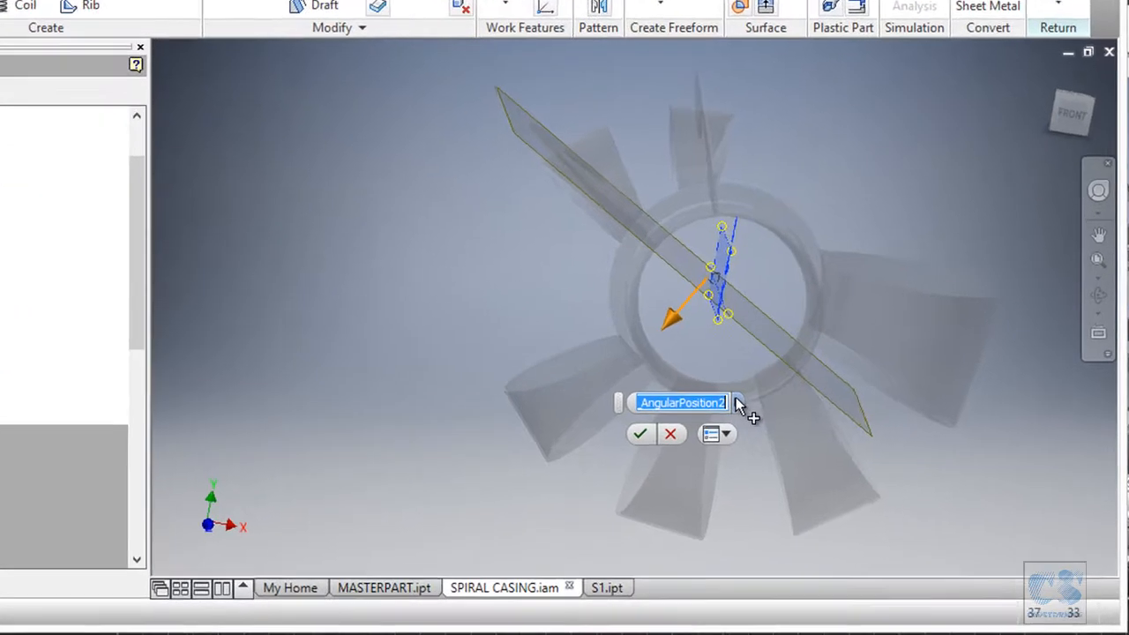
left_click(795, 437)
left_click(836, 468)
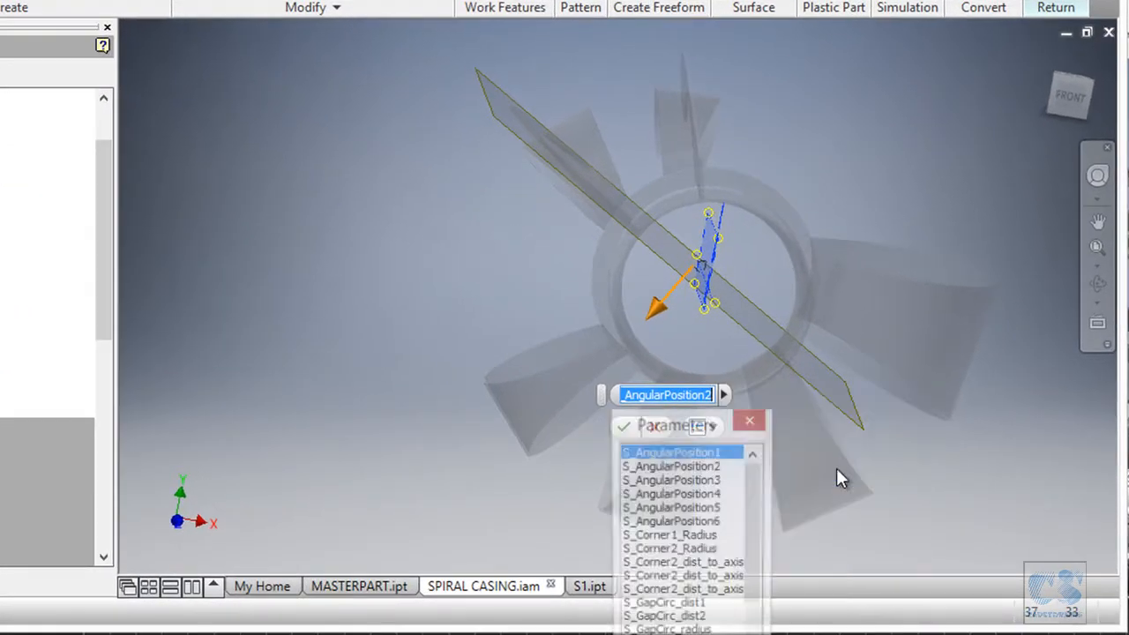
left_click(708, 481)
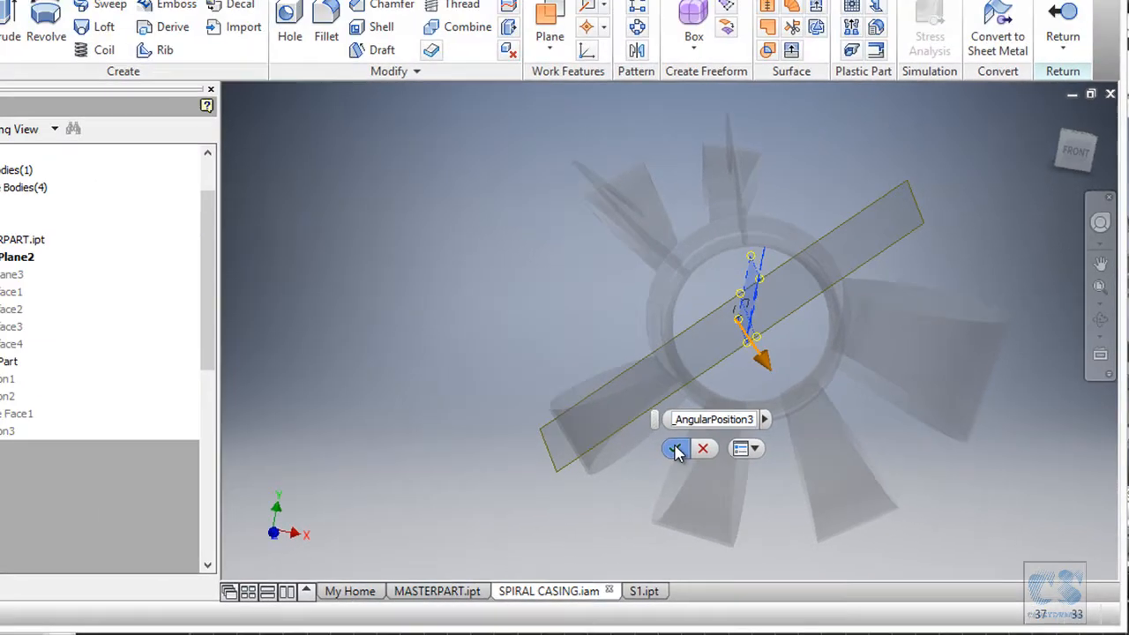
left_click(675, 450)
left_click(104, 369)
Redefine Surface4 to copy only the single cone face.
right_click(109, 374)
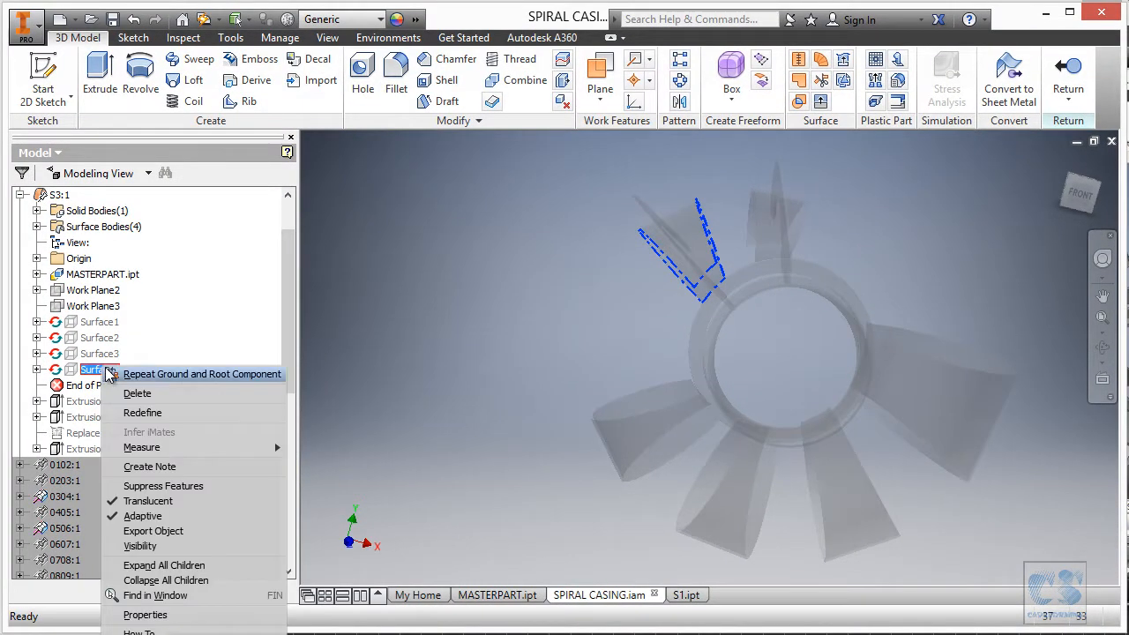
left_click(167, 413)
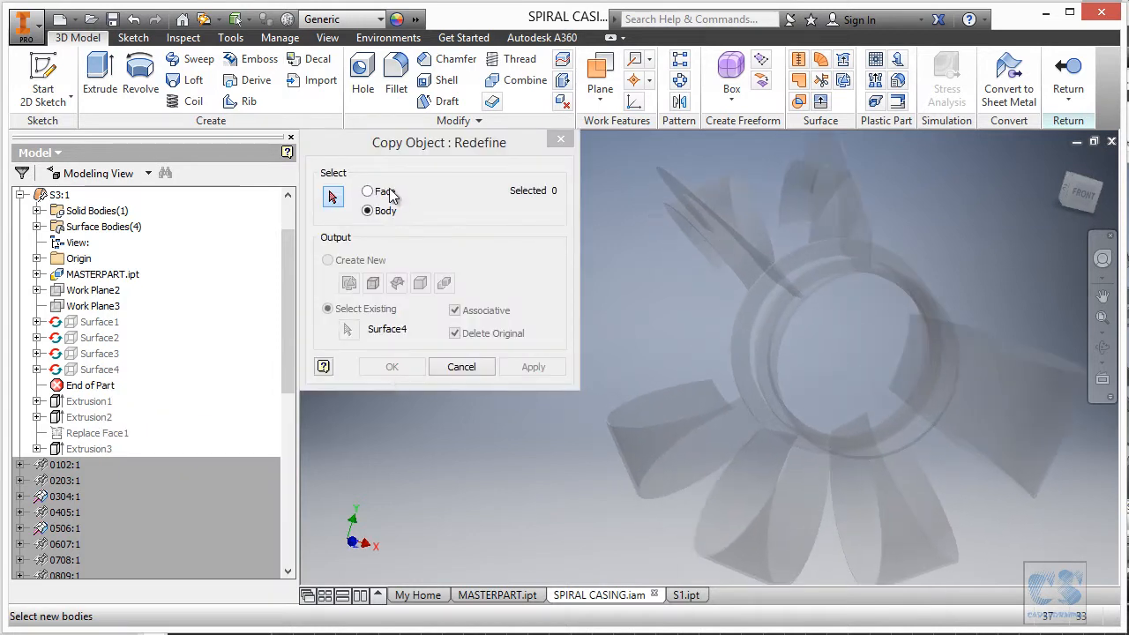
left_click(389, 193)
scroll(592, 463, "down", 5)
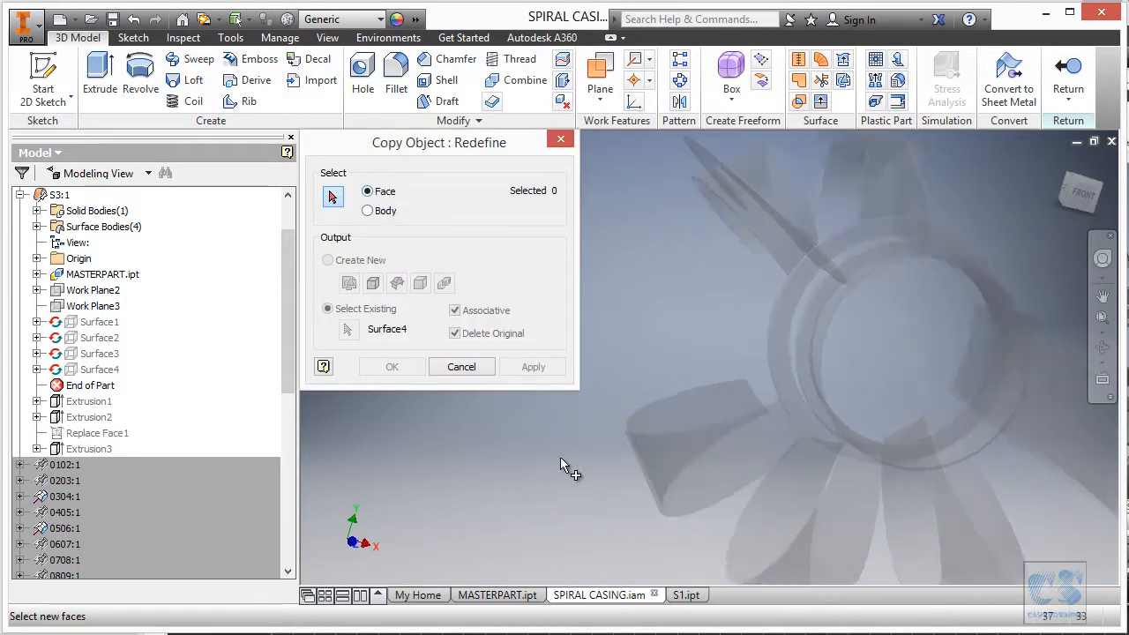
left_click(775, 494)
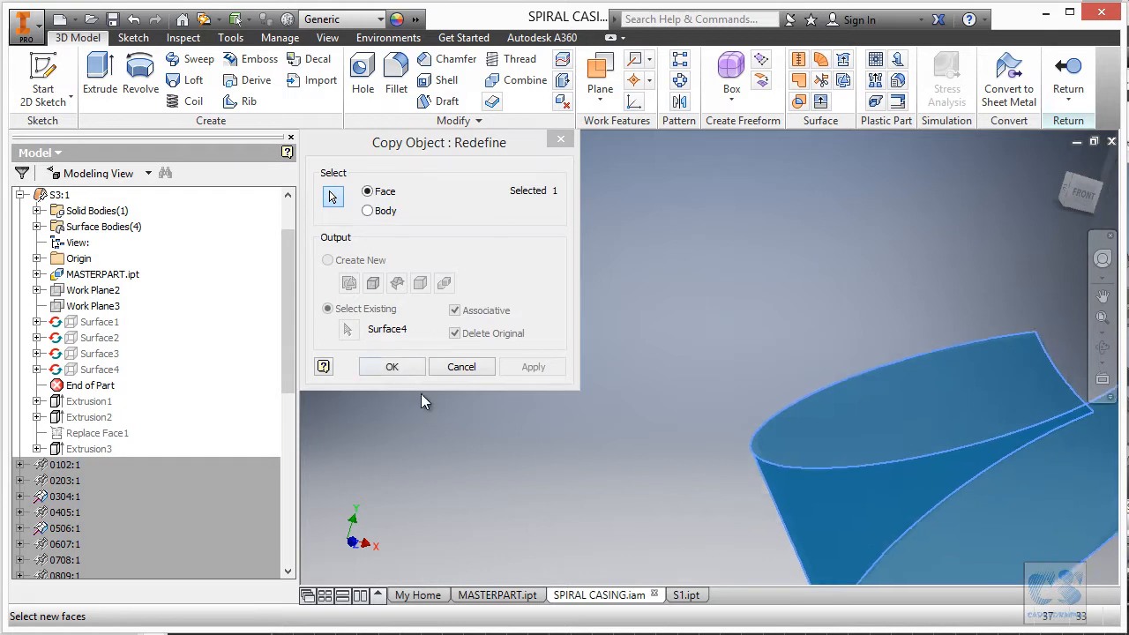
left_click(393, 366)
Roll End of Part below Extrusion1, open Parameters, and switch to the print drawing PDF.
left_click_drag(102, 393, 135, 403)
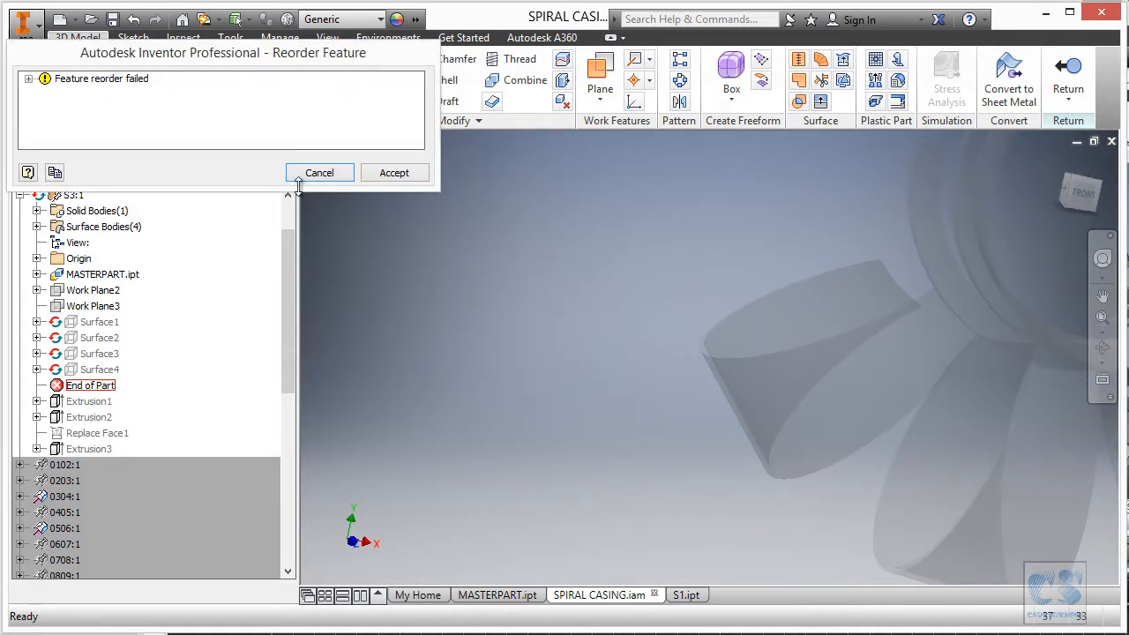
left_click(395, 174)
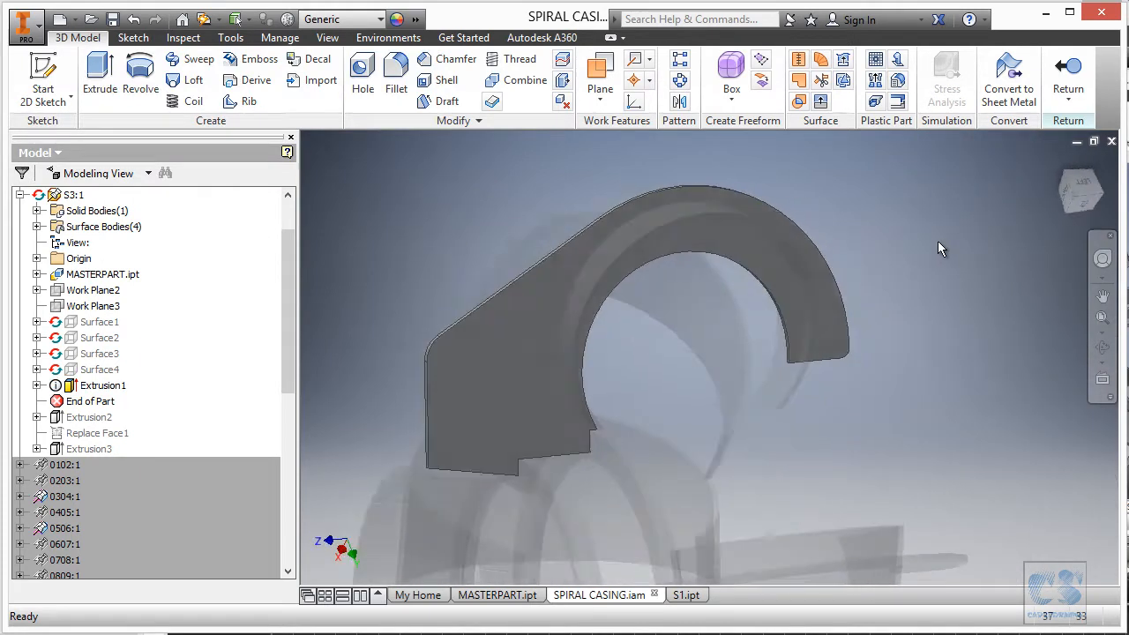
right_click(812, 231)
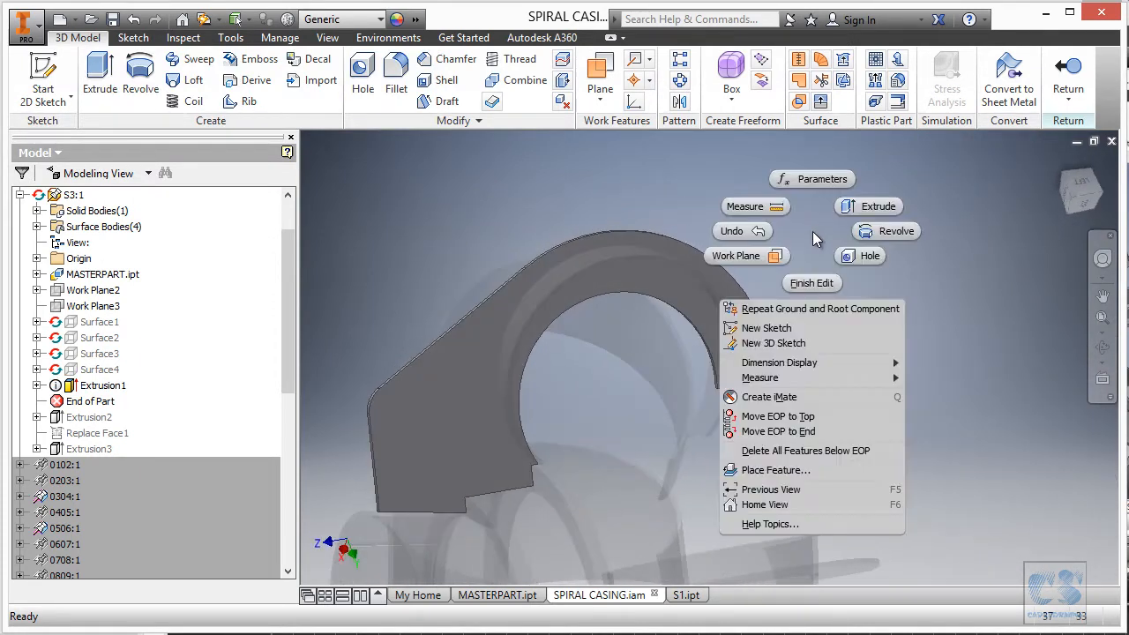
left_click(822, 179)
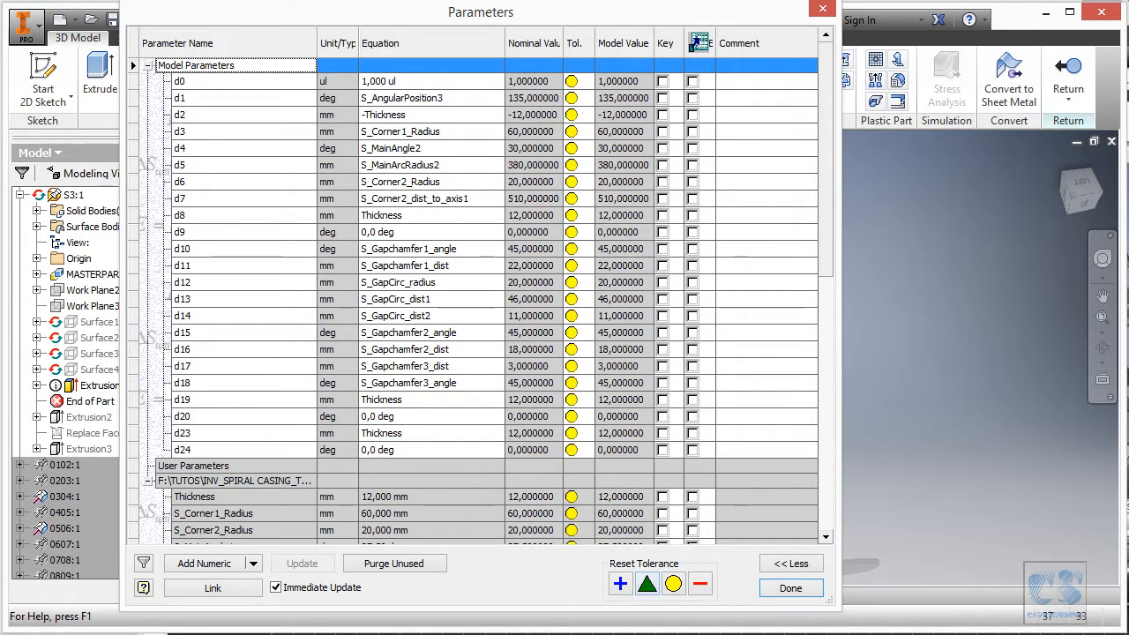
key("alt+Tab")
left_click_drag(913, 219, 892, 375)
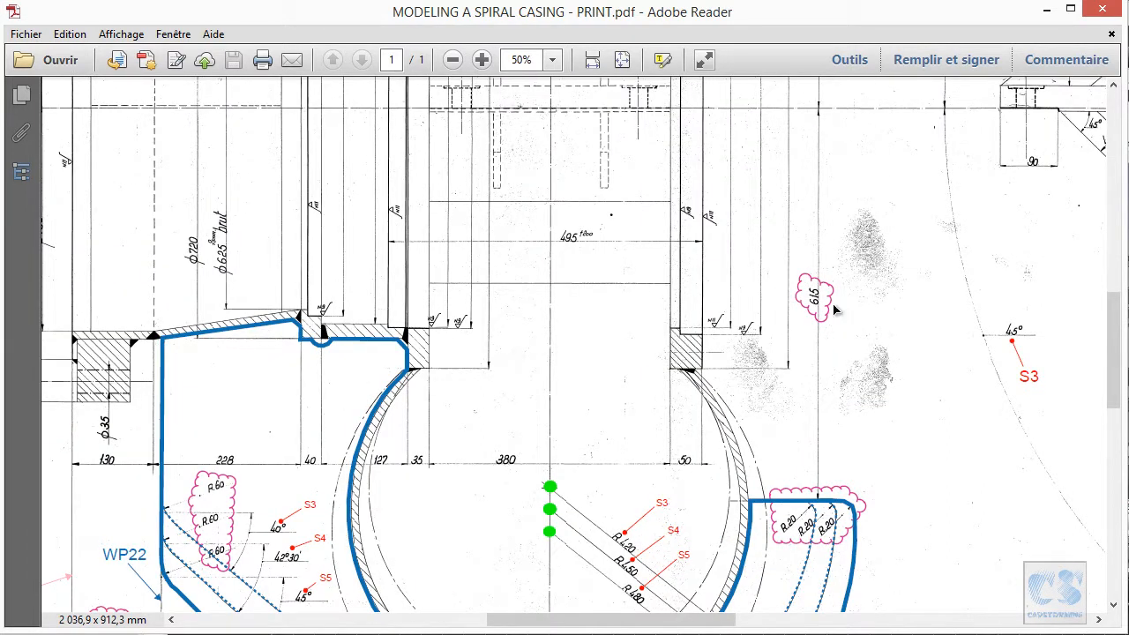
Pan and zoom the print PDF to S3's 40°, R420 and 615 callouts near WP22.
scroll(895, 449, "down", 2, "ctrl")
scroll(898, 494, "up", 2, "ctrl")
left_click_drag(925, 454, 969, 347)
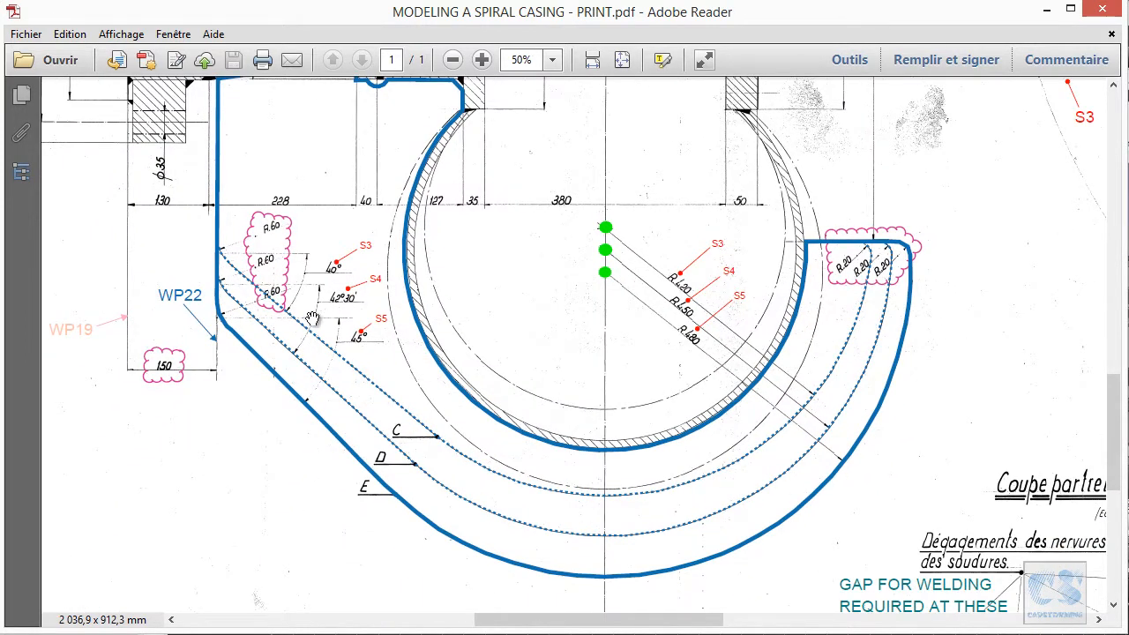
scroll(372, 365, "up", 1, "ctrl")
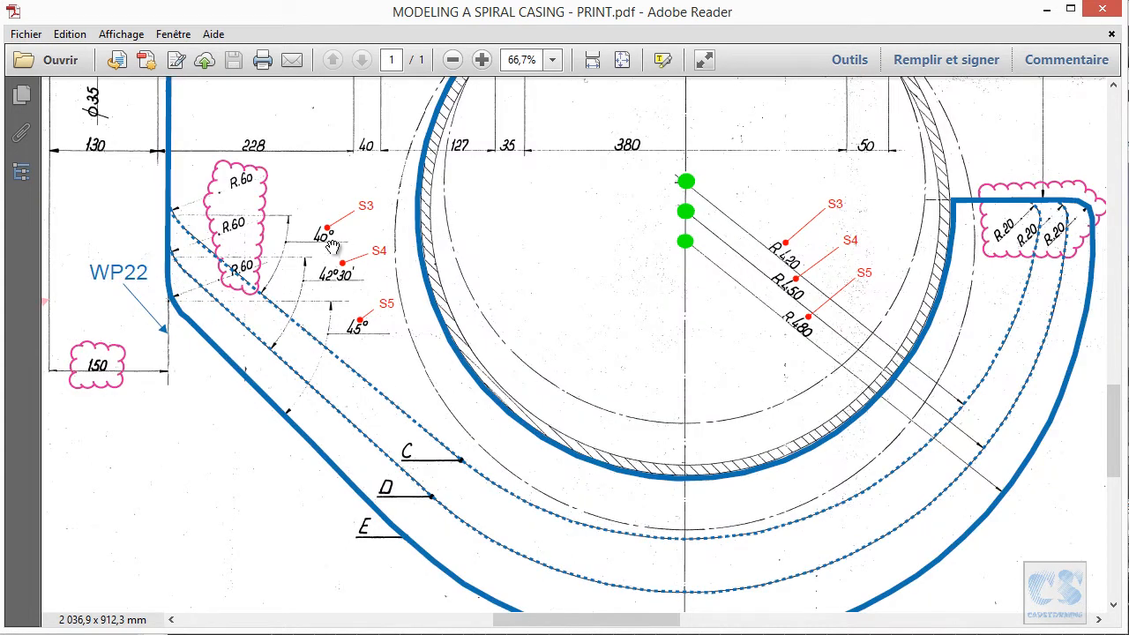
left_click_drag(634, 319, 508, 382)
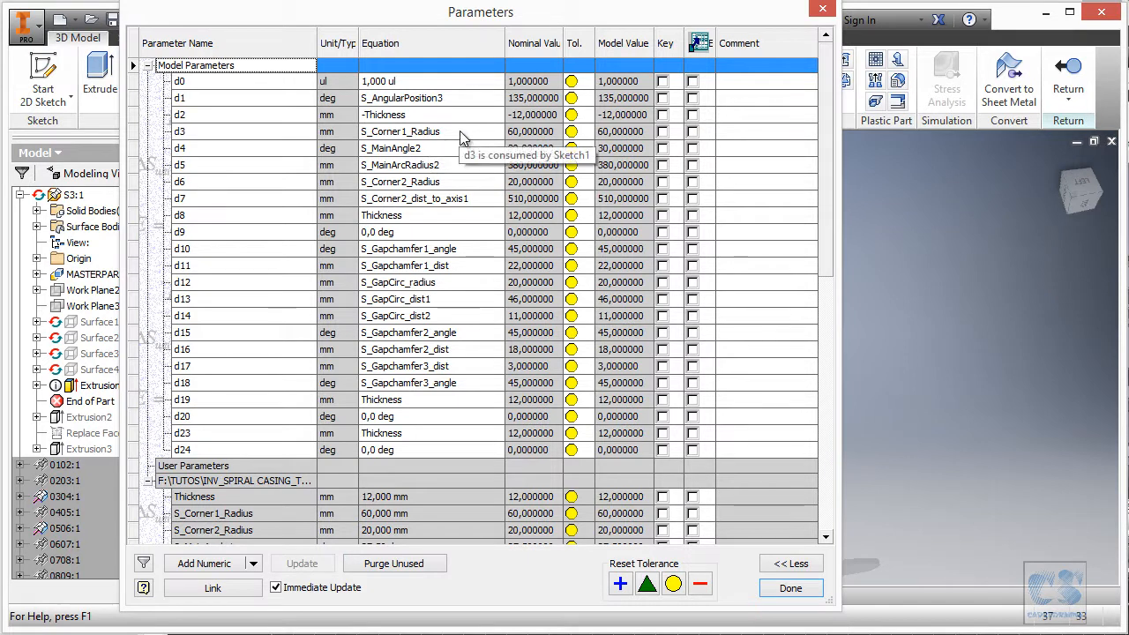
Link d4 to S_MainAngle3 (40°) and d5 to S_MainArcRadius3 (420 mm).
left_click(504, 149)
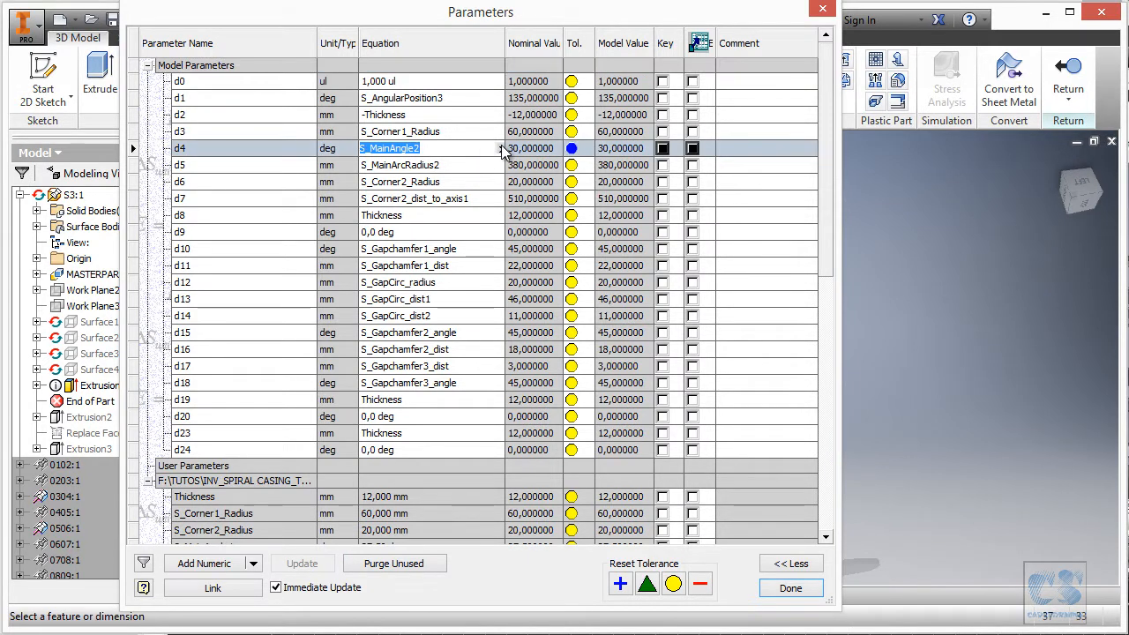
left_click(501, 149)
left_click(579, 255)
left_click_drag(480, 224, 491, 275)
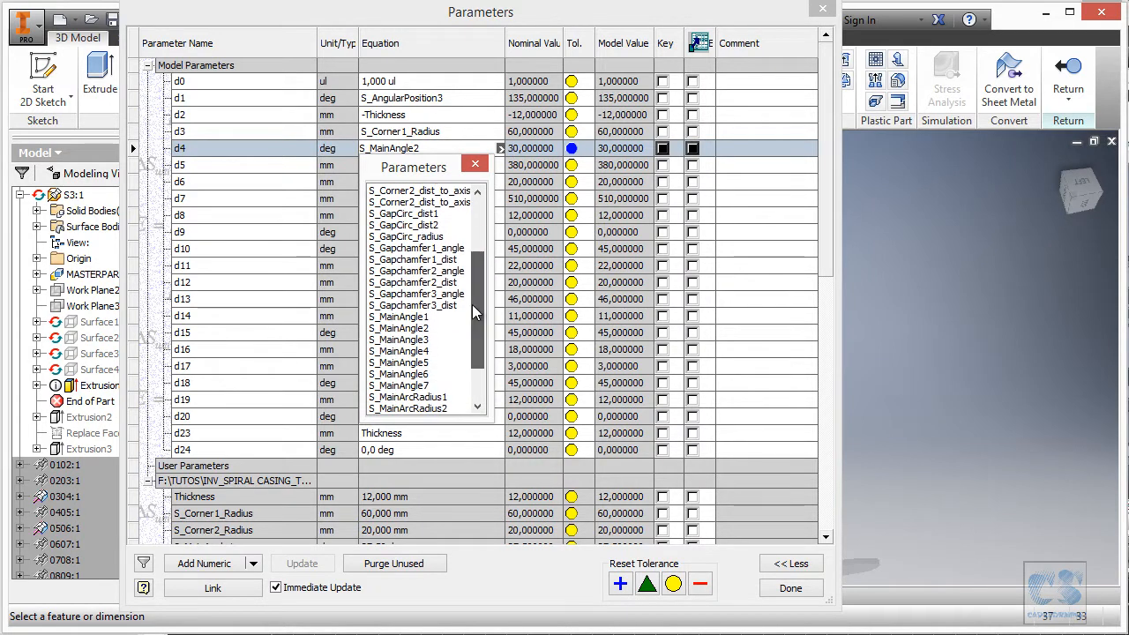
left_click(420, 344)
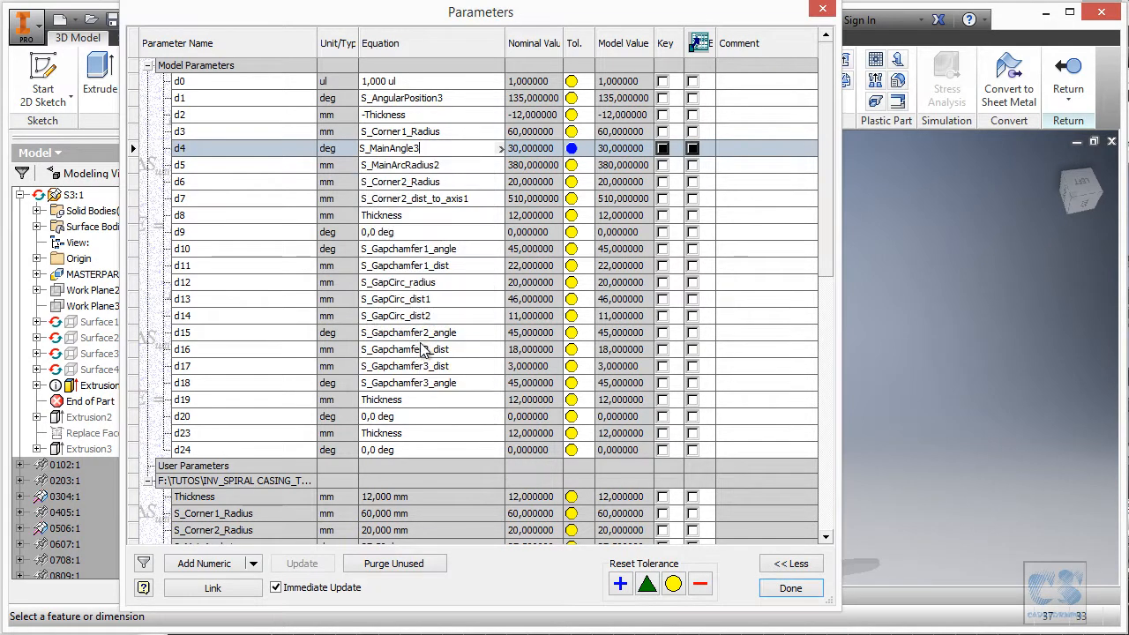
left_click(477, 165)
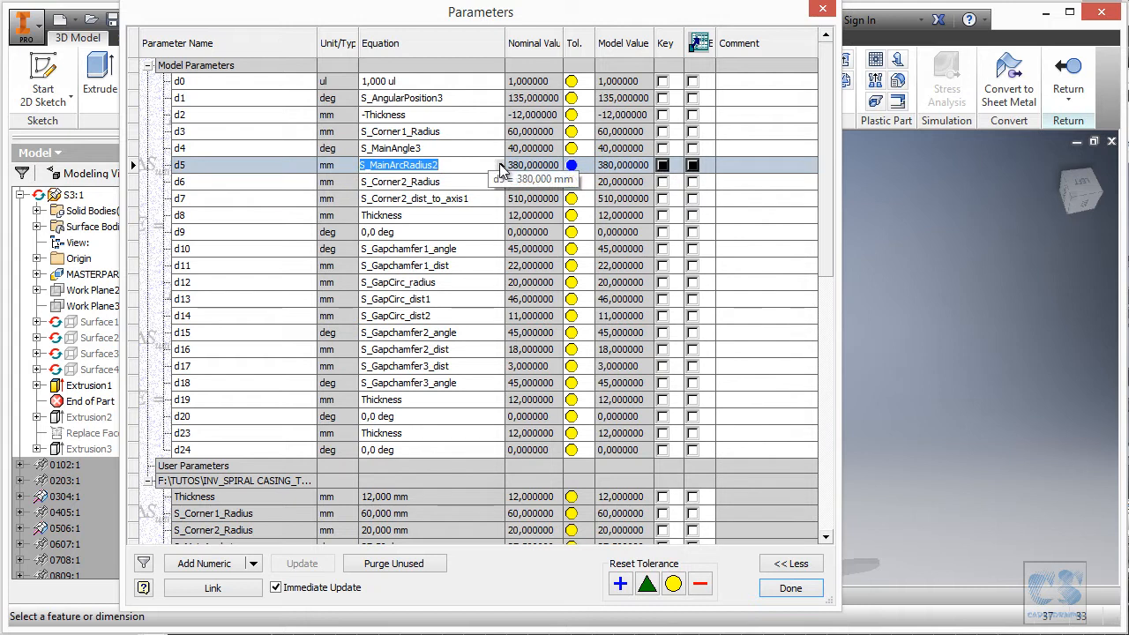
left_click(500, 165)
left_click(574, 265)
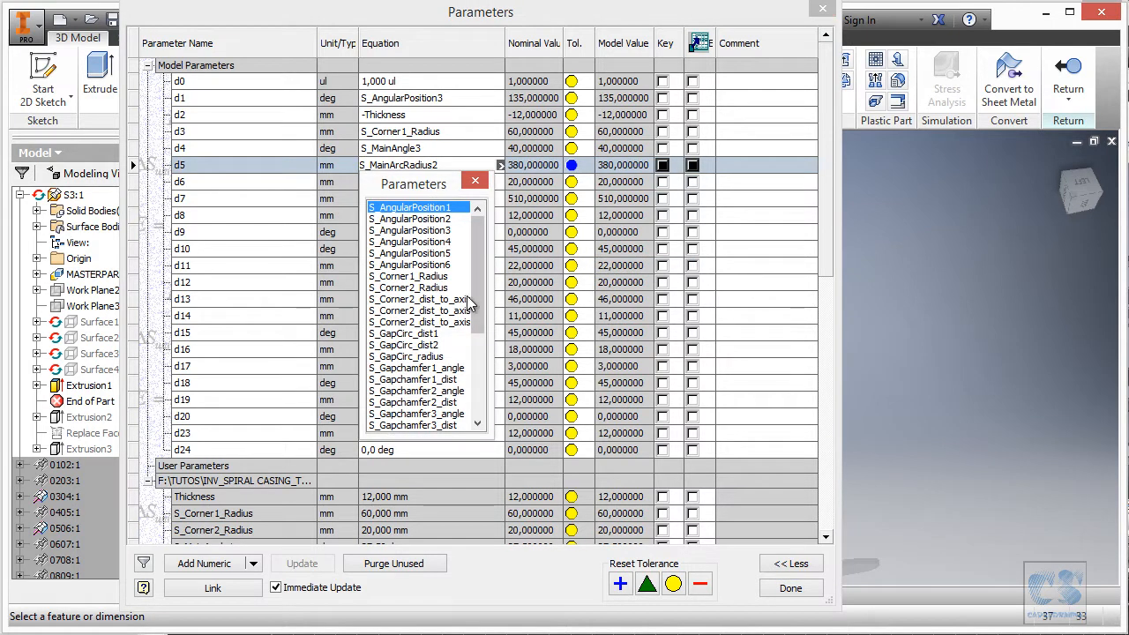
left_click_drag(477, 298, 470, 382)
left_click(454, 379)
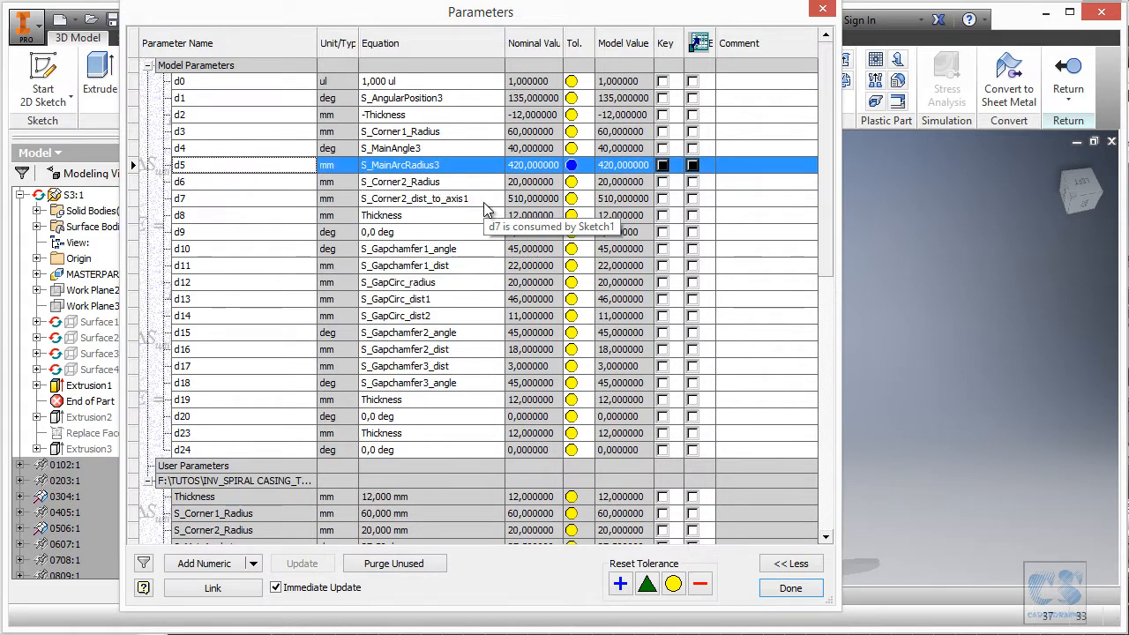
Link d7 to S_Corner2_dist_to_axis2 (615 mm) and apply the parameter changes.
left_click(485, 202)
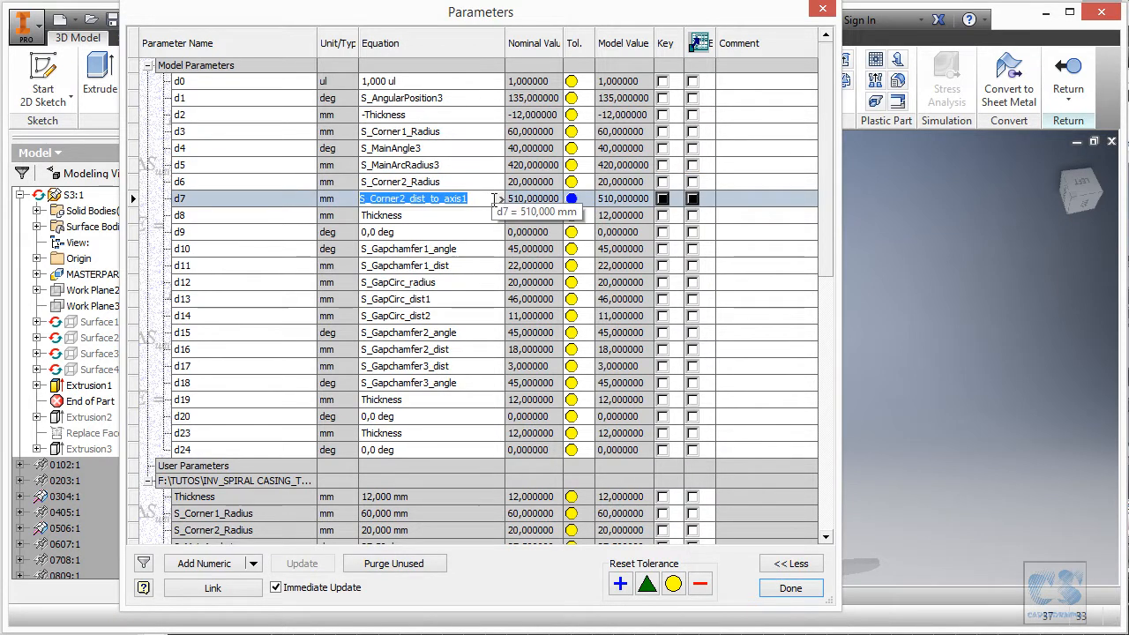
left_click(500, 200)
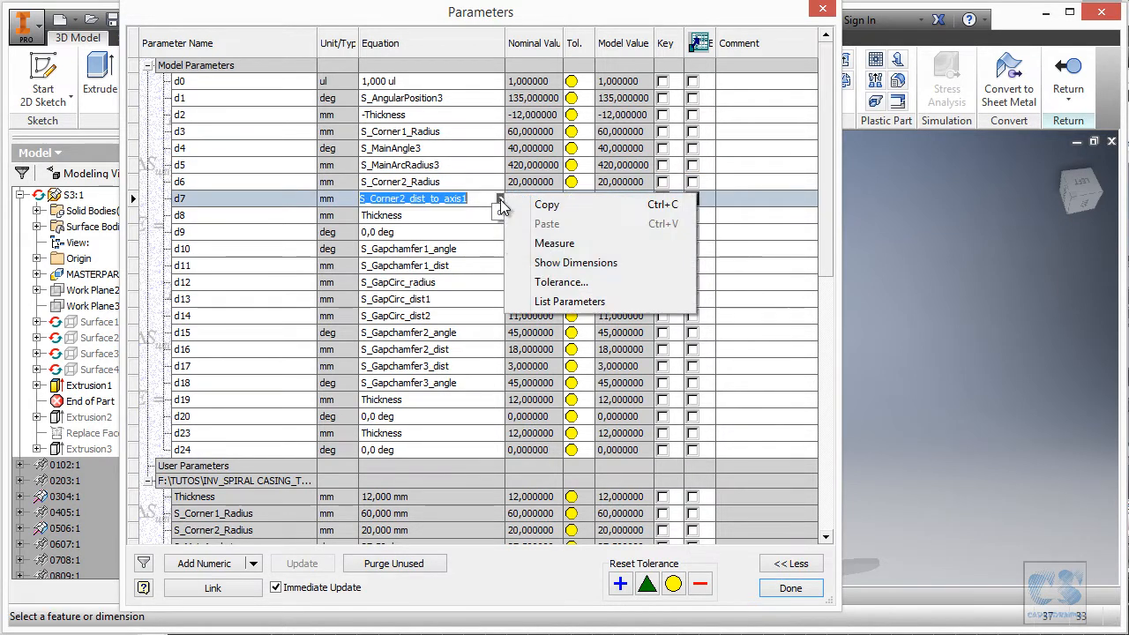
left_click(571, 292)
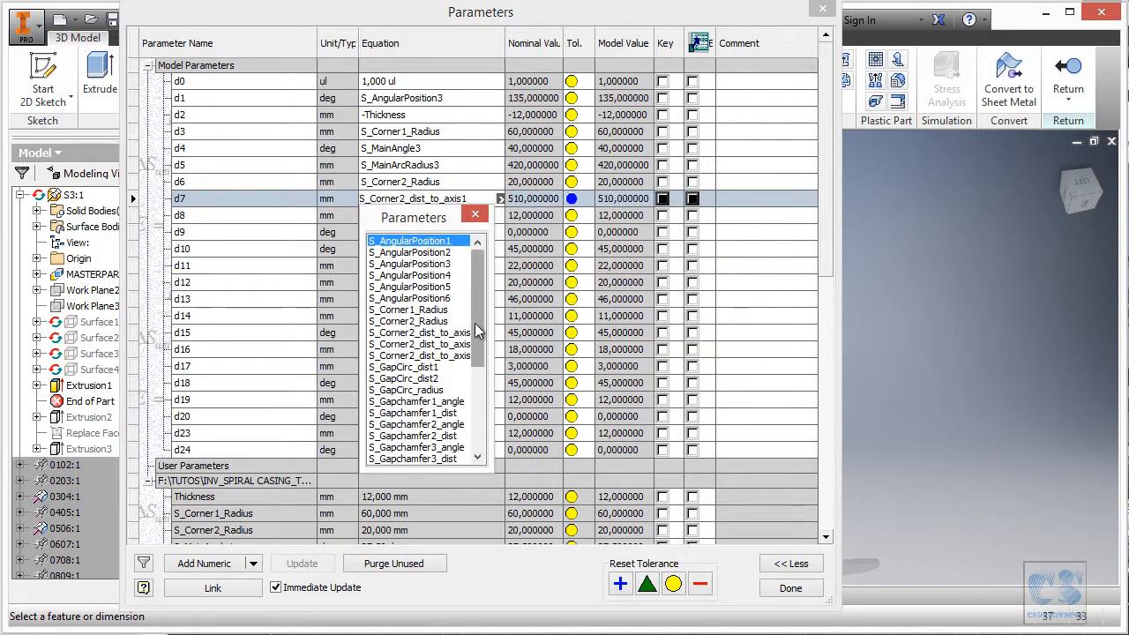
double_click(418, 344)
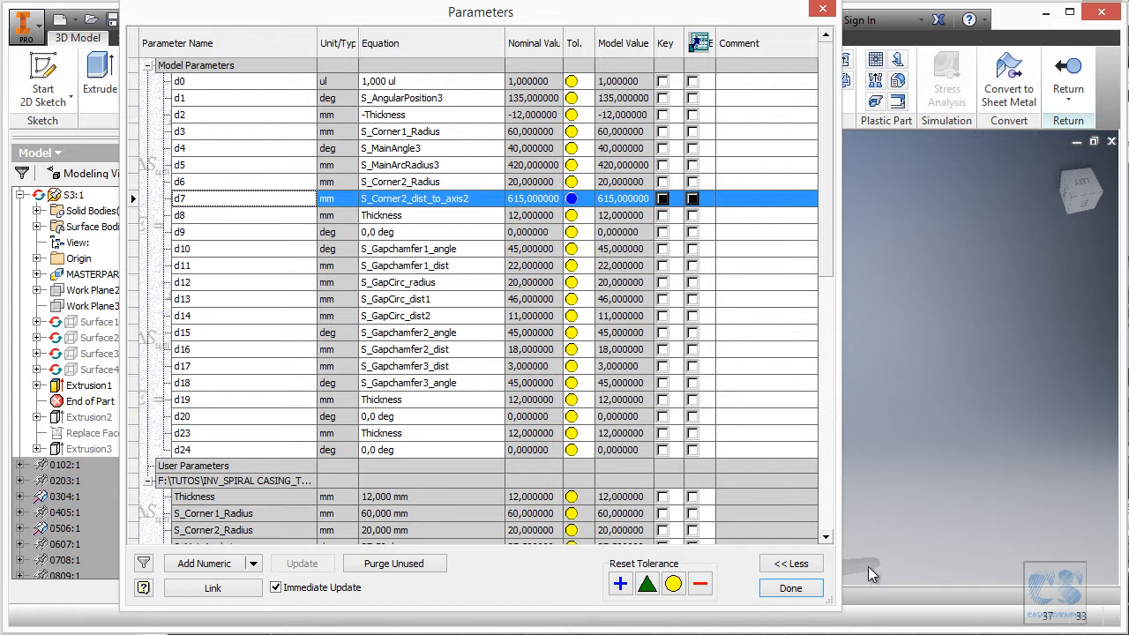
left_click(808, 591)
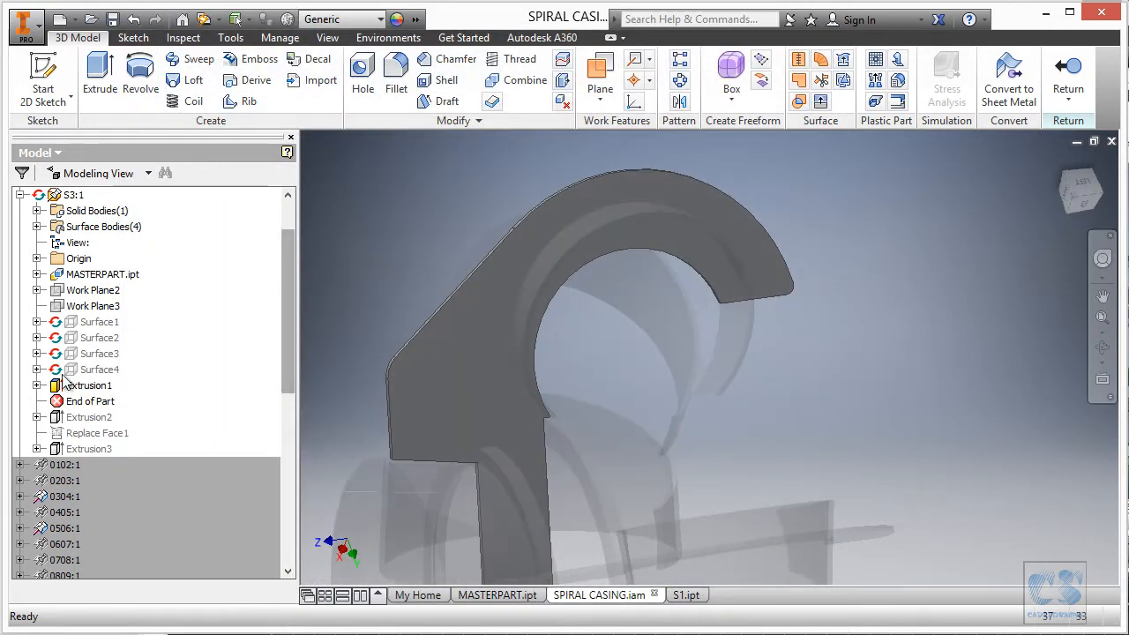
Open Sketch1 under Extrusion1 for editing.
left_click(38, 386)
left_click(97, 402)
left_click(639, 437)
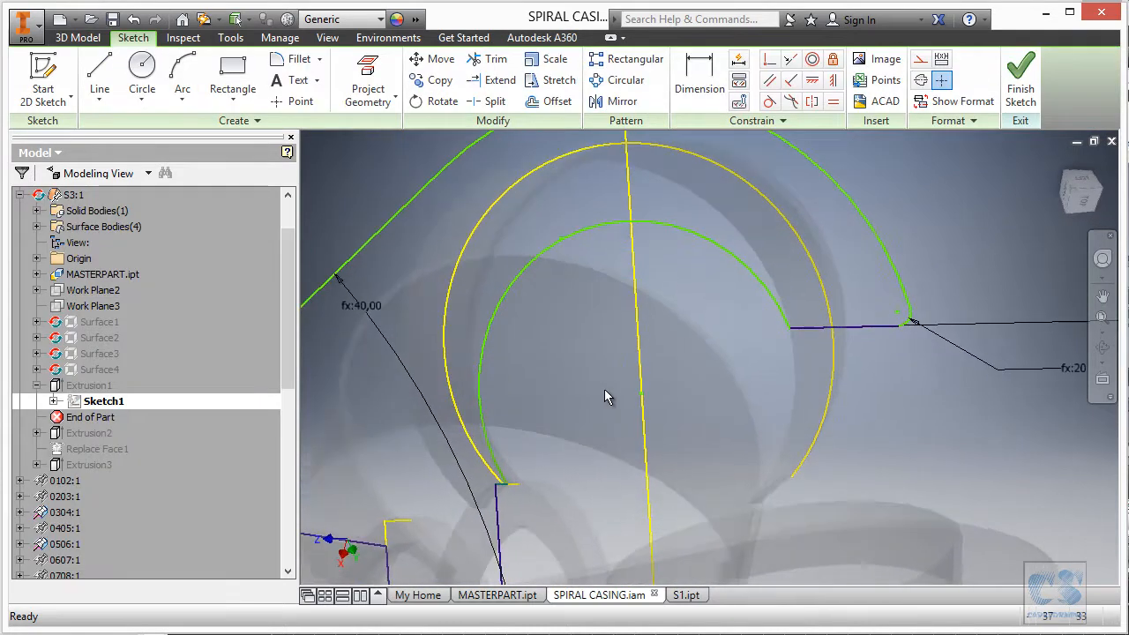
scroll(608, 326, "down", 6)
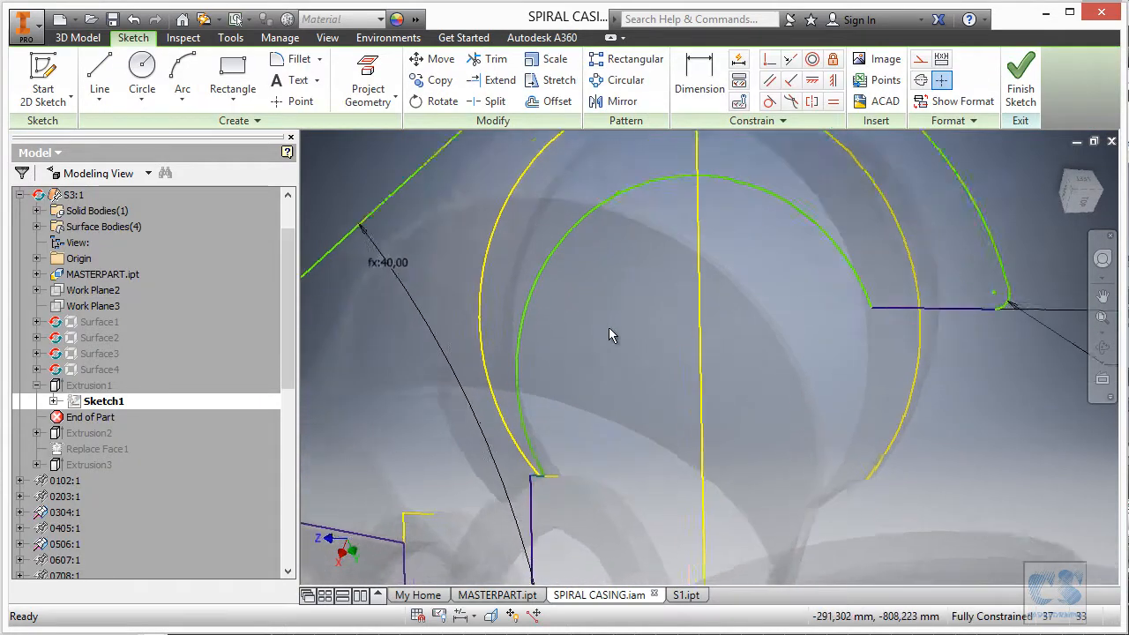
scroll(523, 340, "down", 3)
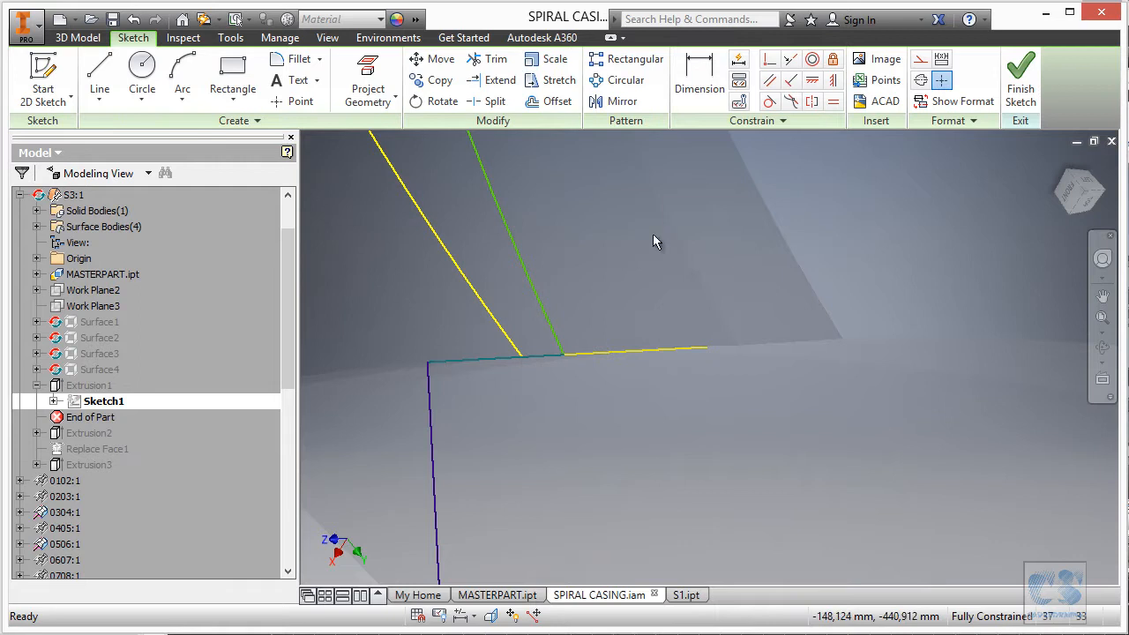
Make the corner lines perpendicular; the line-end join fails and its error is dismissed.
left_click(770, 59)
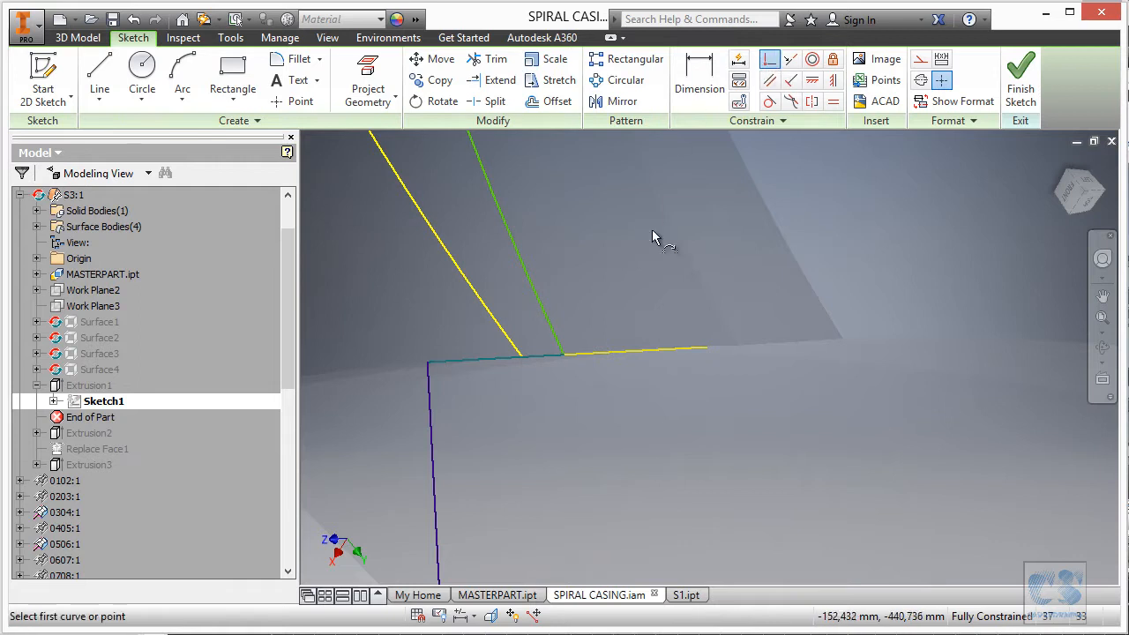
left_click(567, 359)
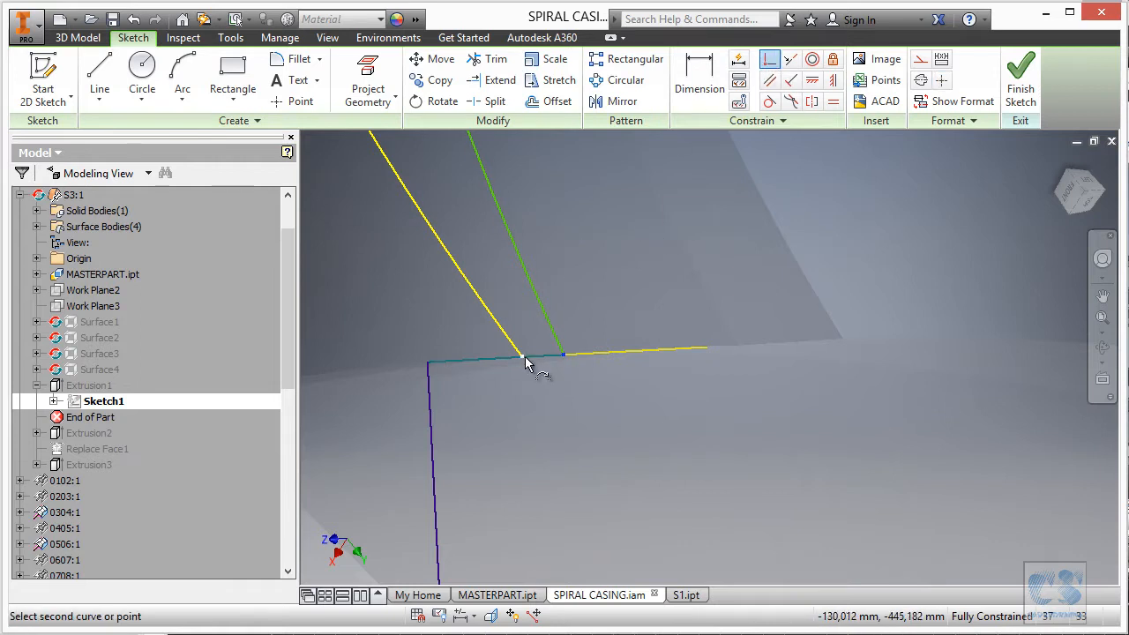
left_click(528, 362)
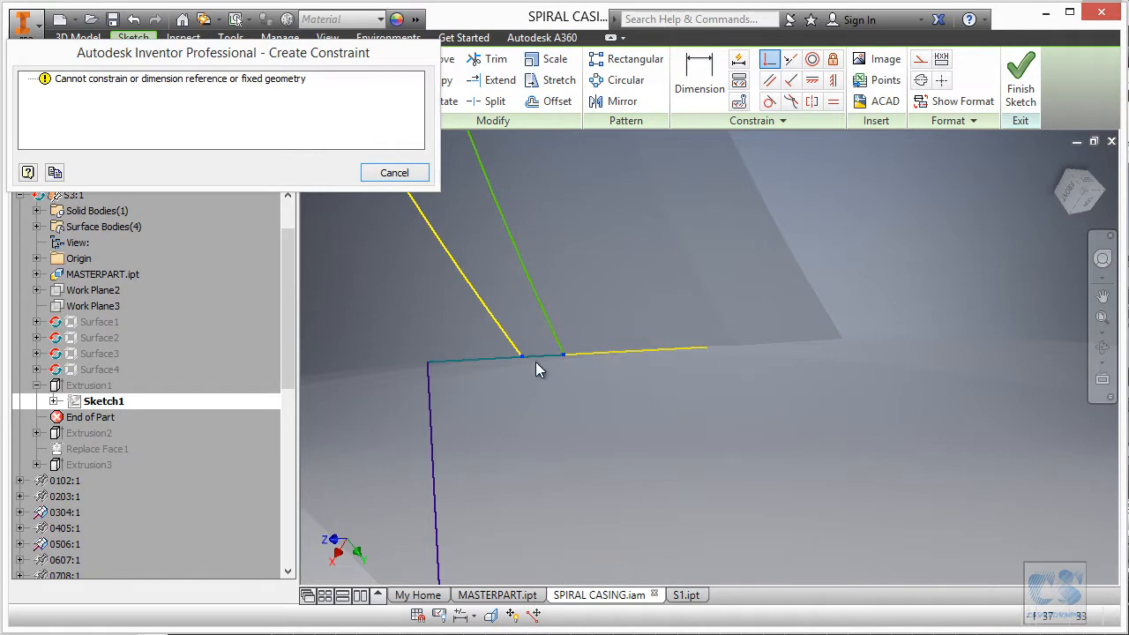
key("Escape")
middle_click_drag(565, 353, 754, 454, "shift")
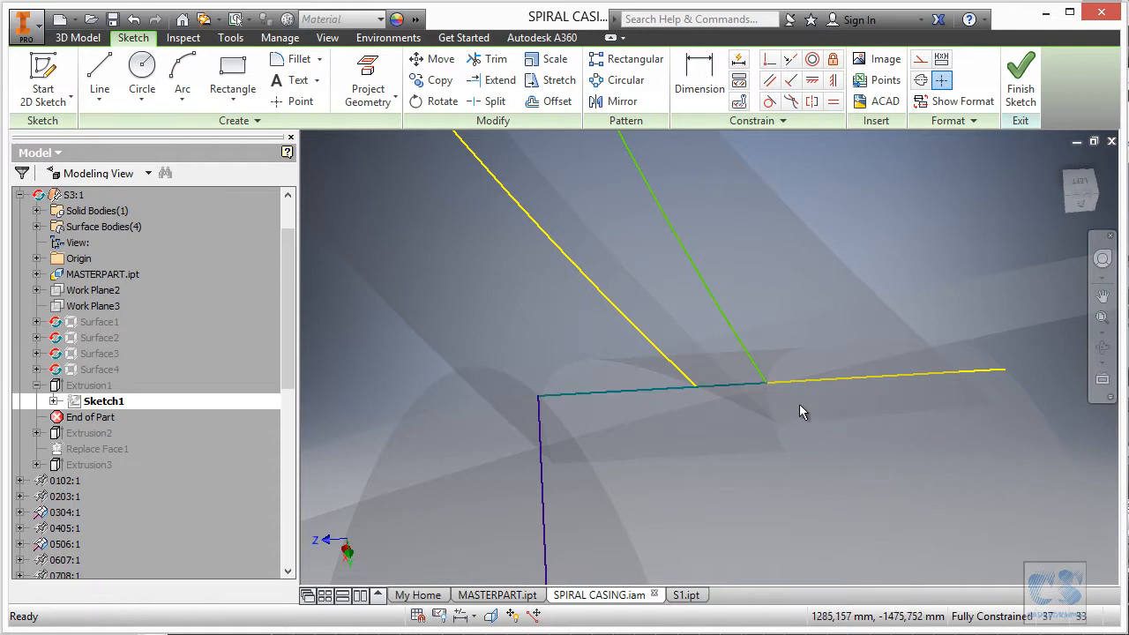
Delete the coincident constraints on the angled line and the horizontal line.
right_click(756, 374)
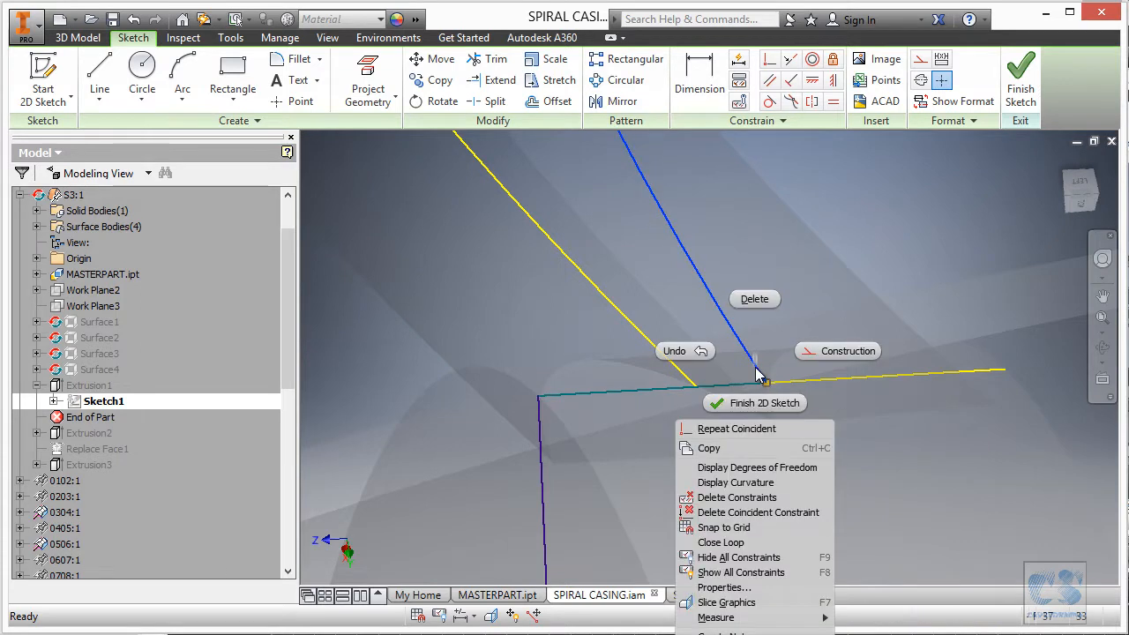
left_click(748, 513)
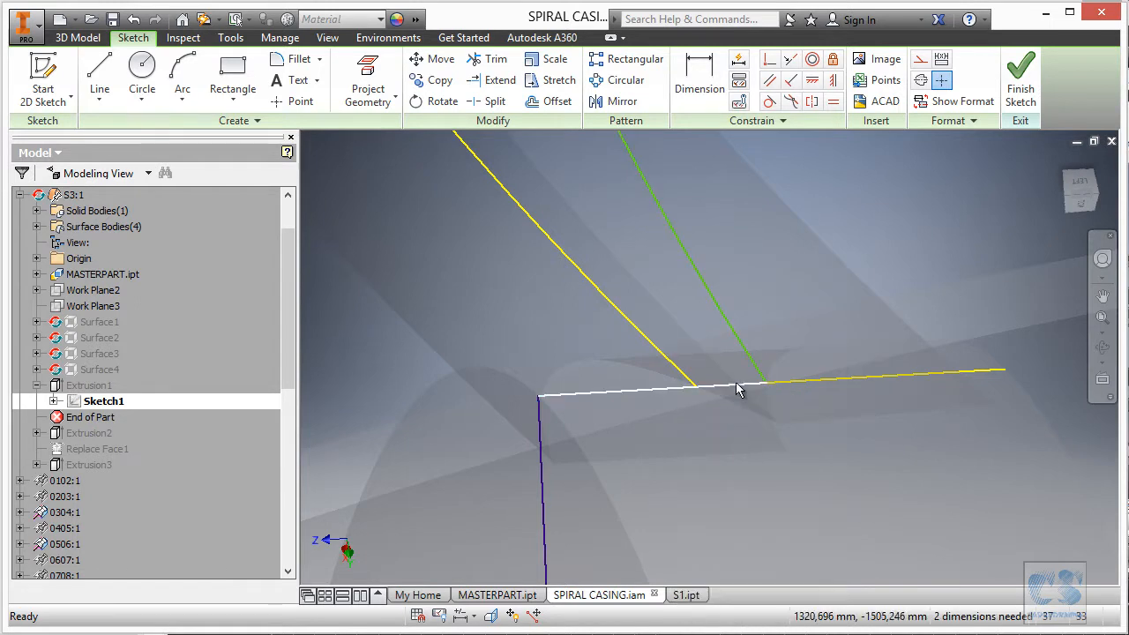
right_click(737, 387)
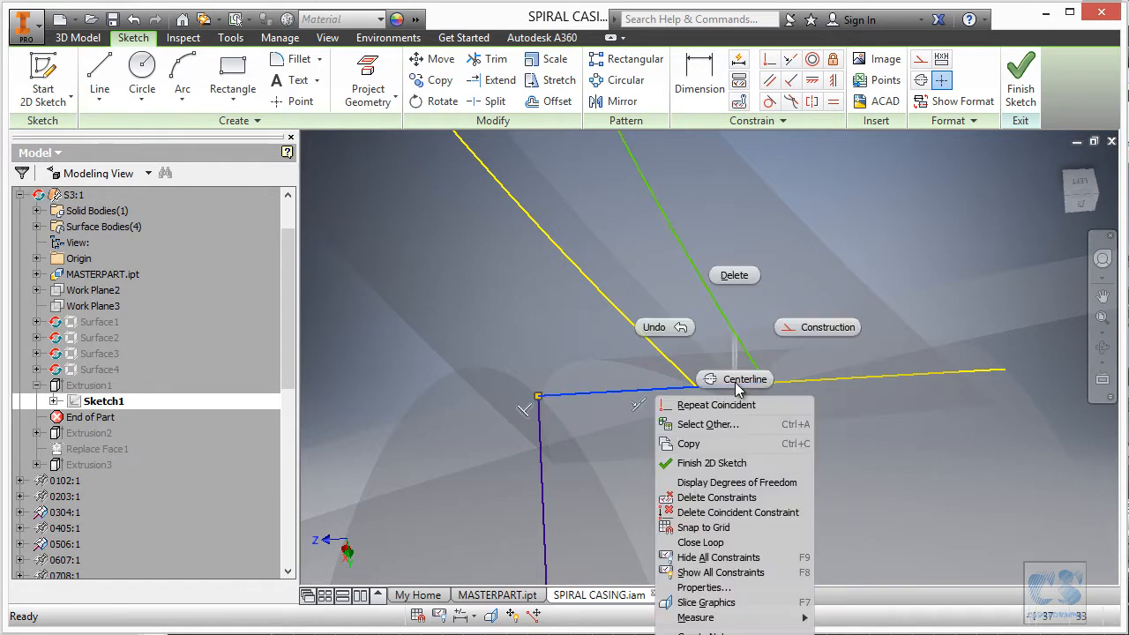
left_click(751, 512)
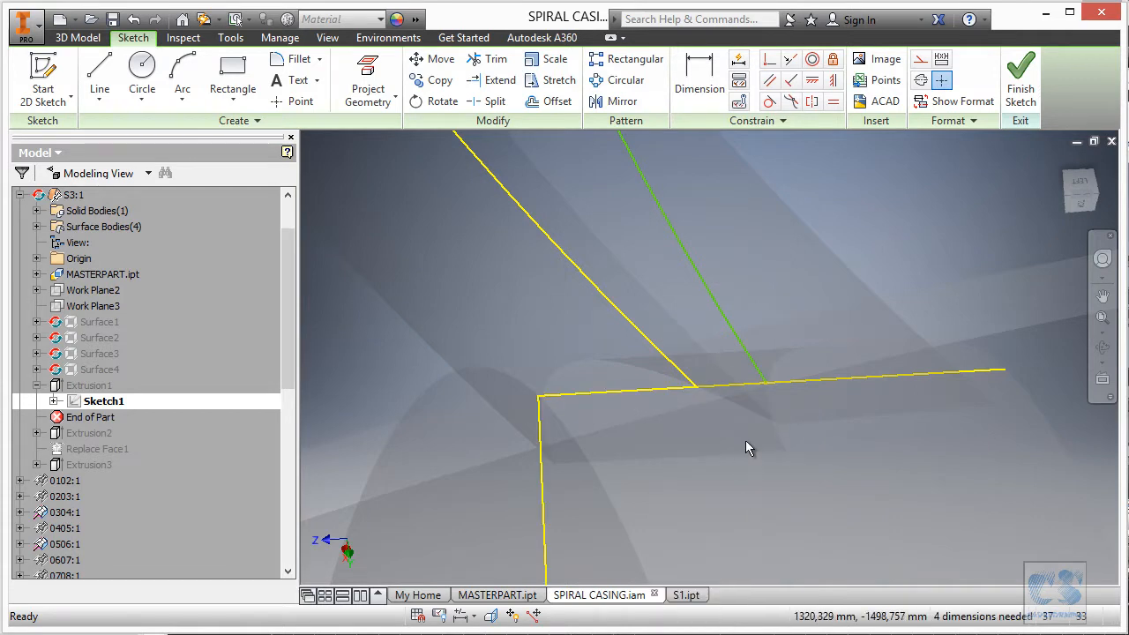
Delete the perpendicular constraints on the lower line and the vertical line, plus another vertical-line constraint.
scroll(664, 350, "down", 15)
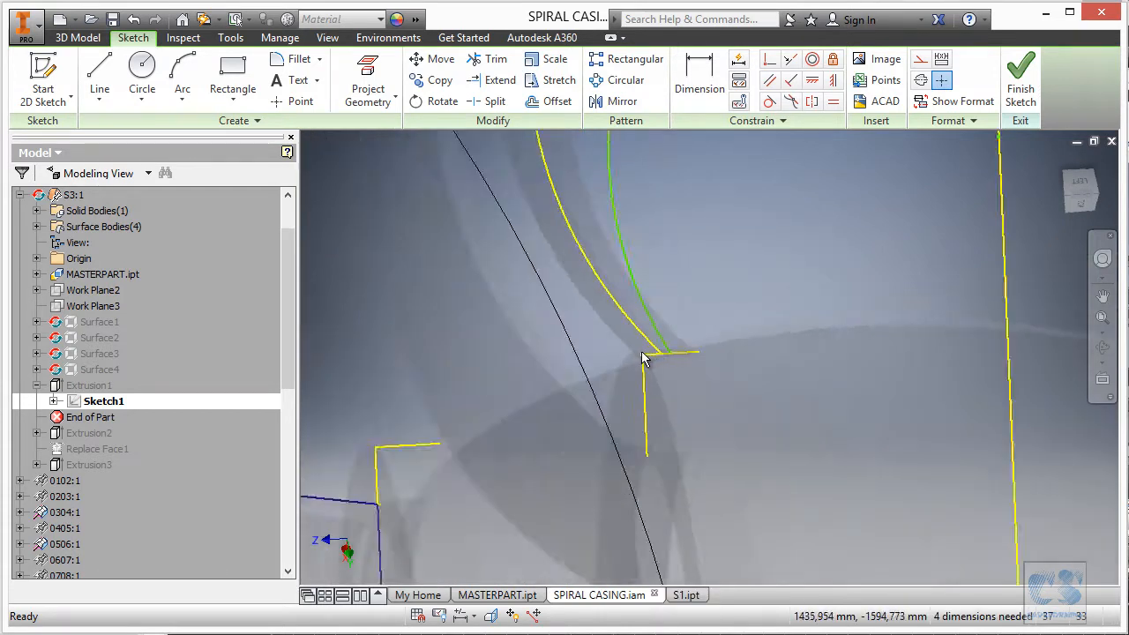
mouse_move(672, 344)
middle_mouse_down("shift")
mouse_move(663, 389)
mouse_move(614, 430)
middle_mouse_up("shift")
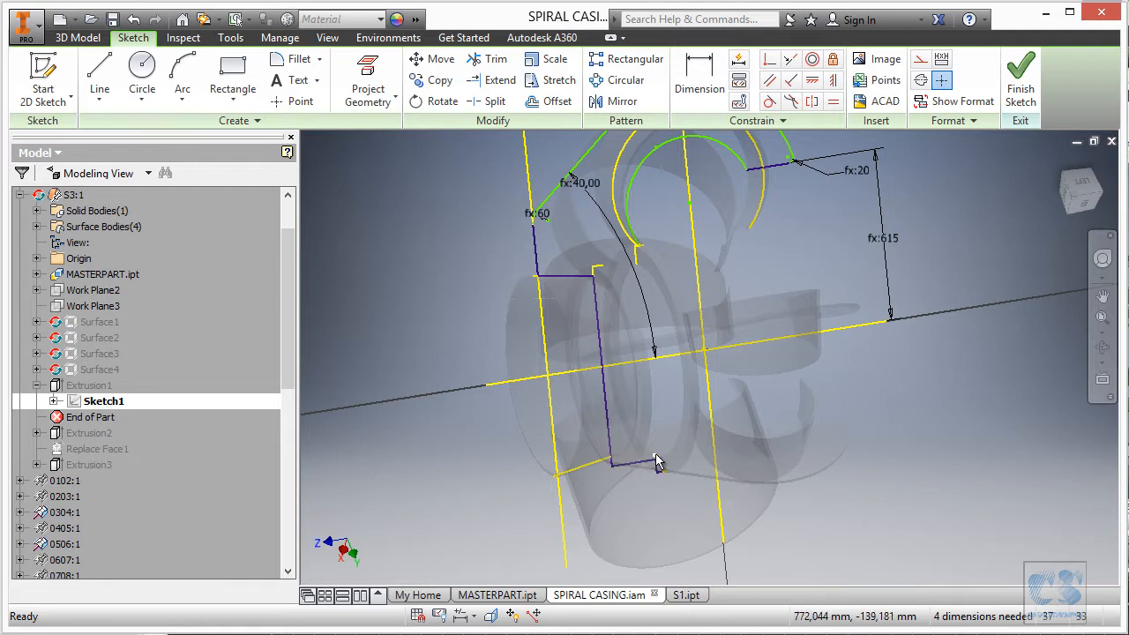
scroll(687, 438, "up", 5)
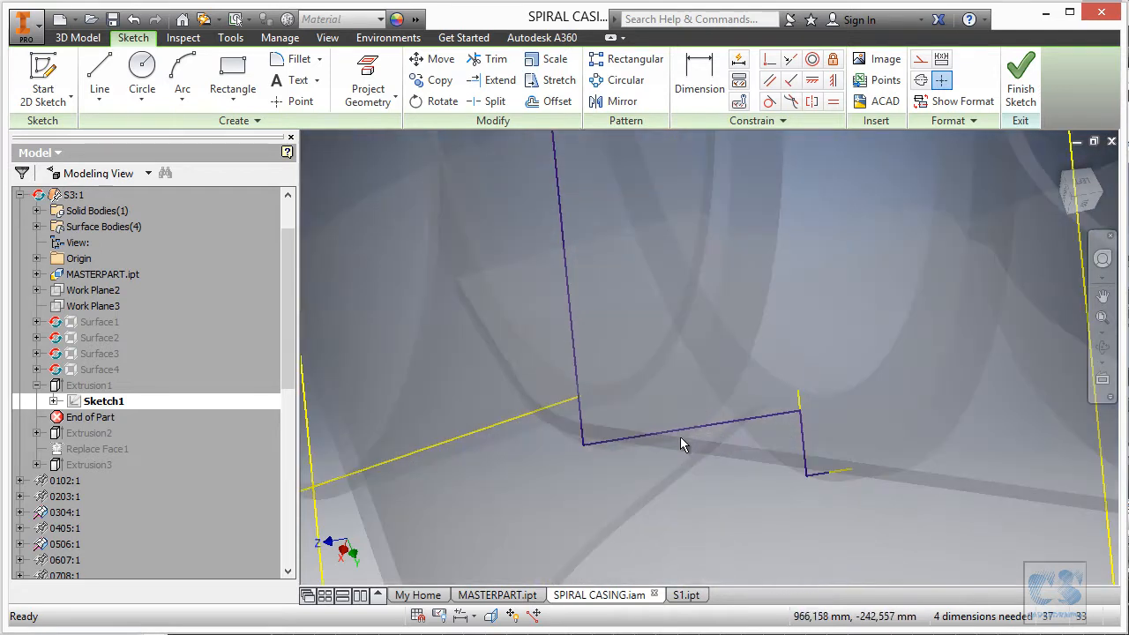
left_click(683, 436)
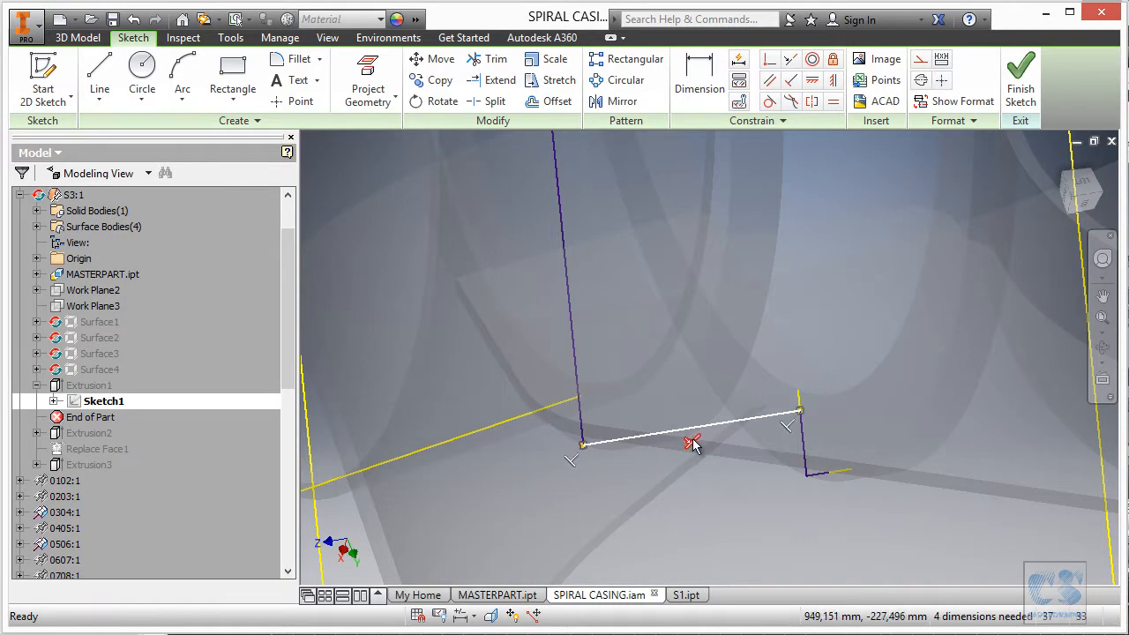
key("Delete")
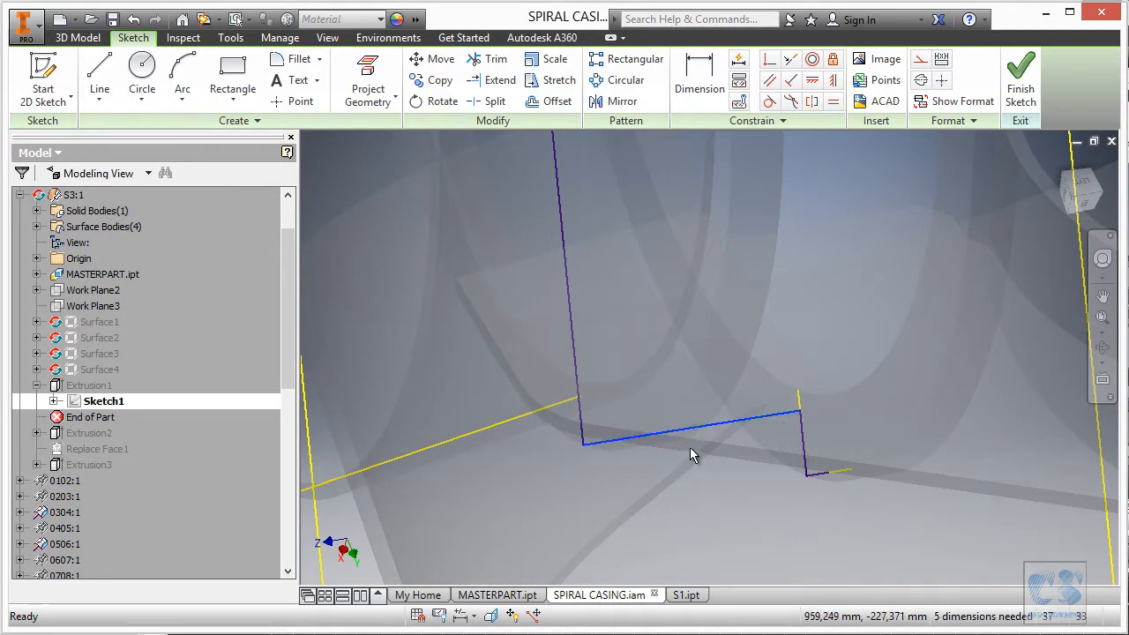
left_click(801, 441)
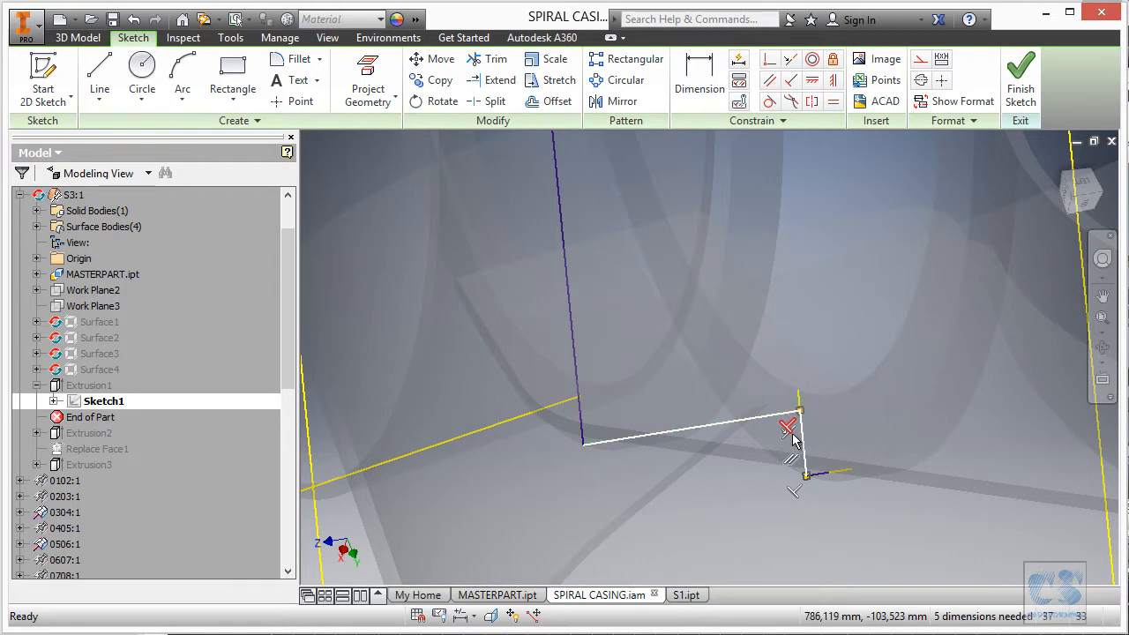
left_click(791, 462)
key("Delete")
scroll(796, 442, "up", 5)
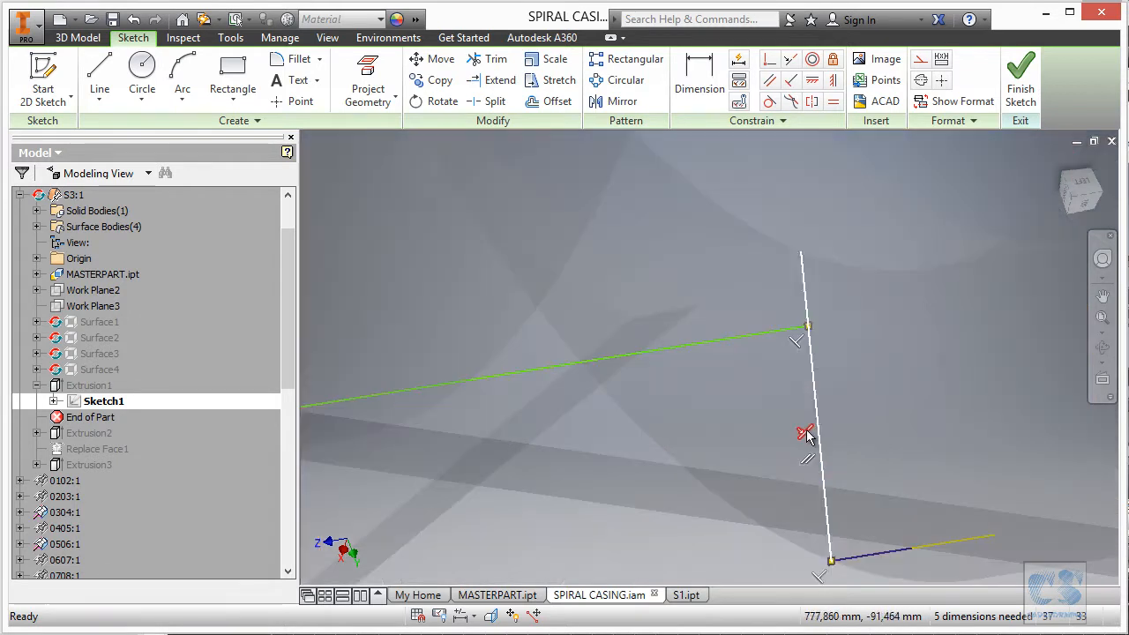
scroll(764, 443, "down", 5)
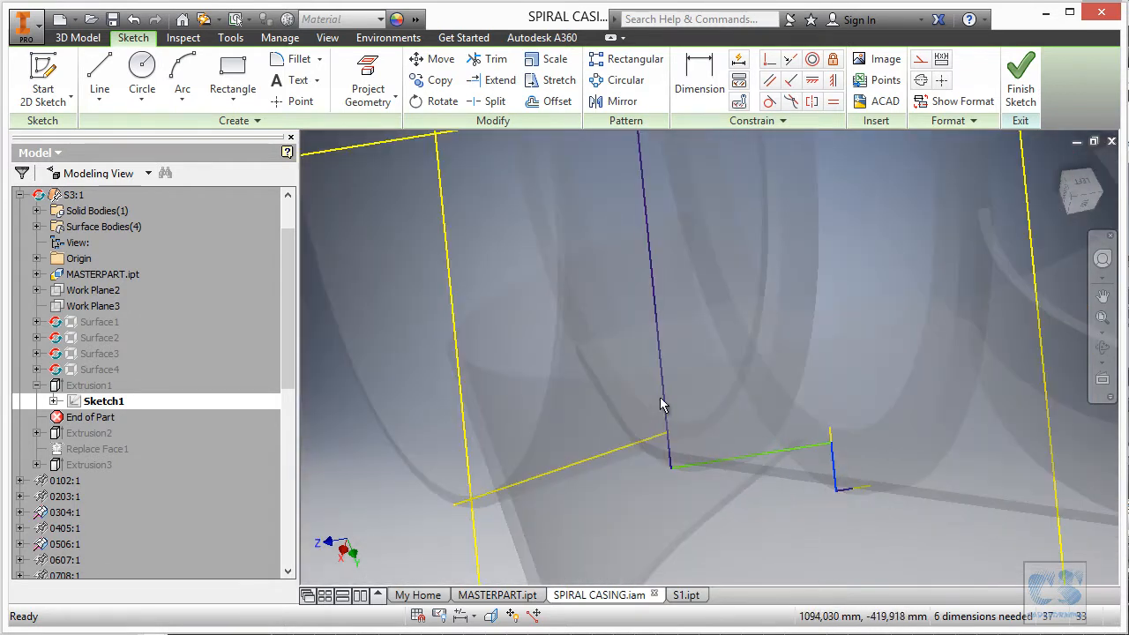
scroll(680, 524, "down", 5)
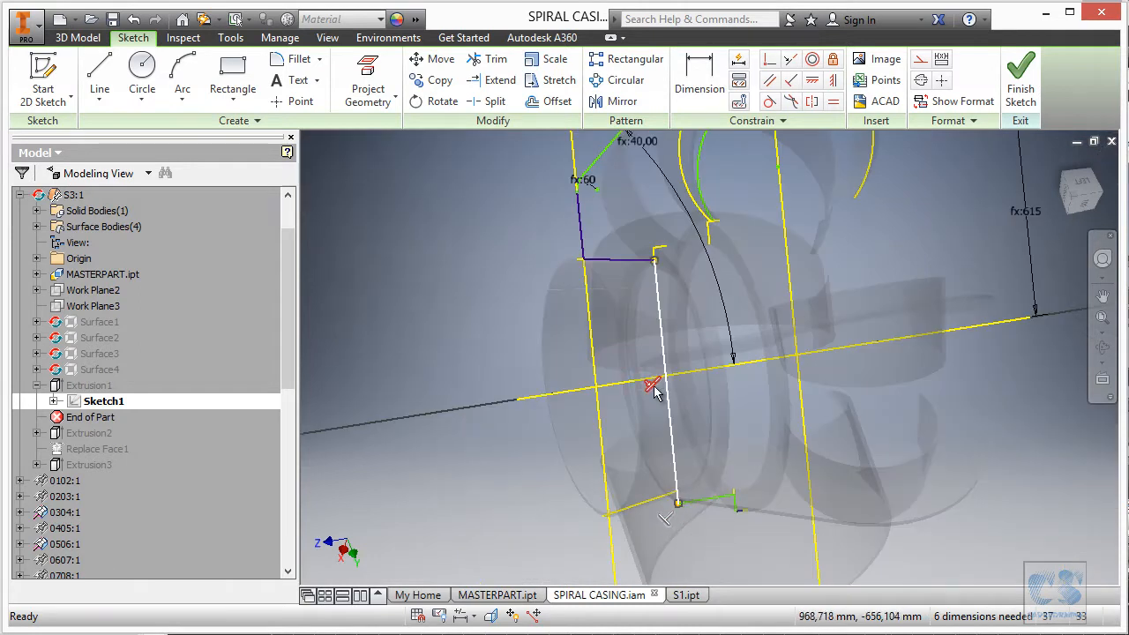
left_click(651, 386)
key("Delete")
Pull the lower line and the short lower line upward to reshape the stepped profile.
left_click_drag(711, 499, 670, 255)
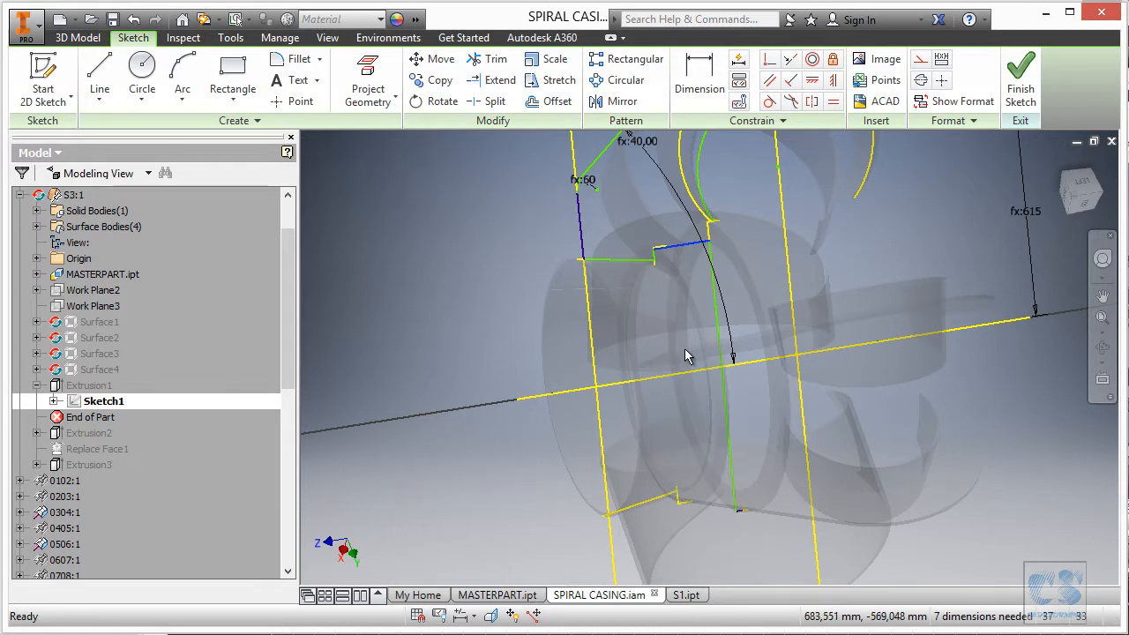
scroll(739, 530, "up", 6)
left_click(745, 474)
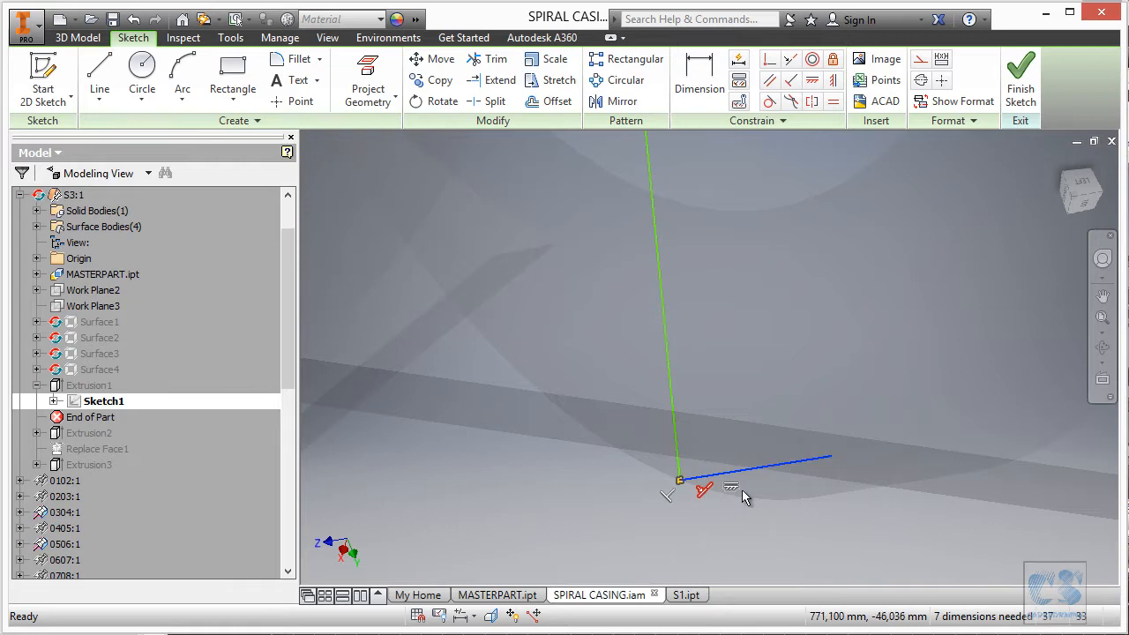
left_click_drag(770, 465, 752, 367)
left_click(675, 441)
left_click(679, 480)
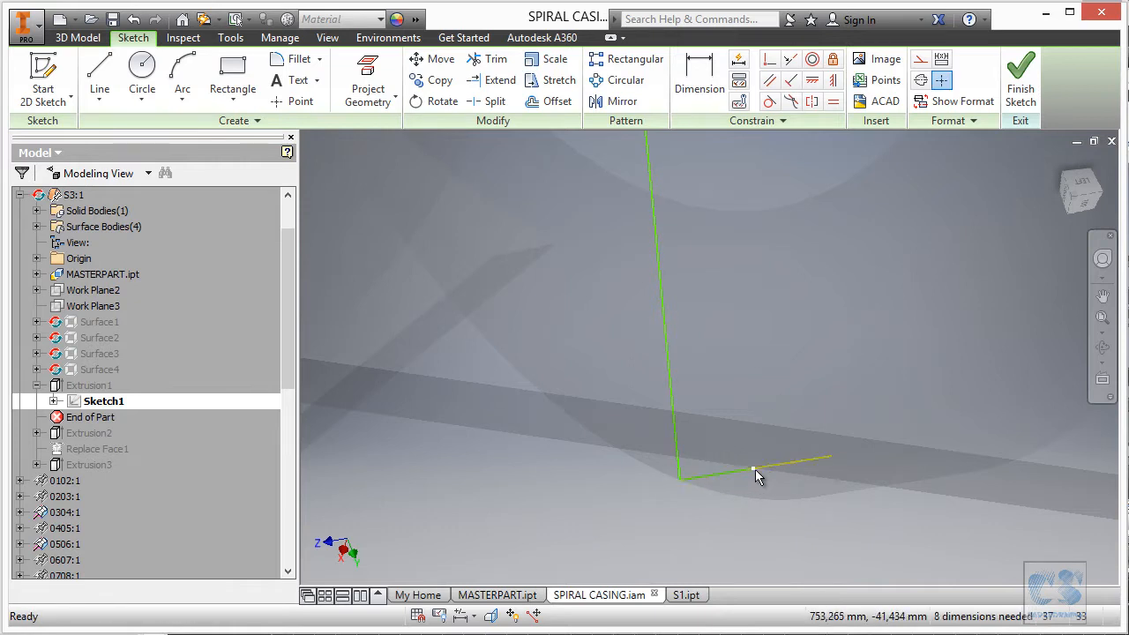
mouse_move(743, 471)
left_mouse_down()
mouse_move(722, 307)
mouse_move(695, 218)
left_mouse_up()
middle_click_drag(807, 374, 800, 480)
Move the short line higher so its end reaches the top of the green line.
scroll(781, 265, "up", 3)
middle_click_drag(778, 229, 725, 518)
scroll(700, 551, "up", 3)
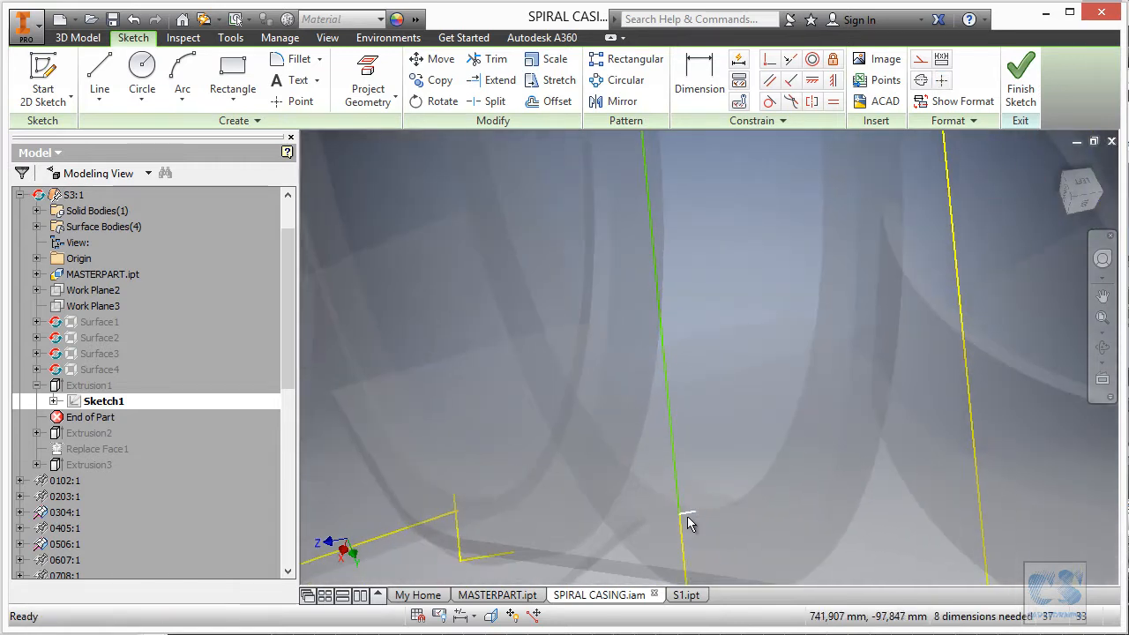
mouse_move(688, 511)
left_mouse_down()
mouse_move(673, 240)
mouse_move(692, 287)
left_mouse_up()
left_click_drag(676, 172, 674, 167)
middle_click_drag(736, 220, 726, 410)
scroll(730, 402, "up", 1)
middle_click_drag(734, 326, 725, 420)
scroll(725, 422, "up", 6)
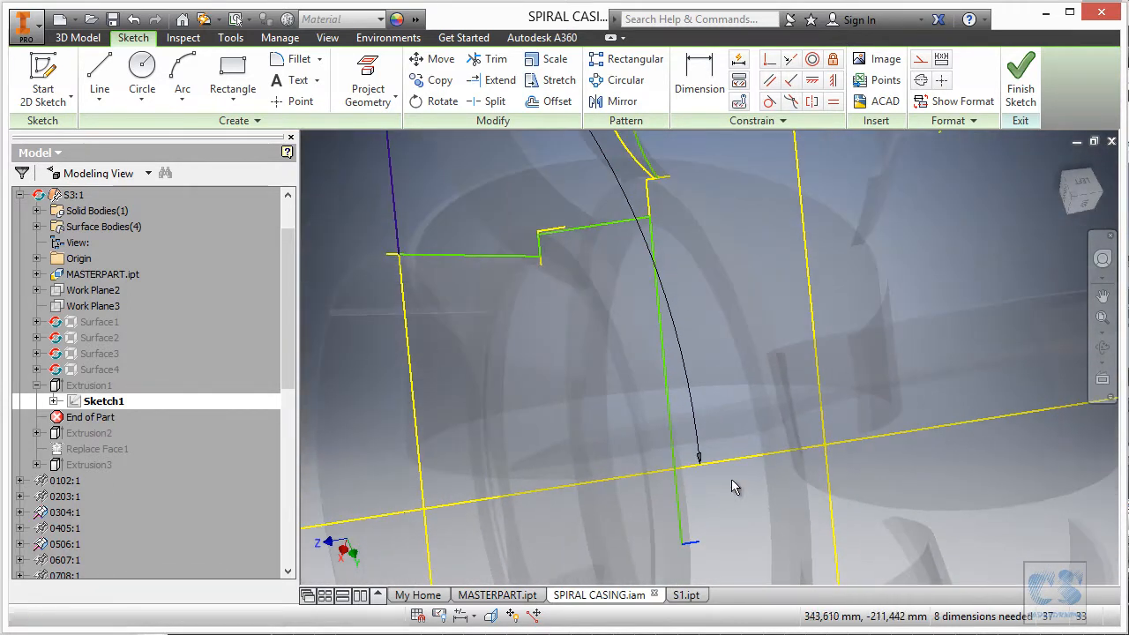
left_click_drag(692, 551, 700, 180)
scroll(761, 267, "down", 1)
scroll(671, 278, "down", 4)
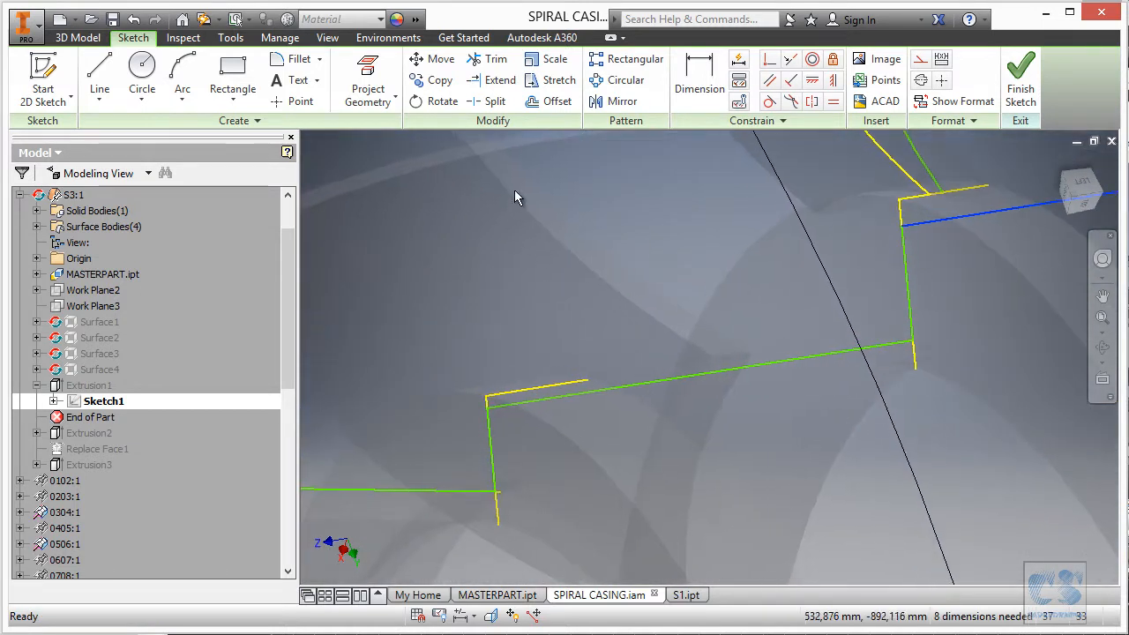
Make the short line, the vertical line, and the white line collinear with their matching lines.
left_click(493, 435)
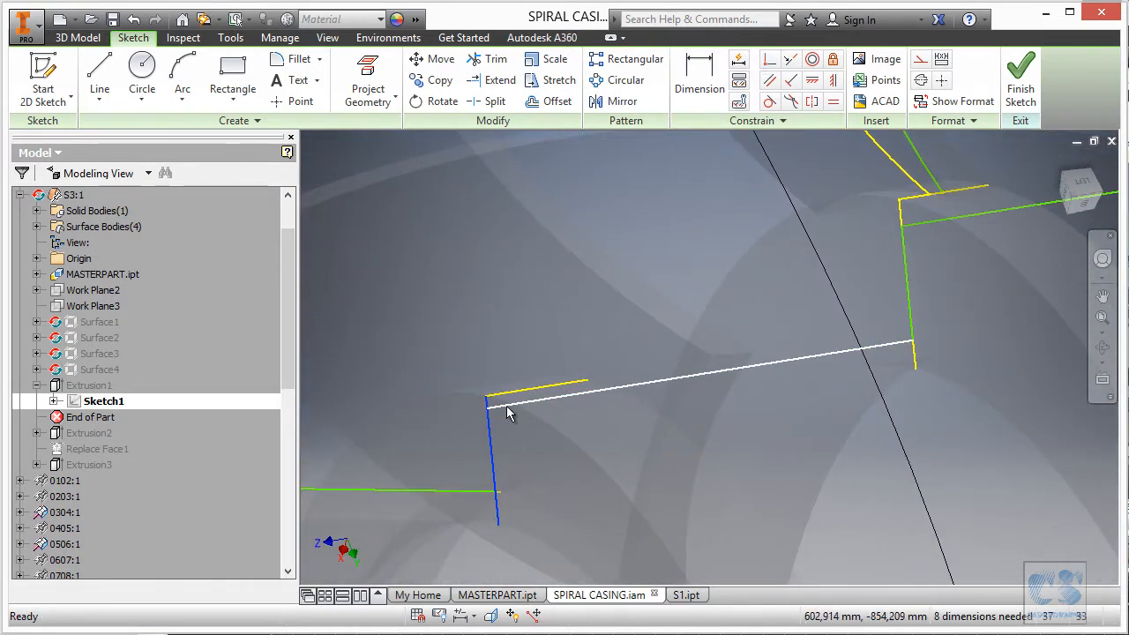
left_click(643, 314)
left_click(791, 59)
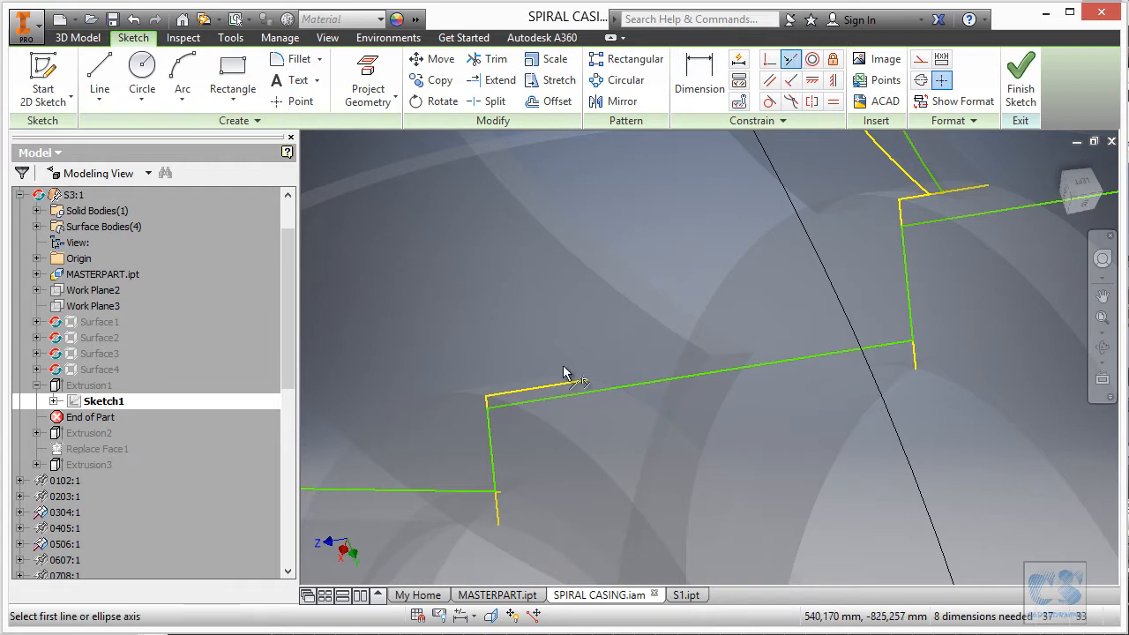
left_click(552, 397)
left_click(539, 386)
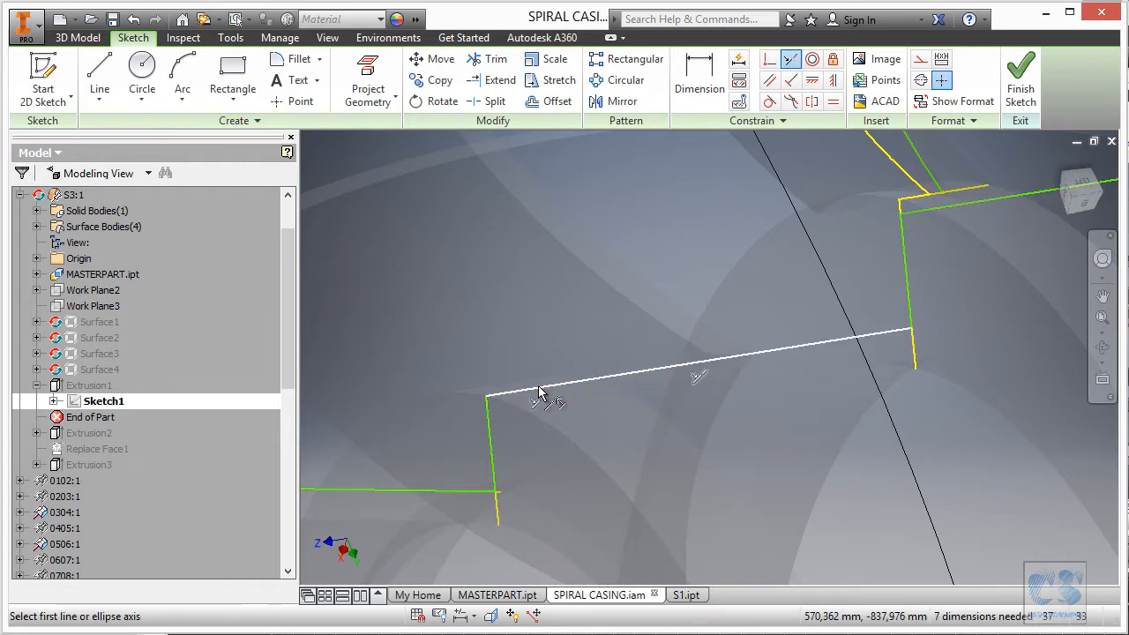
scroll(987, 330, "down", 2)
left_click(864, 344)
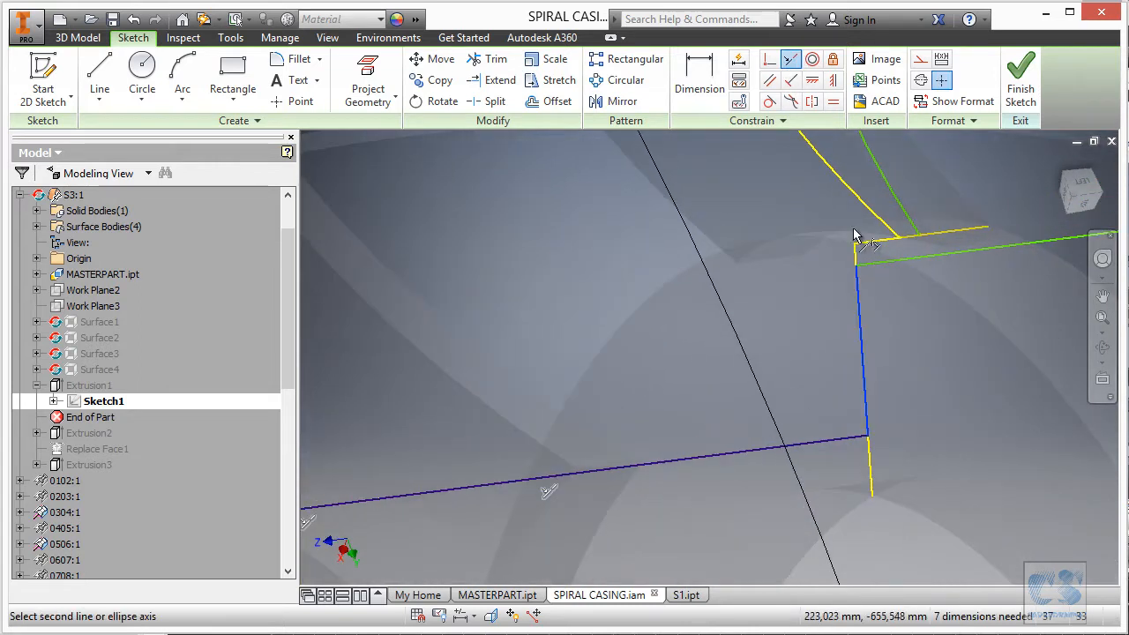
left_click(853, 255)
scroll(944, 324, "down", 2)
left_click(862, 322)
left_click(849, 291)
Move the line's end point left so it sits near the corner.
middle_click_drag(844, 345, 670, 362)
scroll(670, 362, "up", 4)
left_click_drag(885, 316, 693, 373)
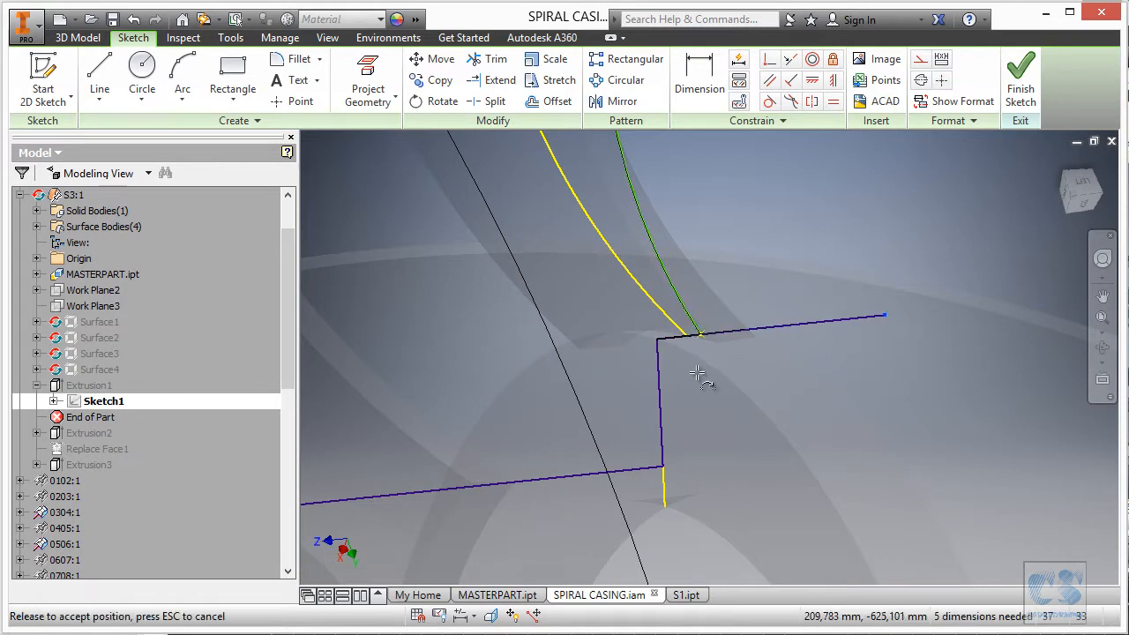
scroll(801, 353, "up", 5)
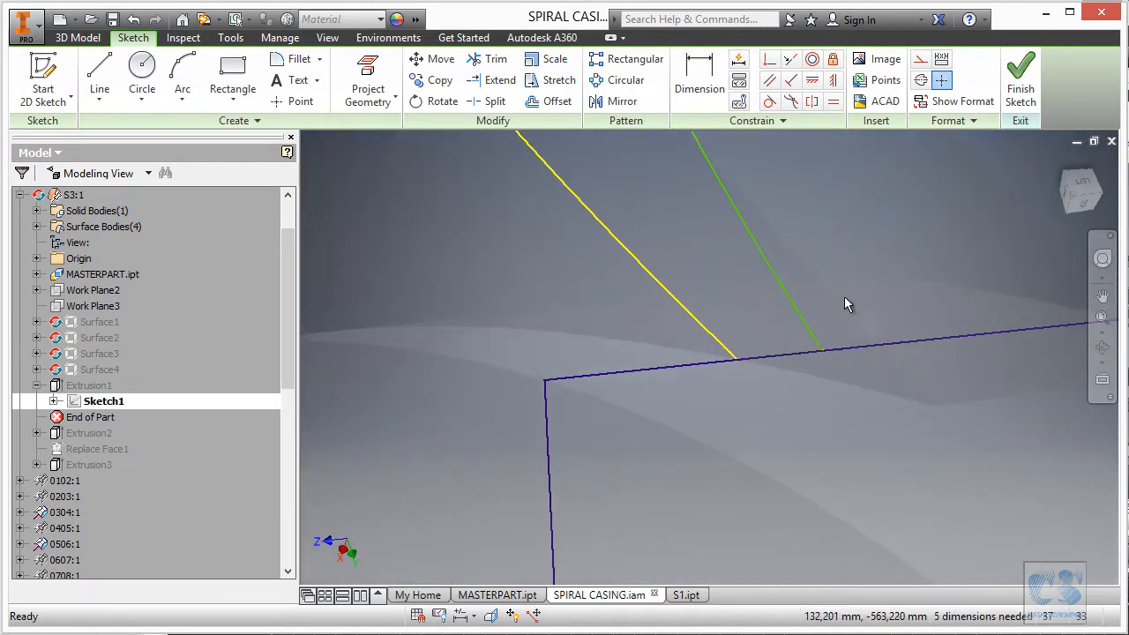
left_click_drag(820, 348, 832, 306)
scroll(842, 335, "down", 2)
left_click(763, 404)
scroll(739, 342, "down", 3)
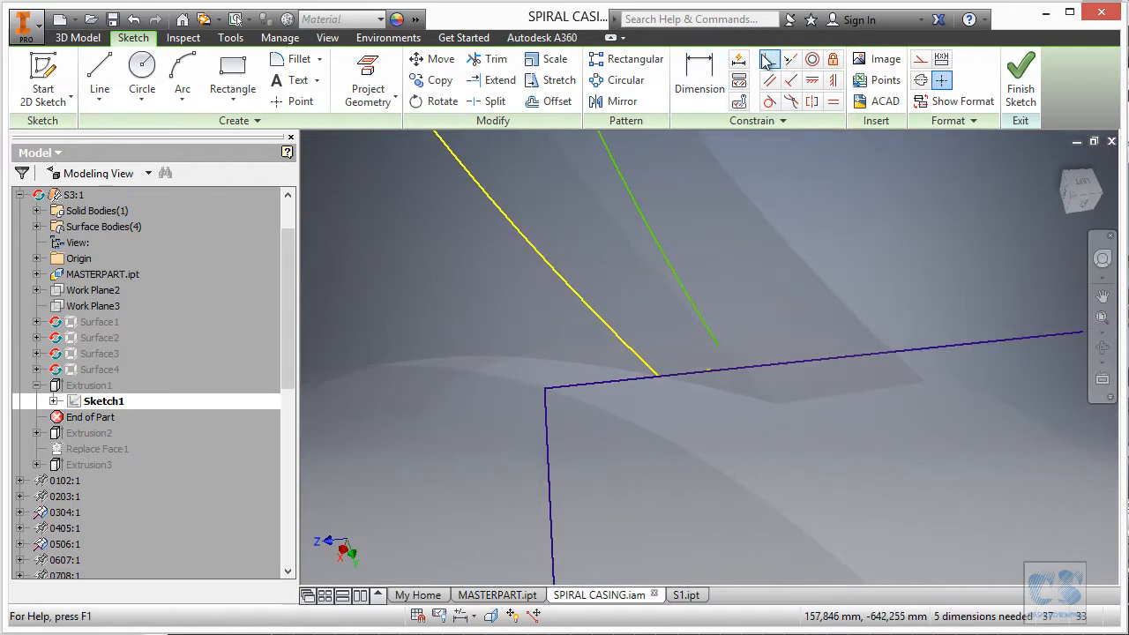
Make the green curve's endpoints coincident with the line ends.
left_click(720, 345)
scroll(904, 332, "down", 2)
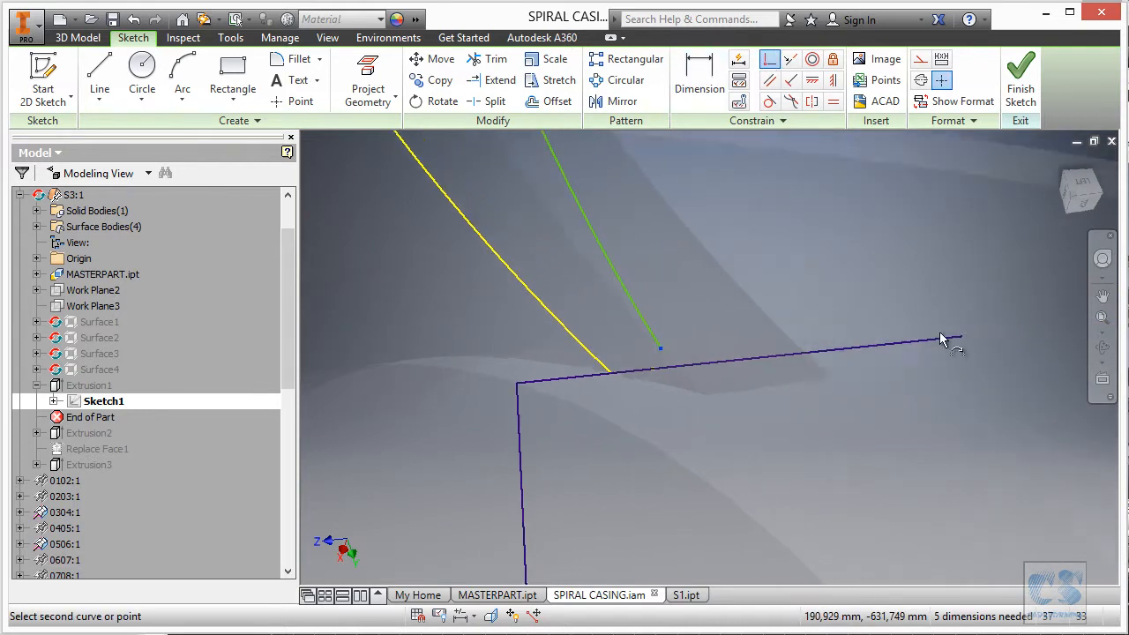
left_click(900, 337)
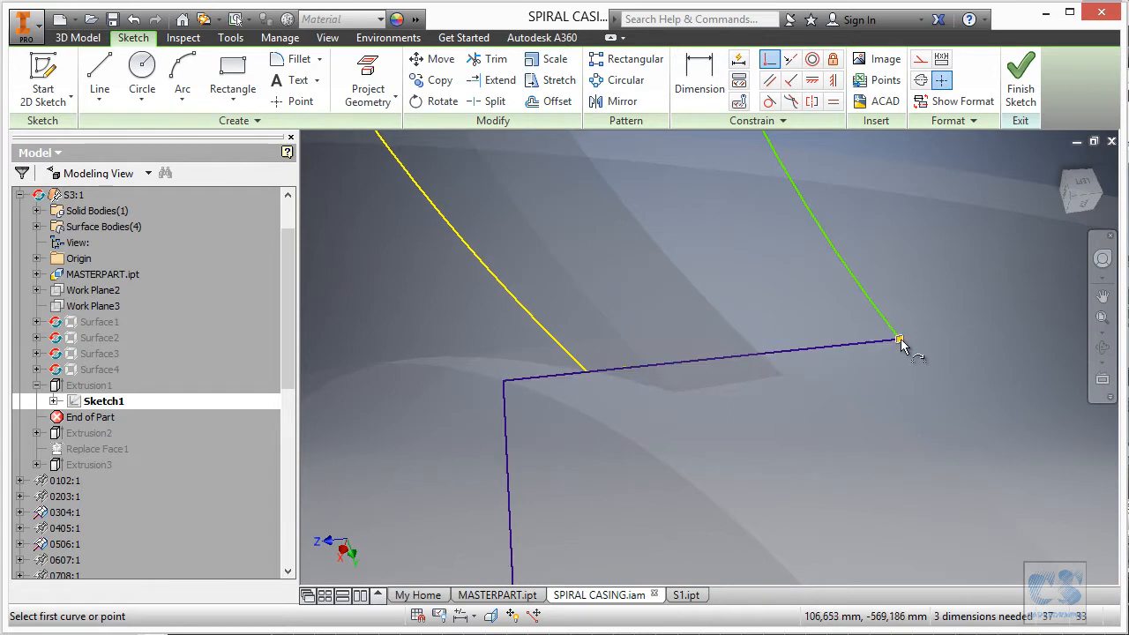
left_click(901, 338)
scroll(794, 335, "up", 5)
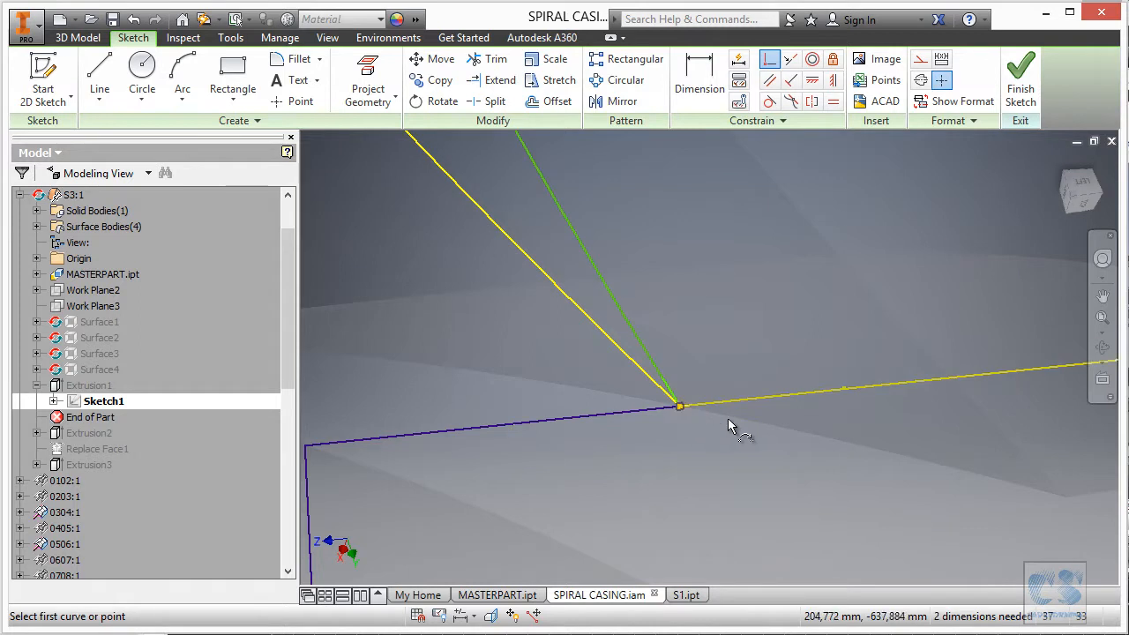
scroll(699, 410, "down", 9)
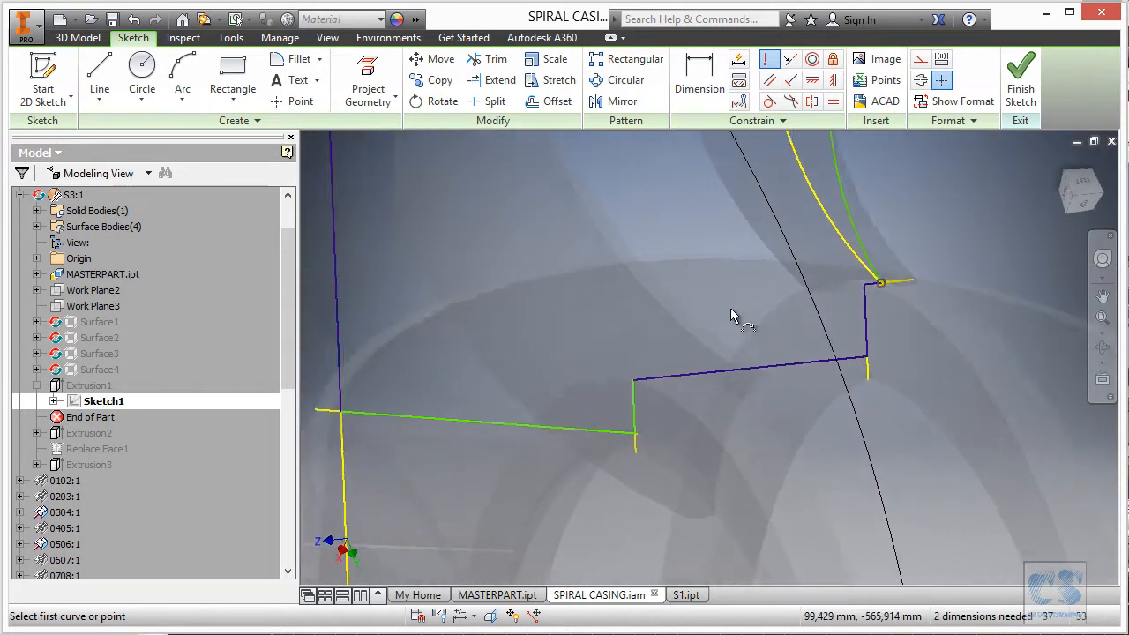
scroll(747, 308, "down", 3)
scroll(720, 310, "up", 3)
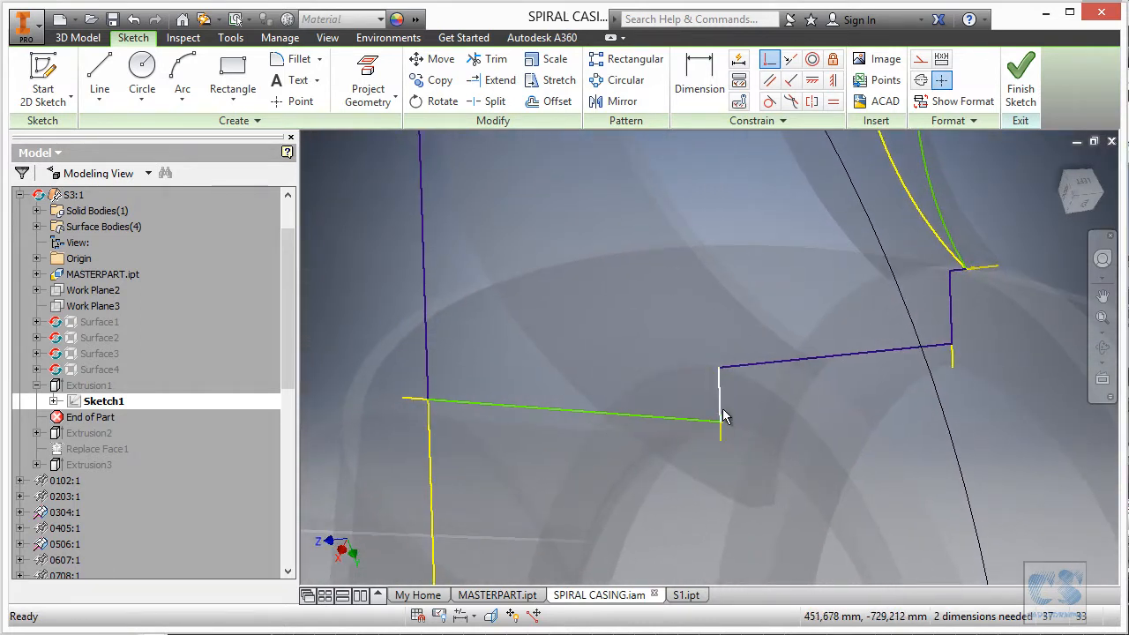
scroll(721, 416, "up", 3)
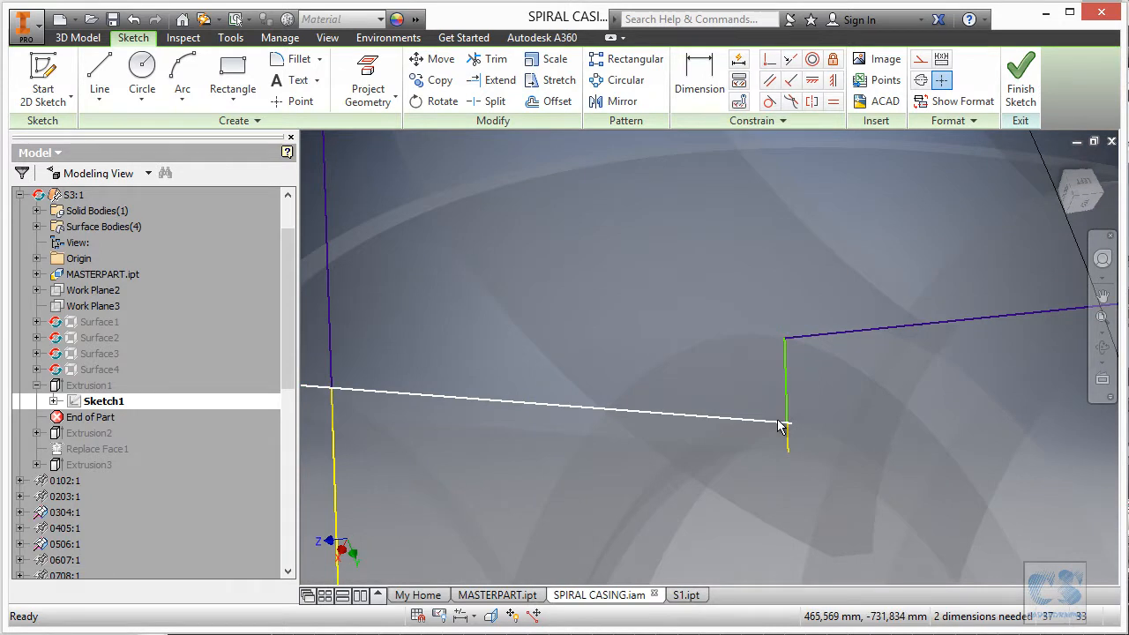
scroll(821, 396, "up", 2)
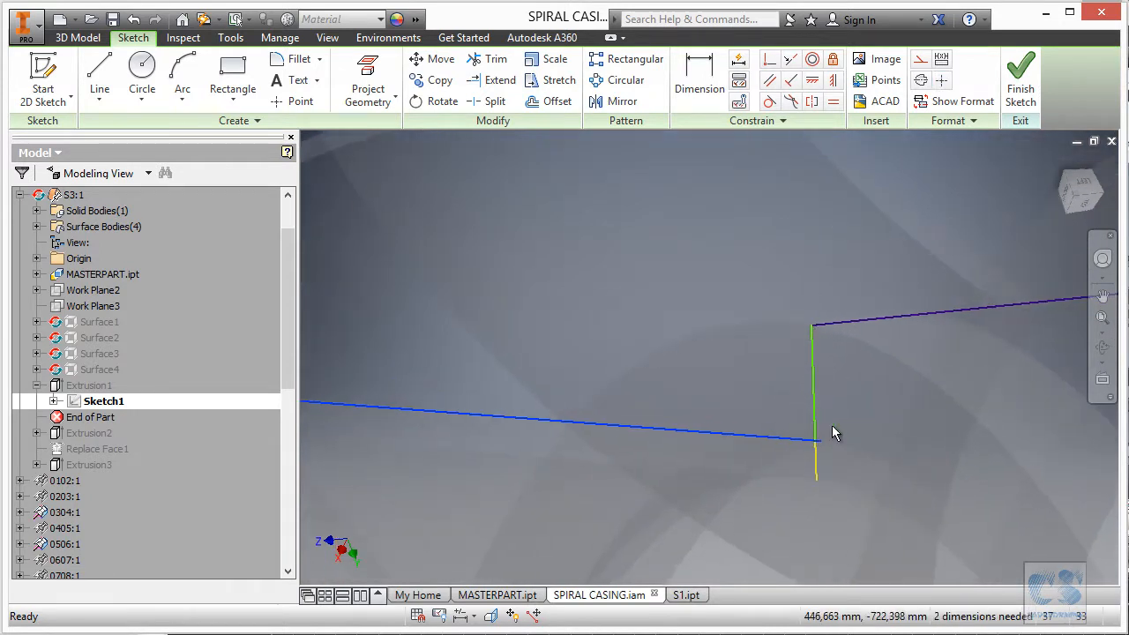
scroll(913, 435, "up", 3)
Drag the vertical step line into its new position.
left_click(916, 437)
scroll(927, 433, "up", 1)
scroll(927, 433, "up", 2)
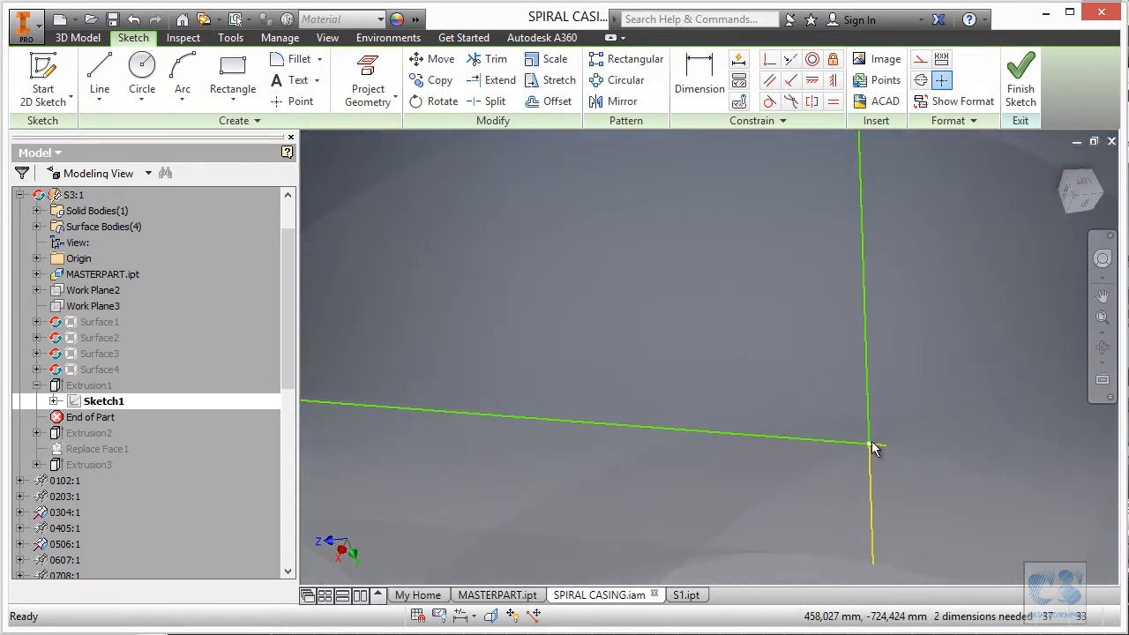
left_click_drag(873, 437, 805, 410)
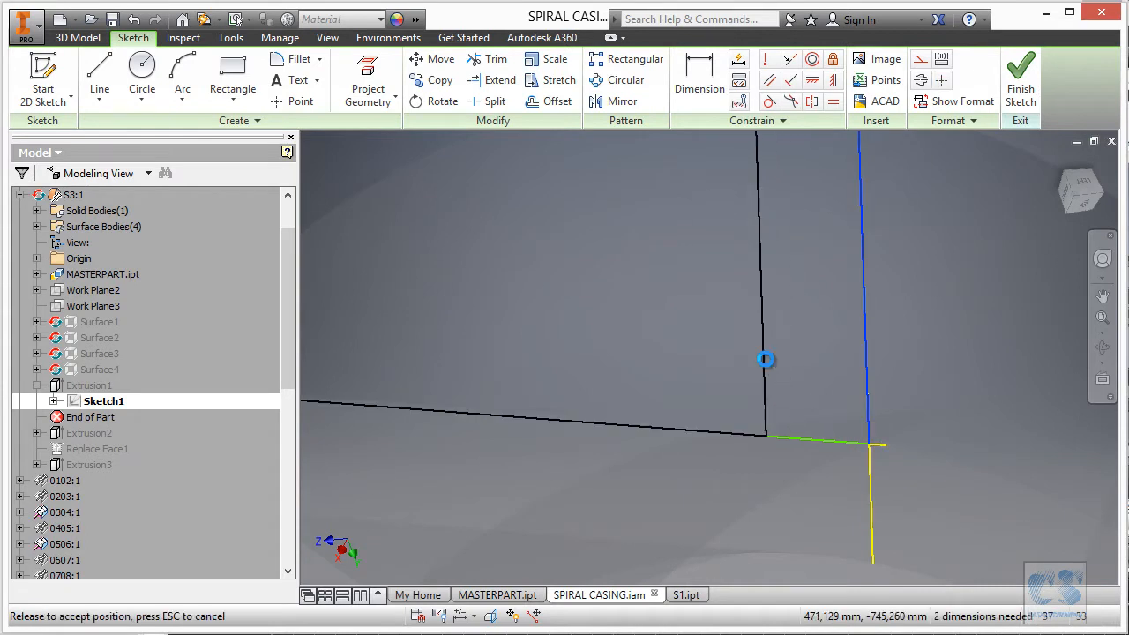
left_click_drag(767, 361, 759, 360)
scroll(819, 386, "down", 2)
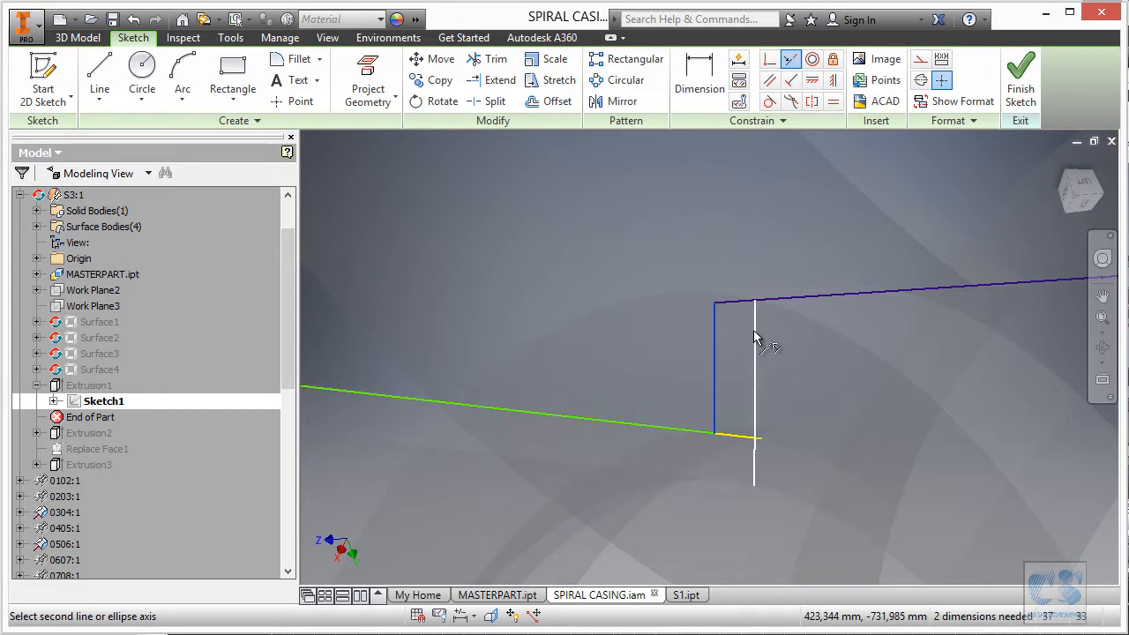
scroll(815, 358, "down", 3)
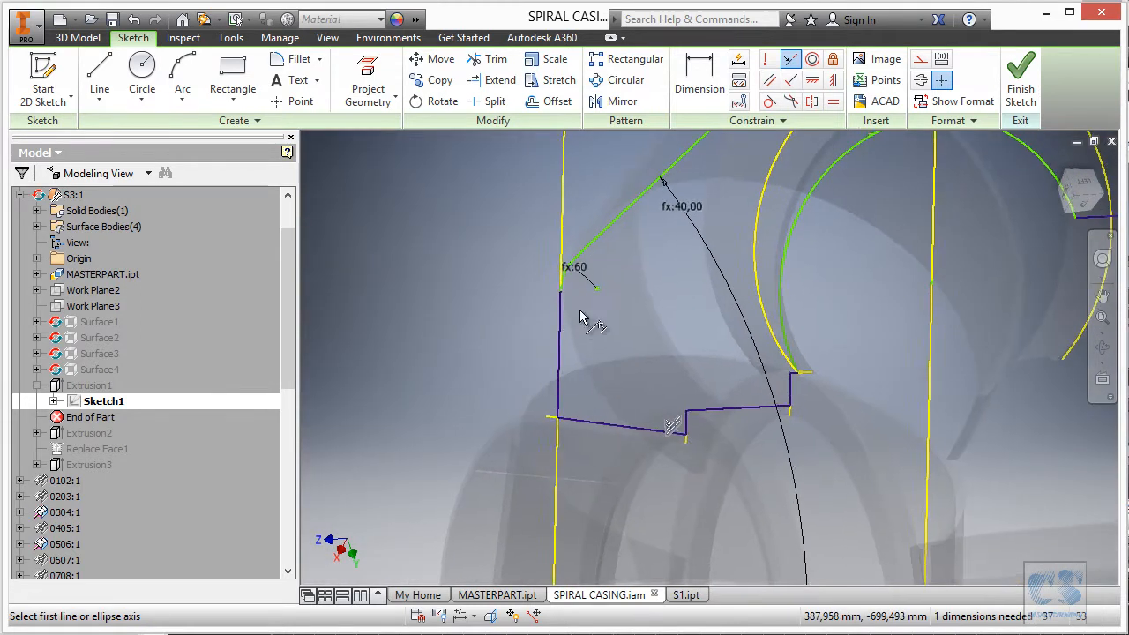
Tie the inner arc to the projected curve so Sketch1 reads Fully Constrained, then finish it.
scroll(731, 365, "up", 2)
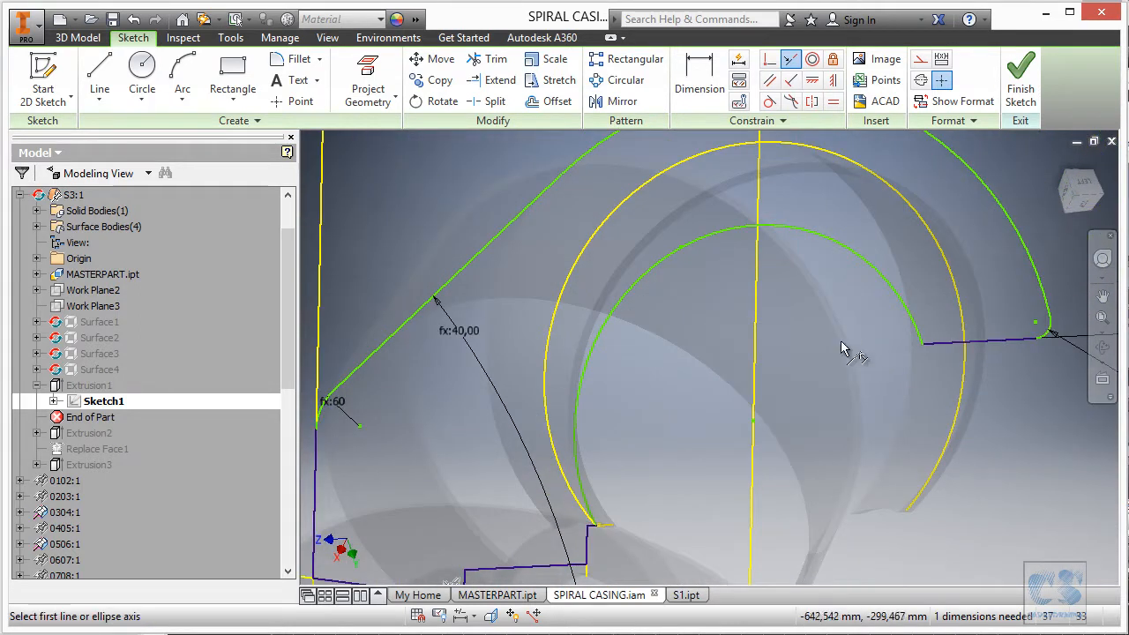
left_click(965, 368)
mouse_move(750, 312)
middle_mouse_down("shift")
mouse_move(720, 287)
mouse_move(744, 263)
mouse_move(706, 261)
mouse_move(762, 261)
mouse_move(782, 282)
mouse_move(738, 283)
mouse_move(867, 259)
mouse_move(862, 238)
mouse_move(874, 250)
mouse_move(877, 217)
mouse_move(837, 277)
mouse_move(777, 285)
mouse_move(855, 261)
mouse_move(807, 275)
mouse_move(820, 301)
middle_mouse_up("shift")
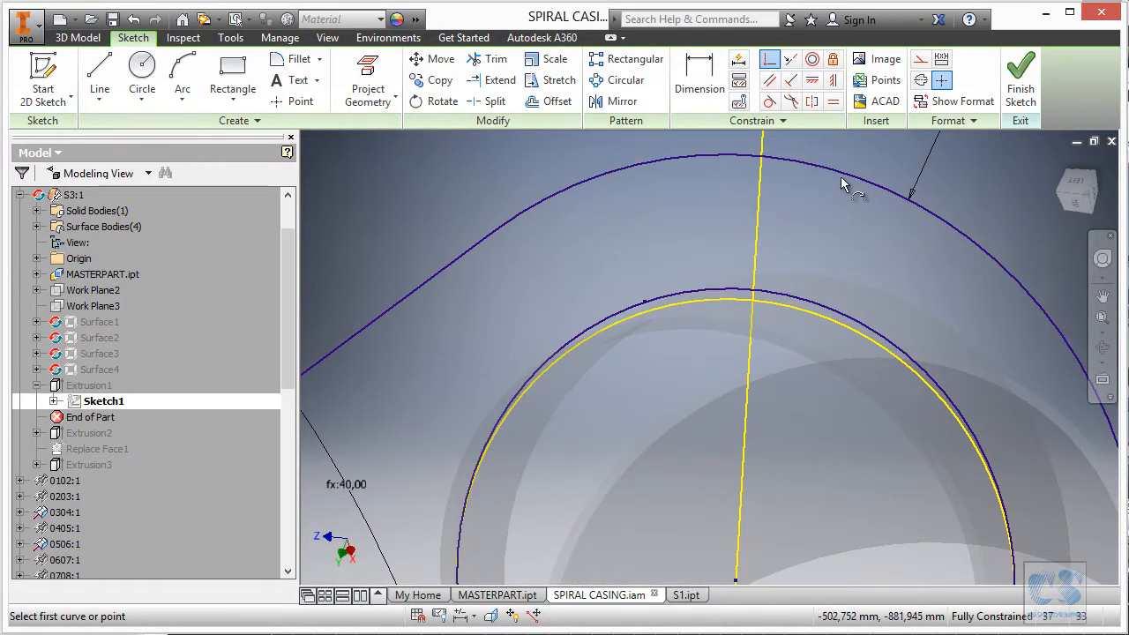
middle_click_drag(818, 317, 789, 325, "shift")
scroll(790, 333, "up", 5)
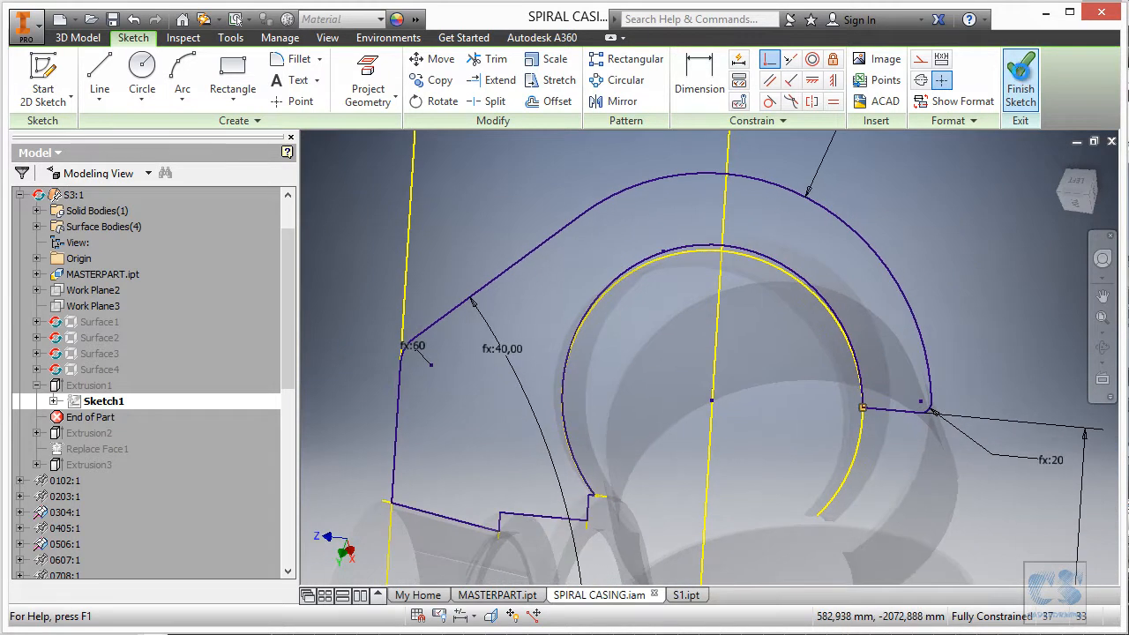
left_click(1020, 79)
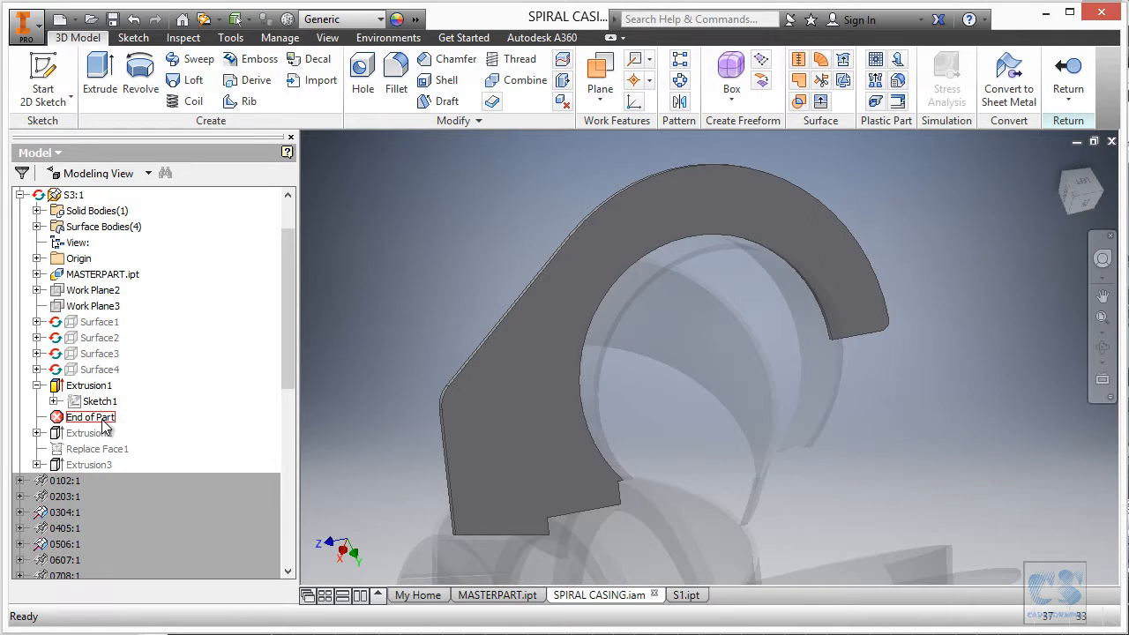
Move the End of Part marker below Extrusion2 and expand Extrusion2 to list Sketch3.
left_click_drag(104, 427, 131, 429)
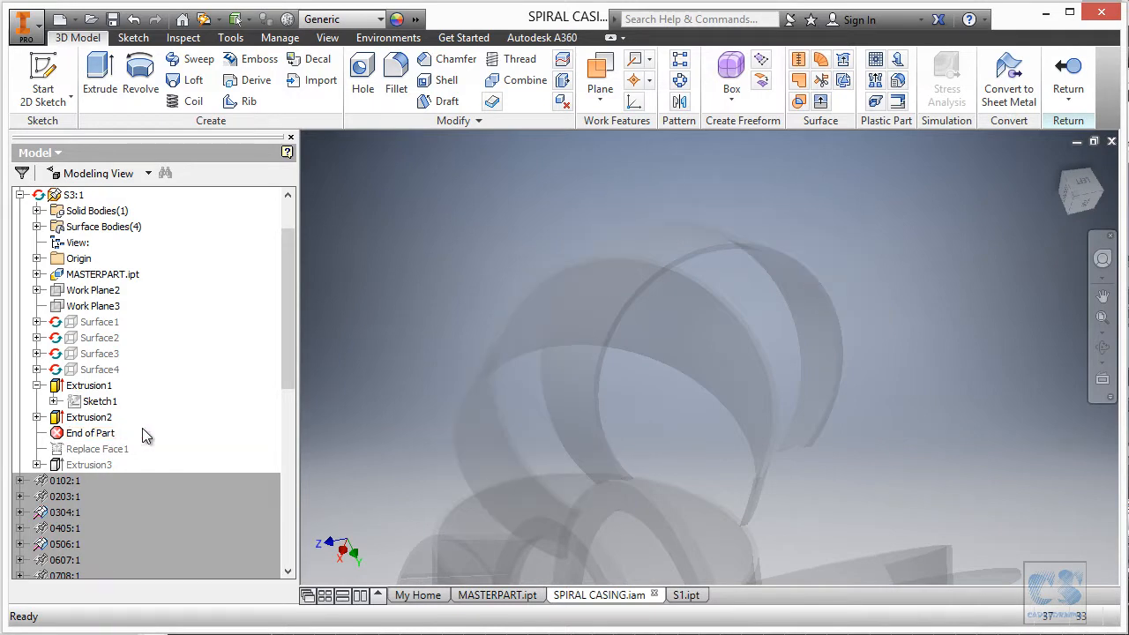
scroll(154, 433, "up", 5)
middle_click_drag(566, 419, 401, 419, "shift")
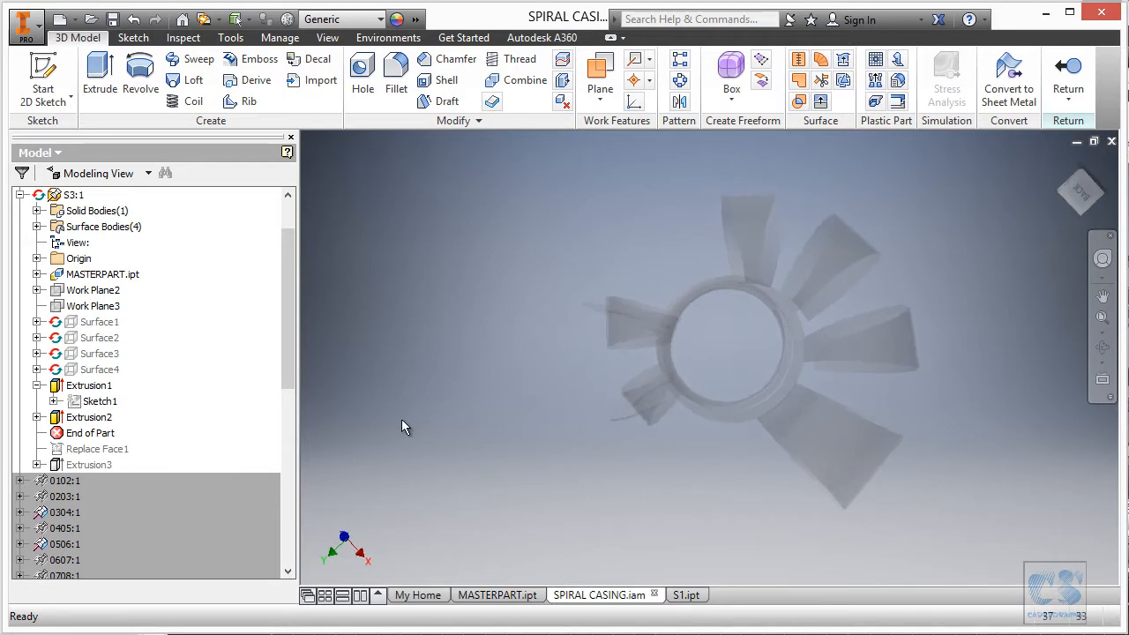
left_click(37, 417)
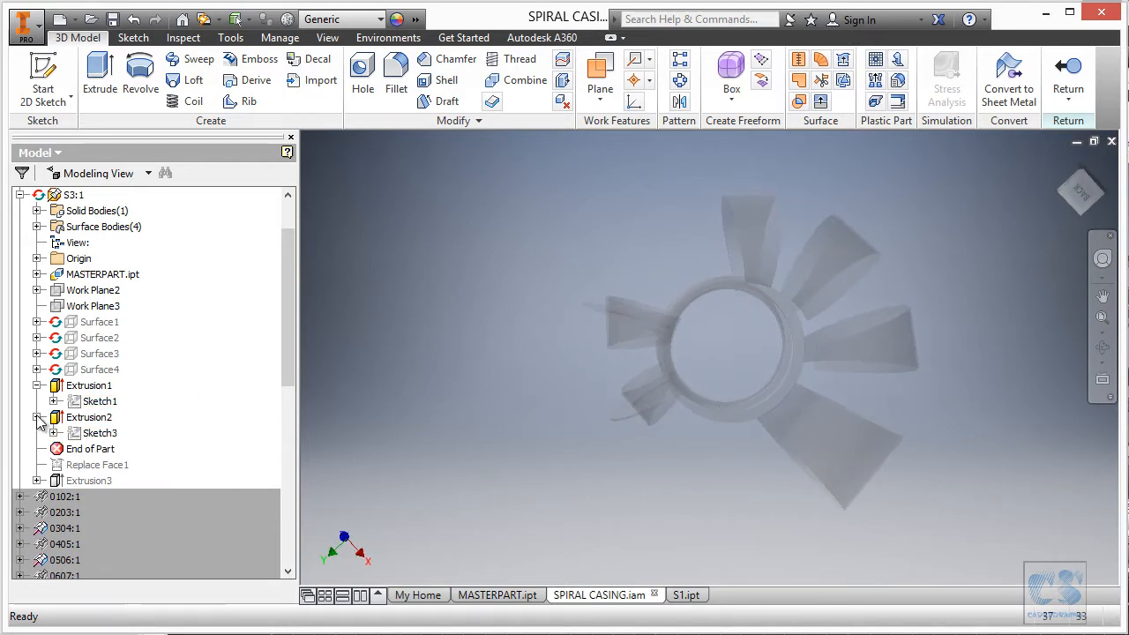
Trim Sketch3's corner line back to the yellow edge, finish the sketch, then select Extrusion2.
double_click(97, 433)
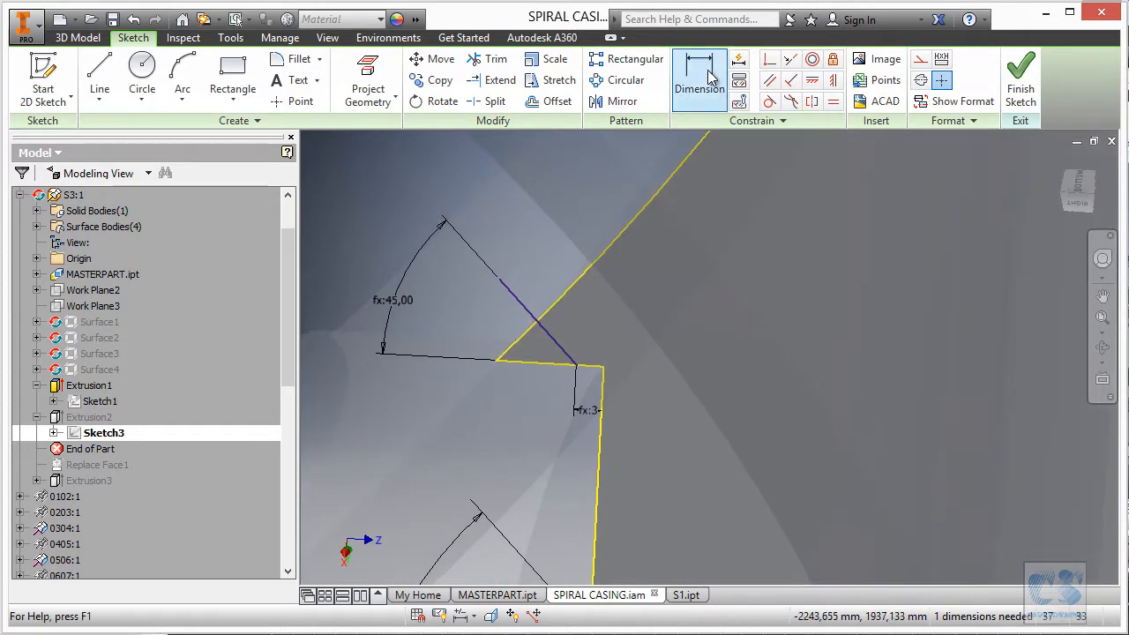
left_click_drag(521, 264, 509, 315)
scroll(599, 226, "up", 2)
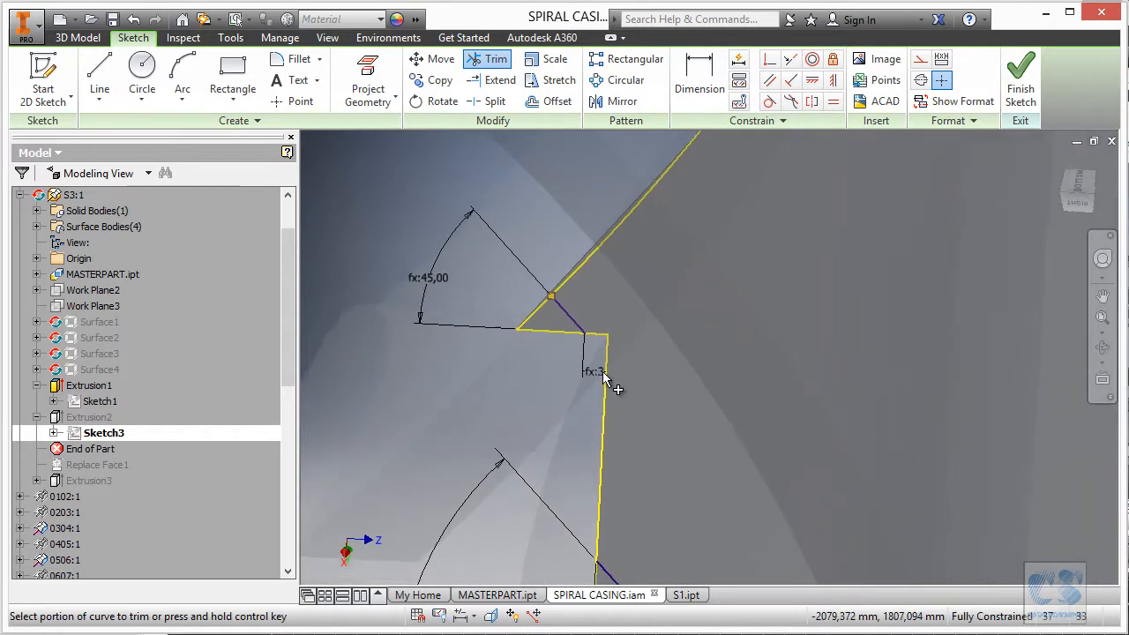
scroll(597, 381, "up", 3)
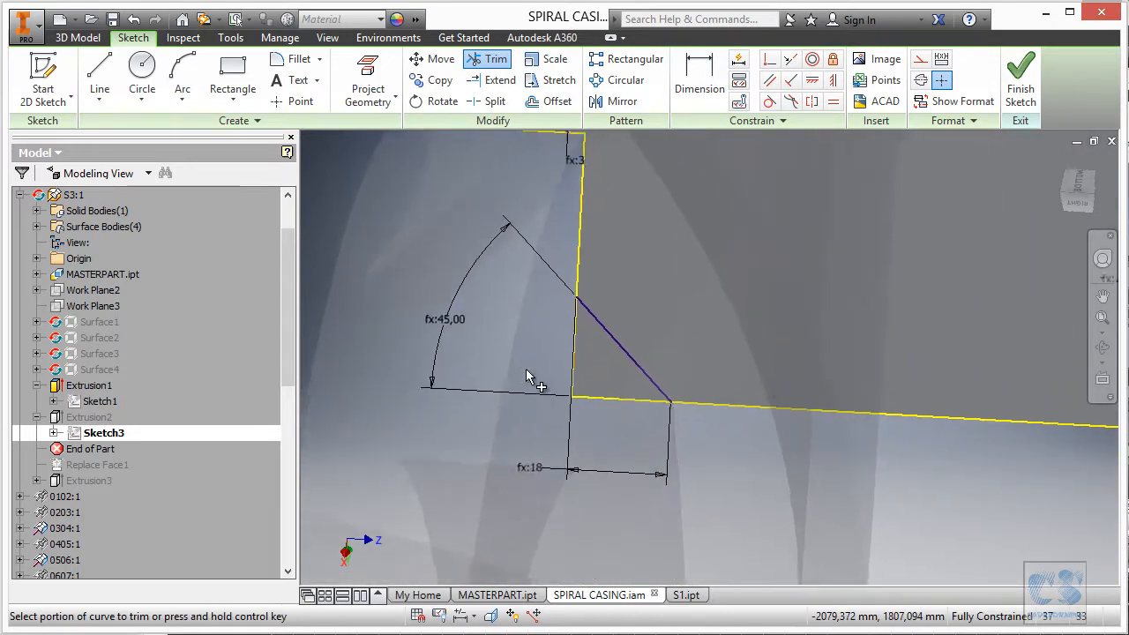
scroll(526, 373, "up", 3)
scroll(751, 414, "down", 5)
scroll(780, 467, "up", 8)
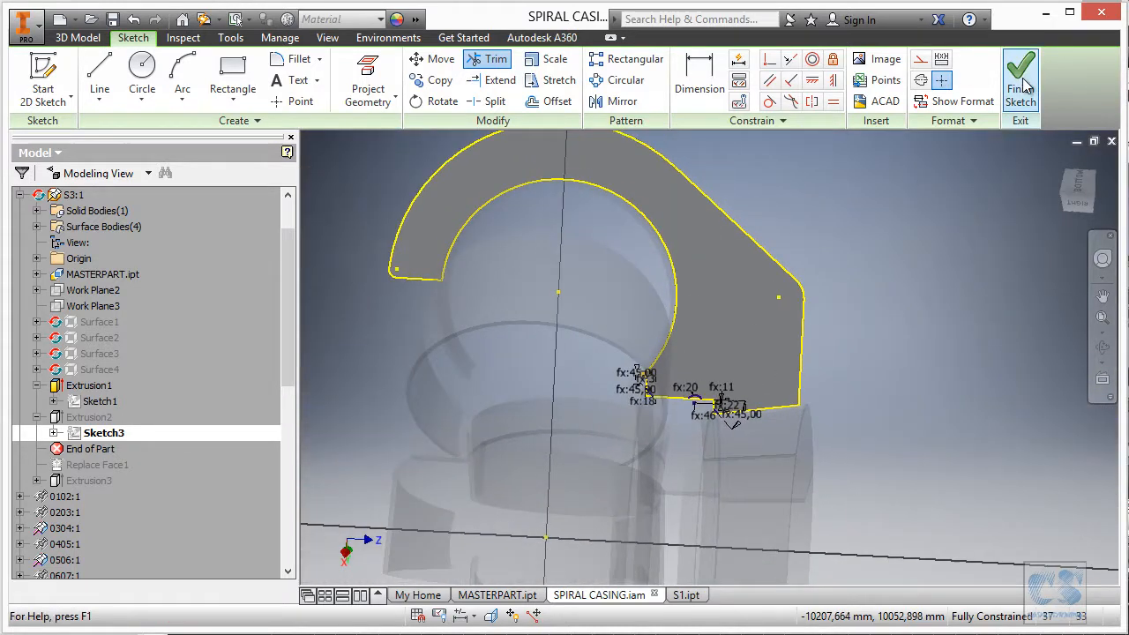
left_click(1024, 80)
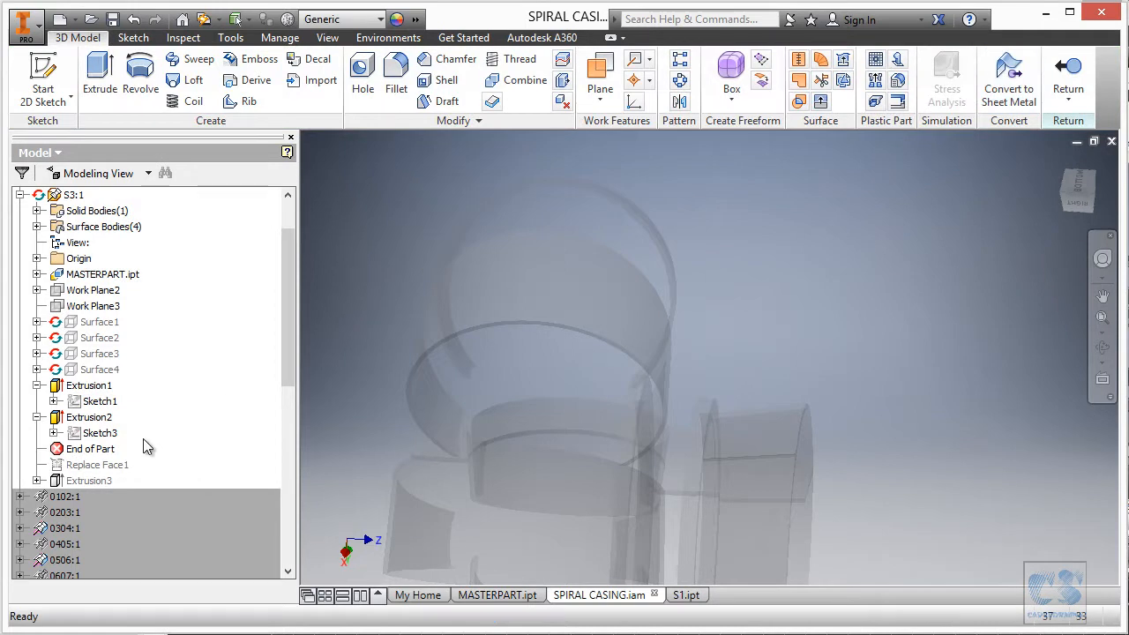
left_click(94, 418)
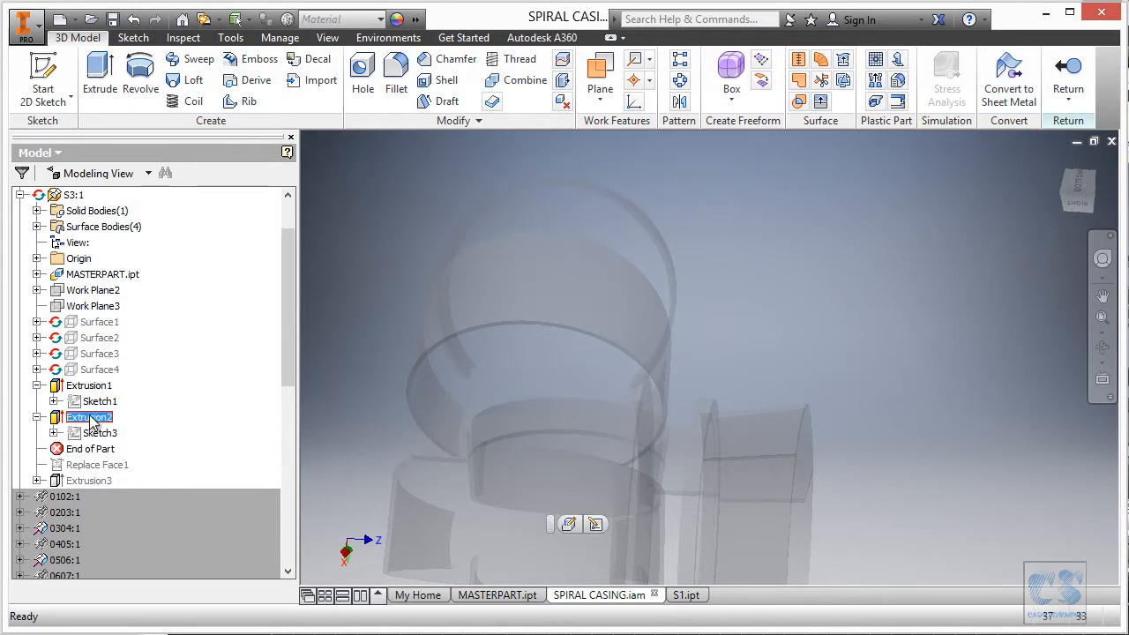
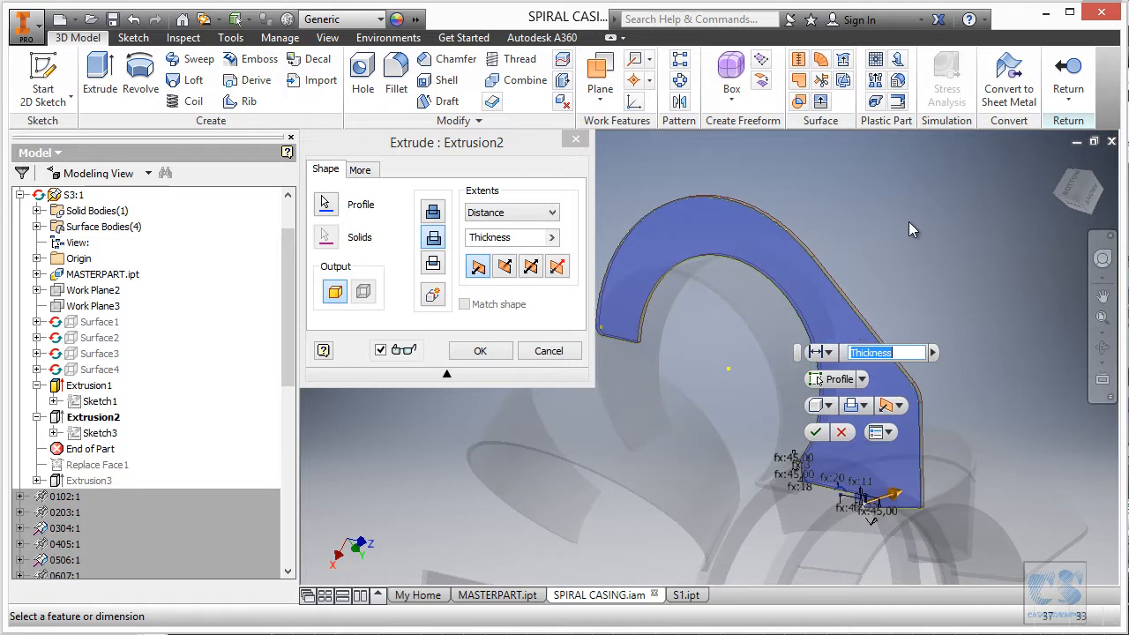
Re-pick Extrusion2's profile as the stiffener outline with its small notch regions, then apply it.
left_click(327, 205)
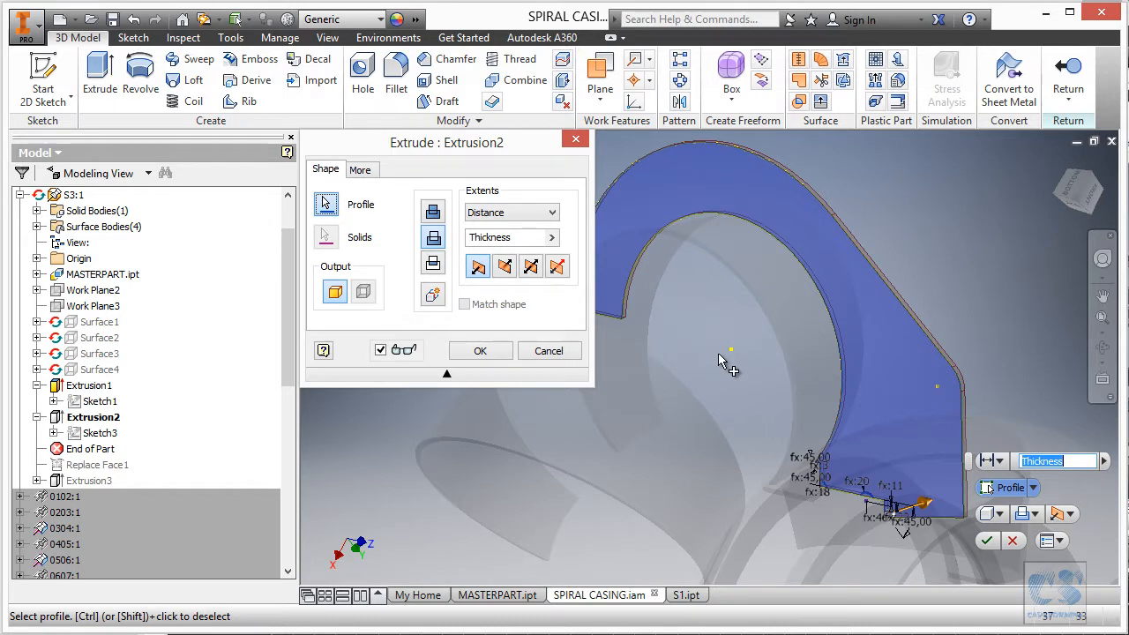
left_click(864, 329)
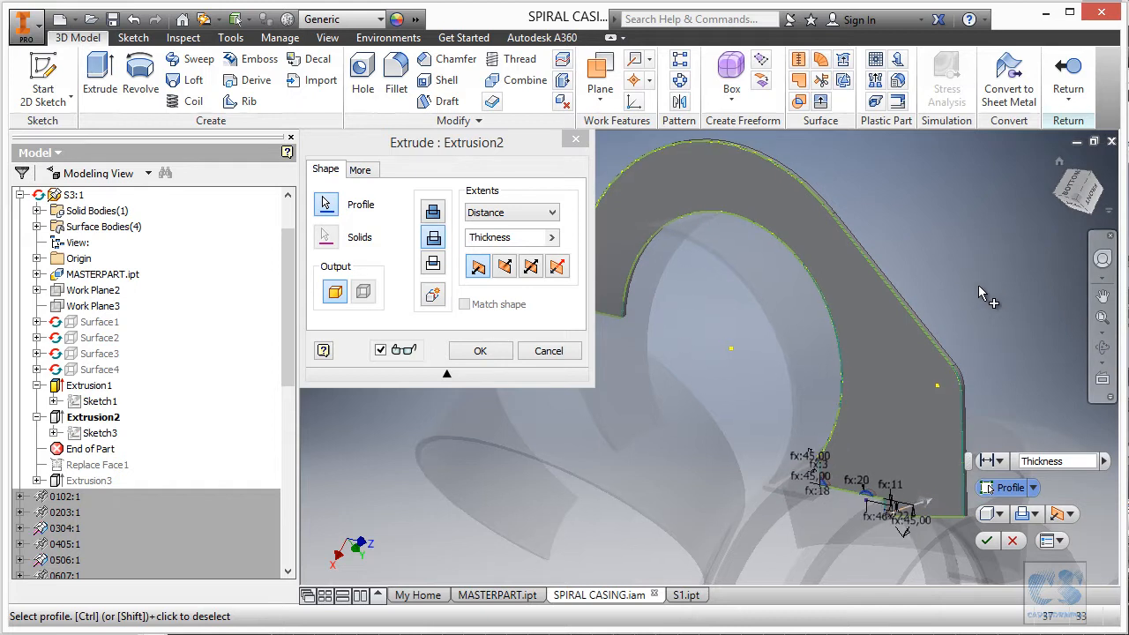
scroll(987, 298, "up", 8)
middle_click_drag(713, 168, 702, 259)
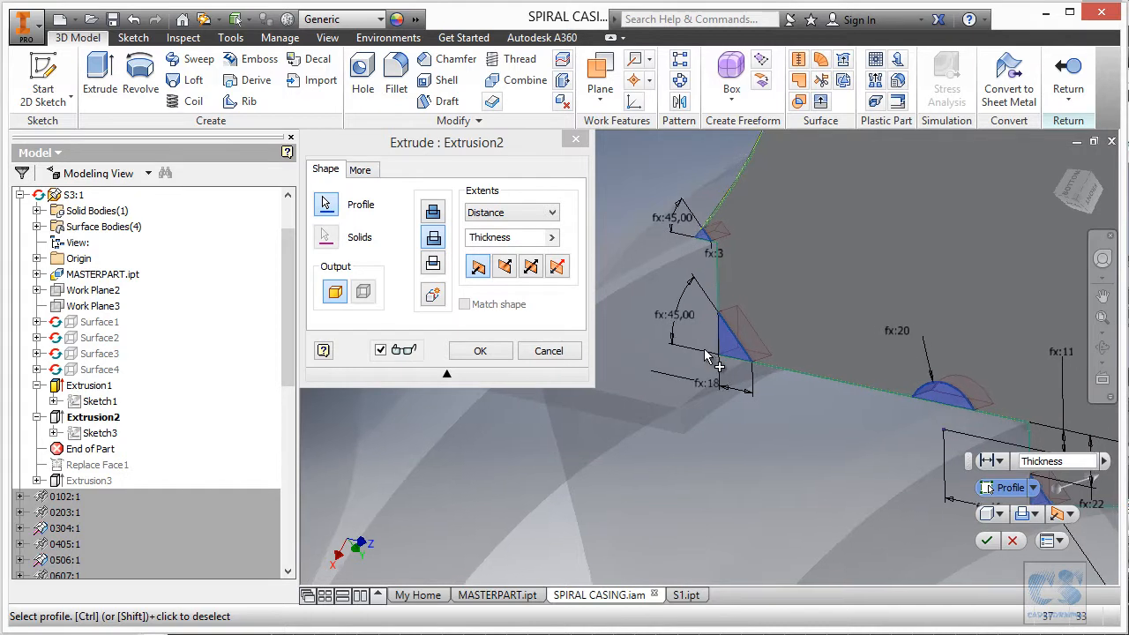
scroll(826, 404, "down", 2)
middle_click_drag(922, 449, 831, 413)
scroll(899, 452, "down", 1)
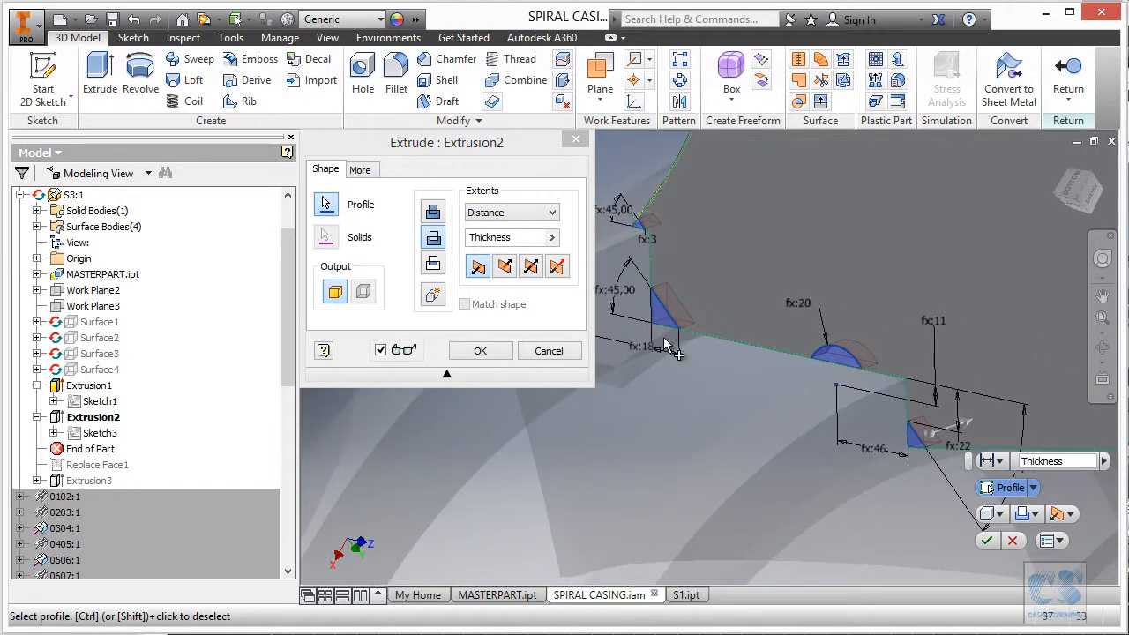
middle_click_drag(641, 353, 705, 409)
scroll(700, 410, "down", 1)
scroll(705, 410, "down", 1)
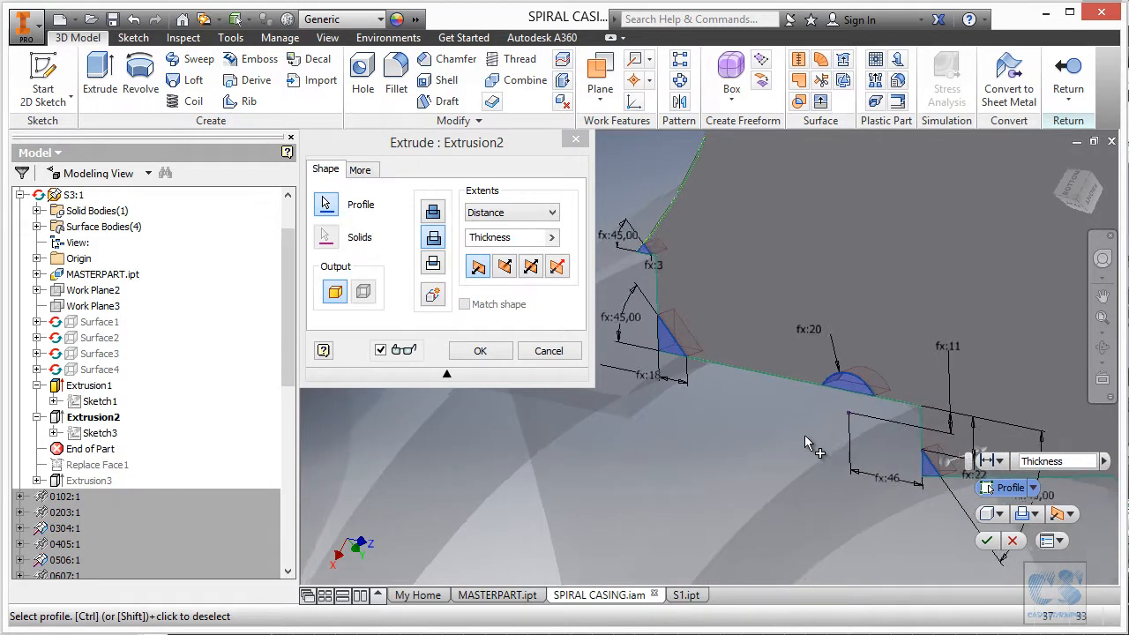
scroll(812, 446, "down", 3)
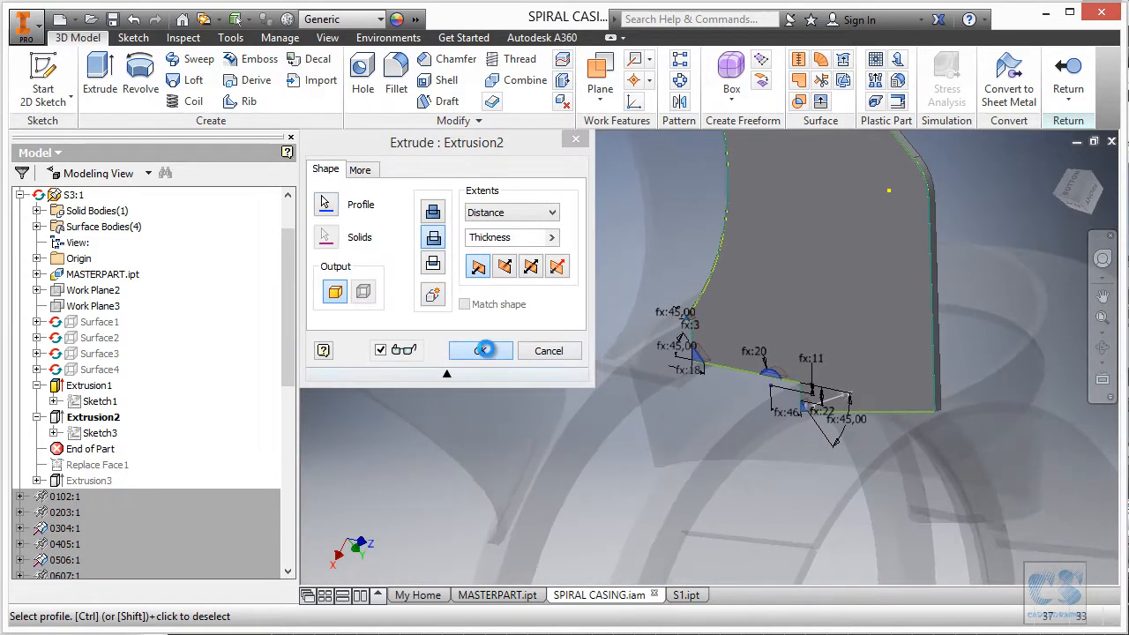
left_click(481, 351)
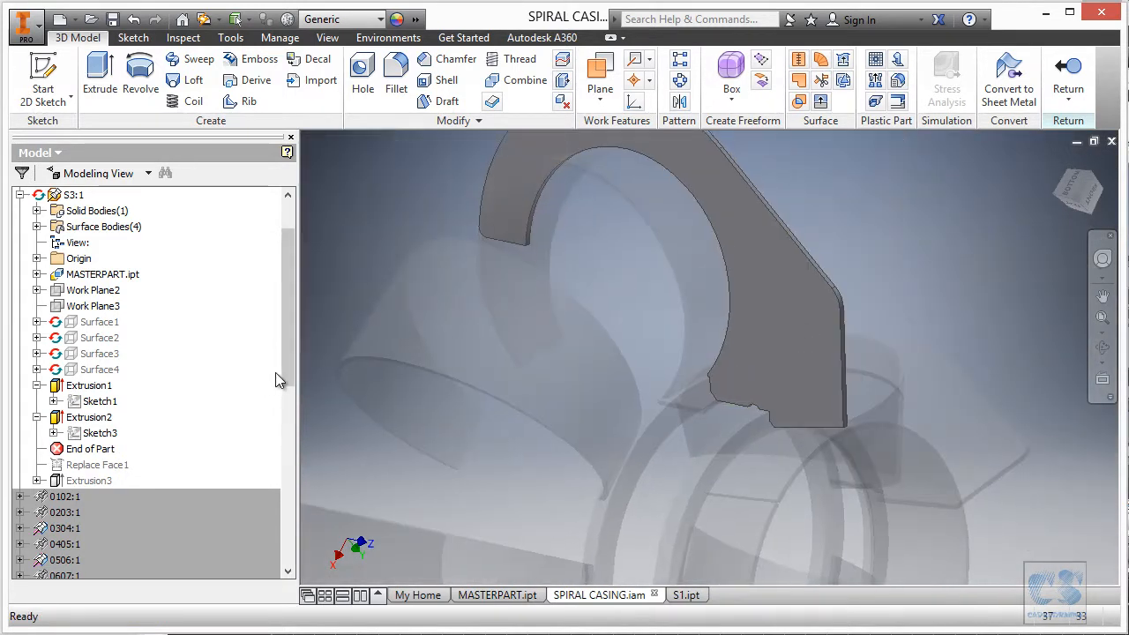
Roll the End of Part marker below Replace Face1 and accept the reorder warning.
left_click_drag(282, 371, 282, 384)
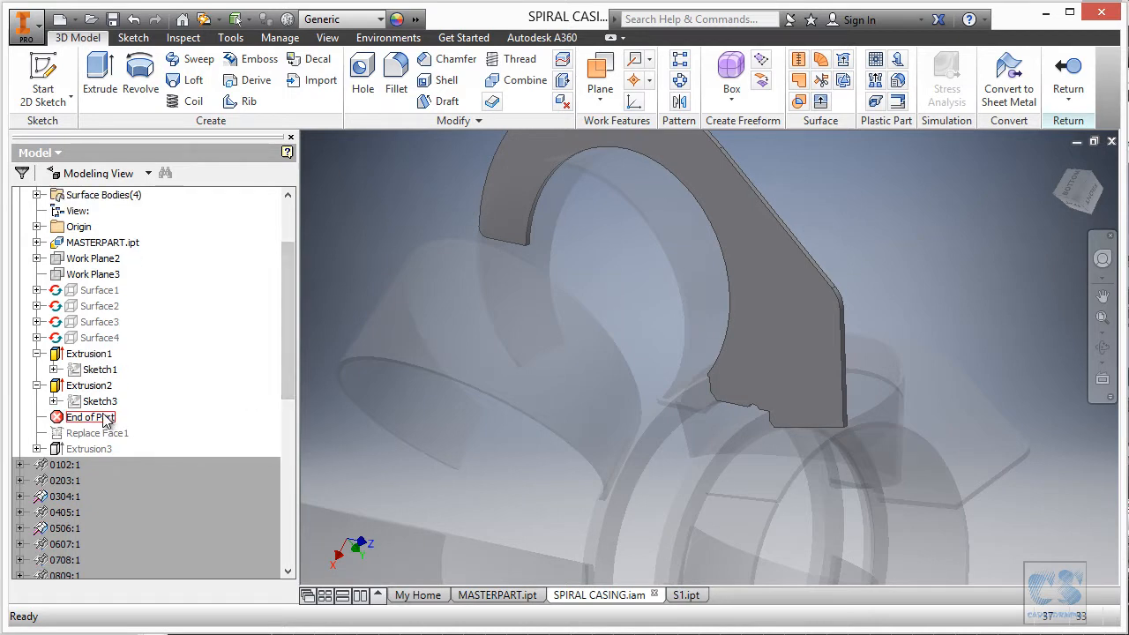
left_click_drag(104, 434, 113, 436)
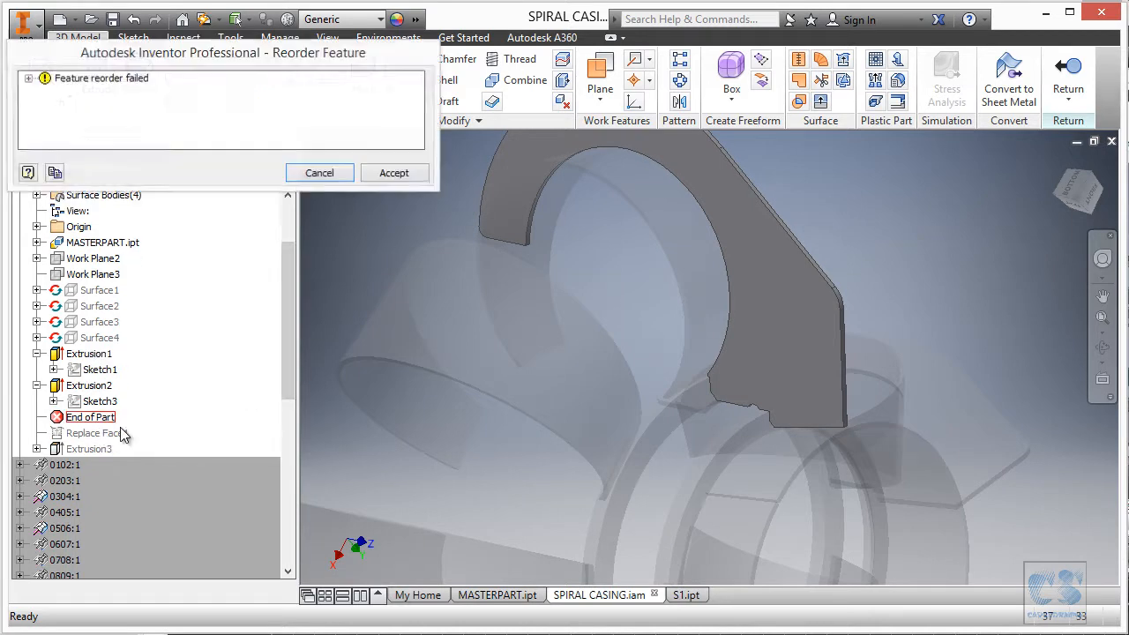
left_click(396, 174)
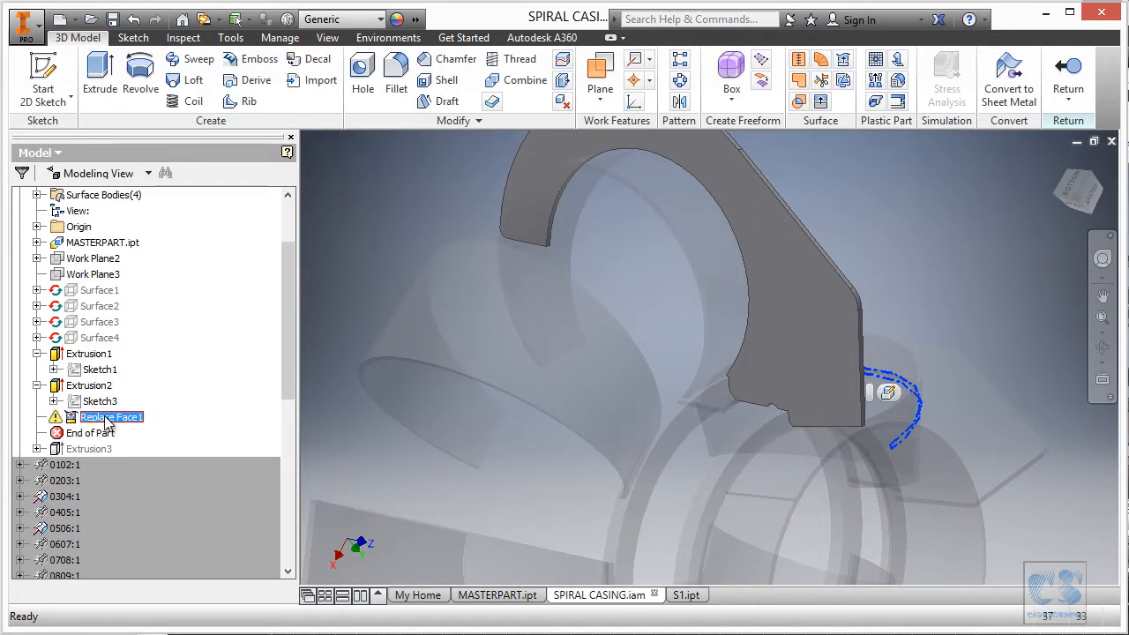
Redefine Replace Face1 using the existing cylindrical casing face.
left_click(886, 388)
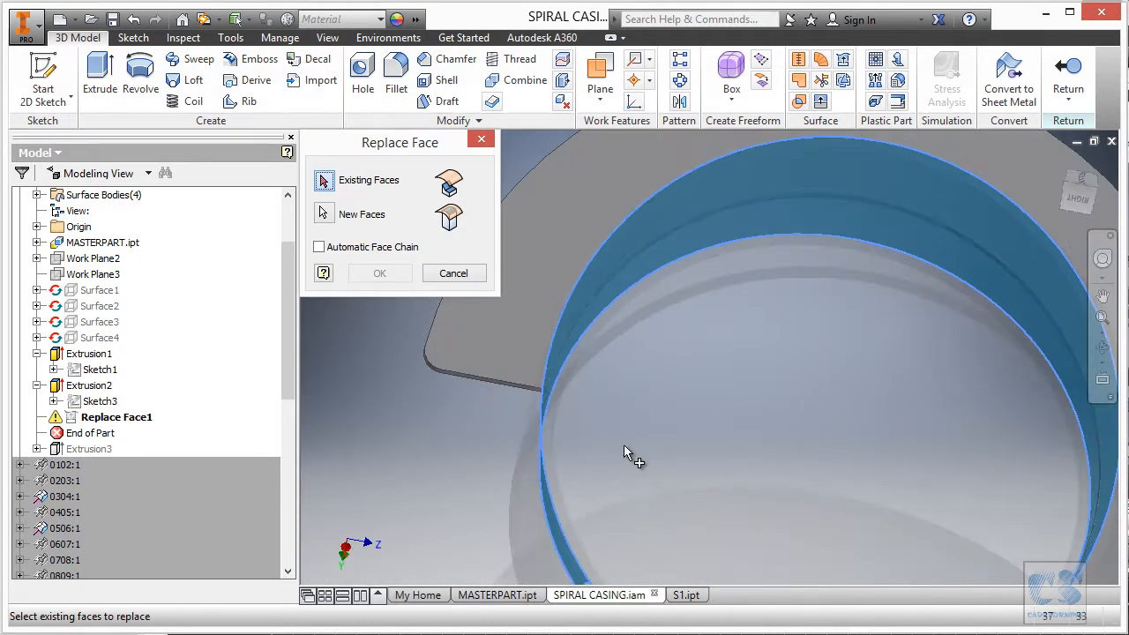
middle_click_drag(527, 445, 579, 475, "shift")
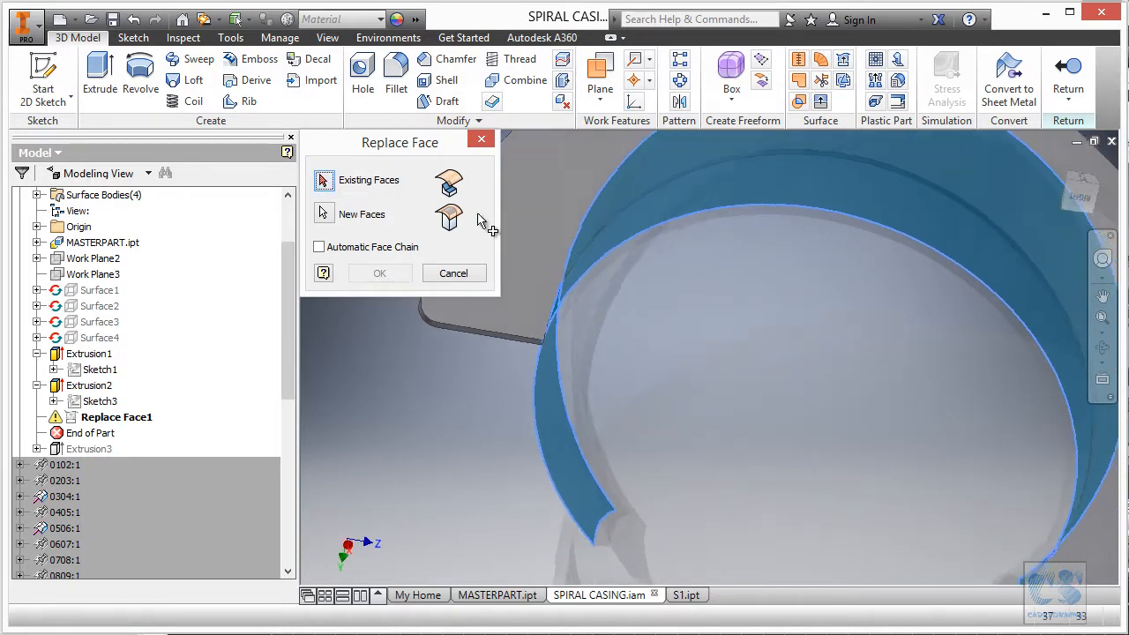
scroll(580, 376, "down", 3)
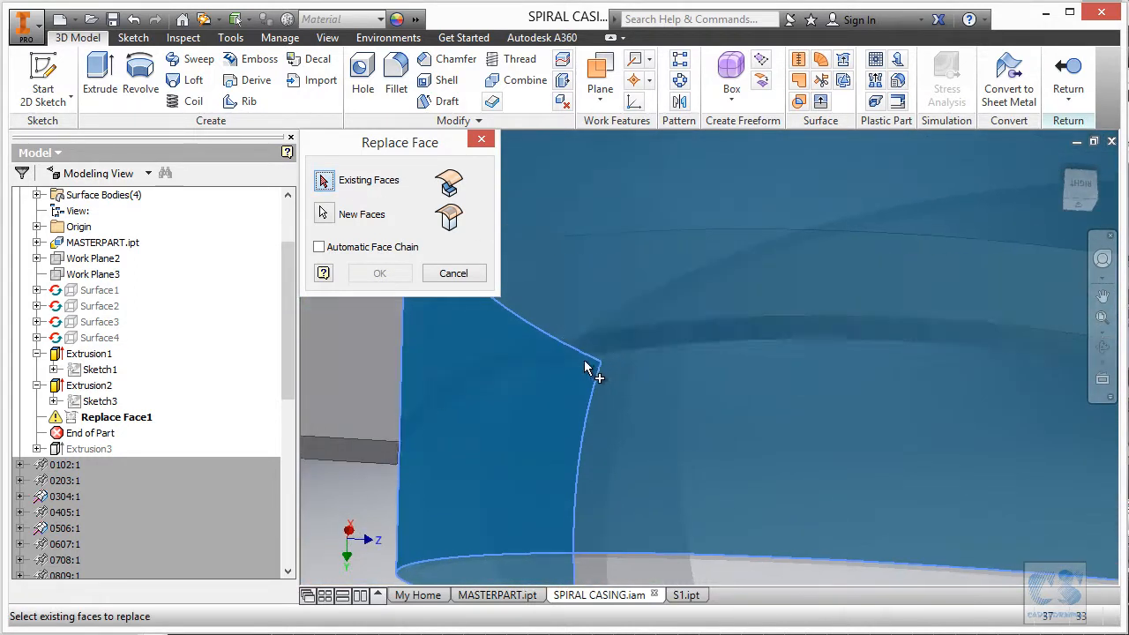
left_click(583, 357)
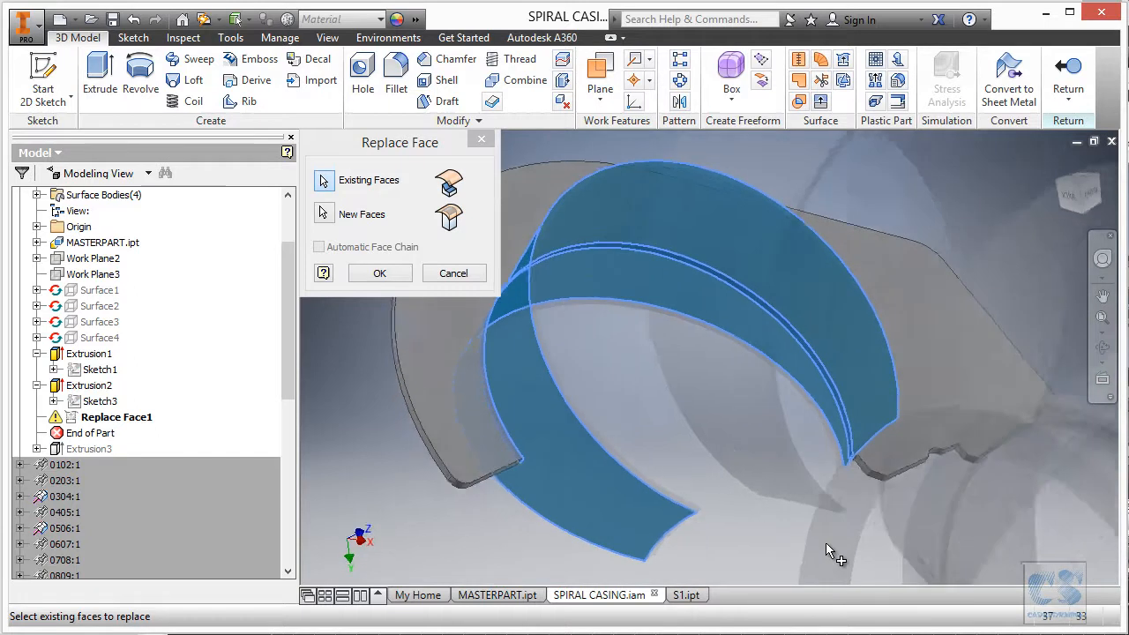
left_click(382, 273)
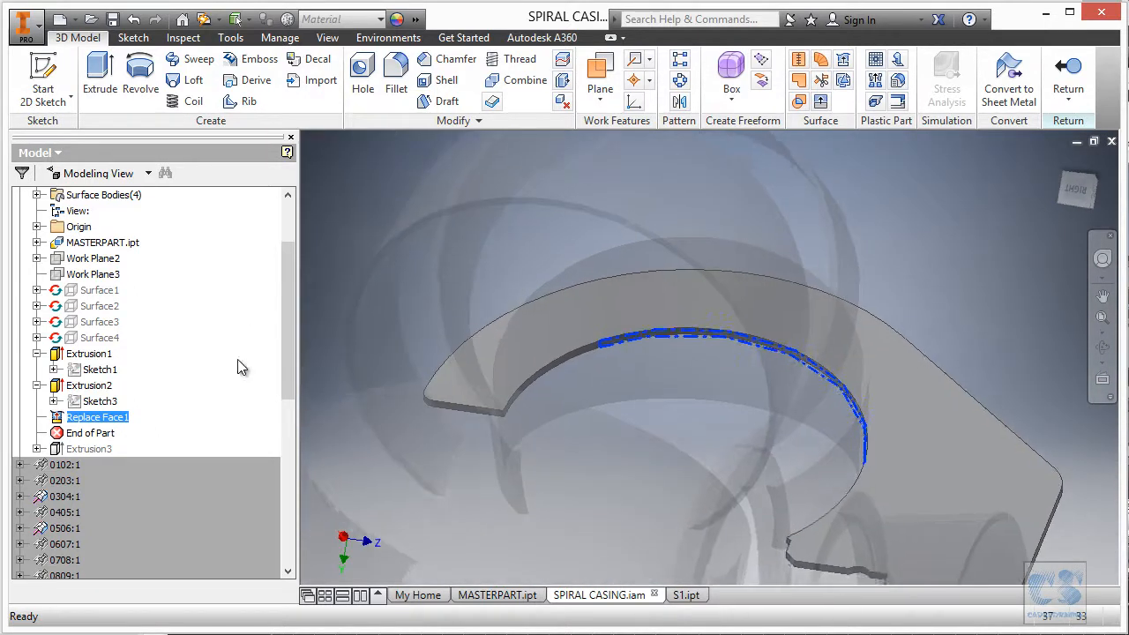
left_click(362, 317)
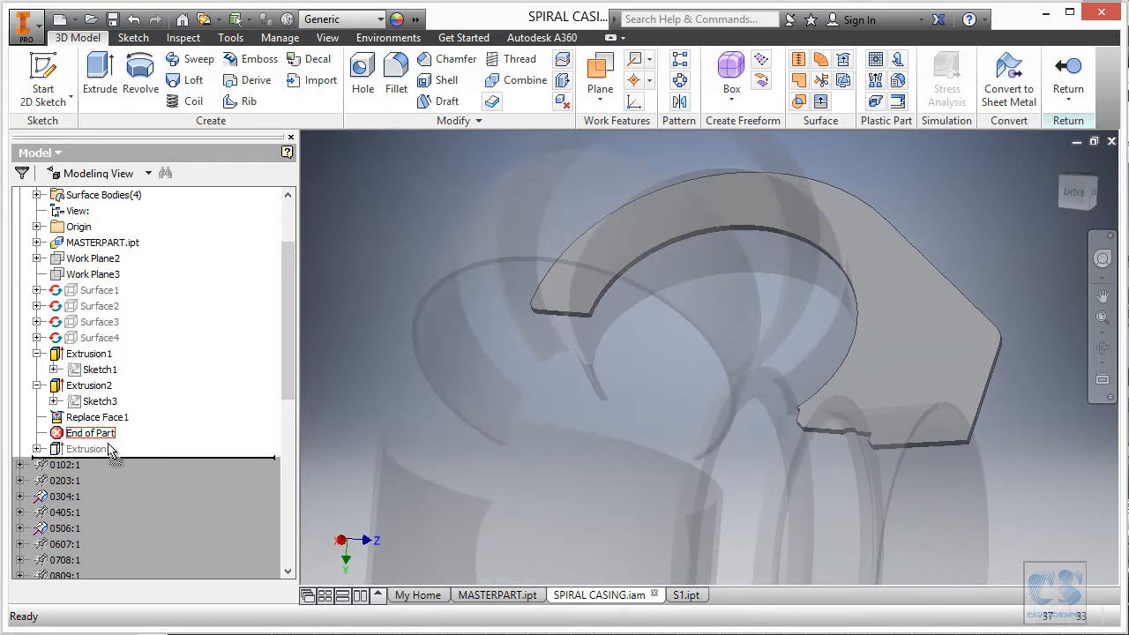
Roll End of Part below Extrusion3, reopen and finish Sketch4, then select Extrusion3.
left_click_drag(110, 451, 123, 448)
left_click(395, 173)
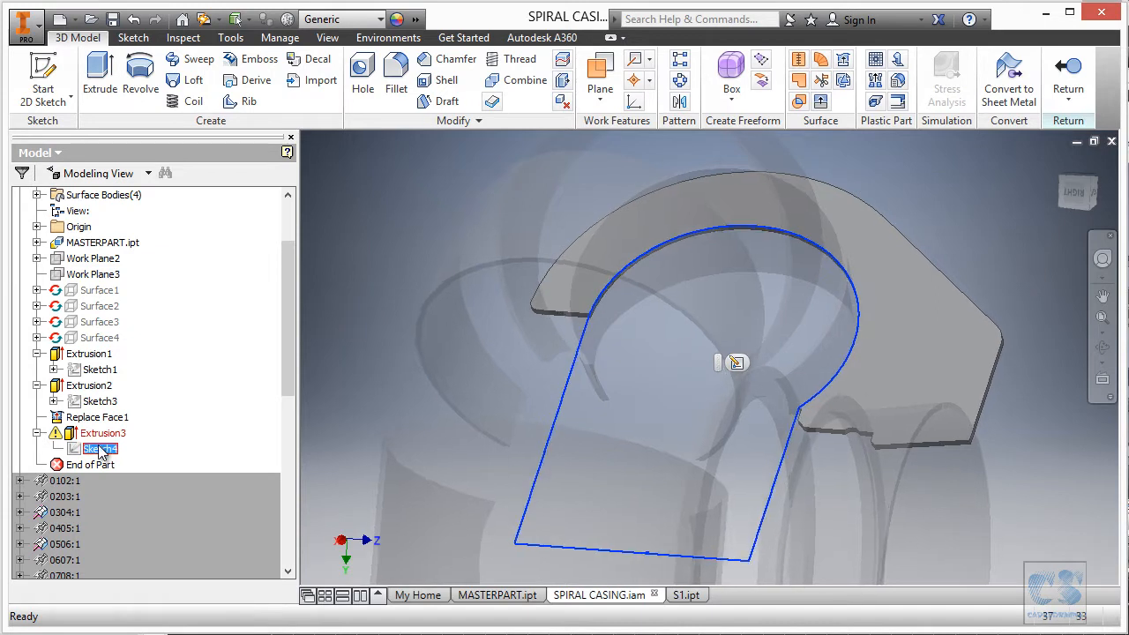
double_click(100, 450)
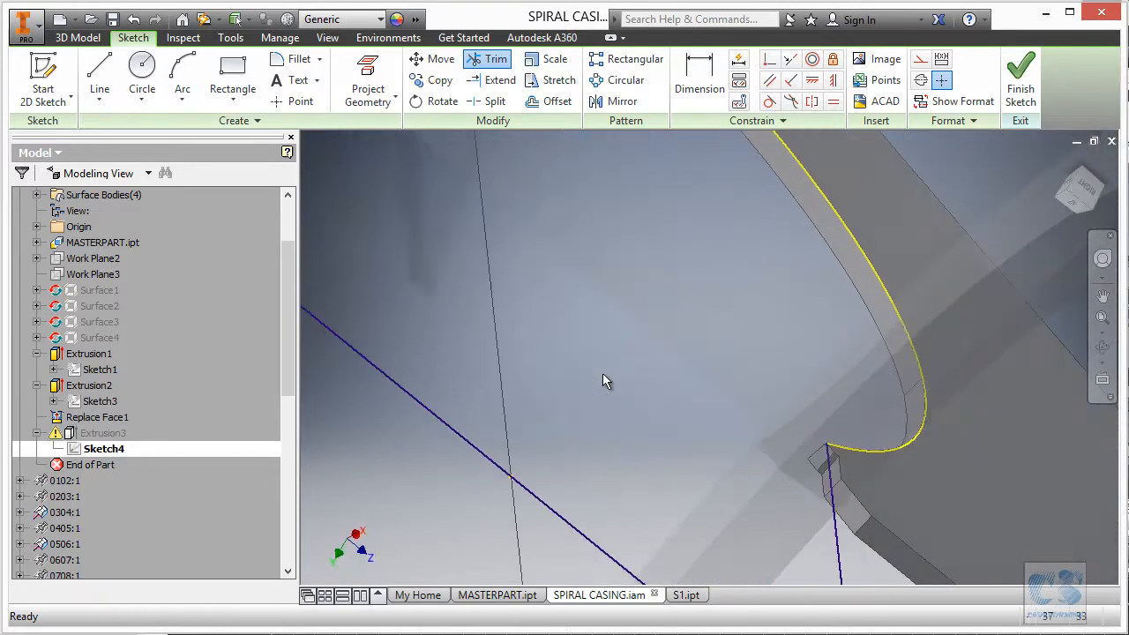
left_click(1021, 81)
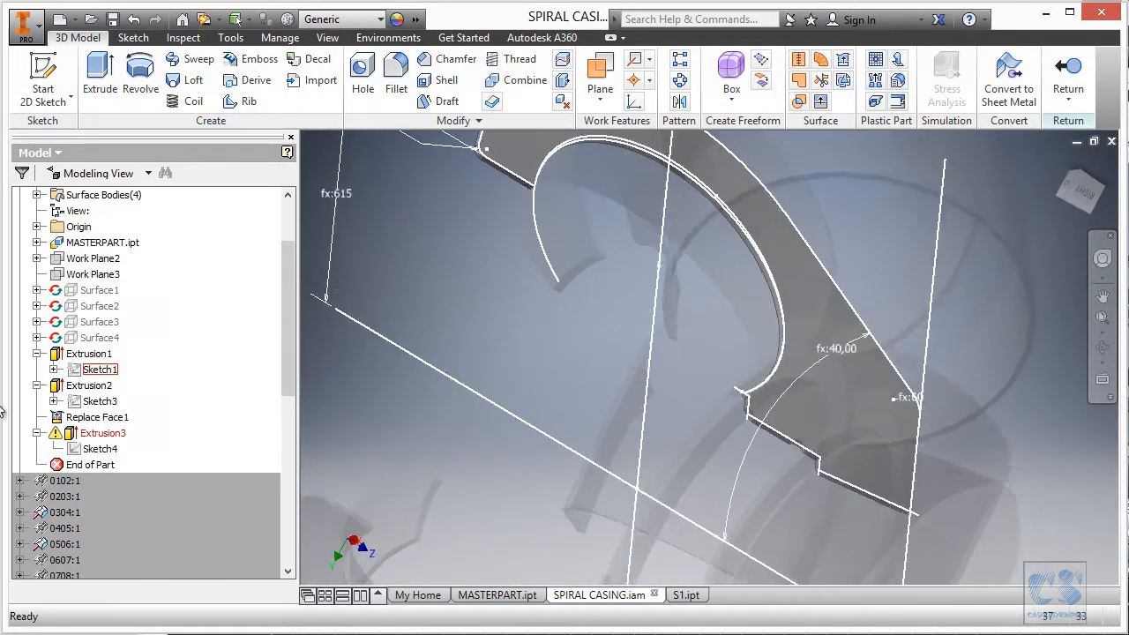
left_click(102, 433)
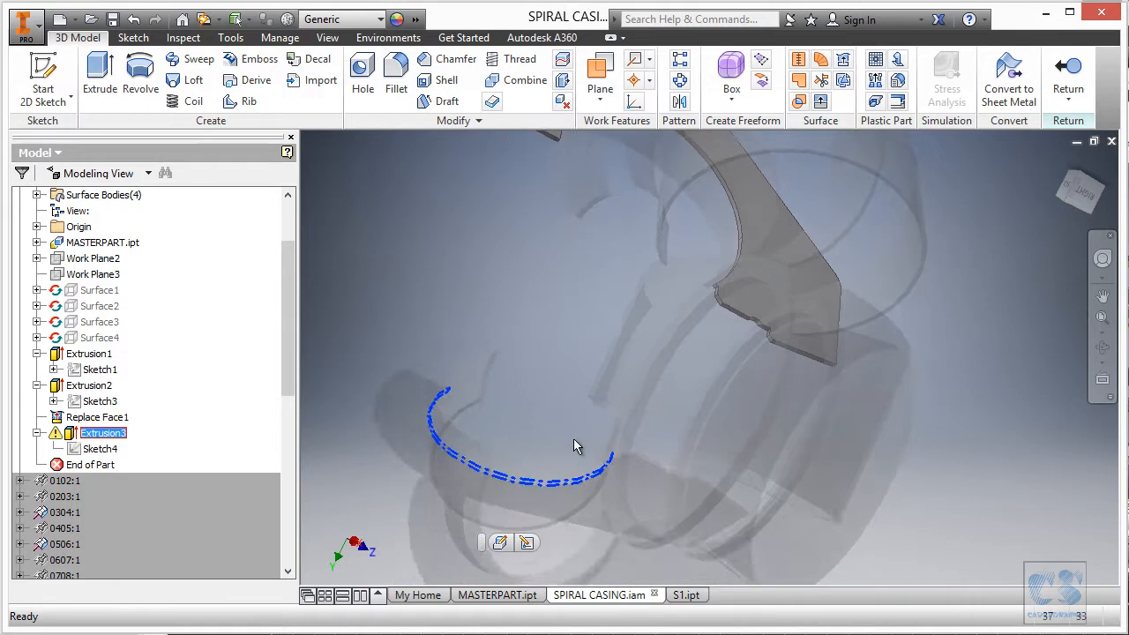
Swap Extrusion3's old profile for Sketch4's arched outline and apply the edit.
left_click(499, 542)
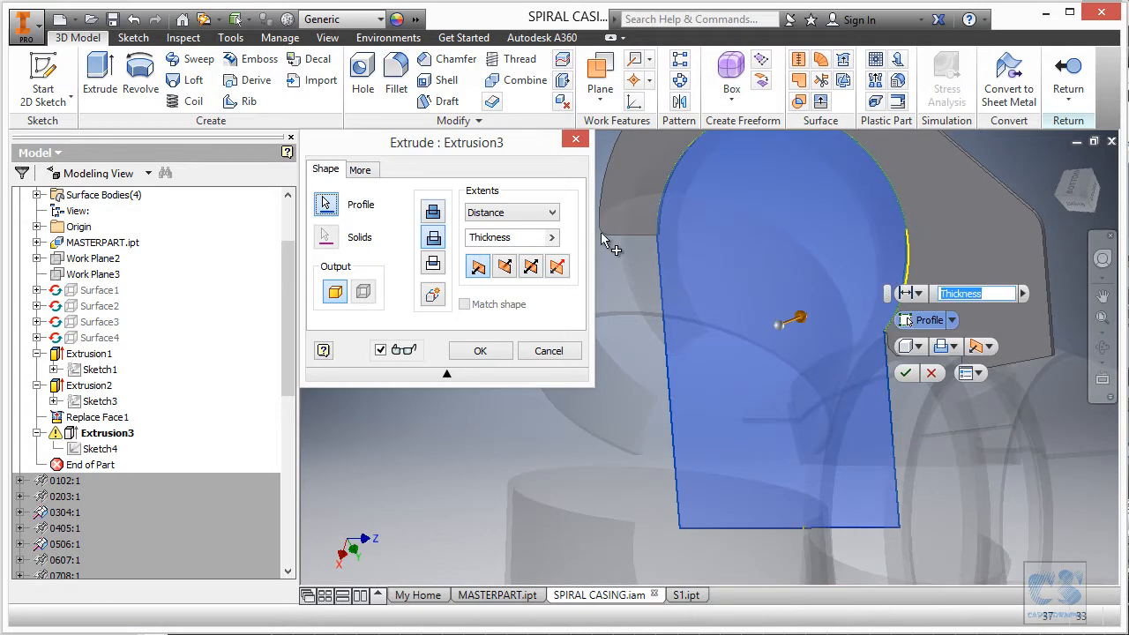
left_click(775, 259)
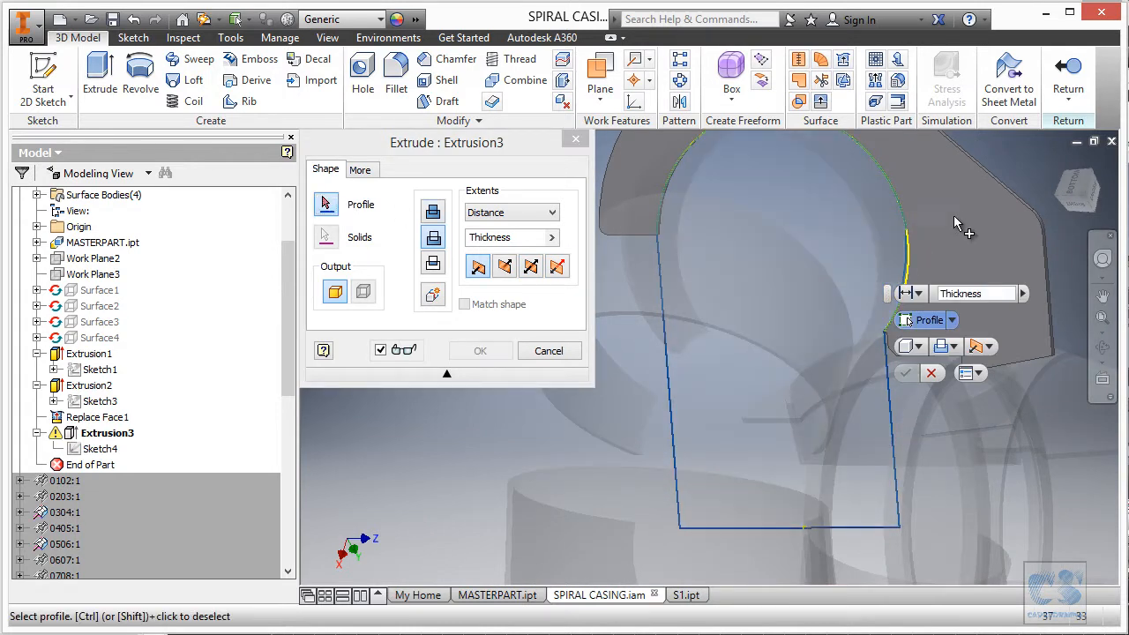
left_click(809, 353)
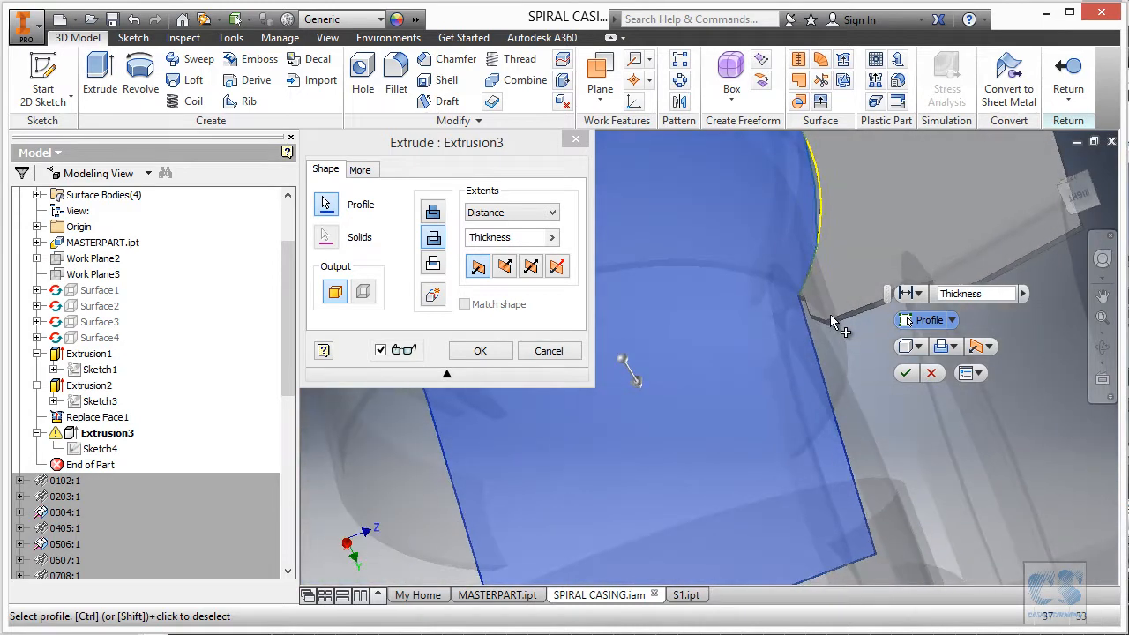
left_click(480, 350)
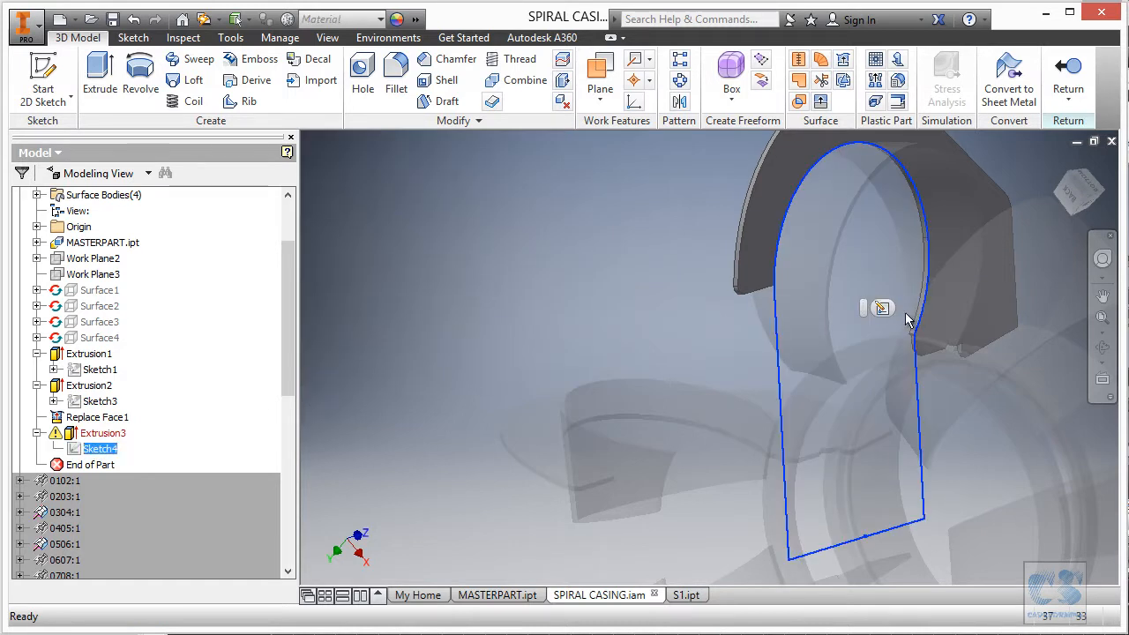
Open Sketch4 and view it face-on to Work Plane3, zooming in on the arcs.
left_click(882, 308)
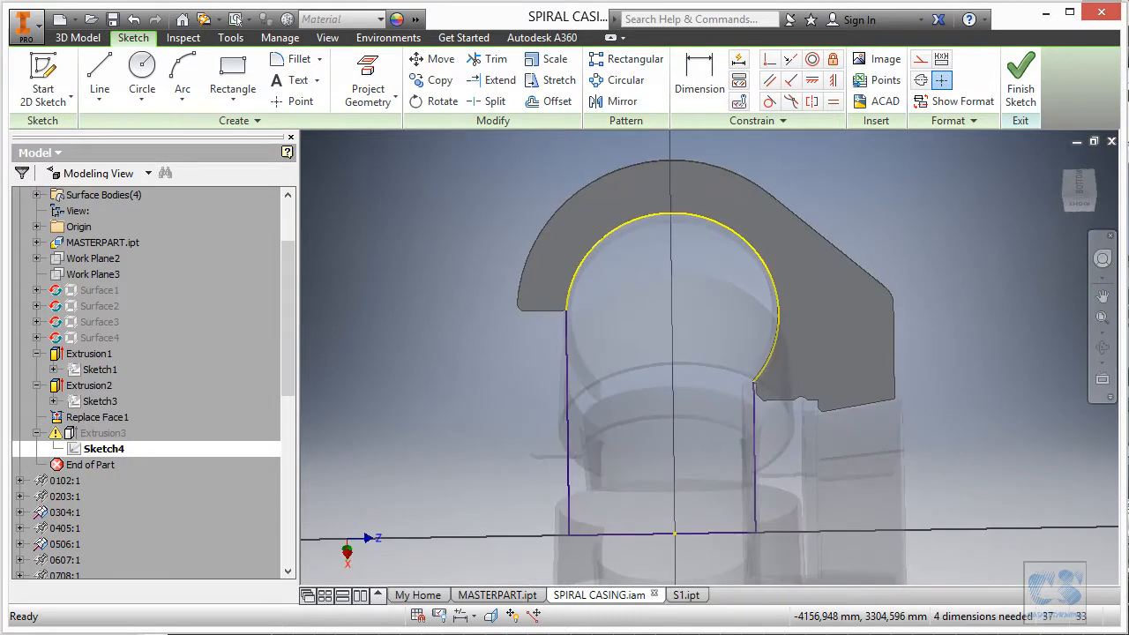
left_click(1109, 382)
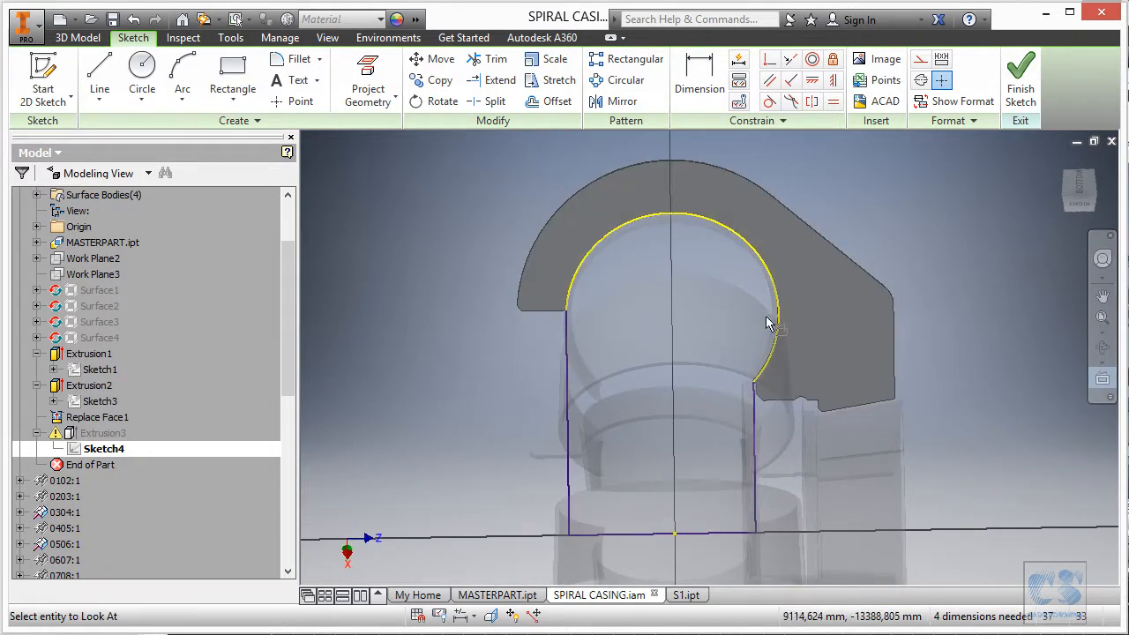
left_click(110, 277)
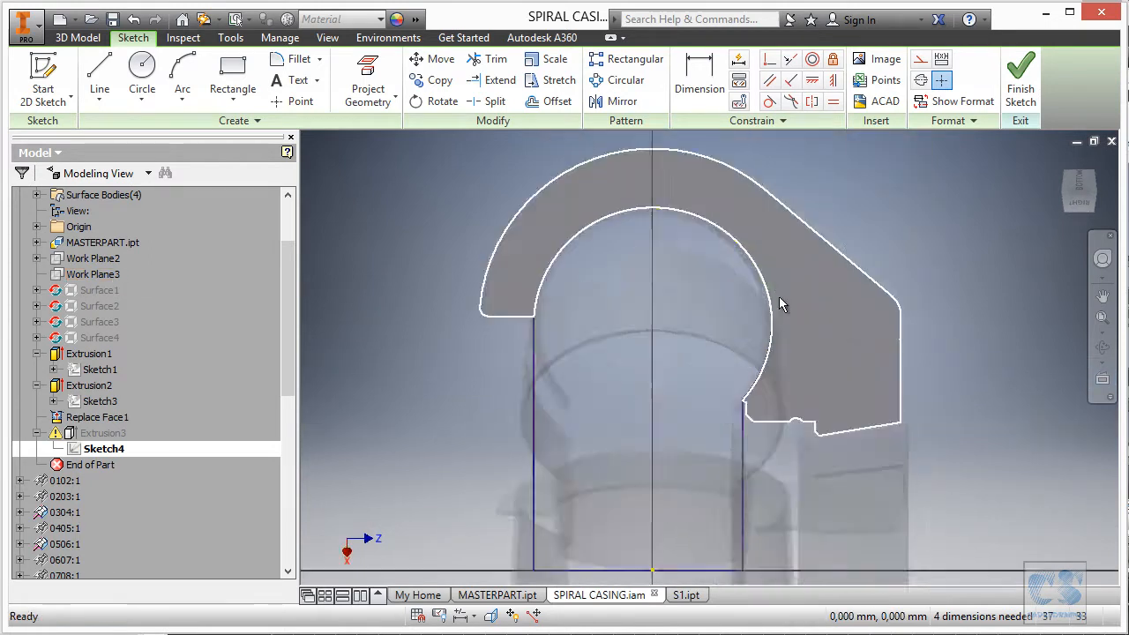
scroll(788, 278, "up", 5)
scroll(697, 378, "up", 2)
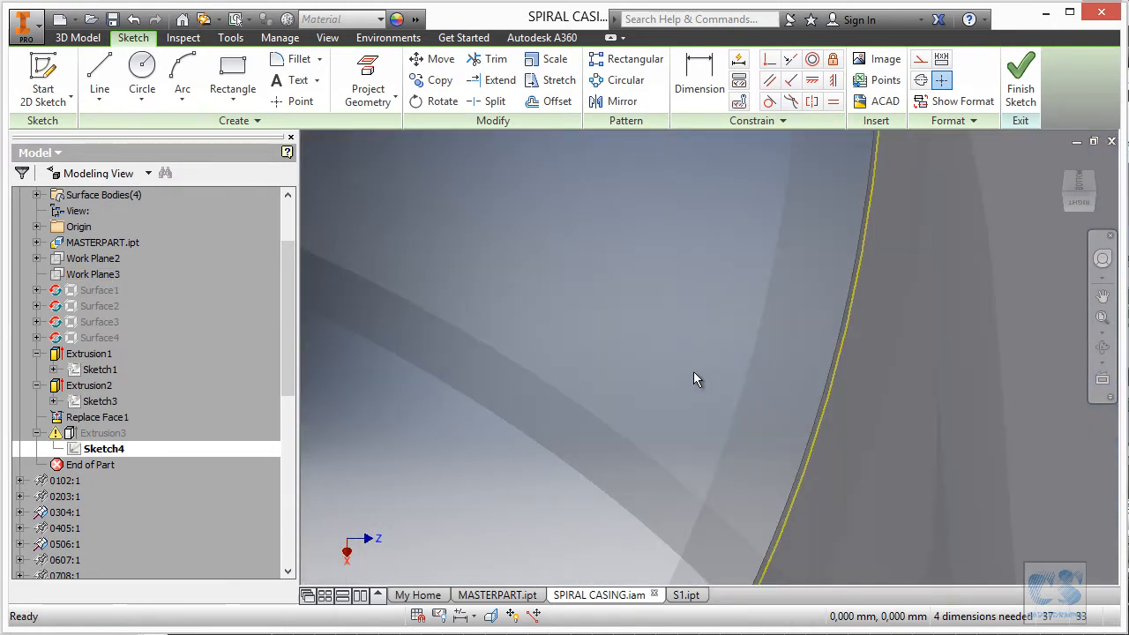
scroll(738, 340, "down", 3)
scroll(662, 564, "up", 5)
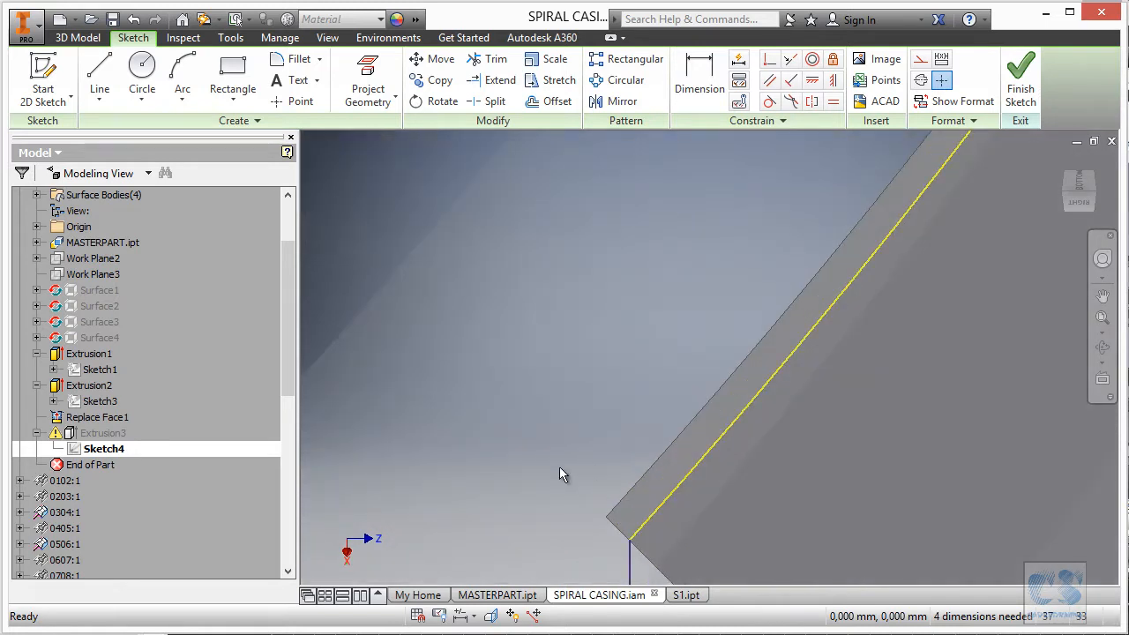
scroll(663, 534, "down", 3)
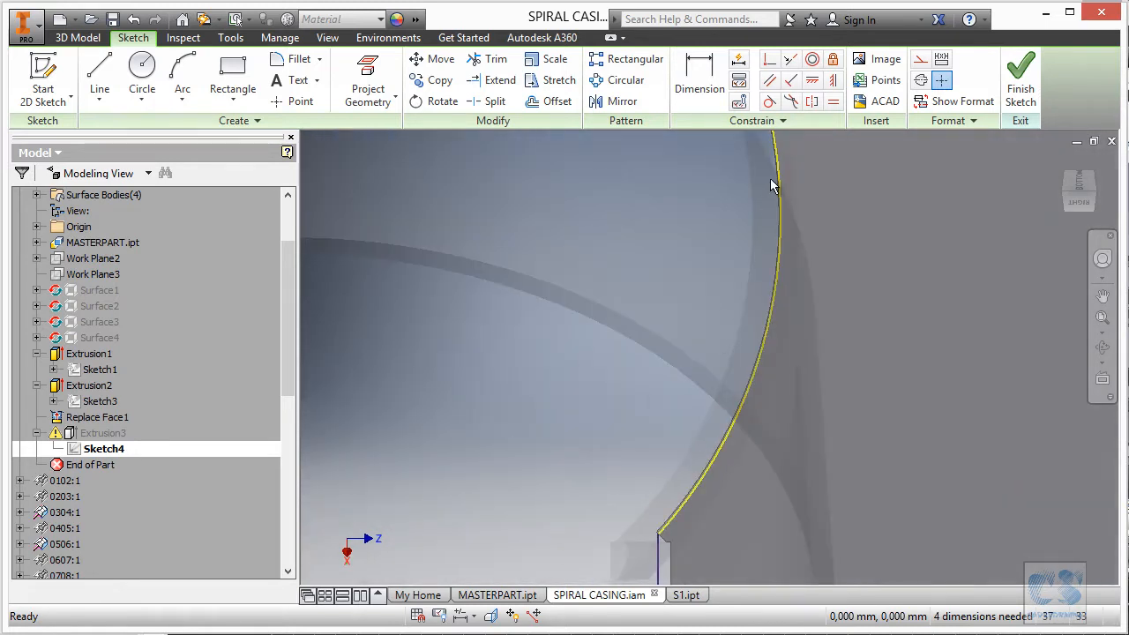
scroll(781, 234, "up", 2)
scroll(847, 423, "down", 2)
scroll(849, 457, "up", 3)
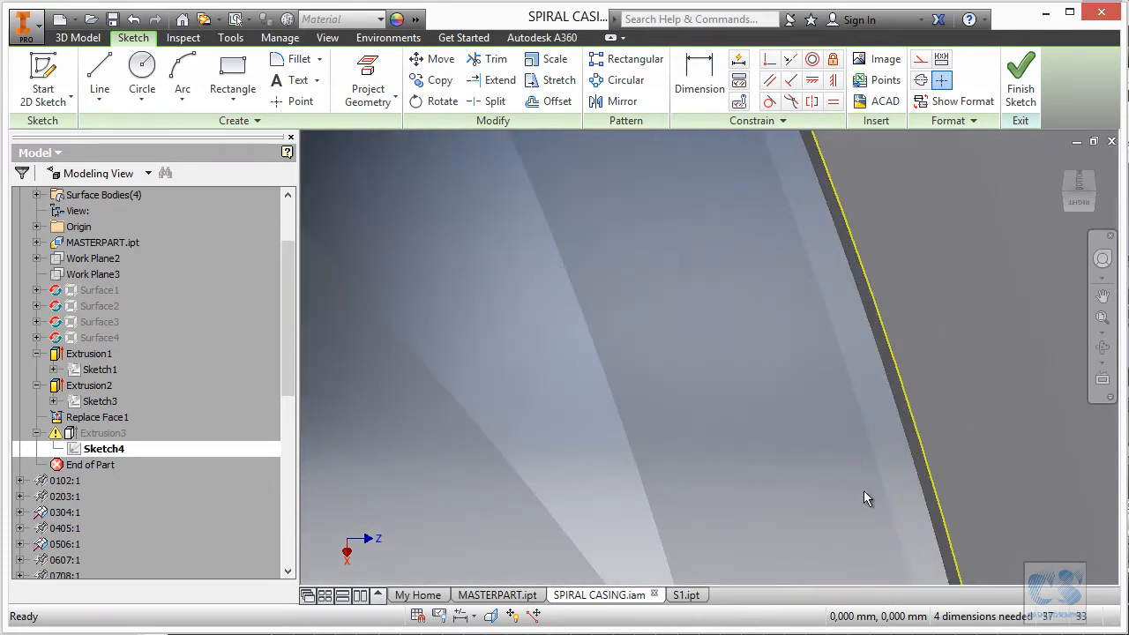
scroll(834, 388, "down", 2)
scroll(776, 250, "up", 2)
scroll(895, 423, "down", 2)
scroll(542, 486, "up", 3)
scroll(608, 498, "up", 2)
scroll(494, 300, "down", 3)
scroll(454, 210, "up", 4)
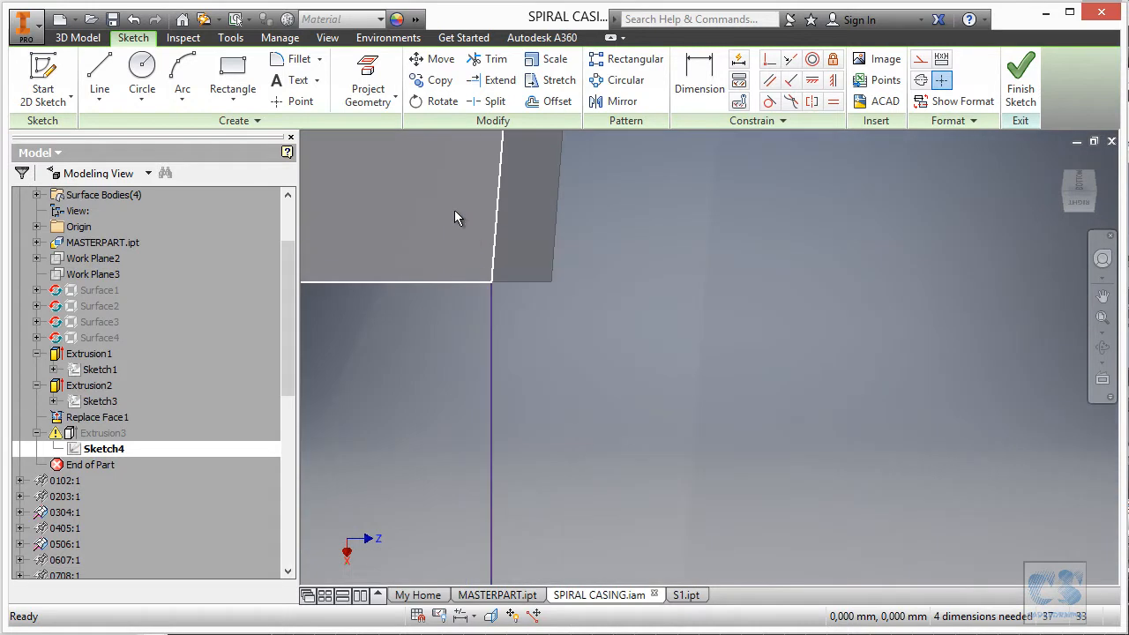
scroll(508, 372, "down", 3)
scroll(468, 378, "down", 3)
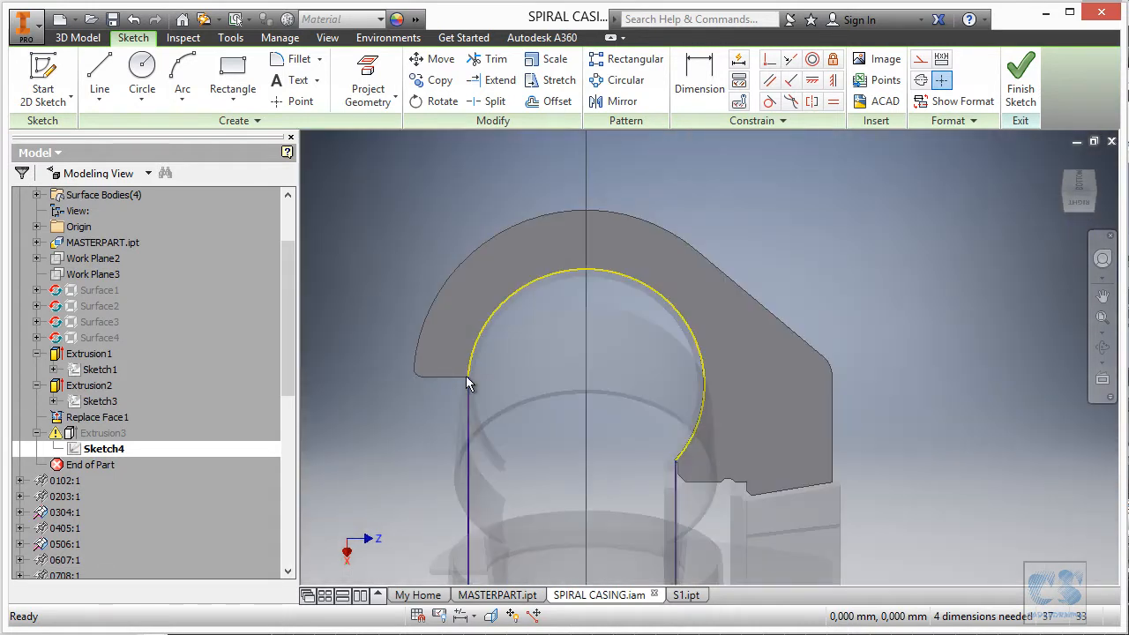
scroll(688, 439, "down", 1)
Delete the redundant upper arc so Sketch4 reads Fully Constrained.
middle_click_drag(688, 438, 774, 319, "shift")
scroll(866, 365, "up", 2)
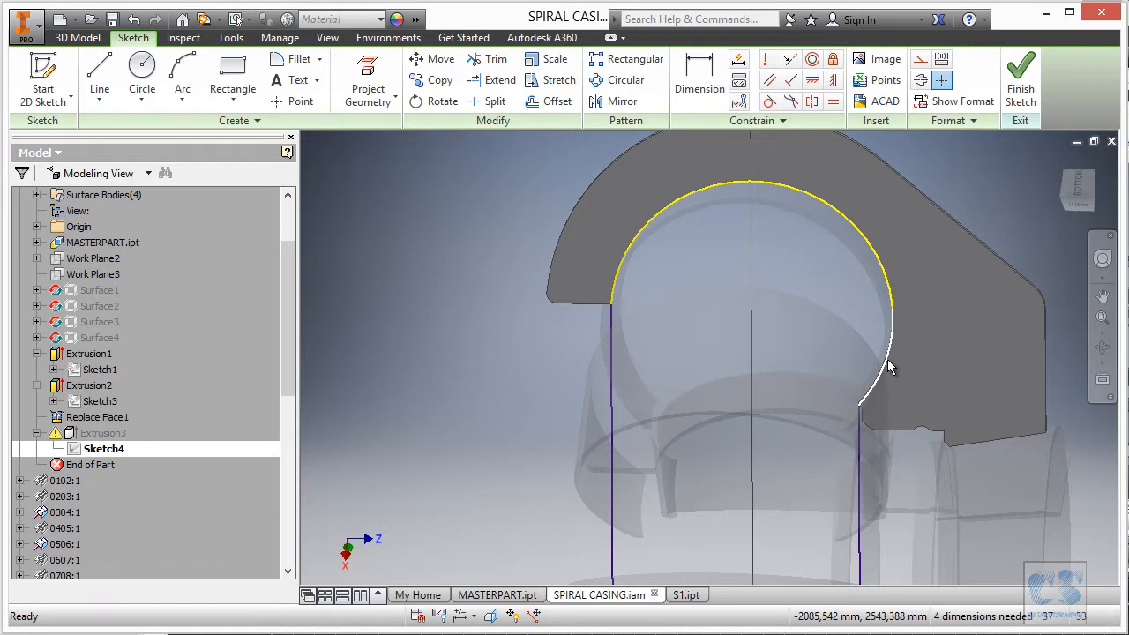
left_click(887, 360)
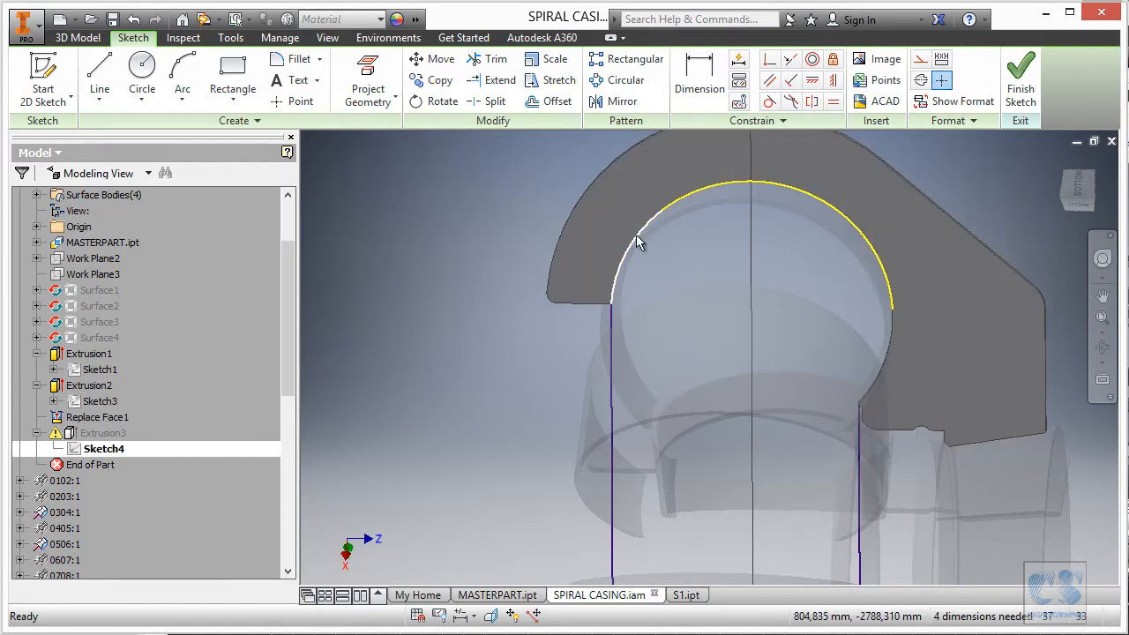
left_click(681, 197)
key("Delete")
scroll(676, 296, "up", 10)
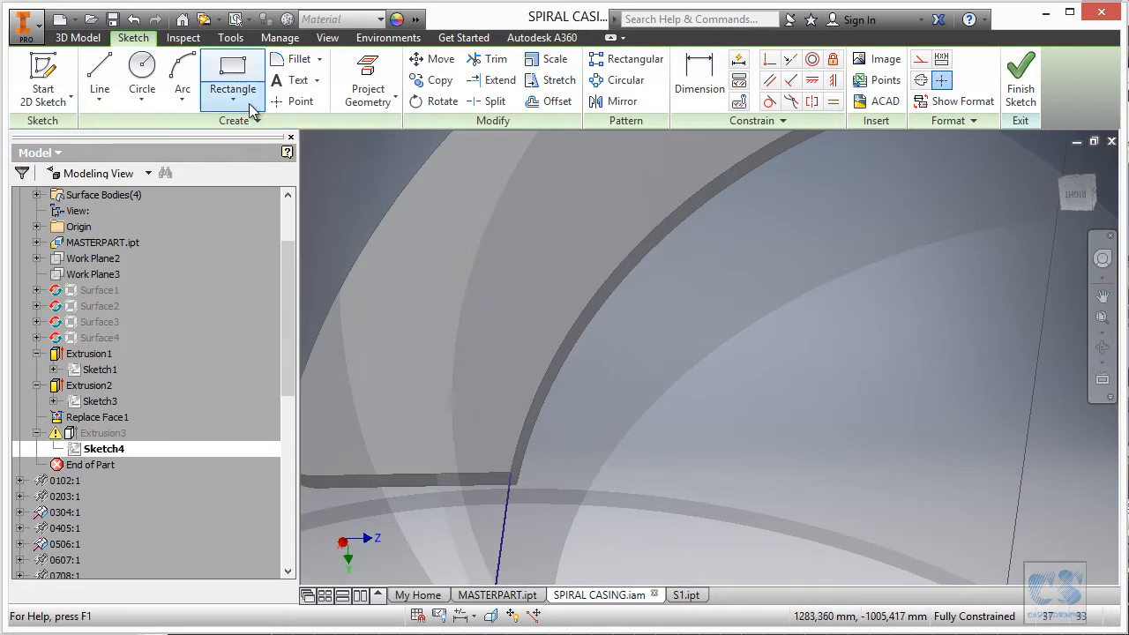
Project the plate's three arc edges and corner face into Sketch4, then finish the sketch.
left_click(368, 77)
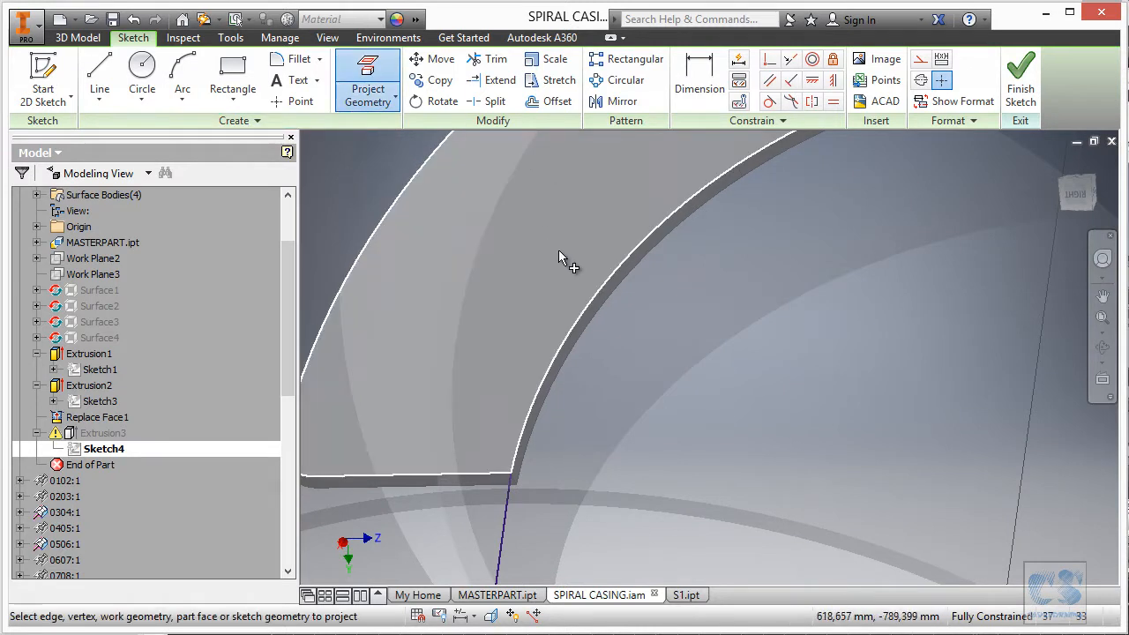
left_click(595, 299)
scroll(710, 277, "up", 5)
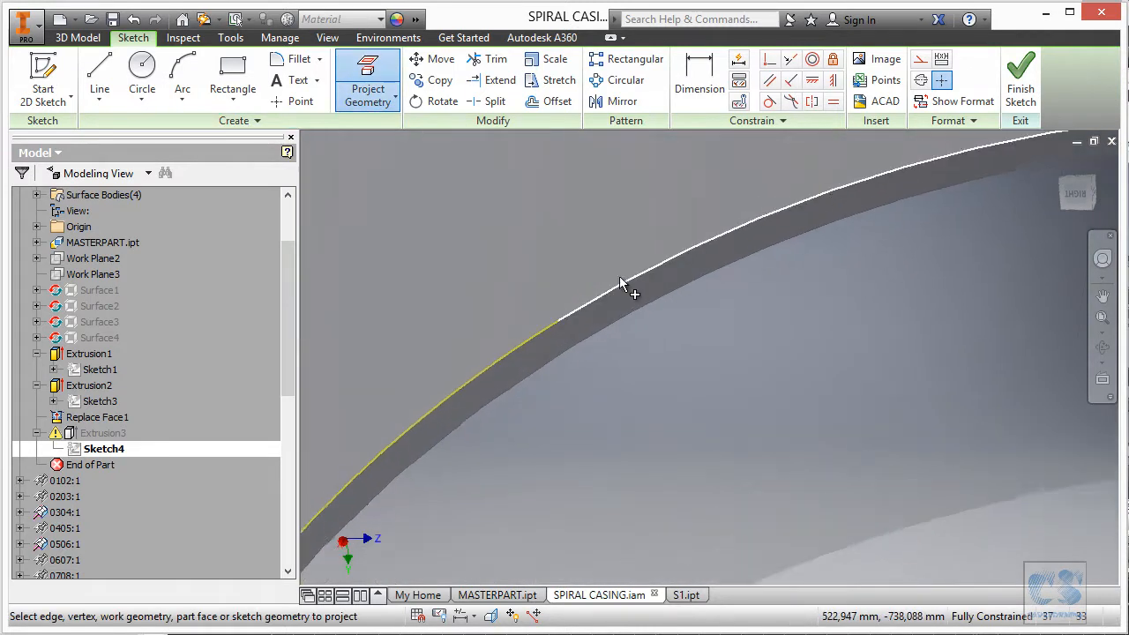
left_click(599, 296)
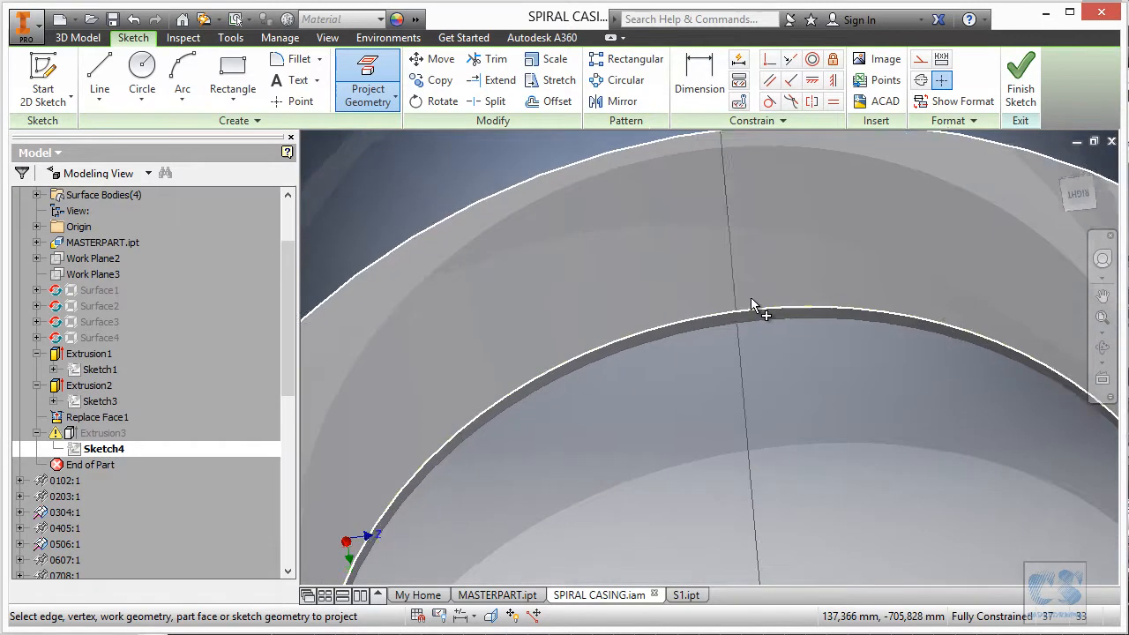
scroll(942, 429, "up", 5)
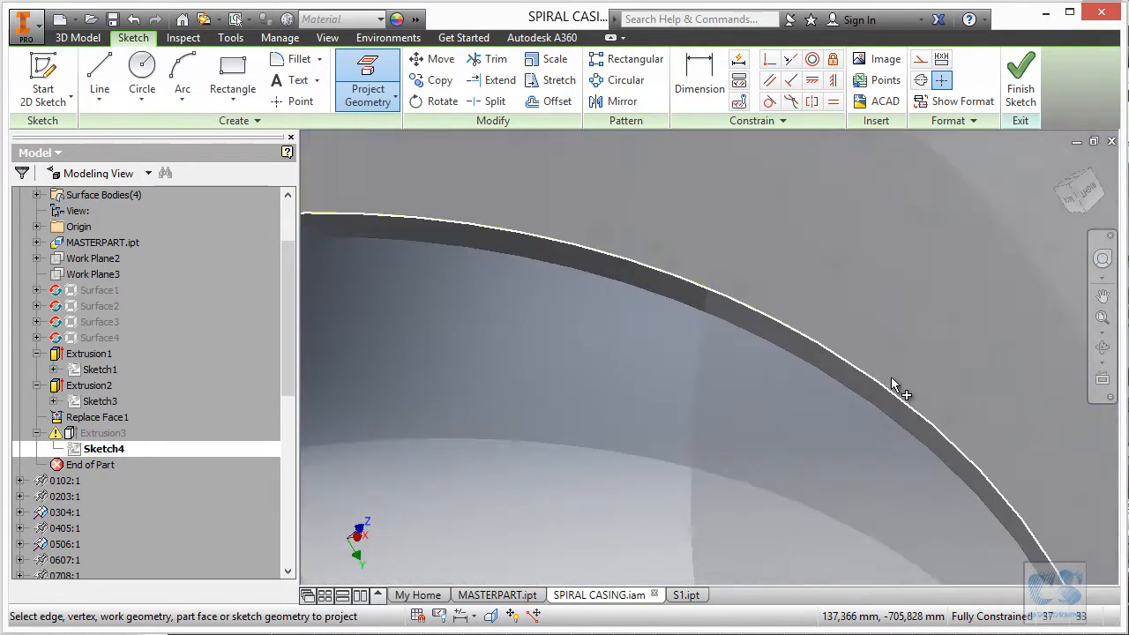
left_click(856, 379)
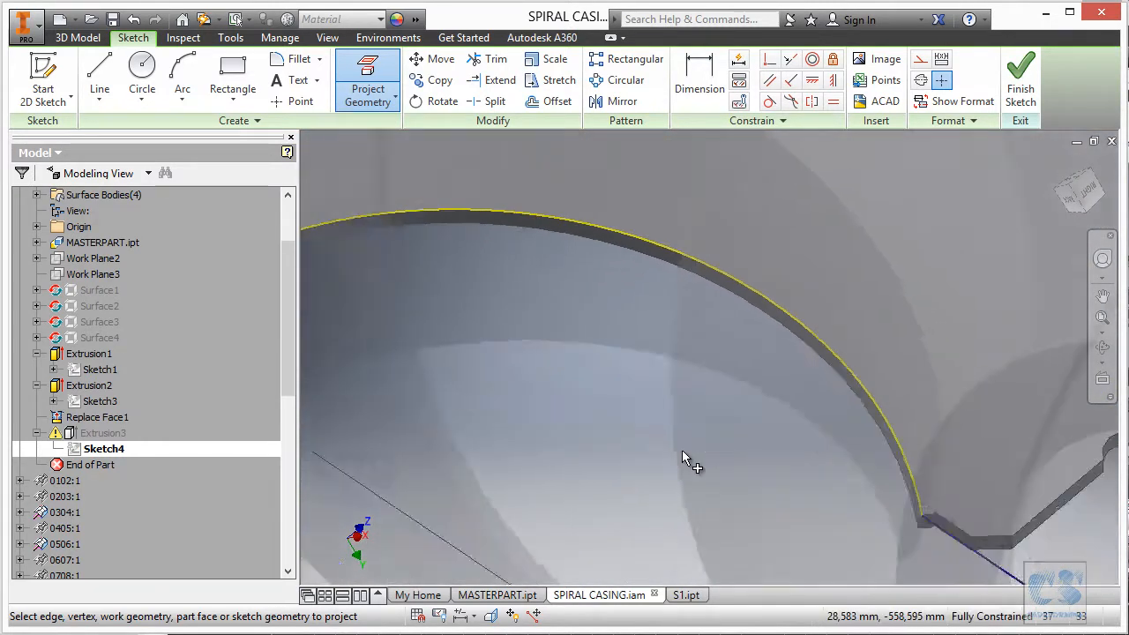
scroll(793, 442, "up", 8)
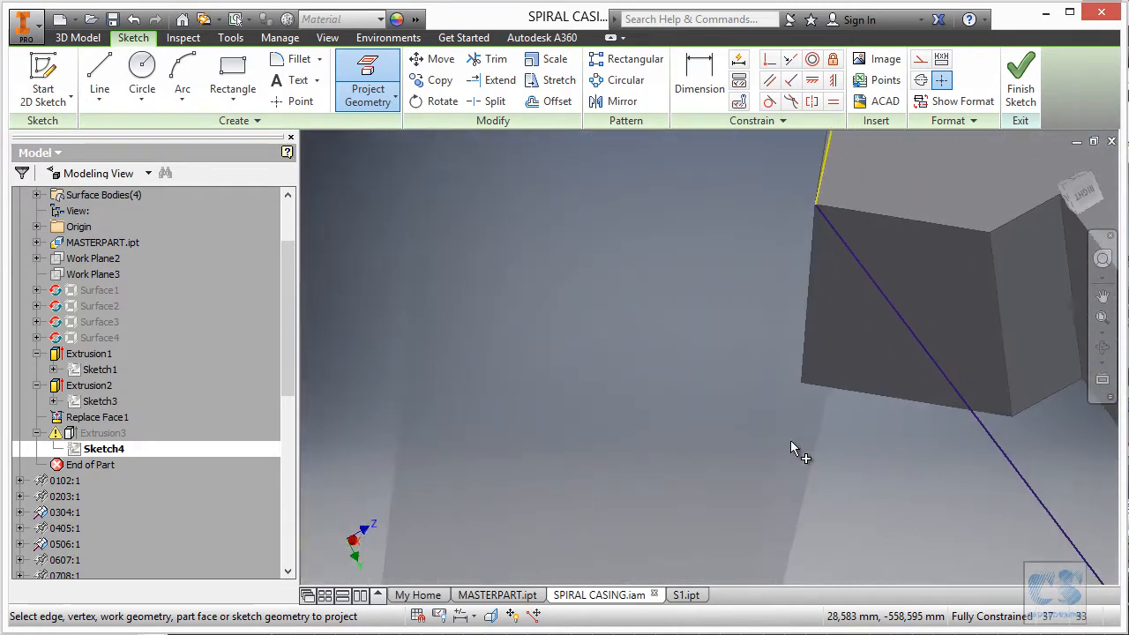
middle_click_drag(794, 413, 850, 441)
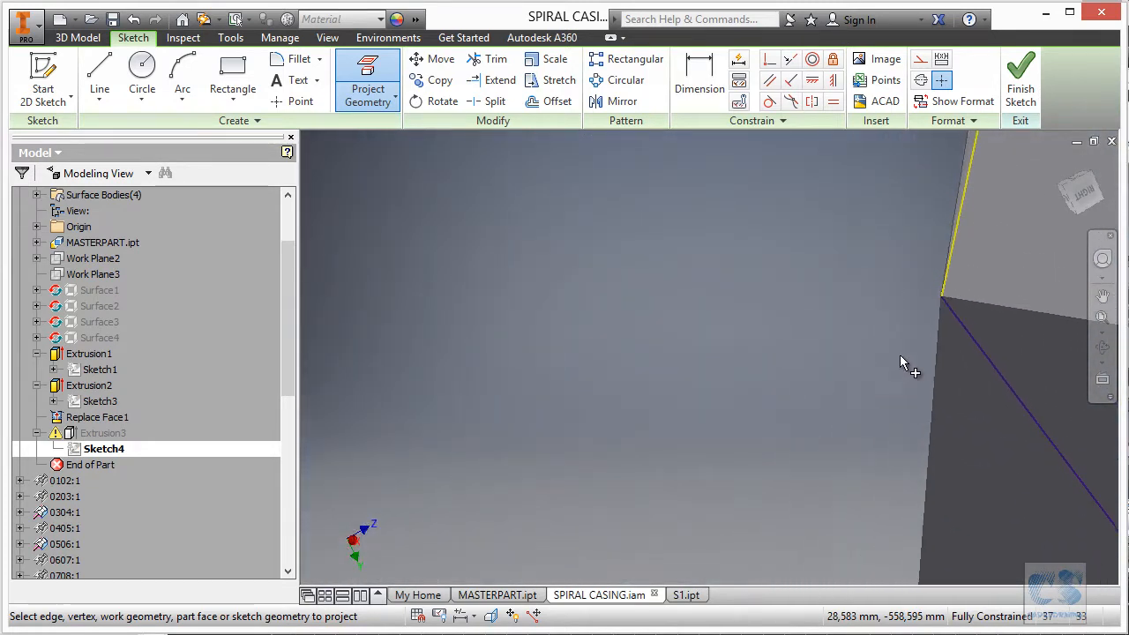
left_click(947, 307)
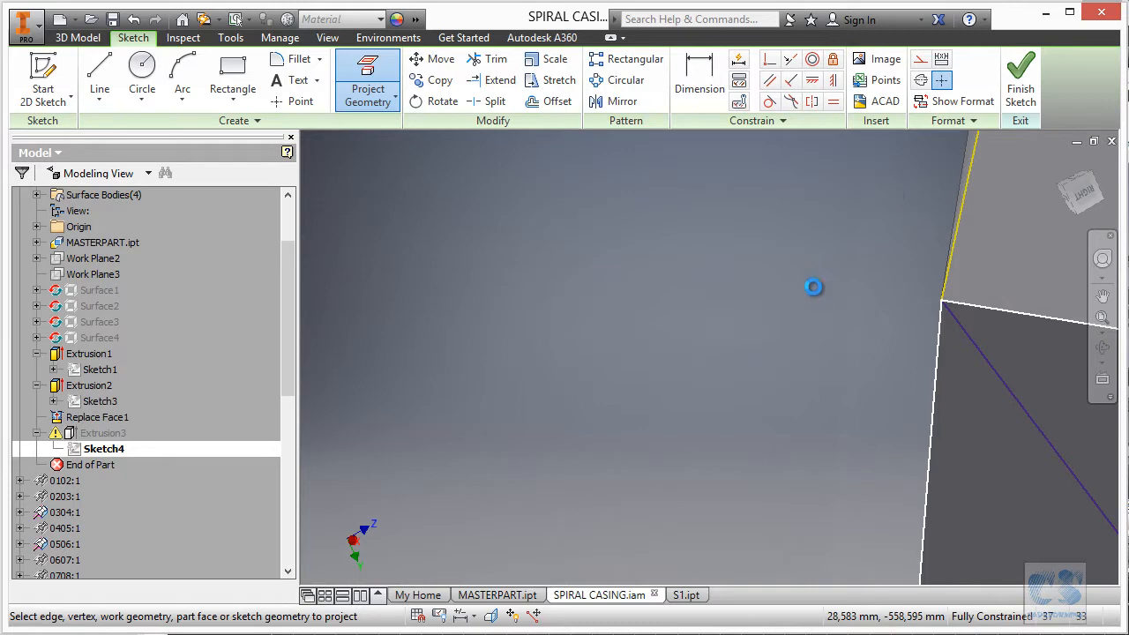
scroll(802, 300, "down", 2)
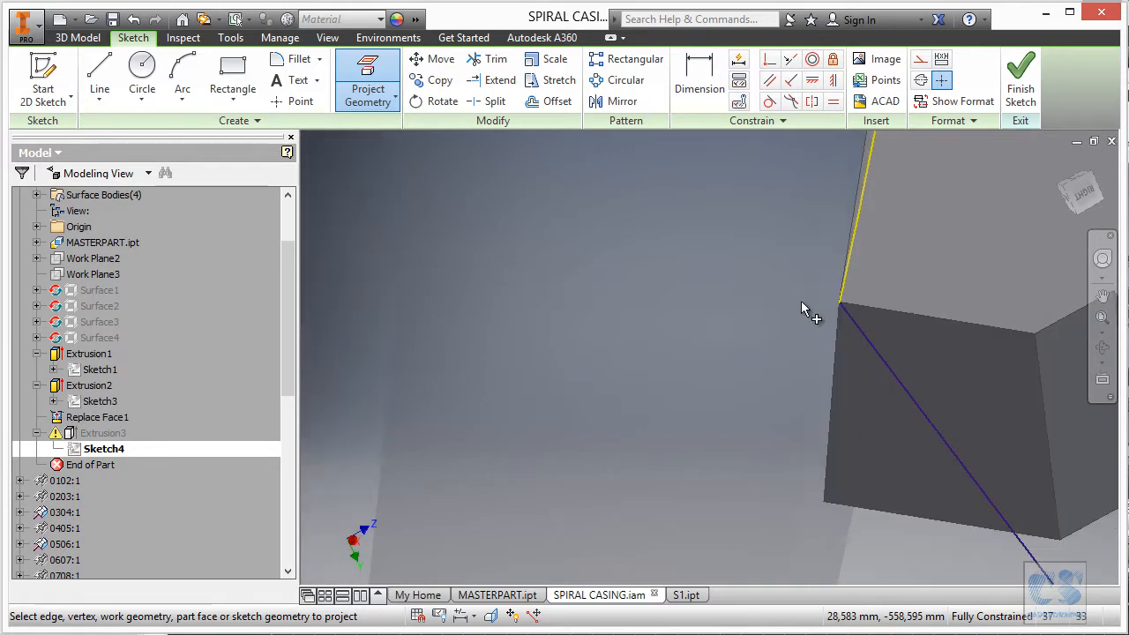
scroll(802, 301, "down", 7)
left_click(1021, 77)
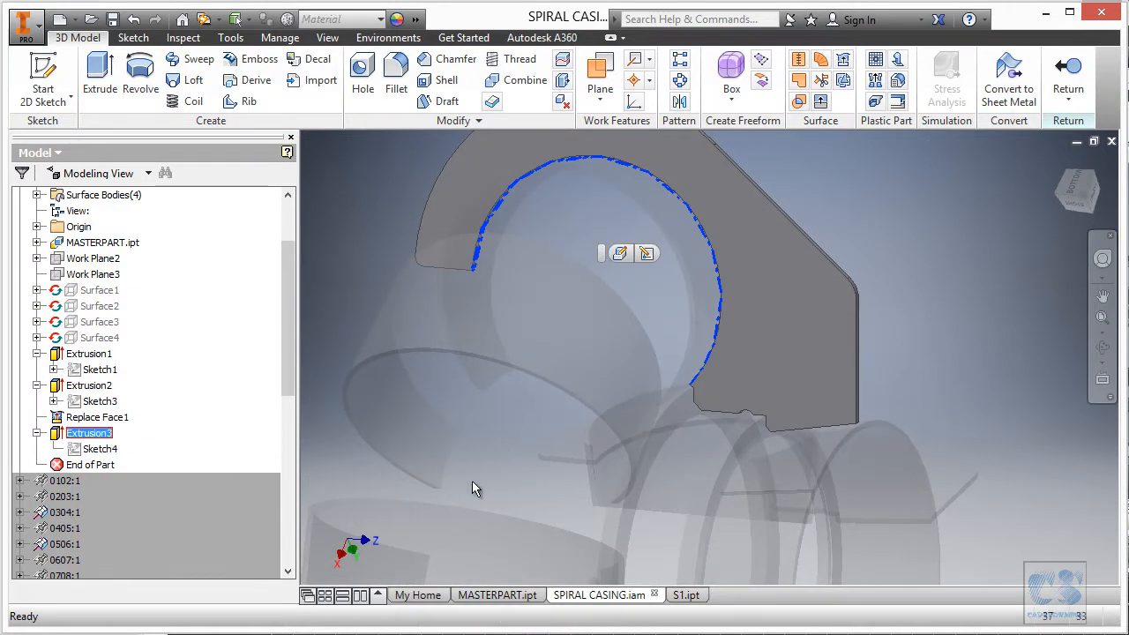
Pan to show the whole plate and return from part editing to the casing assembly.
left_click(947, 357)
scroll(956, 299, "down", 2)
middle_click_drag(956, 299, 968, 183)
left_click(1069, 76)
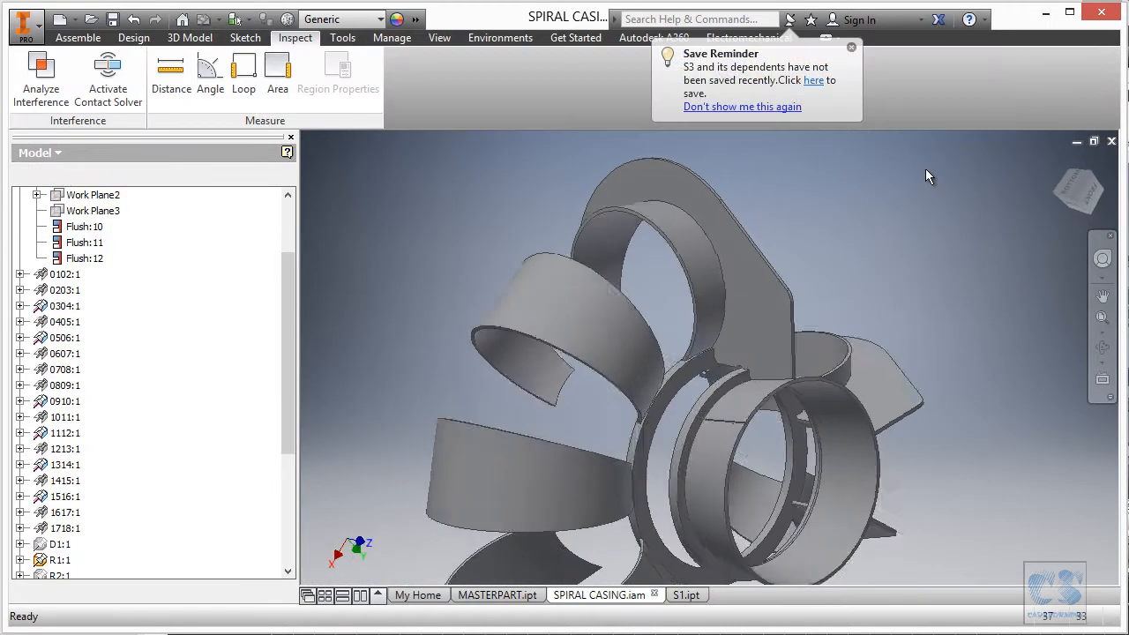
Check interference between the stiffener plate (Set #1) and spiral blade (Set #2): none detected.
right_click(849, 187)
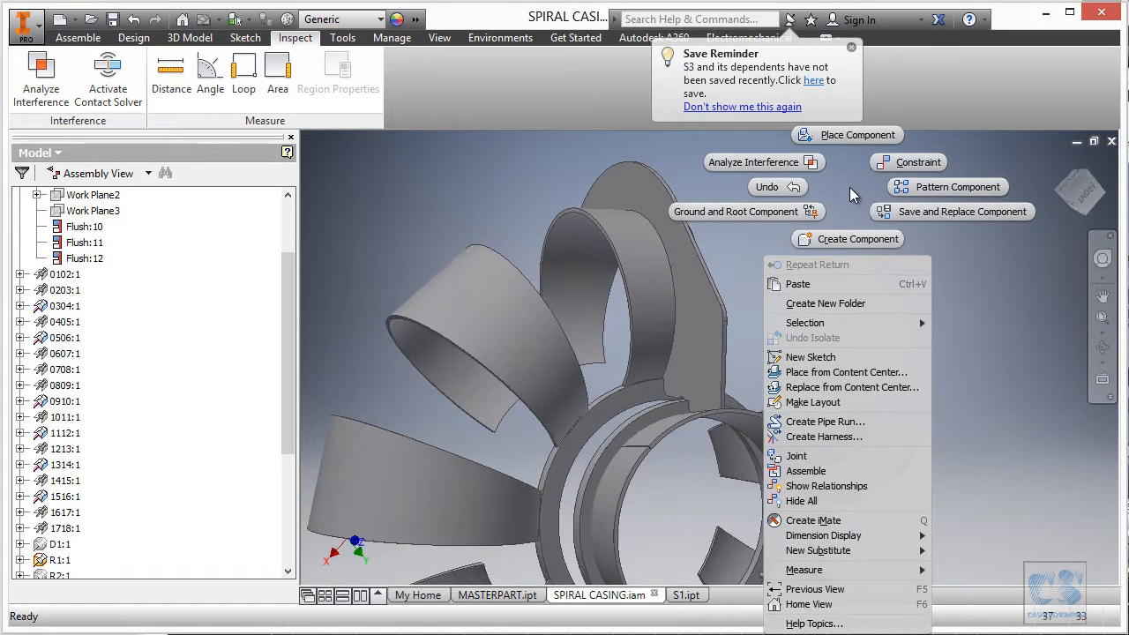
left_click(800, 166)
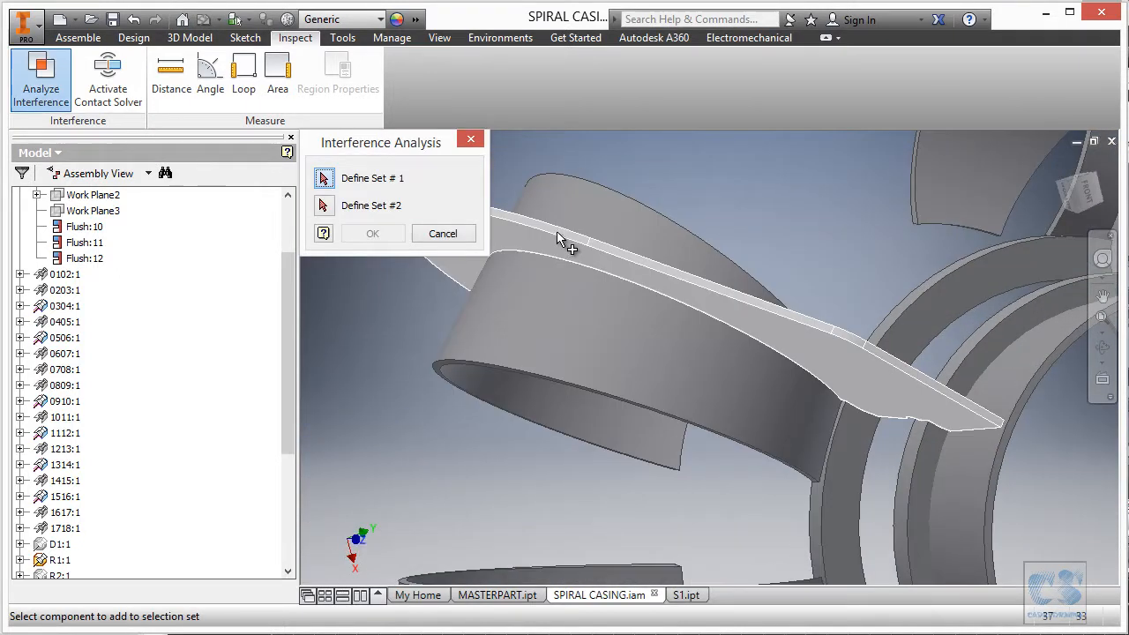
left_click(556, 234)
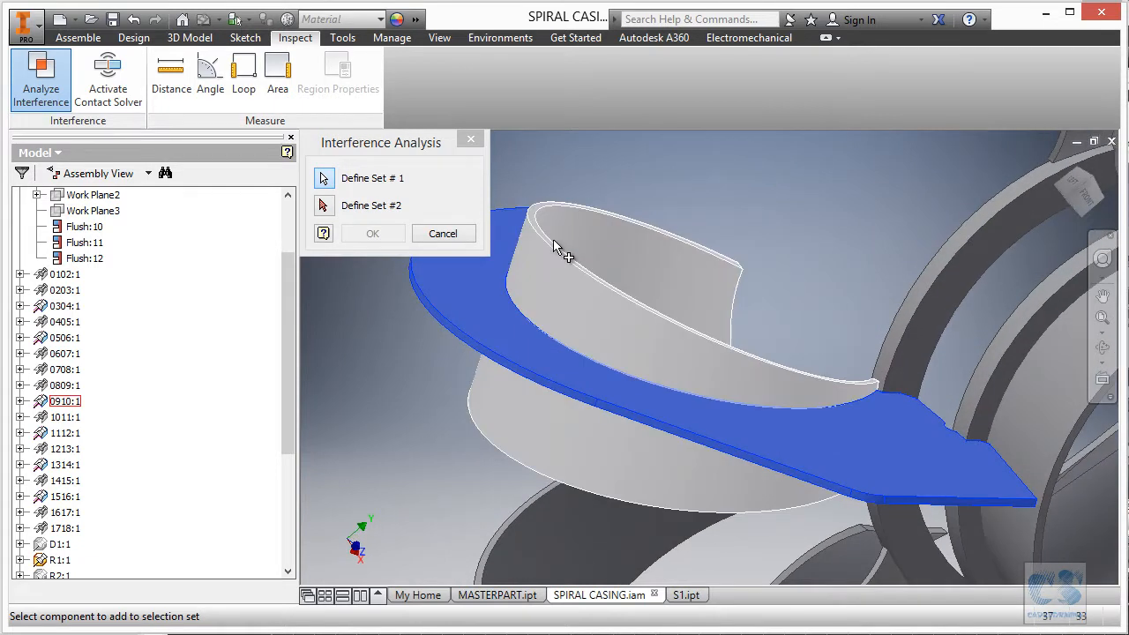
left_click(561, 250)
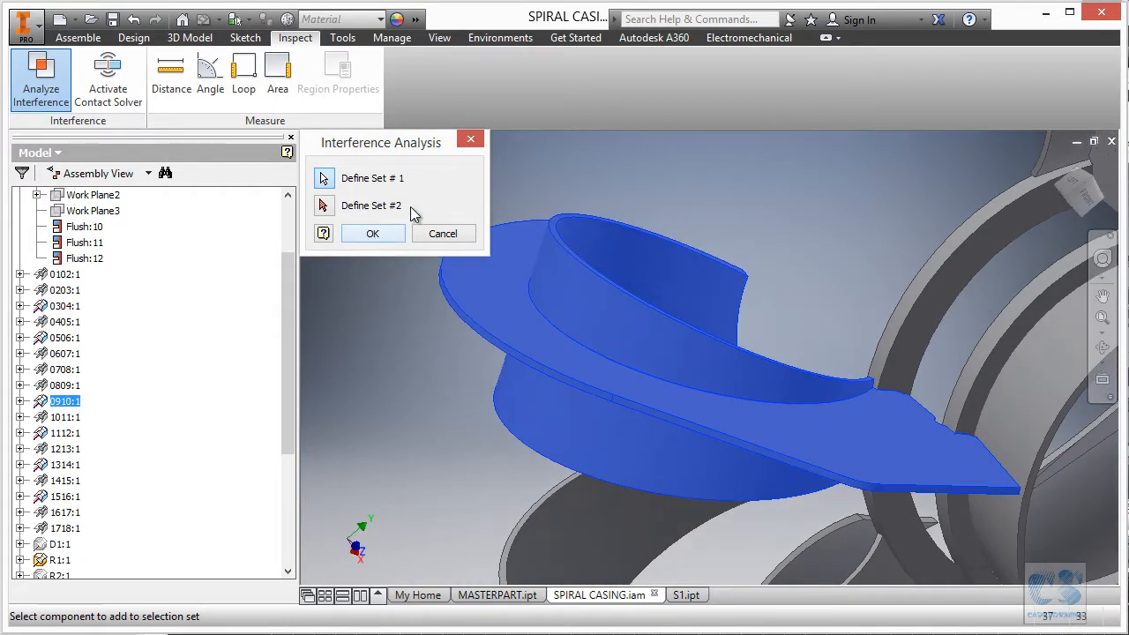
left_click(578, 264, "ctrl")
left_click(324, 206)
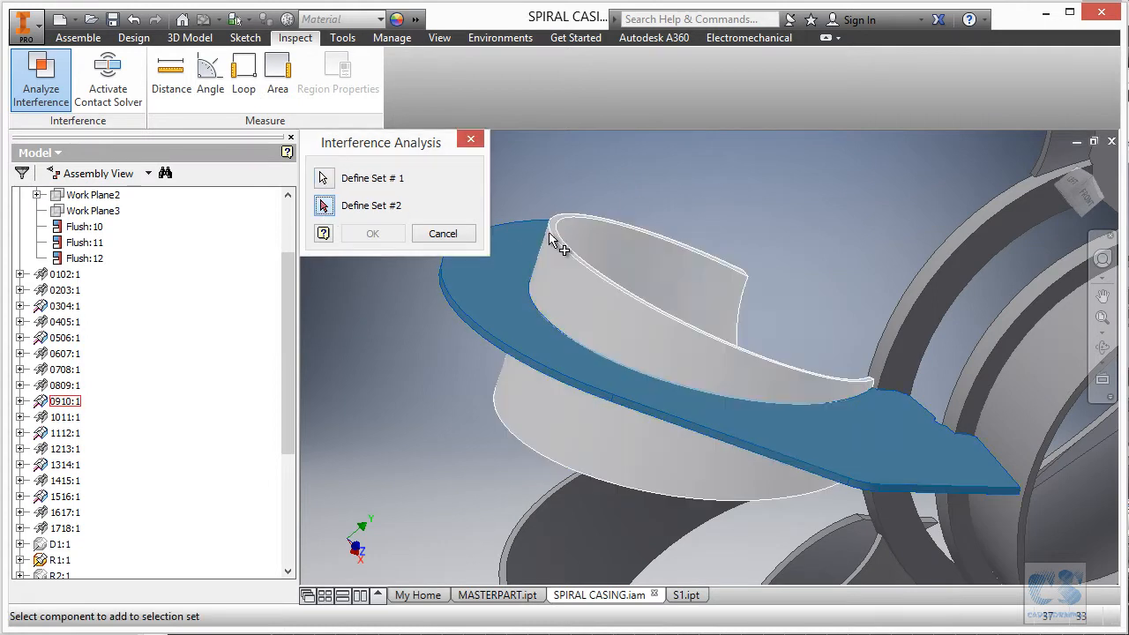
left_click(580, 250)
left_click(373, 234)
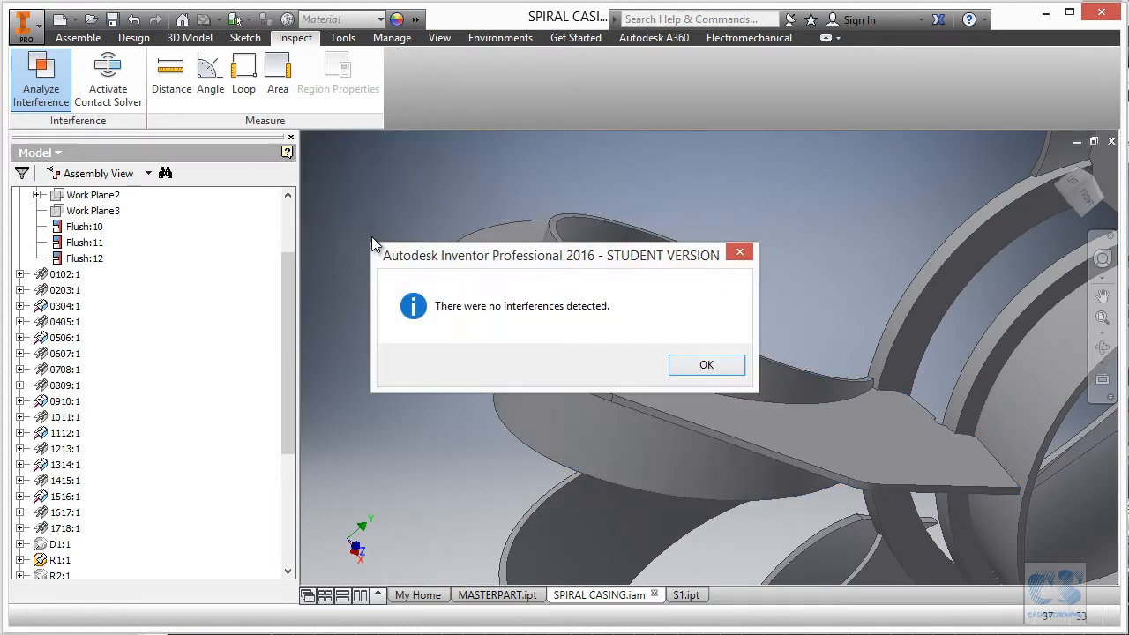
left_click(712, 365)
middle_click_drag(713, 365, 502, 218, "shift")
scroll(733, 280, "up", 6)
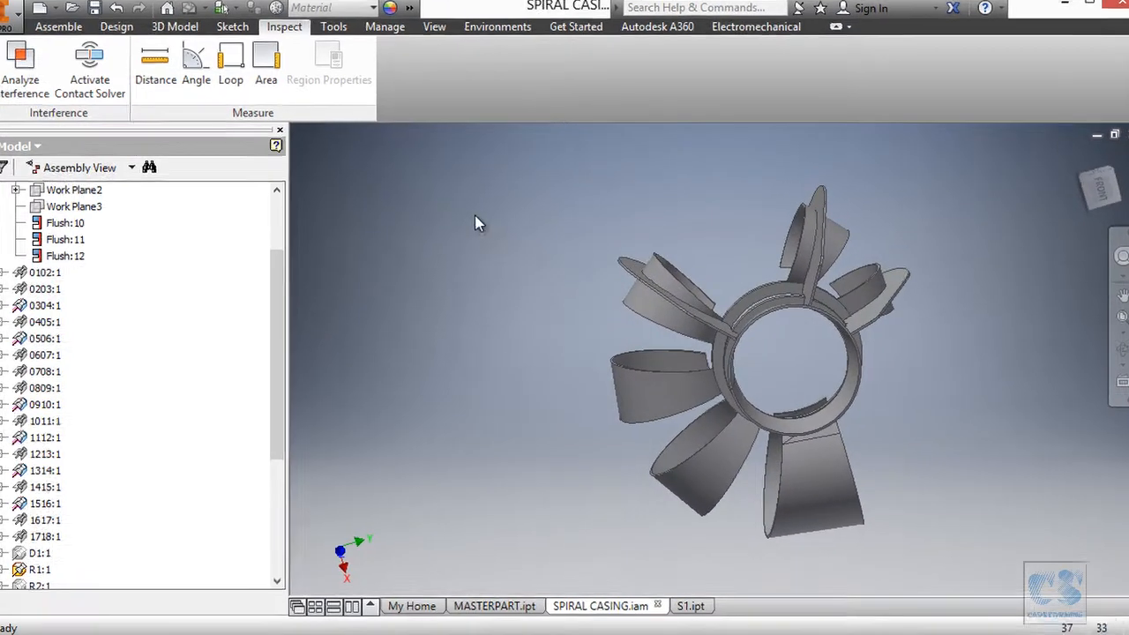
Place another instance of part S3 into the casing assembly.
right_click(483, 220)
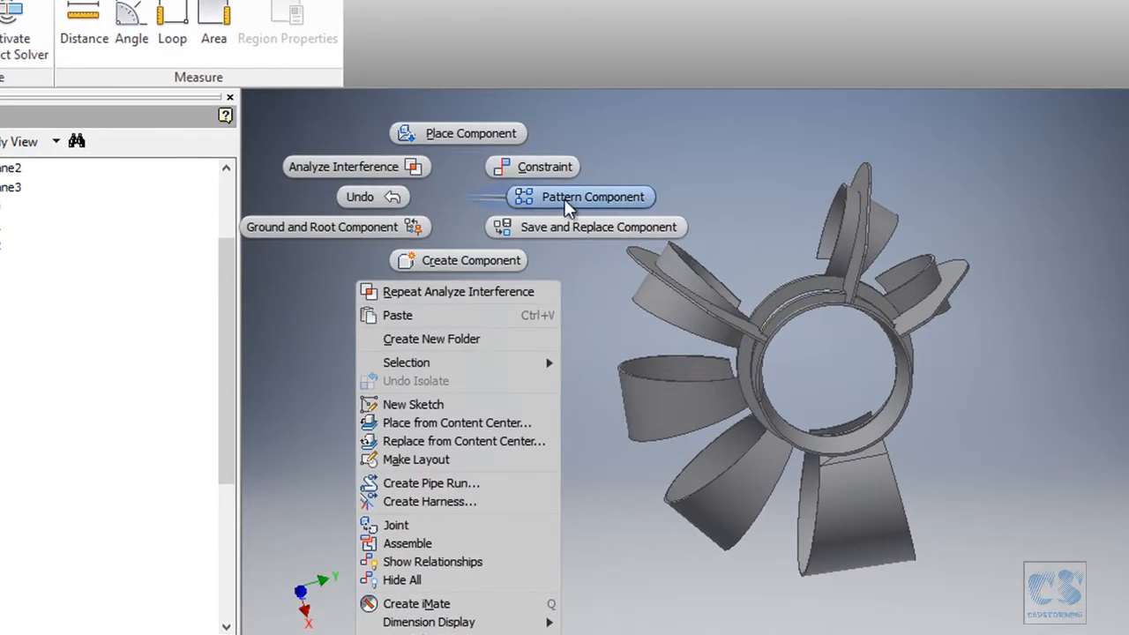
left_click(455, 137)
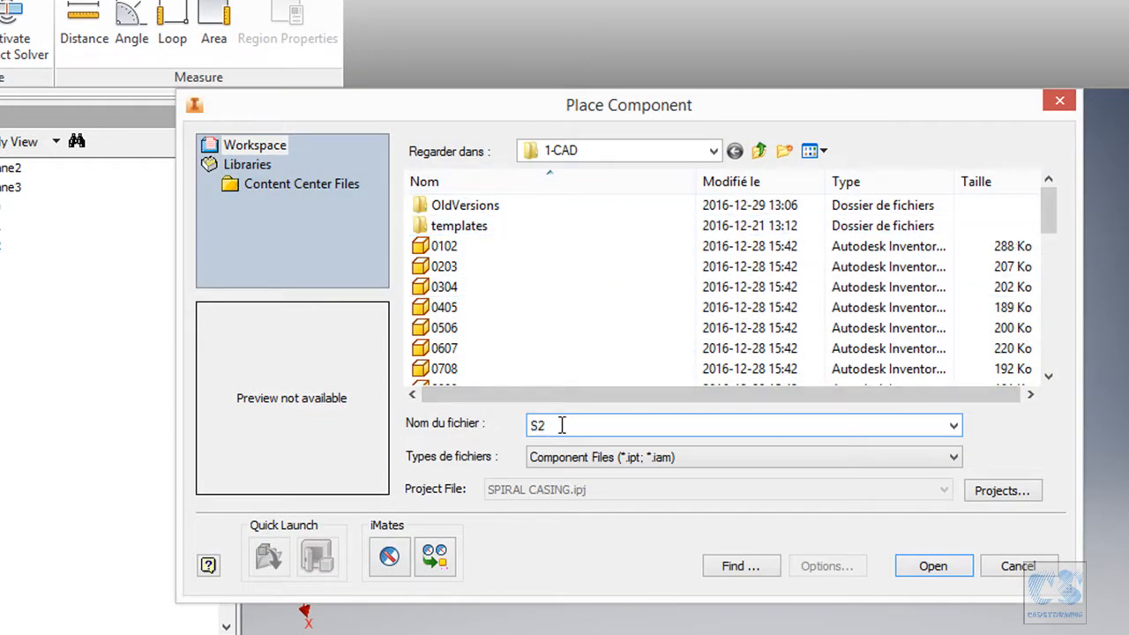
key("BackSpace")
type("3")
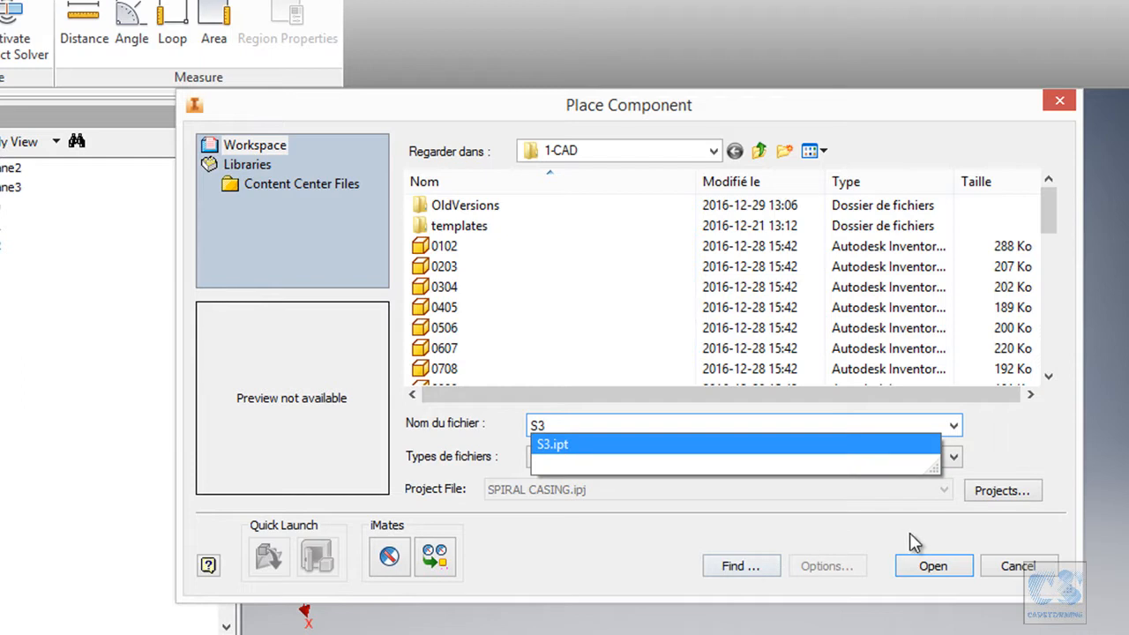
left_click(932, 566)
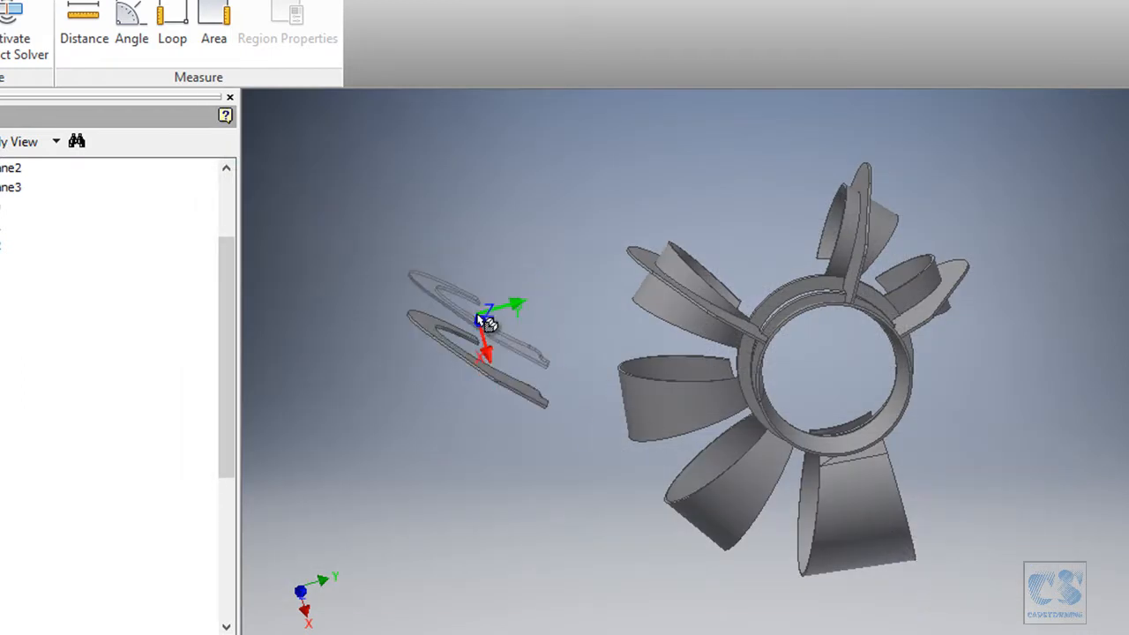
Save the placed S3 component as a new part copy, S4.
right_click(475, 184)
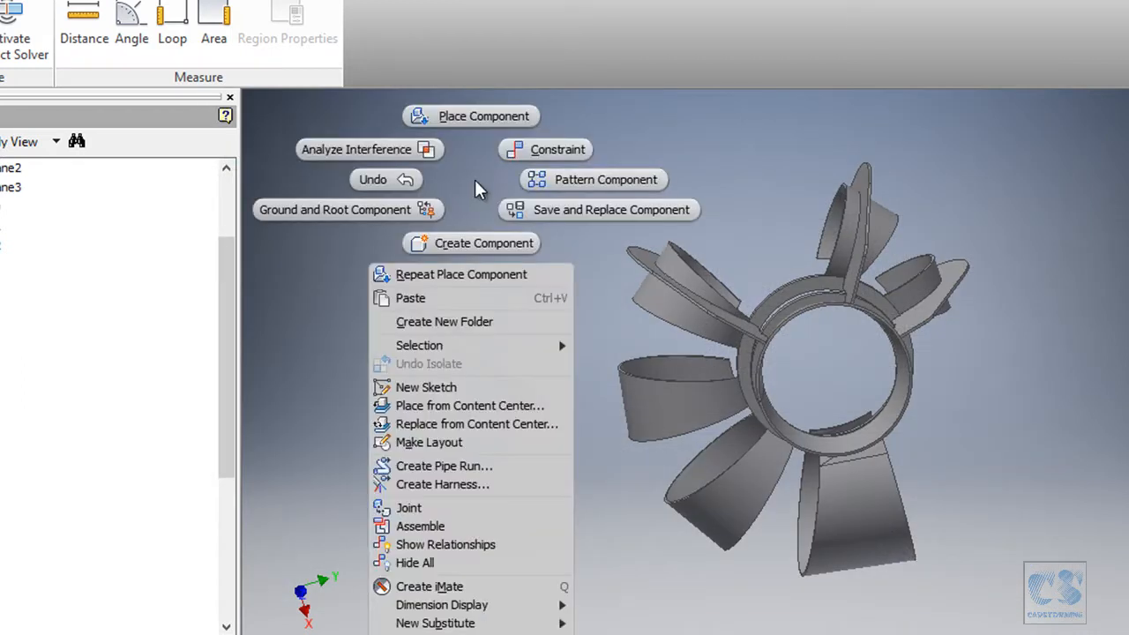
left_click(564, 210)
left_click(444, 344)
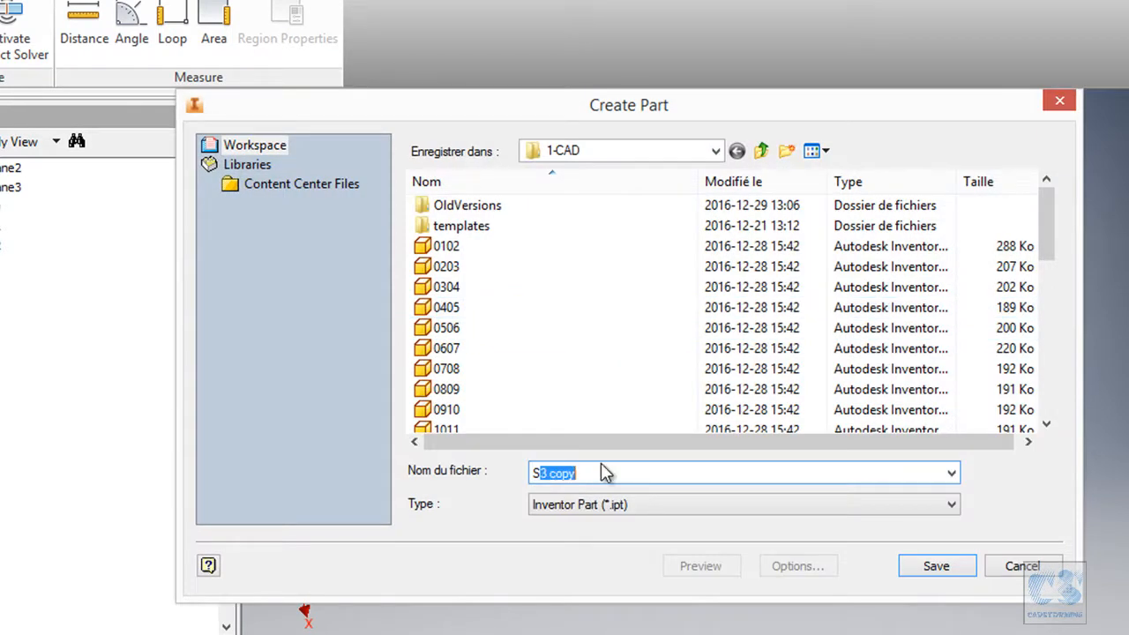
left_click(940, 568)
Ground S4:1 at the assembly origin and start editing it in place.
right_click(453, 167)
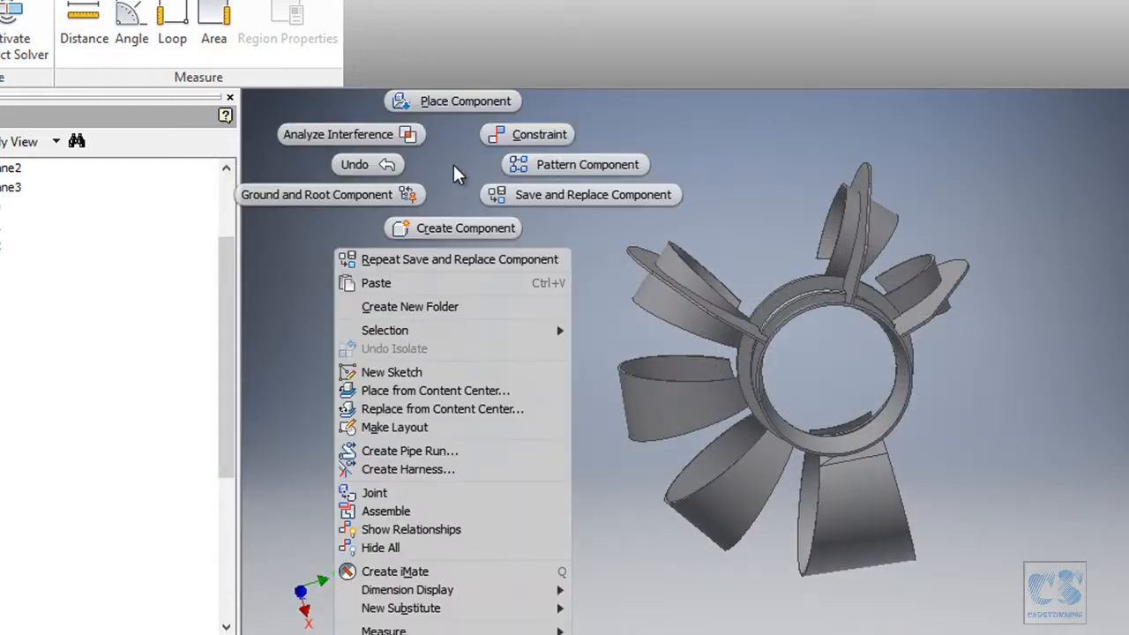
left_click(374, 196)
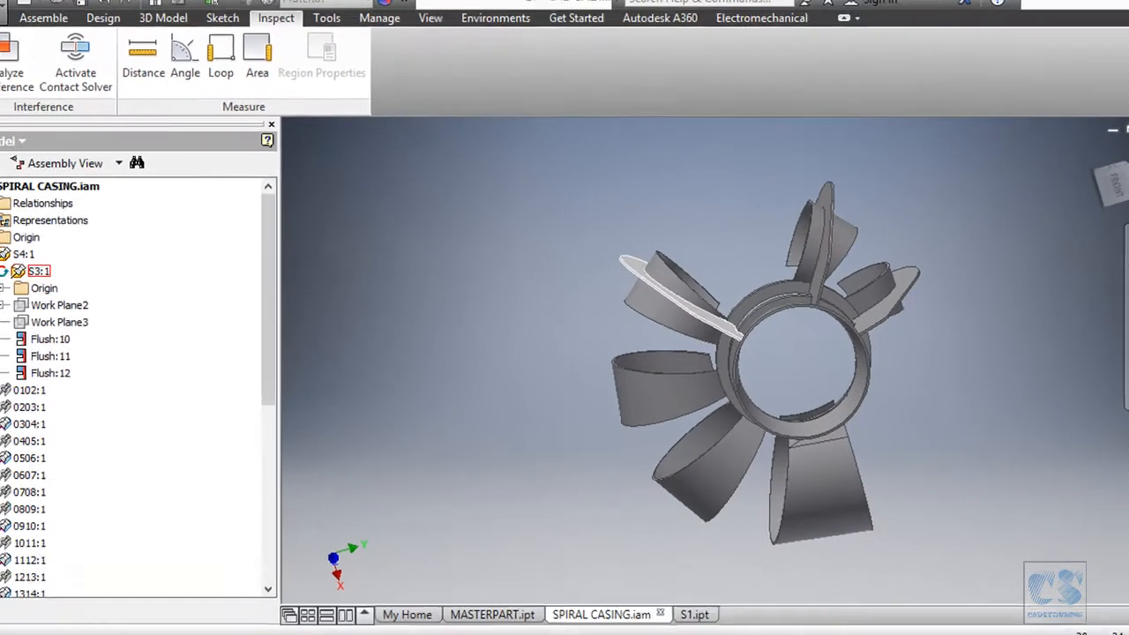
left_click(21, 275)
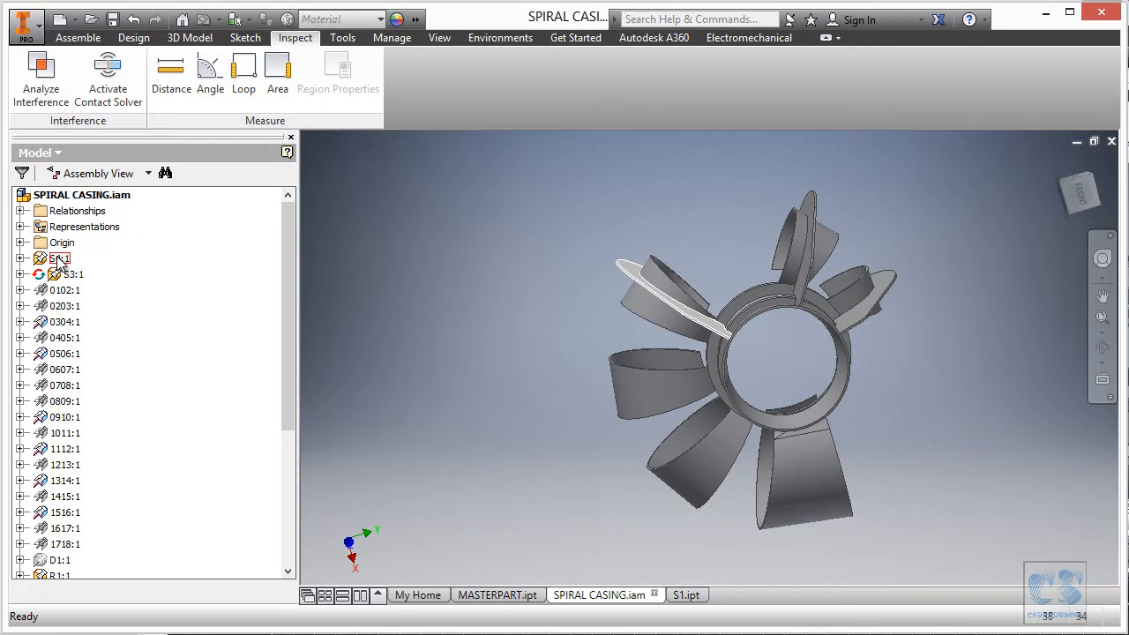
right_click(60, 259)
left_click(85, 267)
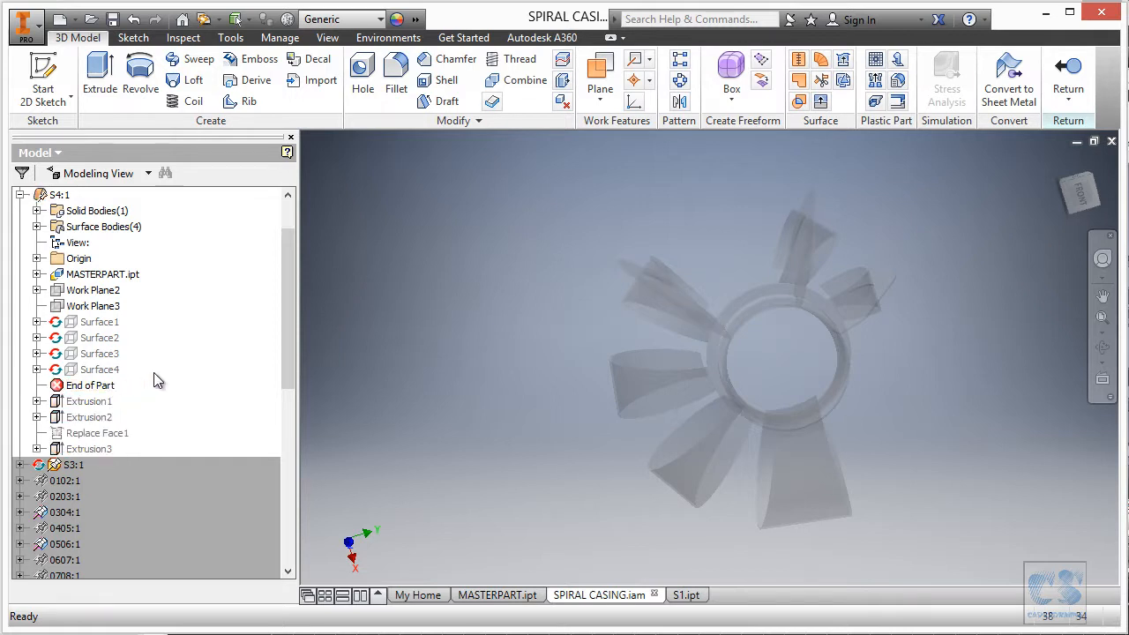
Drive Work Plane2's angle with the parameter S_AngularPosition4.
double_click(64, 293)
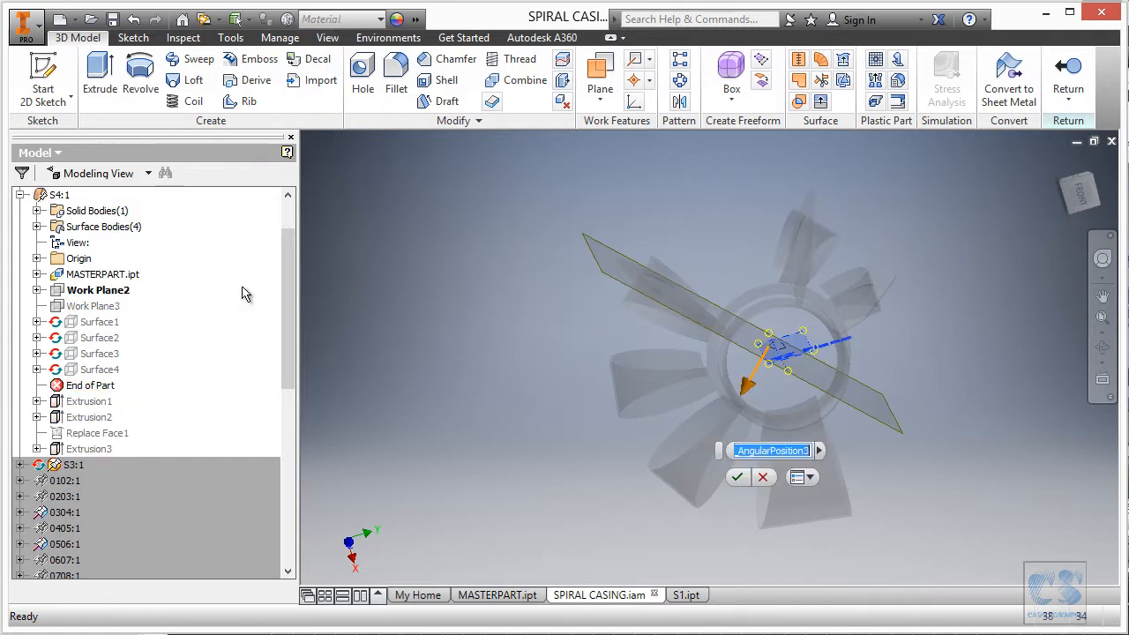
left_click(818, 451)
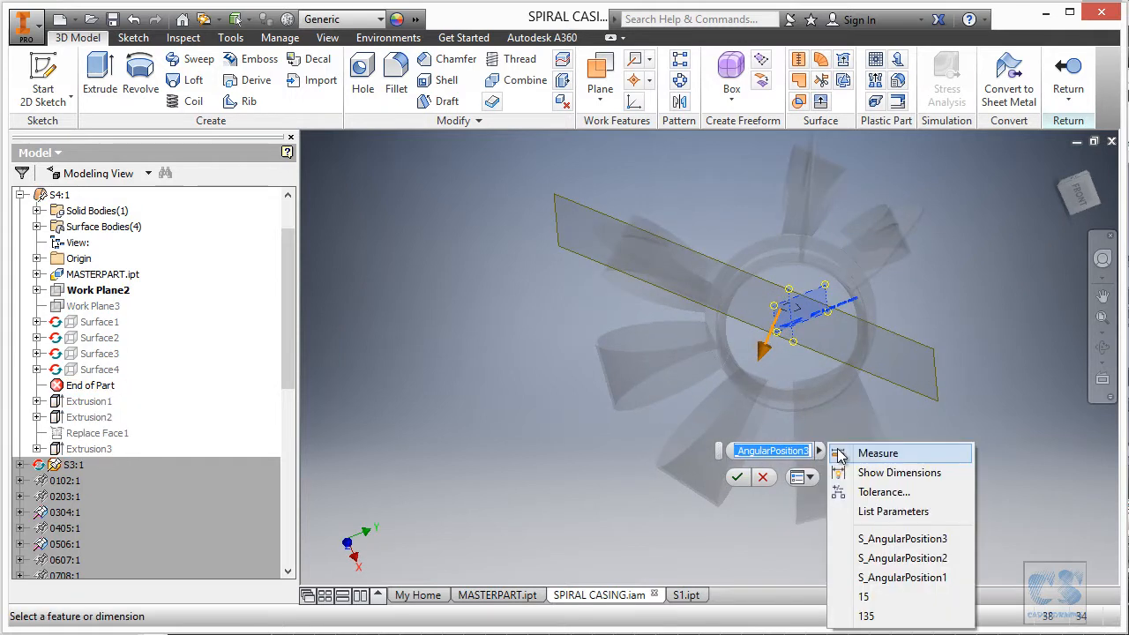
left_click(913, 512)
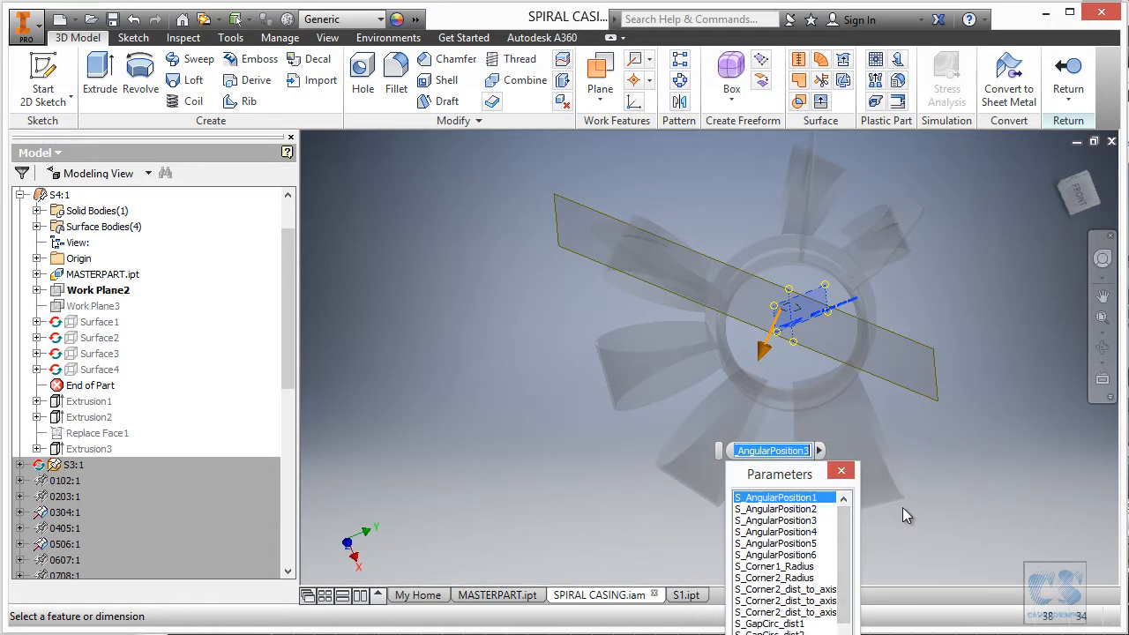
left_click(828, 532)
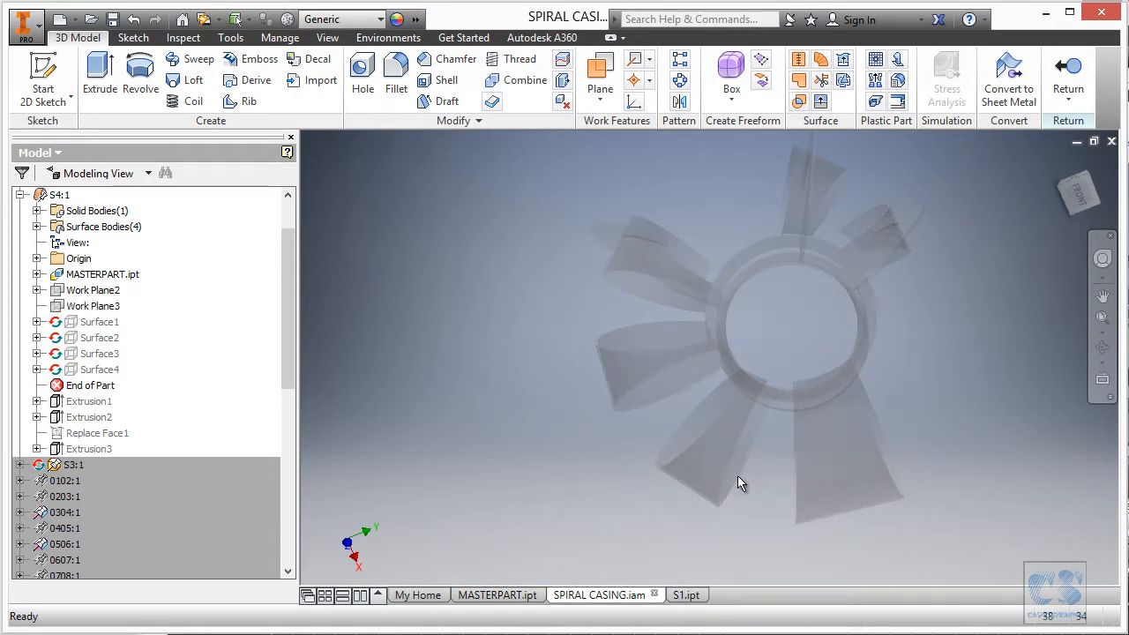
Redefine Surface4 from the next blade's face and accept the feature reorder.
right_click(104, 377)
left_click(149, 411)
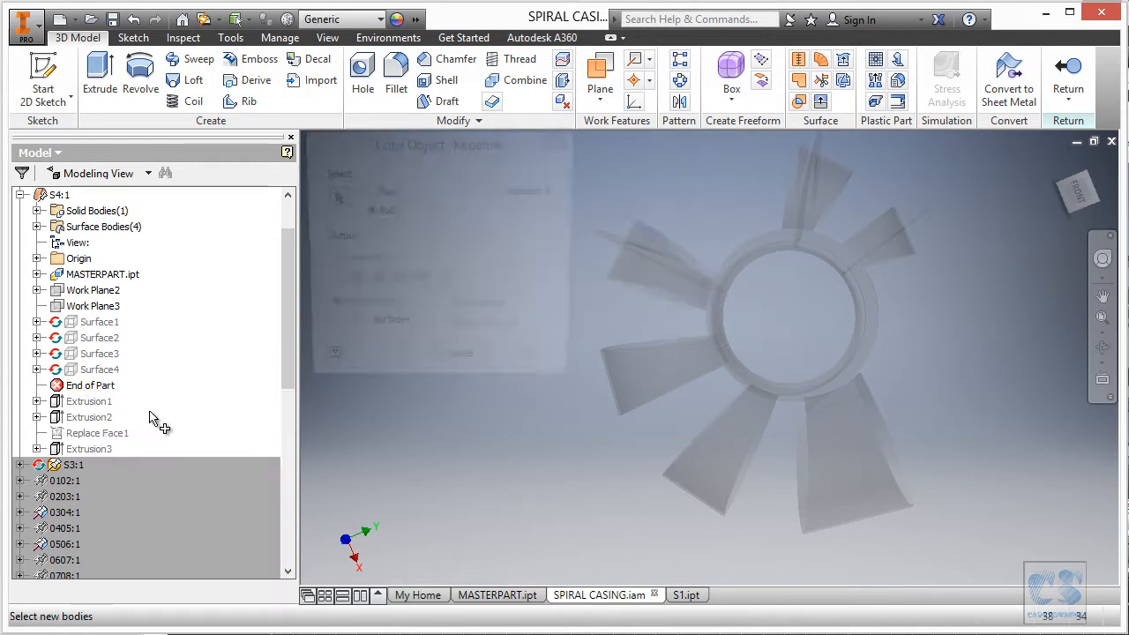
left_click(370, 194)
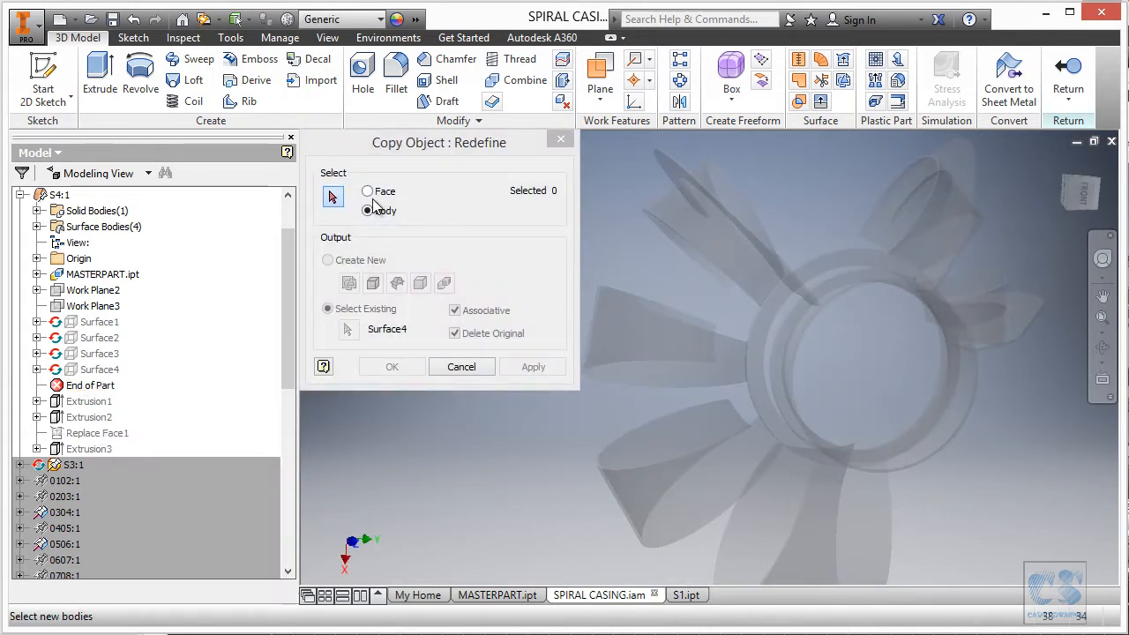
scroll(598, 309, "down", 5)
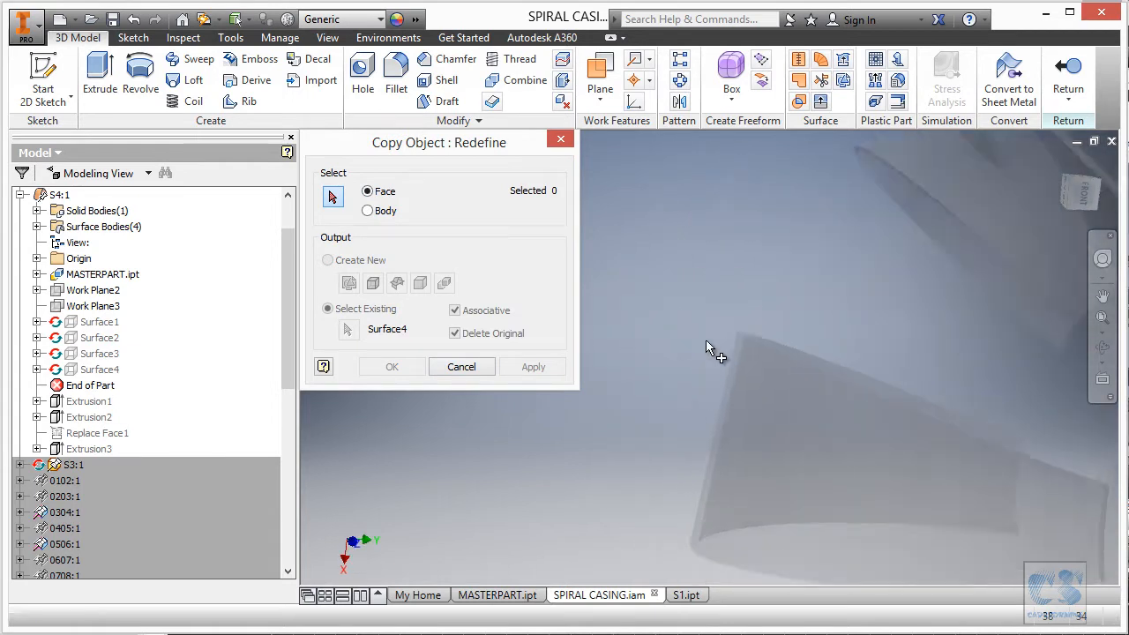
left_click(737, 342)
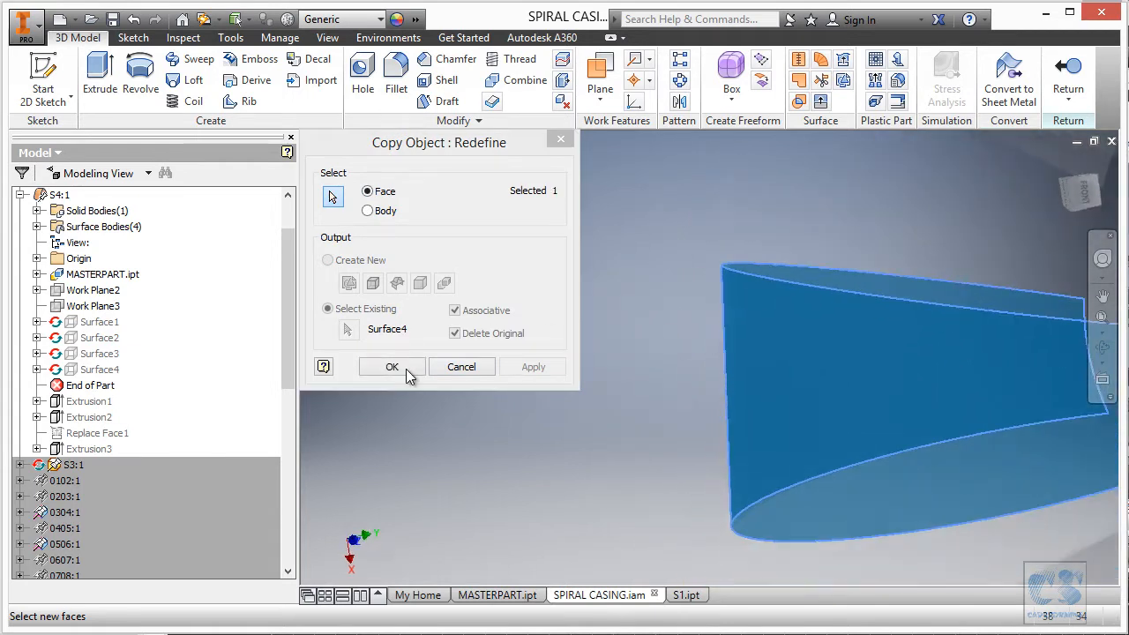
left_click(394, 365)
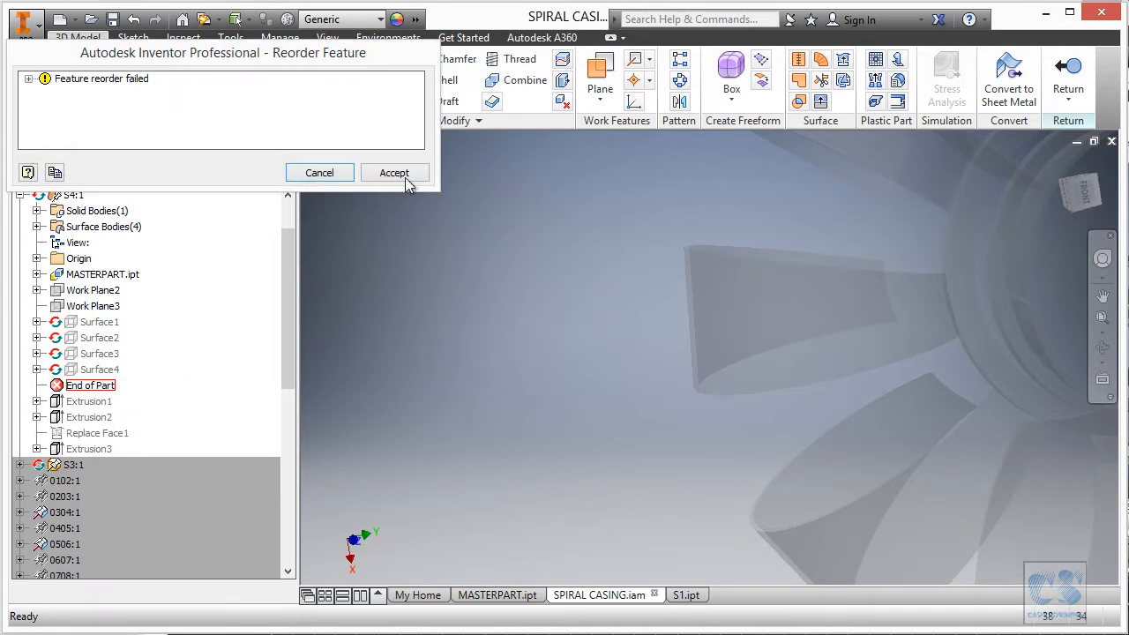
left_click(394, 173)
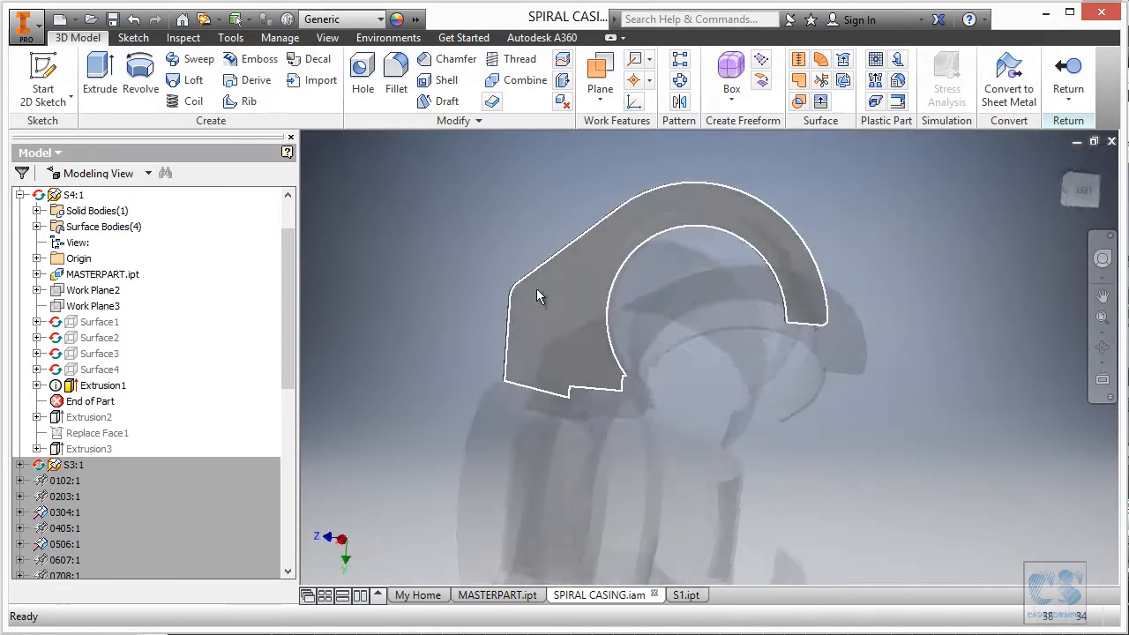
In the Parameters table, link d4 to S_MainAngle4.
right_click(874, 247)
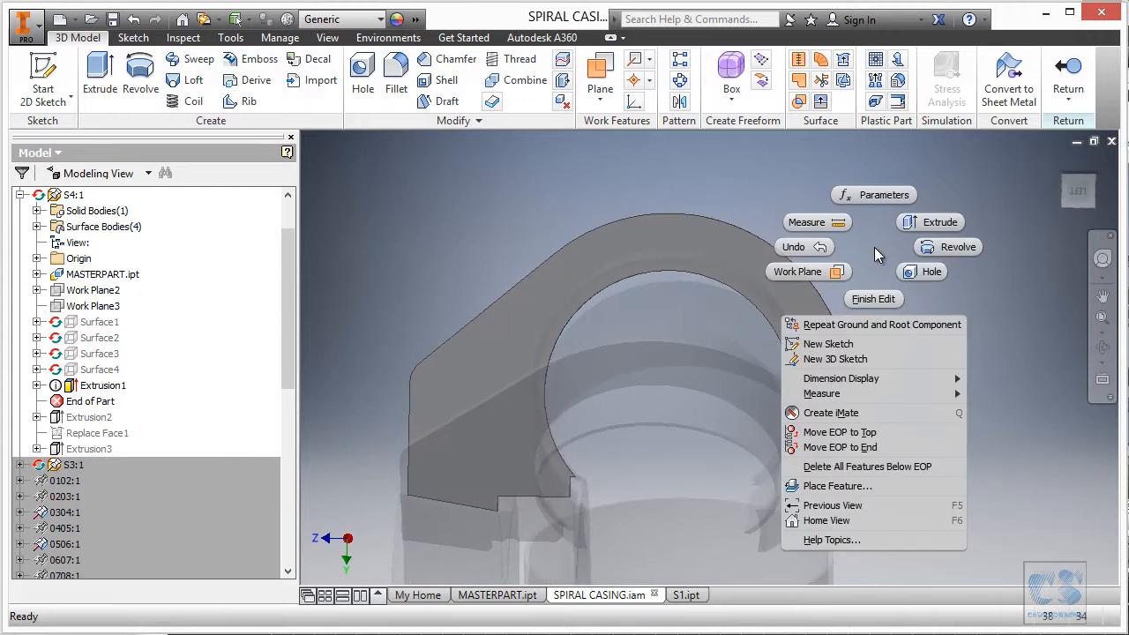
left_click(880, 194)
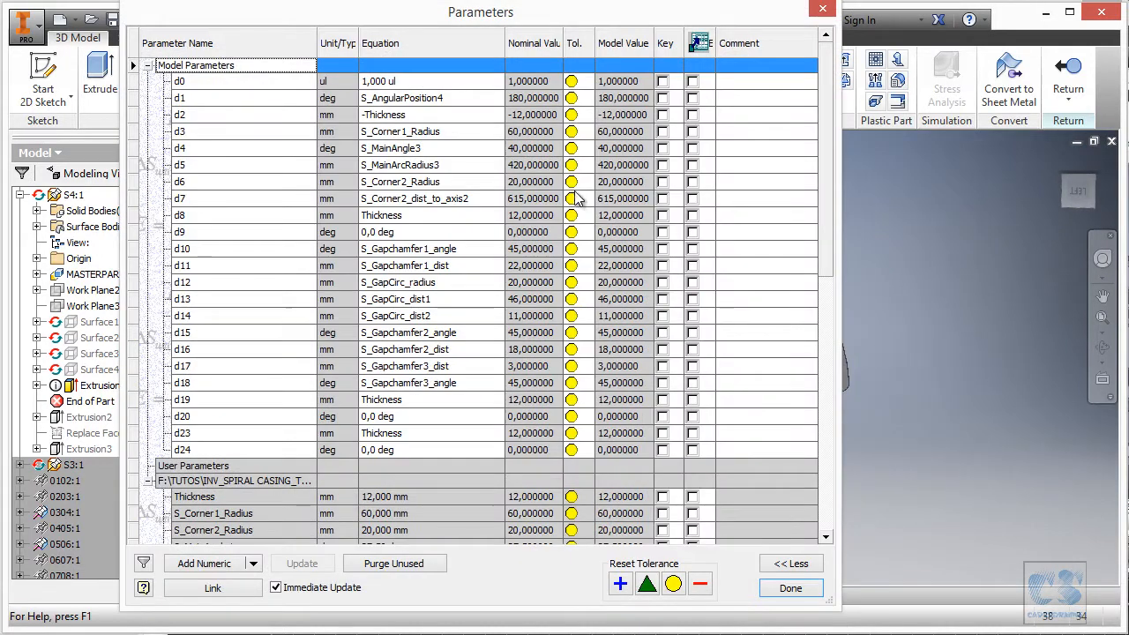
left_click(467, 148)
right_click(500, 146)
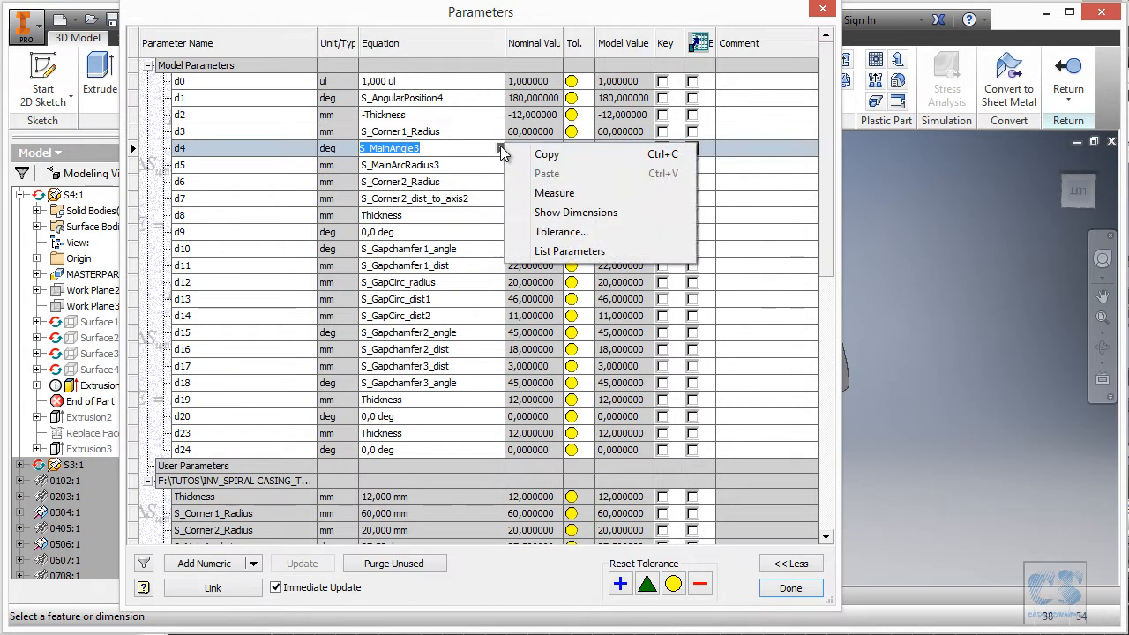
left_click(572, 252)
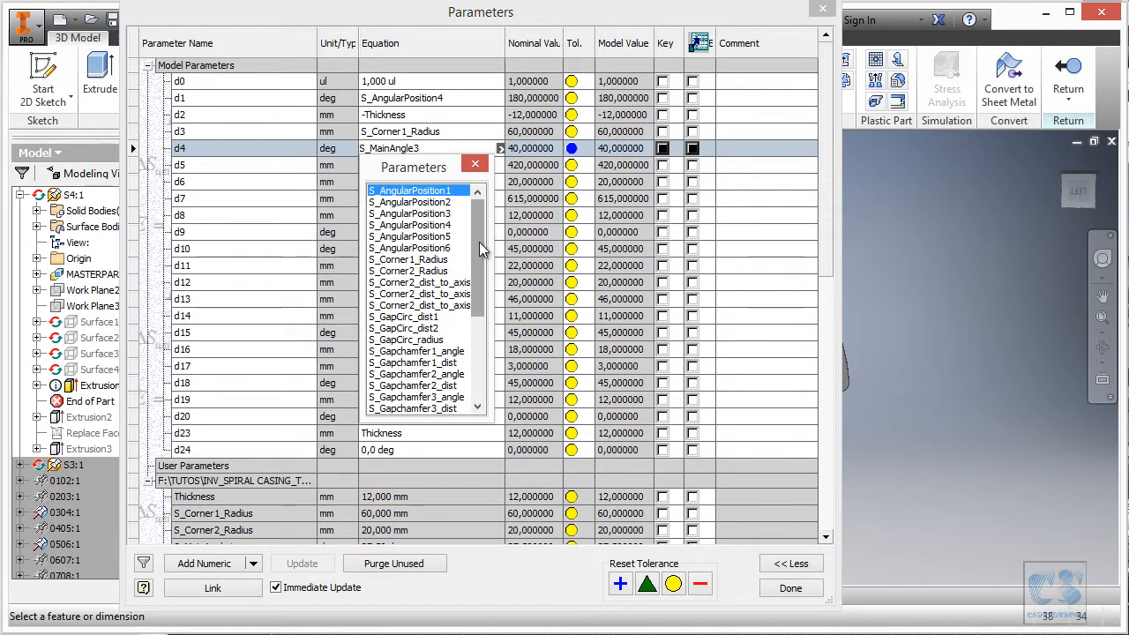
left_click_drag(471, 254, 483, 343)
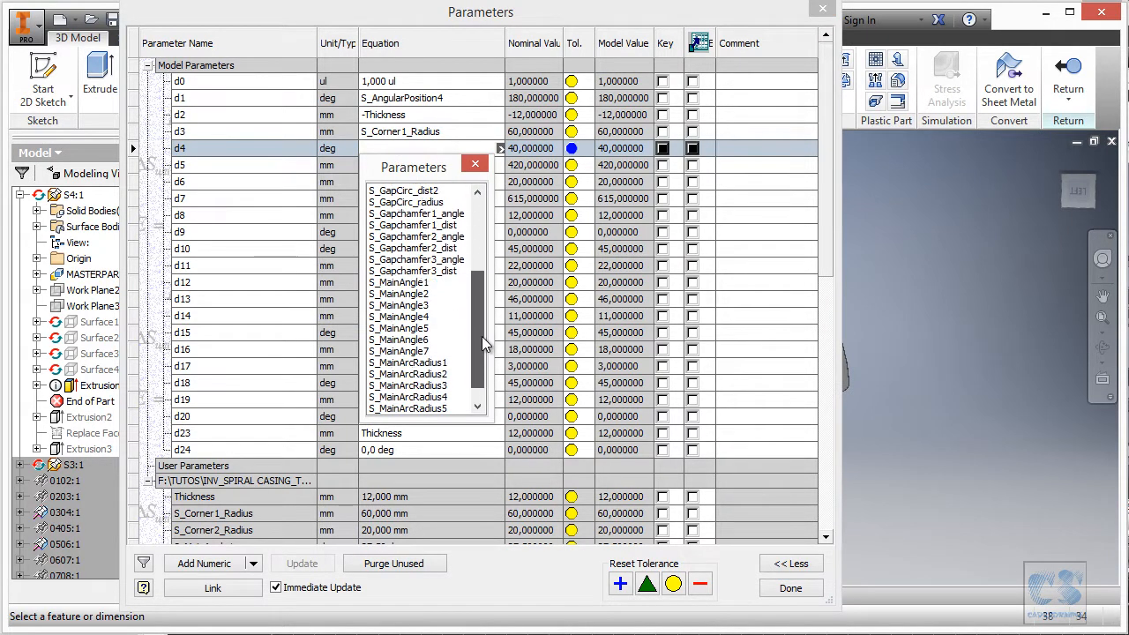
double_click(414, 317)
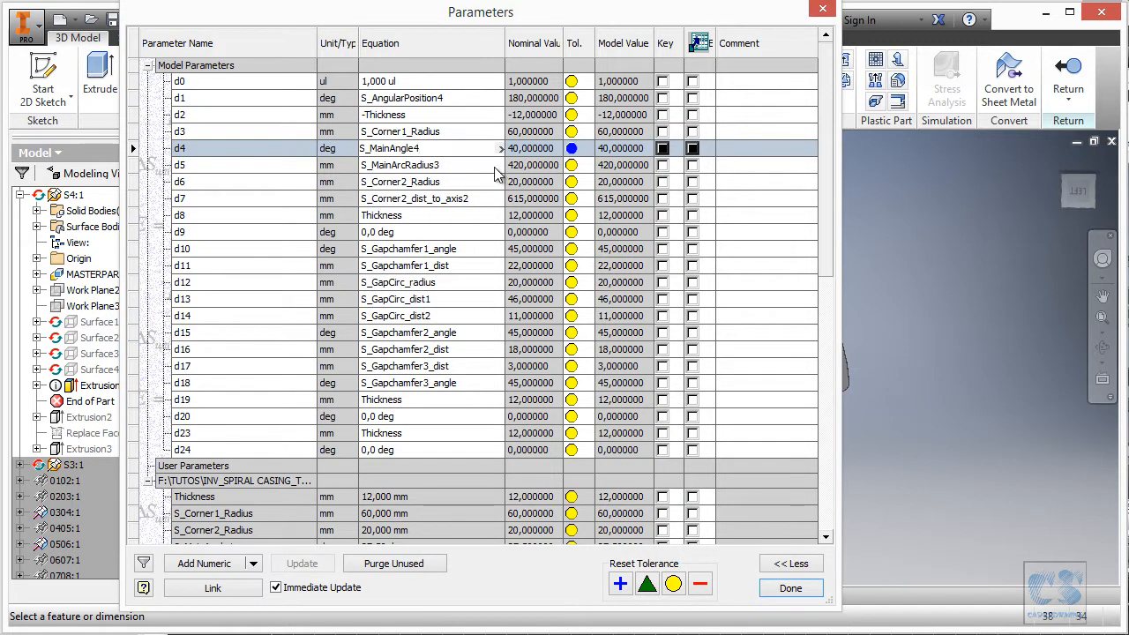
Link d5 to S_MainArcRadius4, close Parameters, and expand Extrusion1 to show Sketch1.
left_click(464, 165)
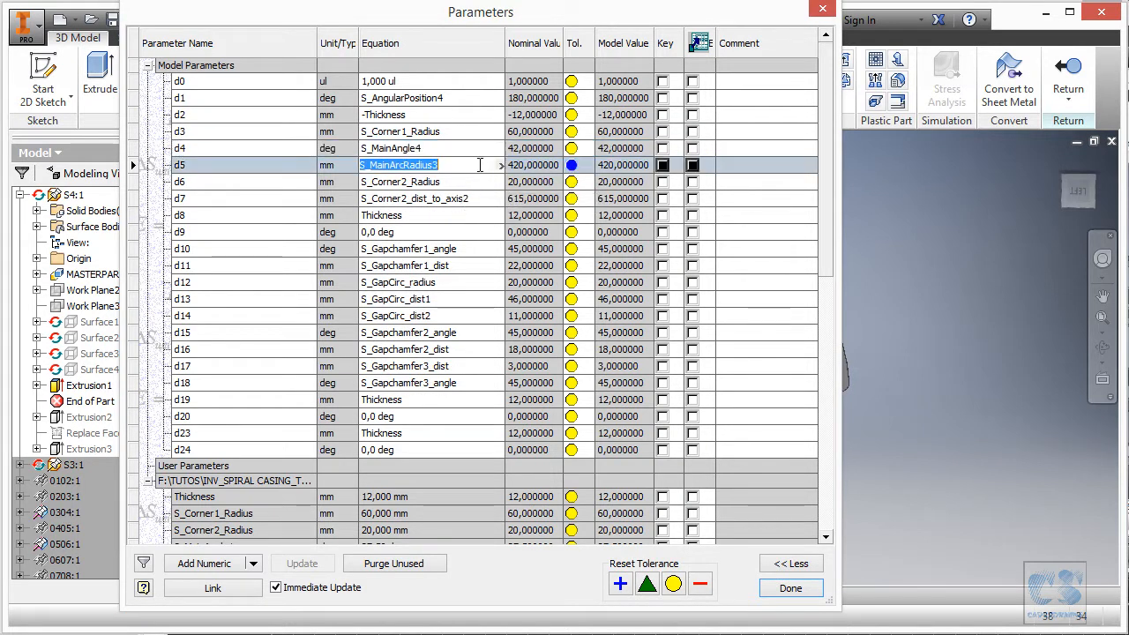
left_click(500, 165)
left_click(516, 270)
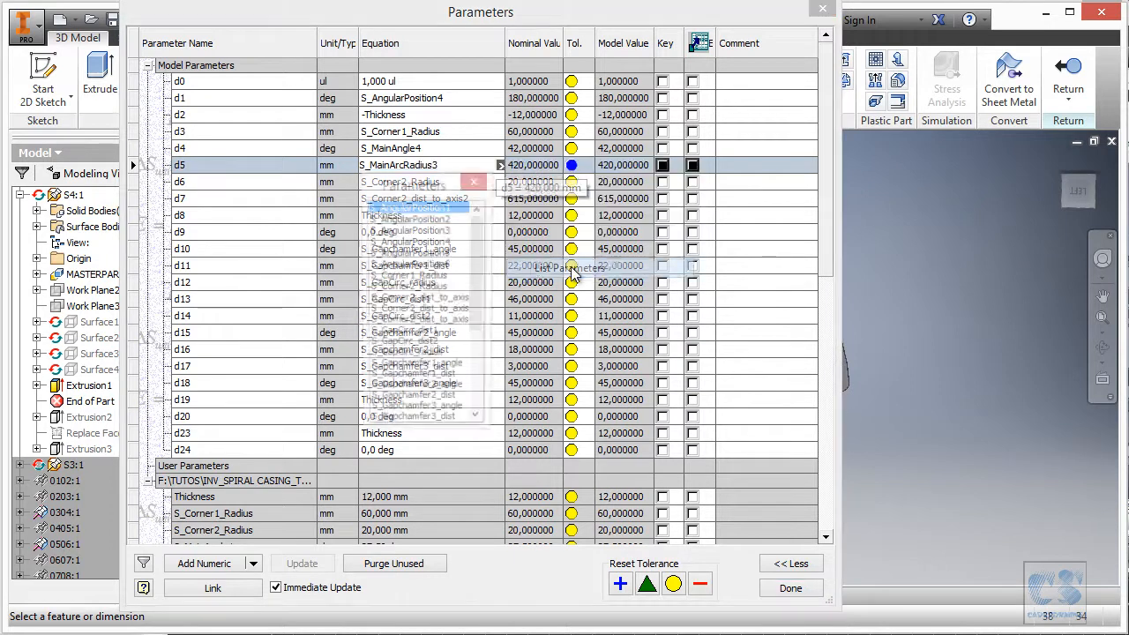
left_click_drag(483, 281, 475, 373)
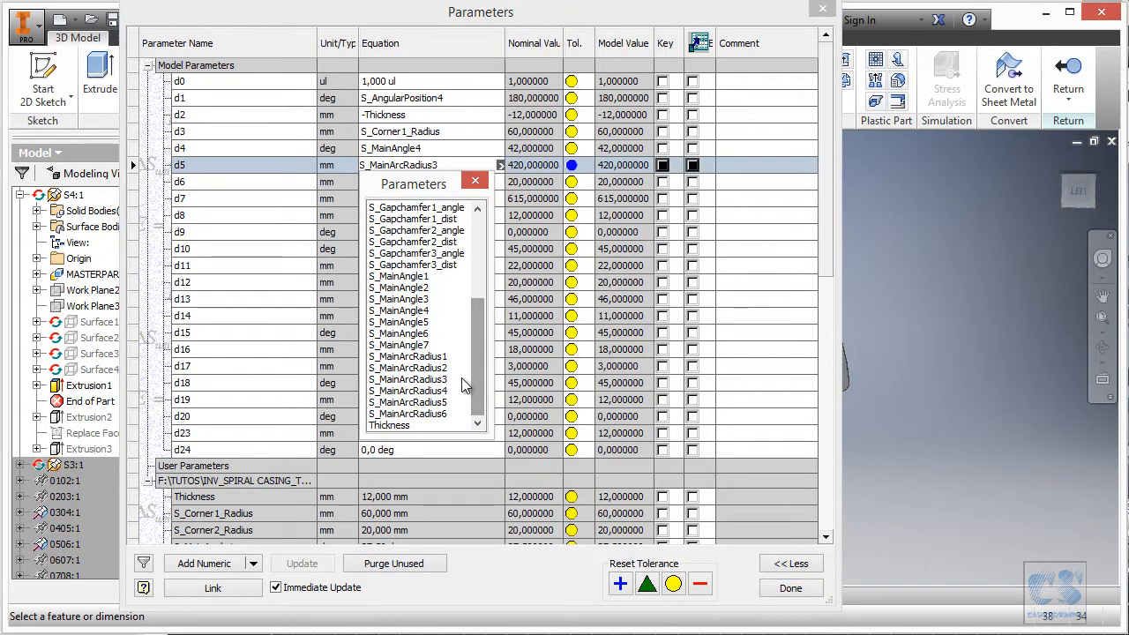
left_click(441, 391)
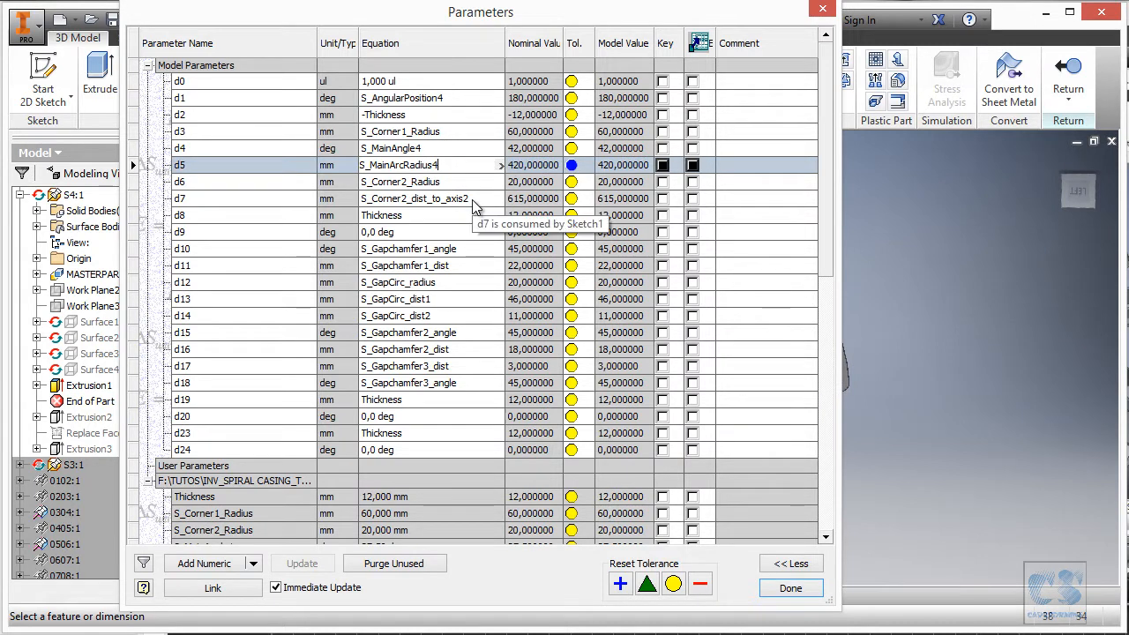
left_click(791, 589)
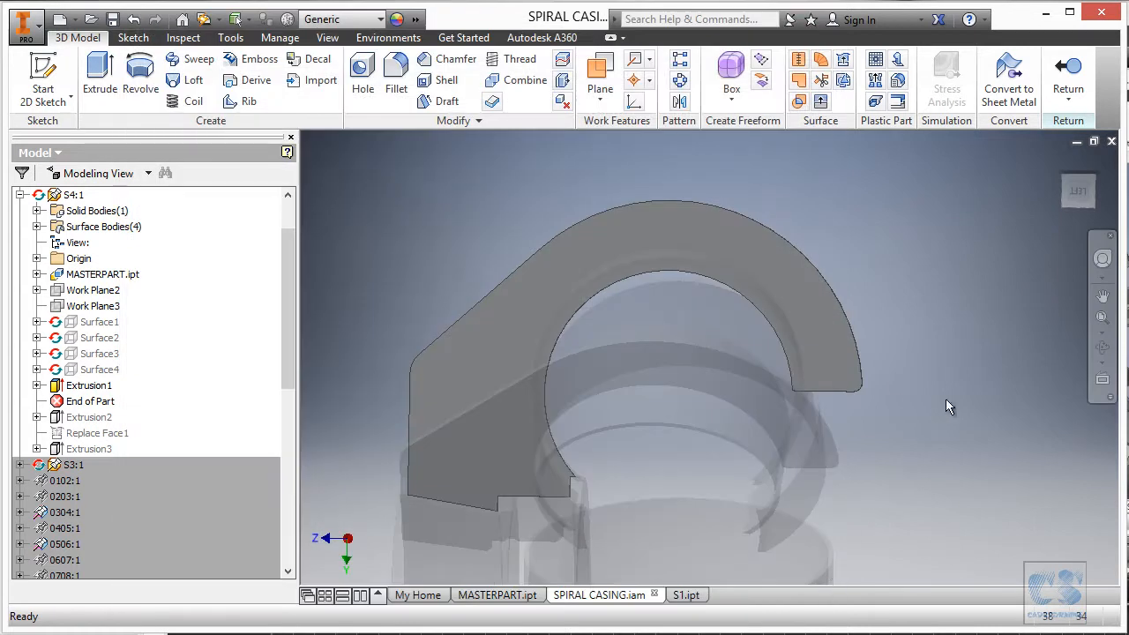
left_click(36, 386)
Open Sketch1 of Extrusion1 for editing.
left_click(88, 401)
left_click(682, 473)
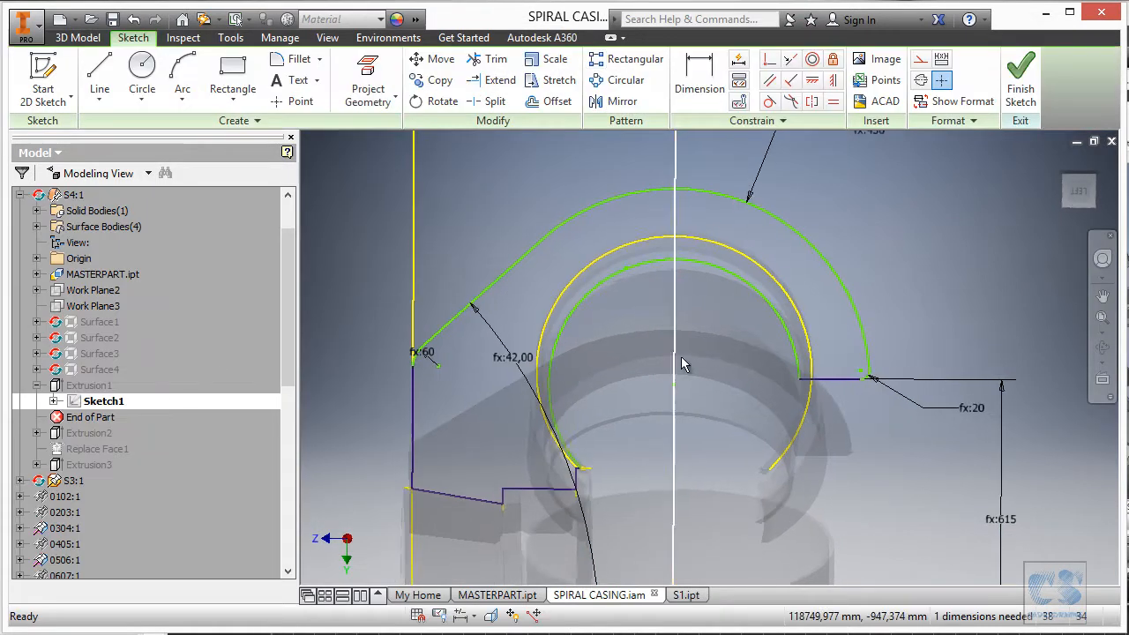
scroll(719, 286, "up", 10)
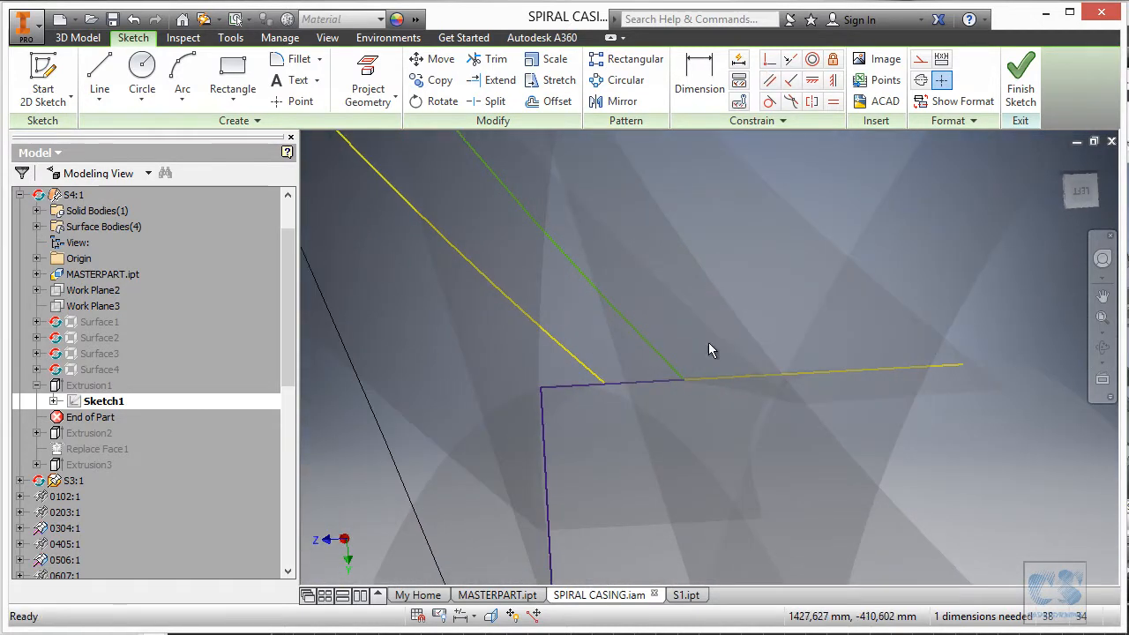
Delete the corner line's coincident constraints and pull its endpoint free of the corner.
right_click(666, 383)
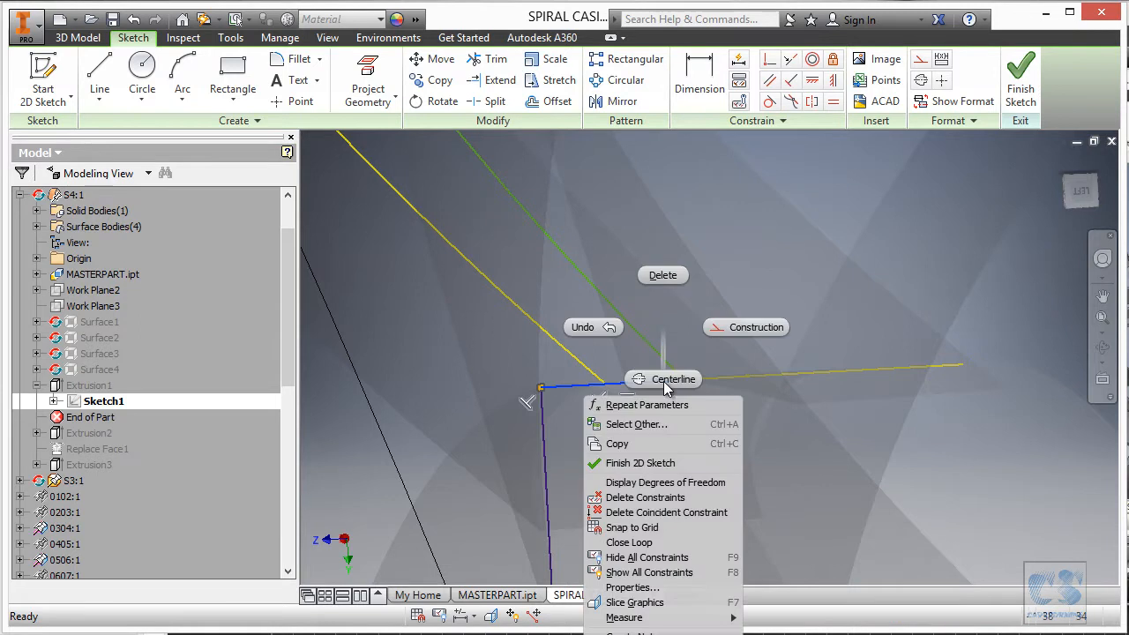
left_click(673, 512)
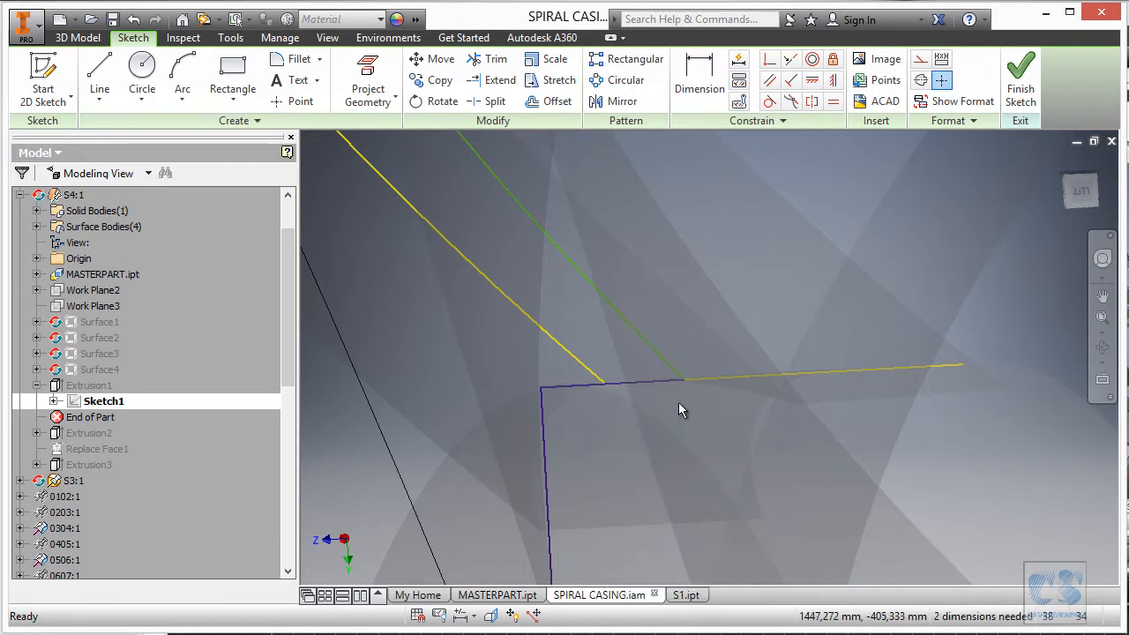
mouse_move(677, 378)
left_mouse_down()
mouse_move(678, 334)
mouse_move(671, 372)
left_mouse_up()
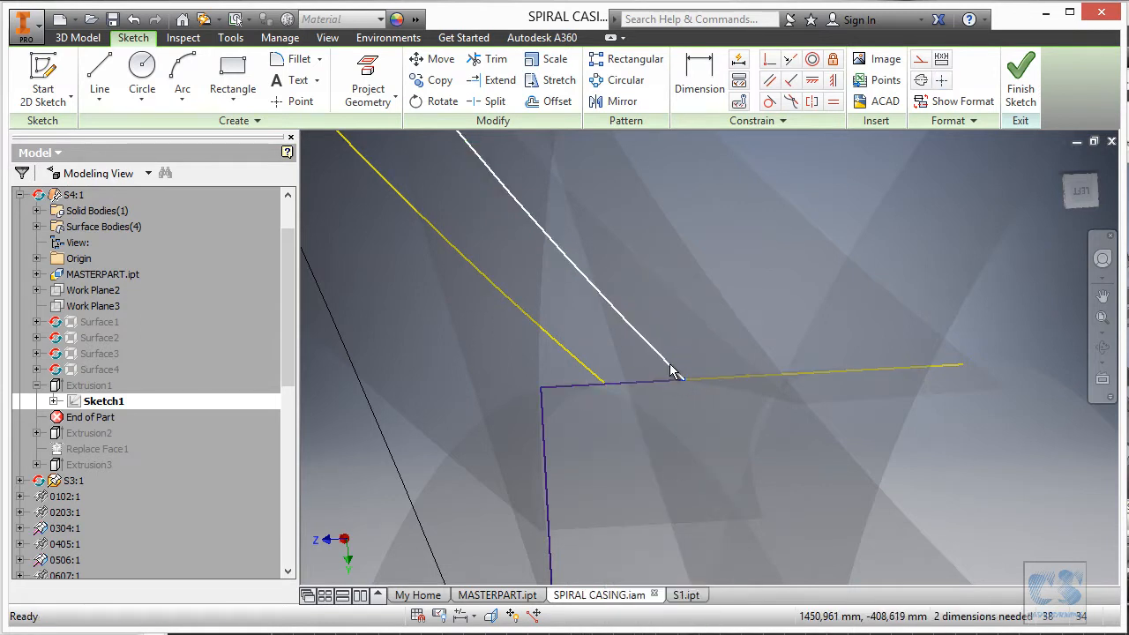
right_click(668, 365)
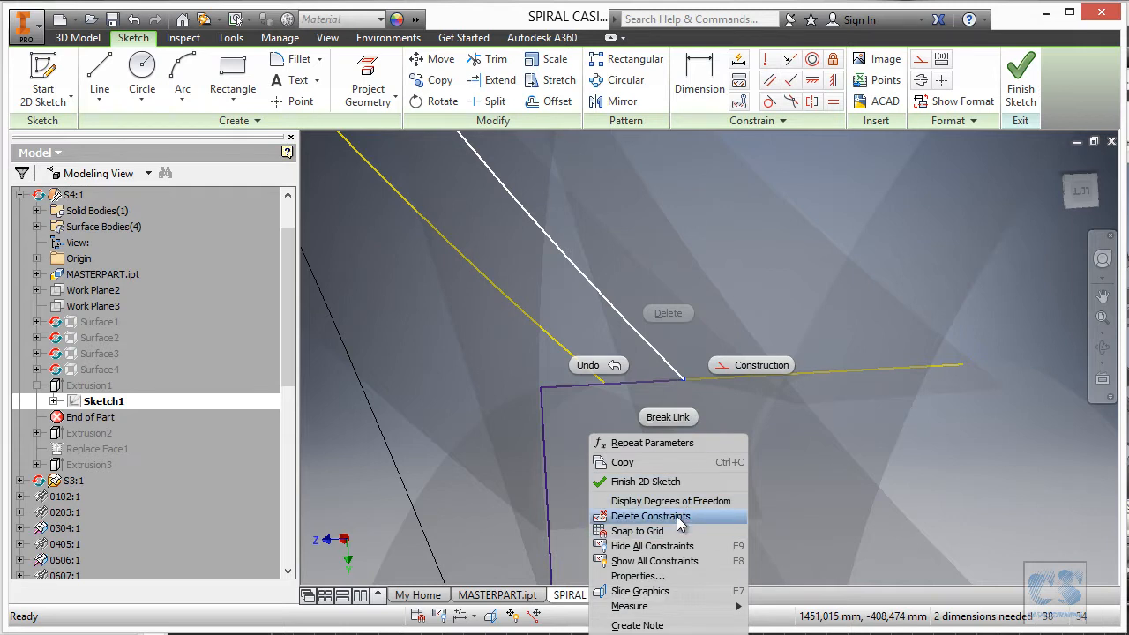
left_click(676, 516)
left_click(670, 366)
right_click(670, 366)
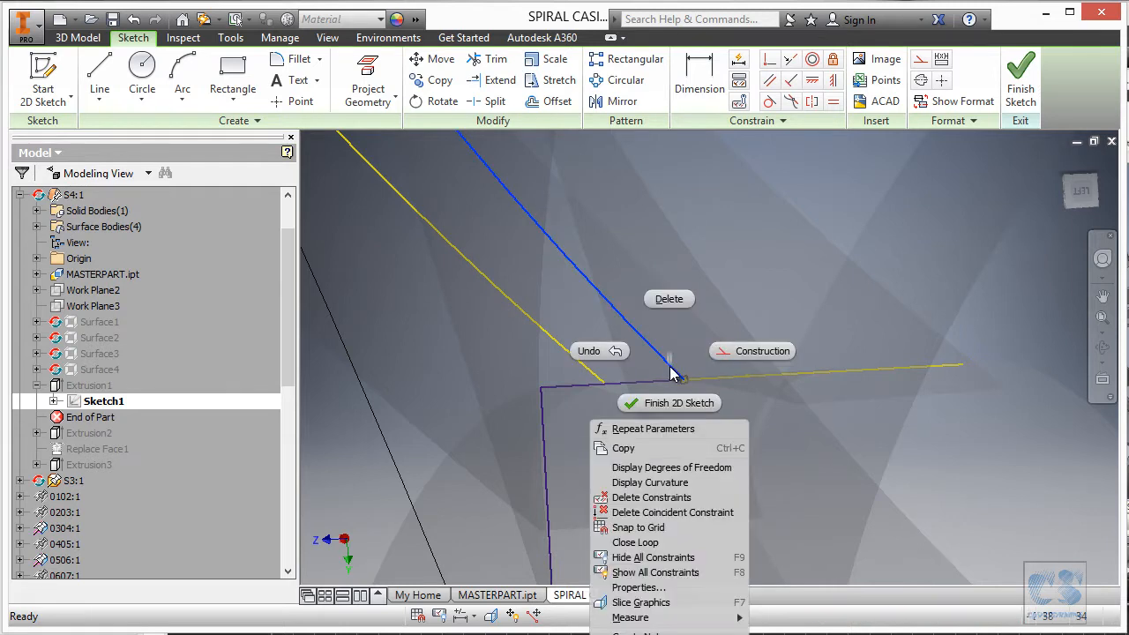
left_click(672, 513)
left_click_drag(685, 380, 648, 365)
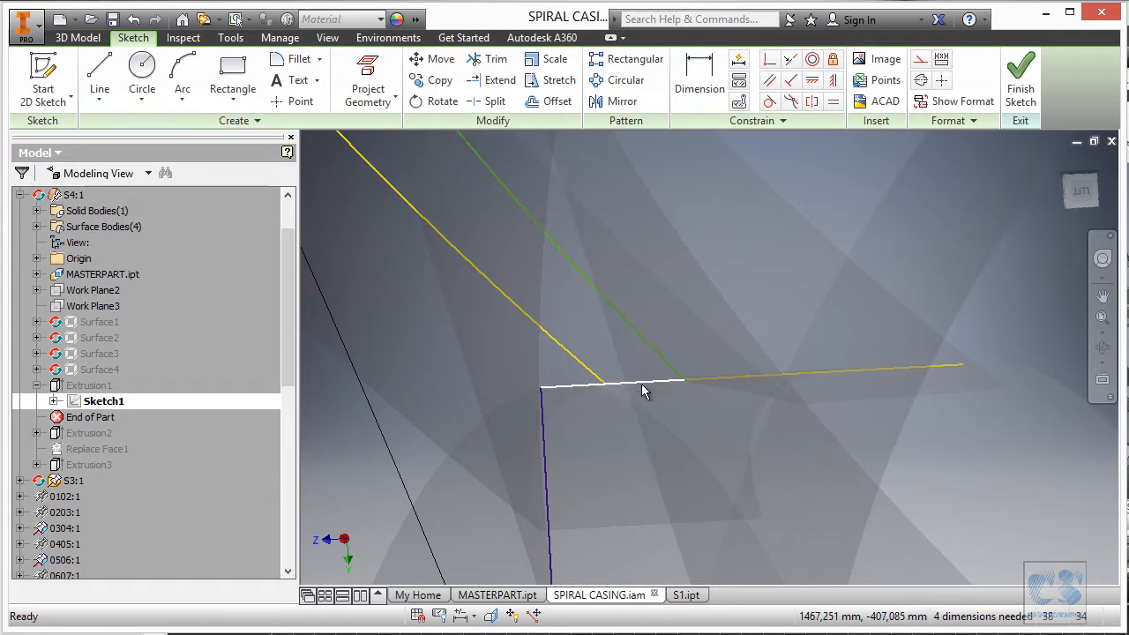
right_click(641, 392)
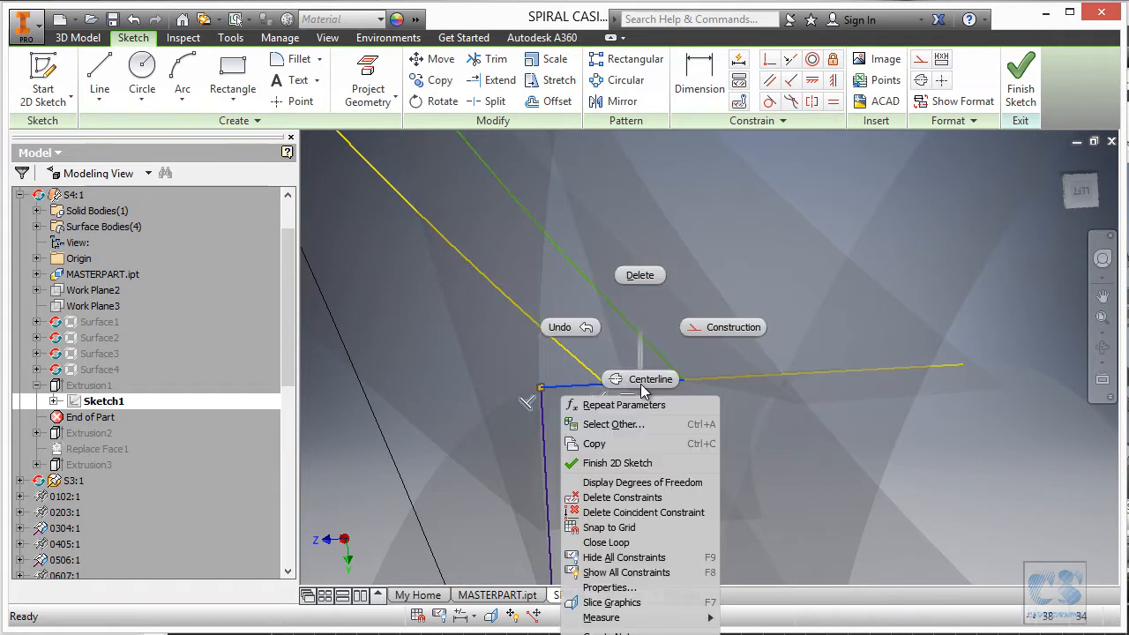
left_click(664, 514)
mouse_move(683, 379)
left_mouse_down()
mouse_move(631, 391)
mouse_move(649, 419)
left_mouse_up()
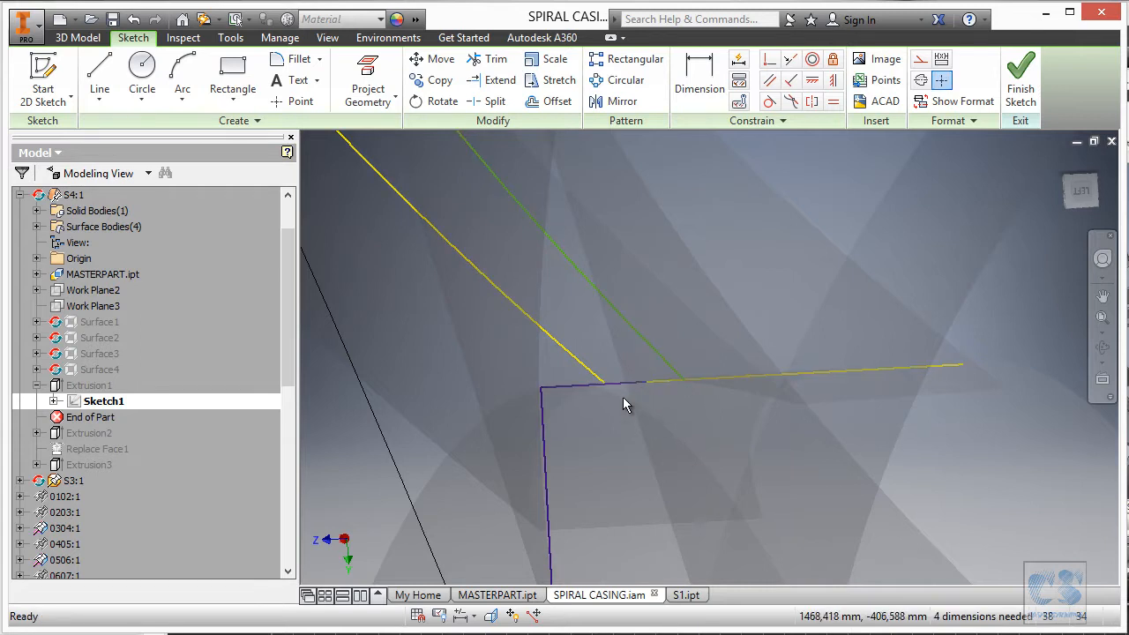
Make the line end coincident with the corner and the yellow circle, then finish Sketch1.
left_click(767, 67)
scroll(736, 345, "down", 3)
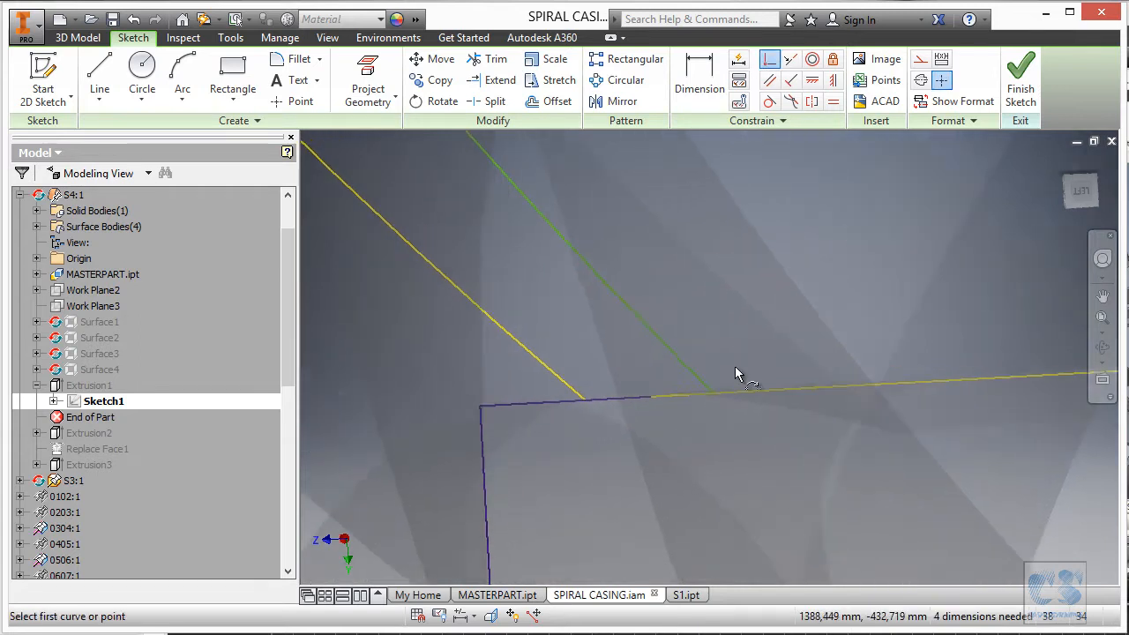
left_click_drag(729, 399, 737, 353)
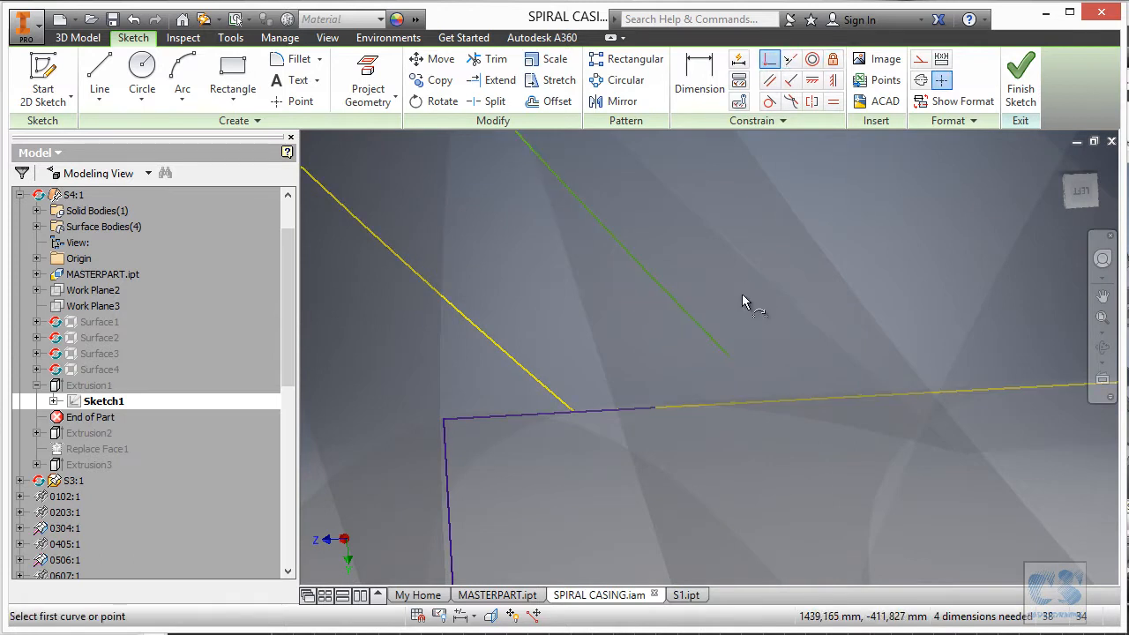
left_click(655, 409)
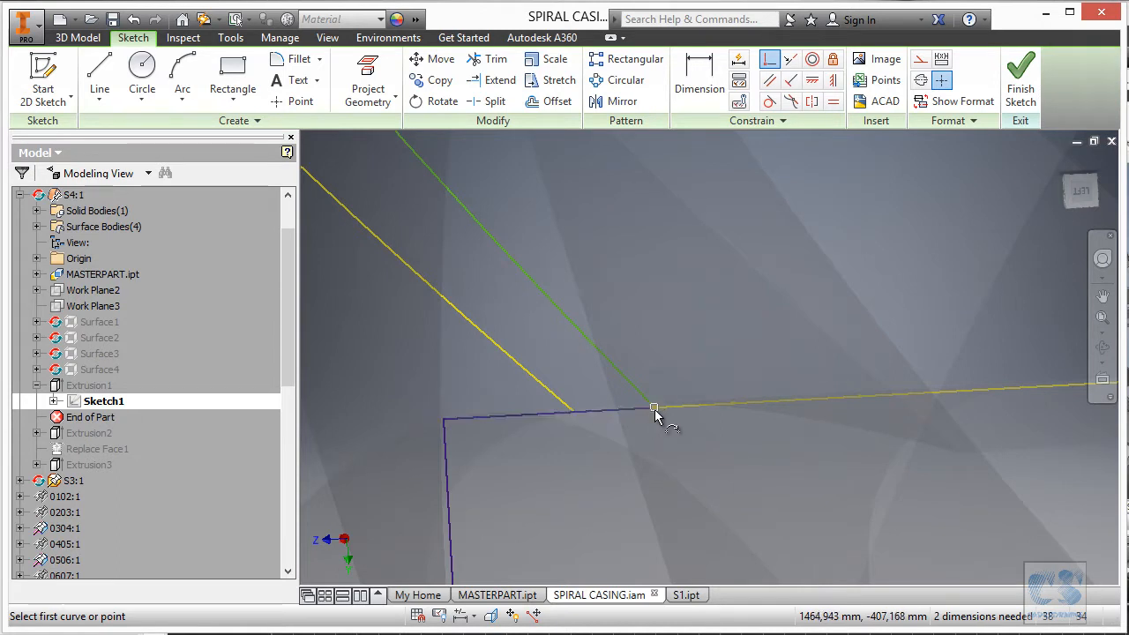
left_click(574, 413)
scroll(621, 446, "down", 5)
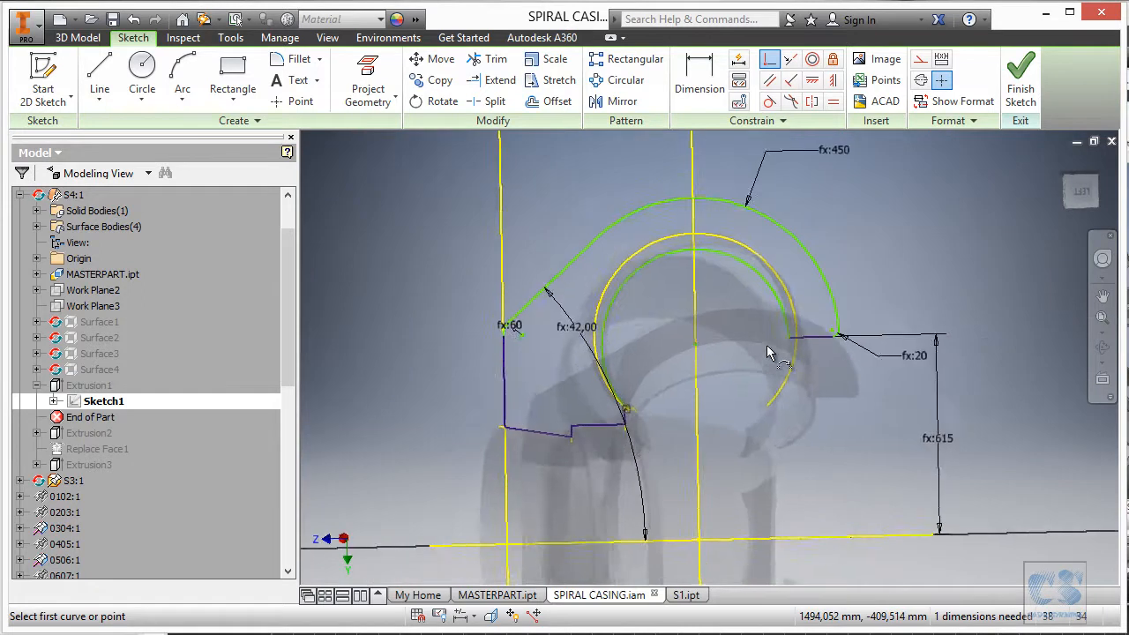
scroll(732, 317, "up", 4)
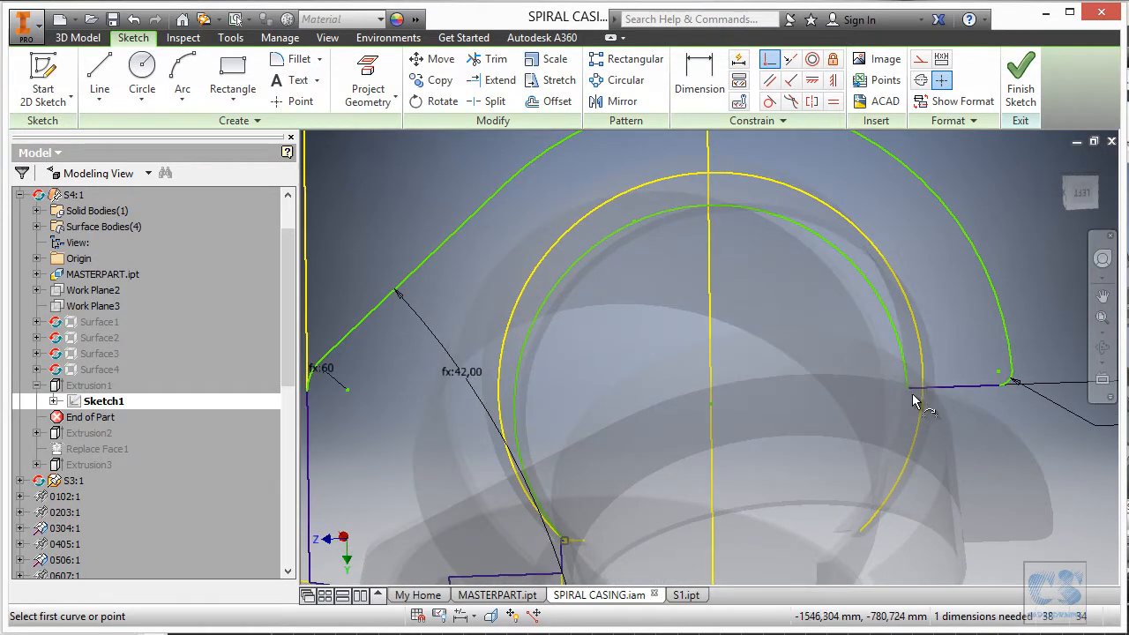
left_click(918, 404)
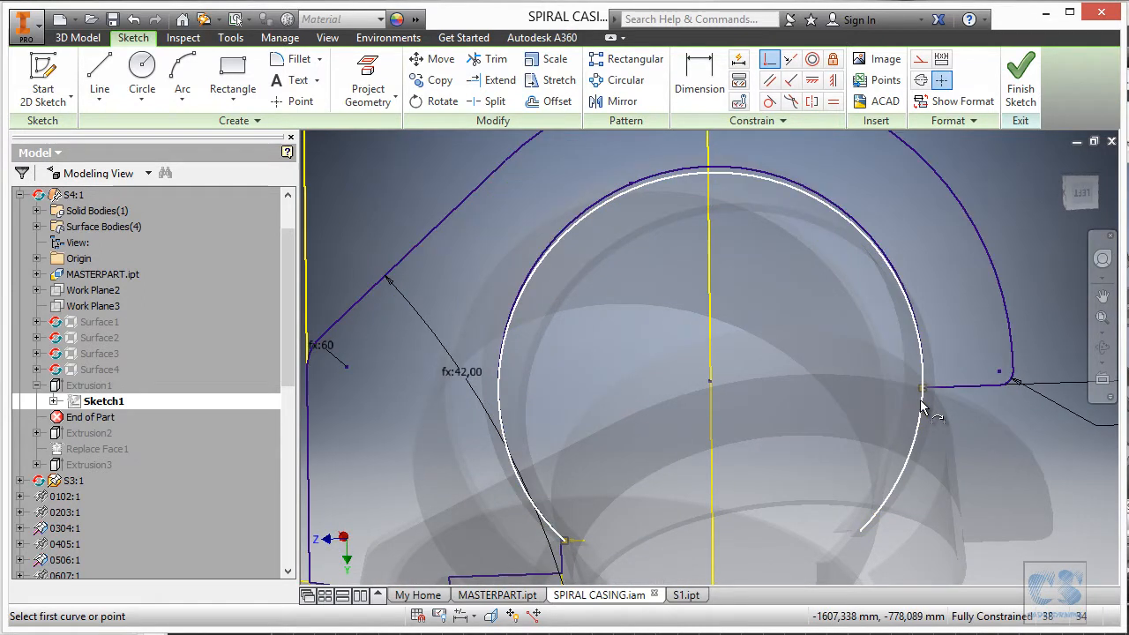
scroll(718, 282, "down", 3)
scroll(725, 268, "down", 2)
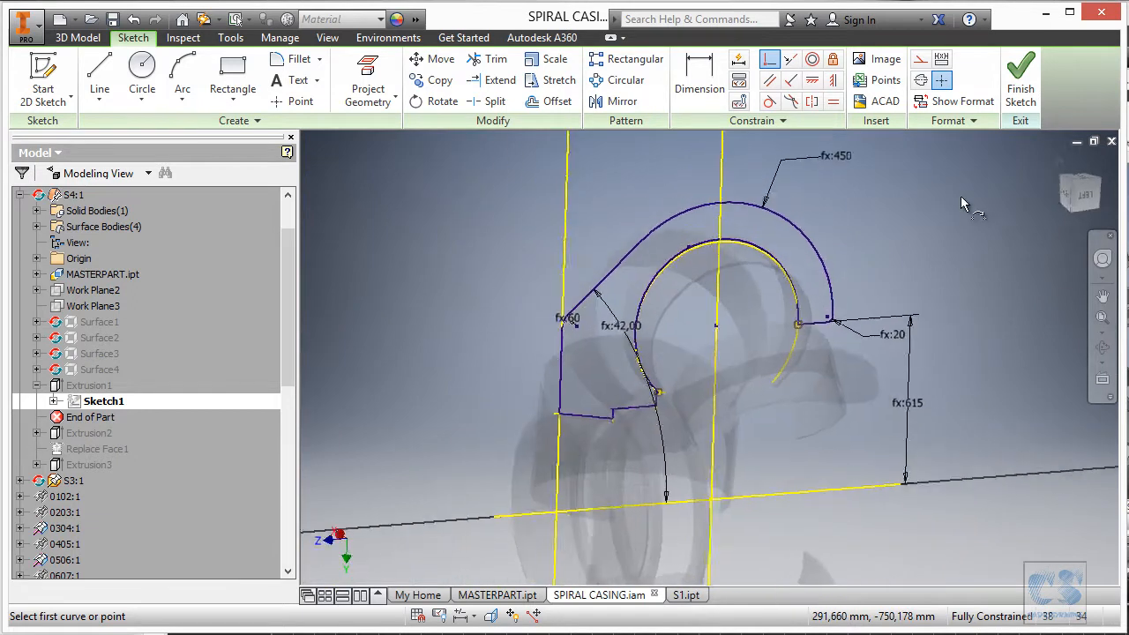
left_click(1019, 81)
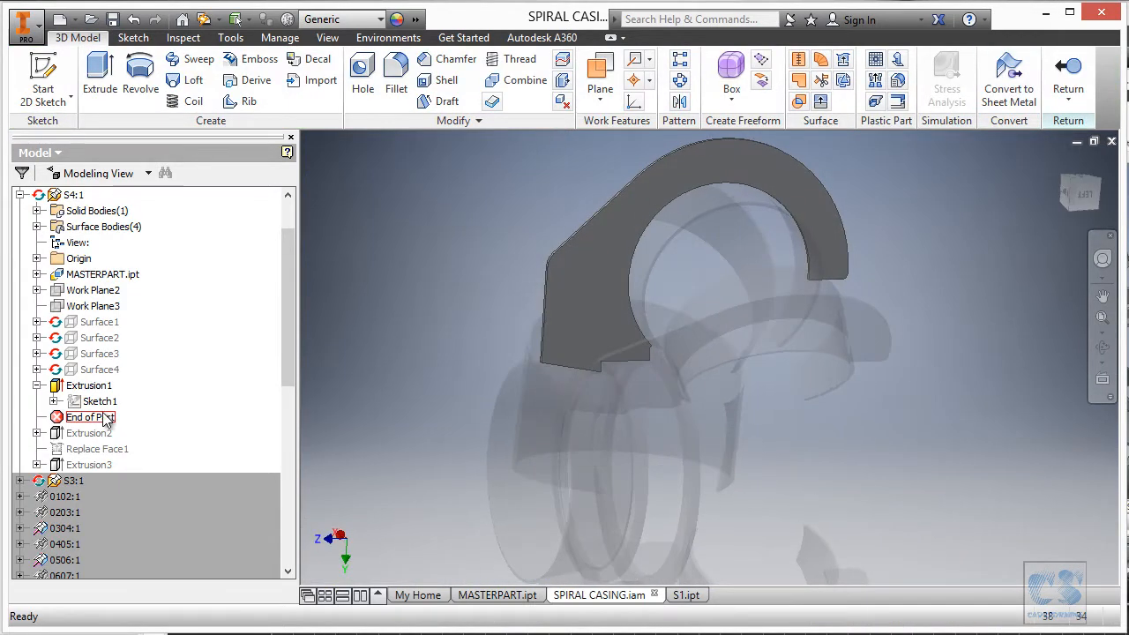
Move End of Part below Extrusion2, accept the warning, and edit Sketch3.
left_click_drag(112, 437, 128, 432)
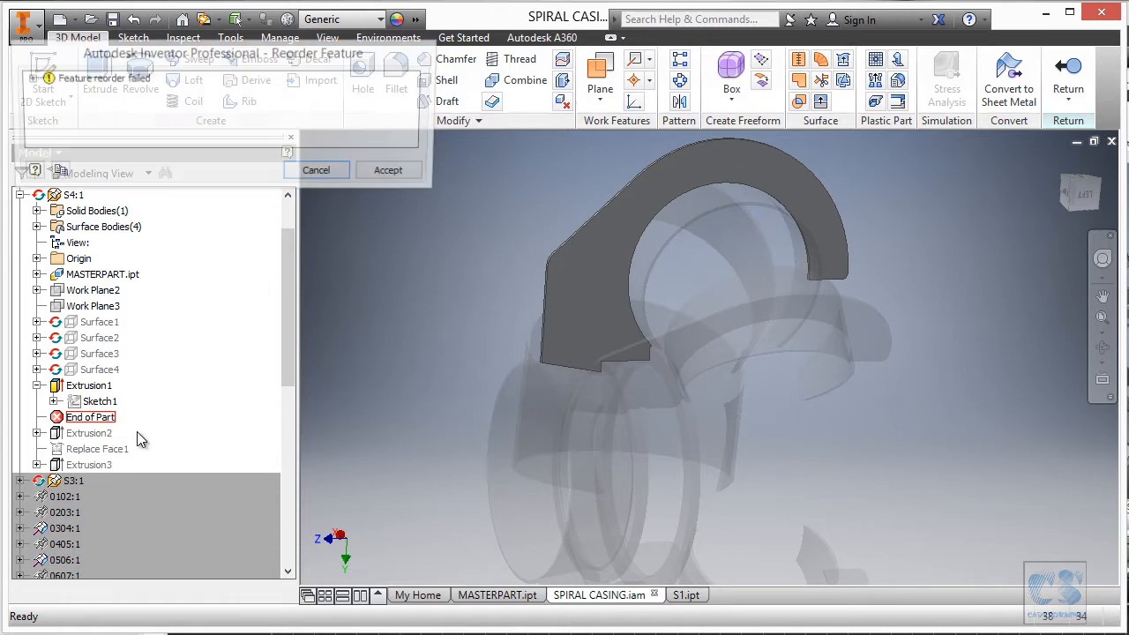
left_click(393, 172)
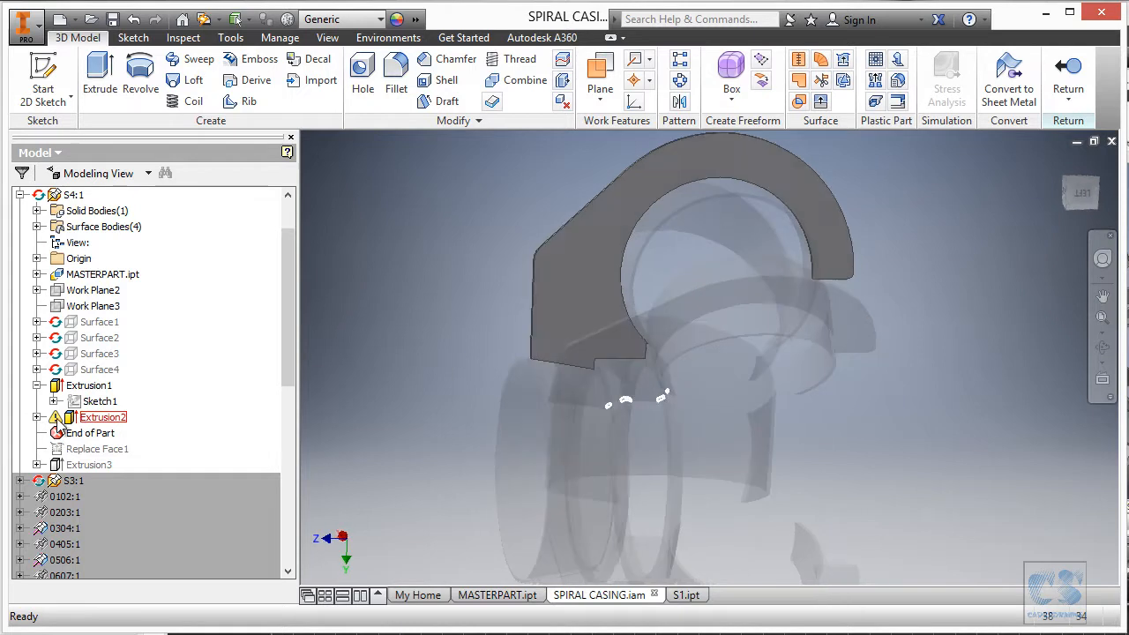
left_click(37, 417)
left_click(97, 432)
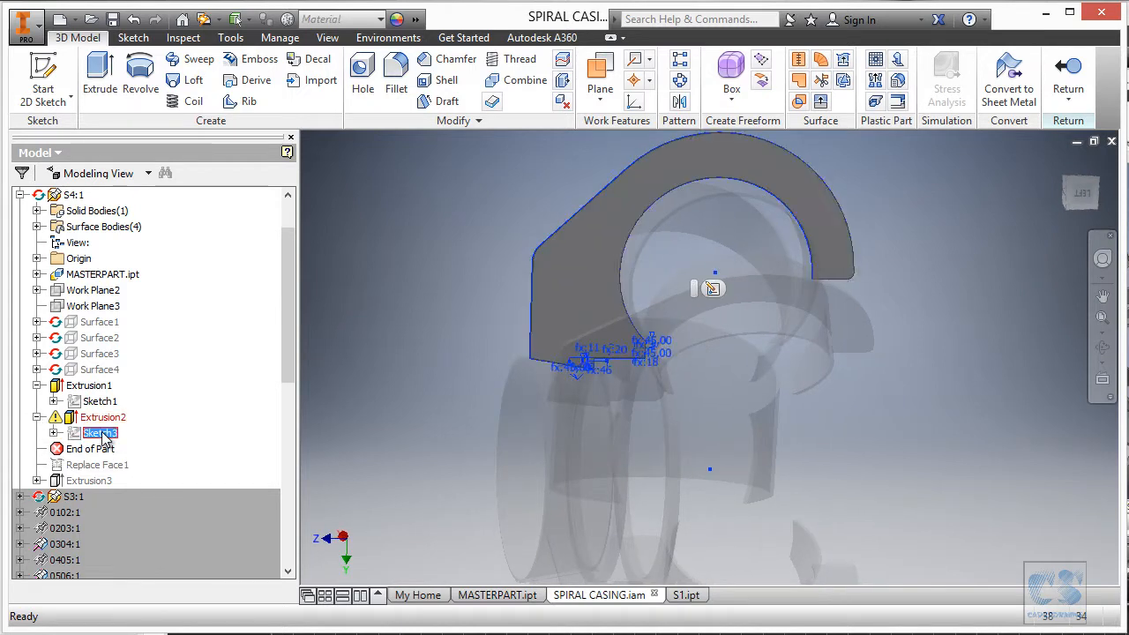
left_click(713, 290)
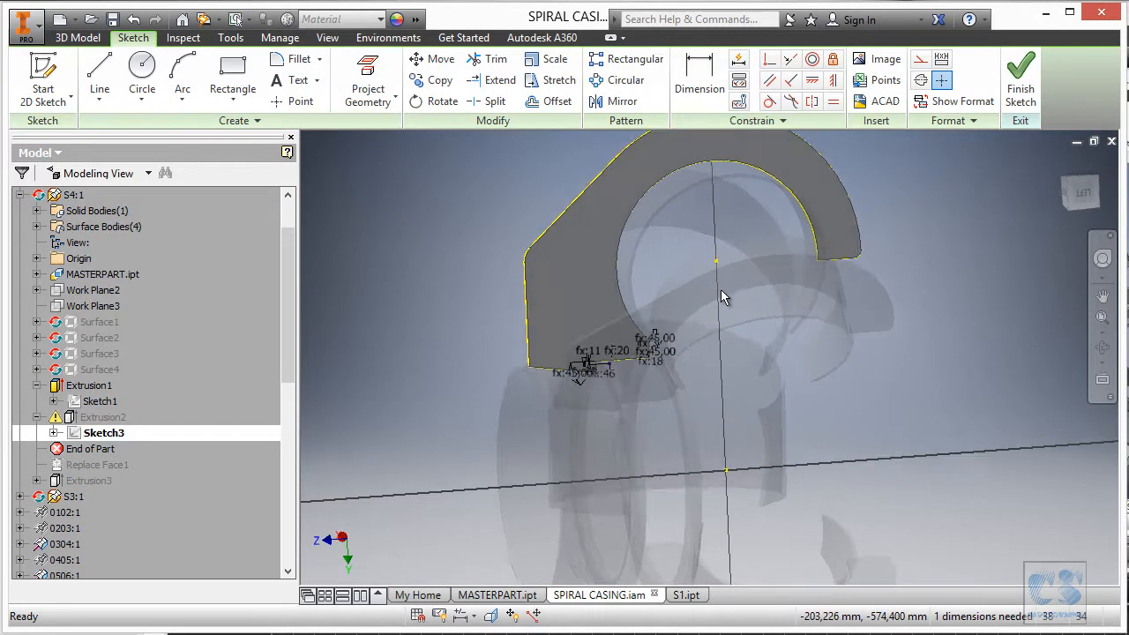
Inspect Sketch3's corner, fx:20 arc and fx:45,00 dimension with the Trim tool active.
scroll(826, 269, "up", 3)
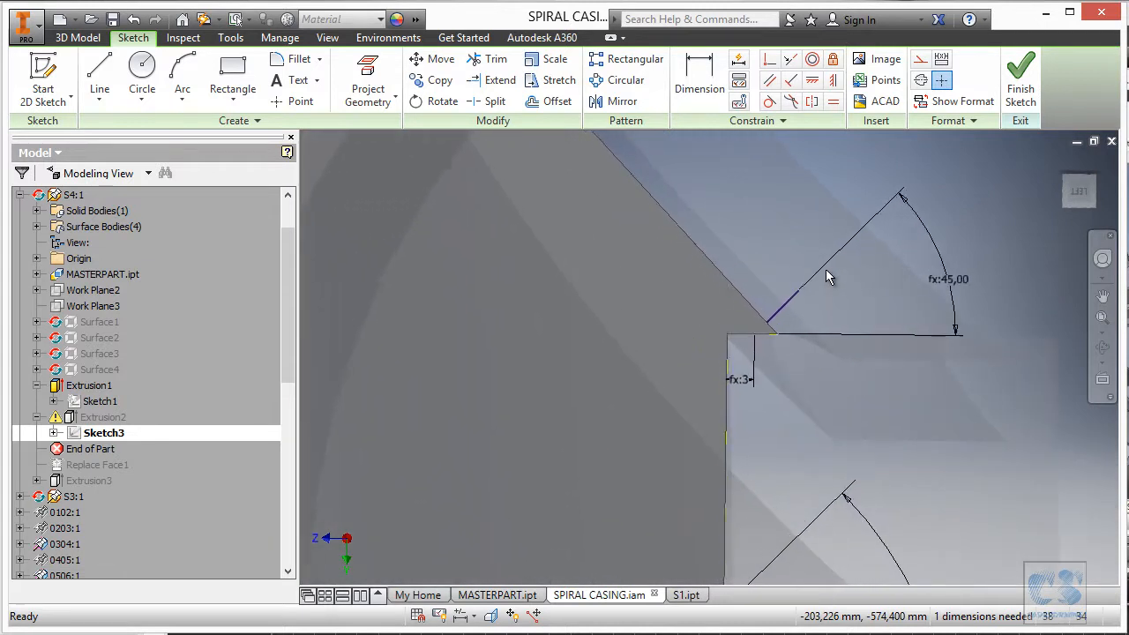
scroll(856, 280, "up", 2)
scroll(767, 286, "up", 2)
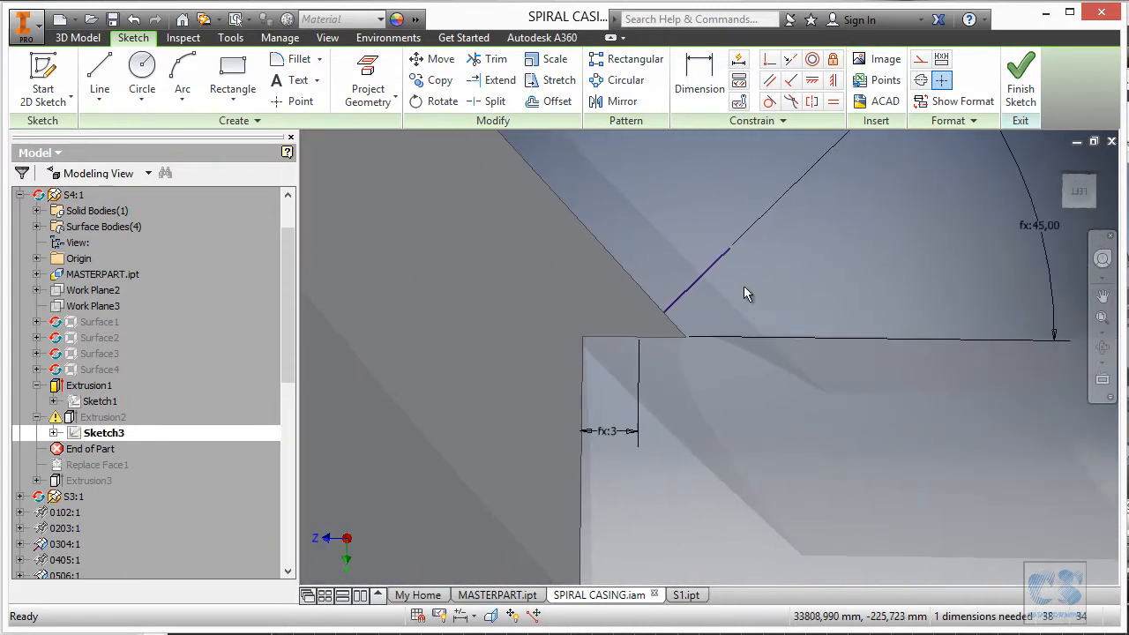
scroll(741, 281, "up", 1)
scroll(741, 281, "up", 1)
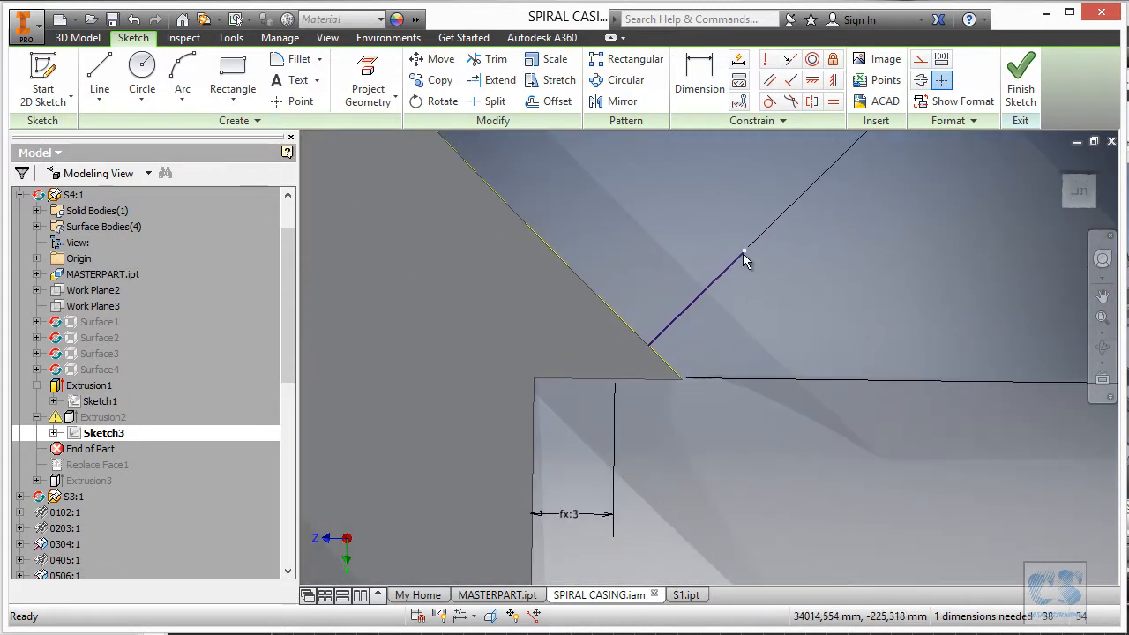
mouse_move(743, 252)
middle_mouse_down("shift")
mouse_move(691, 259)
mouse_move(698, 267)
mouse_move(679, 217)
mouse_move(684, 147)
mouse_move(714, 92)
middle_mouse_up("shift")
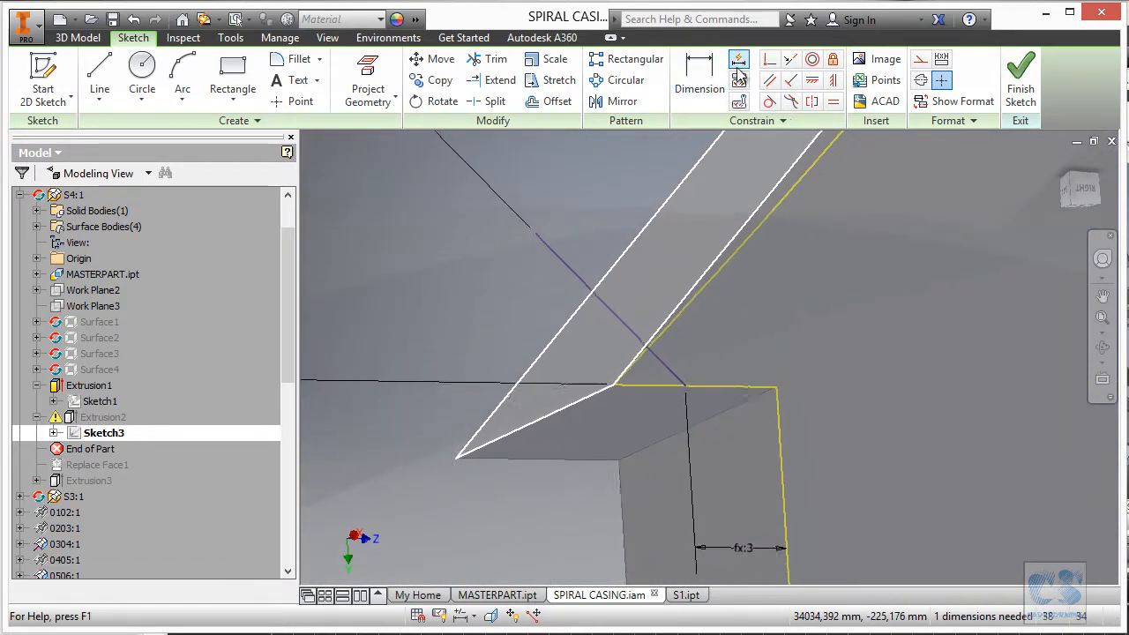
left_click(494, 60)
scroll(494, 273, "down", 2)
scroll(467, 253, "down", 4)
mouse_move(758, 291)
middle_mouse_down("shift")
mouse_move(773, 324)
mouse_move(701, 336)
middle_mouse_up("shift")
scroll(700, 336, "down", 3)
scroll(832, 385, "up", 2)
scroll(832, 386, "up", 1)
mouse_move(787, 389)
middle_mouse_down()
mouse_move(700, 390)
mouse_move(609, 338)
middle_mouse_up()
scroll(810, 476, "up", 1)
mouse_move(810, 477)
middle_mouse_down()
mouse_move(726, 436)
mouse_move(498, 442)
middle_mouse_up()
scroll(497, 442, "down", 2)
scroll(1034, 462, "down", 3)
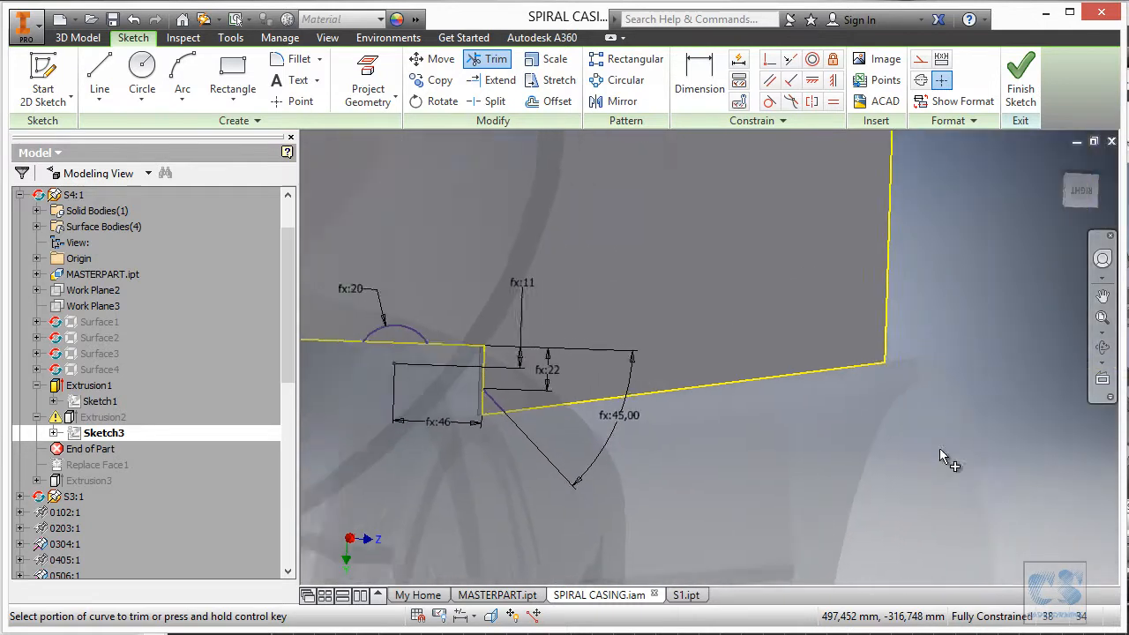
Finish Sketch3, deselect the large profile, and extrude Extrusion2 to the Thickness distance.
left_click(1021, 79)
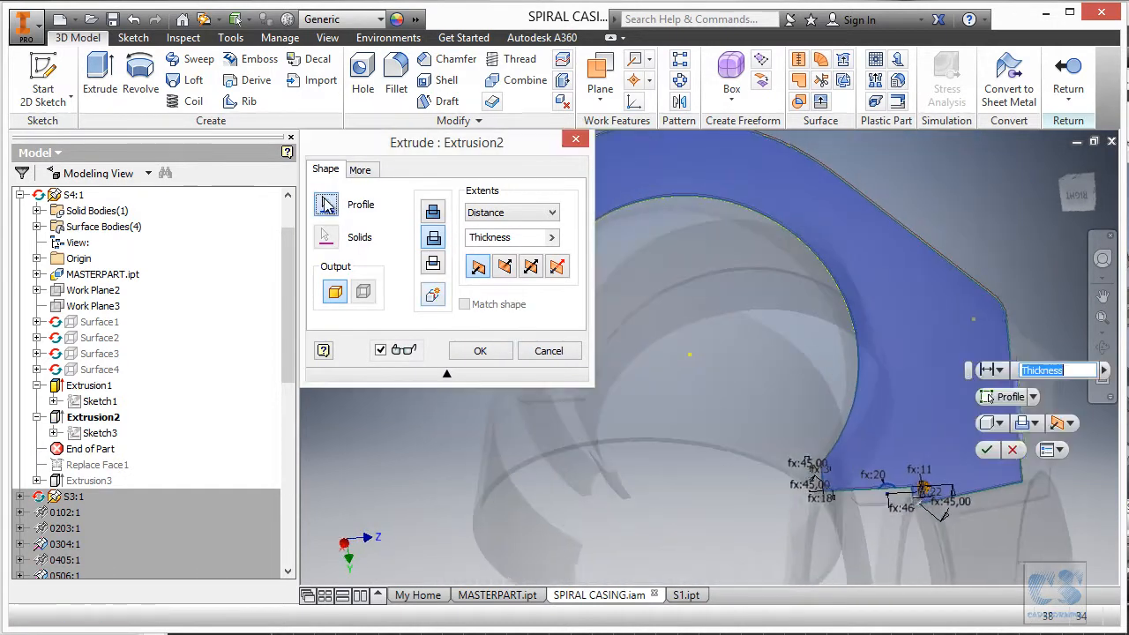
left_click(883, 244, "ctrl")
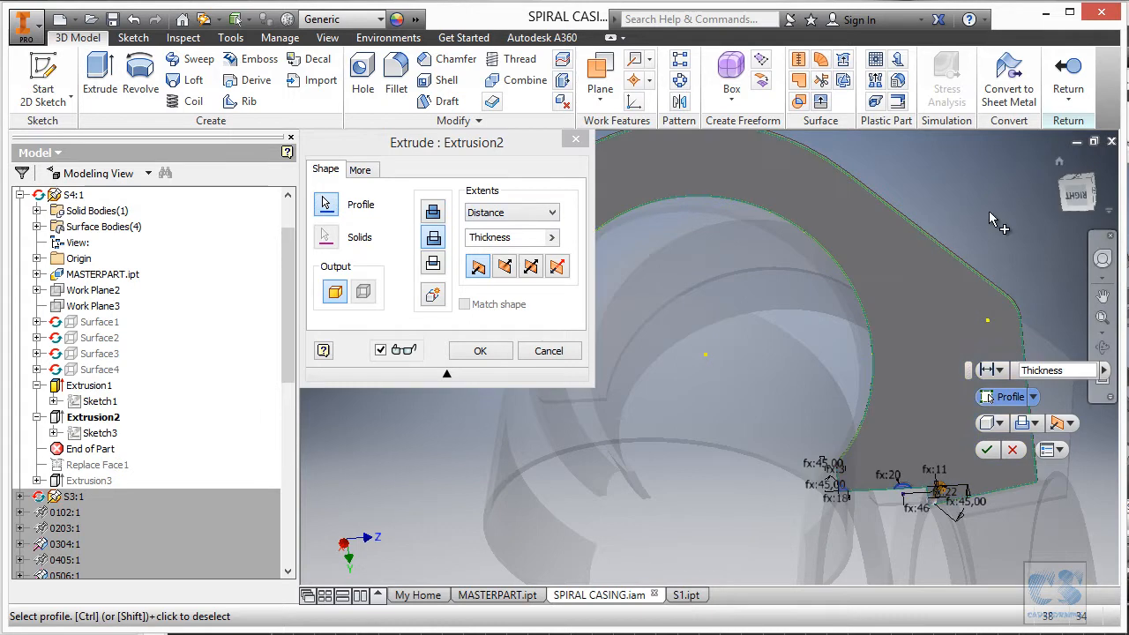
scroll(986, 465, "up", 2)
scroll(914, 497, "up", 5)
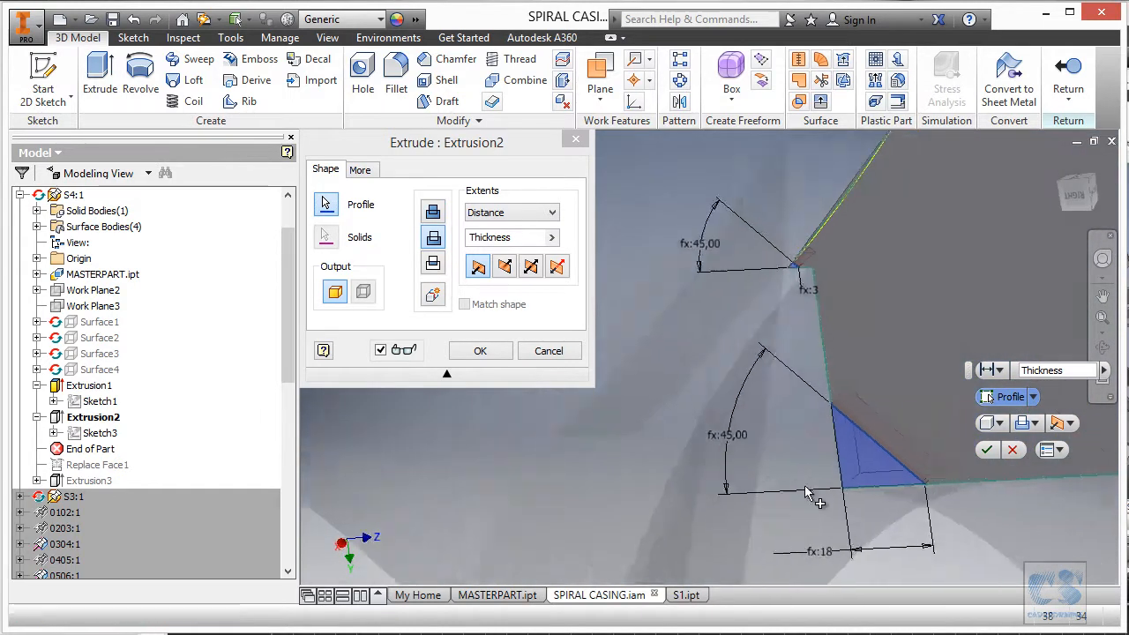
scroll(908, 521, "down", 5)
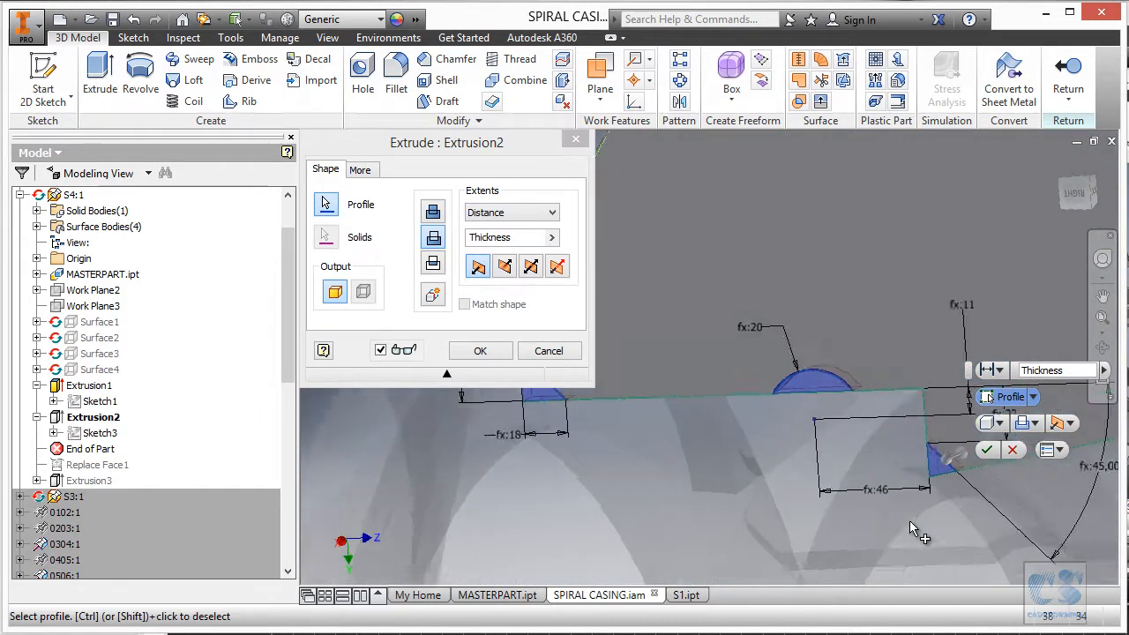
scroll(910, 519, "up", 5)
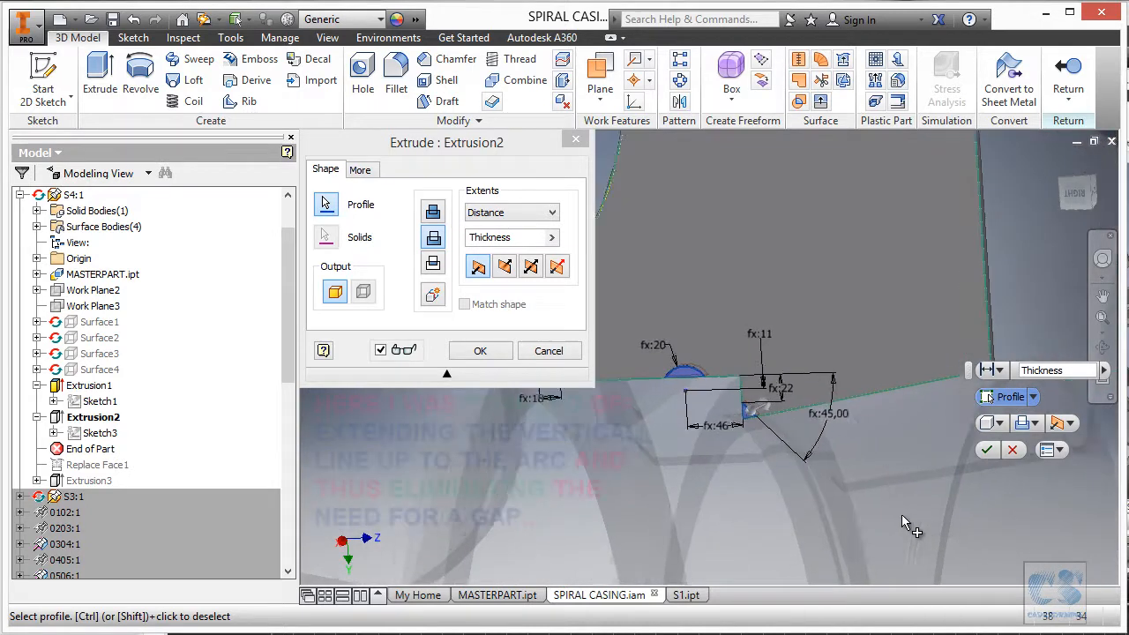
scroll(859, 482, "up", 6)
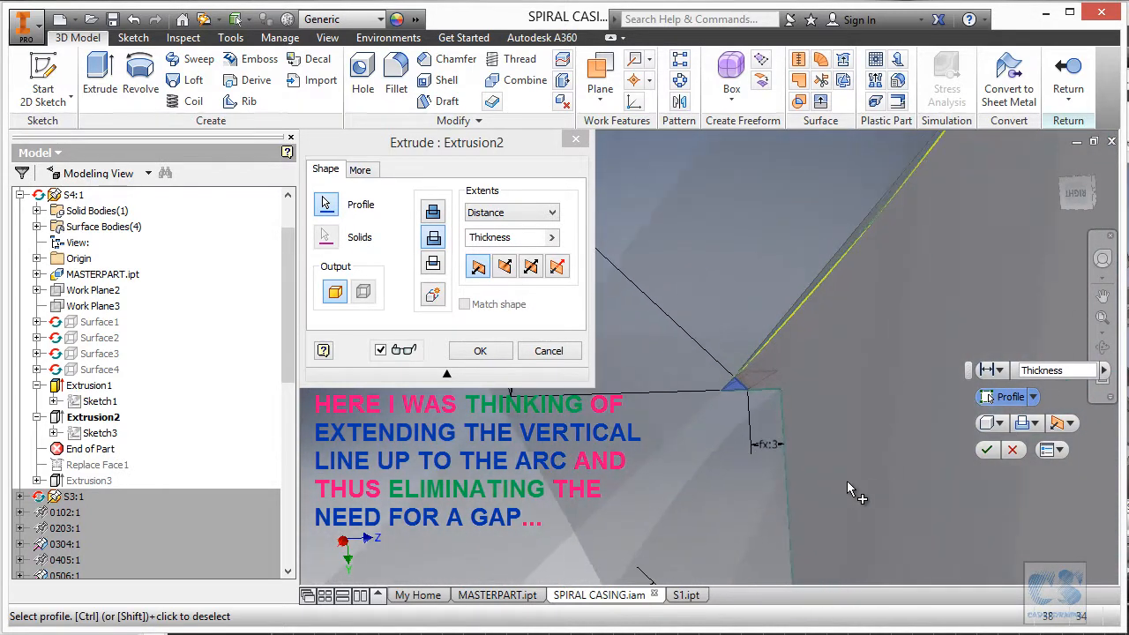
scroll(764, 484, "up", 1)
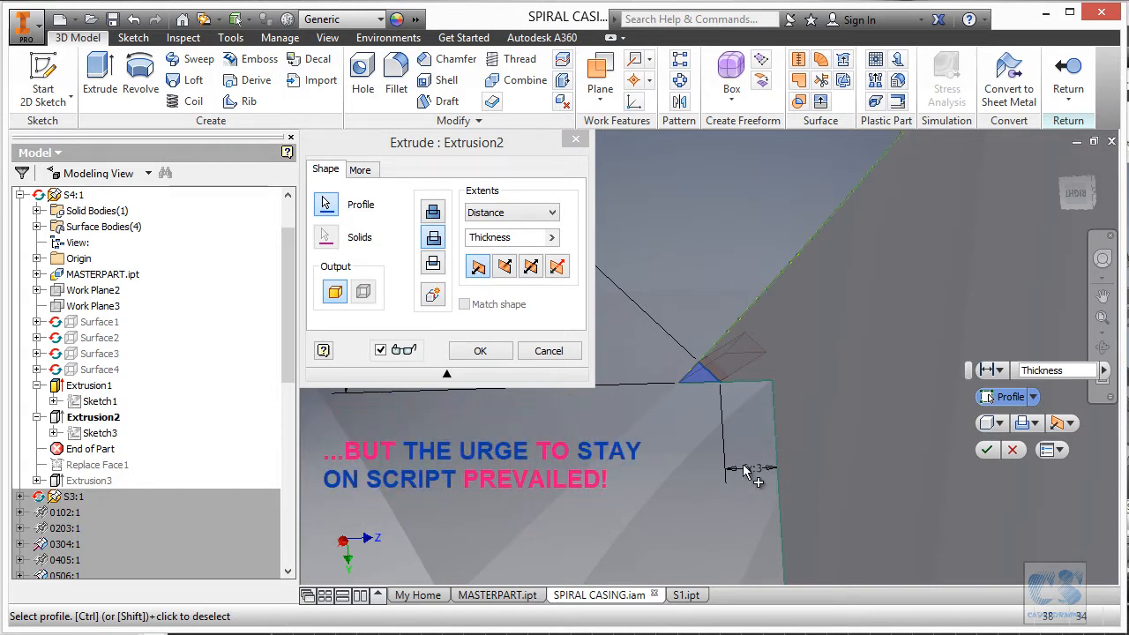
scroll(749, 470, "down", 2)
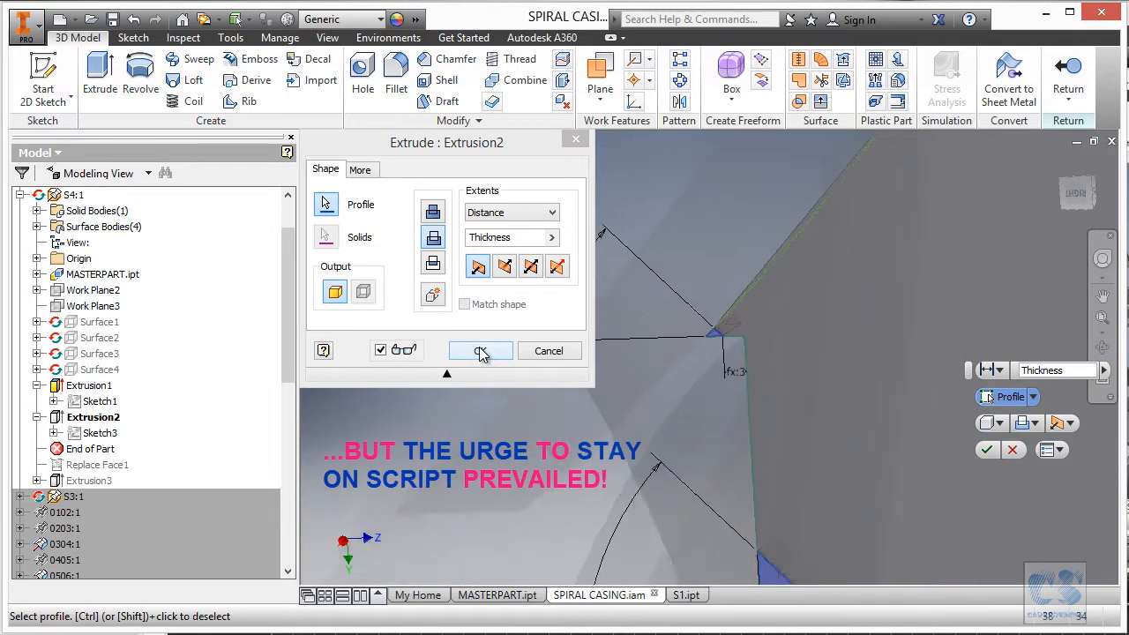
left_click(481, 351)
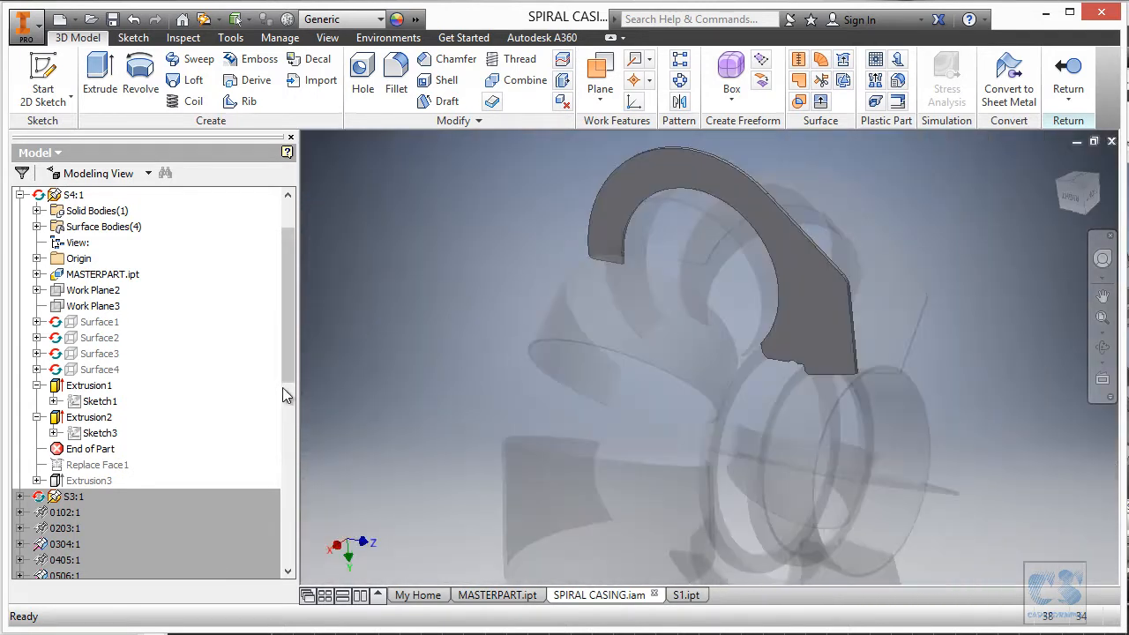
Roll End of Part past Replace Face1 and redefine it using the ring face.
scroll(284, 396, "down", 2)
left_click_drag(100, 388, 110, 390)
left_click(394, 173)
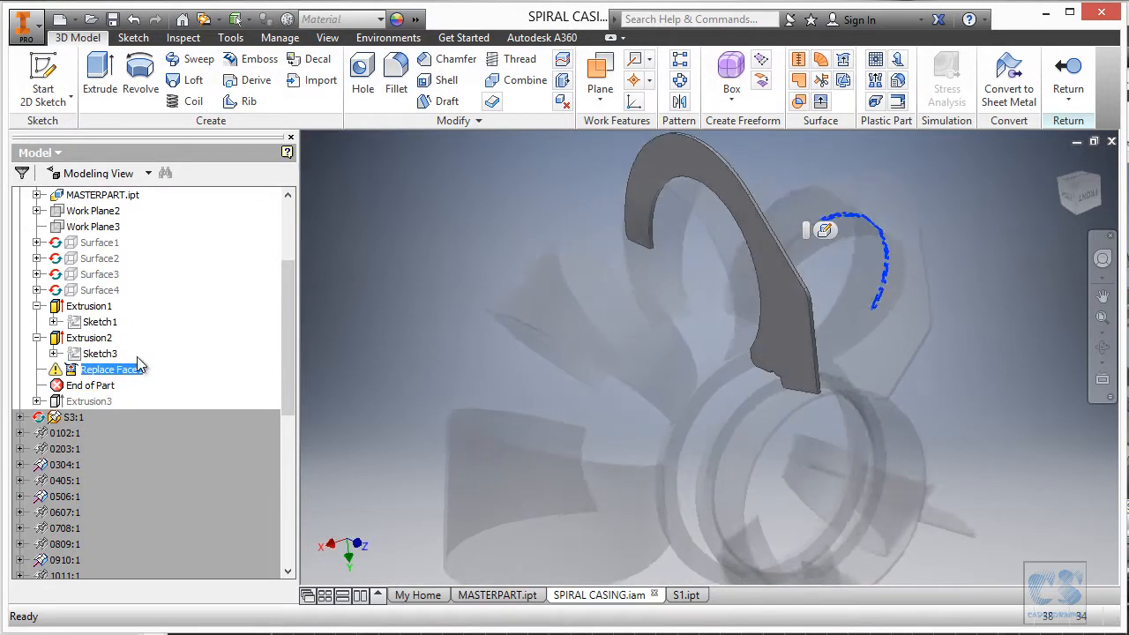
left_click(825, 230)
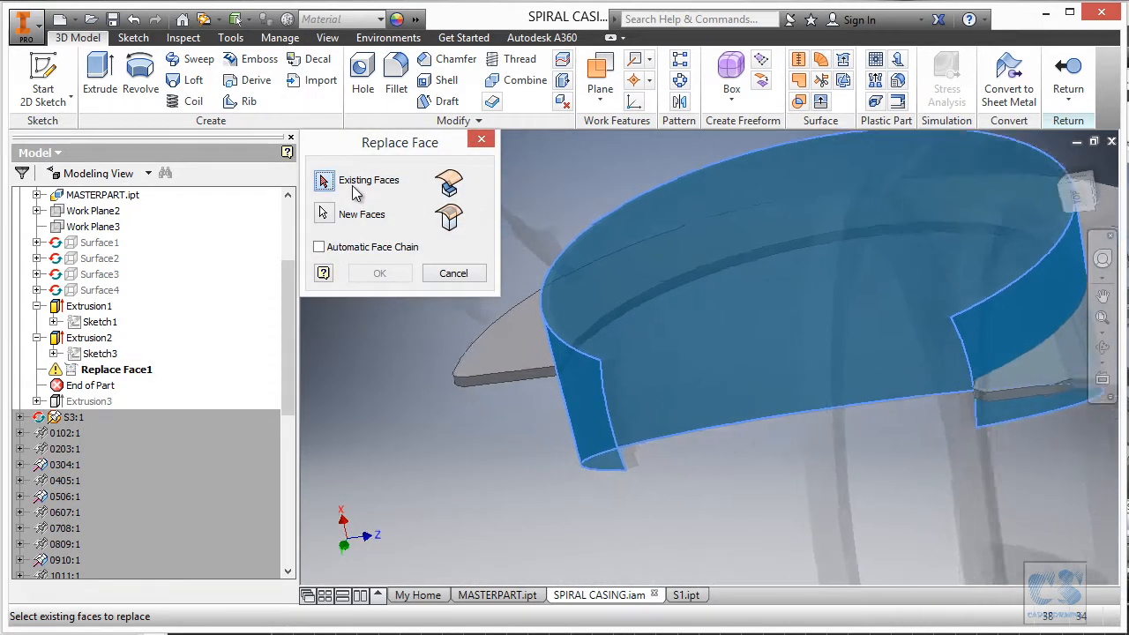
left_click(626, 385)
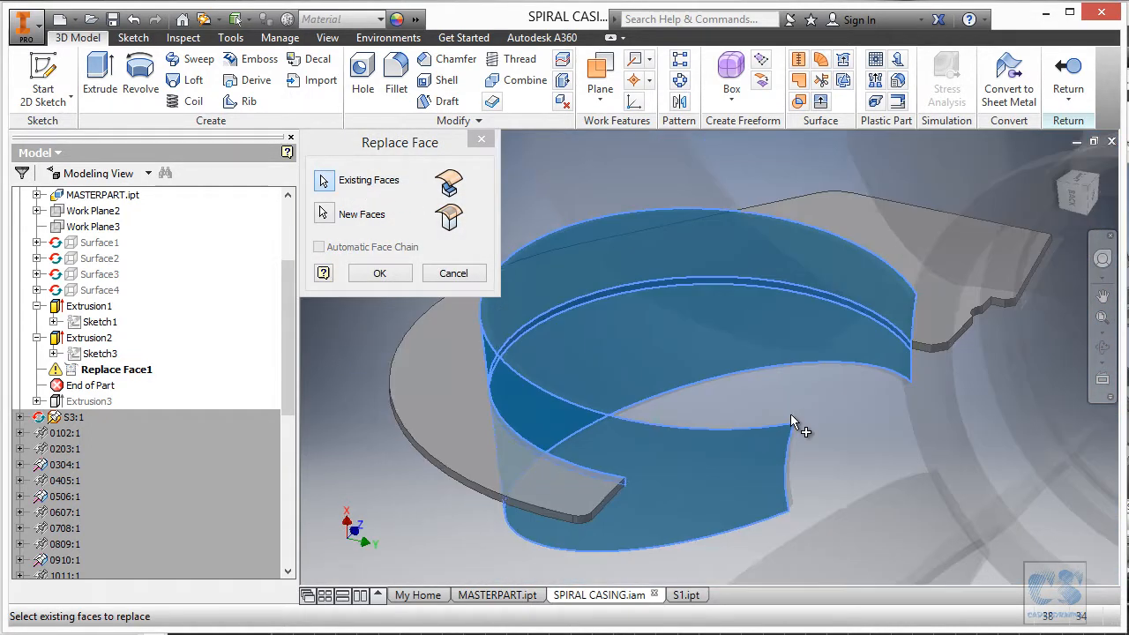
left_click(381, 274)
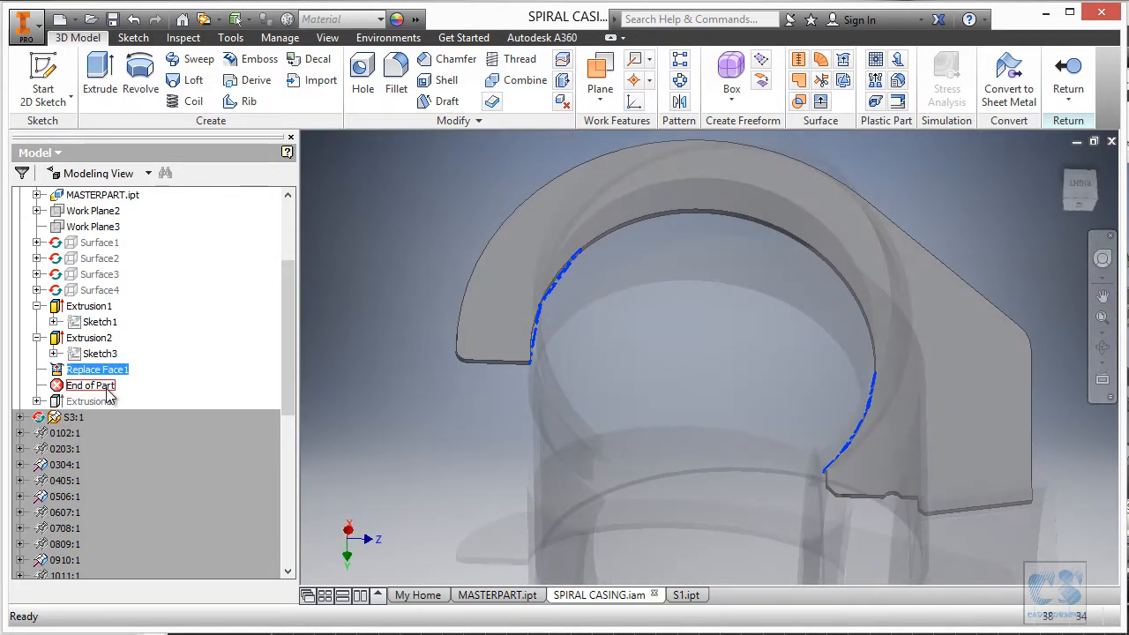
Roll End of Part past Extrusion3, accepting the warning, and edit its Sketch4.
left_click_drag(105, 401, 126, 402)
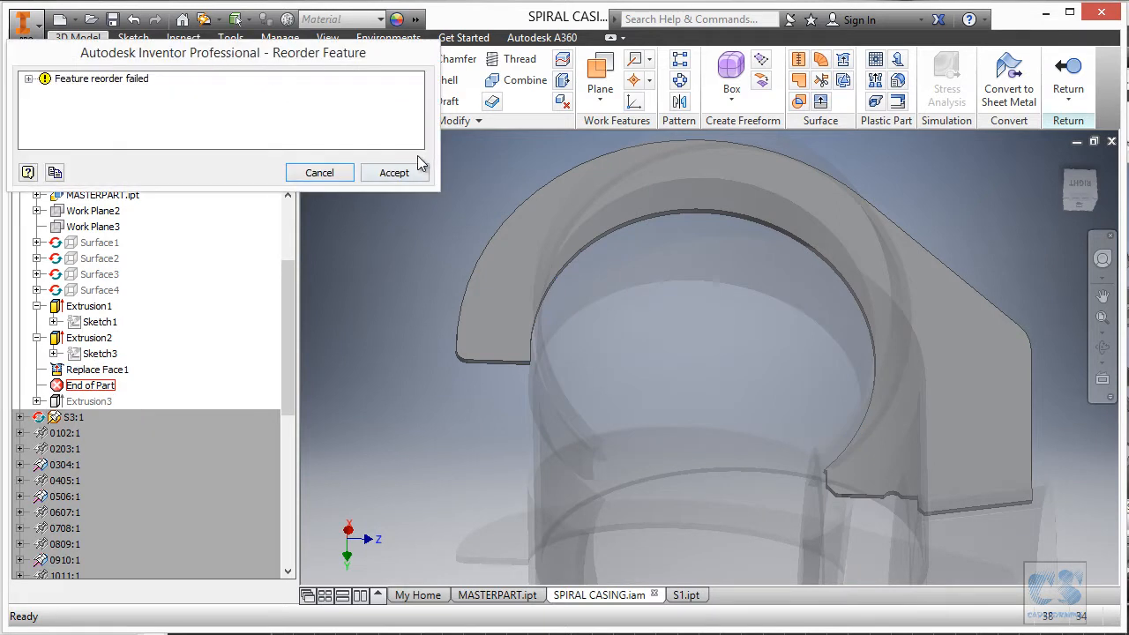
left_click(394, 173)
left_click(37, 385)
left_click(99, 401)
left_click(741, 400)
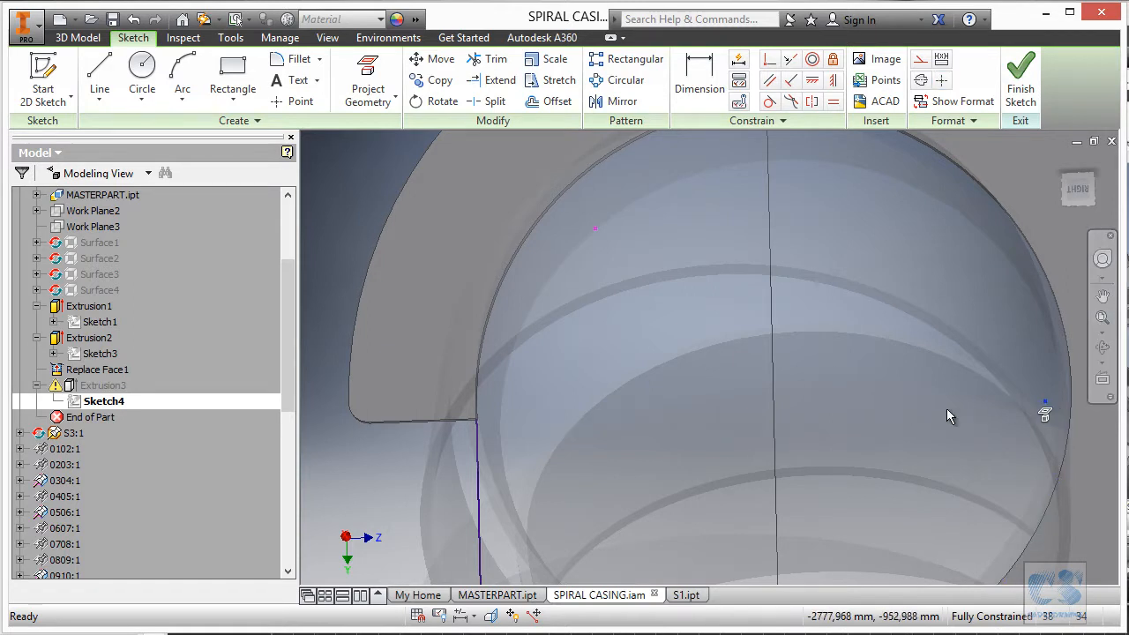
Project the two curved cutout arc edges into Sketch4.
middle_click_drag(1025, 410, 554, 216, "shift")
scroll(554, 216, "down", 2)
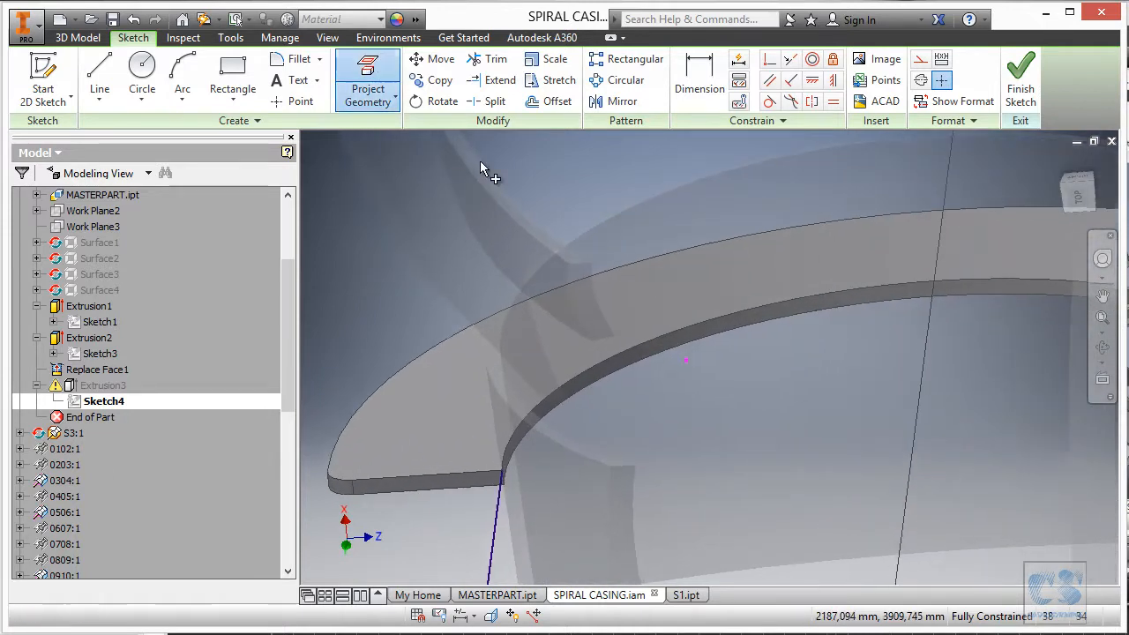
left_click(398, 91)
scroll(517, 302, "down", 2)
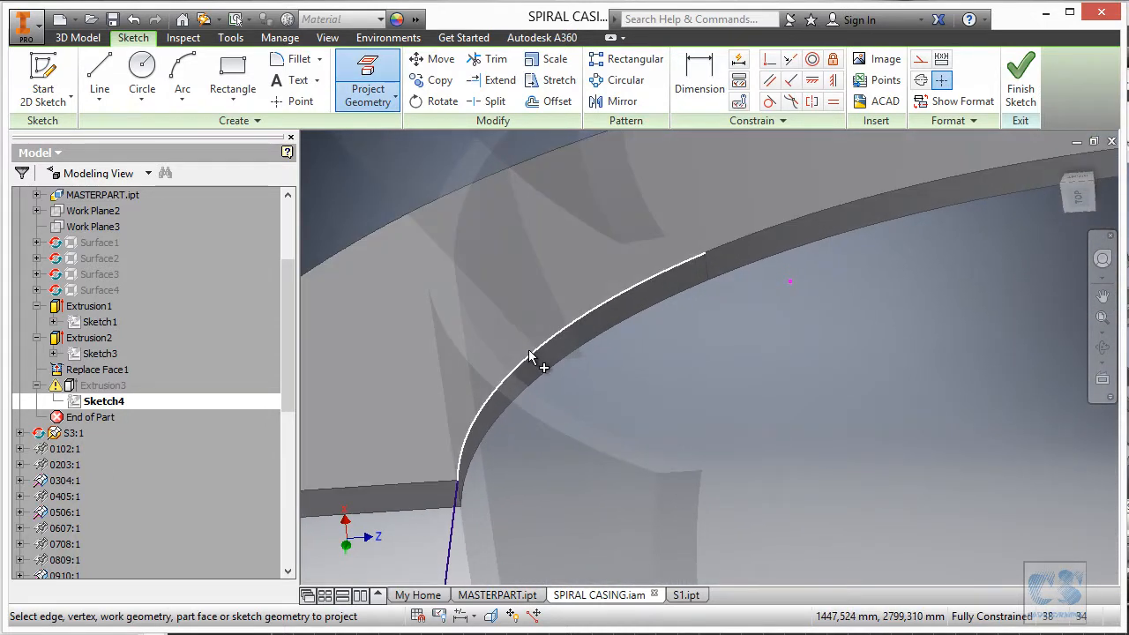
scroll(688, 273, "up", 2)
left_click(744, 239)
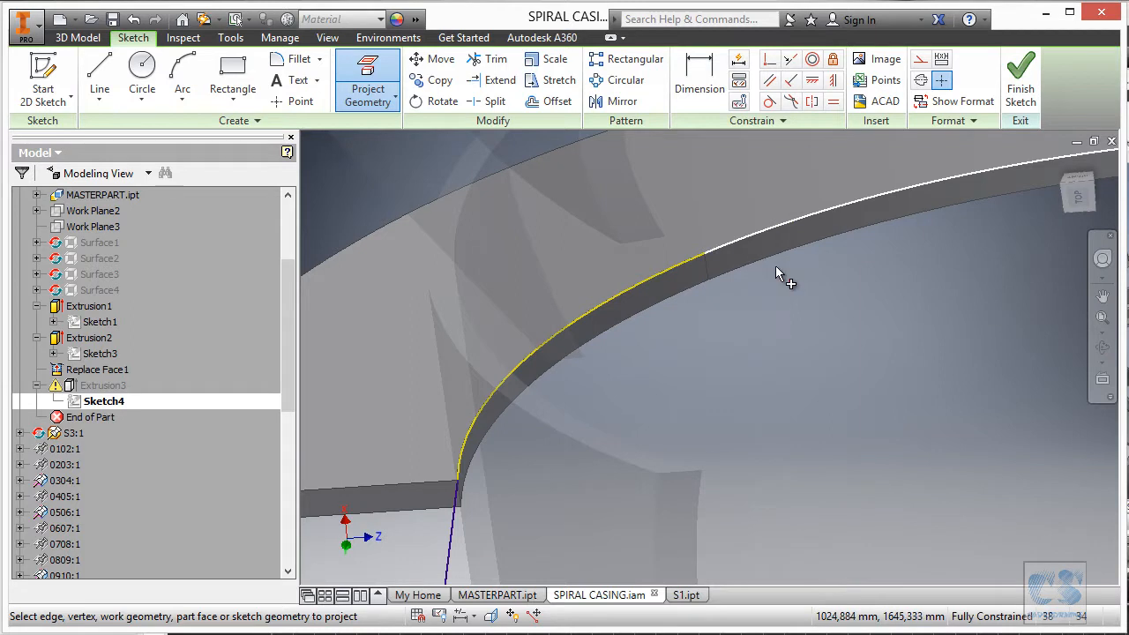
scroll(898, 359, "up", 3)
middle_click_drag(897, 356, 959, 332, "shift")
scroll(900, 312, "down", 4)
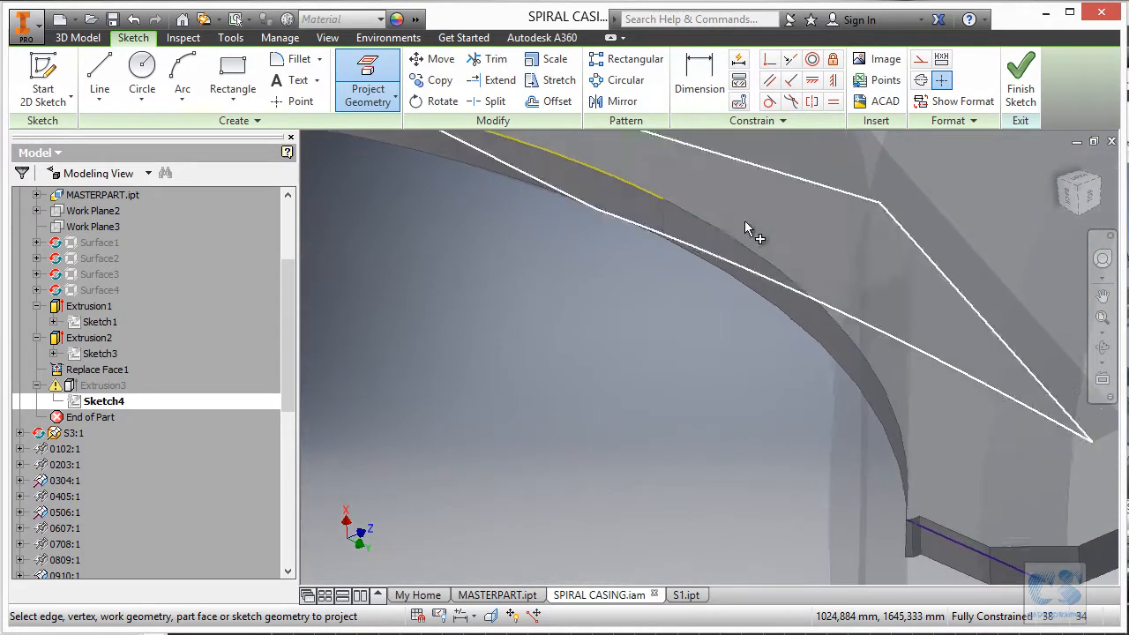
left_click(728, 247)
scroll(741, 291, "up", 2)
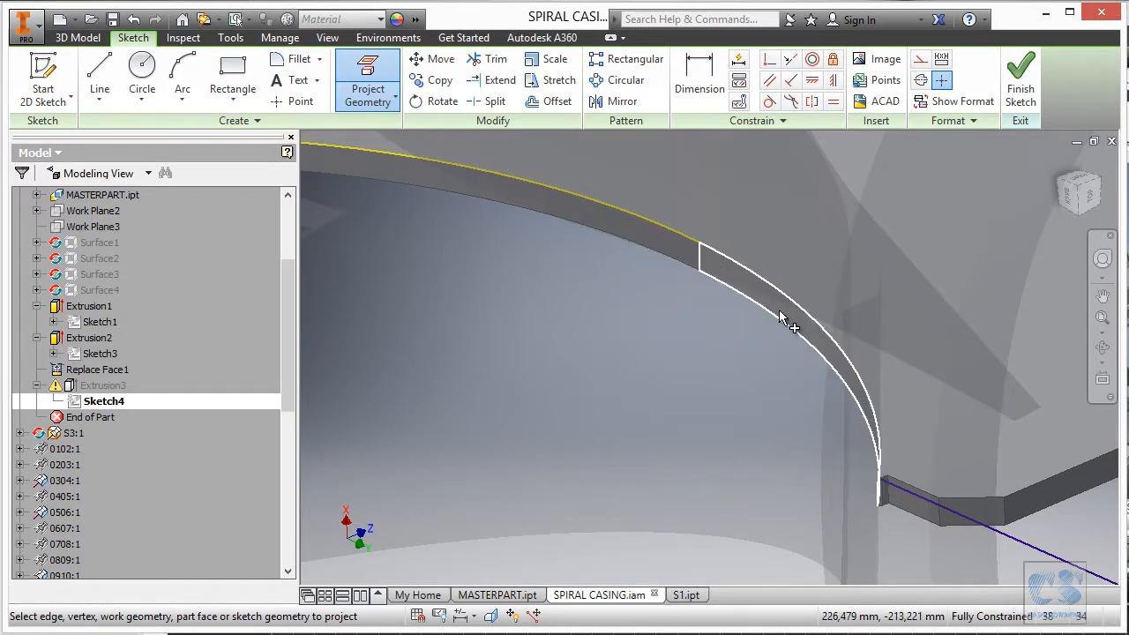
scroll(719, 334, "up", 4)
middle_click_drag(723, 342, 627, 336, "shift")
Face the sketch plane, finish Sketch4, and return to the SPIRAL CASING assembly.
key("Page_Up")
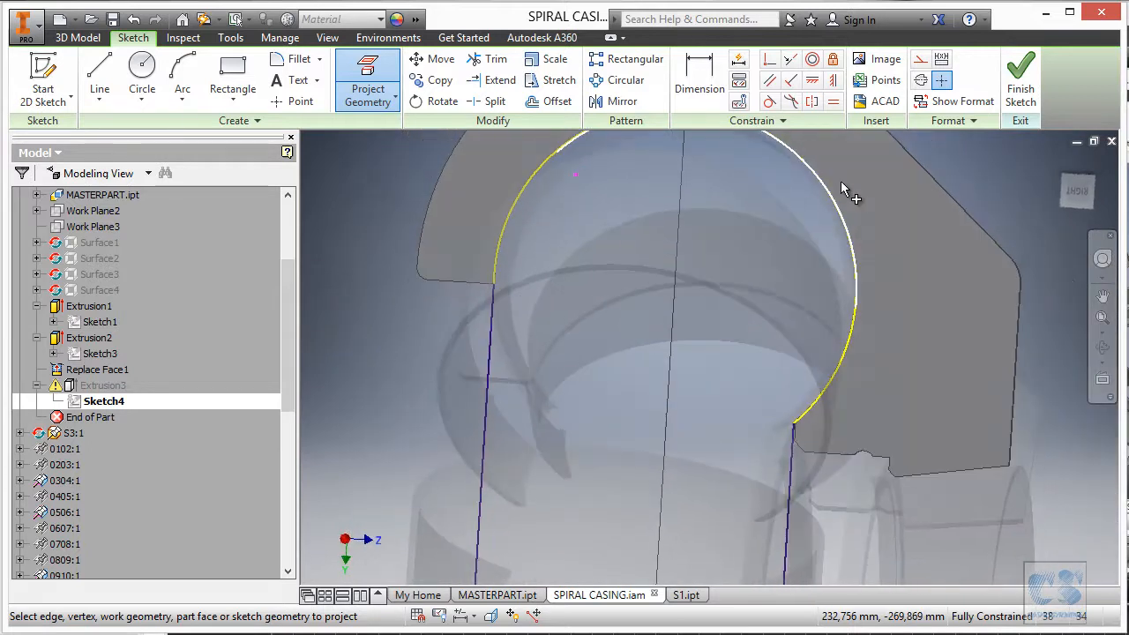
left_click(1020, 88)
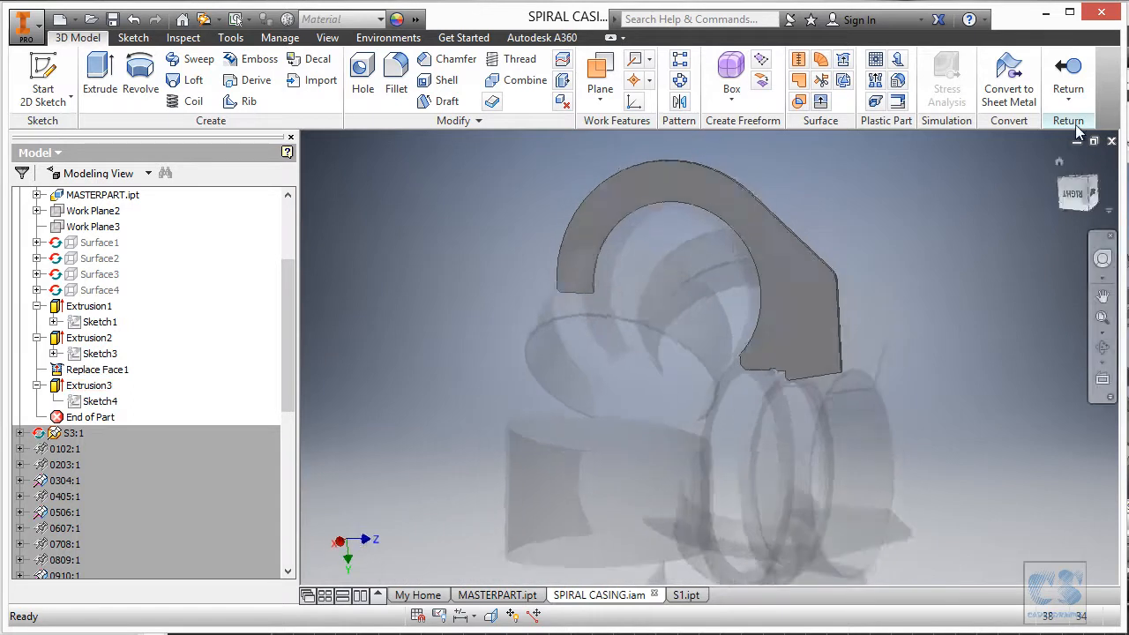
left_click(1068, 84)
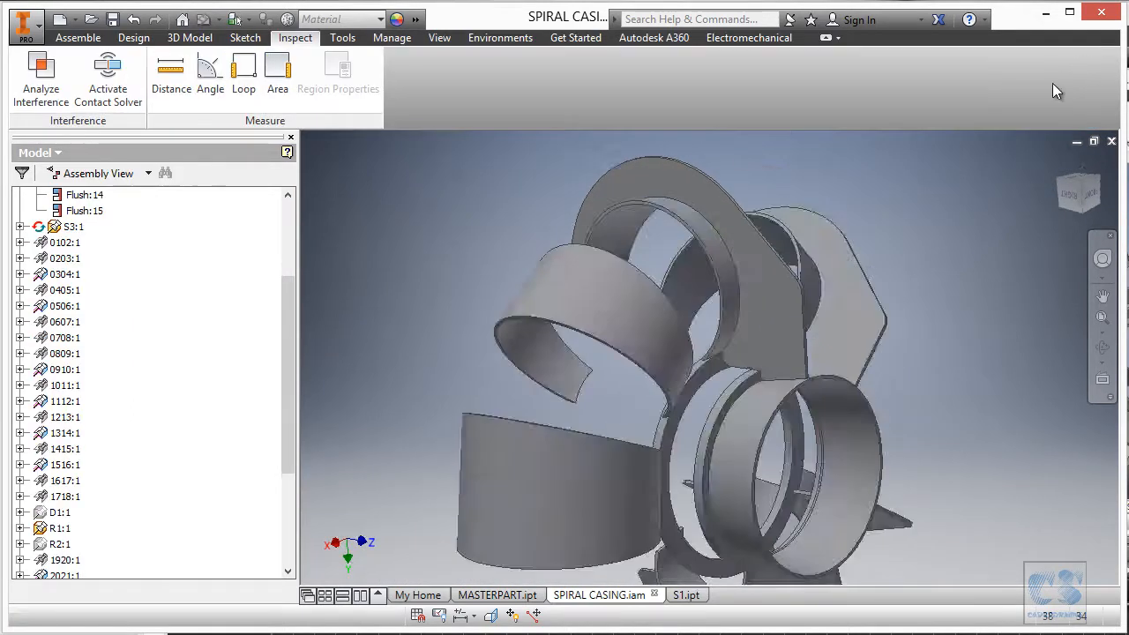
Check the stiffener against the neighbouring fin for interference, then save the assembly and dependents.
right_click(457, 158)
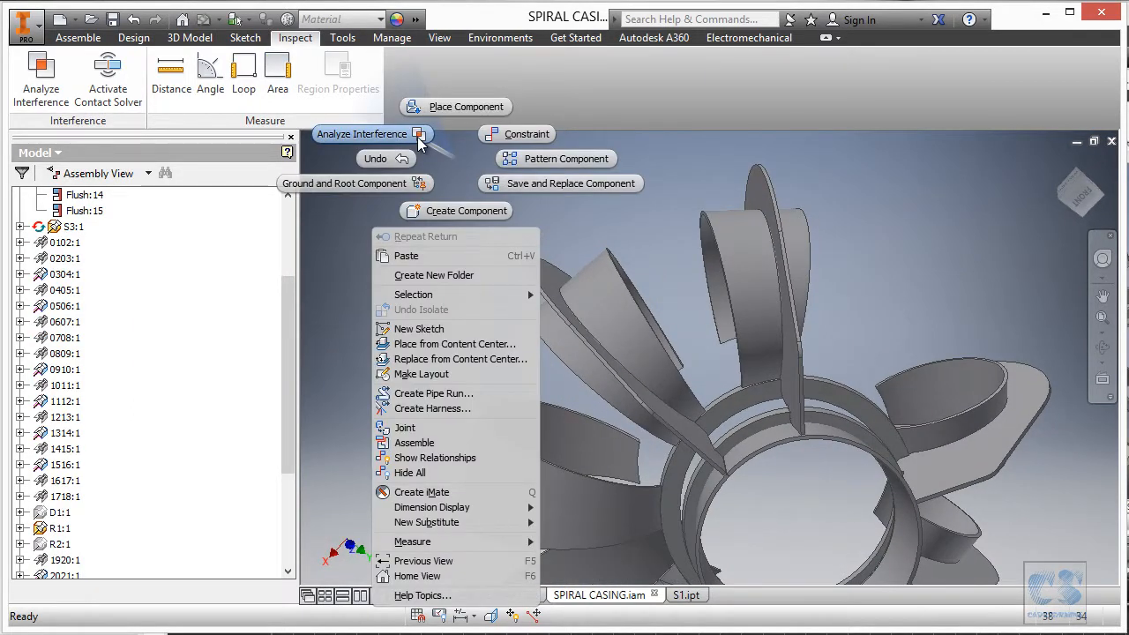
left_click(420, 143)
left_click(324, 205)
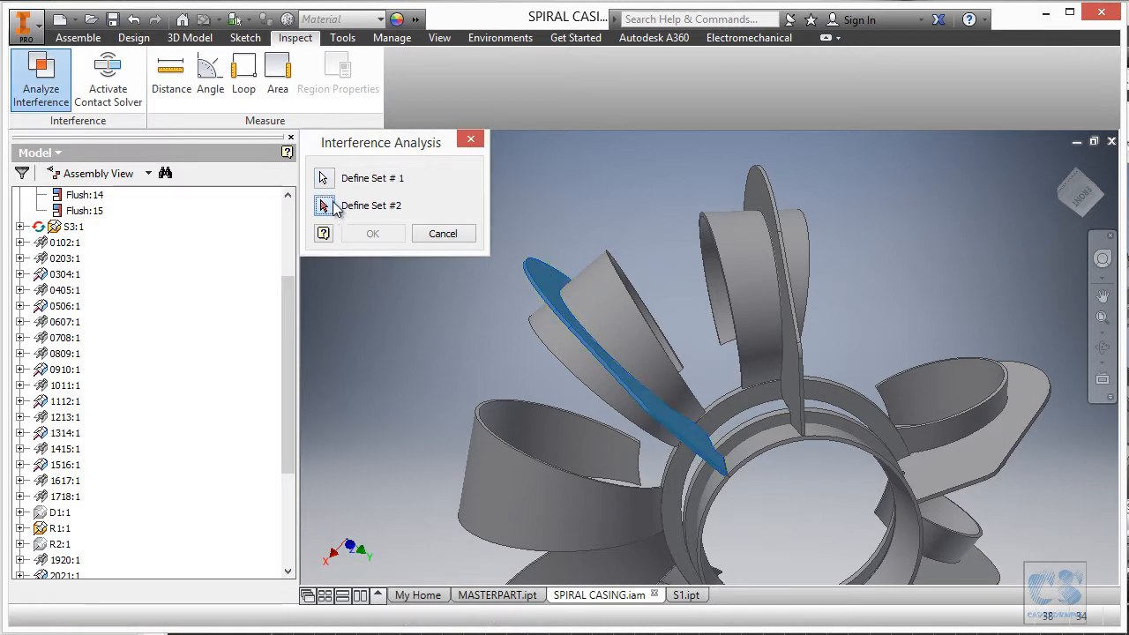
left_click(564, 282)
left_click(371, 235)
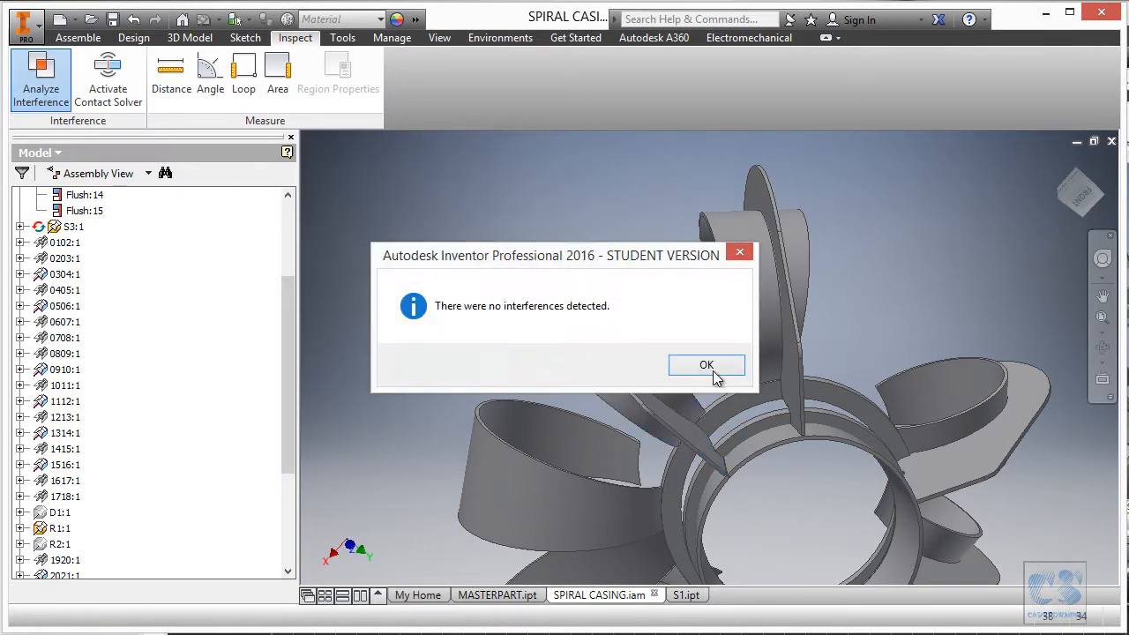
left_click(706, 365)
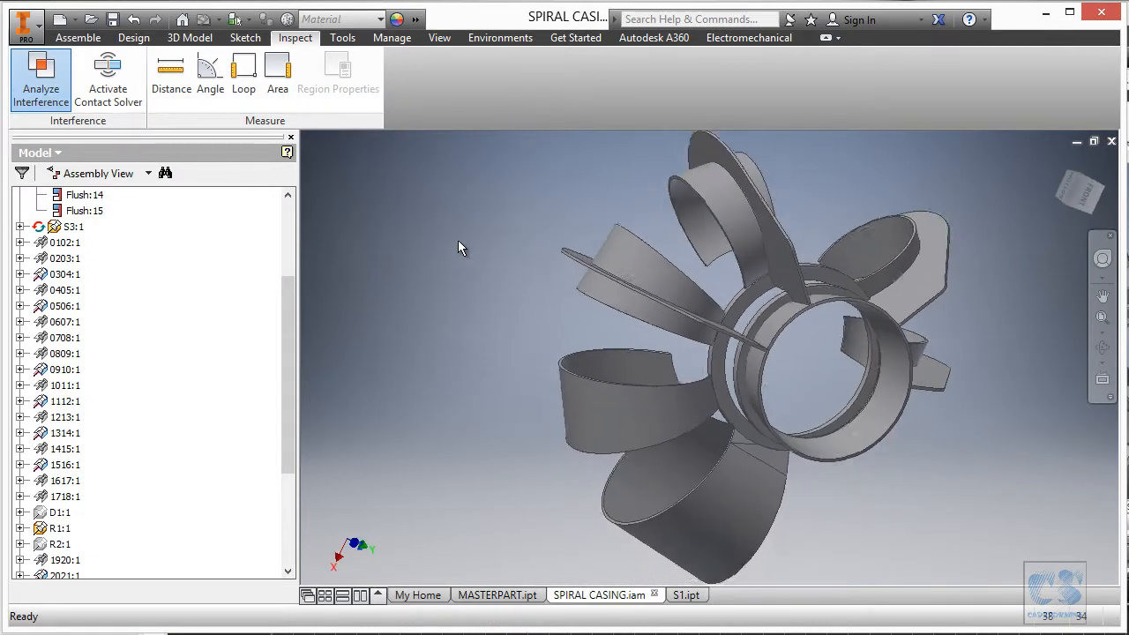
left_click(113, 20)
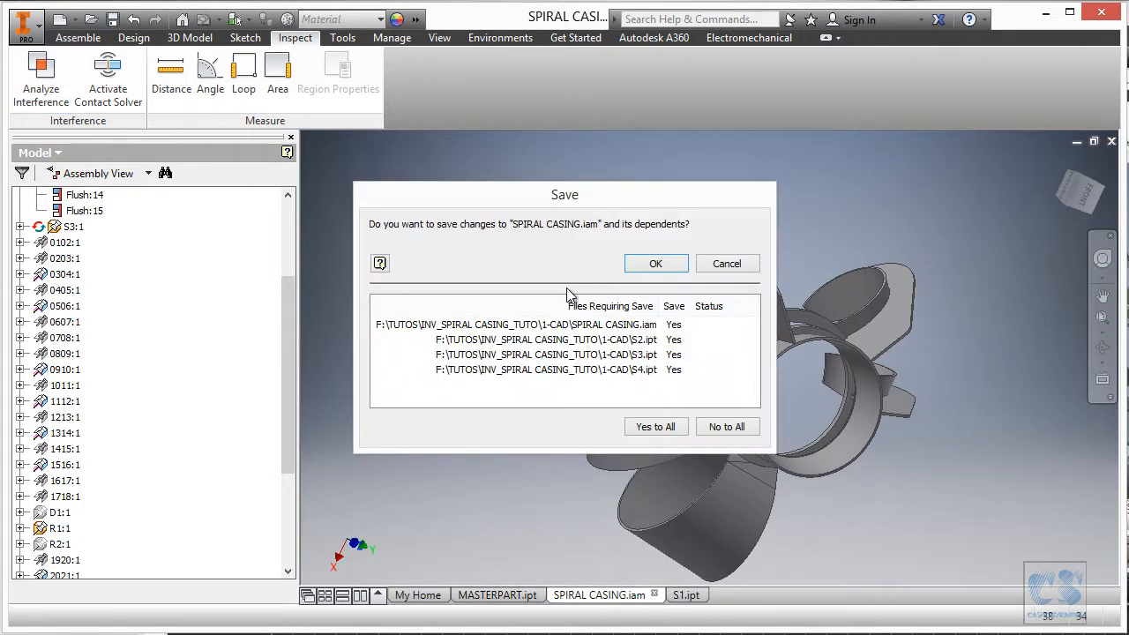
left_click(655, 265)
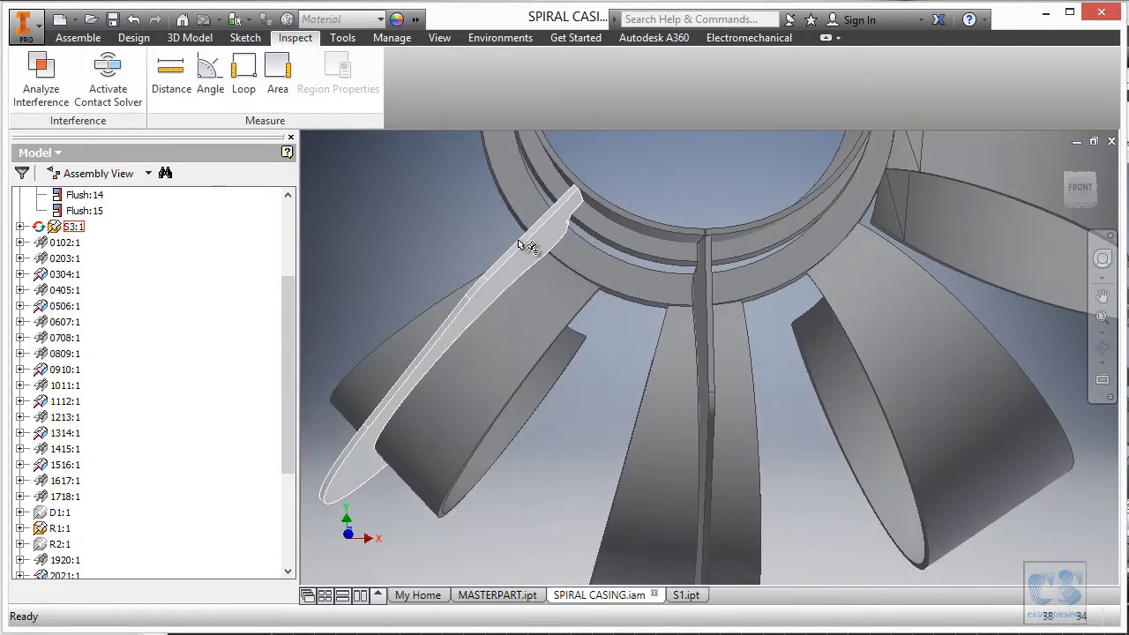
left_click(770, 634)
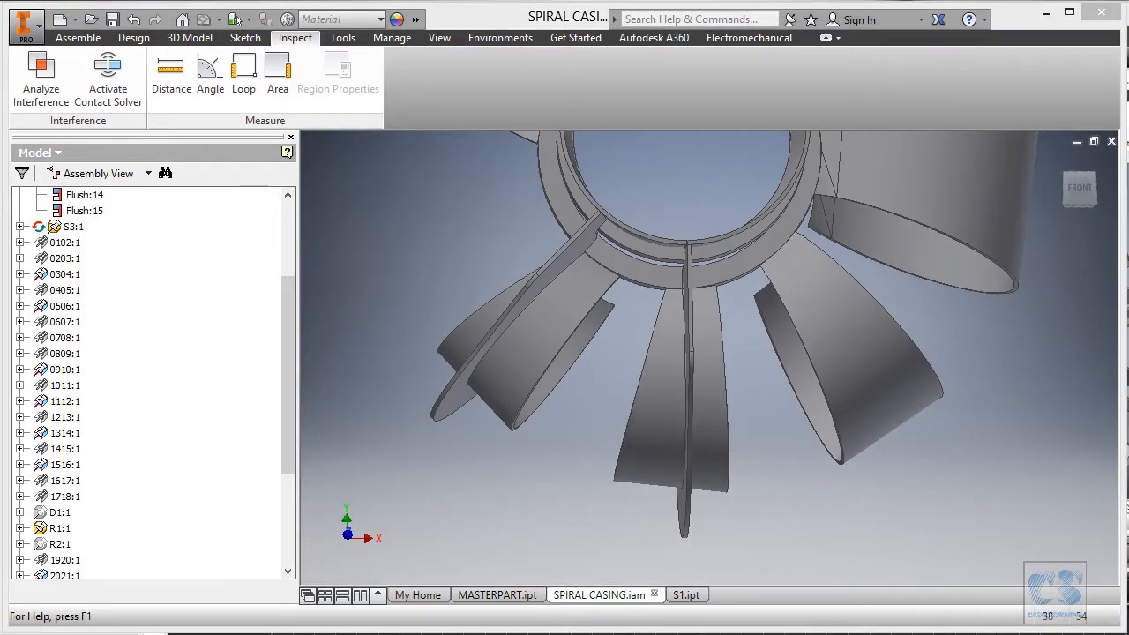
scroll(527, 389, "down", 3, "ctrl")
scroll(693, 461, "up", 6, "ctrl")
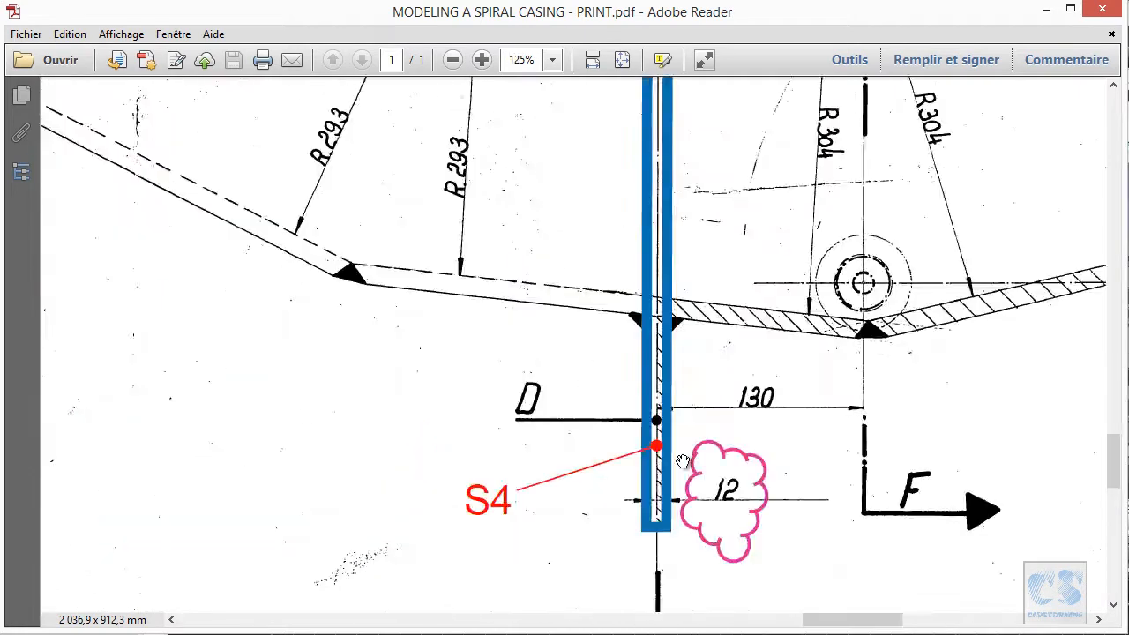
scroll(664, 554, "down", 2, "ctrl")
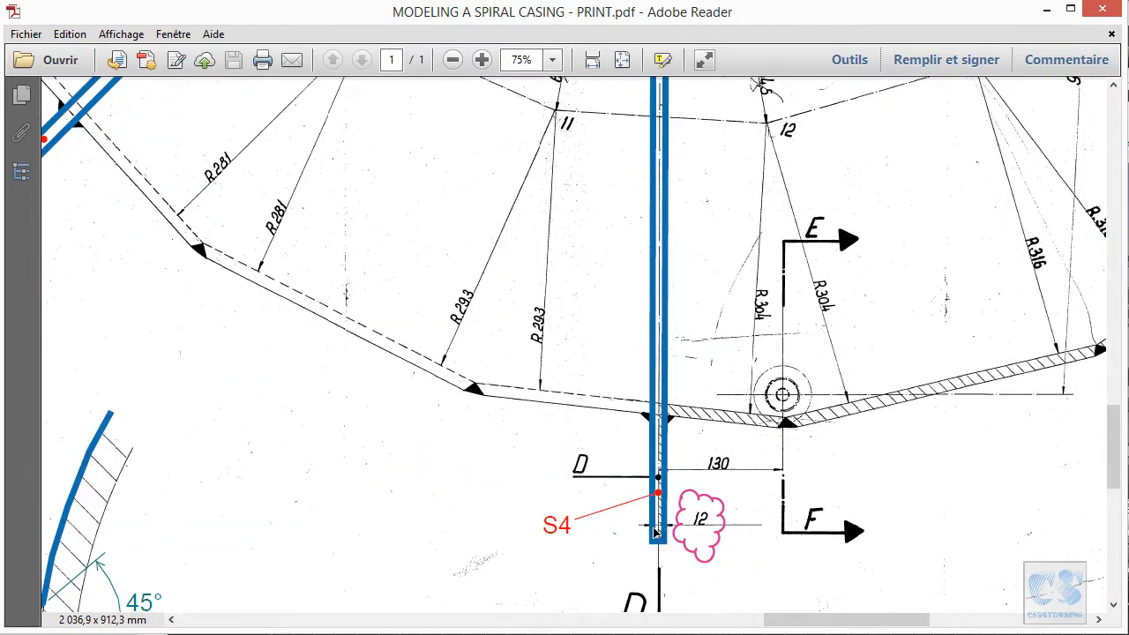
scroll(654, 528, "down", 3, "ctrl")
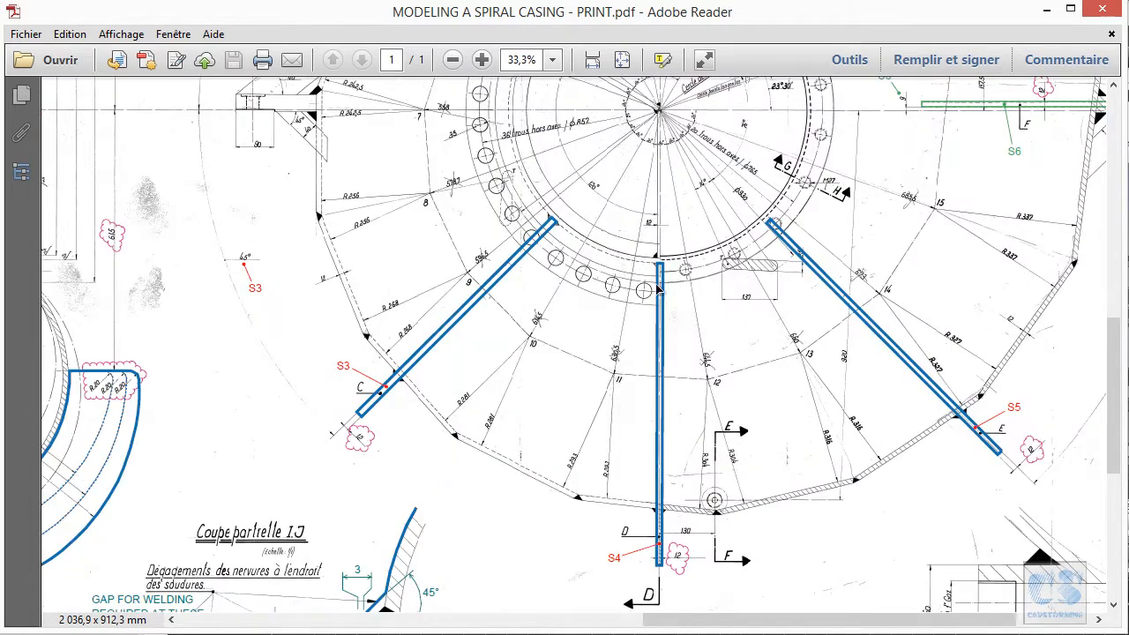
key("alt+Tab")
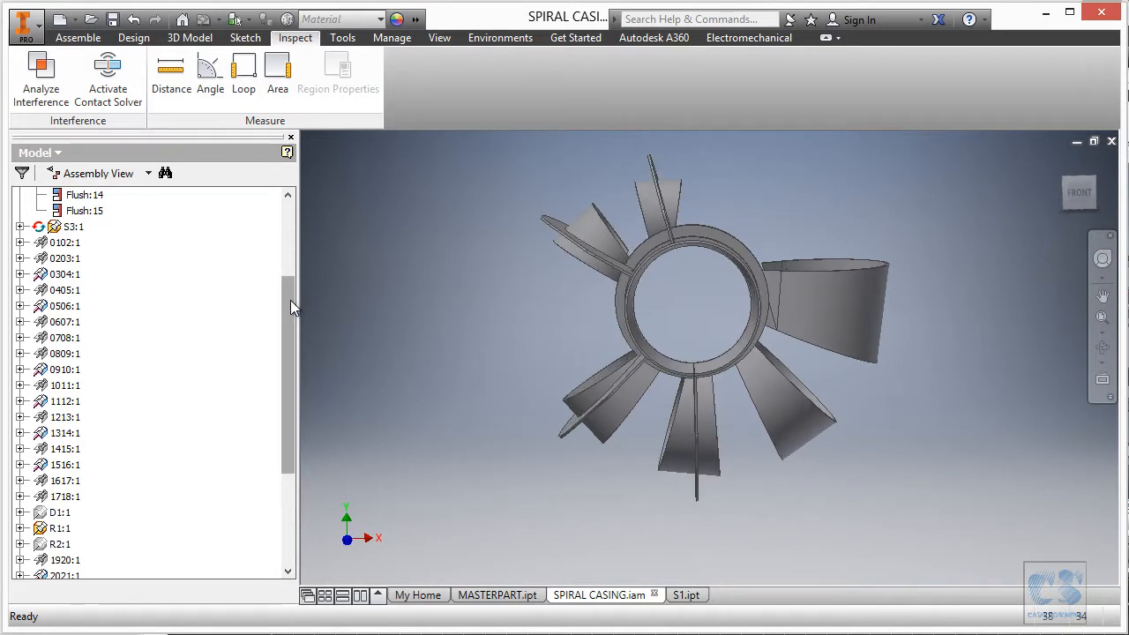
left_click_drag(292, 308, 283, 209)
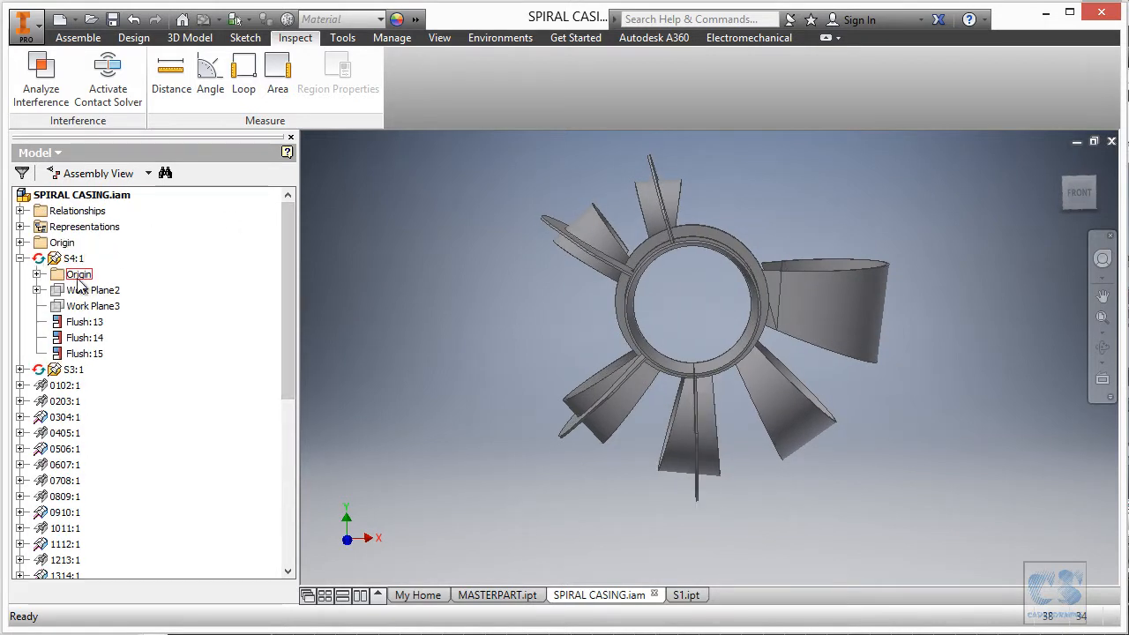
Edit the S4 stiffener and change Work Plane3's offset to -Thickness/2.
left_click(36, 274)
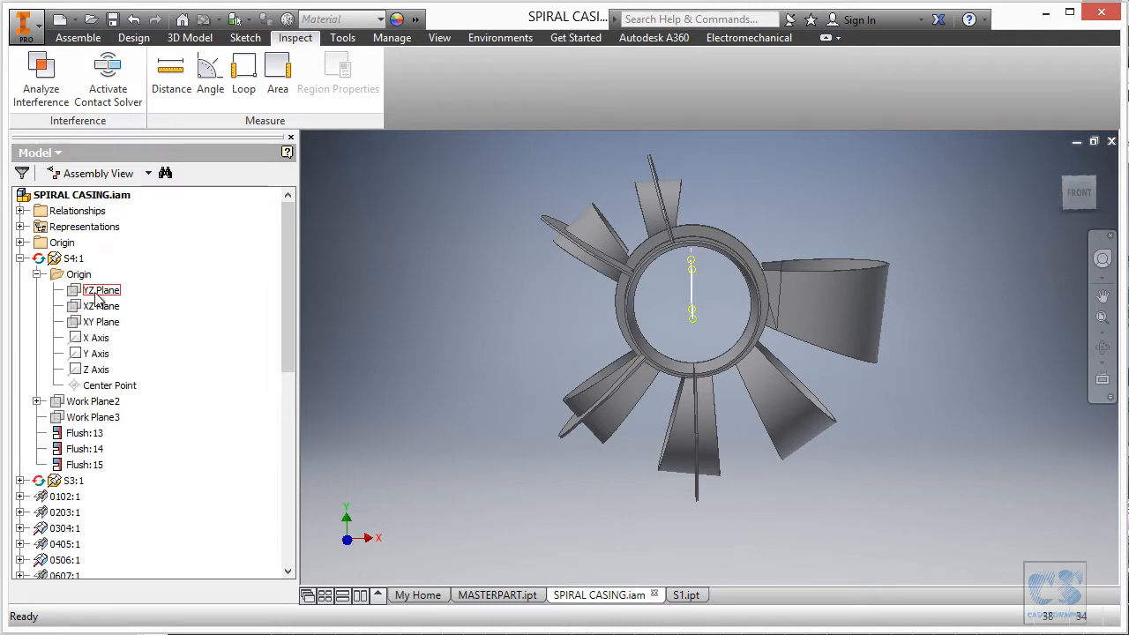
left_click(100, 290)
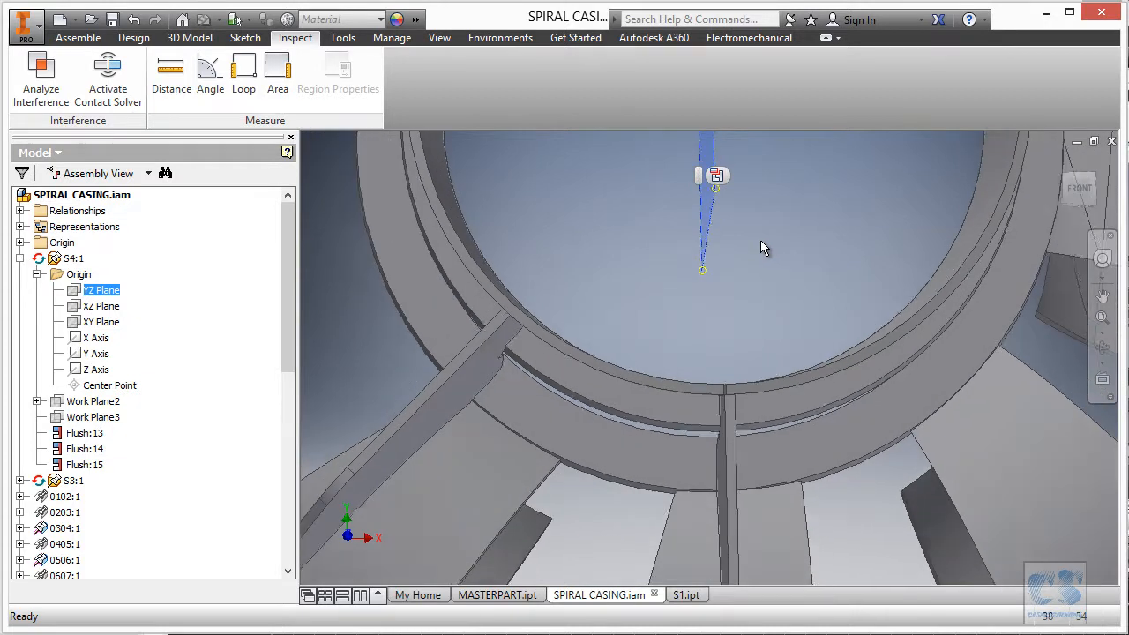
scroll(711, 263, "up", 4)
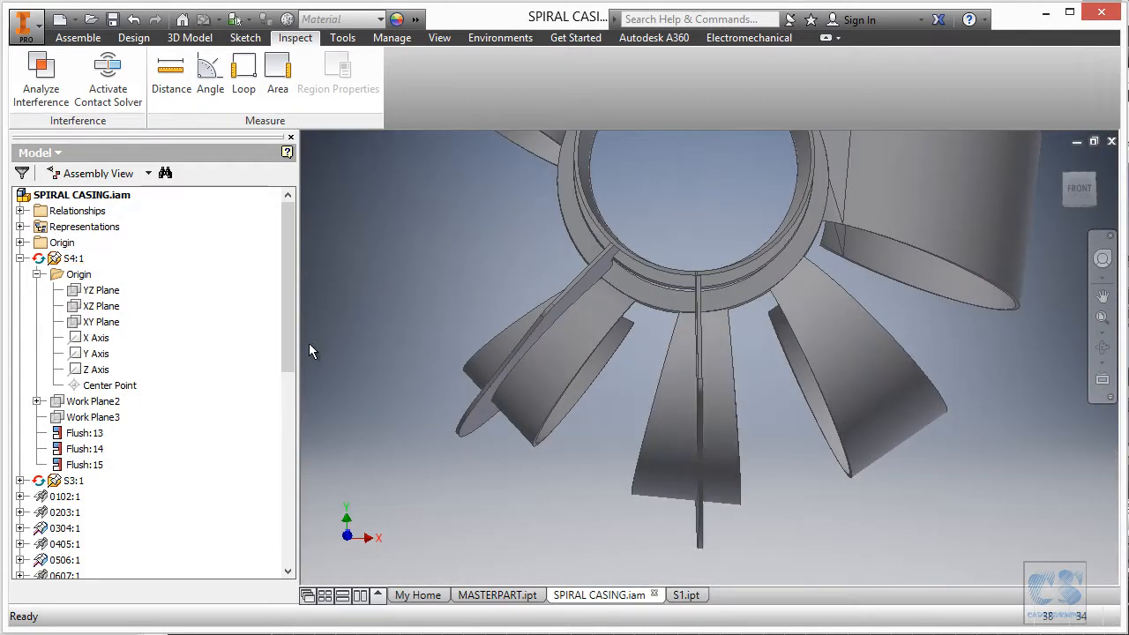
right_click(706, 528)
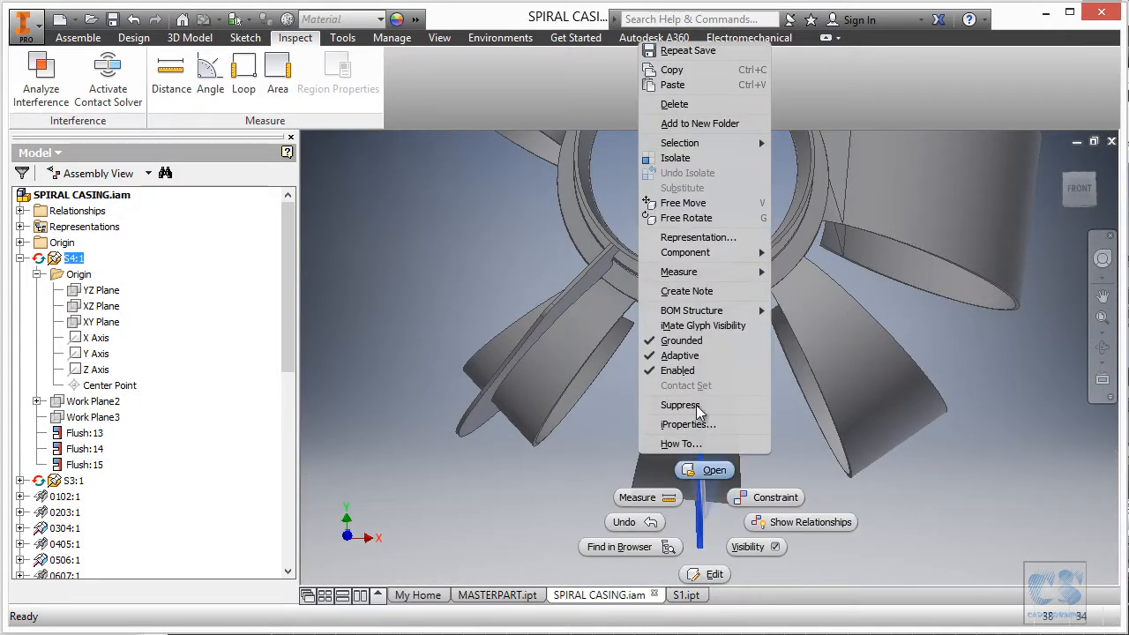
left_click(718, 571)
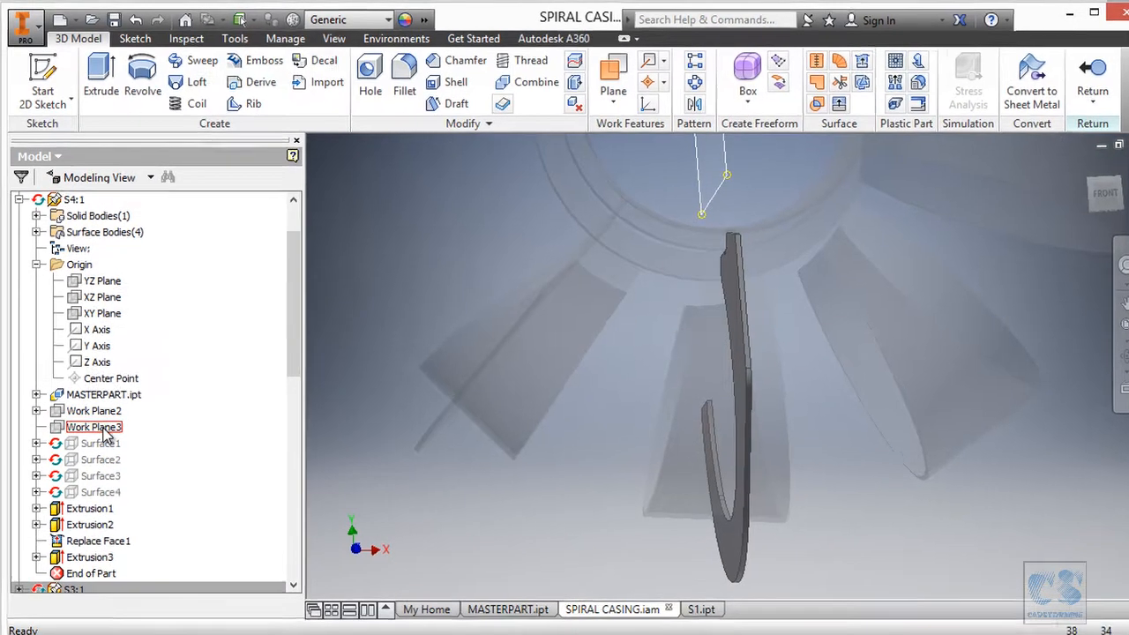
double_click(102, 419)
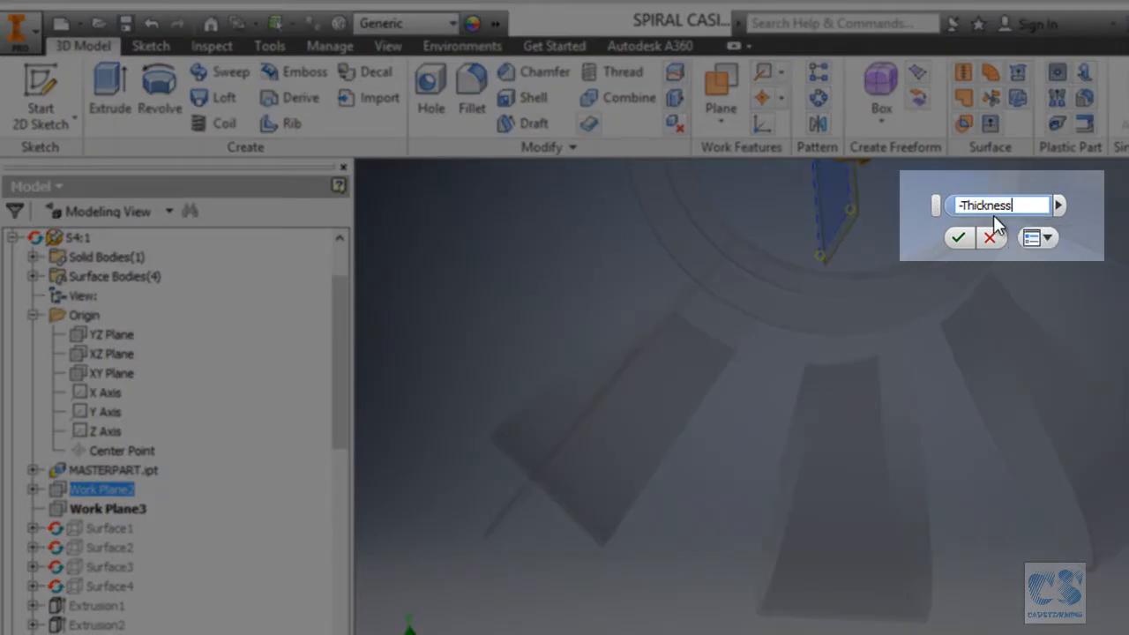
type("/2")
key("Return")
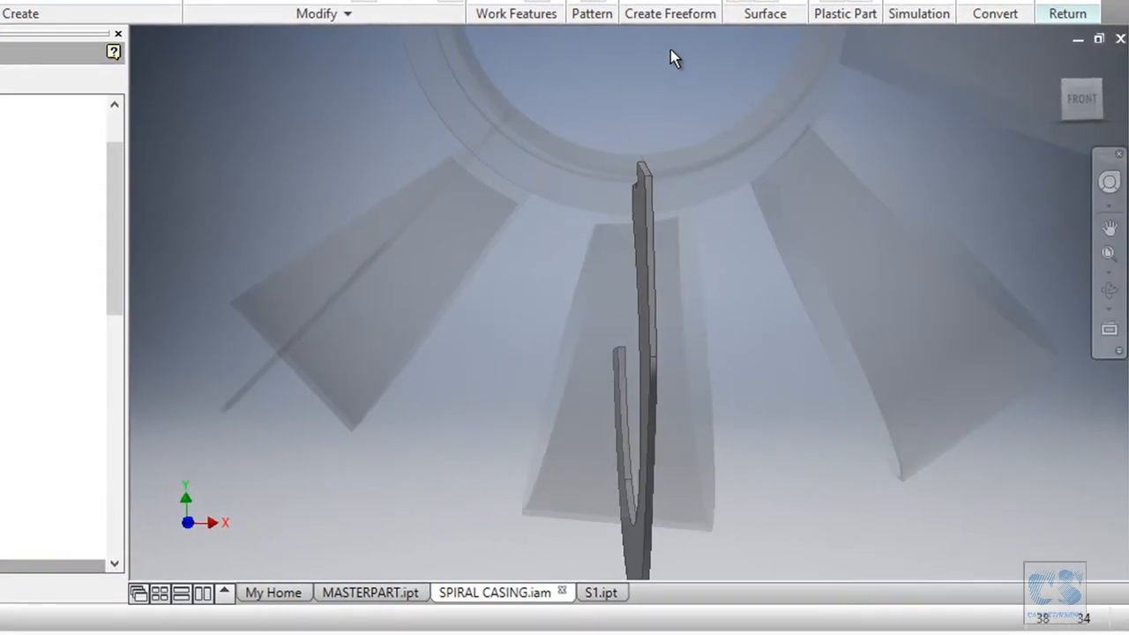
Open Sketch1 of Extrusion1 and finish it as fully constrained.
scroll(670, 50, "down", 4)
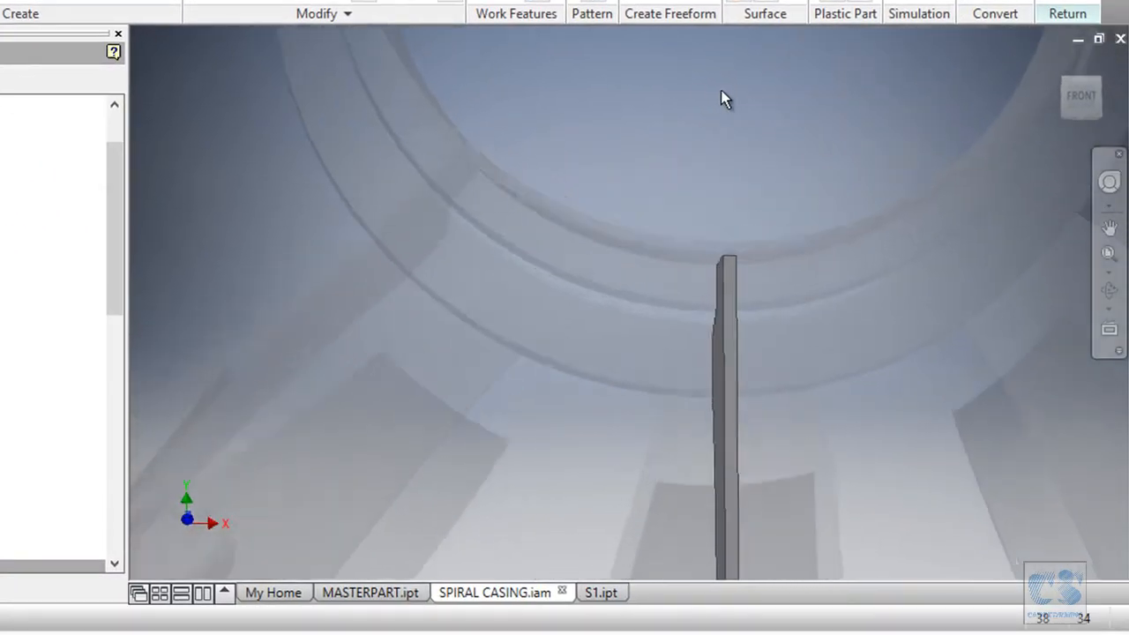
scroll(720, 90, "down", 3)
middle_click_drag(721, 90, 731, 232, "shift")
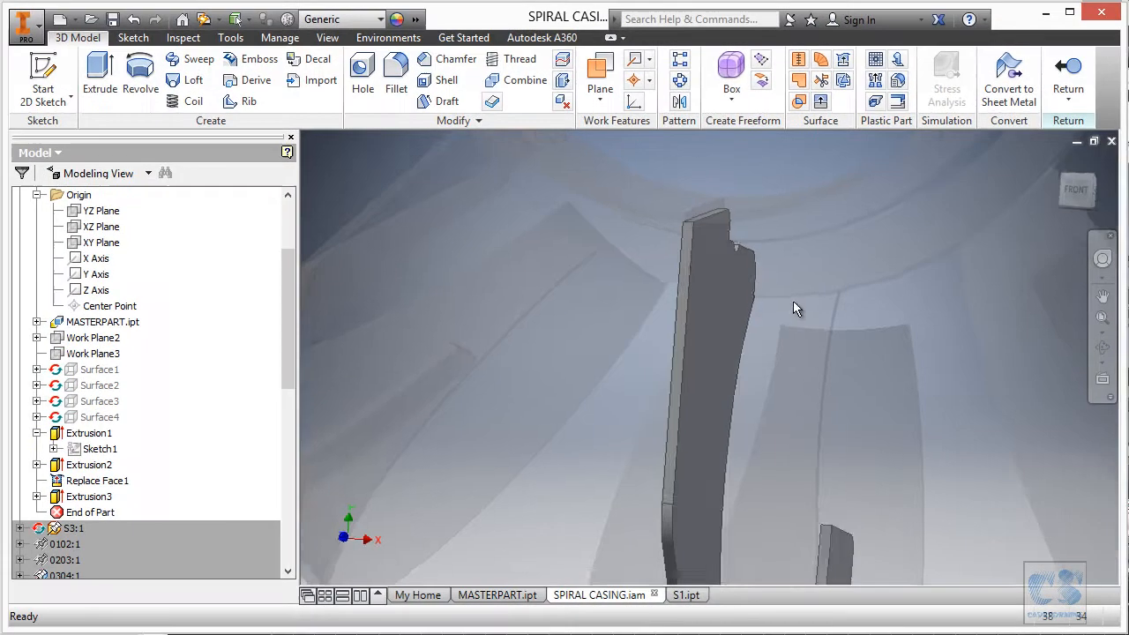
middle_click_drag(793, 303, 701, 297, "shift")
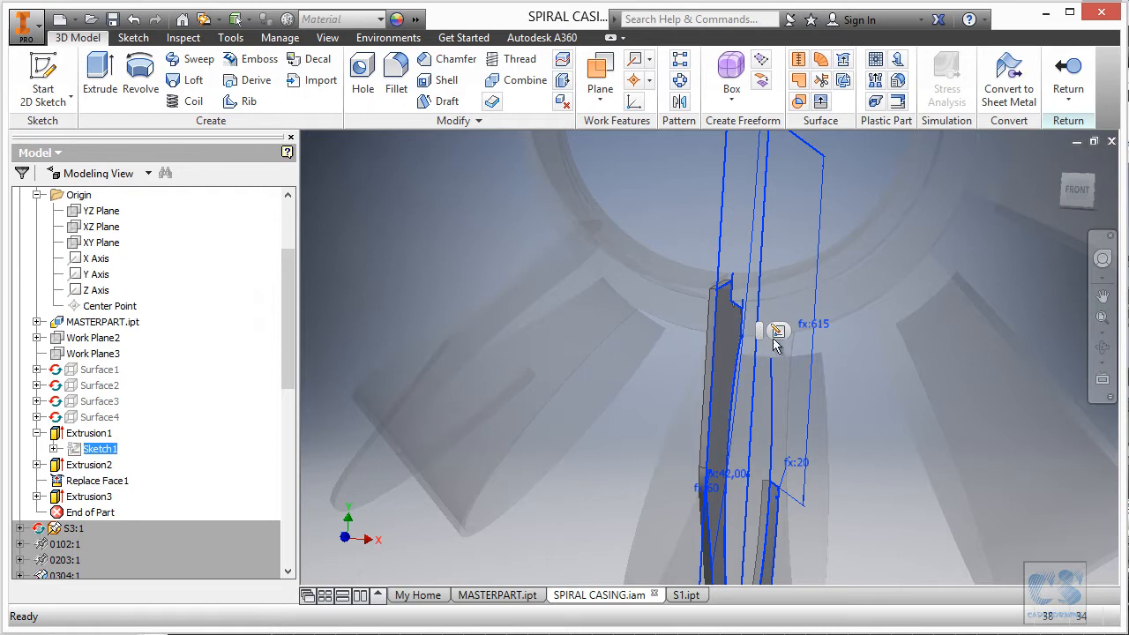
left_click(779, 336)
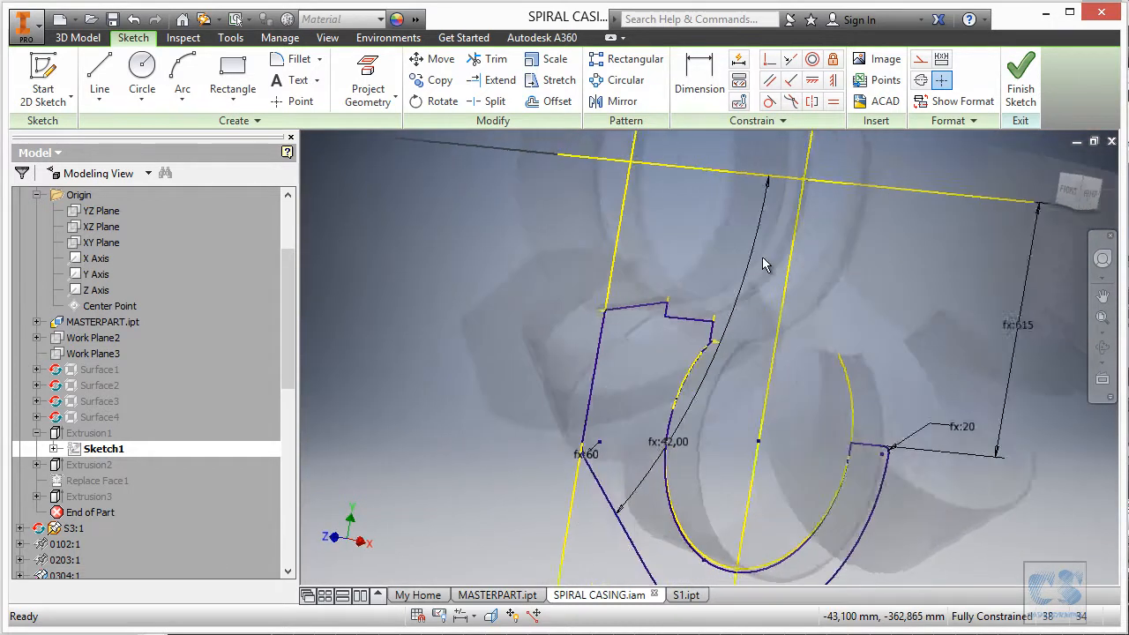
left_click(1020, 77)
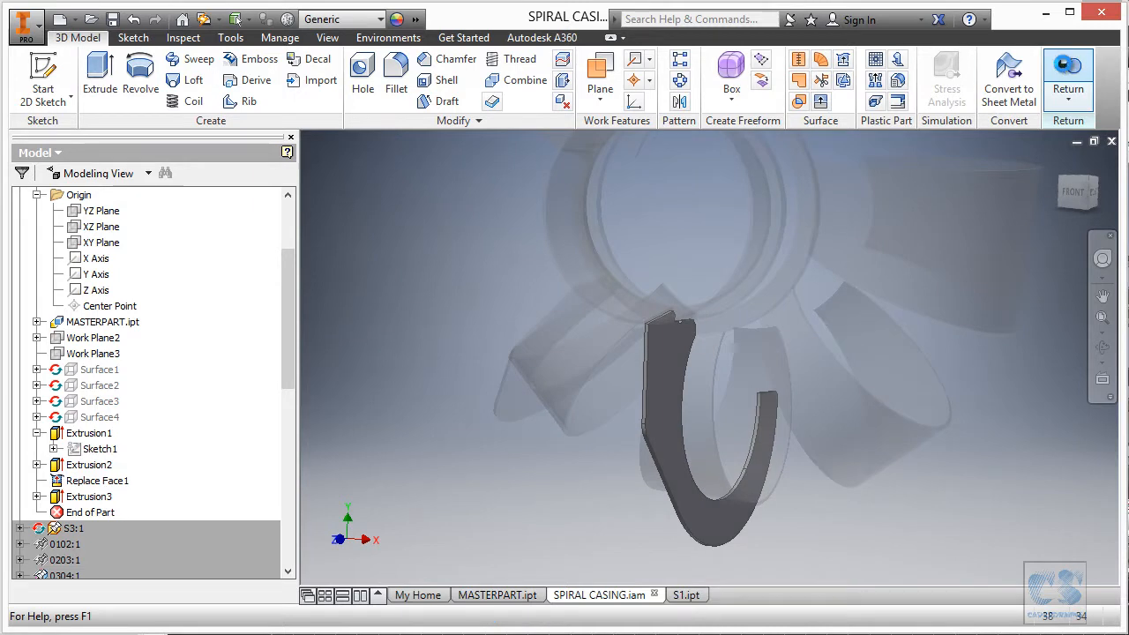
Return to the assembly and check the stiffener against blade 1112:1, finding no interferences.
left_click(1069, 78)
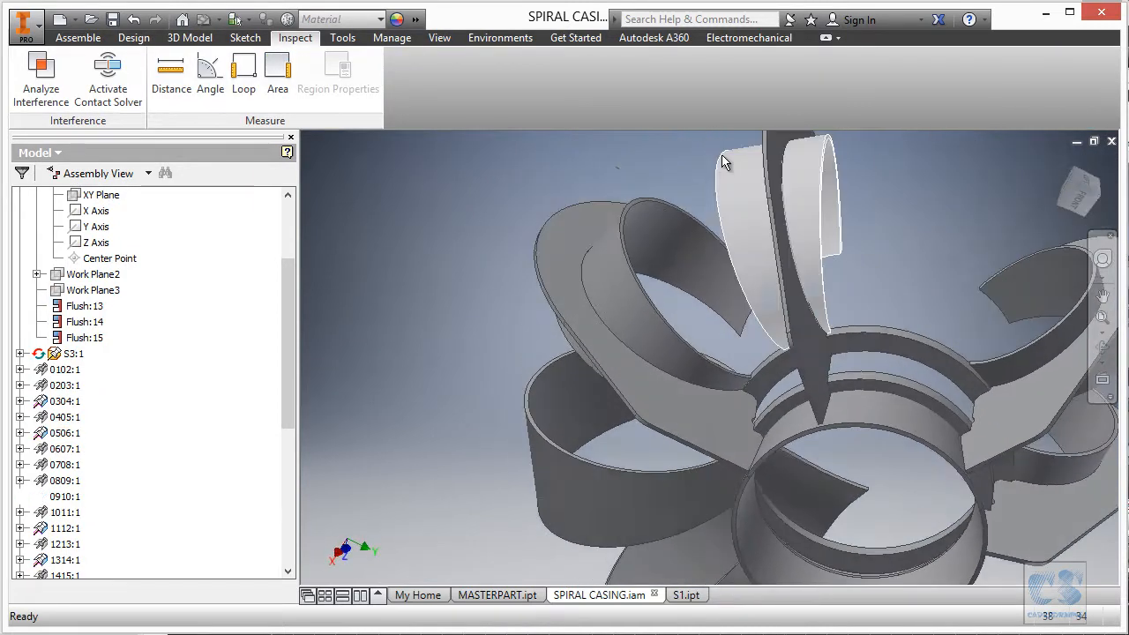
left_click(38, 75)
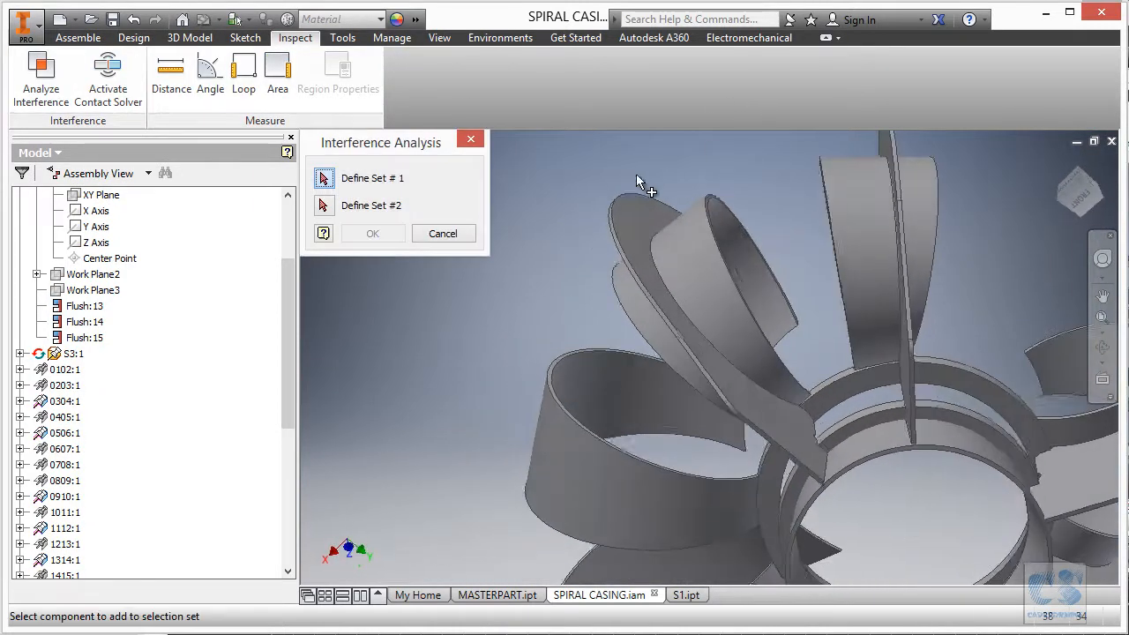
left_click(628, 199)
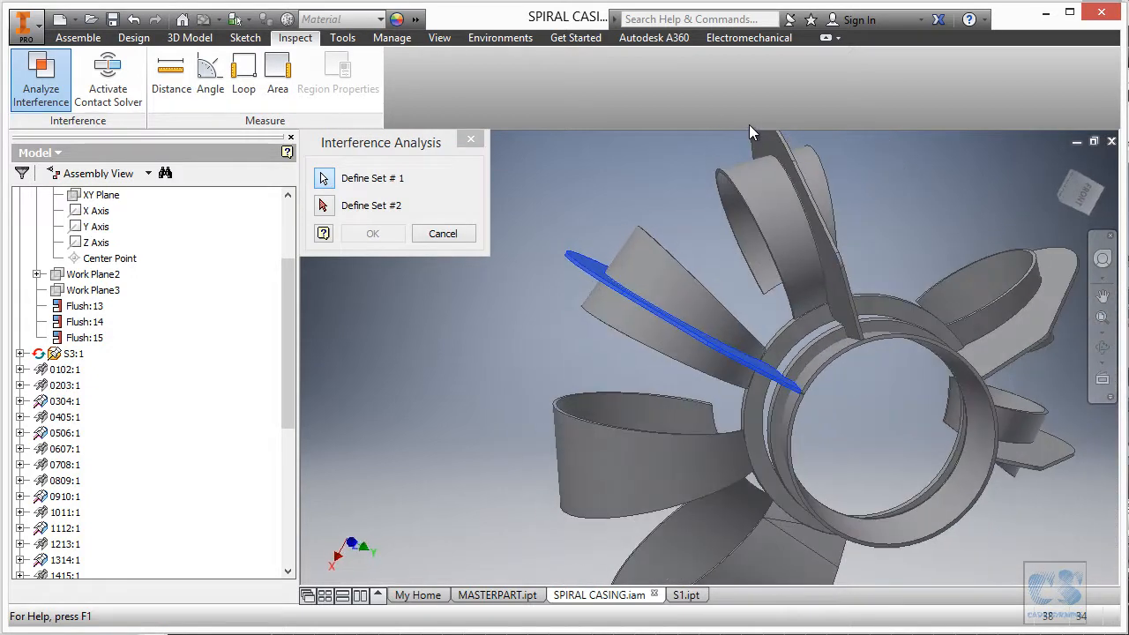
left_click(324, 206)
left_click(660, 261)
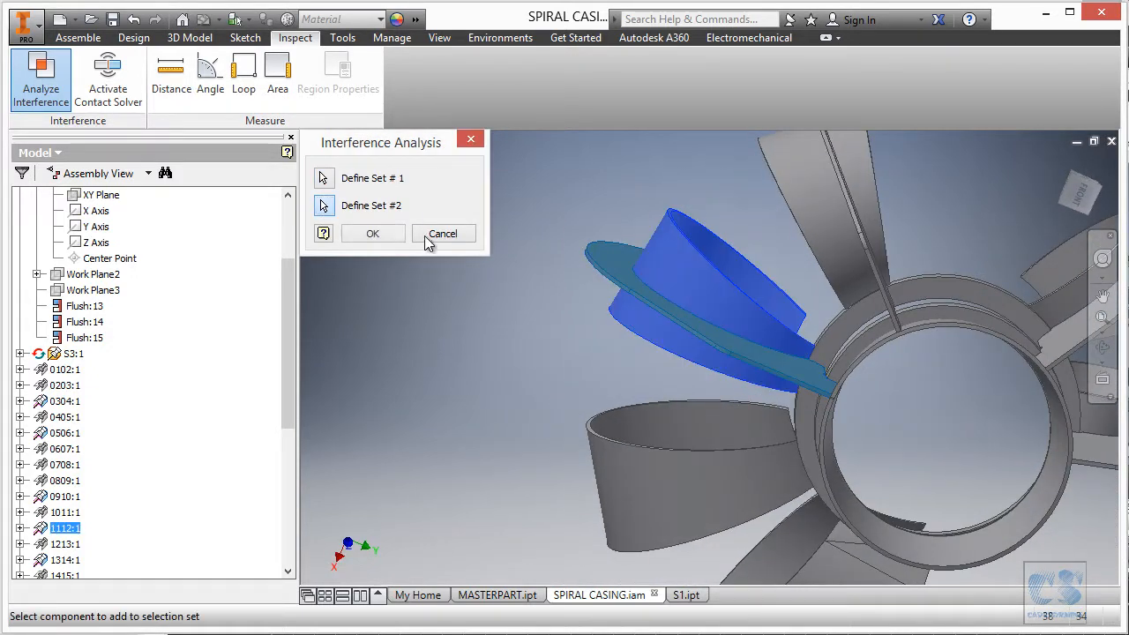
left_click(374, 233)
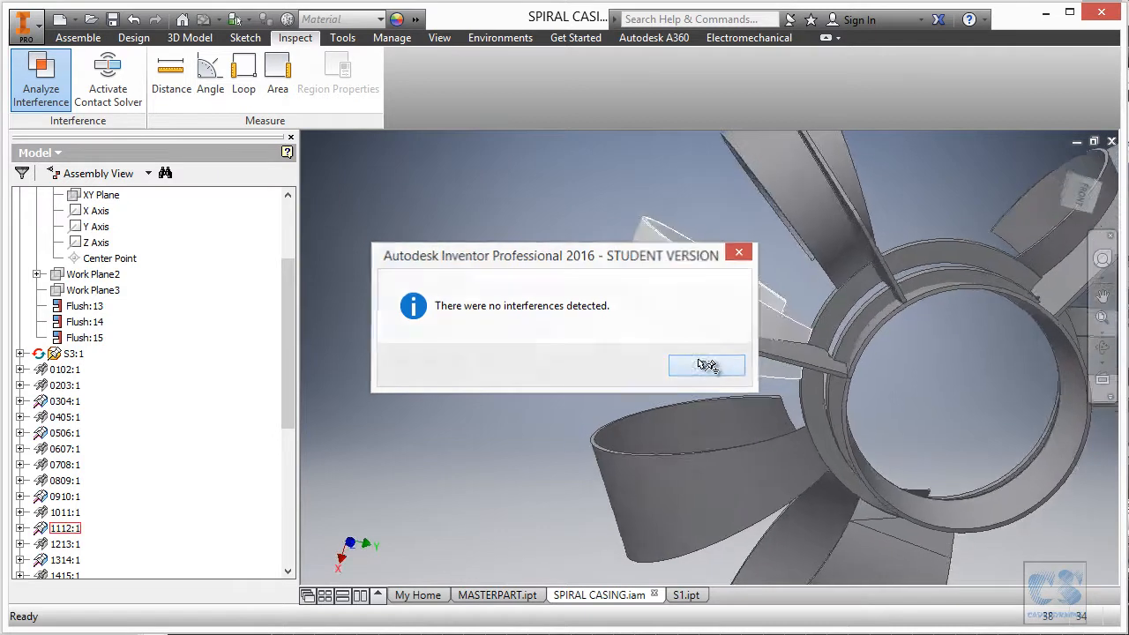
left_click(714, 367)
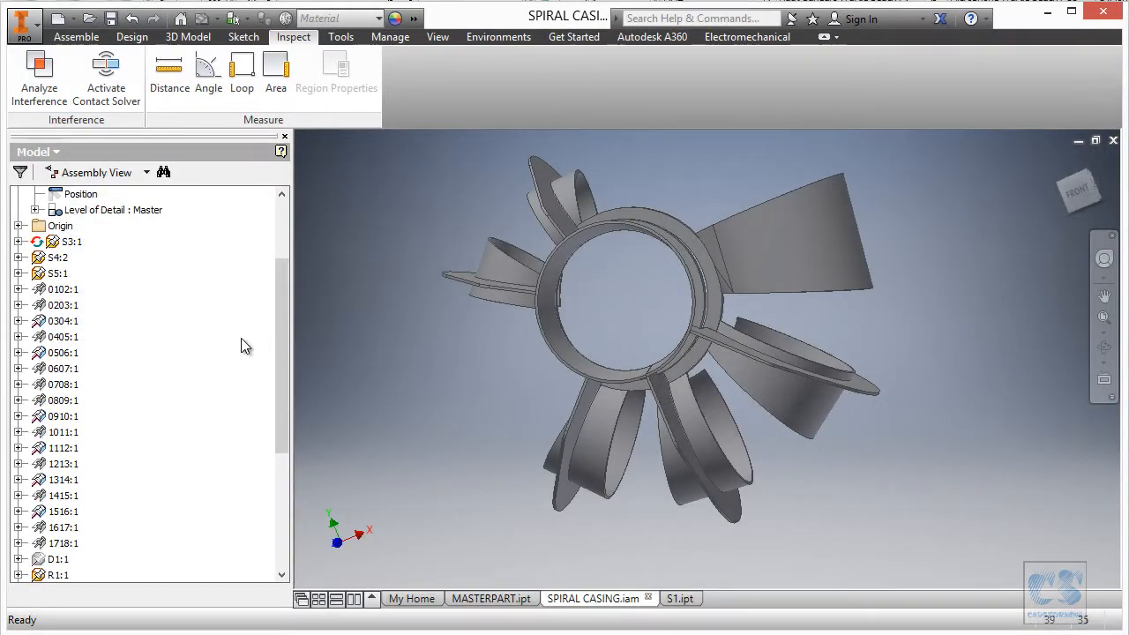
Edit the S5 stiffener in place, then return to the spiral casing assembly.
right_click(63, 276)
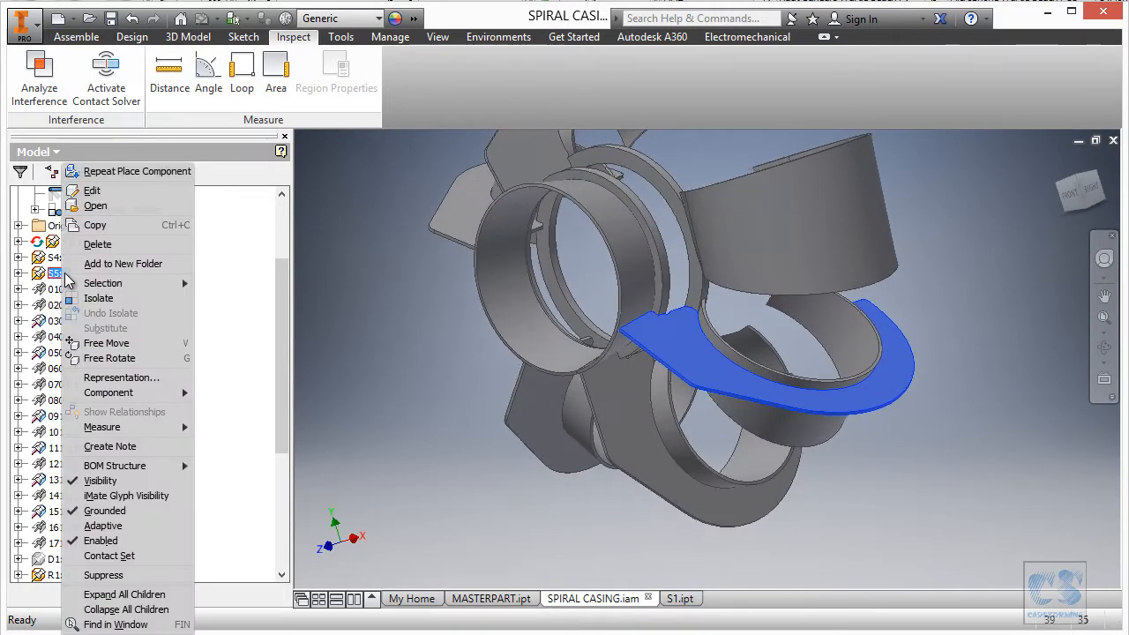
left_click(99, 191)
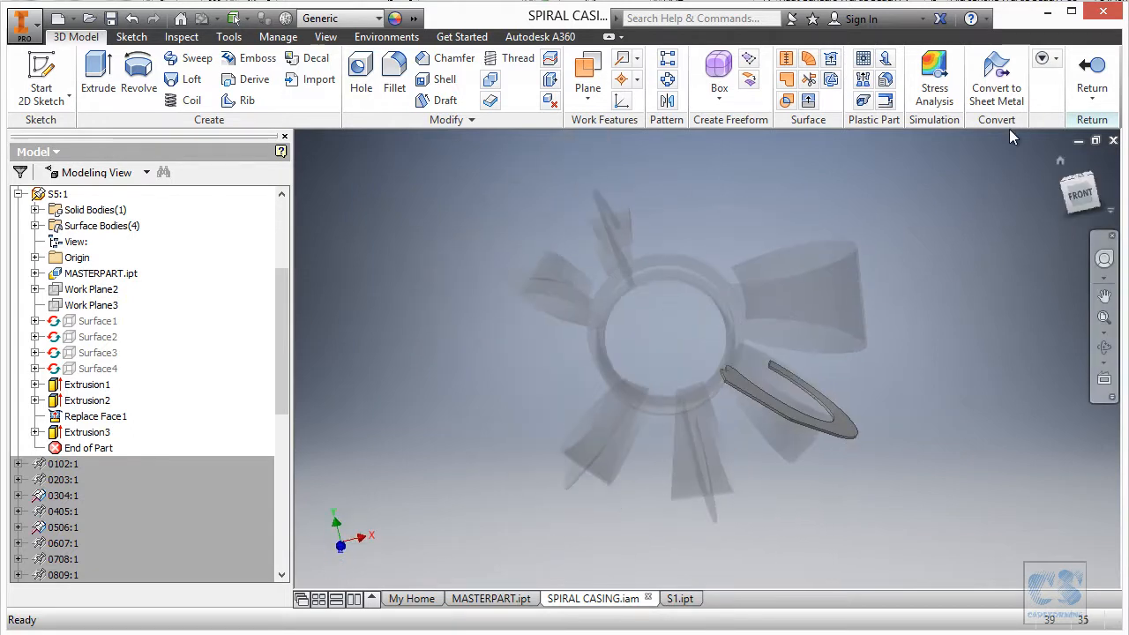
left_click(1092, 75)
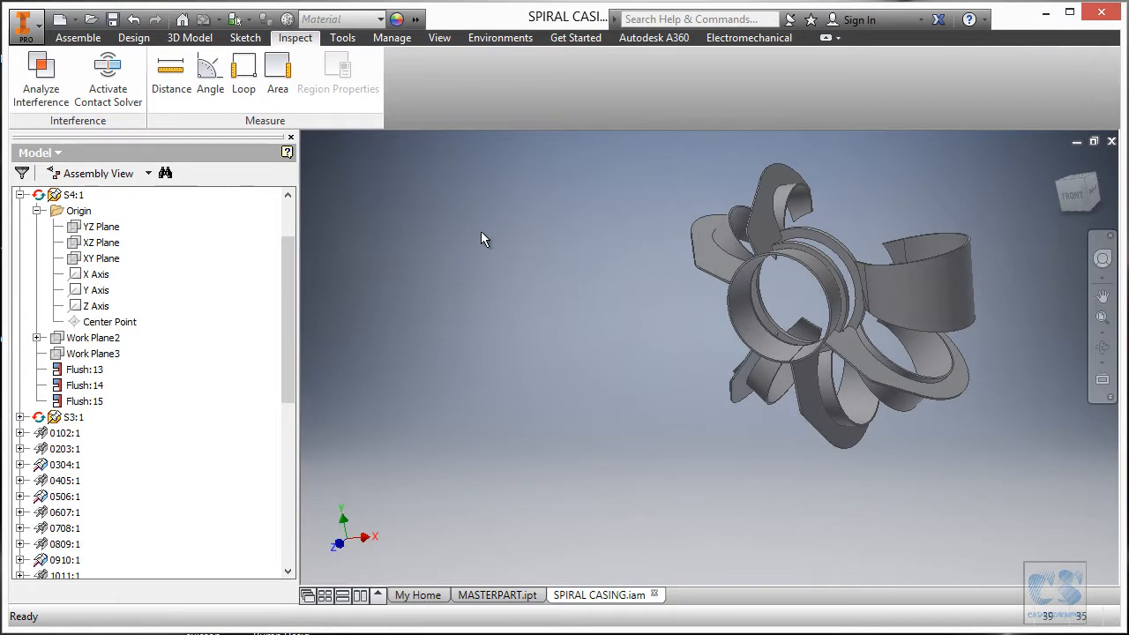
Place one S5 copy beside the casing and start Save and Replace Component.
right_click(480, 231)
left_click(484, 178)
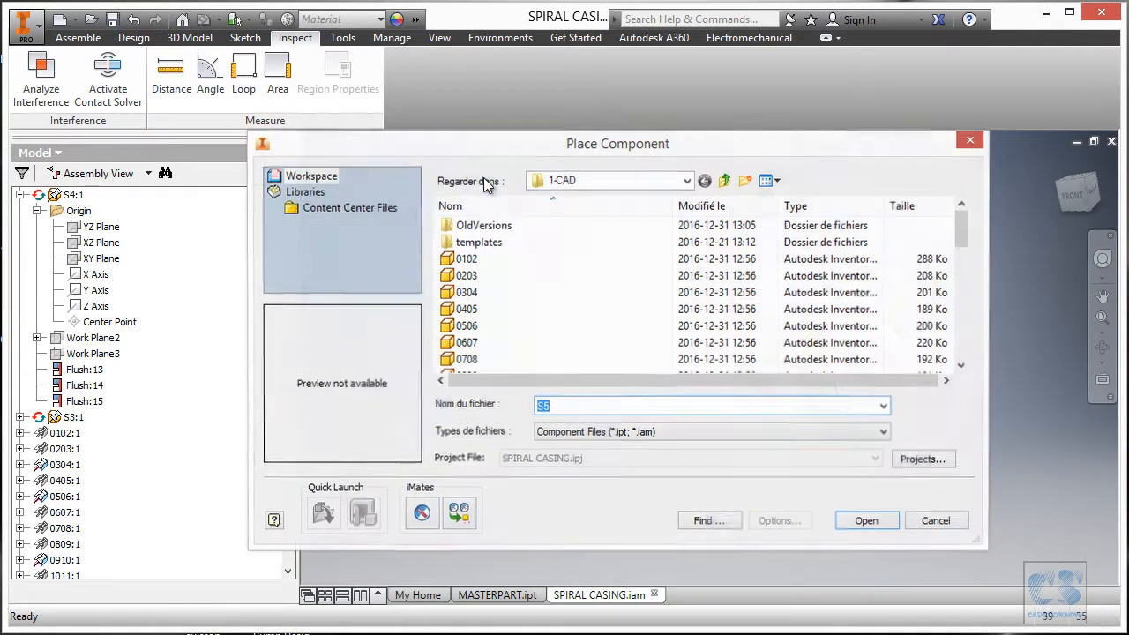
left_click(866, 519)
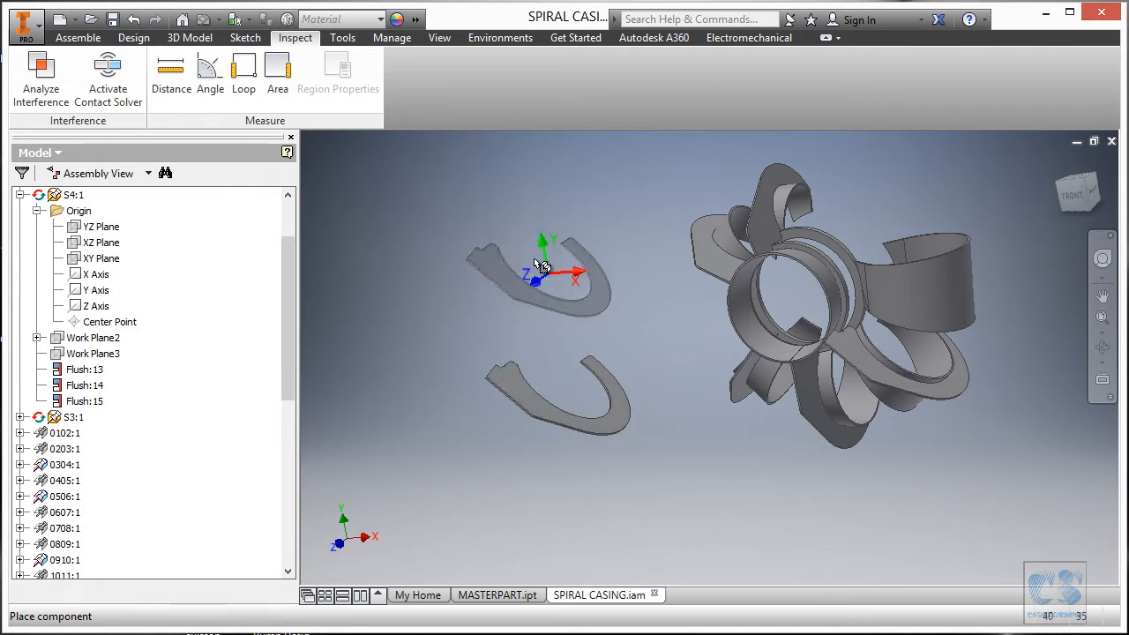
key("Escape")
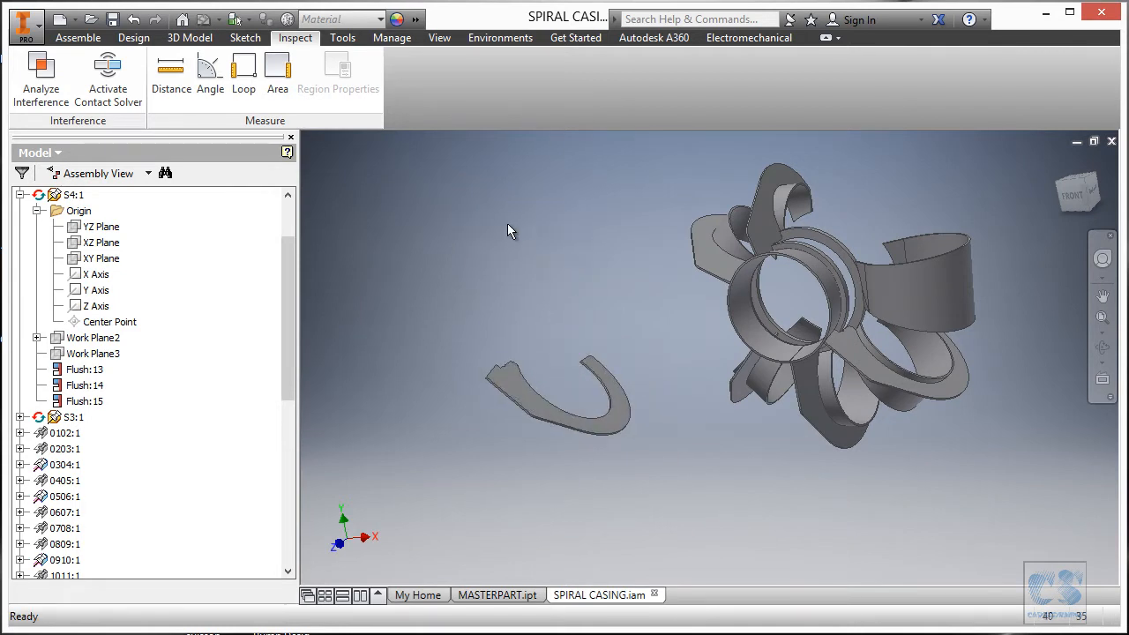
right_click(507, 225)
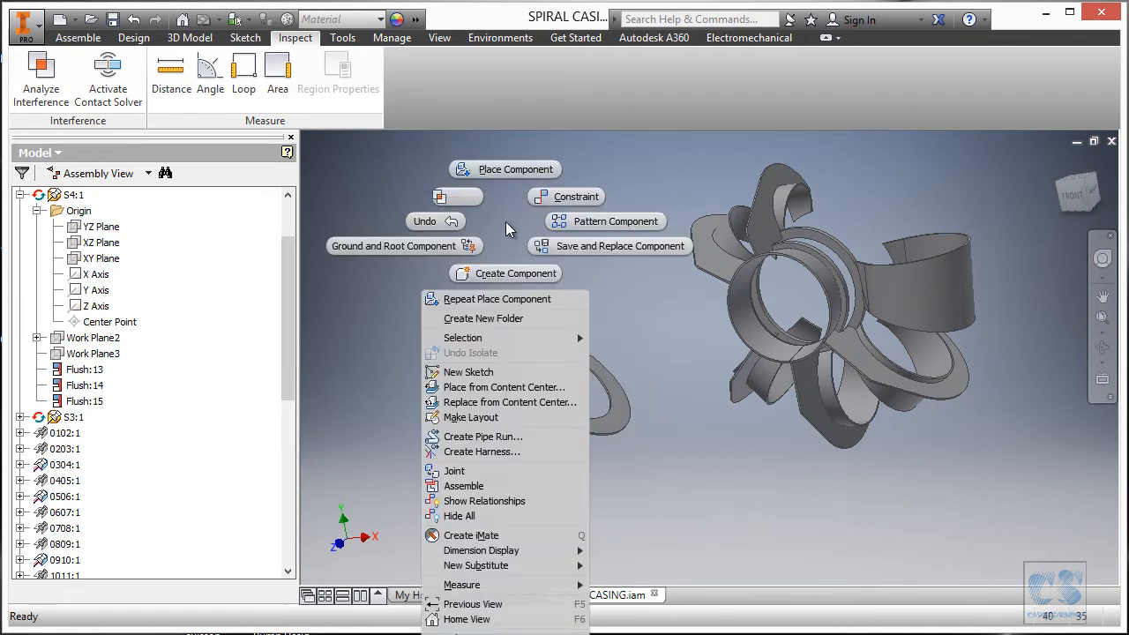
left_click(573, 246)
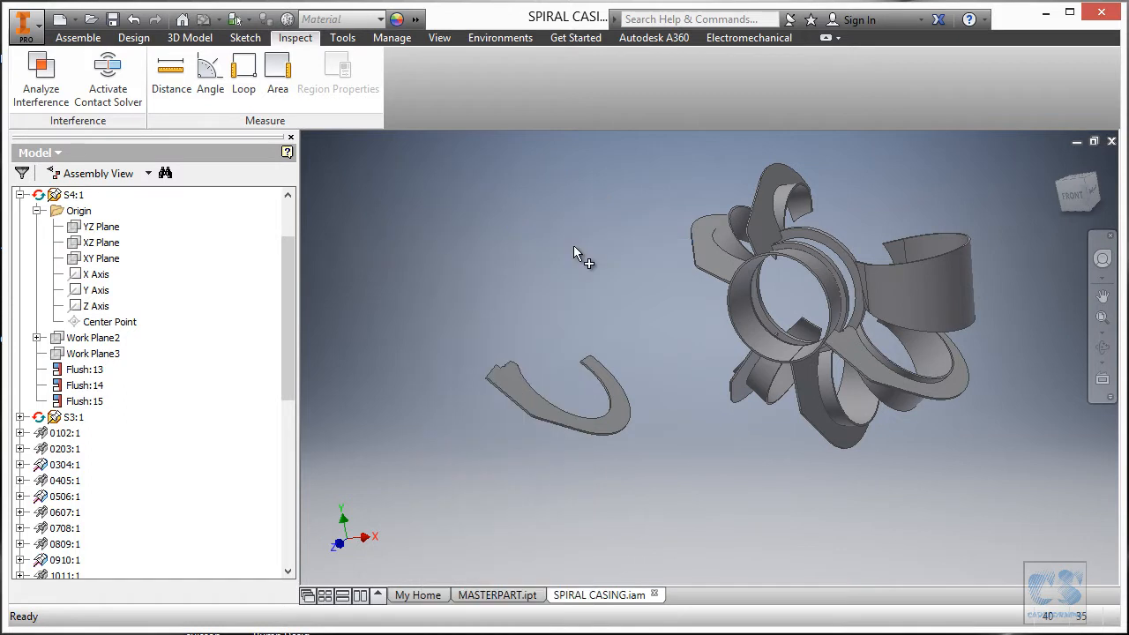
Save the loose S5 copy as new part S6.
left_click(617, 381)
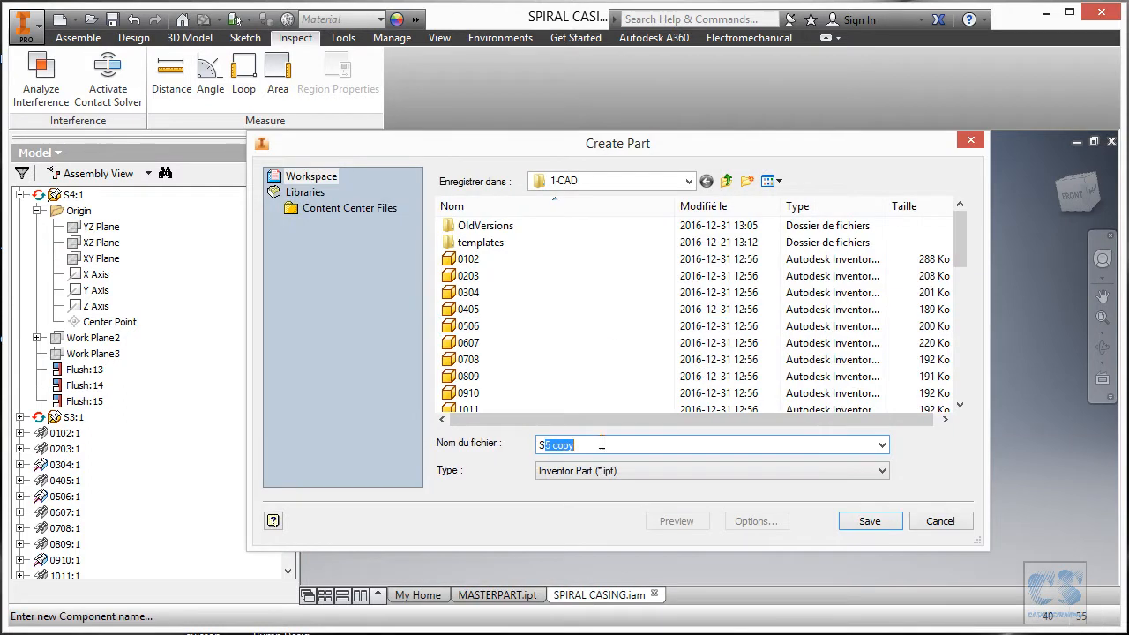
type("S5")
key("BackSpace")
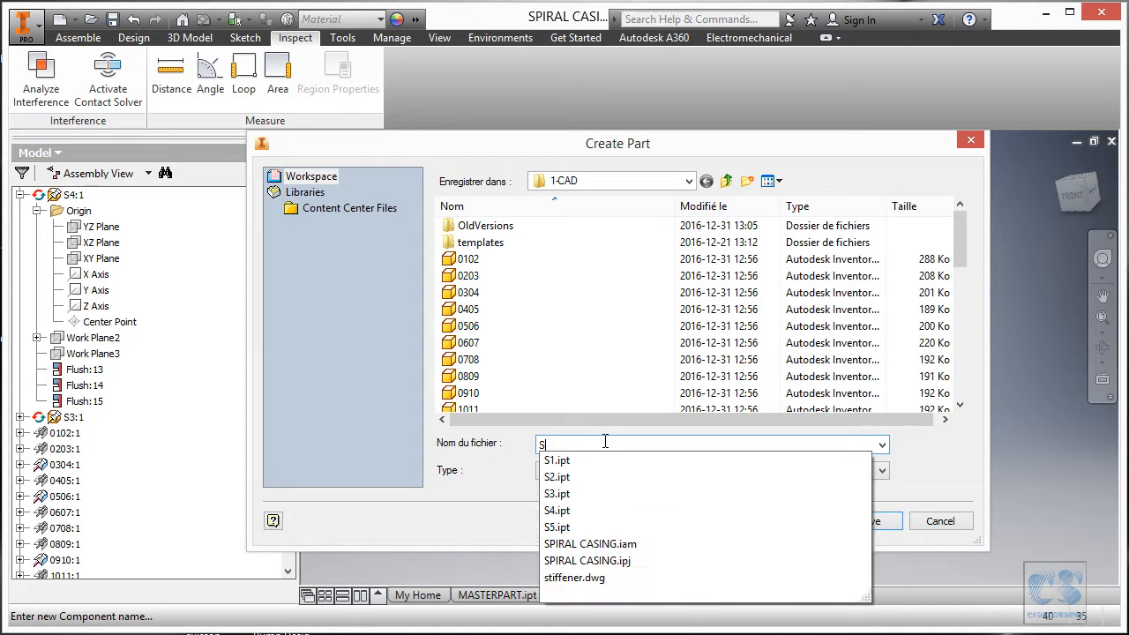
type("6")
left_click(869, 521)
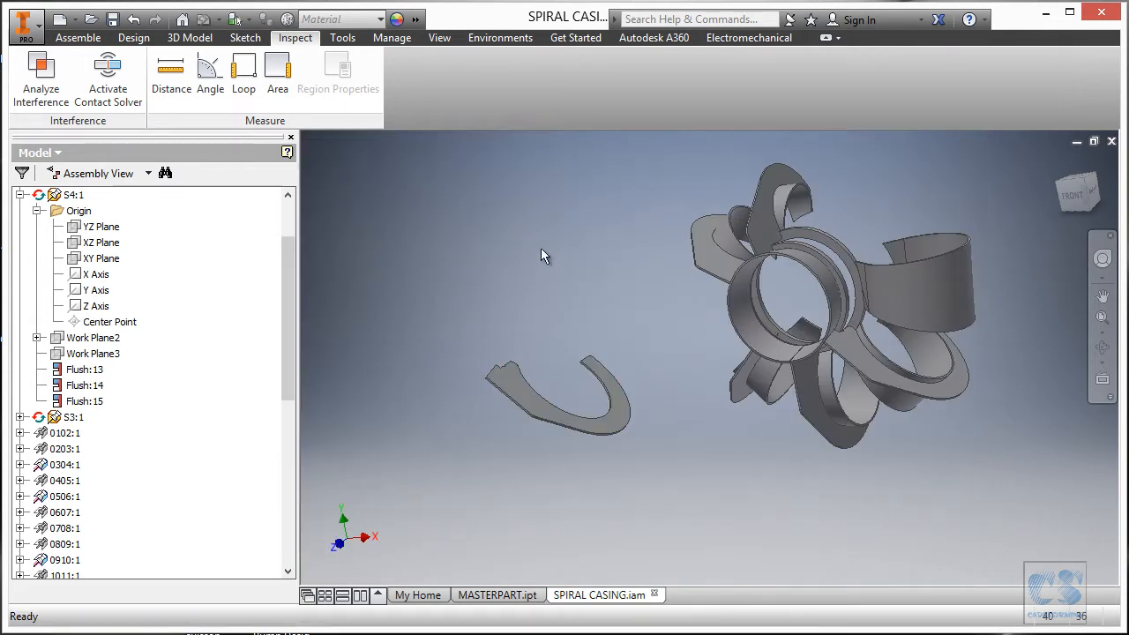
Ground S6 at the assembly origin and edit S6:1 in place.
right_click(521, 222)
left_click(450, 249)
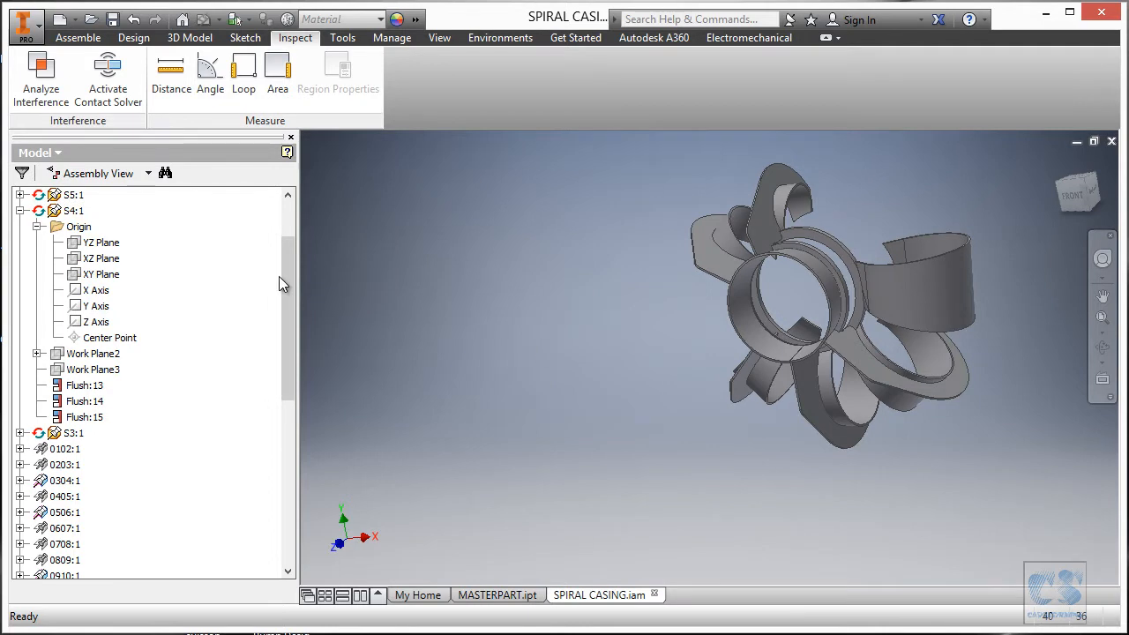
scroll(283, 282, "up", 2)
right_click(58, 258)
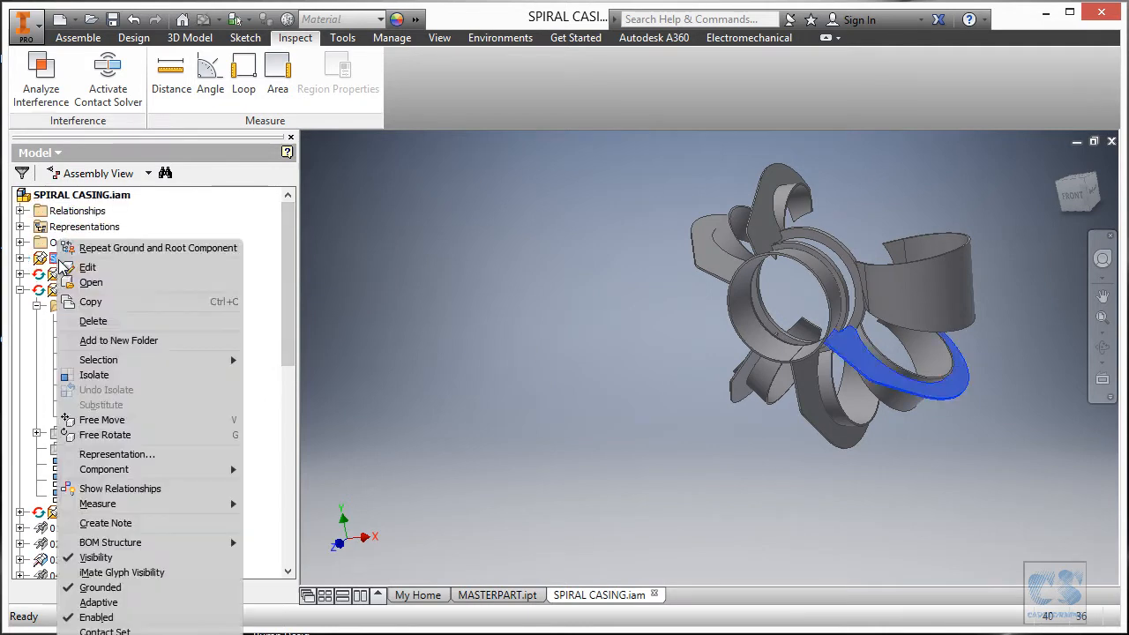
left_click(84, 268)
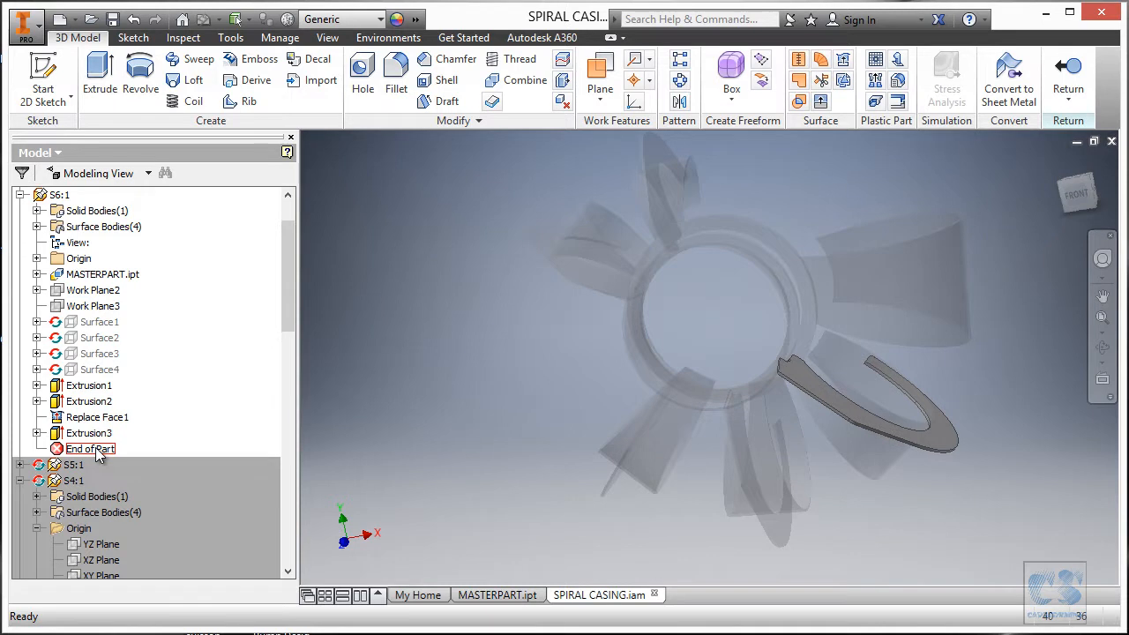
Roll S6 back before its extrusions and drive Work Plane2's angle by S_AngularPosition6.
left_click_drag(99, 442, 113, 385)
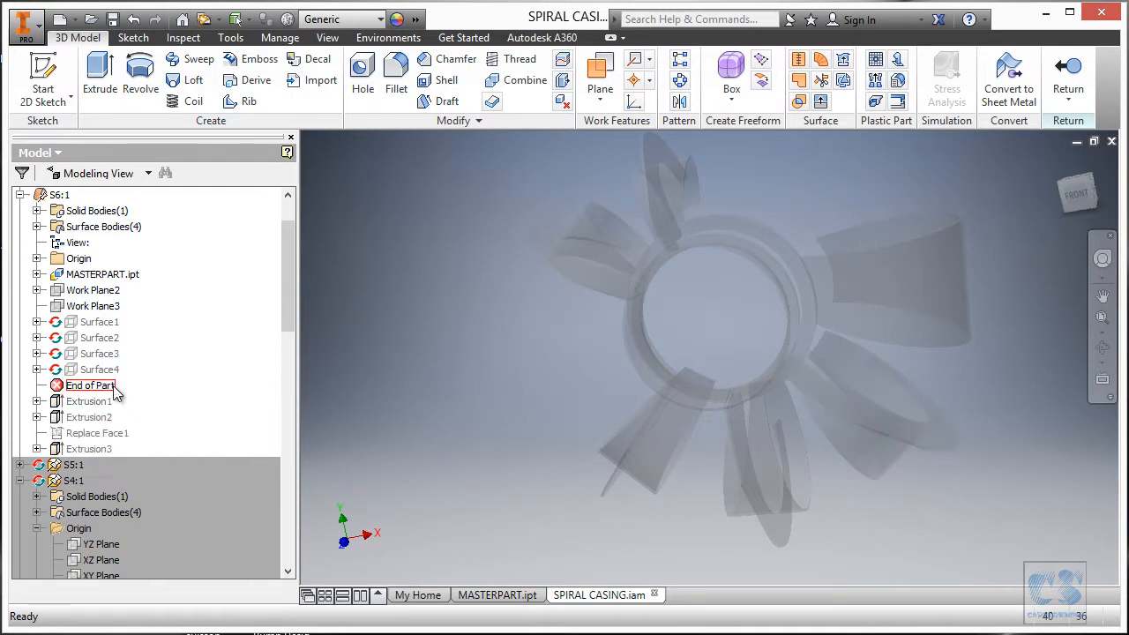
double_click(64, 297)
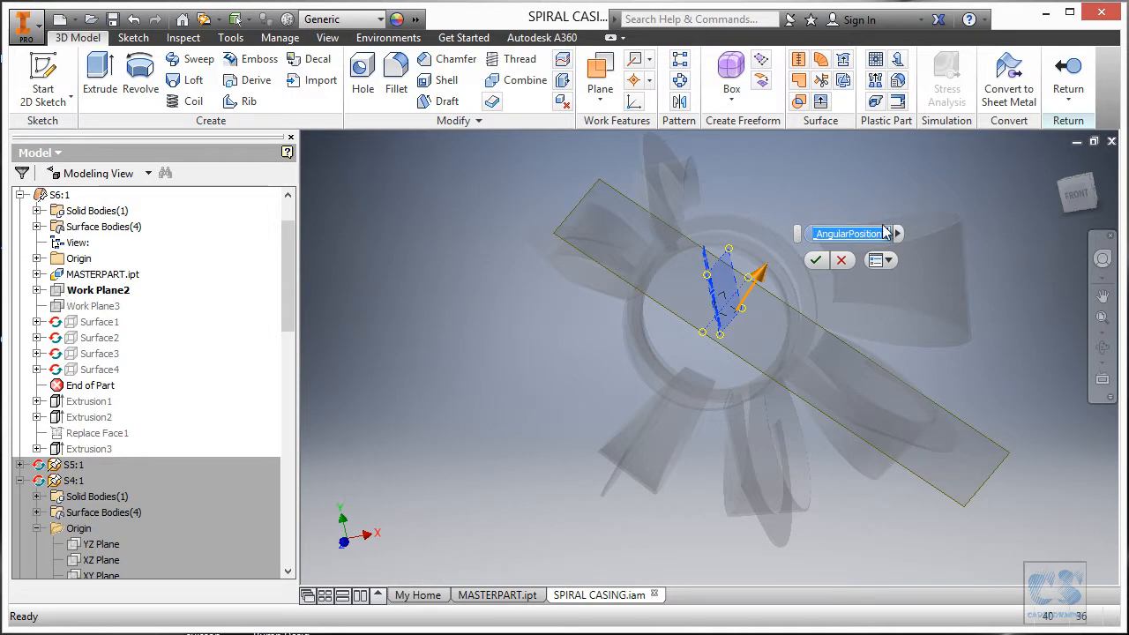
left_click(899, 233)
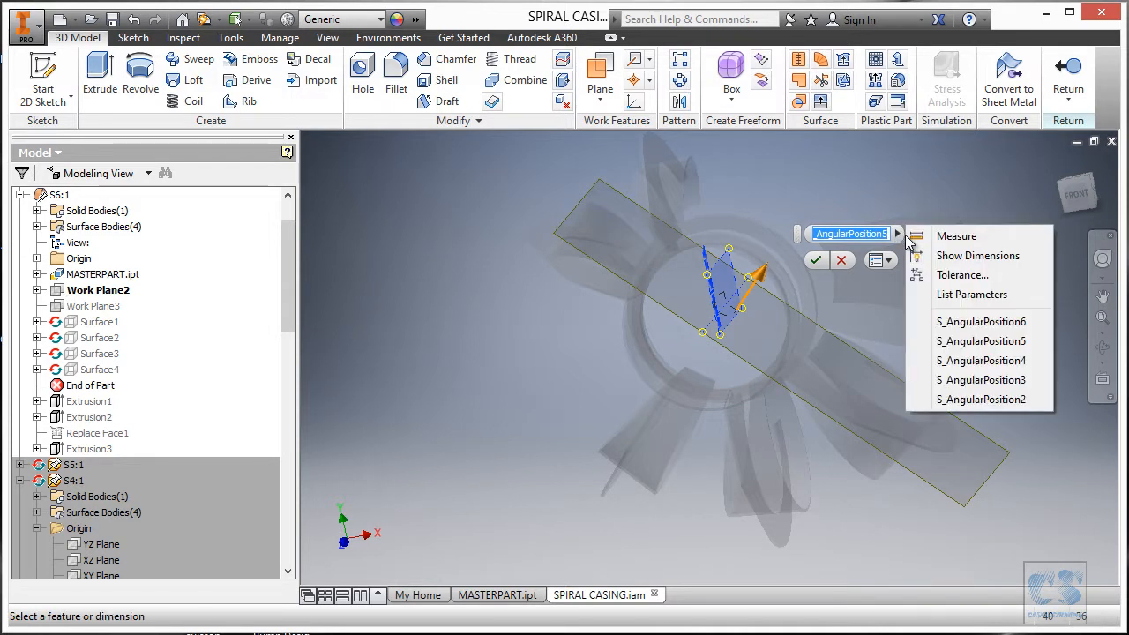
left_click(971, 294)
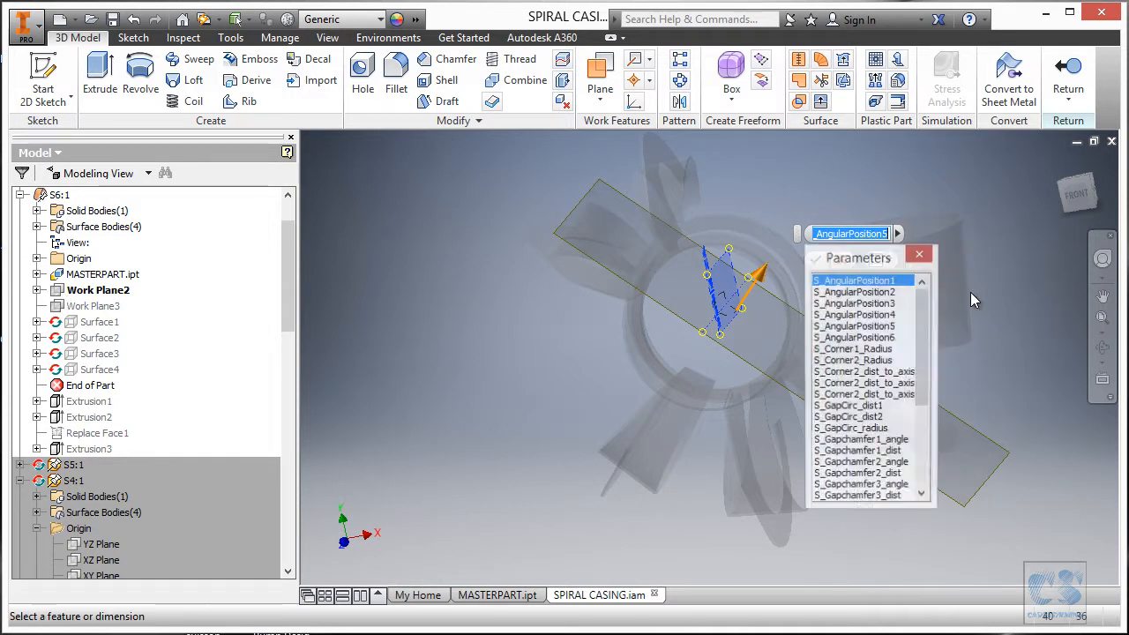
left_click(842, 339)
left_click(816, 260)
left_click(95, 290)
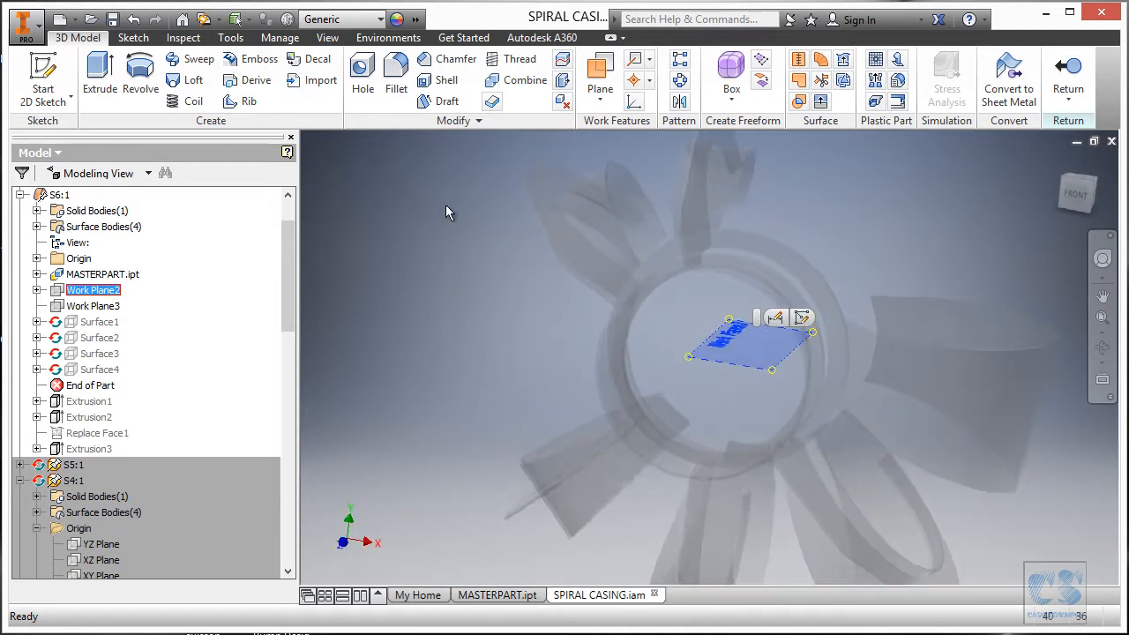
left_click(906, 209)
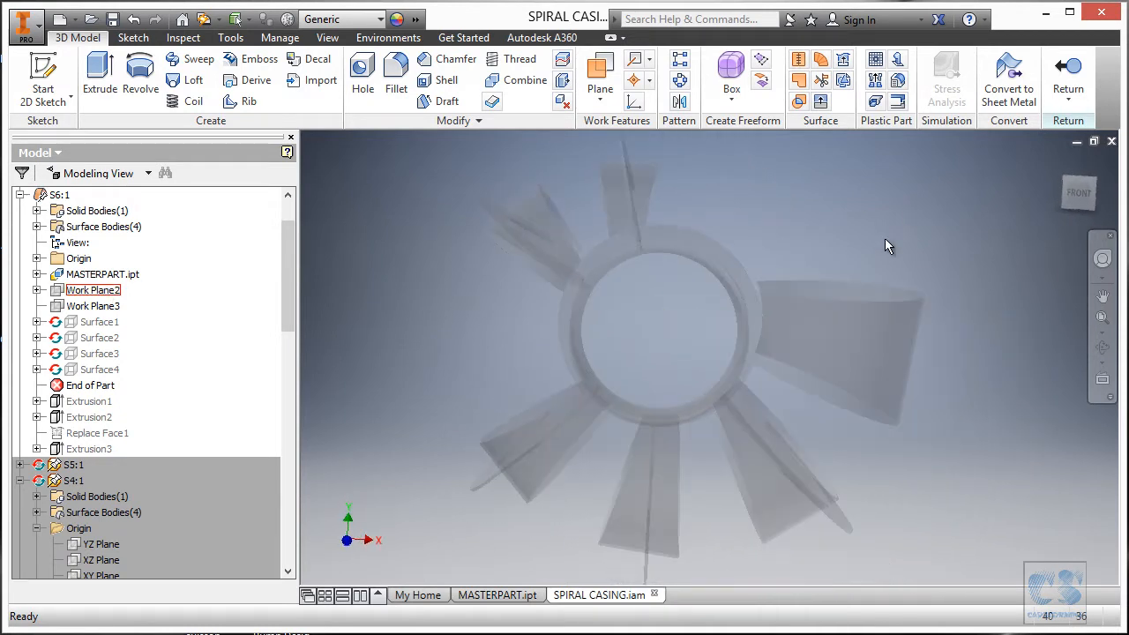
Check the PDF layout drawing and change Work Plane3's offset to -Thickness-9.
key("alt+Tab")
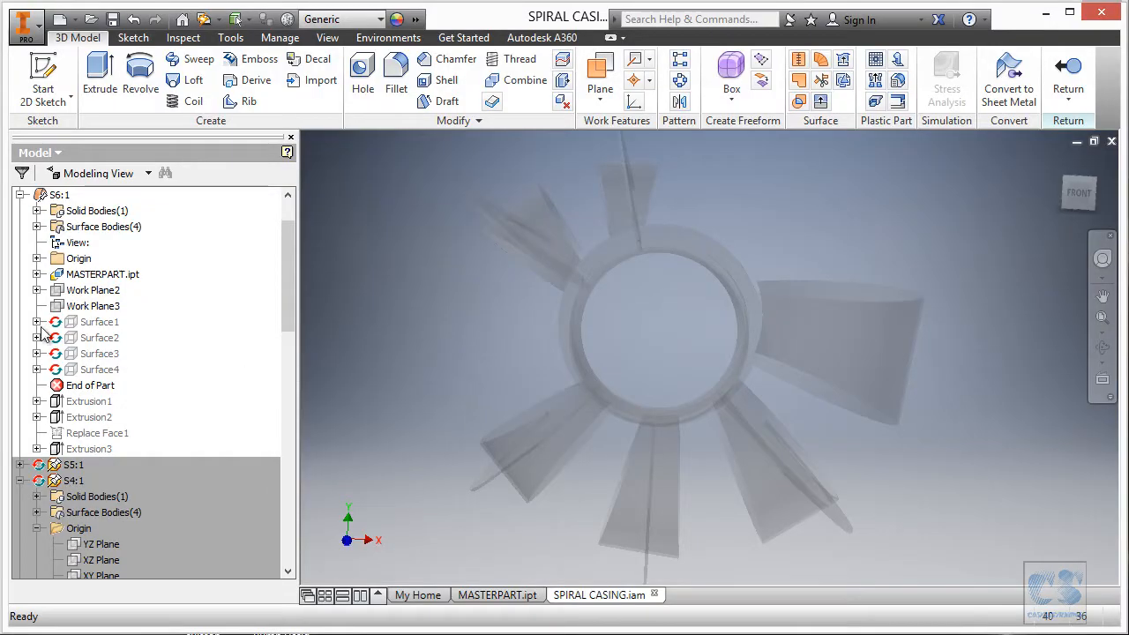
double_click(60, 308)
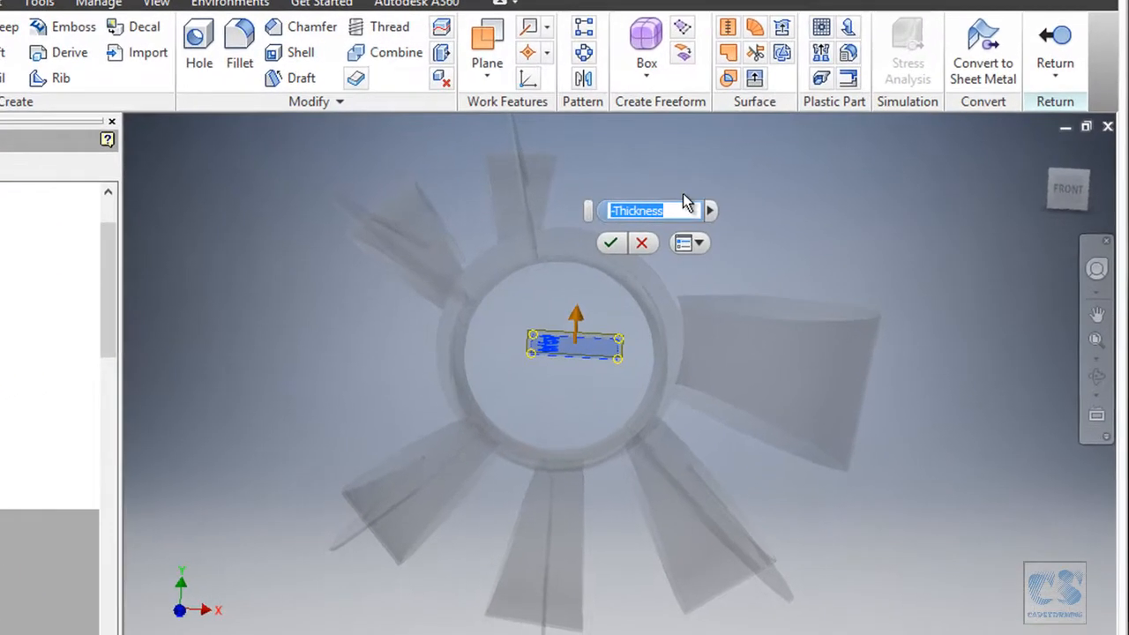
left_click(664, 211)
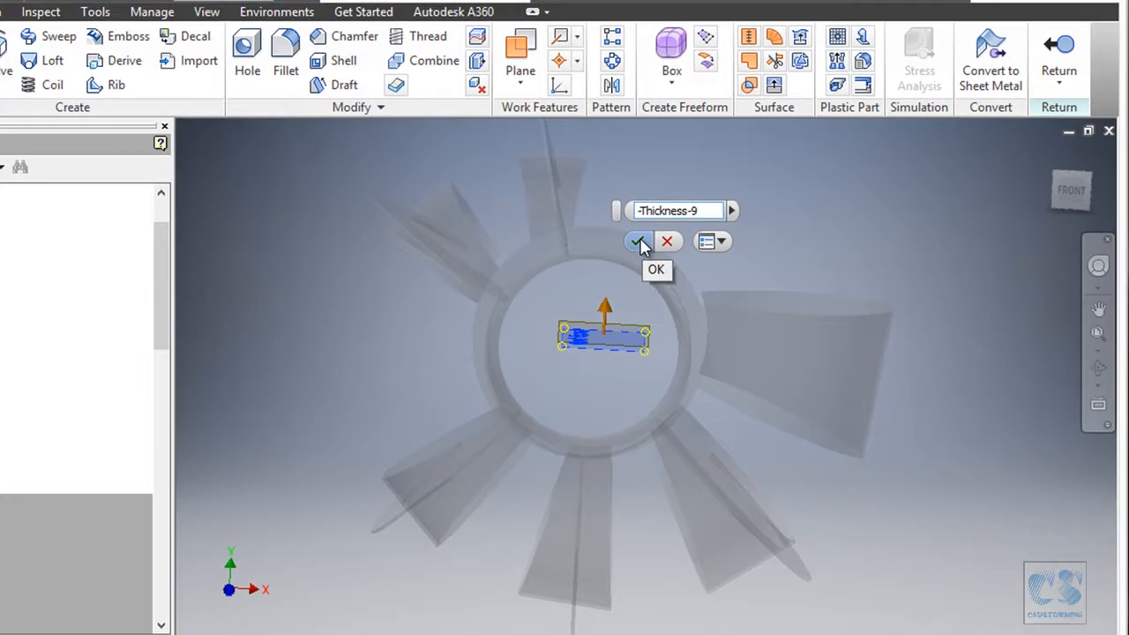
left_click(608, 244)
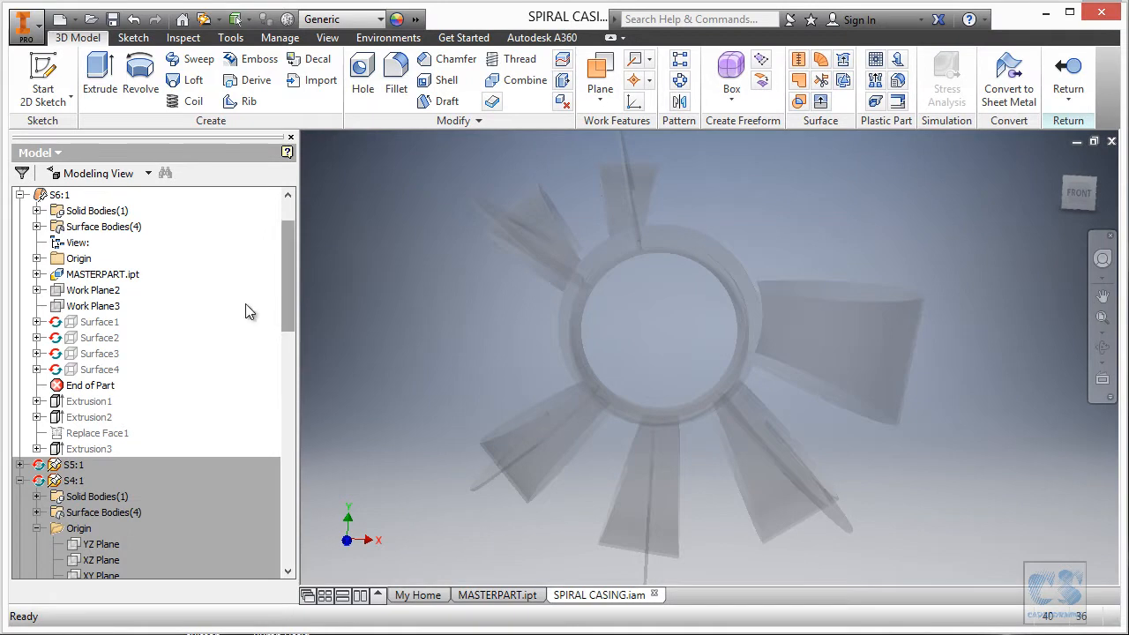
Redefine Surface4 to copy three individual blade faces, including the triangular one, and update the model.
left_click(99, 370)
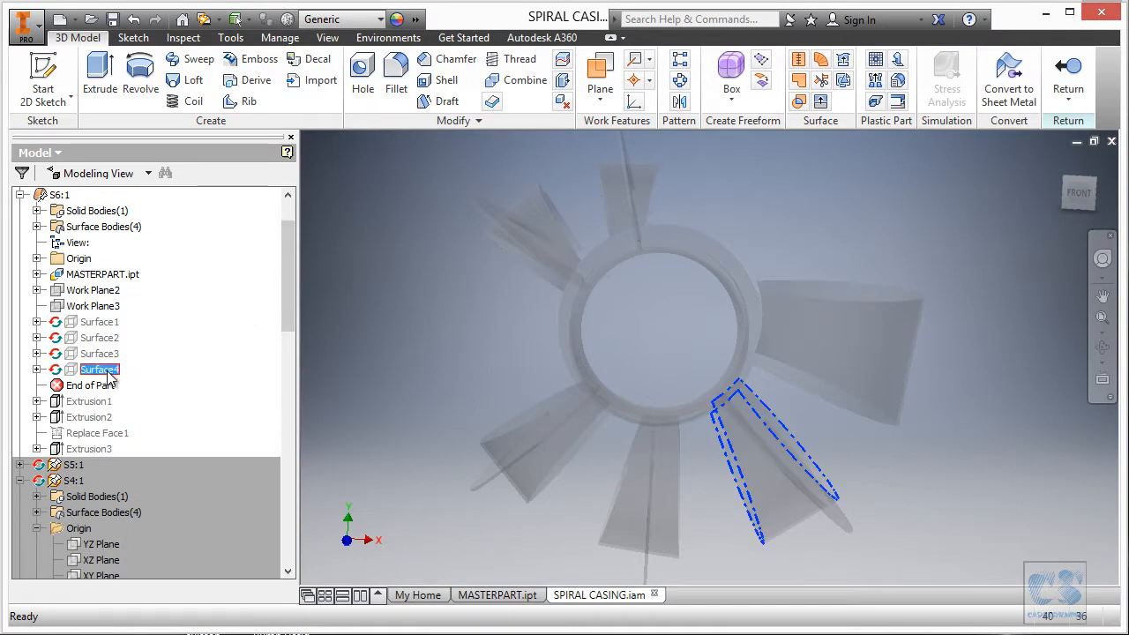
right_click(105, 374)
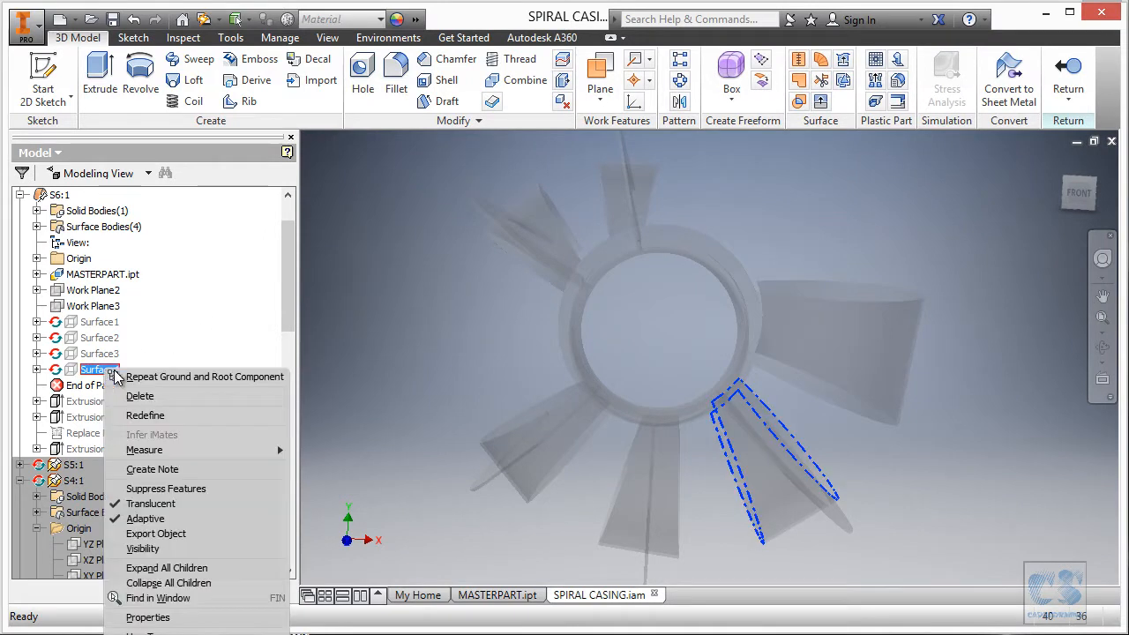
left_click(178, 415)
left_click(369, 192)
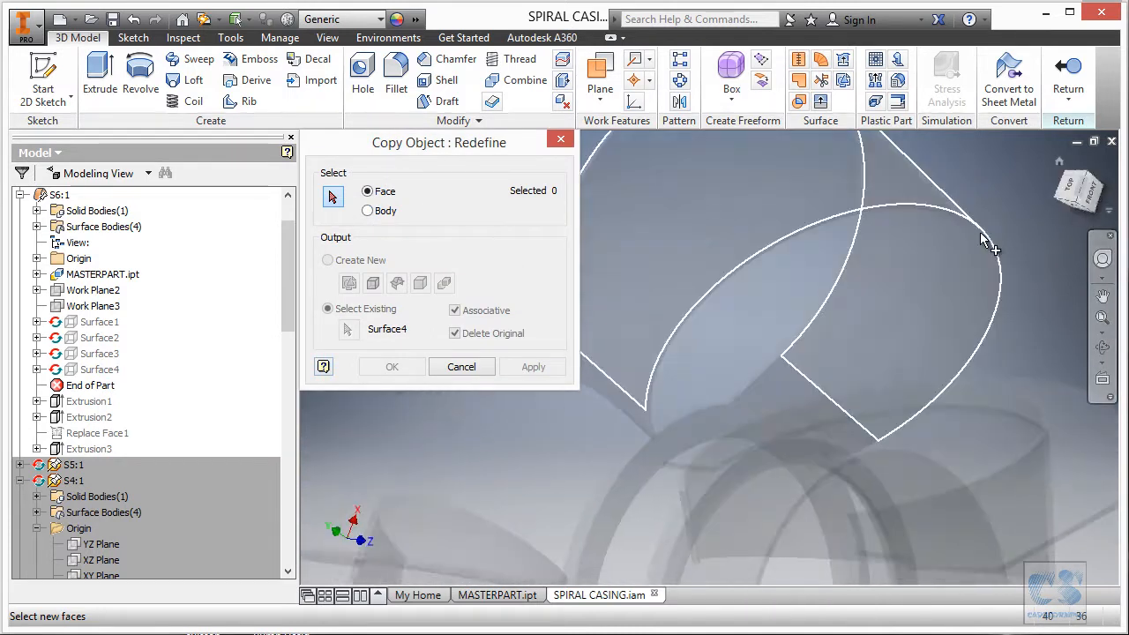
left_click(892, 282)
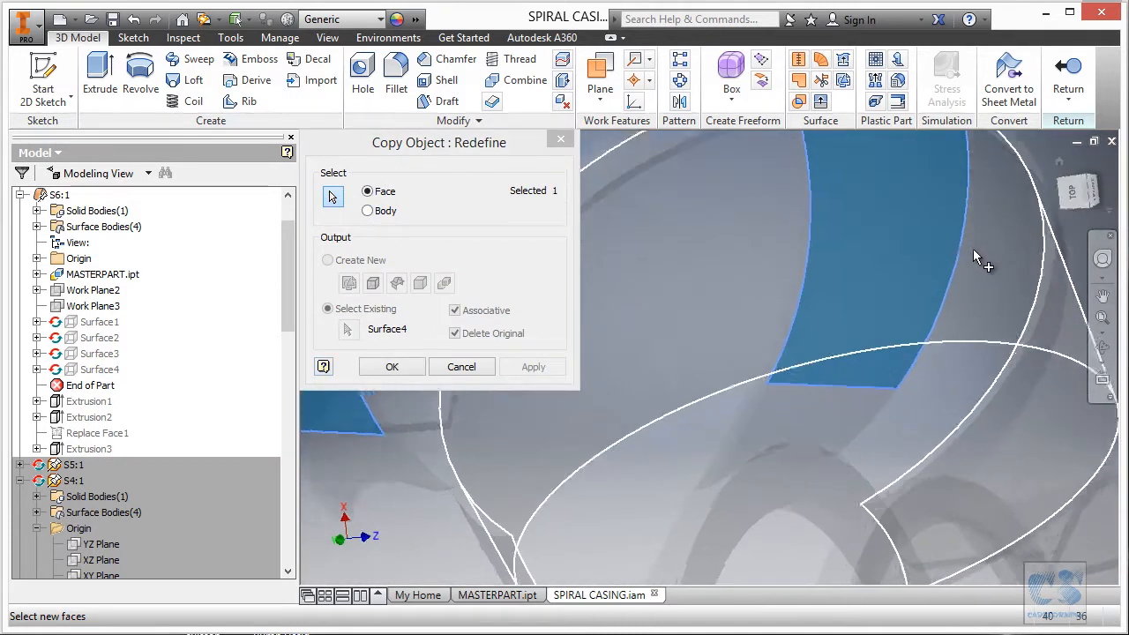
left_click(803, 375)
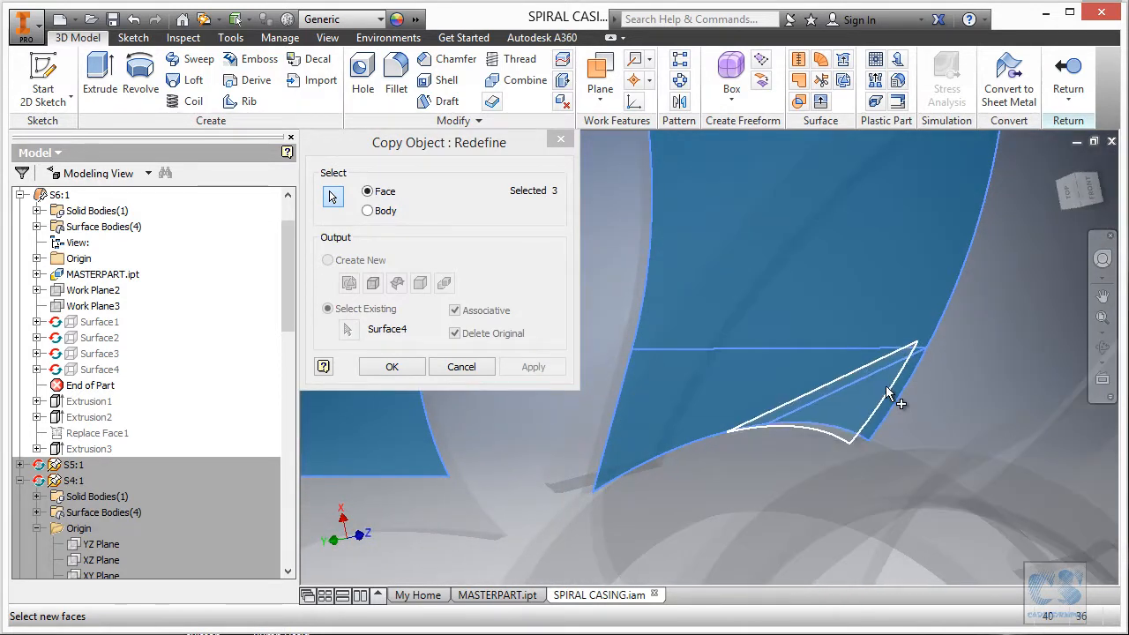
left_click(885, 391)
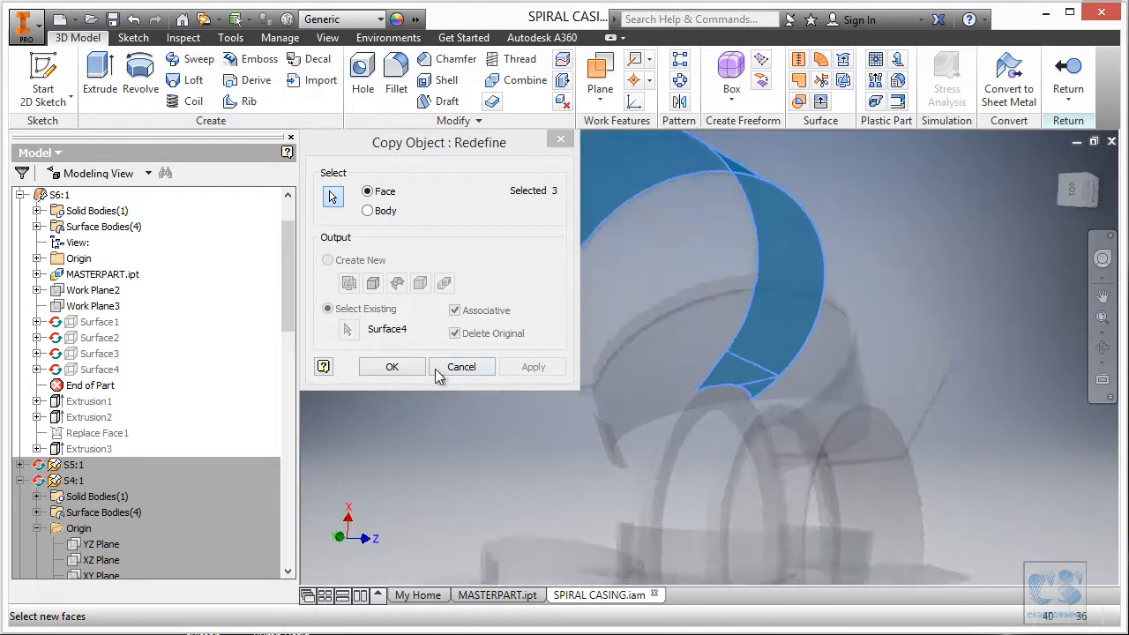
left_click(394, 367)
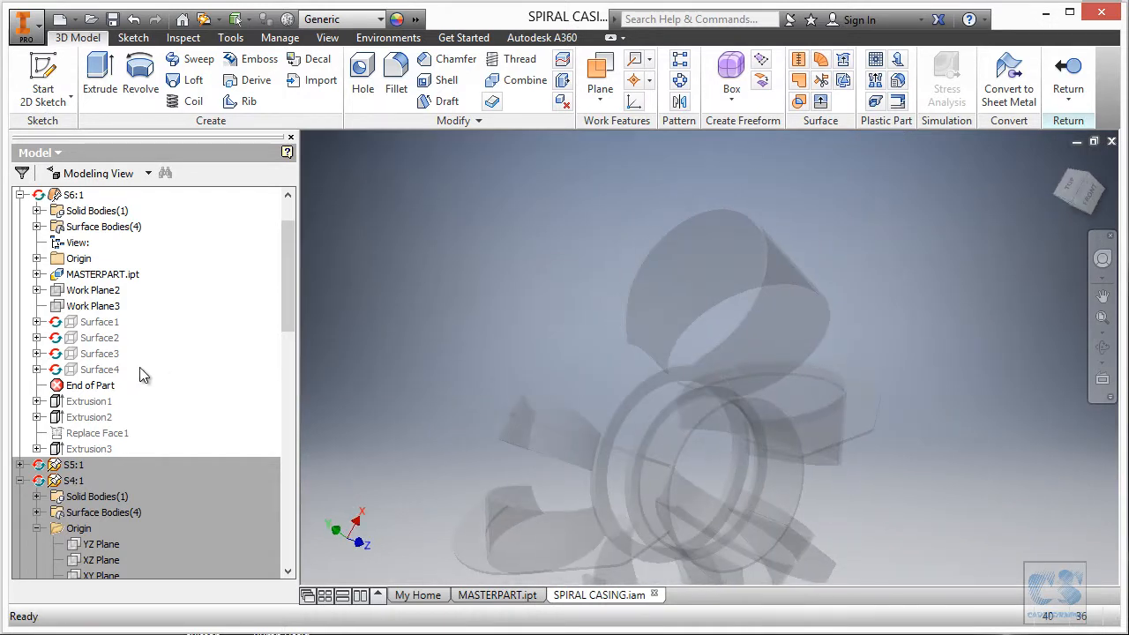
left_click(203, 20)
Move End of Part below Extrusion1, accept the warning, and expand Extrusions 1–3 to show their sketches.
left_click_drag(110, 393, 119, 429)
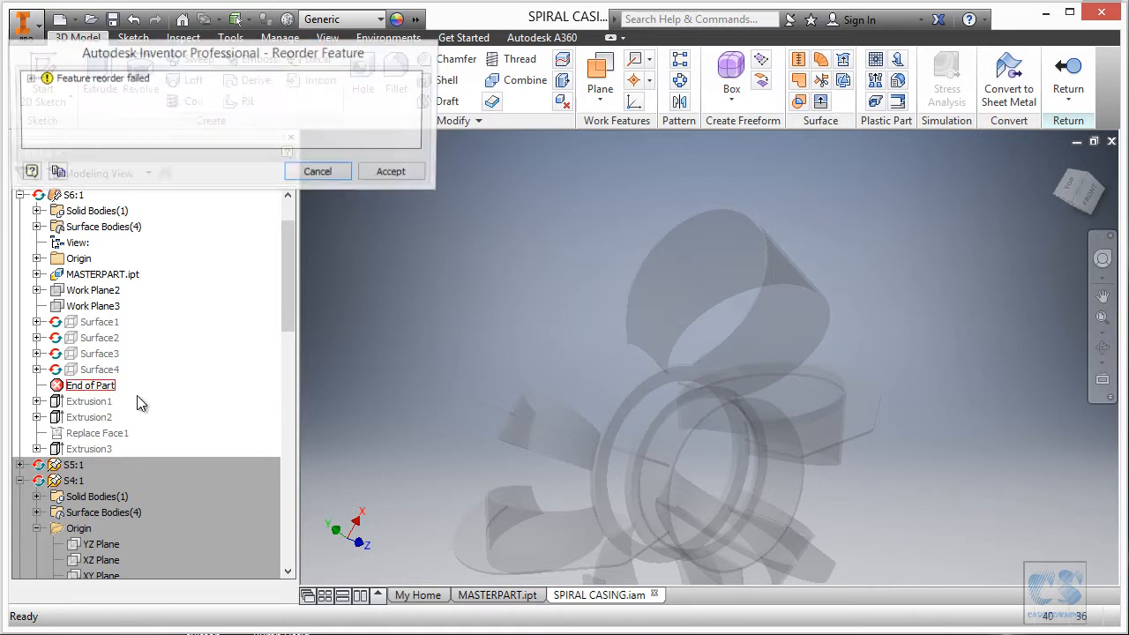
left_click(392, 176)
left_click(36, 448)
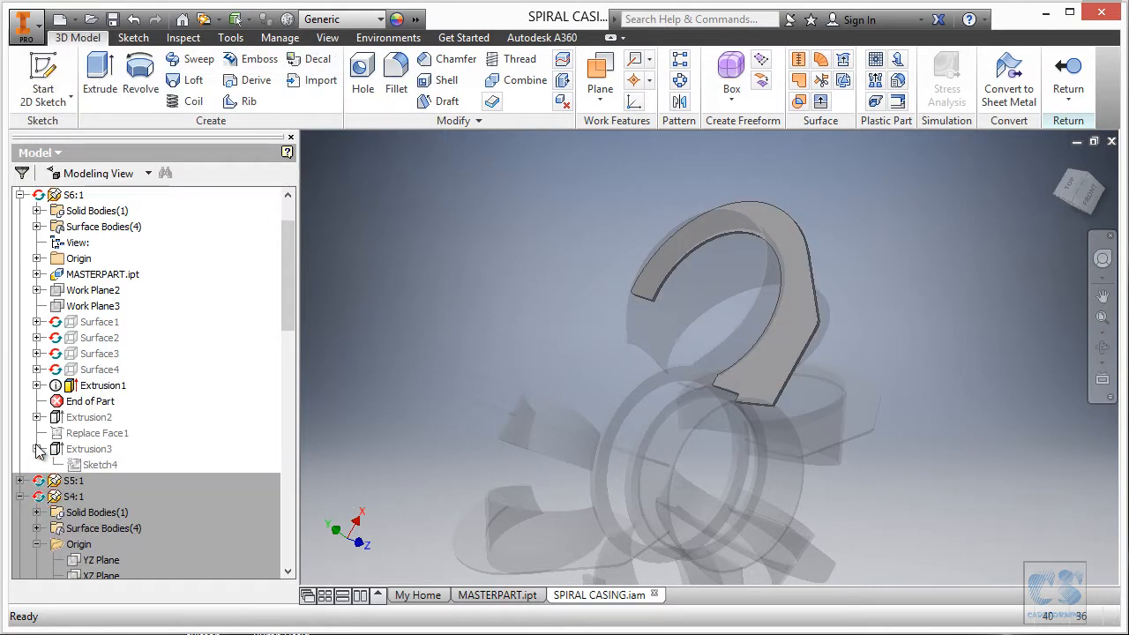
left_click(36, 417)
left_click(36, 386)
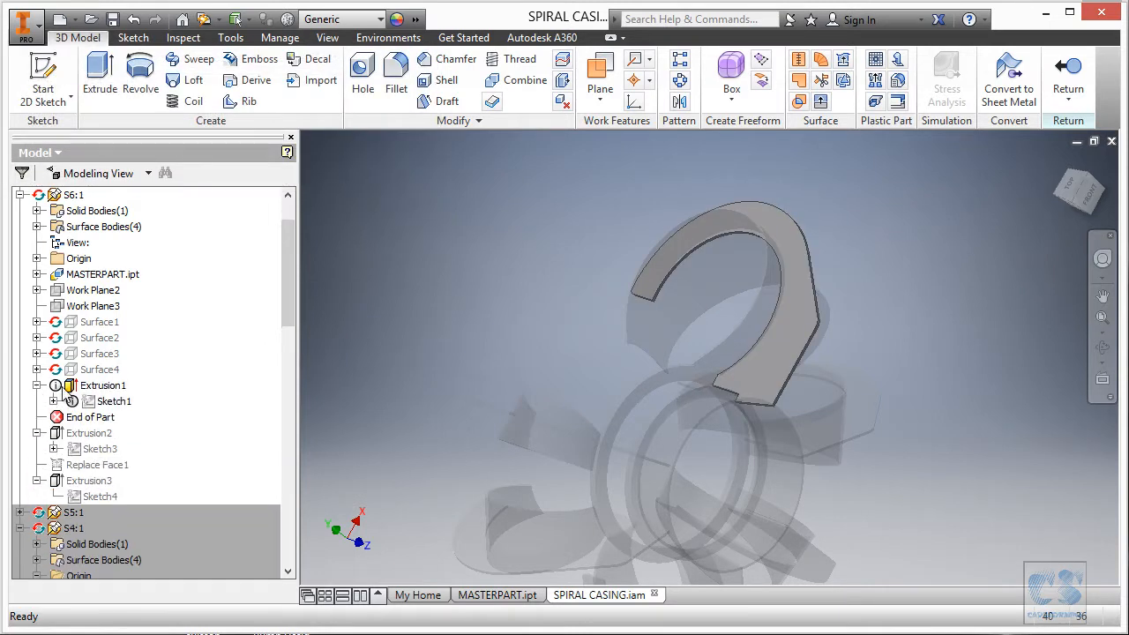
Edit Extrusion1's Sketch1, remove the broken projected centre line, and shift the arcs' centre point left.
double_click(112, 404)
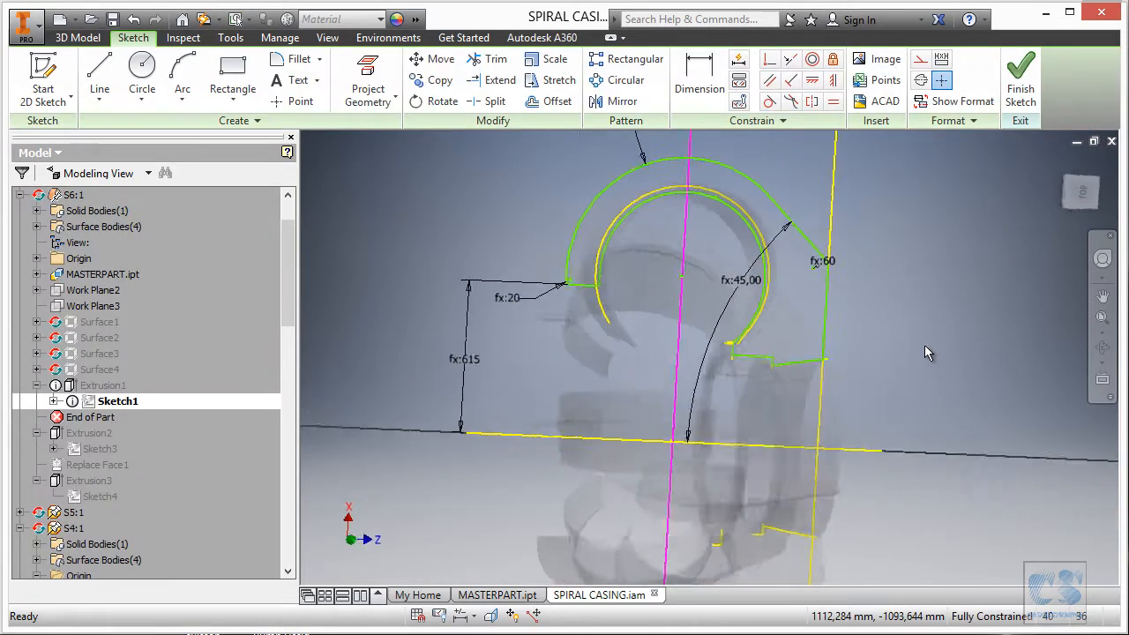
left_click(688, 370)
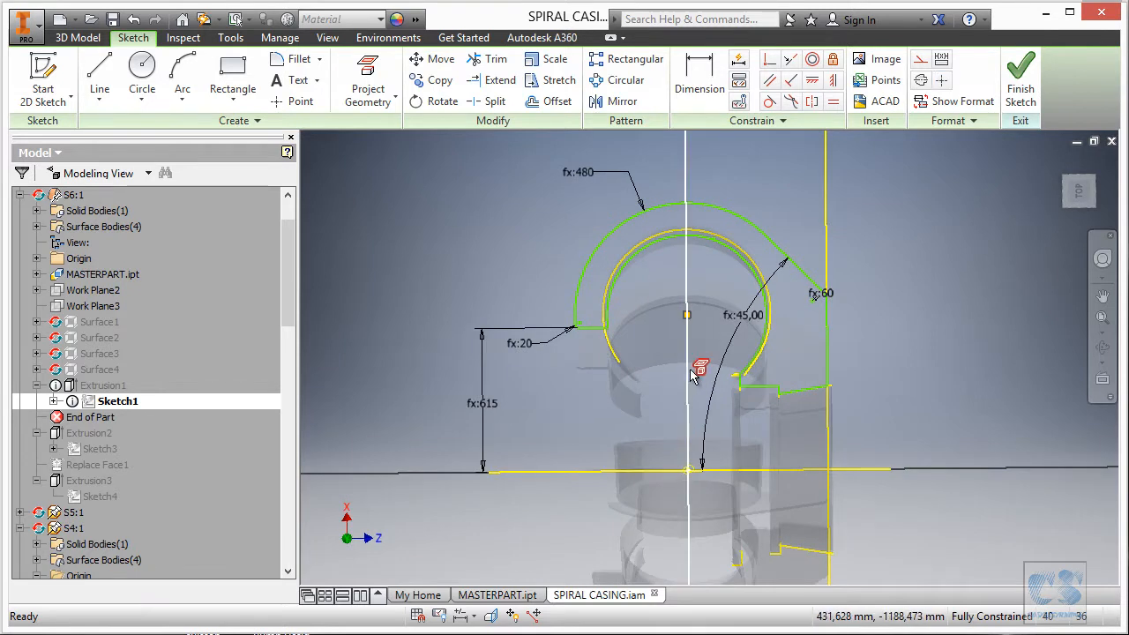
key("Escape")
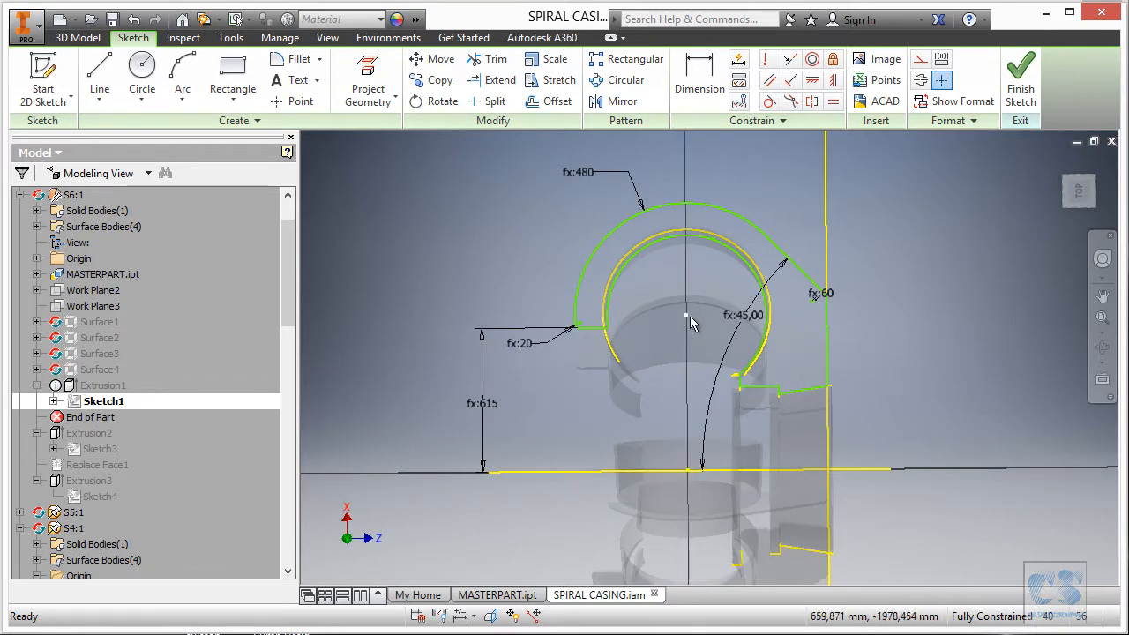
mouse_move(686, 315)
left_mouse_down()
mouse_move(663, 320)
mouse_move(701, 319)
left_mouse_up()
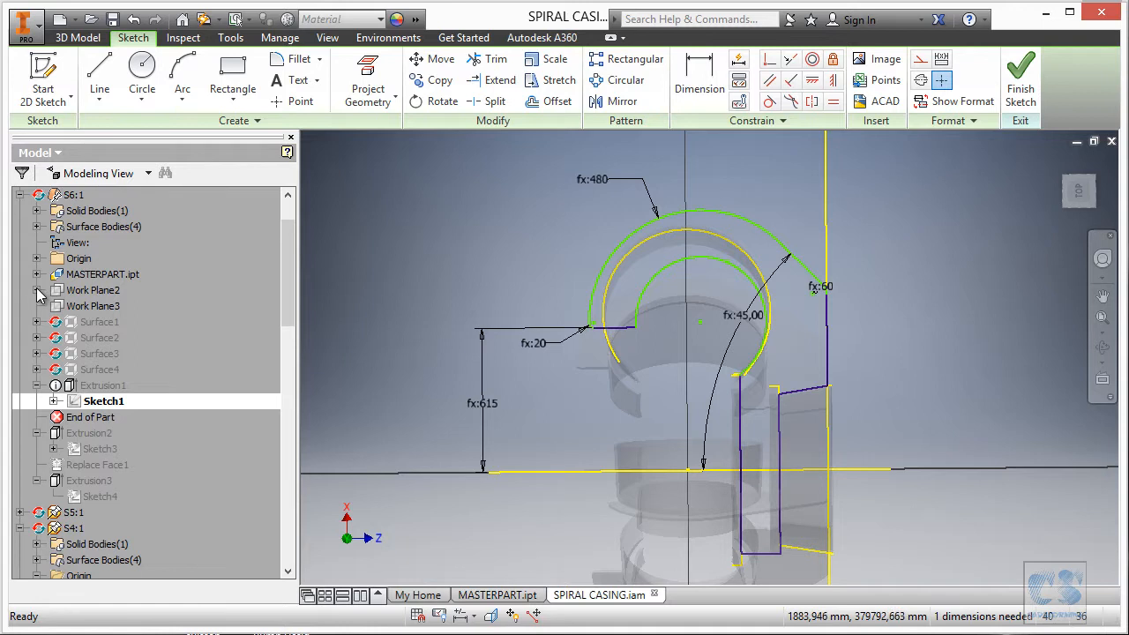
Project the part's X Axis from the Origin folder into Sketch1.
left_click(36, 258)
left_click(95, 322)
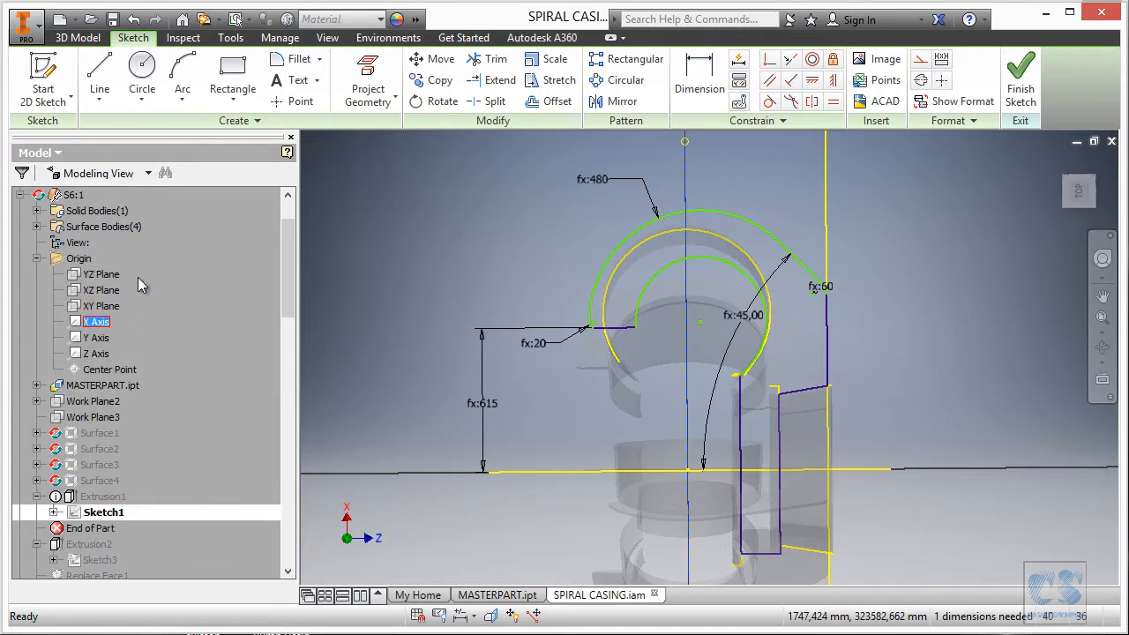
left_click(353, 81)
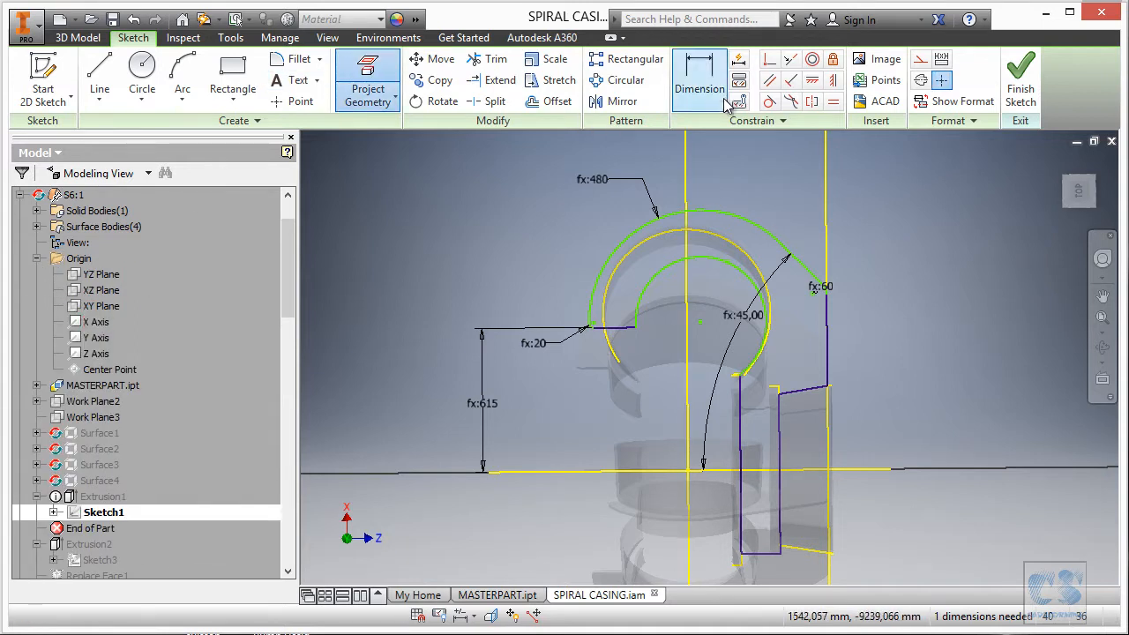
scroll(768, 269, "up", 3)
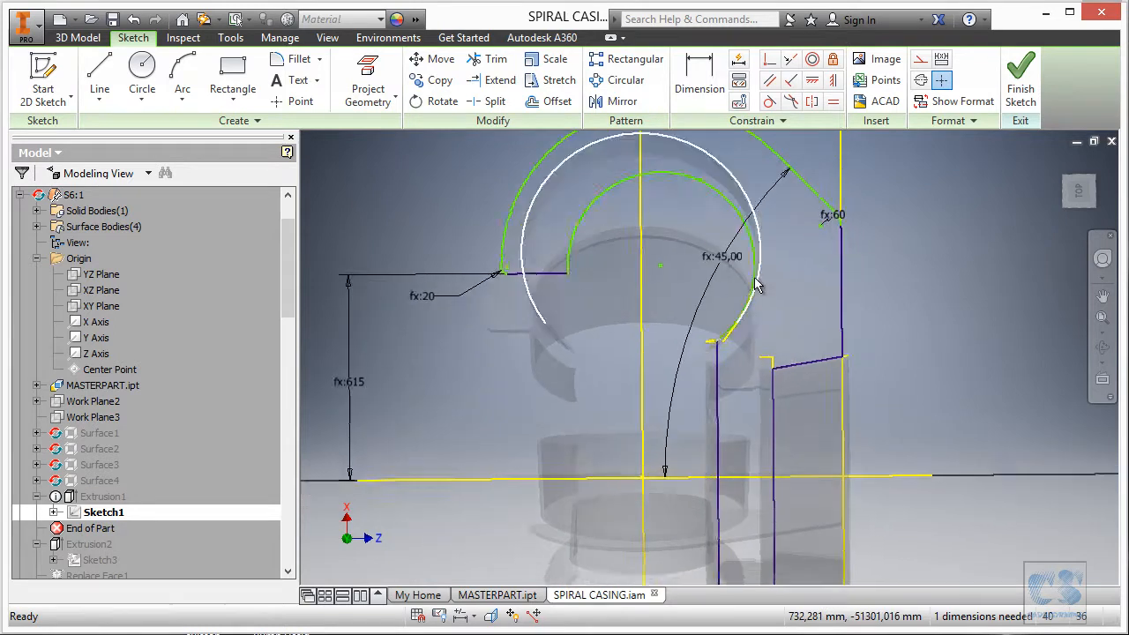
middle_click_drag(755, 531, 729, 397)
scroll(745, 475, "up", 2)
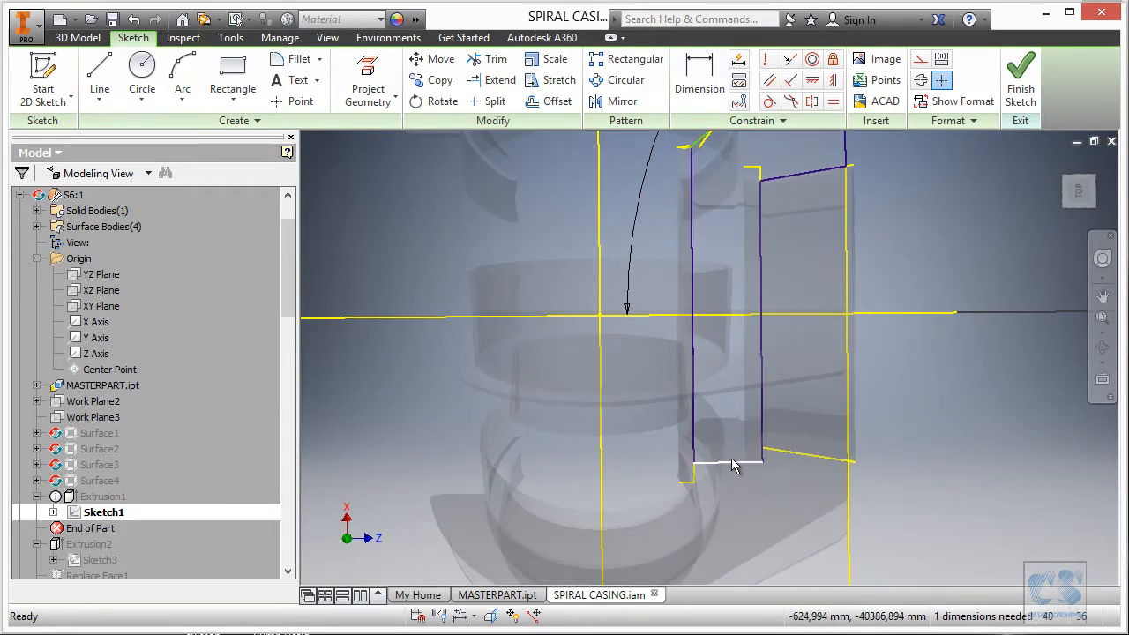
scroll(759, 459, "up", 3)
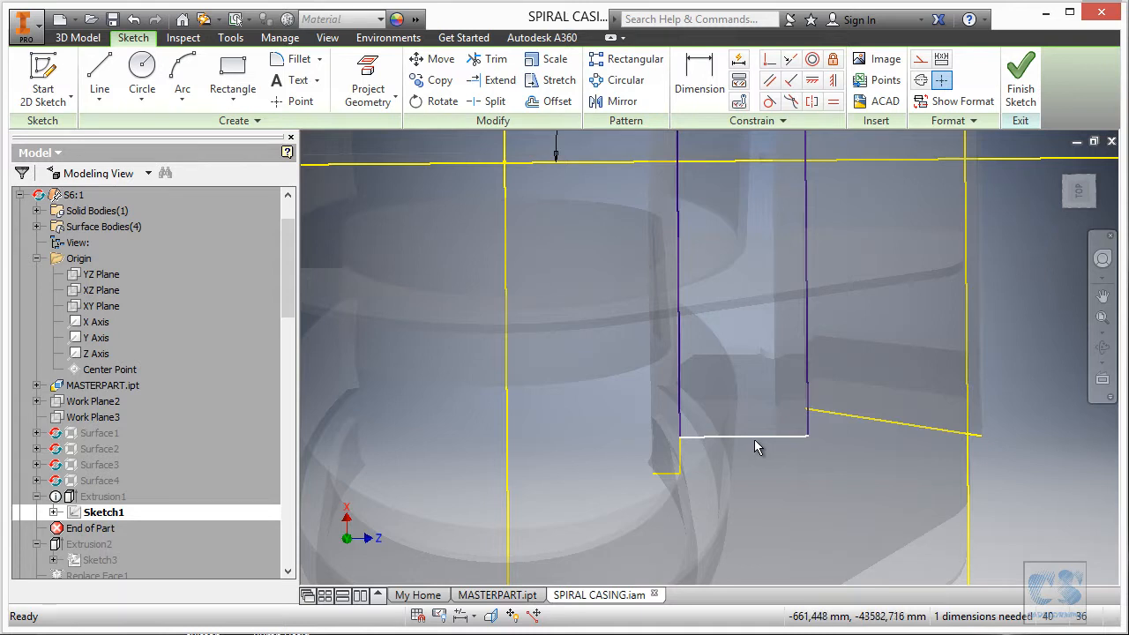
Drag the rectangle's bottom edge upward to test how freely it moves.
left_click(754, 439)
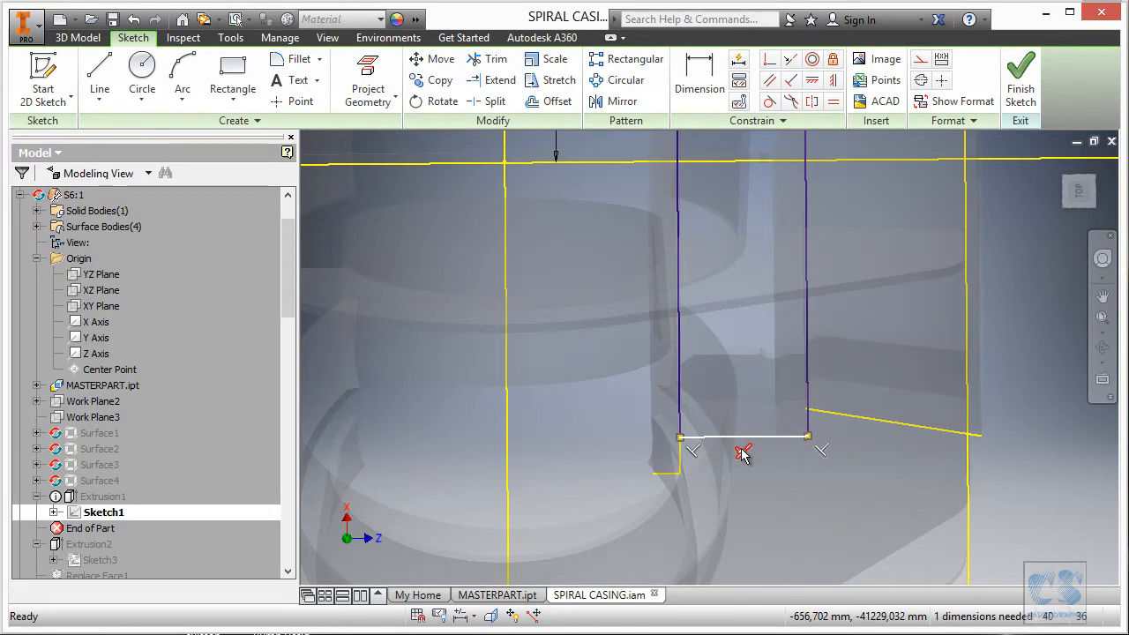
mouse_move(773, 435)
left_mouse_down()
mouse_move(813, 357)
mouse_move(805, 341)
left_mouse_up()
scroll(747, 406, "up", 3)
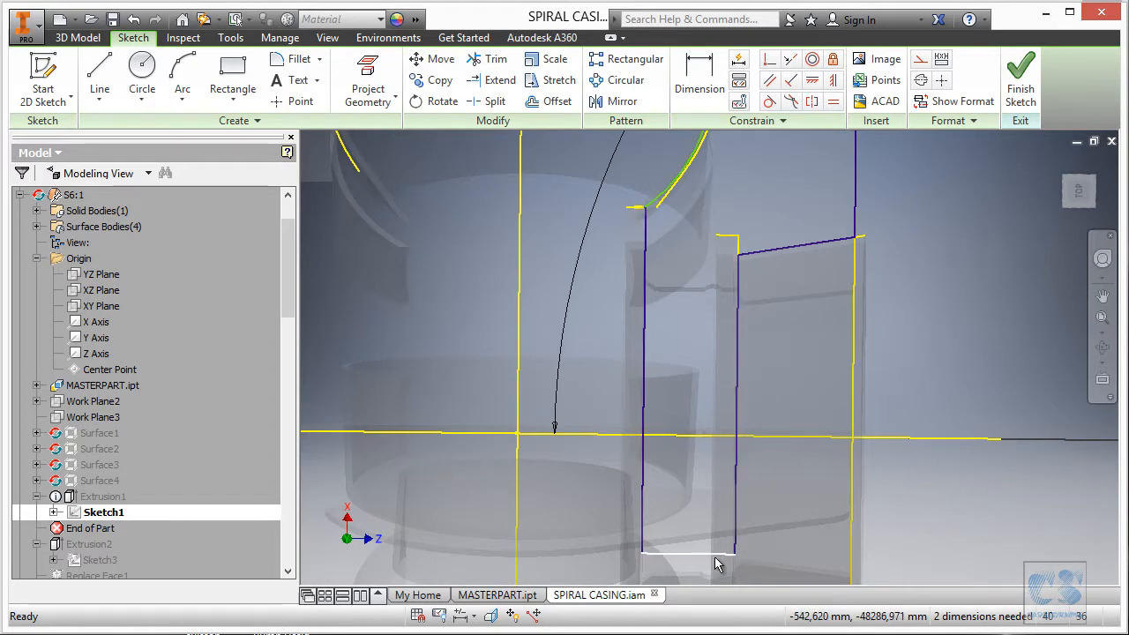
left_click_drag(715, 561, 717, 228)
scroll(754, 240, "down", 5)
middle_click_drag(754, 240, 922, 368)
left_click(776, 358)
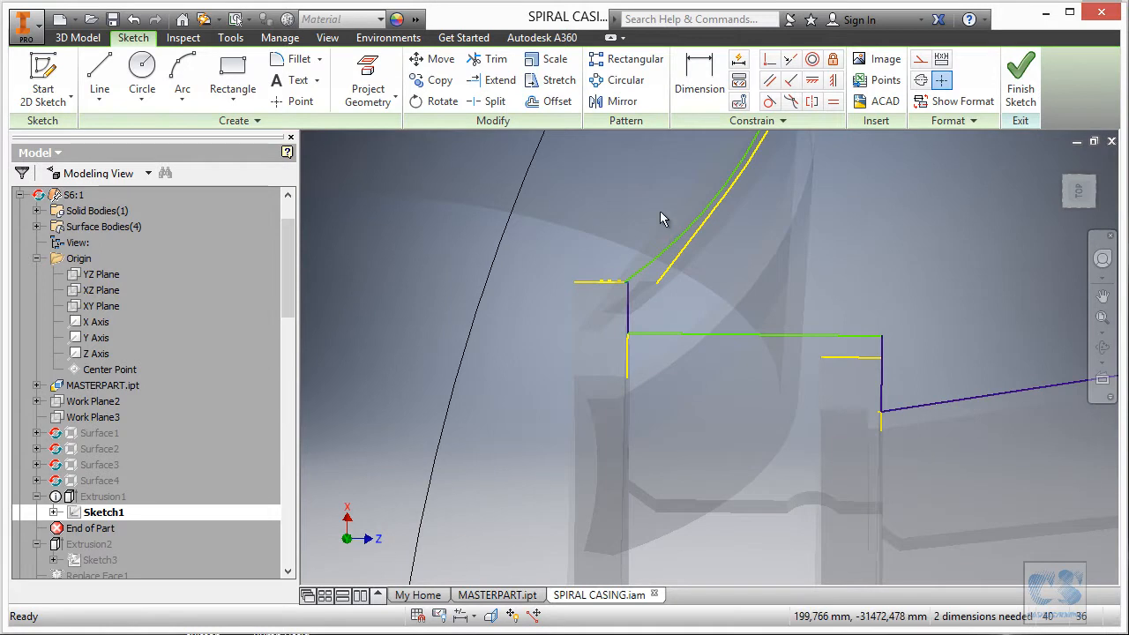
Try making the top horizontal line collinear with the short yellow line, then cancel the over-constraint.
left_click(791, 59)
left_click(827, 336)
left_click(836, 353)
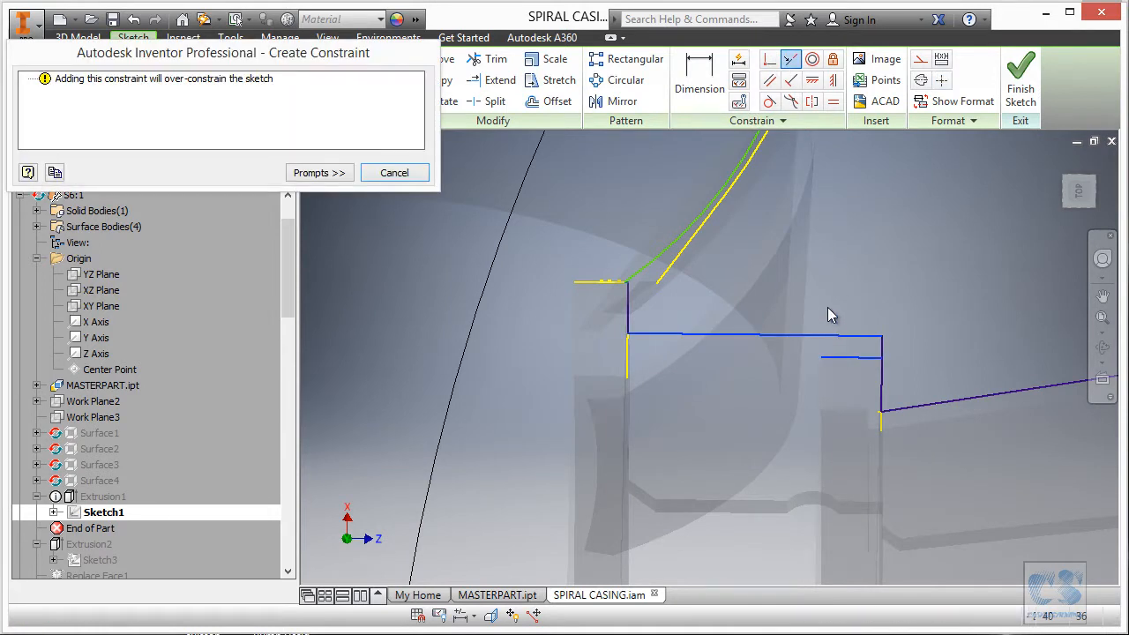
key("Escape")
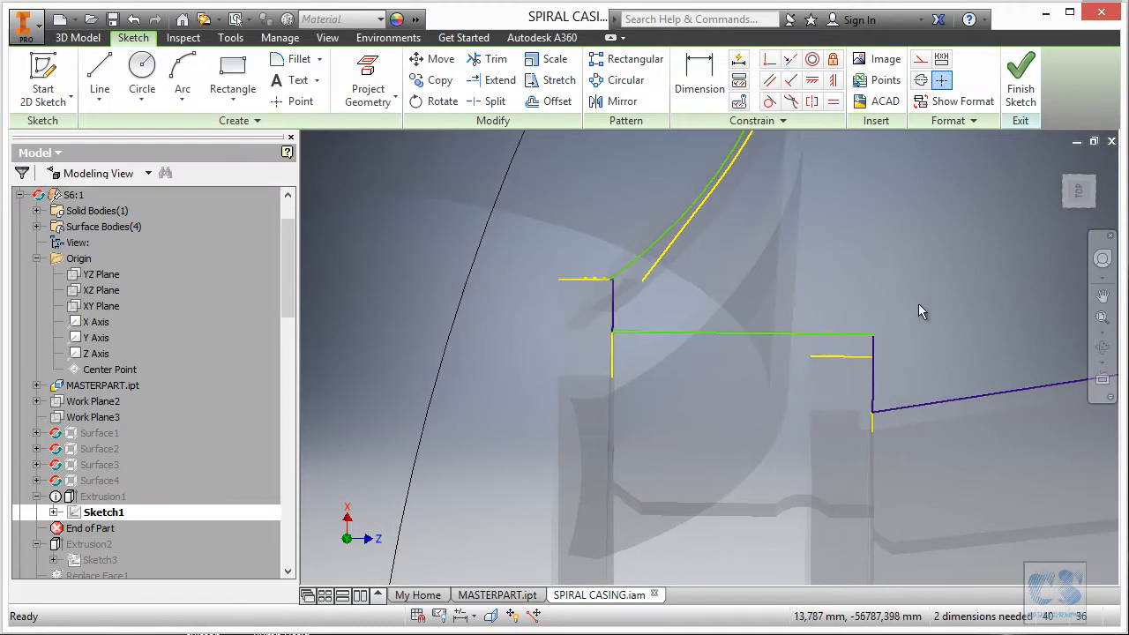
scroll(913, 311, "down", 3)
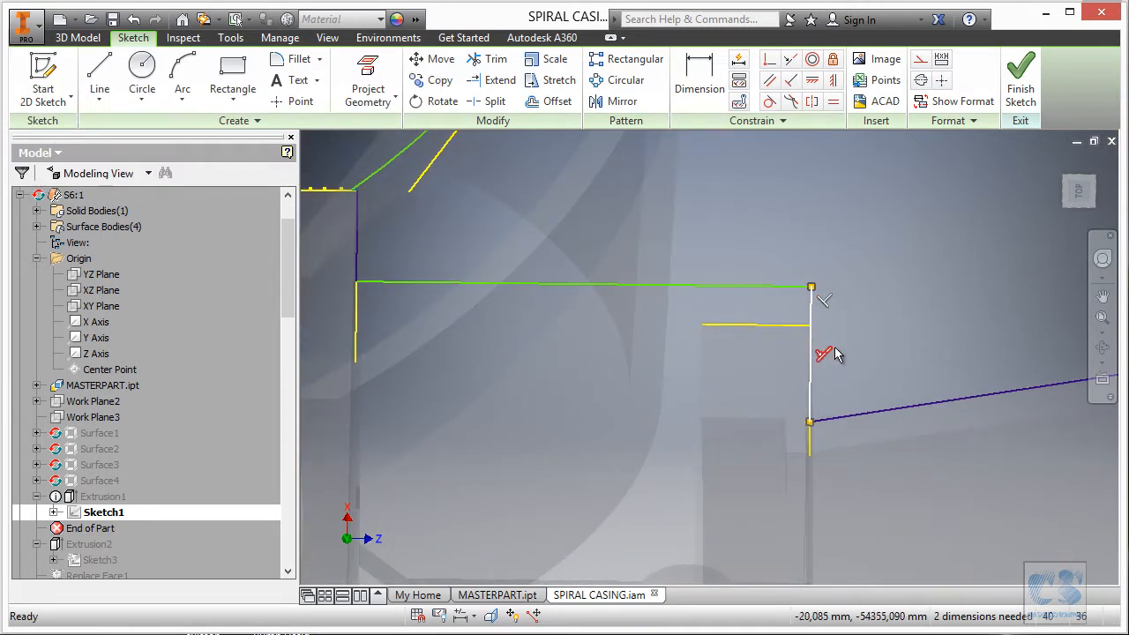
Delete the right vertical line's constraint and drag the line right, then back left.
key("Delete")
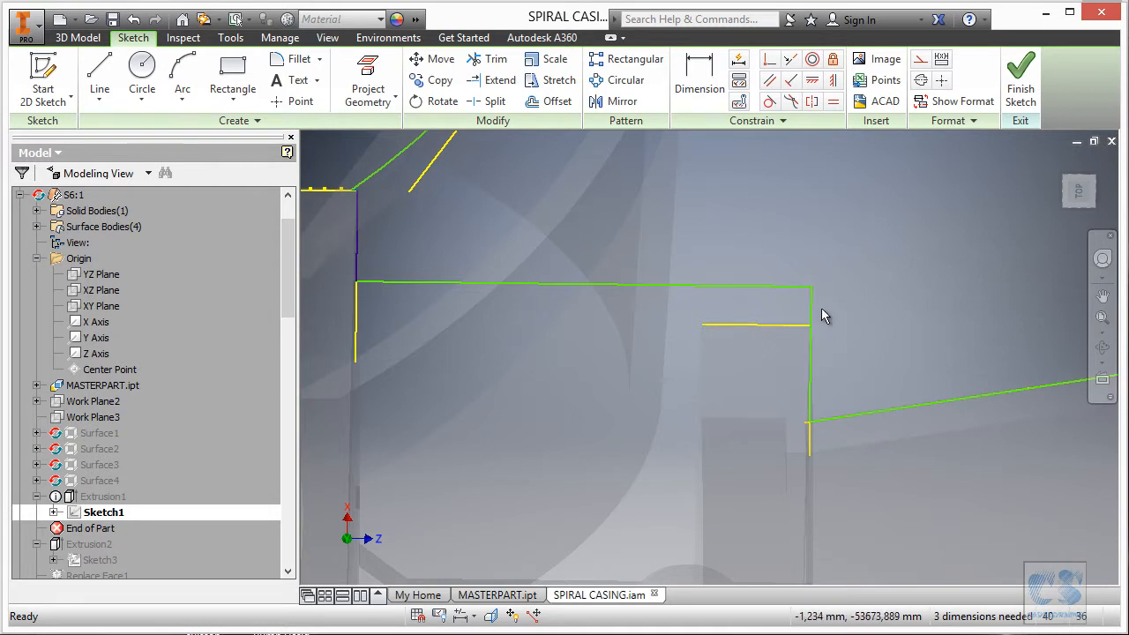
left_click_drag(812, 312, 889, 314)
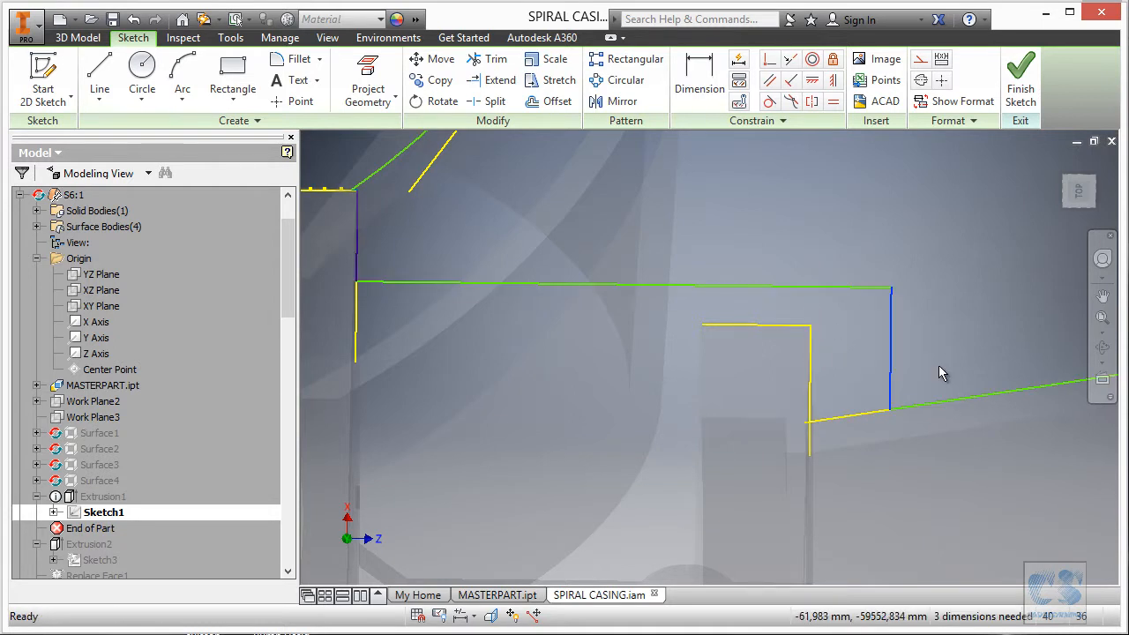
left_click(899, 407)
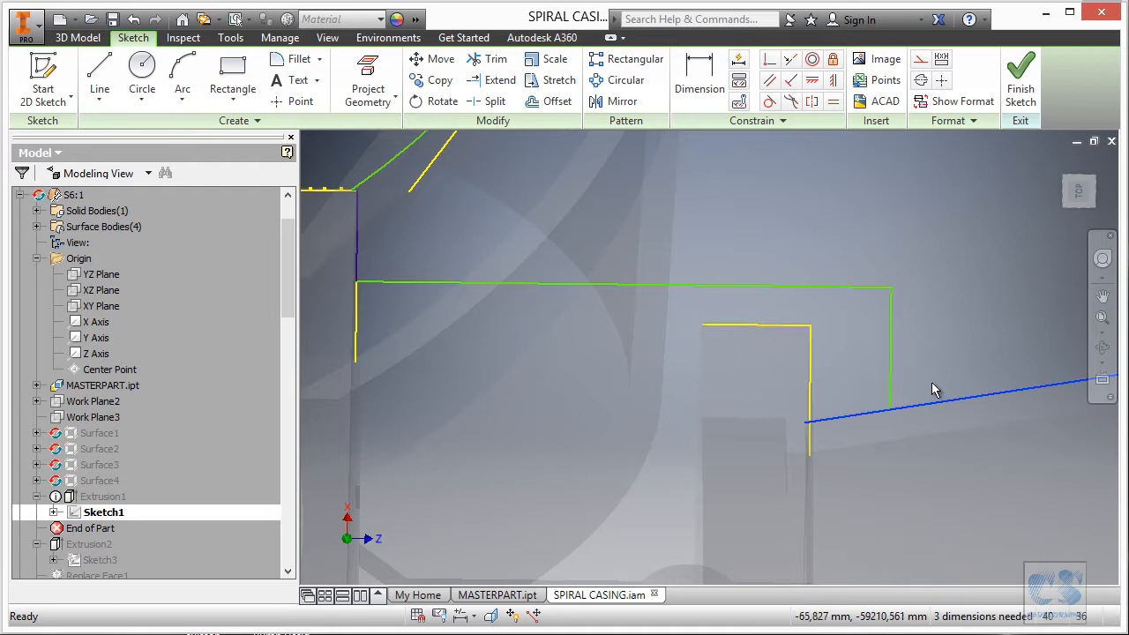
left_click(932, 350)
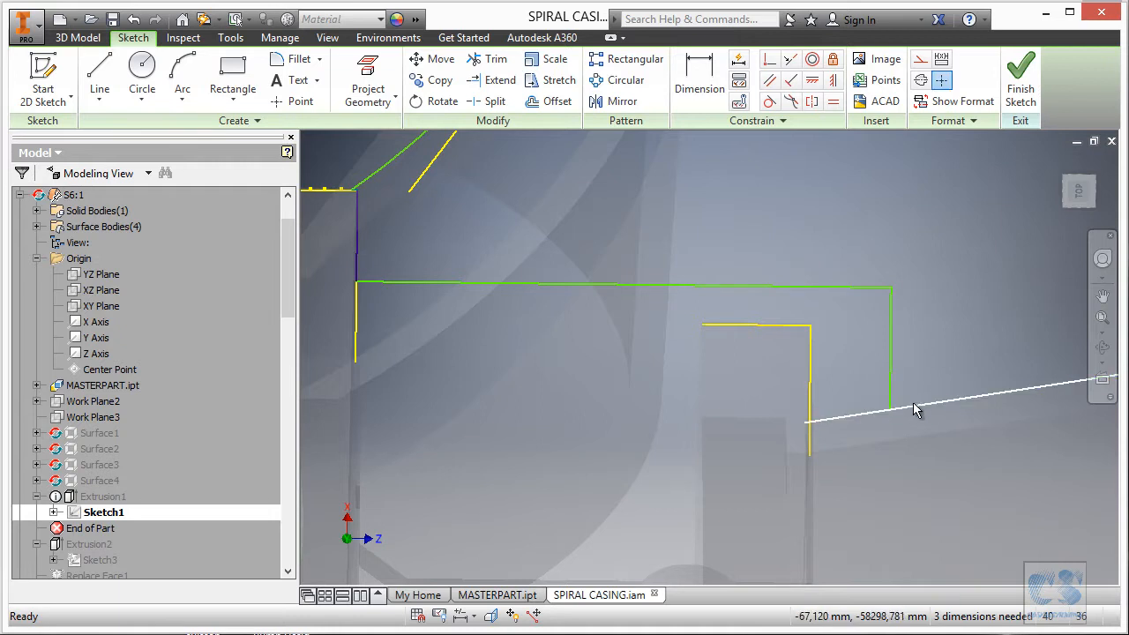
left_click_drag(889, 397, 732, 411)
scroll(732, 415, "down", 6)
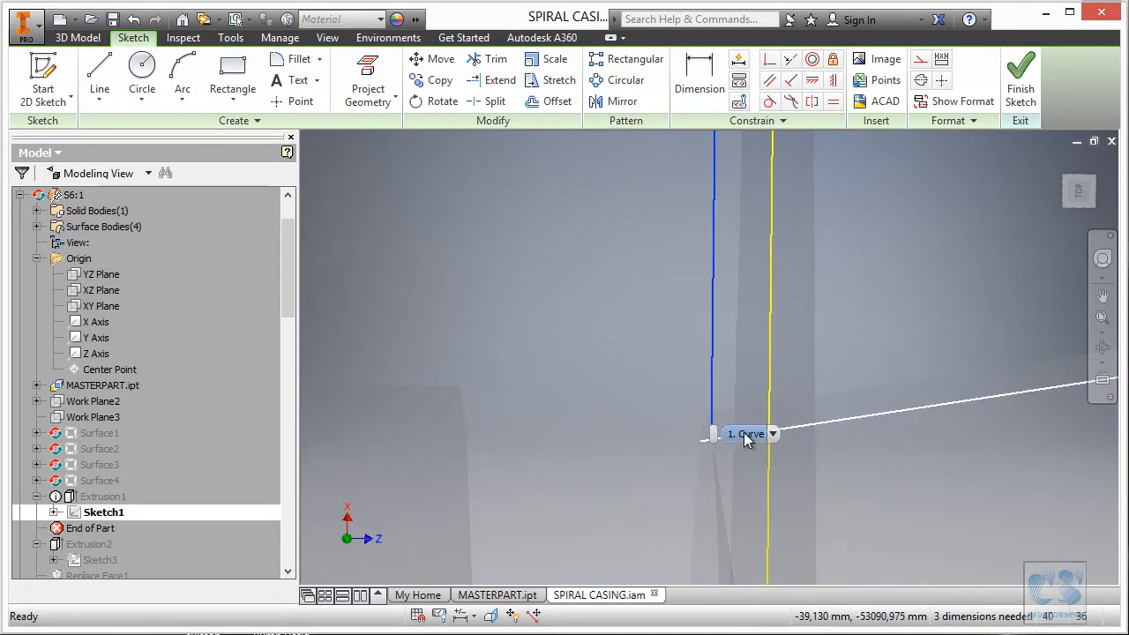
key("Escape")
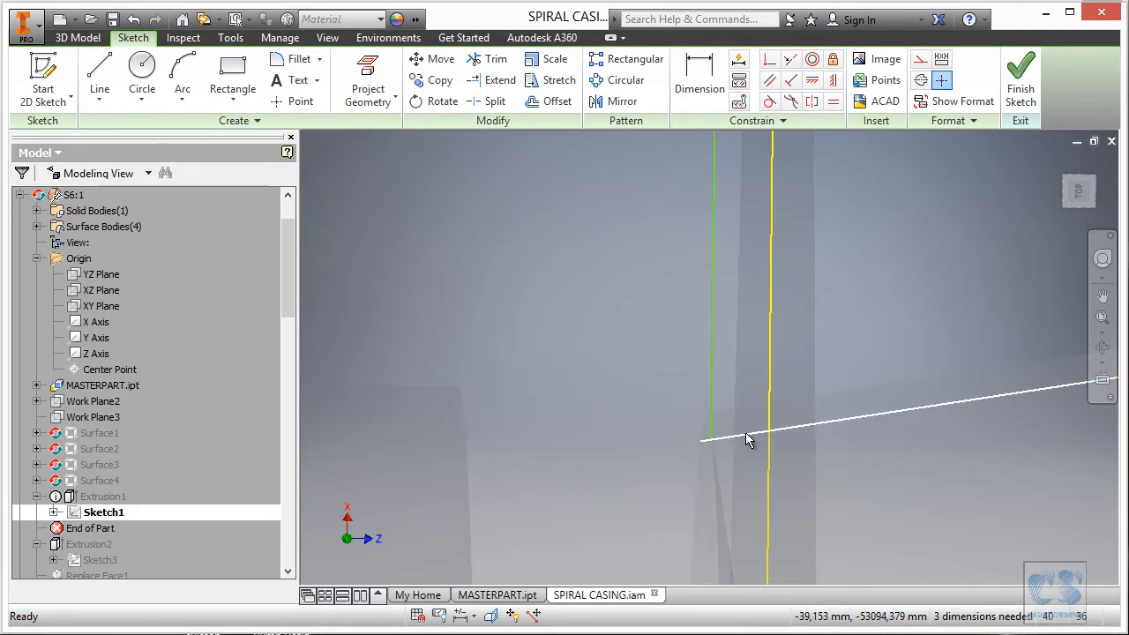
Delete the slanted line's coincident constraint and drag the lines to test the detachment.
left_click(772, 434)
left_click(751, 469)
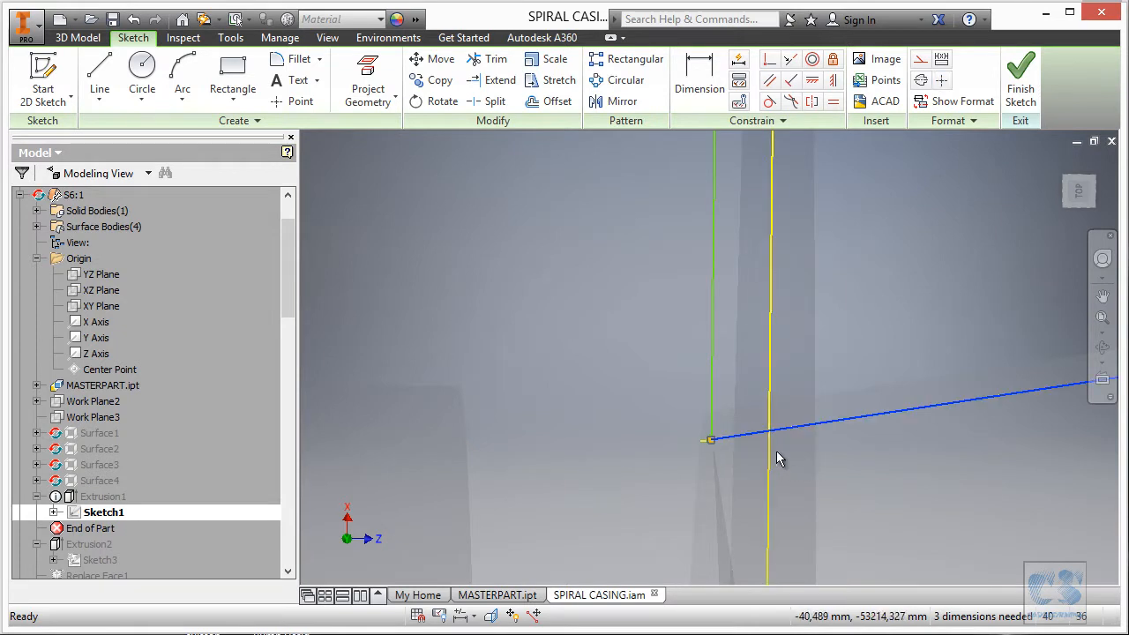
right_click(780, 448)
left_click(765, 142)
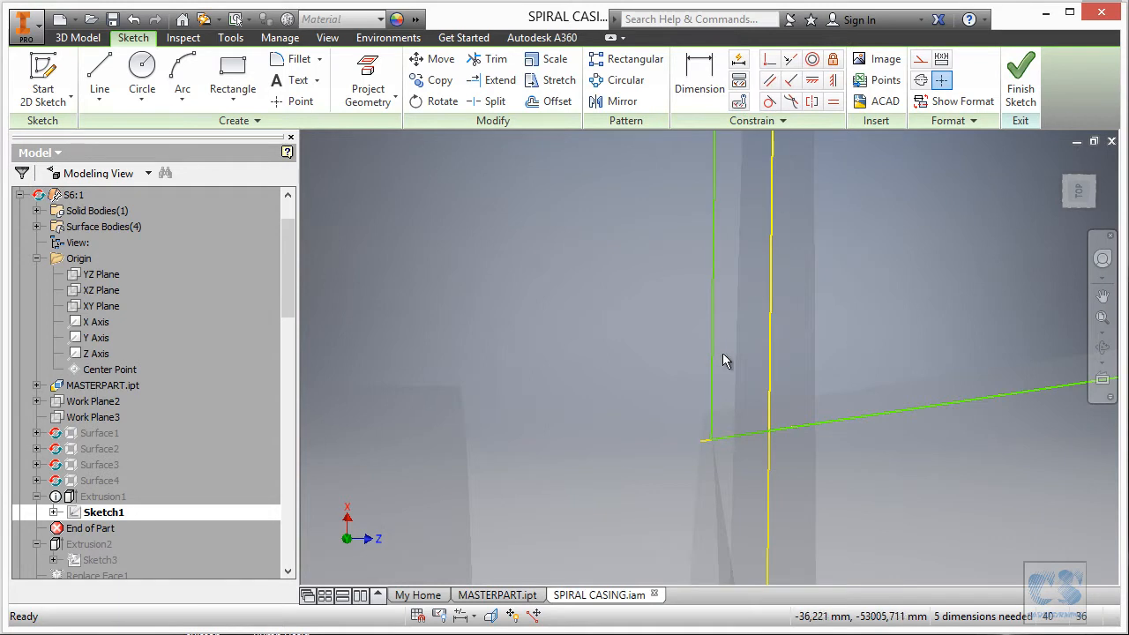
mouse_move(714, 420)
left_mouse_down()
mouse_move(748, 371)
mouse_move(732, 373)
left_mouse_up()
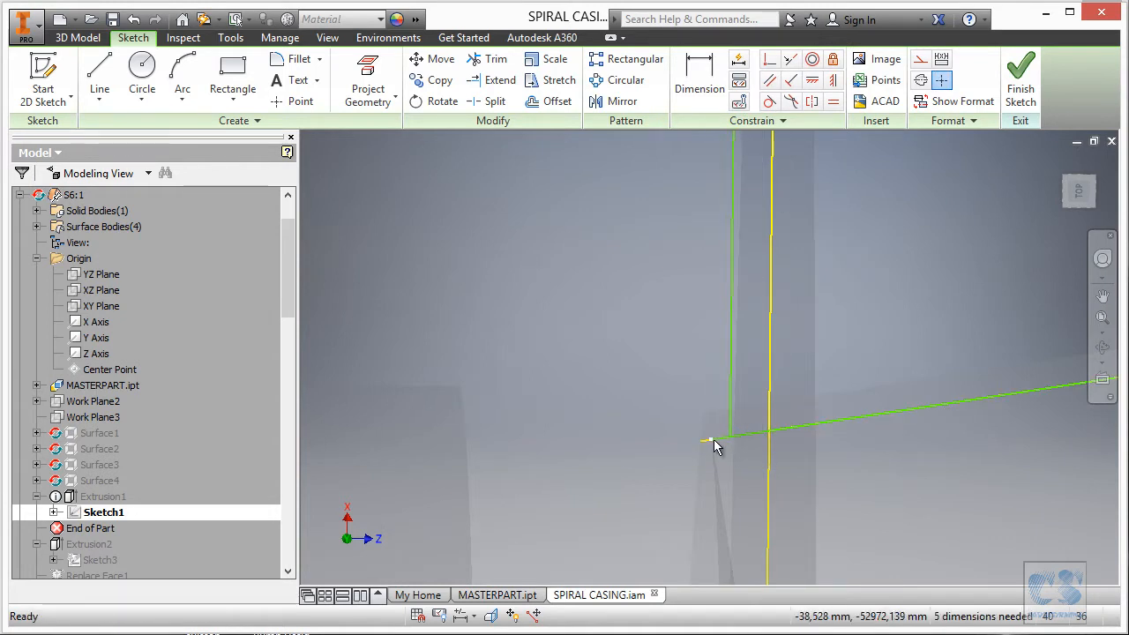
mouse_move(731, 448)
left_mouse_down()
mouse_move(755, 467)
mouse_move(825, 342)
left_mouse_up()
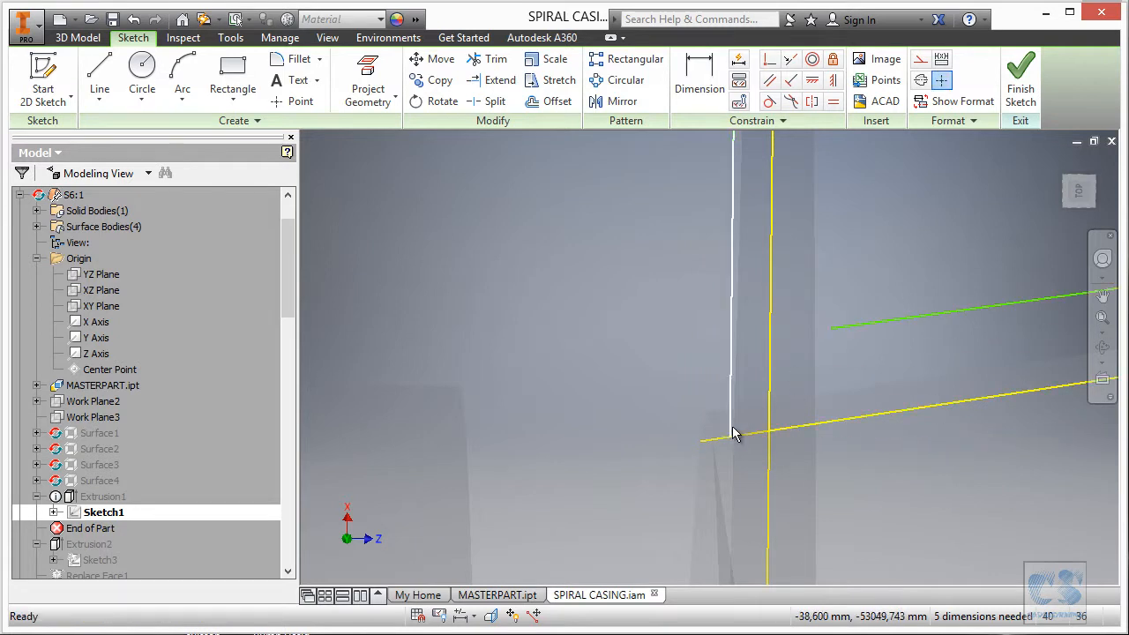
mouse_move(732, 435)
left_mouse_down()
mouse_move(788, 423)
mouse_move(812, 386)
mouse_move(773, 344)
mouse_move(718, 366)
left_mouse_up()
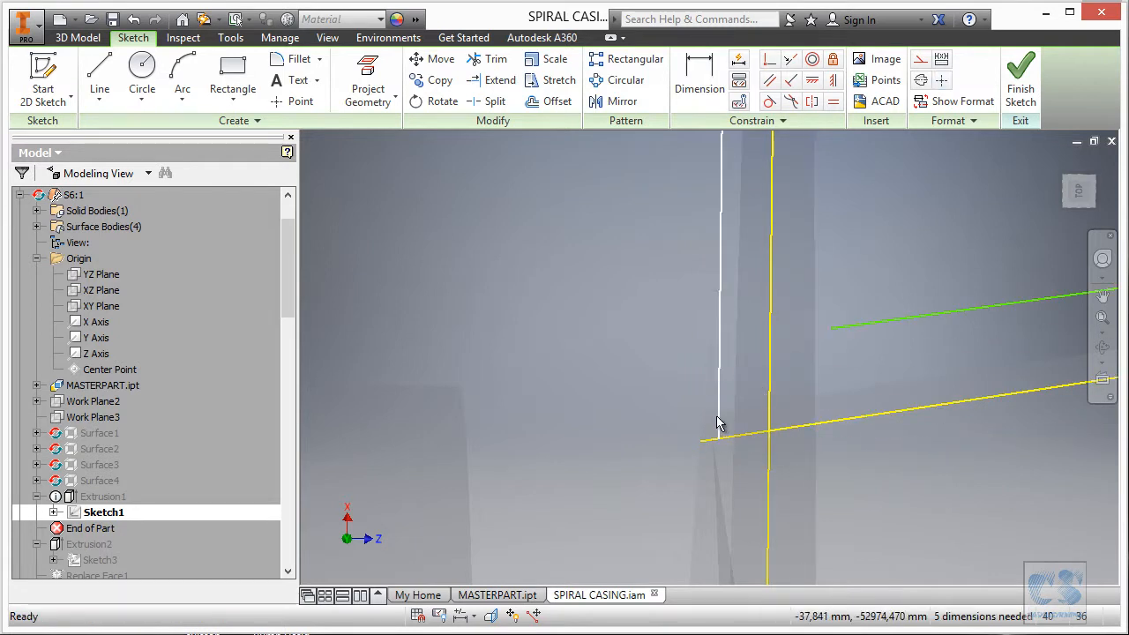
Delete the vertical line's coincident constraint and move its lower end left and up.
right_click(722, 413)
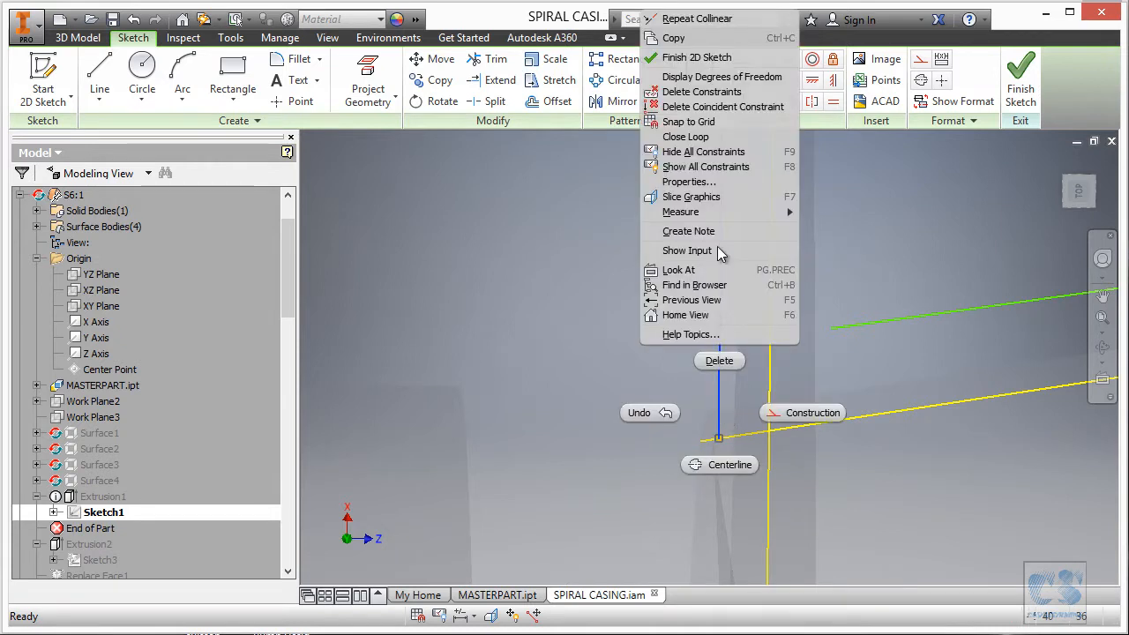
left_click(718, 107)
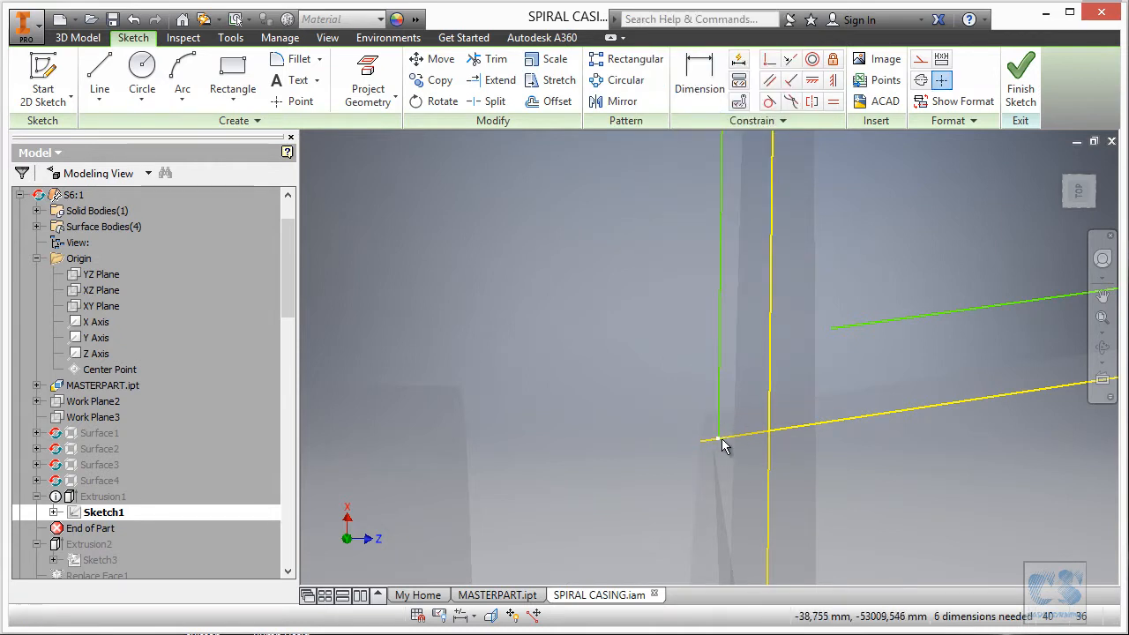
mouse_move(719, 438)
left_mouse_down()
mouse_move(794, 350)
mouse_move(842, 334)
mouse_move(832, 328)
left_mouse_up()
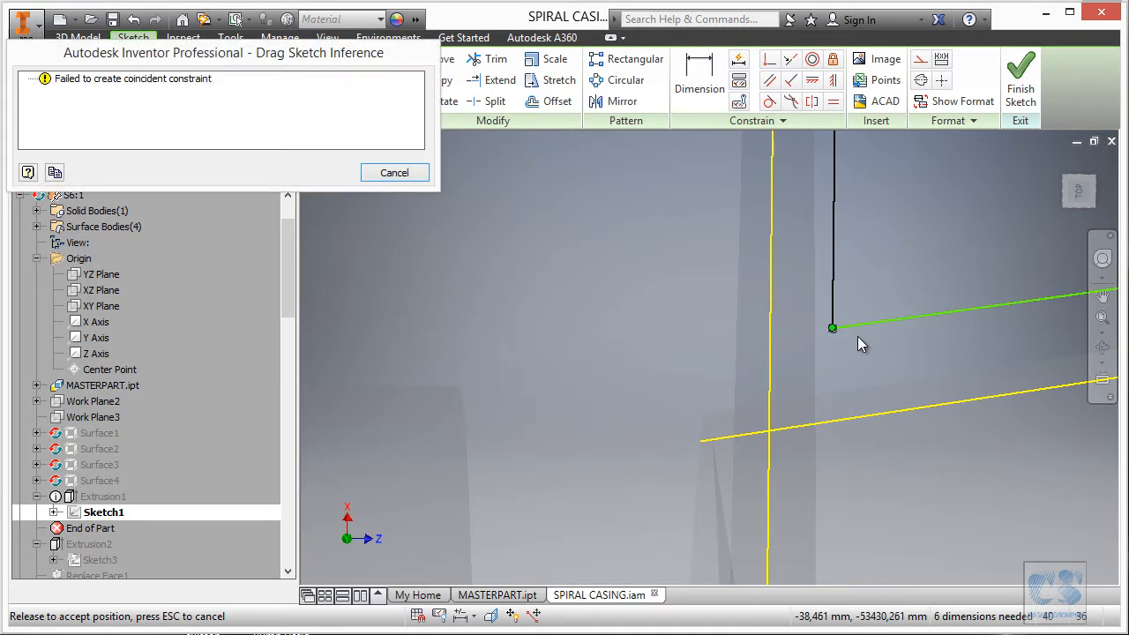
key("Escape")
scroll(668, 380, "up", 5)
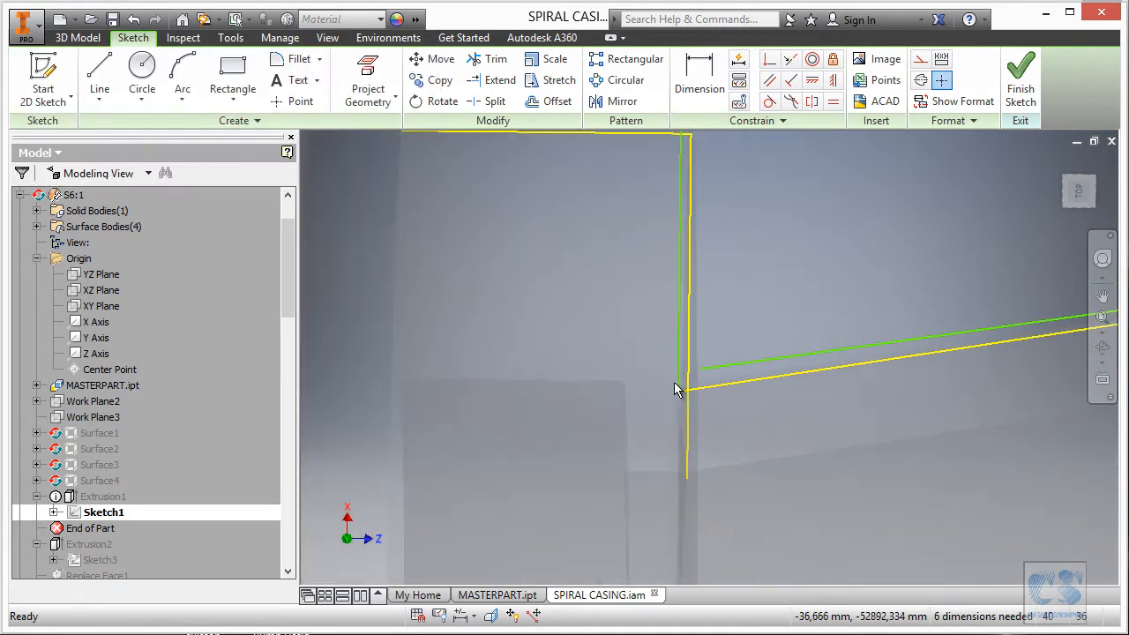
mouse_move(679, 383)
left_mouse_down()
mouse_move(643, 329)
mouse_move(643, 344)
left_mouse_up()
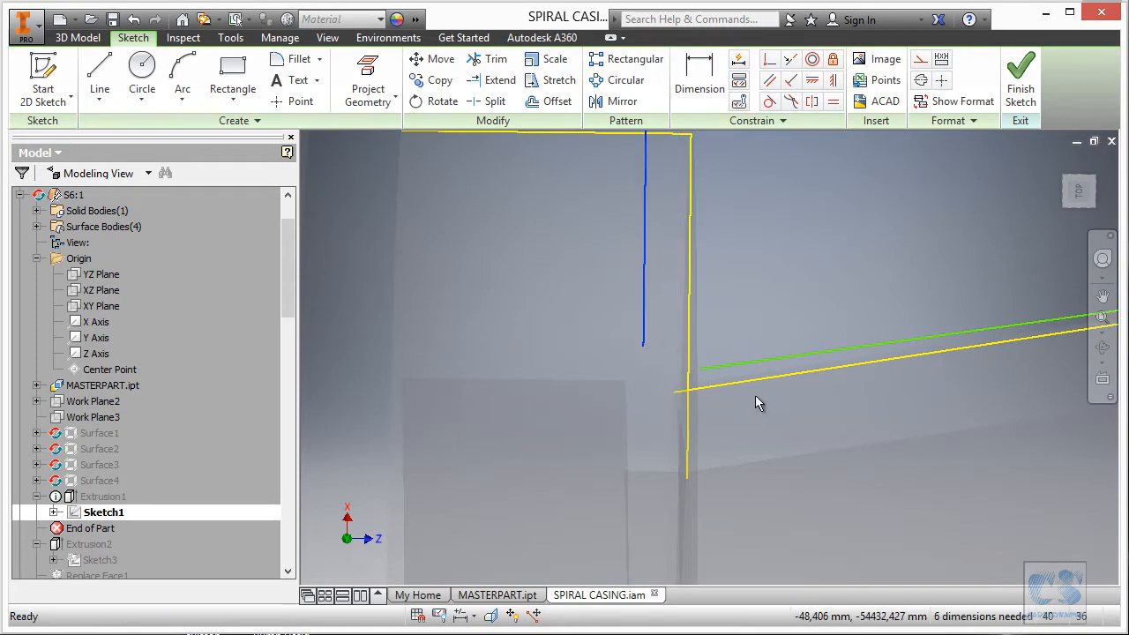
scroll(672, 408, "up", 4)
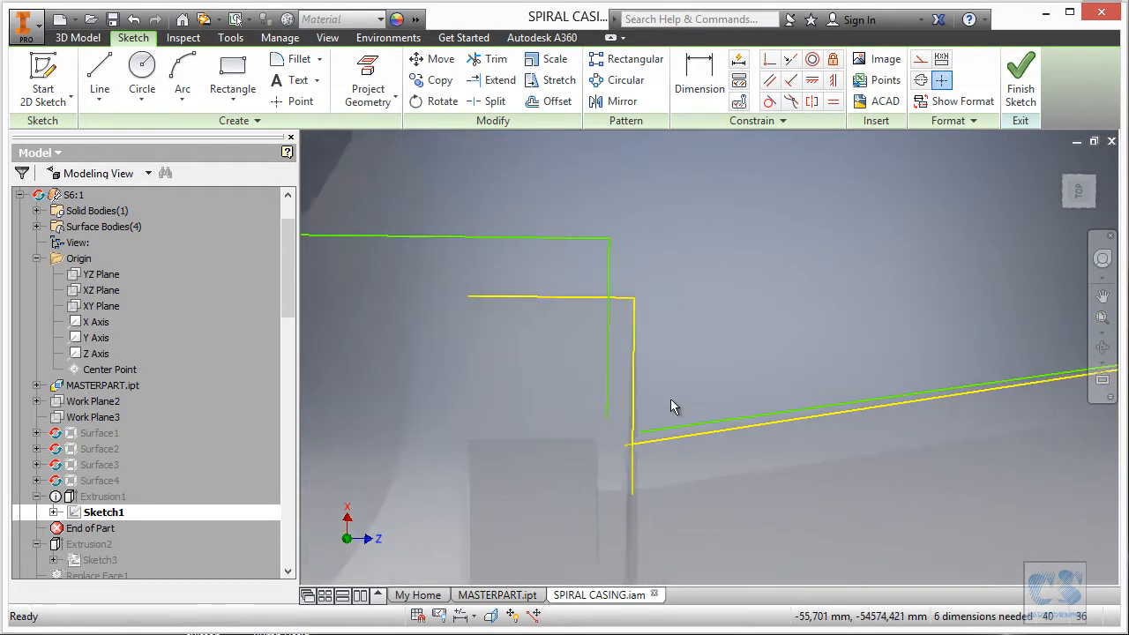
scroll(670, 395, "up", 4)
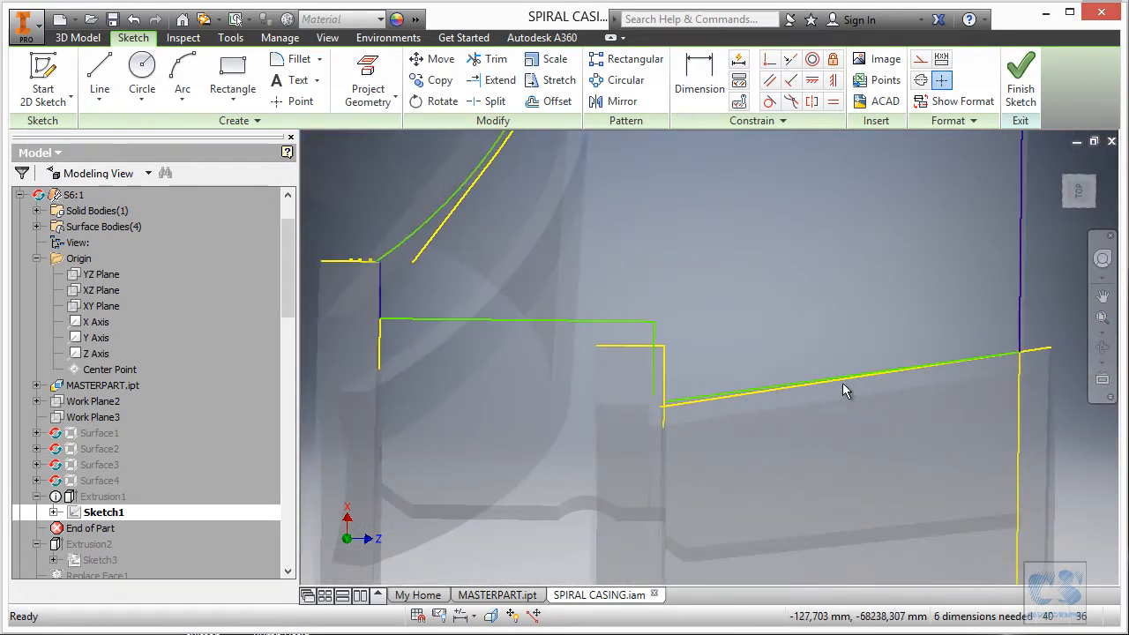
Delete the short horizontal corner line's constraint and move it onto the yellow line's endpoint.
middle_click_drag(616, 363, 674, 373)
scroll(631, 366, "down", 2)
scroll(670, 329, "down", 5)
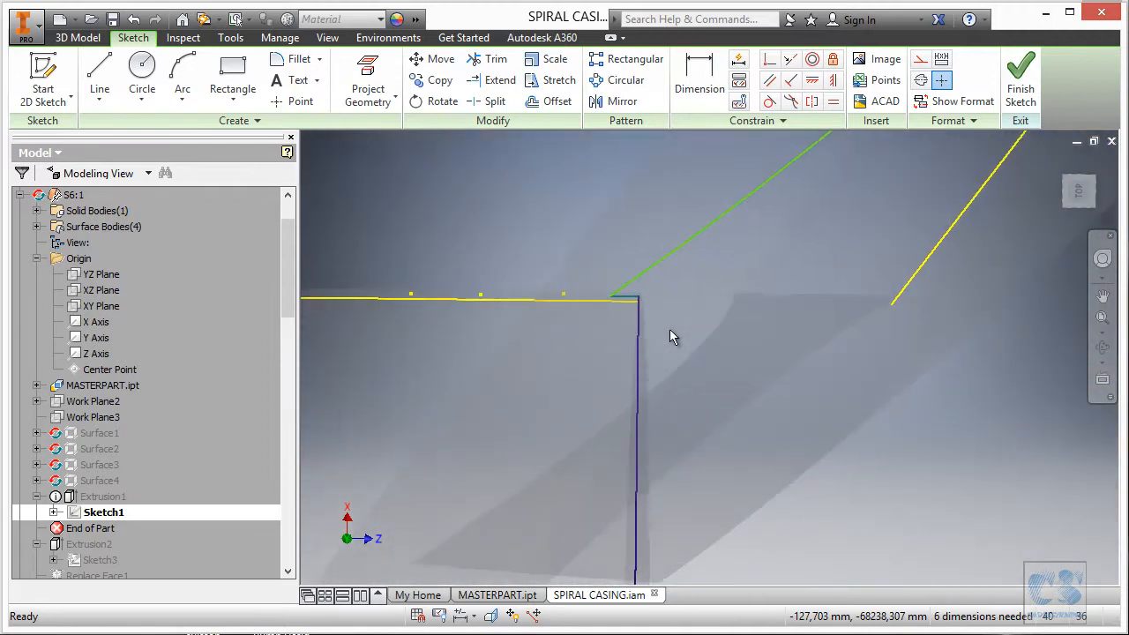
scroll(703, 318, "down", 4)
left_click(629, 357)
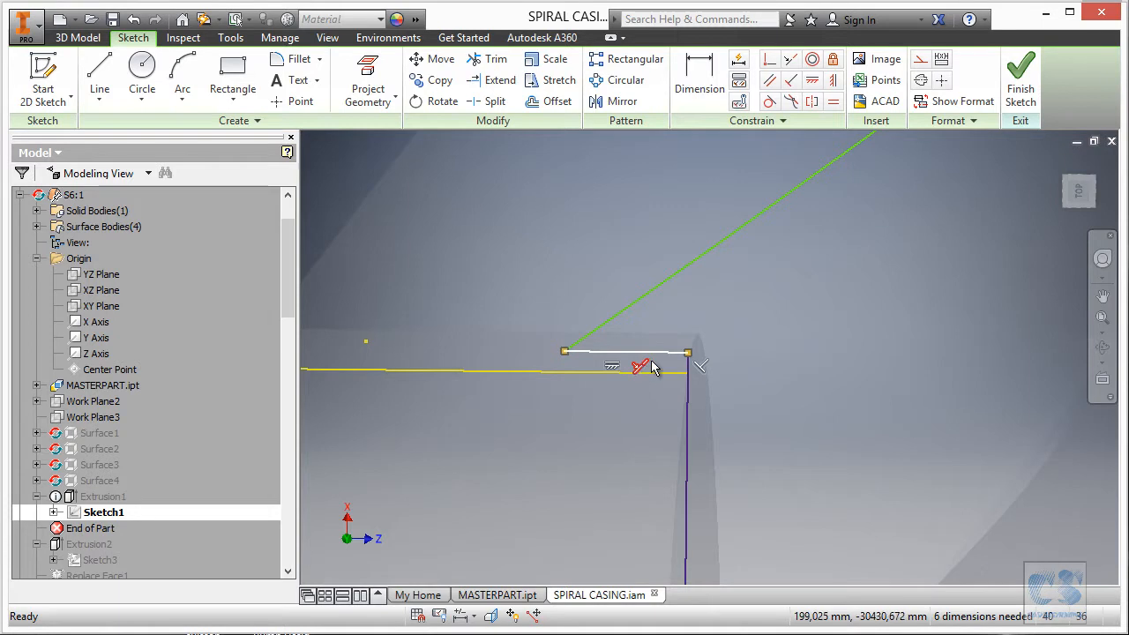
key("Delete")
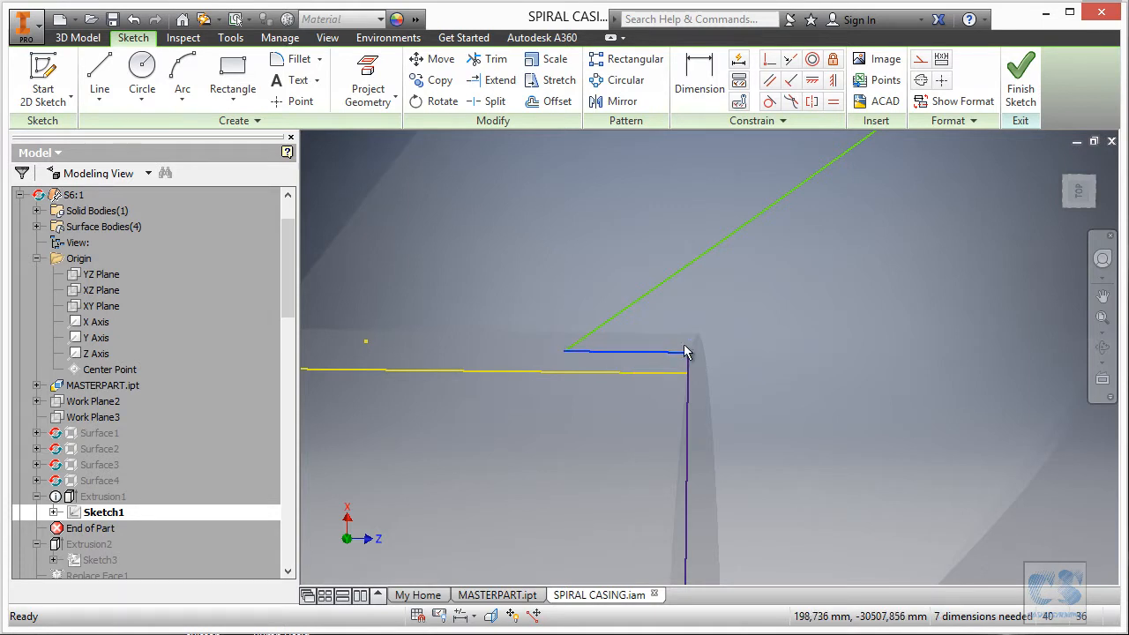
mouse_move(654, 358)
left_mouse_down()
mouse_move(704, 307)
mouse_move(688, 381)
left_mouse_up()
scroll(669, 338, "up", 6)
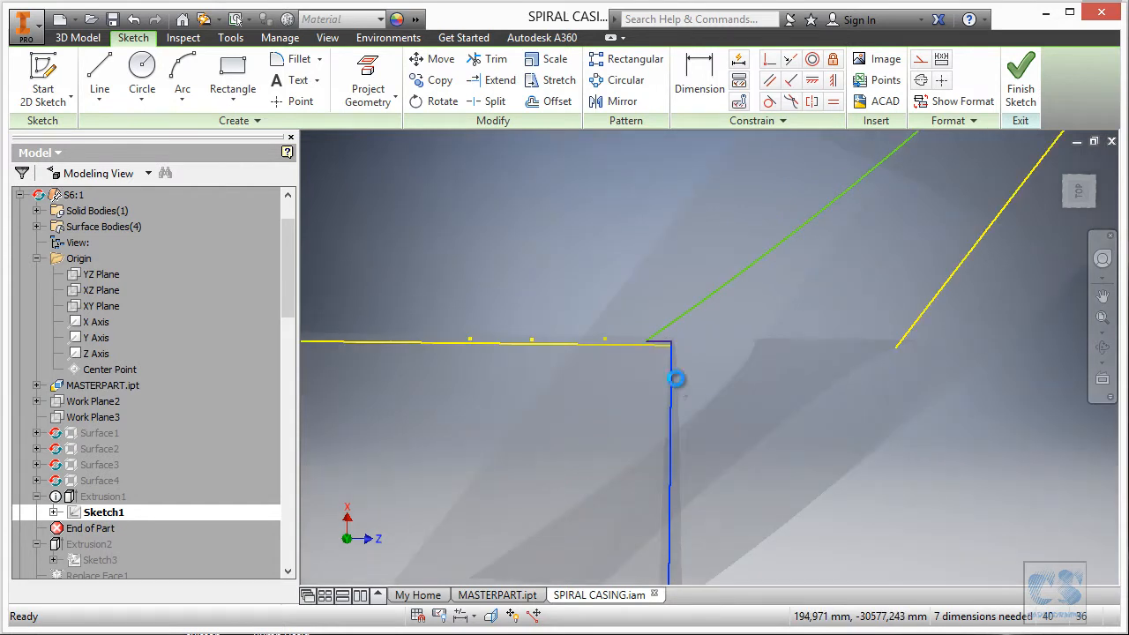
left_click(681, 367)
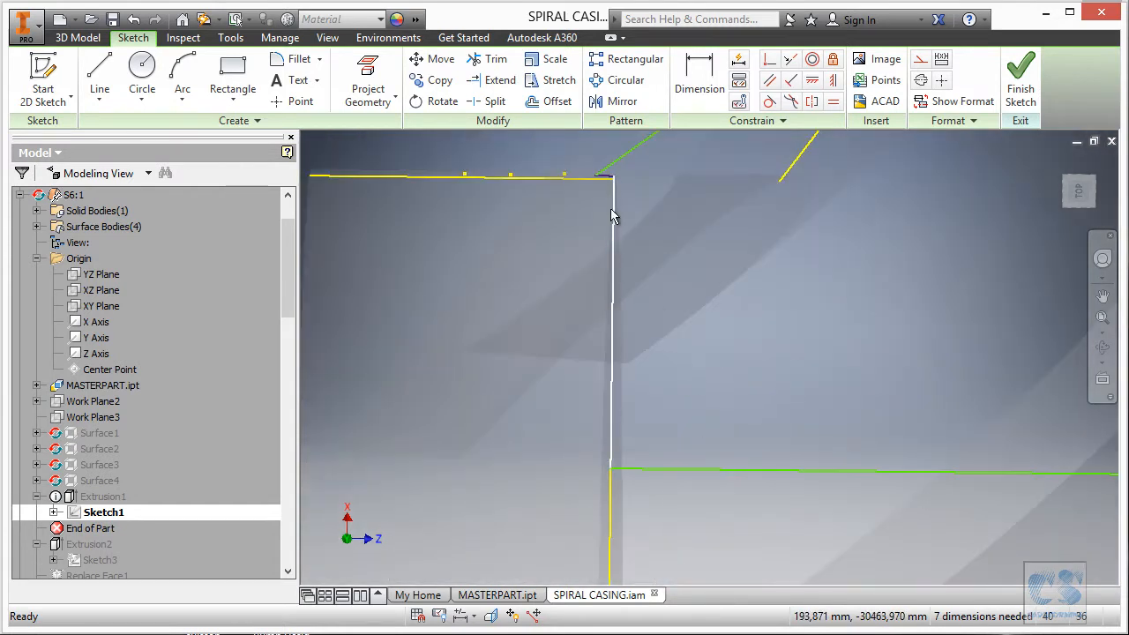
Move the vertical line right to lengthen the top horizontal line, then reposition that line.
scroll(615, 236, "up", 3)
middle_click_drag(623, 159, 688, 422)
scroll(683, 330, "up", 5)
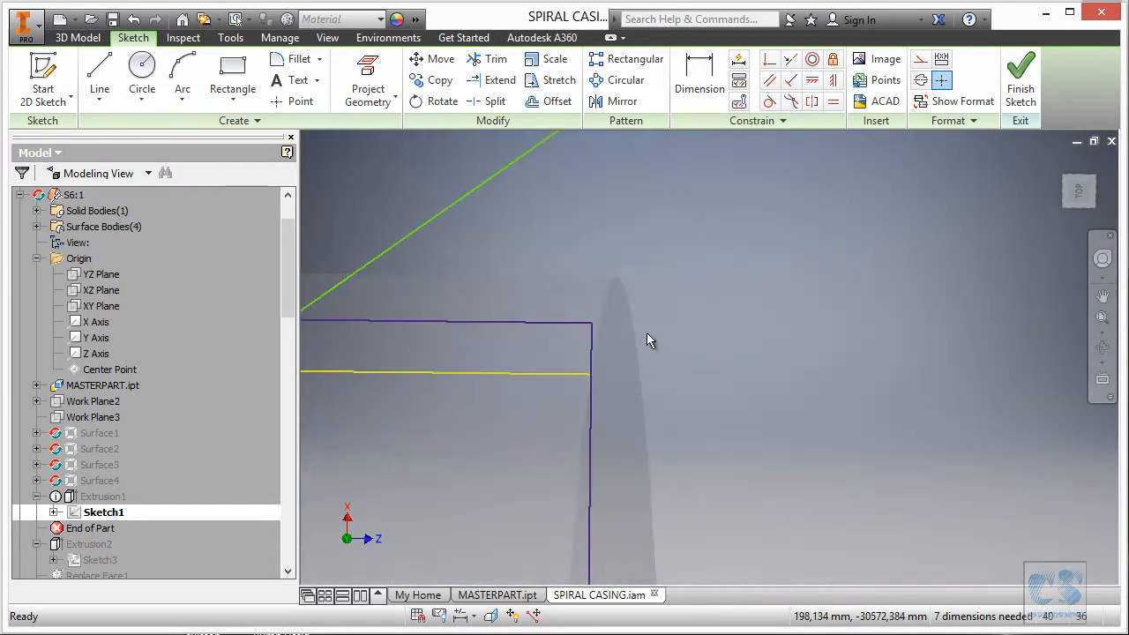
left_click(597, 346)
scroll(651, 341, "down", 4)
scroll(688, 342, "down", 3)
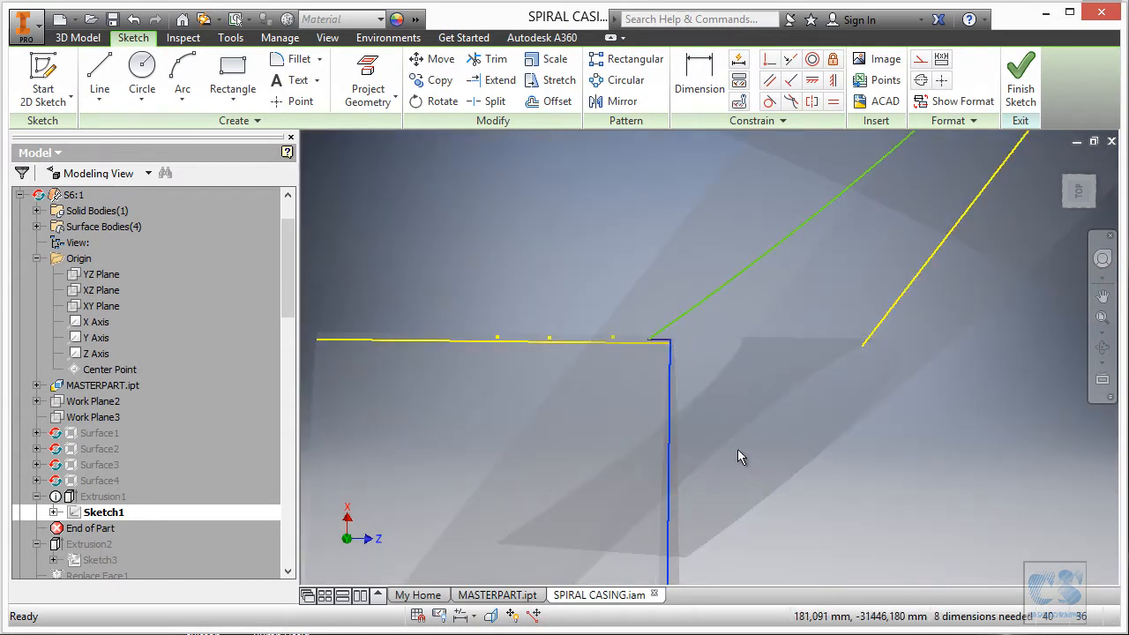
scroll(746, 465, "up", 3)
scroll(695, 346, "up", 3)
mouse_move(461, 309)
left_mouse_down()
mouse_move(711, 317)
mouse_move(703, 311)
left_mouse_up()
mouse_move(538, 294)
left_mouse_down()
mouse_move(562, 238)
mouse_move(566, 309)
left_mouse_up()
scroll(889, 347, "down", 3)
scroll(743, 333, "up", 3)
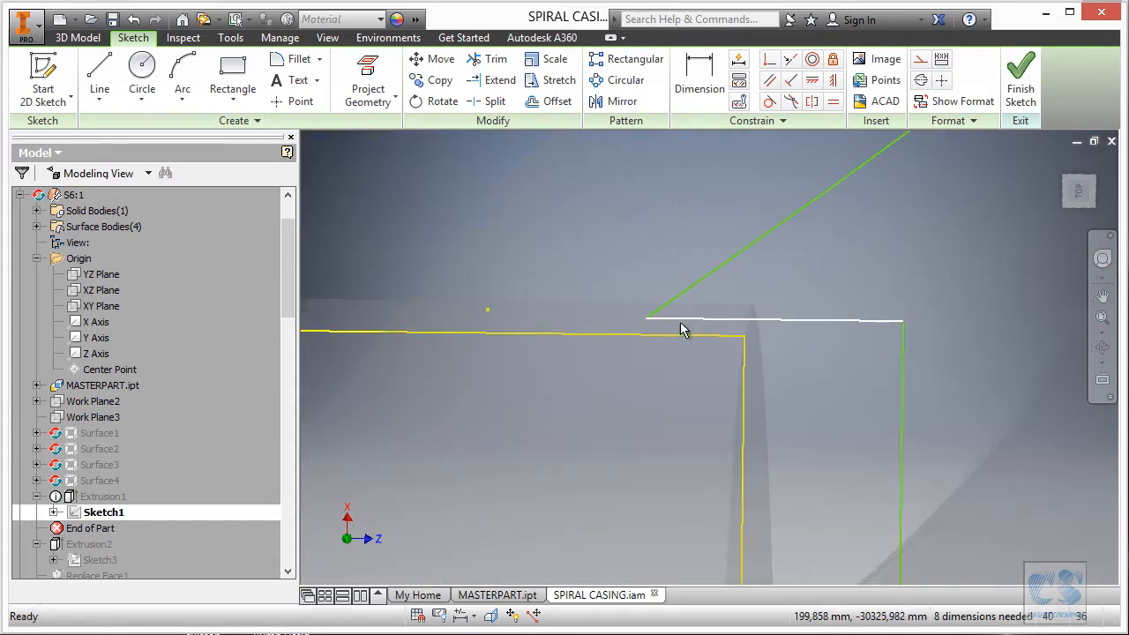
Delete the horizontal line's three coincident joins and stretch it past the green vertical line to the diagonal's end.
right_click(679, 320)
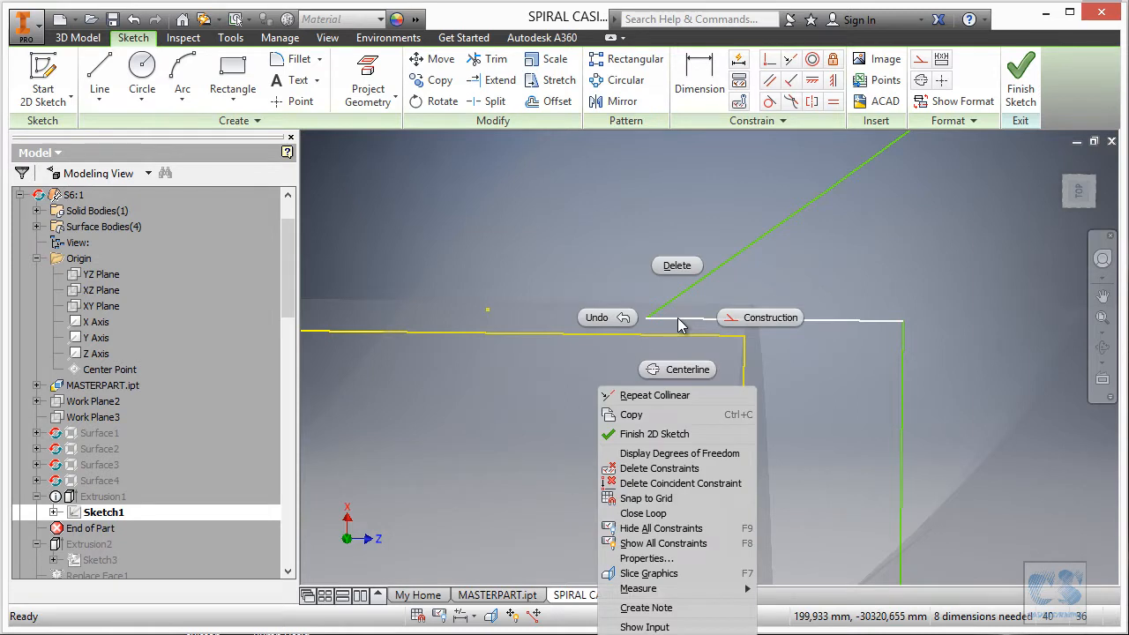
left_click(670, 483)
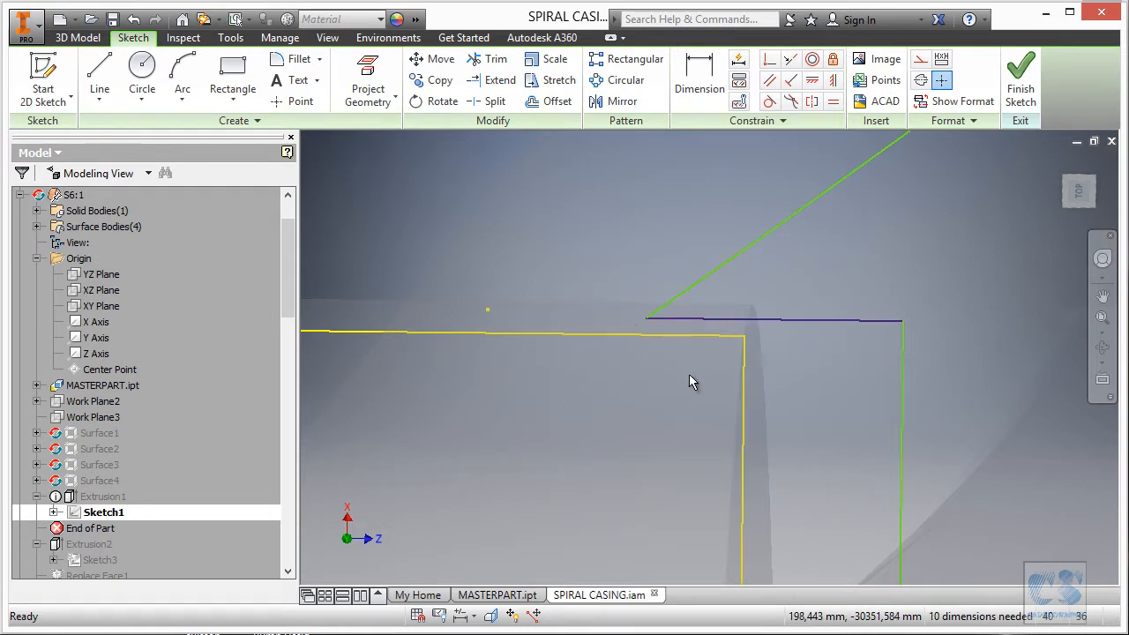
mouse_move(724, 329)
left_mouse_down()
mouse_move(718, 303)
mouse_move(661, 308)
left_mouse_up()
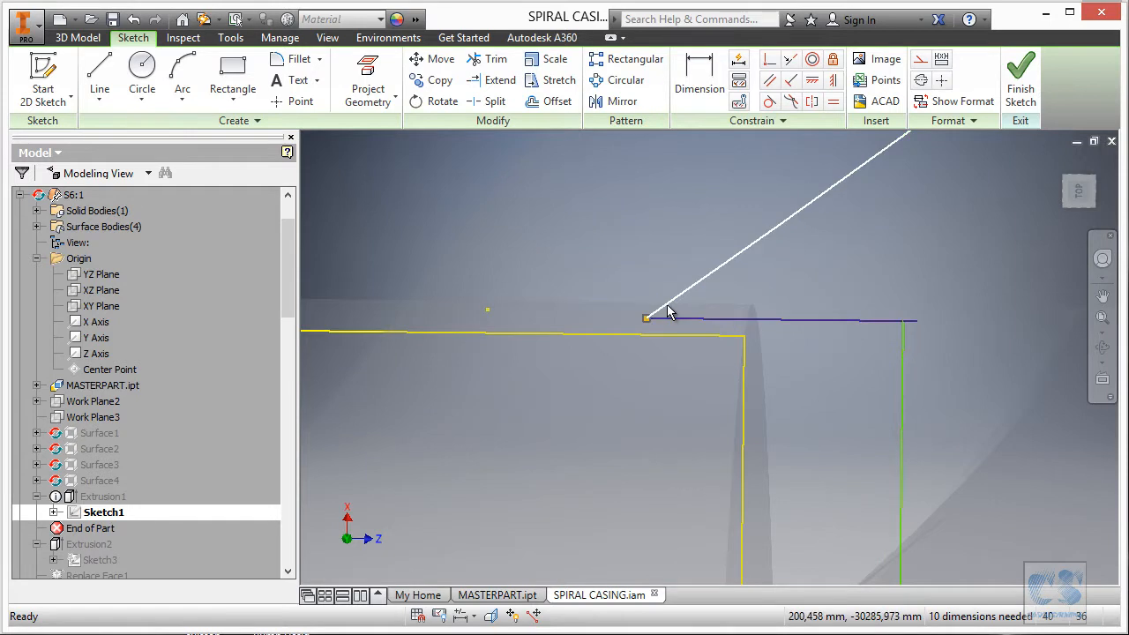
right_click(668, 311)
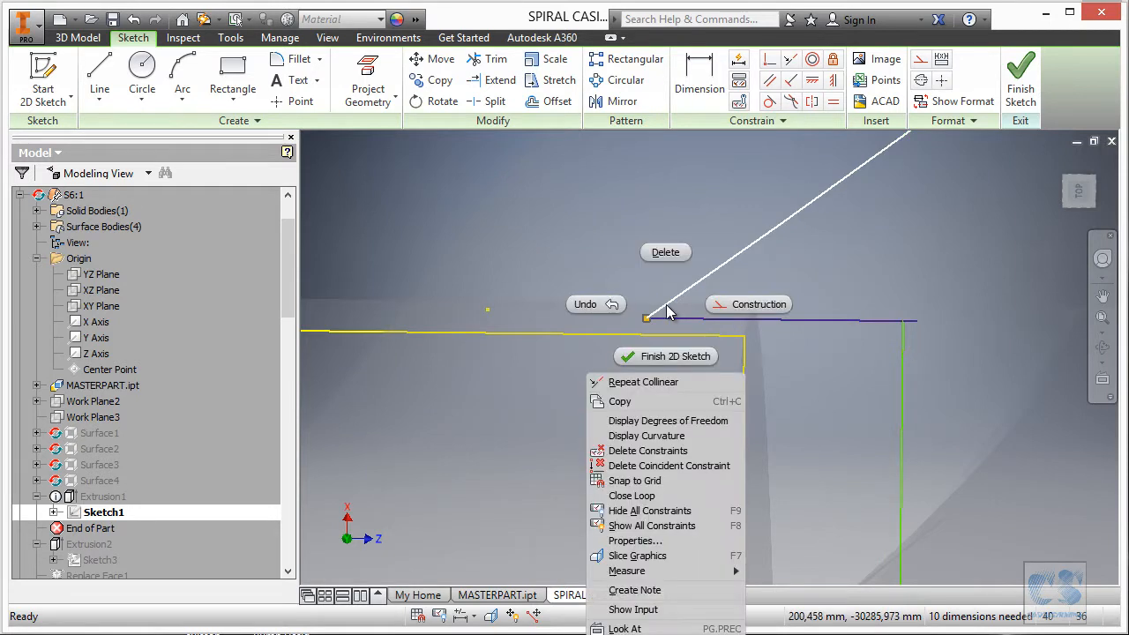
left_click(676, 463)
mouse_move(669, 329)
left_mouse_down()
mouse_move(718, 295)
mouse_move(702, 302)
left_mouse_up()
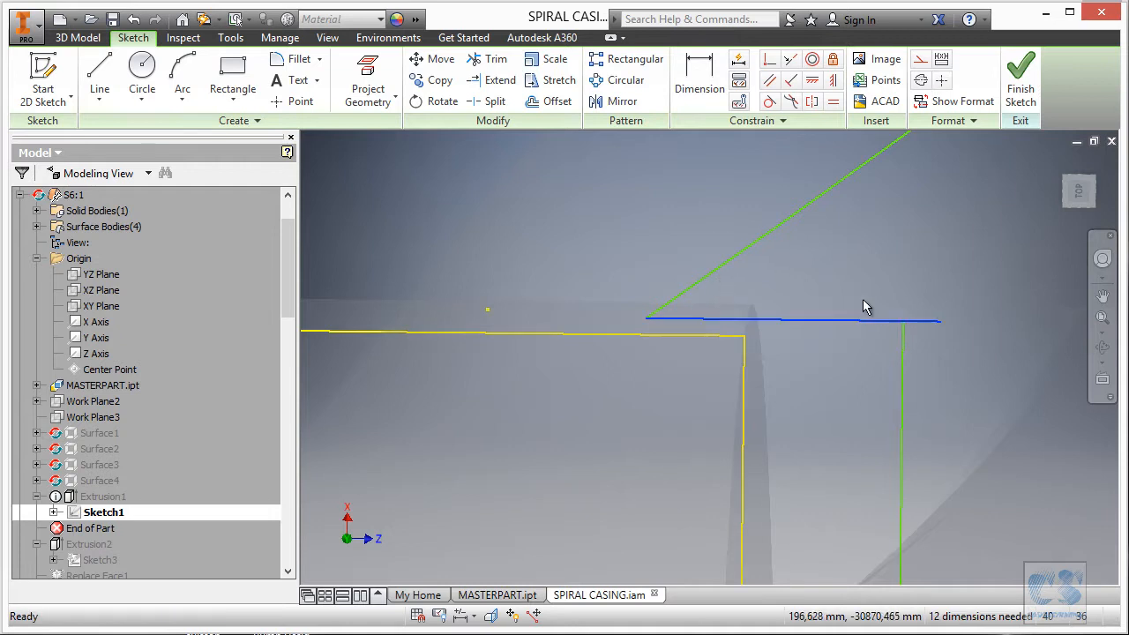
right_click(671, 325)
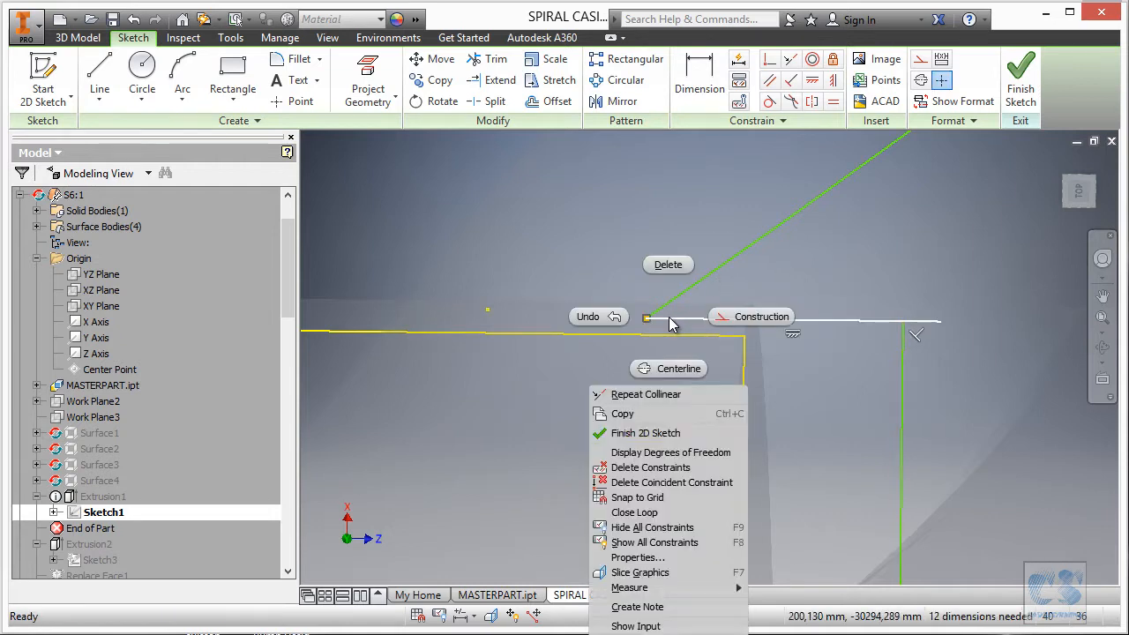
left_click(670, 482)
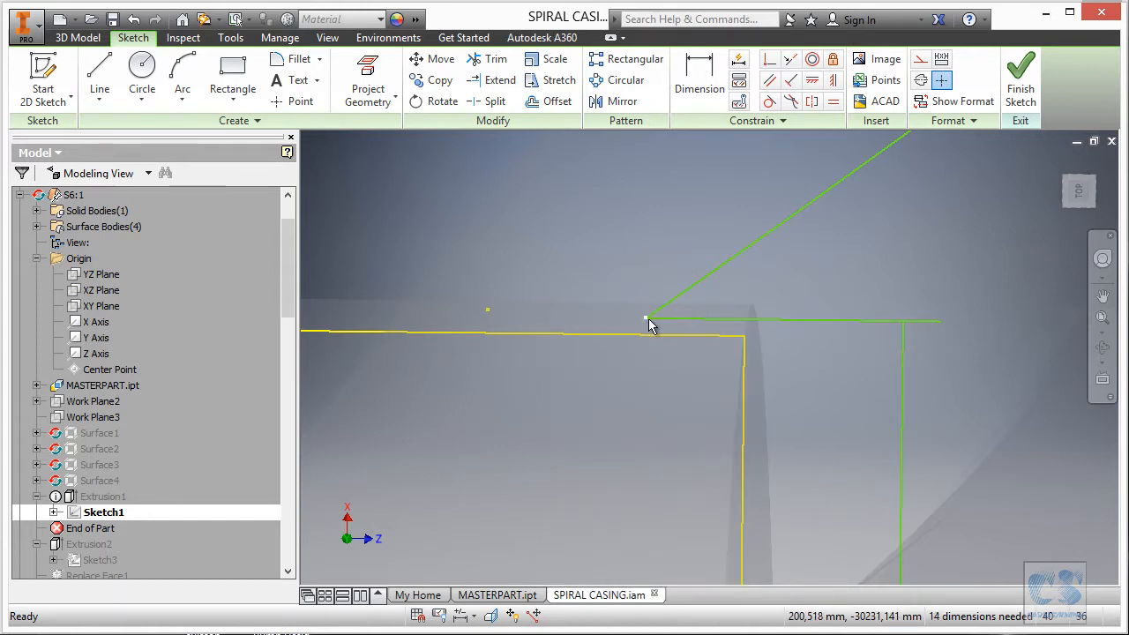
left_click_drag(647, 317, 756, 305)
mouse_move(688, 319)
left_mouse_down()
mouse_move(784, 312)
mouse_move(776, 332)
left_mouse_up()
left_click(667, 182)
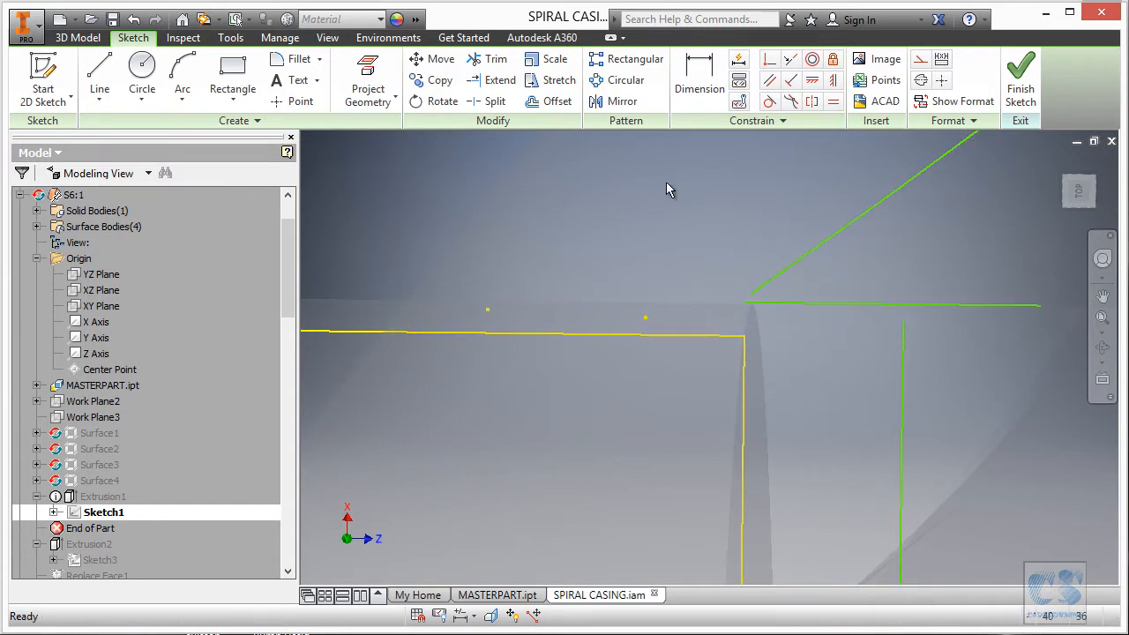
Make the horizontal line's right endpoint coincident with the vertical line's top, and delete the four stray points.
left_click(769, 62)
left_click(1040, 306)
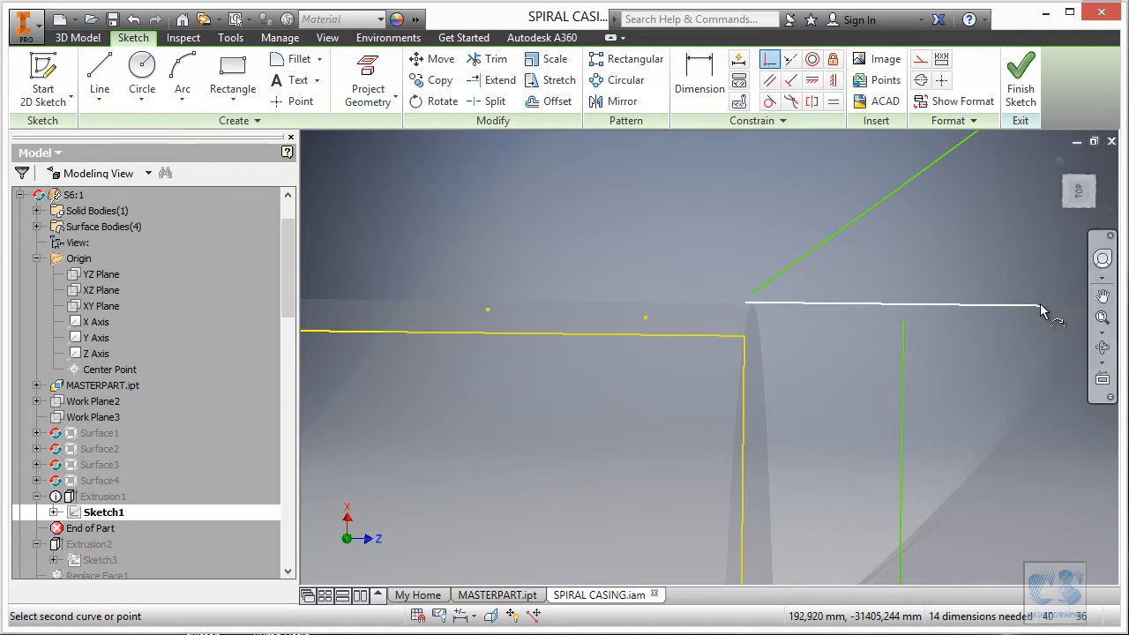
left_click(904, 323)
scroll(798, 276, "up", 5)
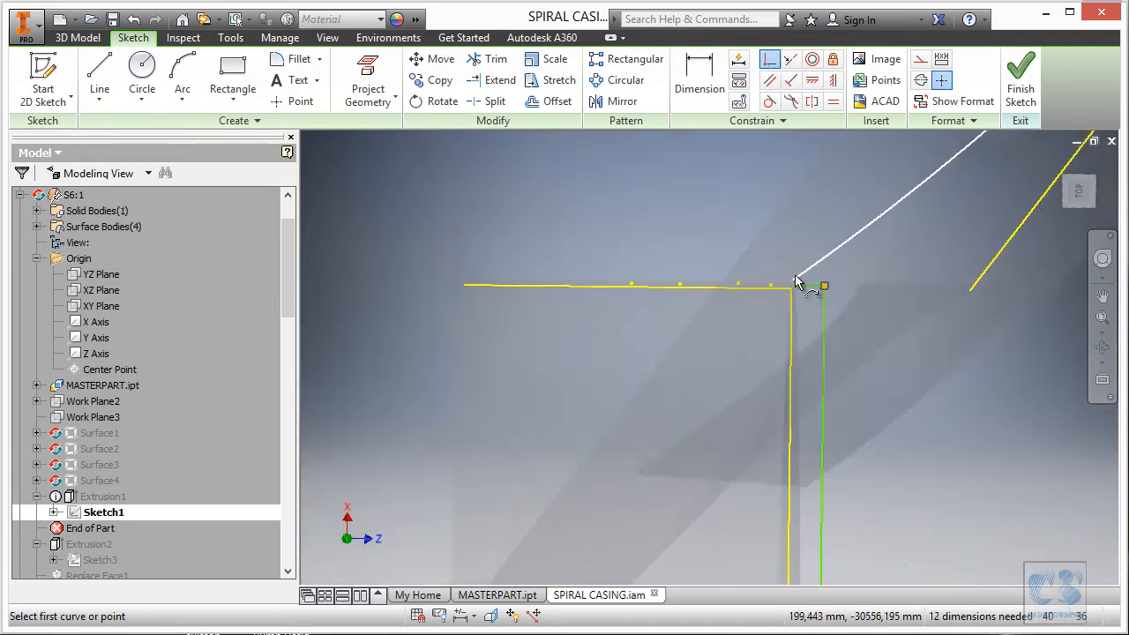
scroll(851, 310, "down", 2)
key("Escape")
scroll(601, 185, "down", 3)
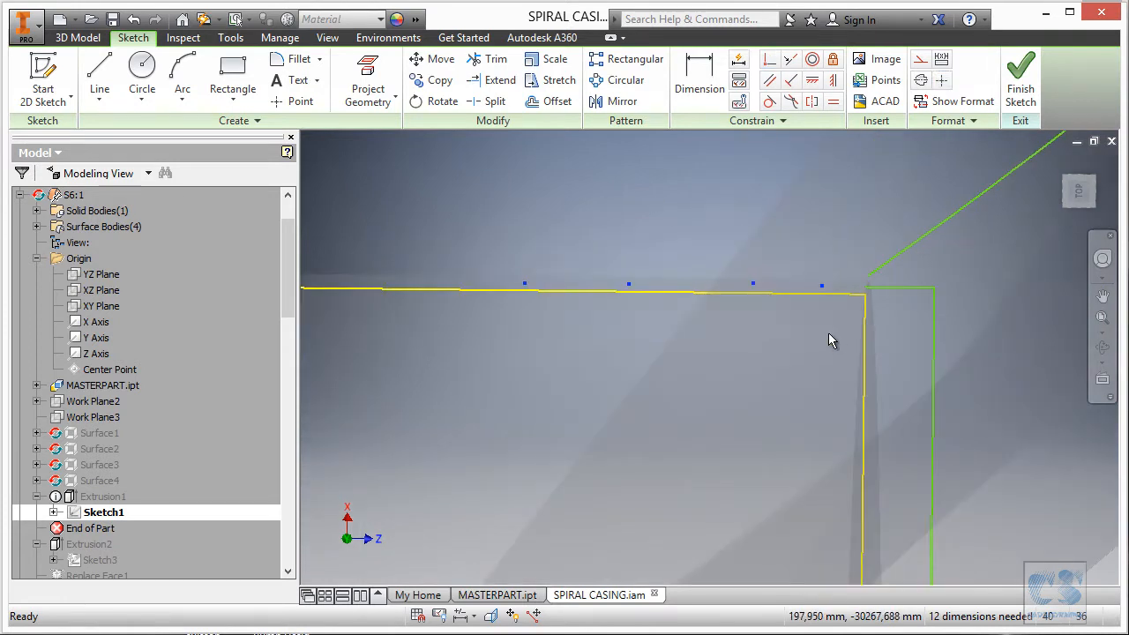
key("Delete")
scroll(733, 294, "up", 3)
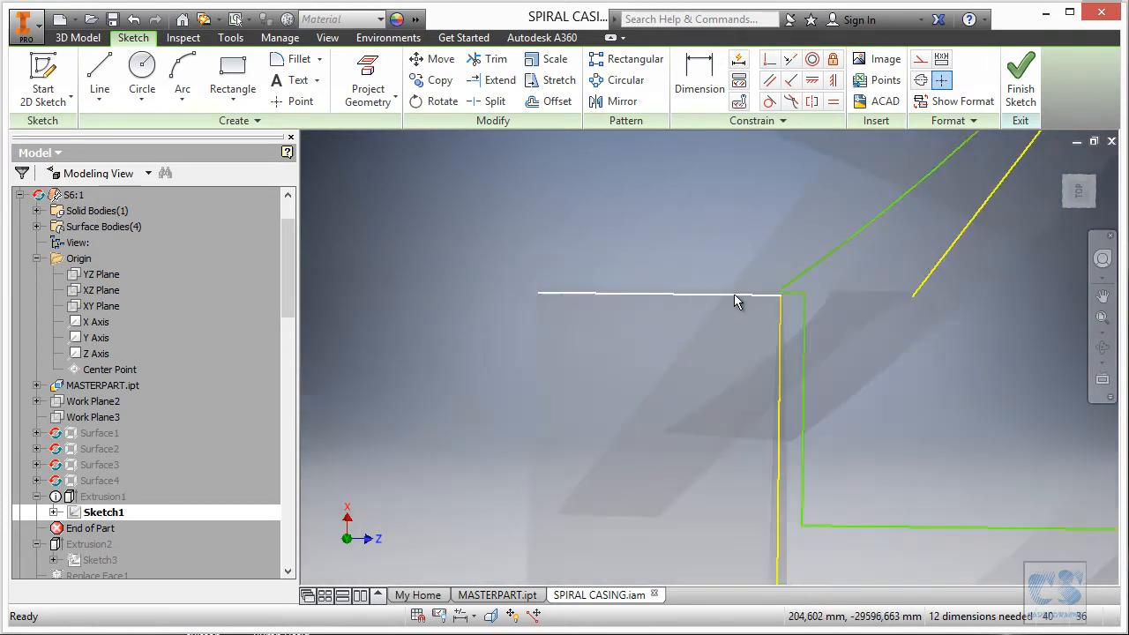
scroll(819, 283, "down", 2)
scroll(710, 256, "up", 3)
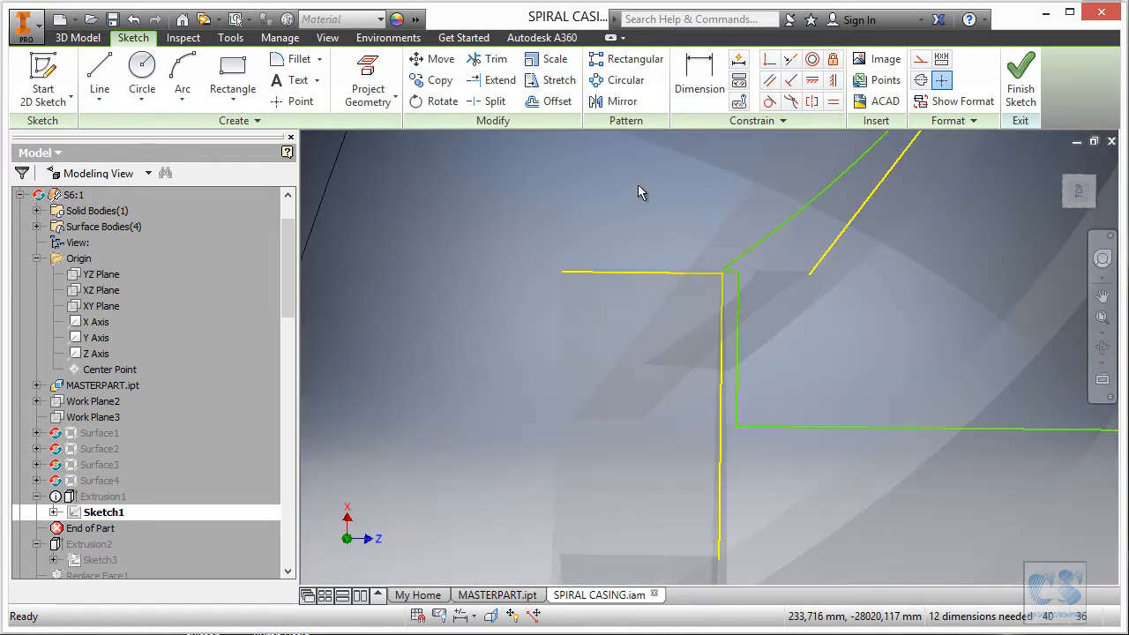
Make three pairs of corner lines parallel, then shorten the vertical line from its bottom end.
left_click(789, 59)
left_click(737, 345)
left_click(722, 345)
left_click(723, 304)
scroll(706, 353, "up", 4)
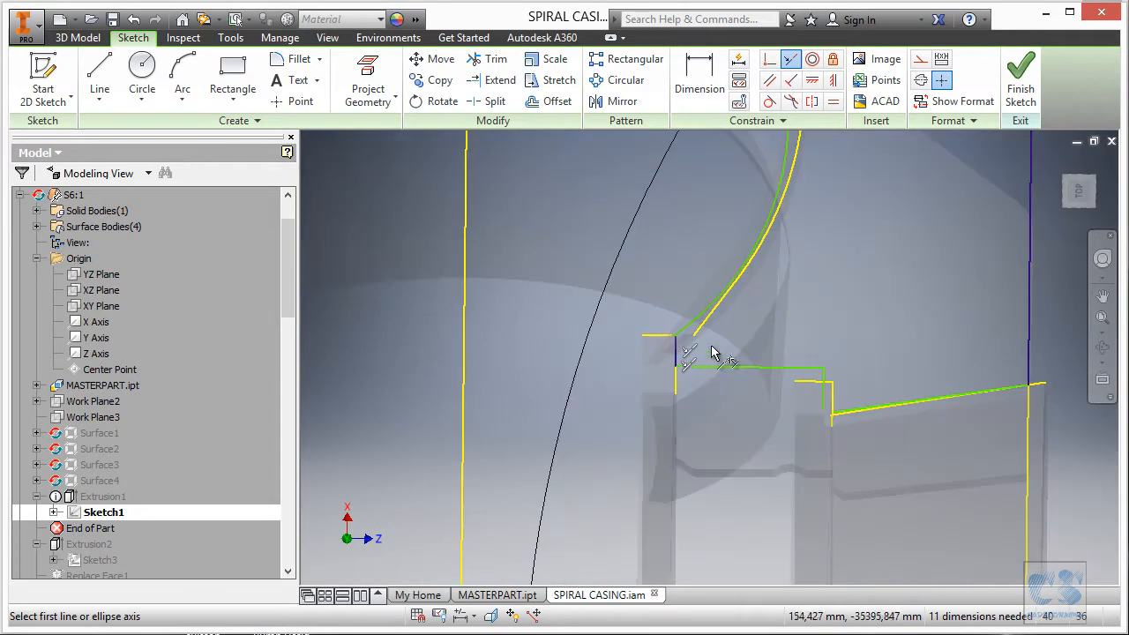
left_click(727, 366)
scroll(827, 385, "down", 3)
left_click(799, 374)
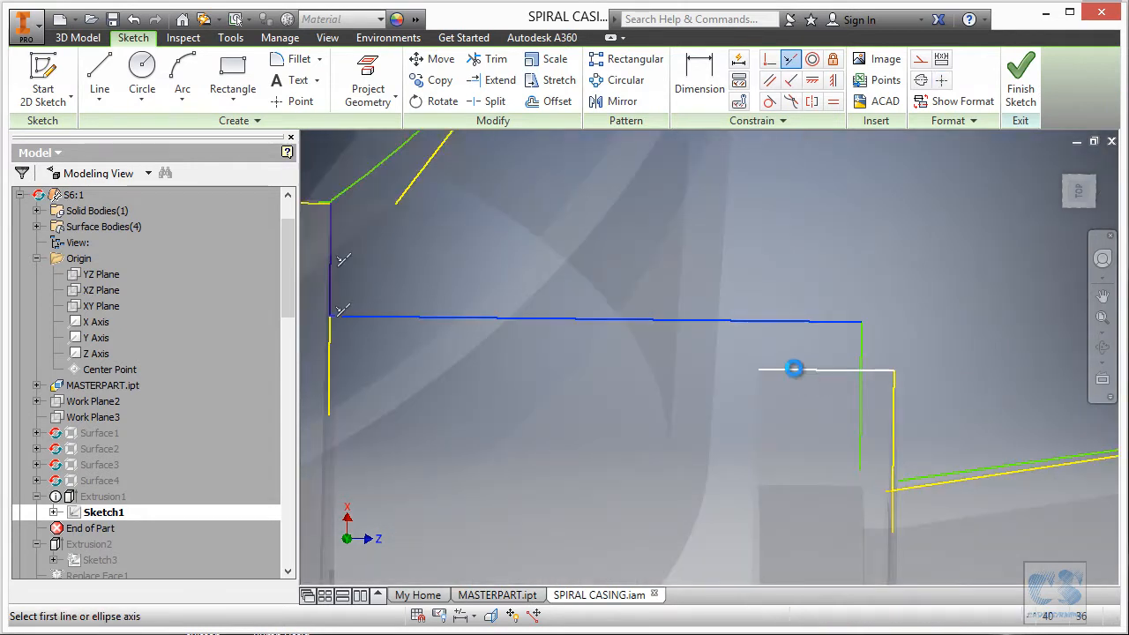
left_click(860, 410)
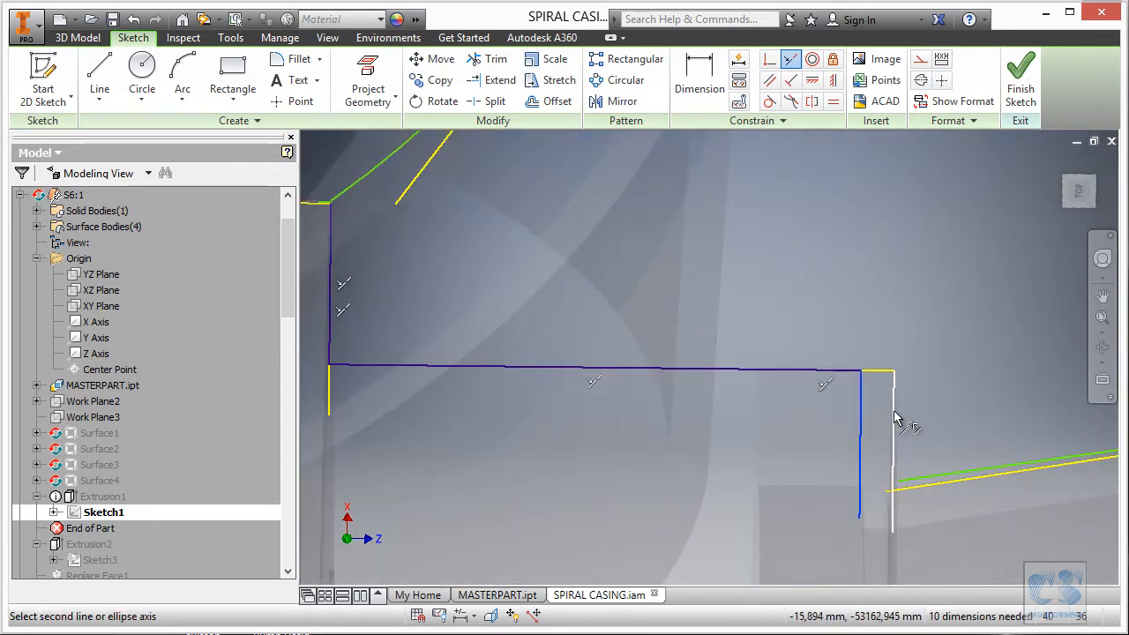
left_click(895, 423)
scroll(912, 498, "down", 3)
key("Escape")
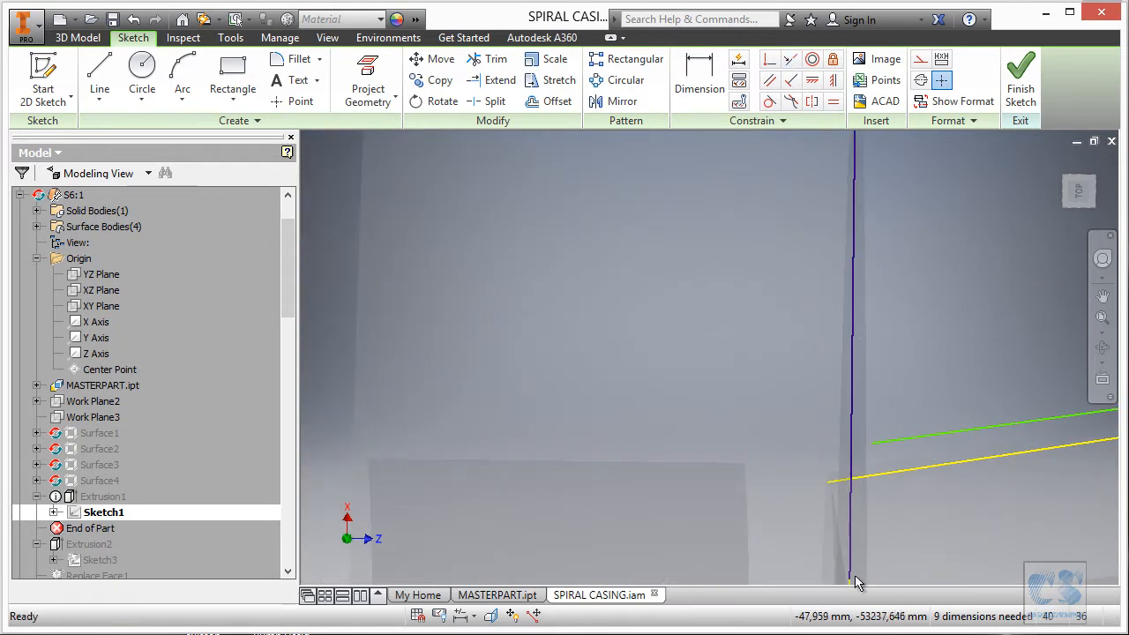
left_click_drag(852, 580, 891, 410)
scroll(893, 409, "down", 2)
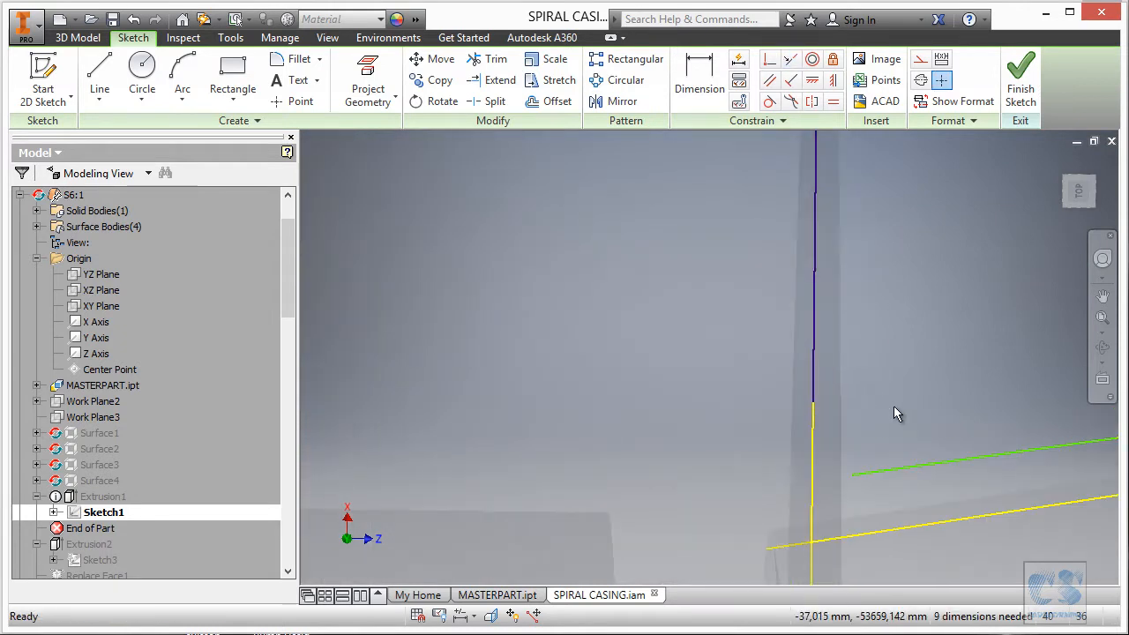
Join the blue line's endpoint to the green line's, and the upper line to the lower line's junction.
left_click(769, 59)
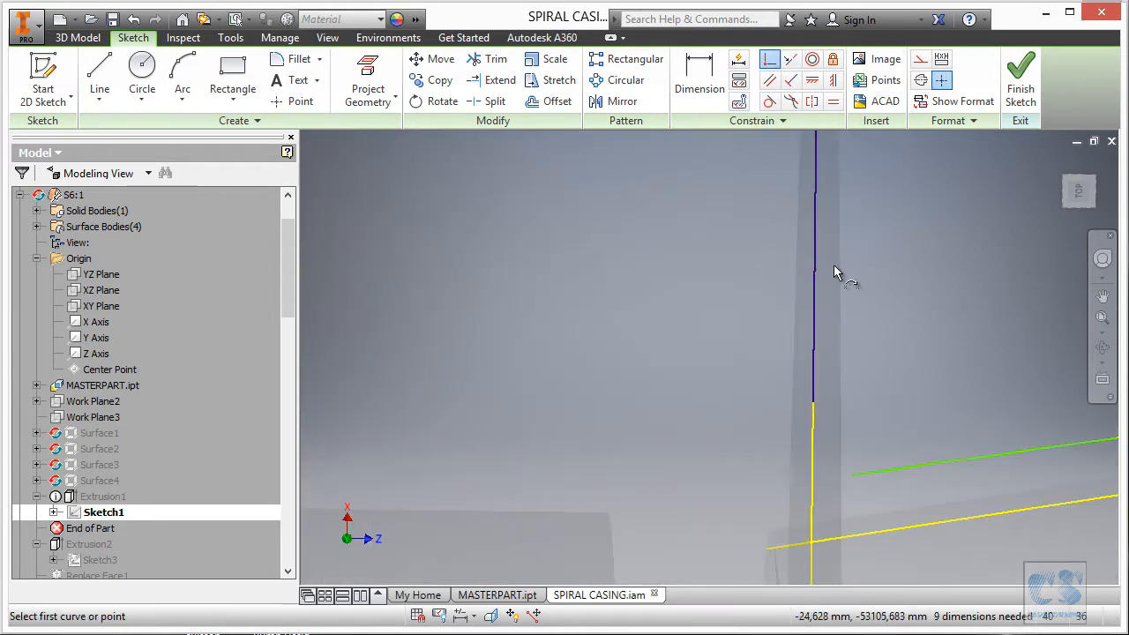
left_click(813, 404)
left_click(856, 475)
scroll(671, 383, "up", 2)
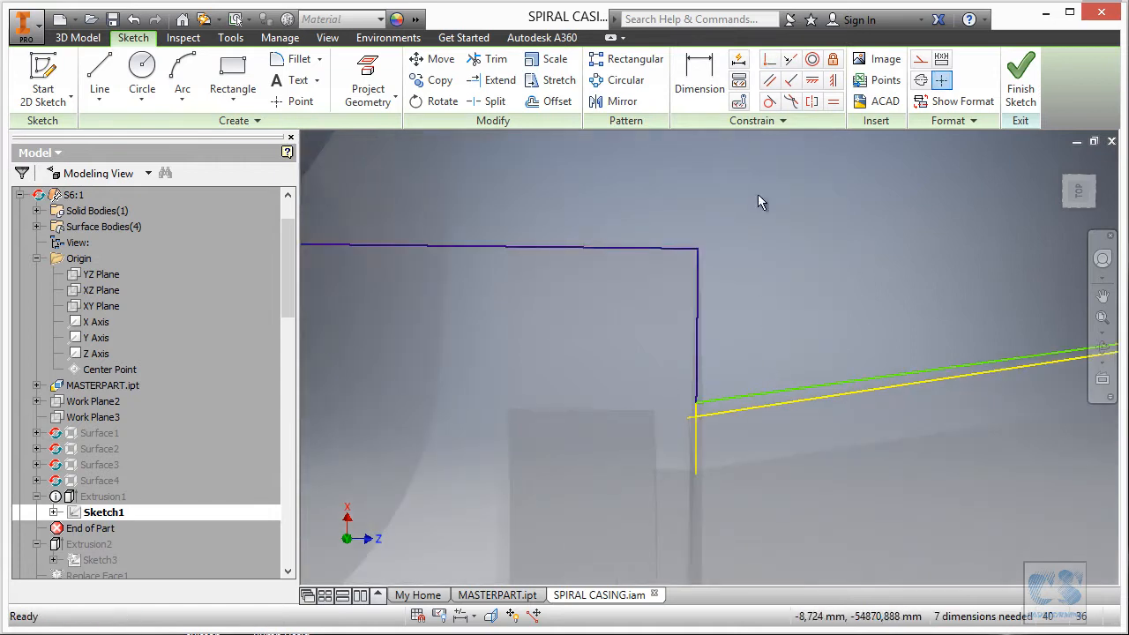
left_click(769, 59)
scroll(711, 390, "down", 2)
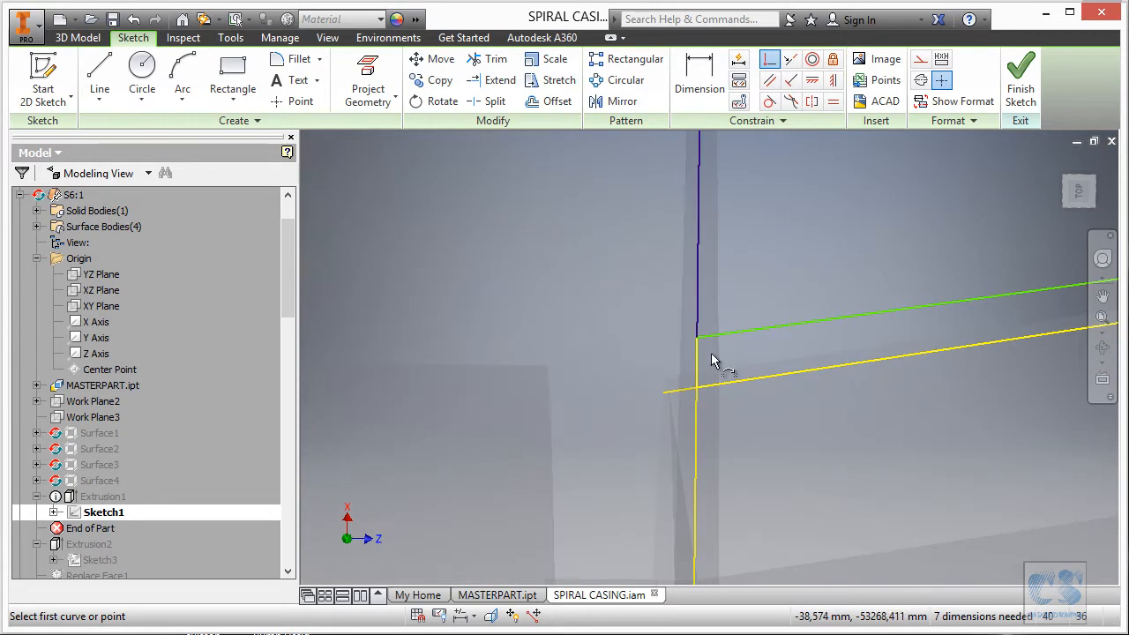
left_click(705, 337)
left_click(710, 383)
scroll(728, 437, "up", 4)
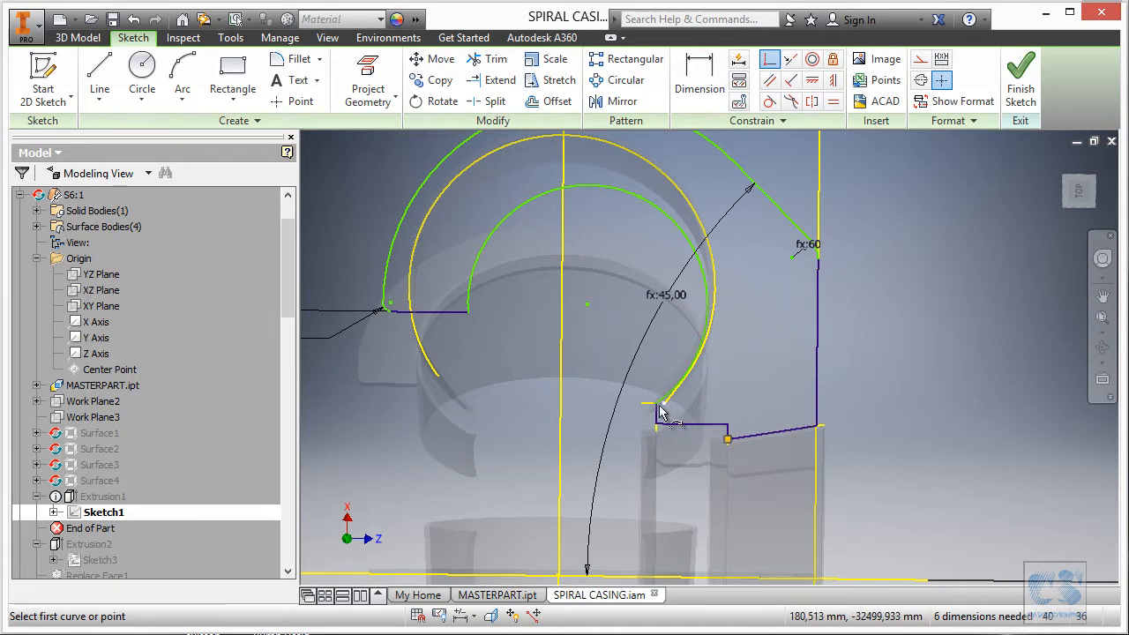
scroll(665, 412, "down", 5)
key("Escape")
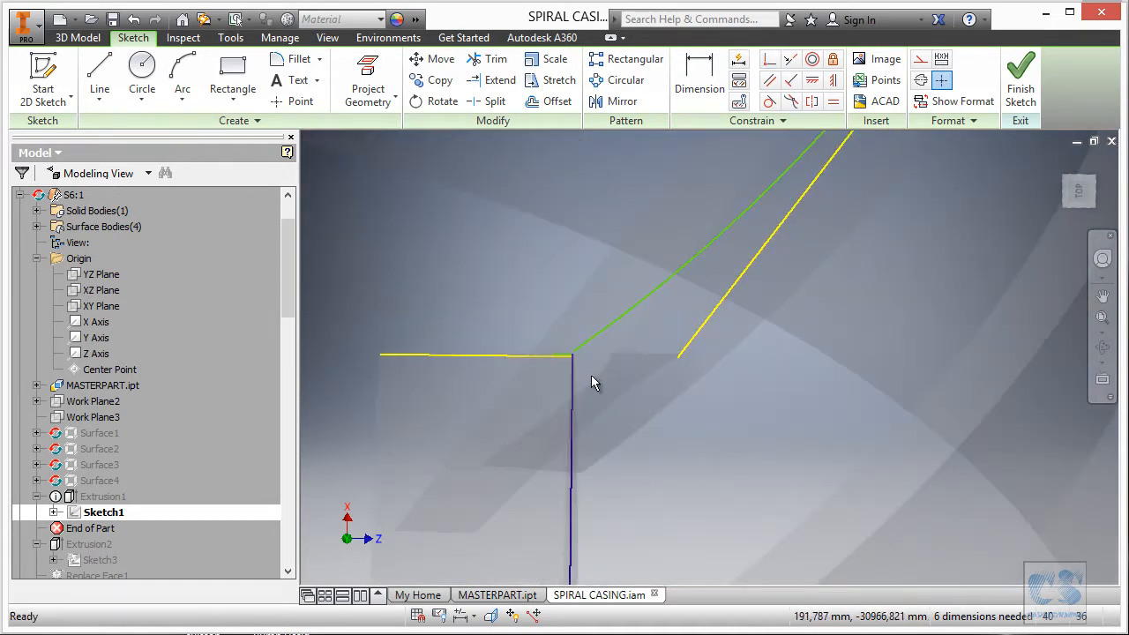
Pull the spline's lower end up the curve and snap its endpoint onto the yellow line.
scroll(587, 379, "up", 3)
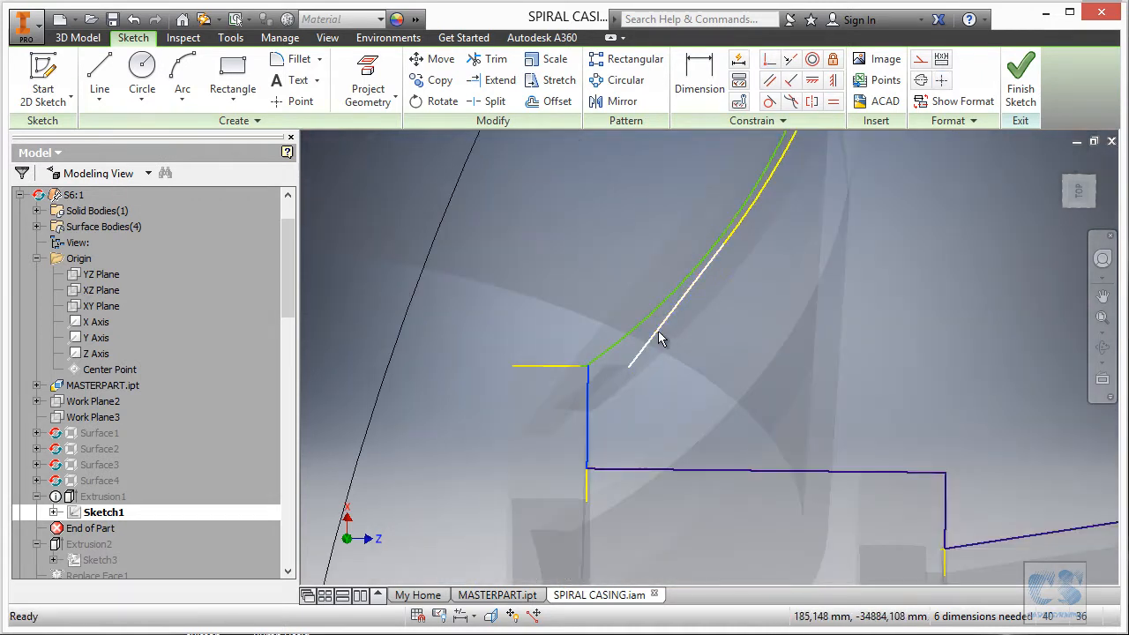
scroll(668, 319, "down", 3)
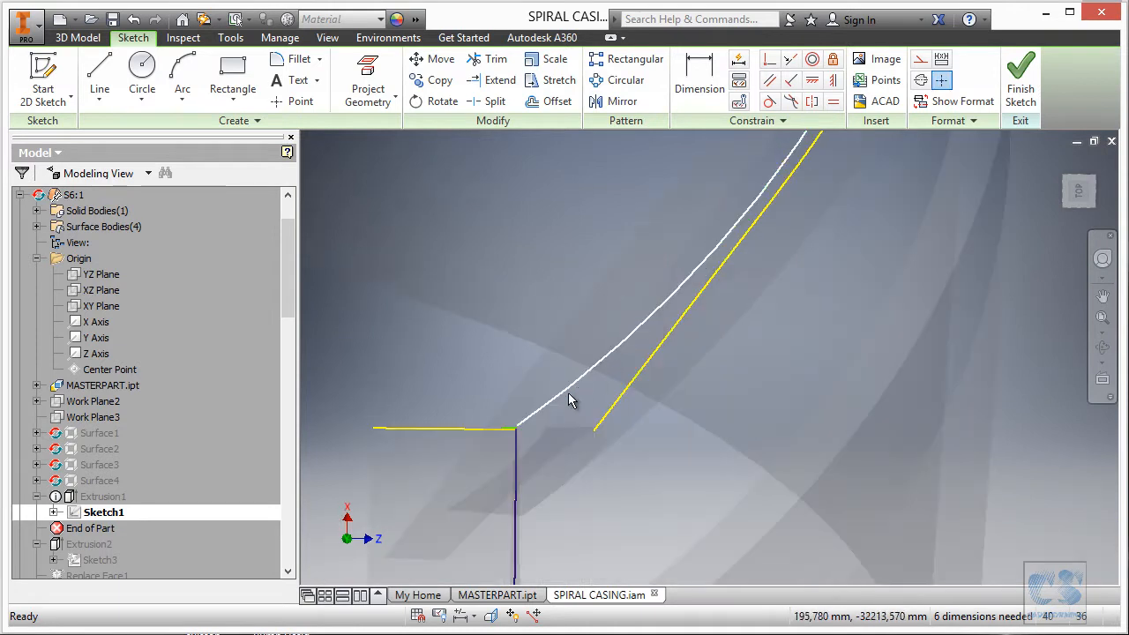
left_click_drag(518, 429, 607, 355)
scroll(755, 378, "up", 2)
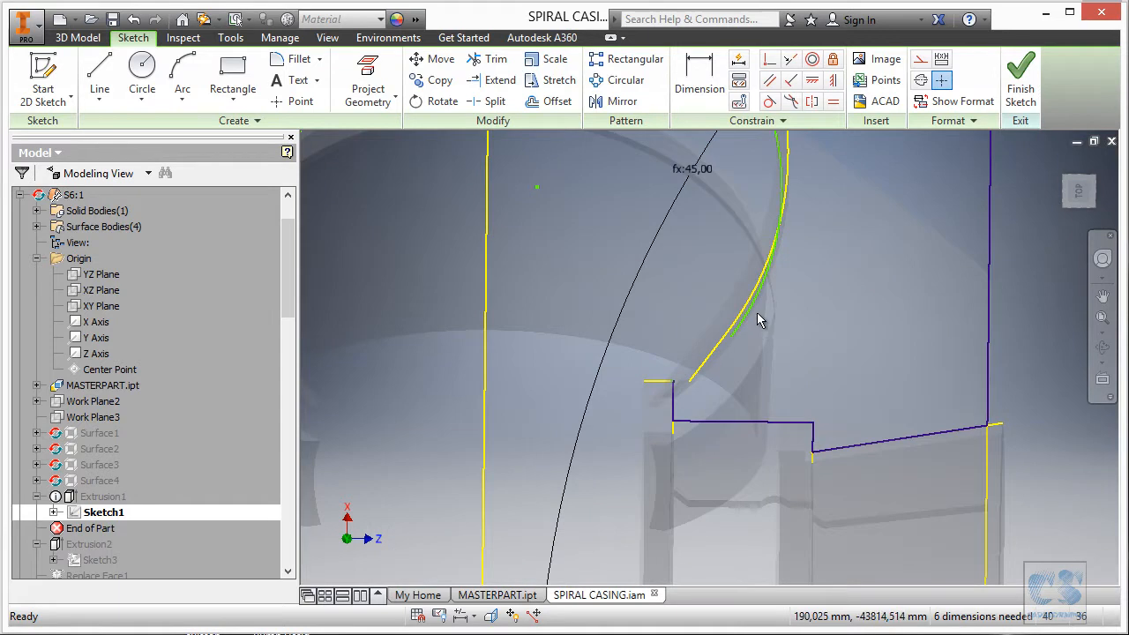
scroll(754, 322, "down", 3)
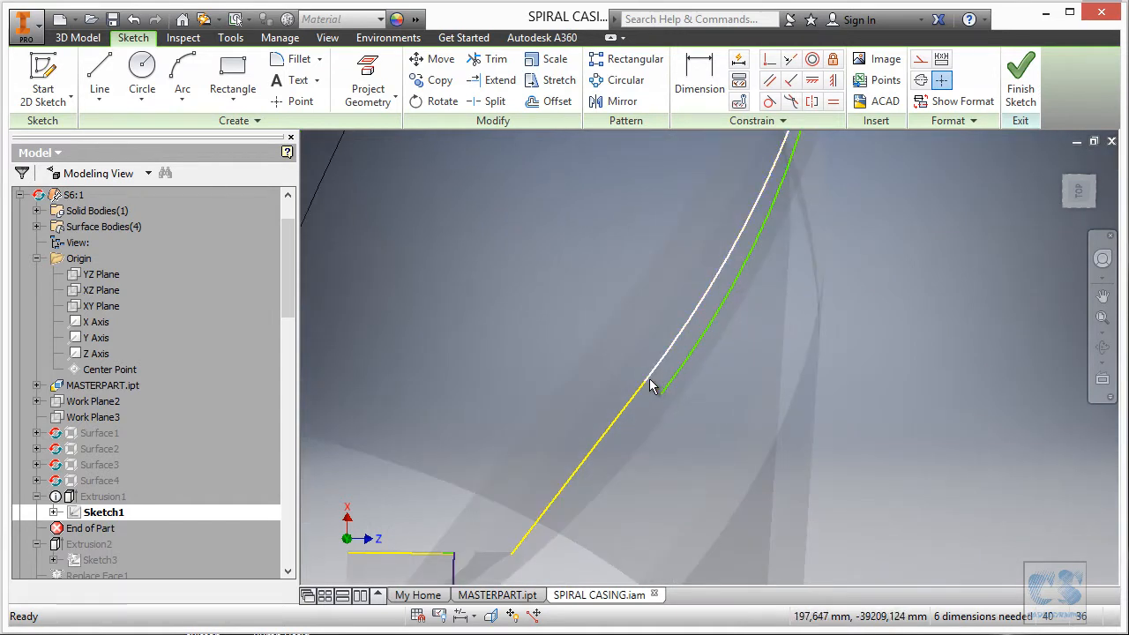
left_click(769, 59)
left_click(663, 393)
left_click(646, 380)
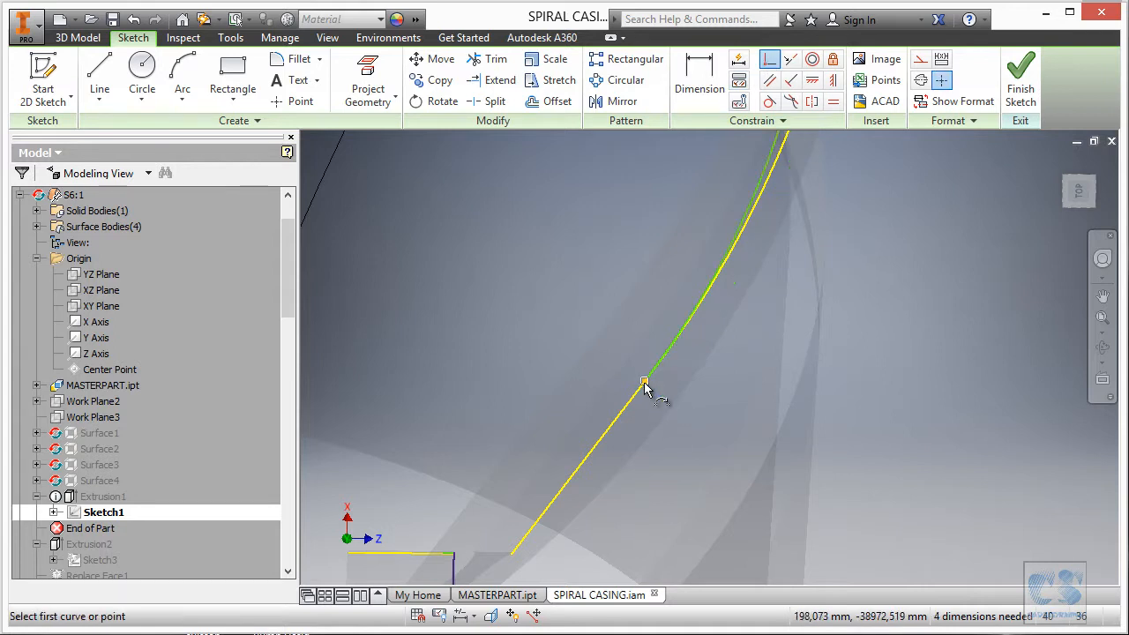
scroll(737, 443, "down", 6)
key("Escape")
scroll(528, 392, "up", 2)
Attach the arc's endpoint to the vertical line and the short line's endpoint onto the yellow arc.
left_click(767, 62)
left_click(634, 198)
left_click(703, 362)
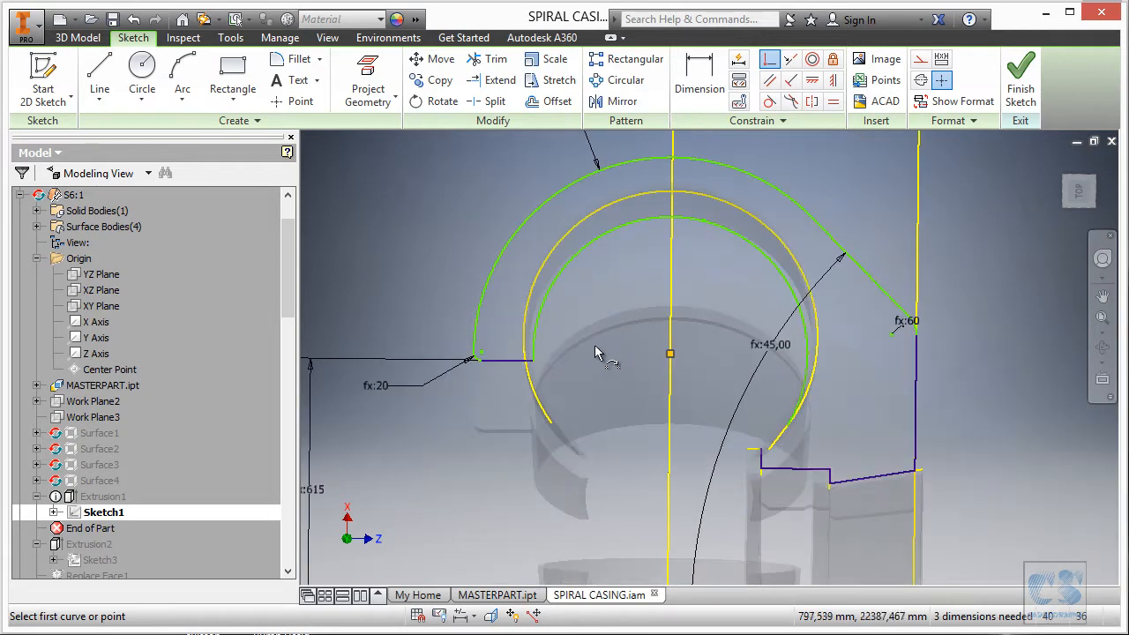
scroll(529, 348, "down", 3)
left_click(537, 380)
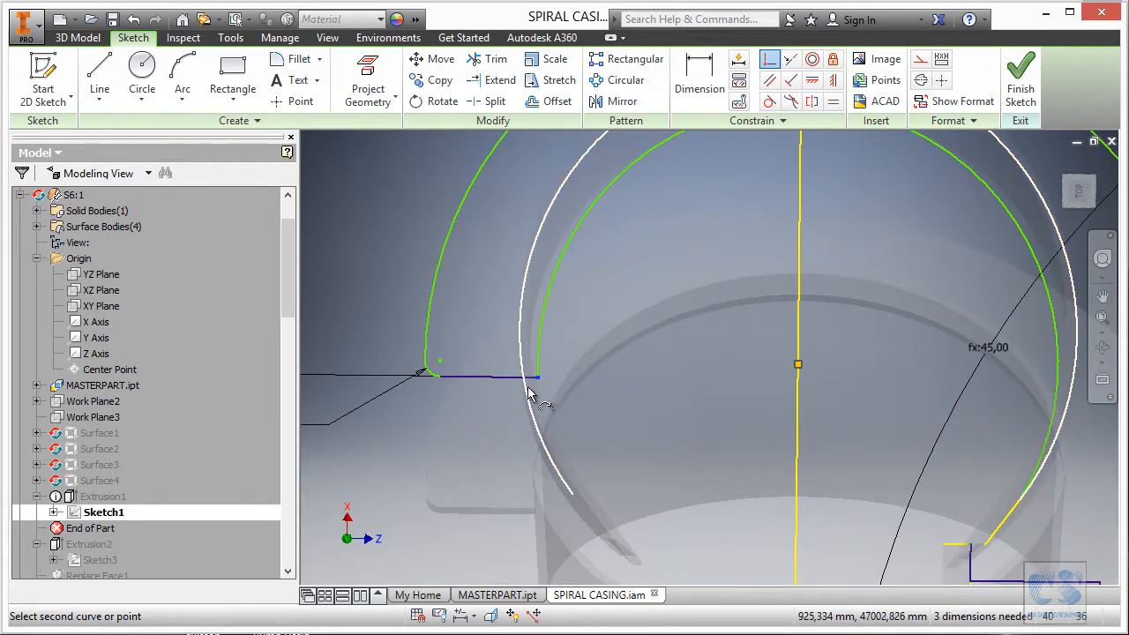
left_click(526, 391)
scroll(617, 393, "up", 2)
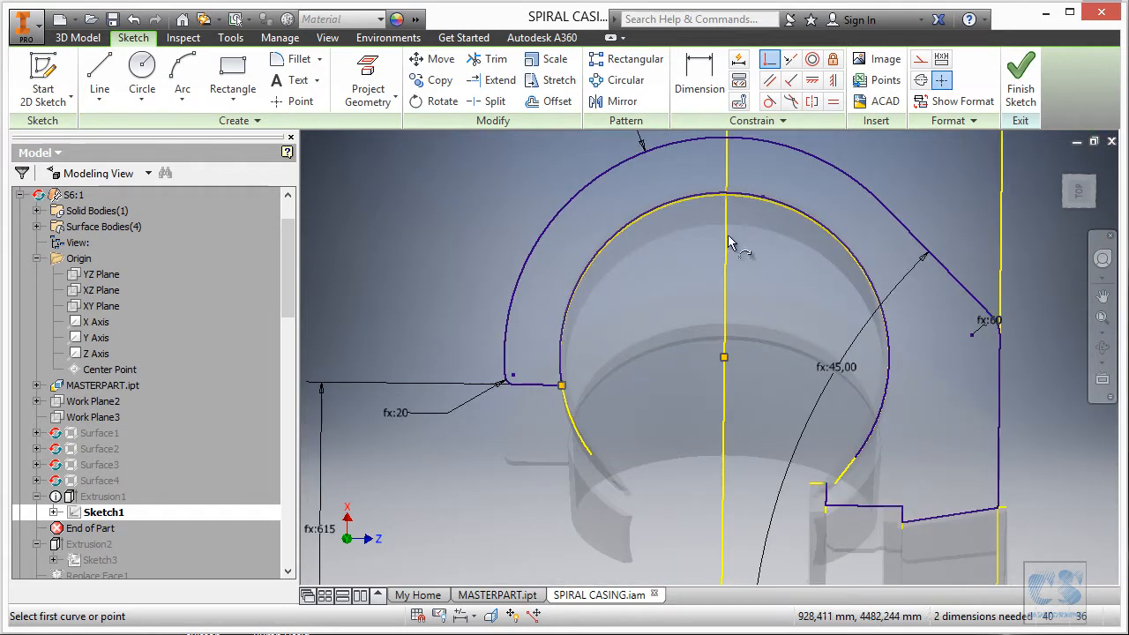
scroll(818, 186, "down", 4)
scroll(714, 214, "up", 1)
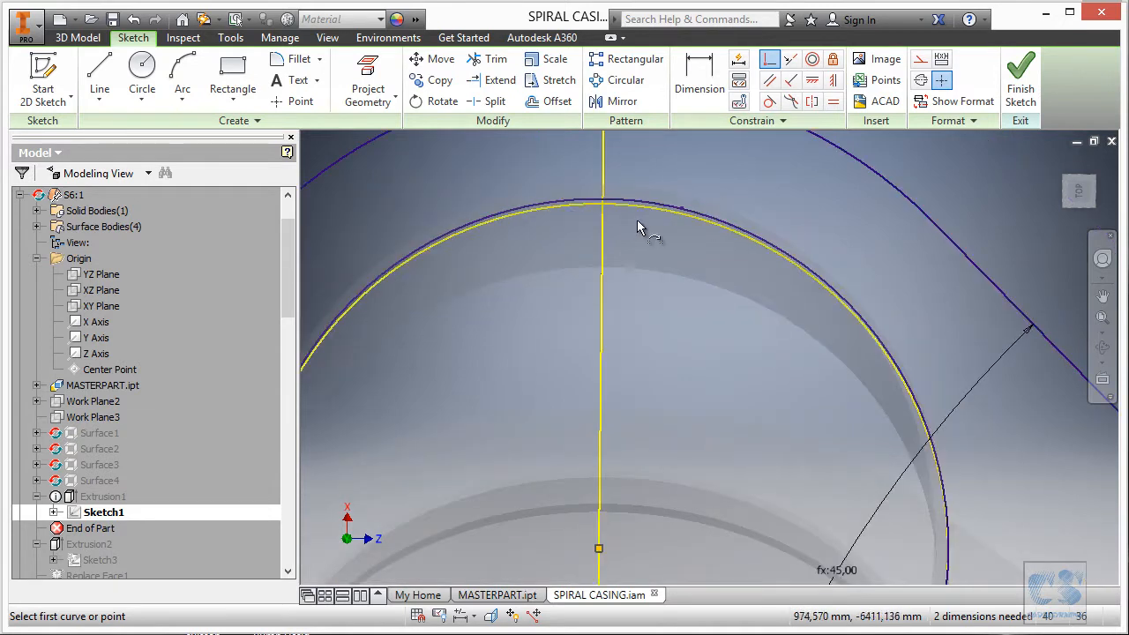
scroll(625, 220, "up", 1)
scroll(625, 220, "up", 1)
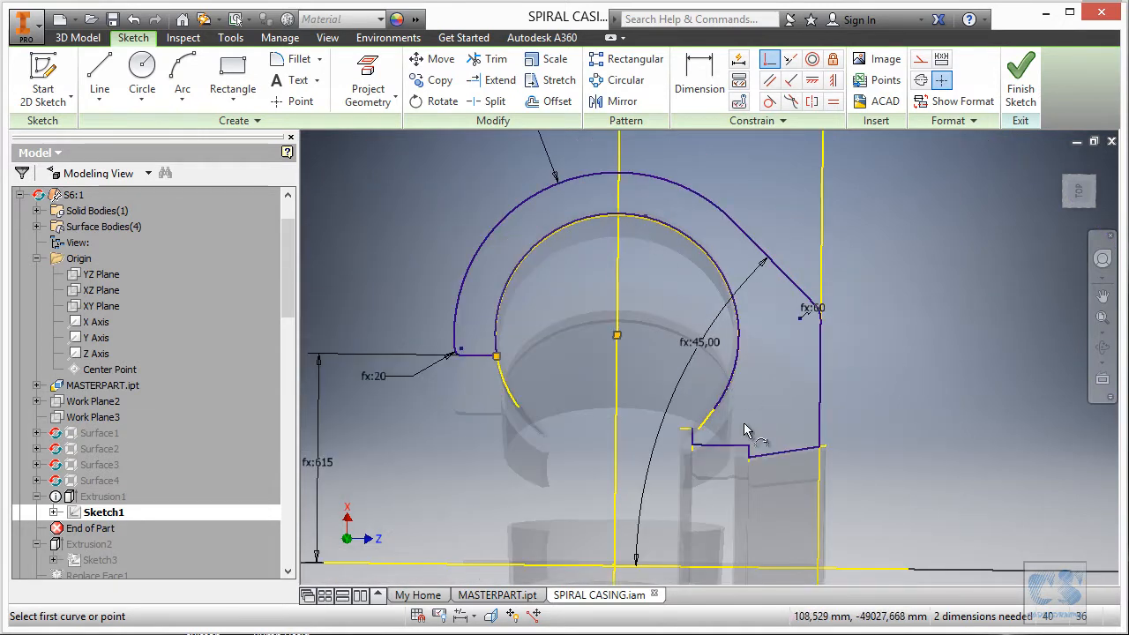
scroll(708, 422, "down", 4)
scroll(736, 264, "up", 2)
scroll(675, 362, "down", 2)
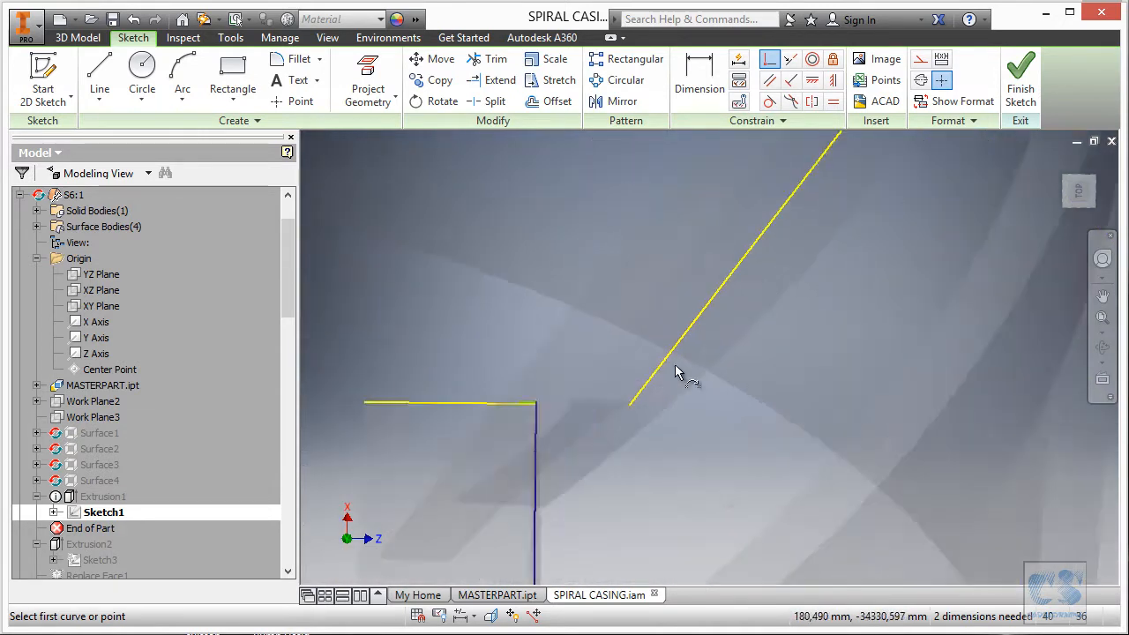
scroll(677, 362, "up", 2)
Draw a short line out from the profile corner where the angled edge should meet.
key("Escape")
scroll(607, 398, "down", 2)
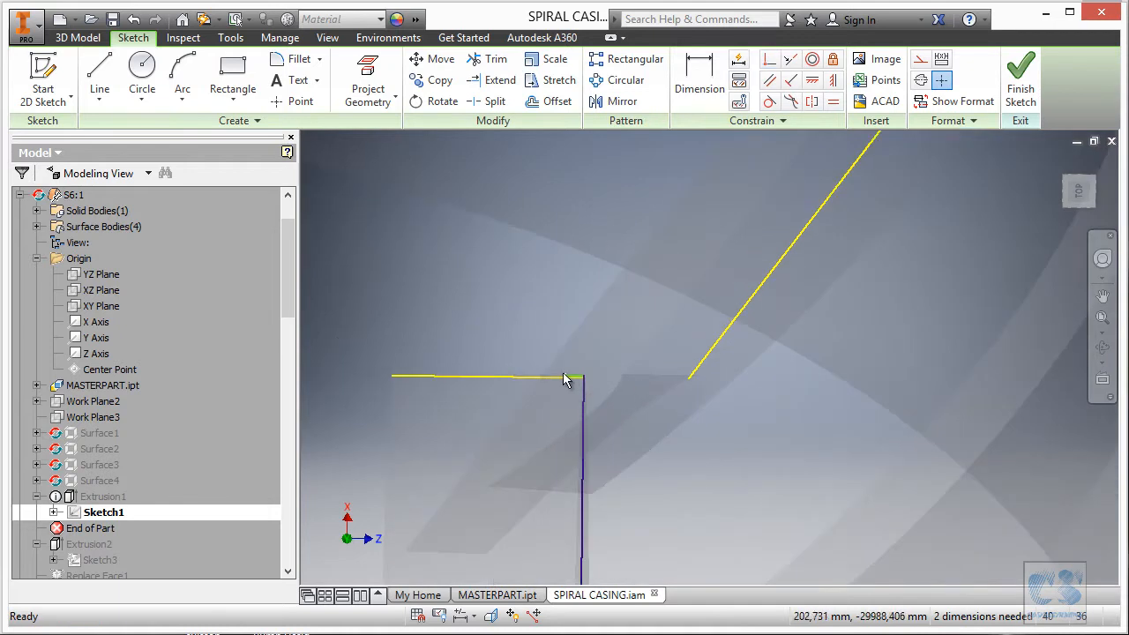
mouse_move(573, 380)
left_mouse_down()
mouse_move(676, 384)
mouse_move(741, 408)
left_mouse_up()
scroll(618, 427, "up", 3)
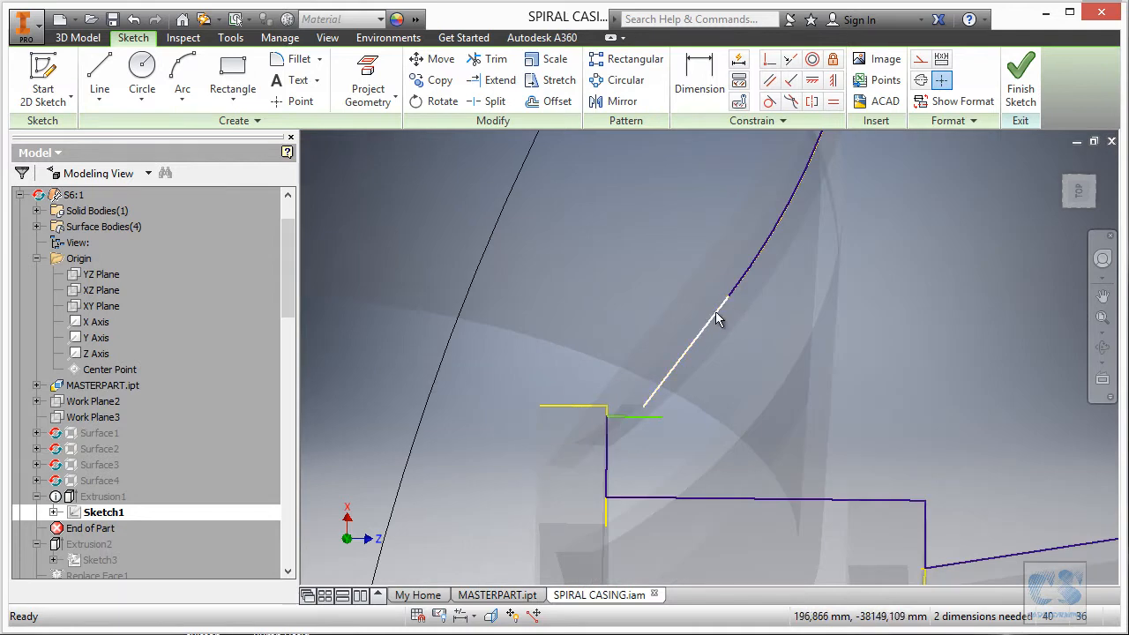
Reposition the new short line, swinging it up toward the angled edge.
left_click(634, 417)
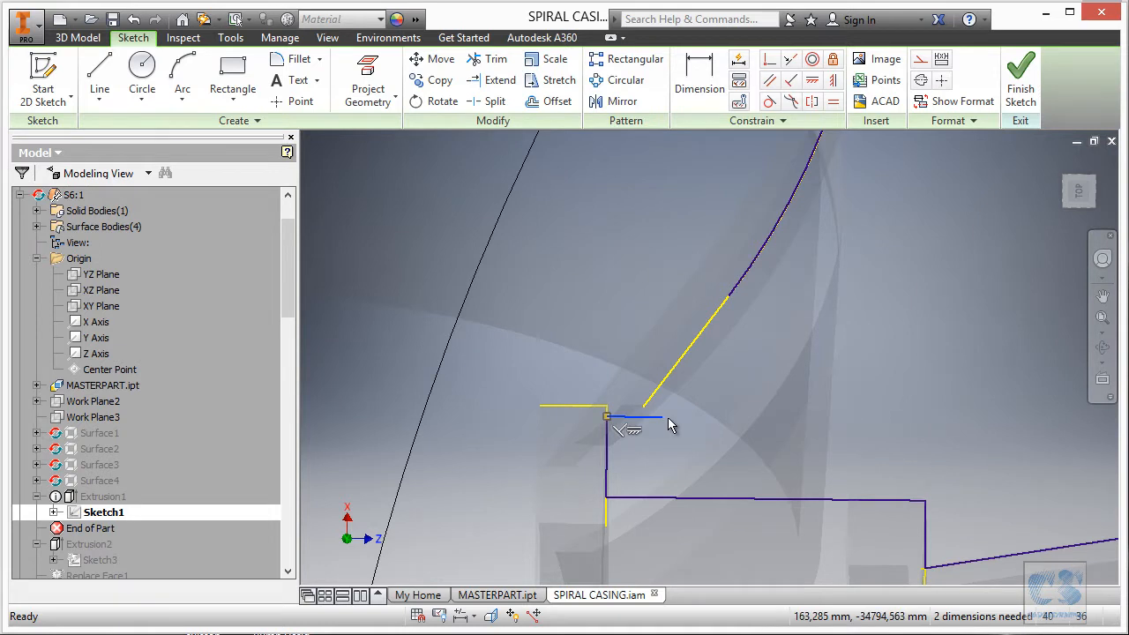
mouse_move(670, 425)
left_mouse_down()
mouse_move(647, 433)
mouse_move(649, 445)
left_mouse_up()
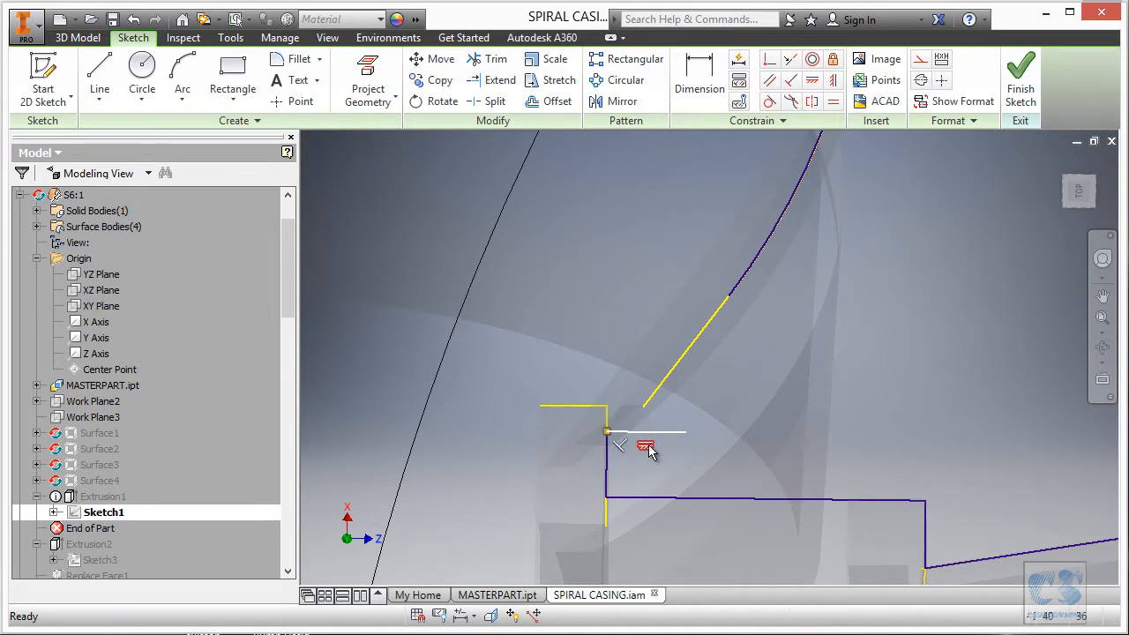
mouse_move(682, 433)
left_mouse_down()
mouse_move(696, 396)
mouse_move(680, 435)
mouse_move(642, 462)
left_mouse_up()
mouse_move(731, 446)
left_mouse_down()
mouse_move(746, 423)
mouse_move(739, 361)
left_mouse_up()
Make the short line's free end coincident with the angled edge's endpoint.
left_click(769, 59)
left_click(740, 361)
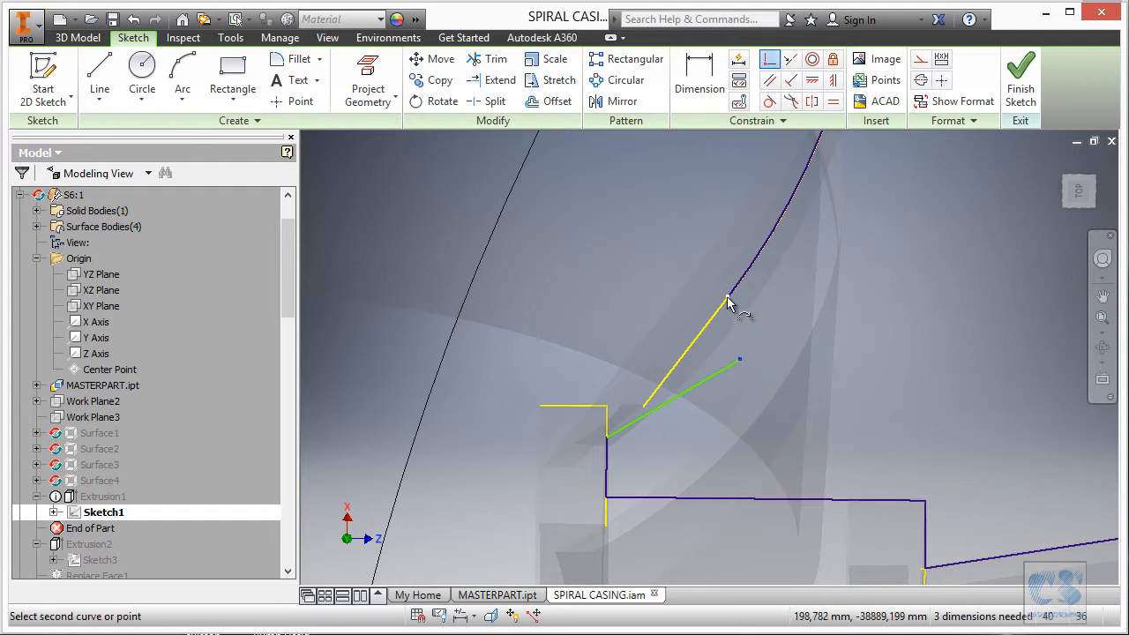
left_click(729, 300)
key("Escape")
scroll(684, 372, "up", 3)
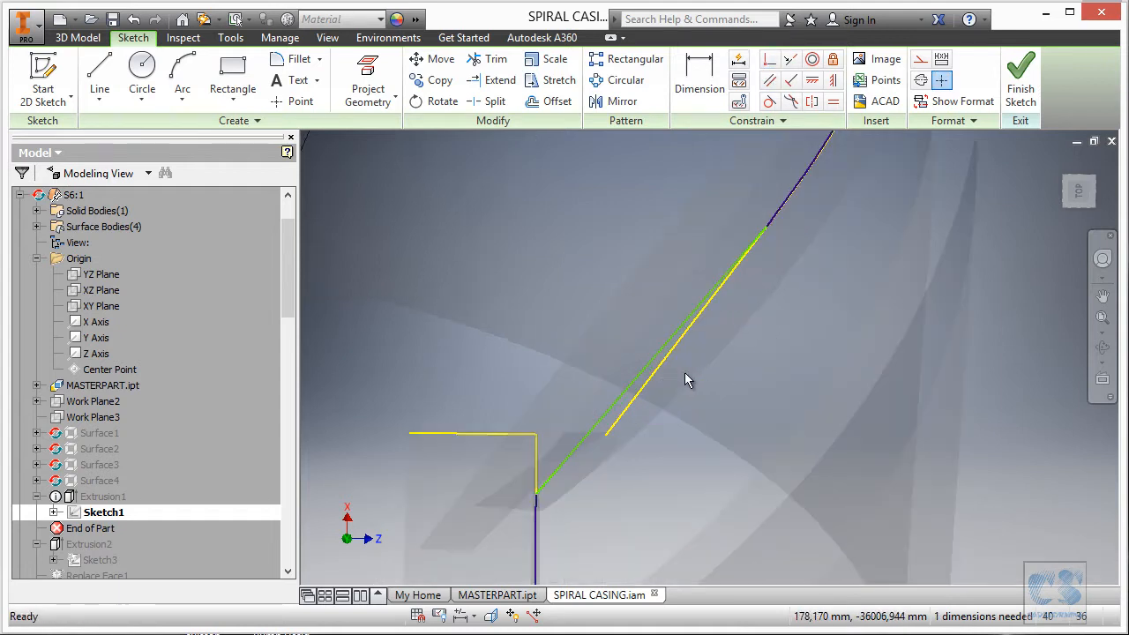
Make the short line collinear with the yellow edge, then orbit the sketch so the profile flips over.
left_click(790, 60)
left_click(660, 362)
left_click(659, 371)
scroll(705, 371, "down", 5)
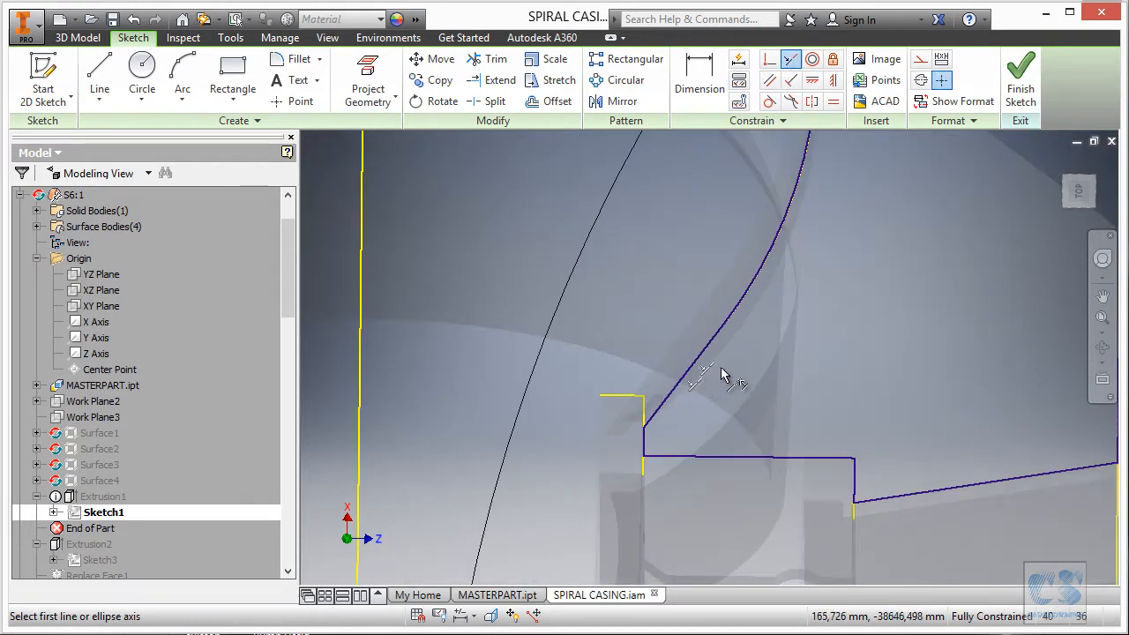
scroll(720, 394, "down", 2)
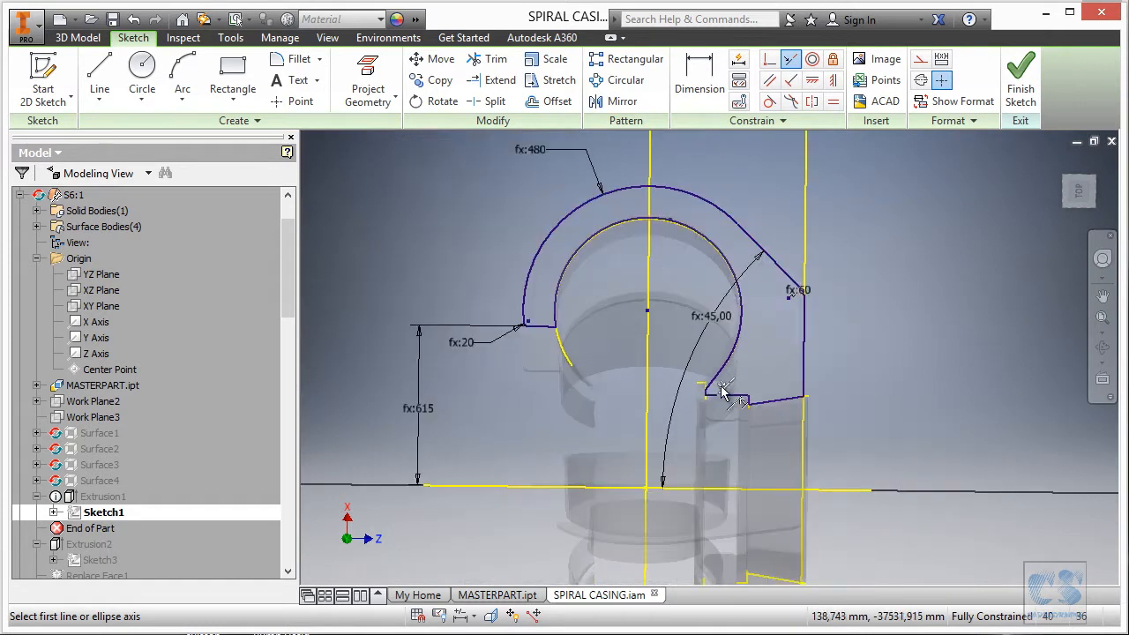
scroll(680, 167, "up", 3)
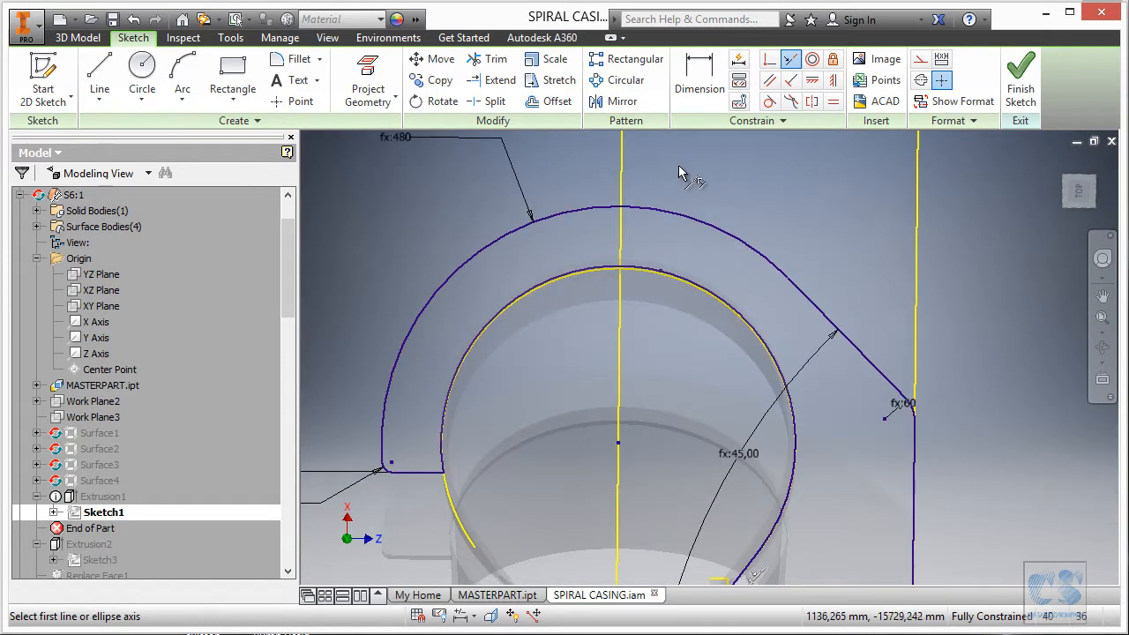
mouse_move(675, 181)
middle_mouse_down("shift")
mouse_move(668, 199)
mouse_move(690, 234)
mouse_move(666, 270)
mouse_move(867, 312)
mouse_move(944, 231)
mouse_move(887, 239)
middle_mouse_up("shift")
scroll(666, 270, "down", 3)
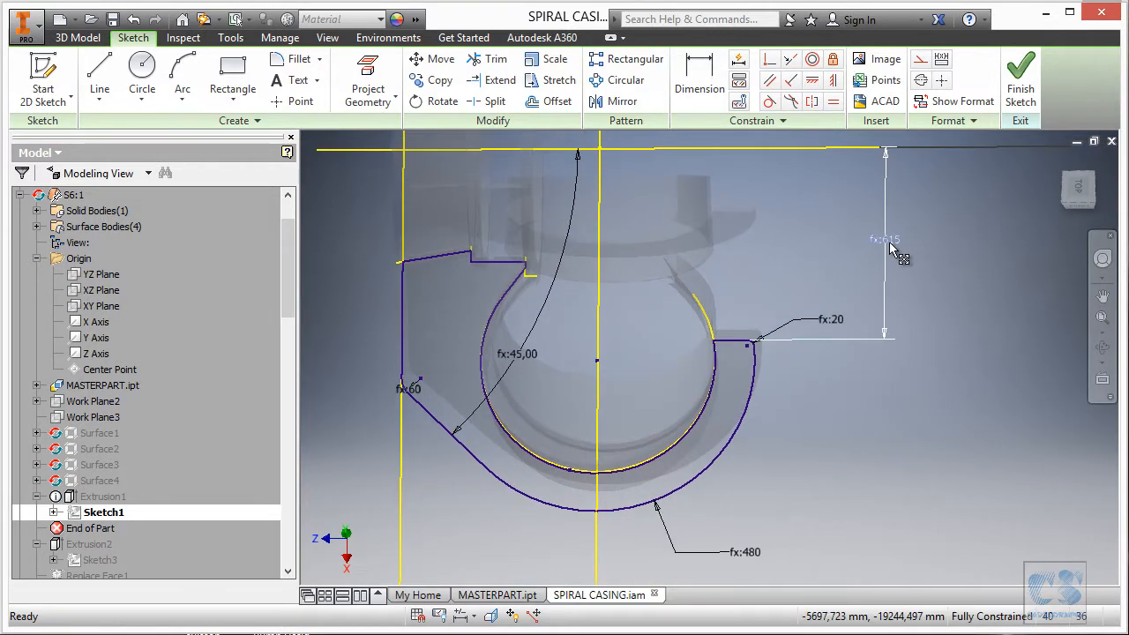
Link the 615 distance dimension to the parameter S_Corner2_dist_to_axis3.
double_click(887, 240)
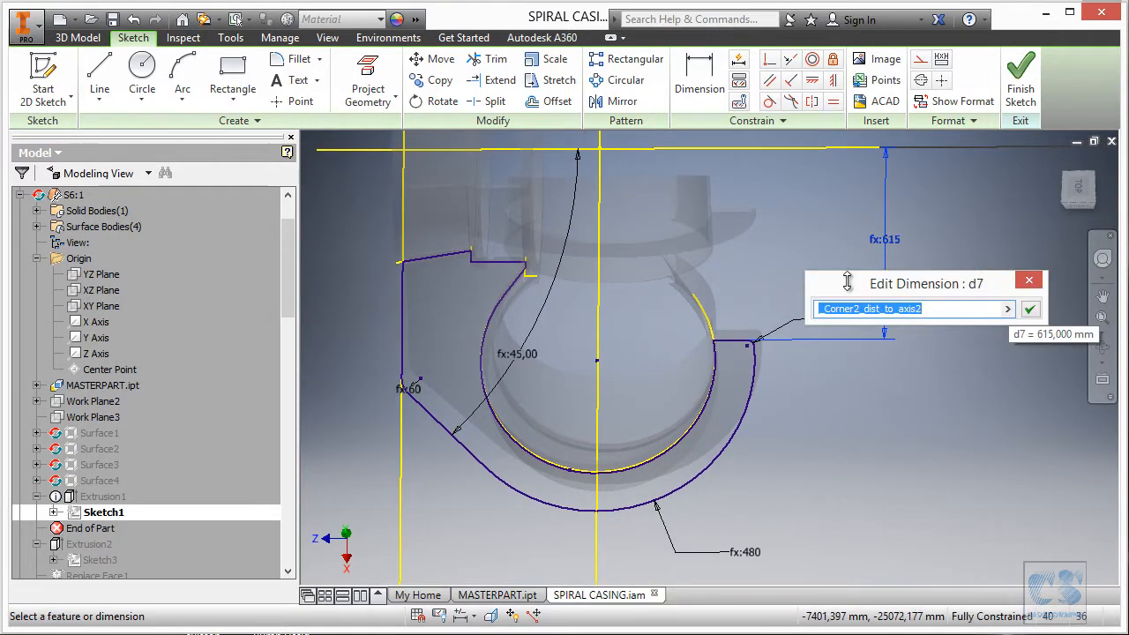
left_click_drag(905, 274, 694, 277)
left_click(796, 313)
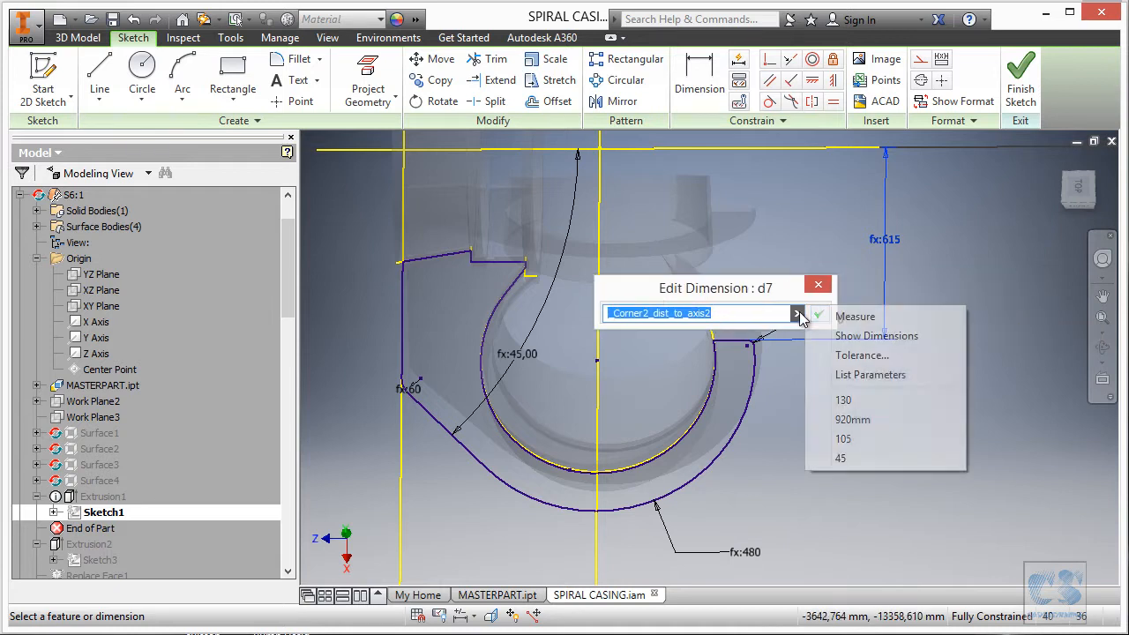
left_click(883, 374)
left_click(662, 475)
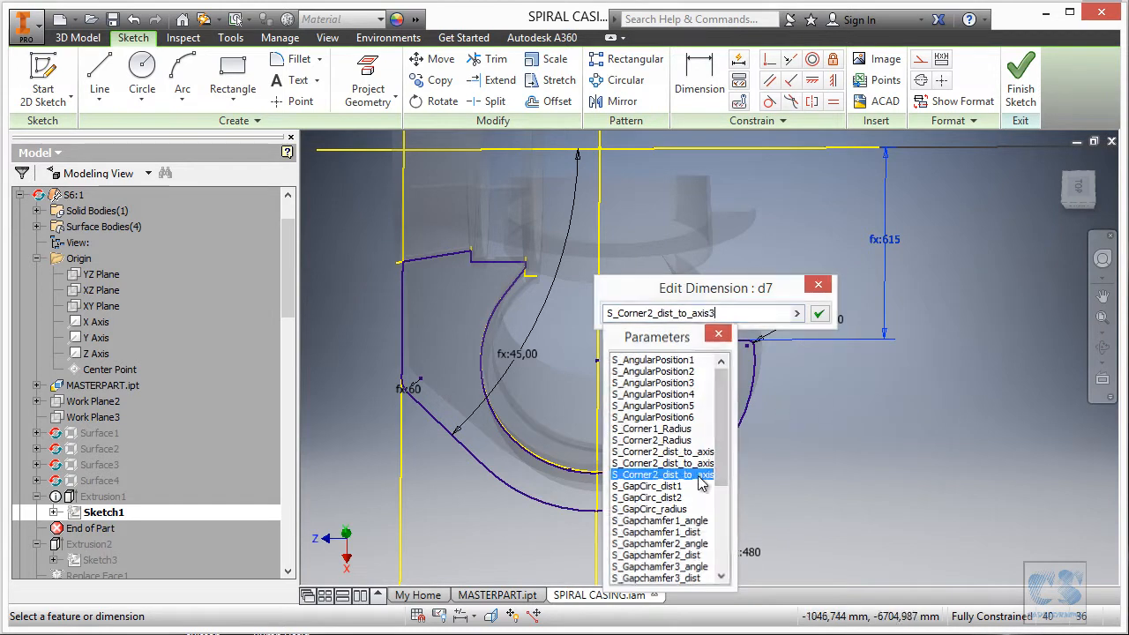
left_click(819, 313)
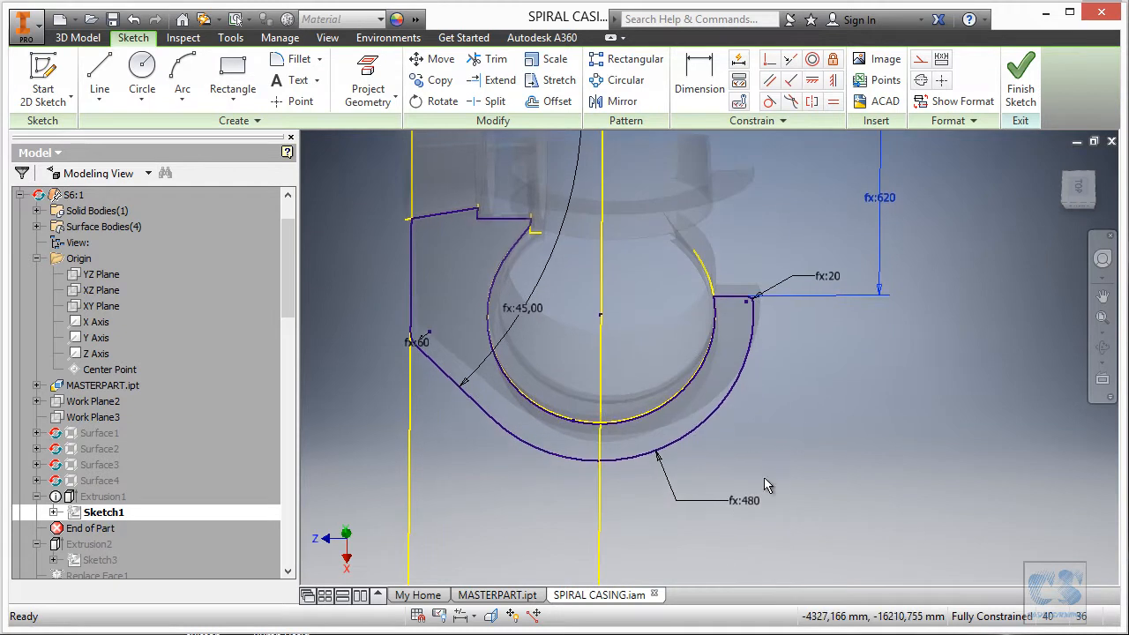
Link the 480 arc radius to S_MainArcRadius6 so it becomes 490, then view the casing layout PDF.
double_click(750, 499)
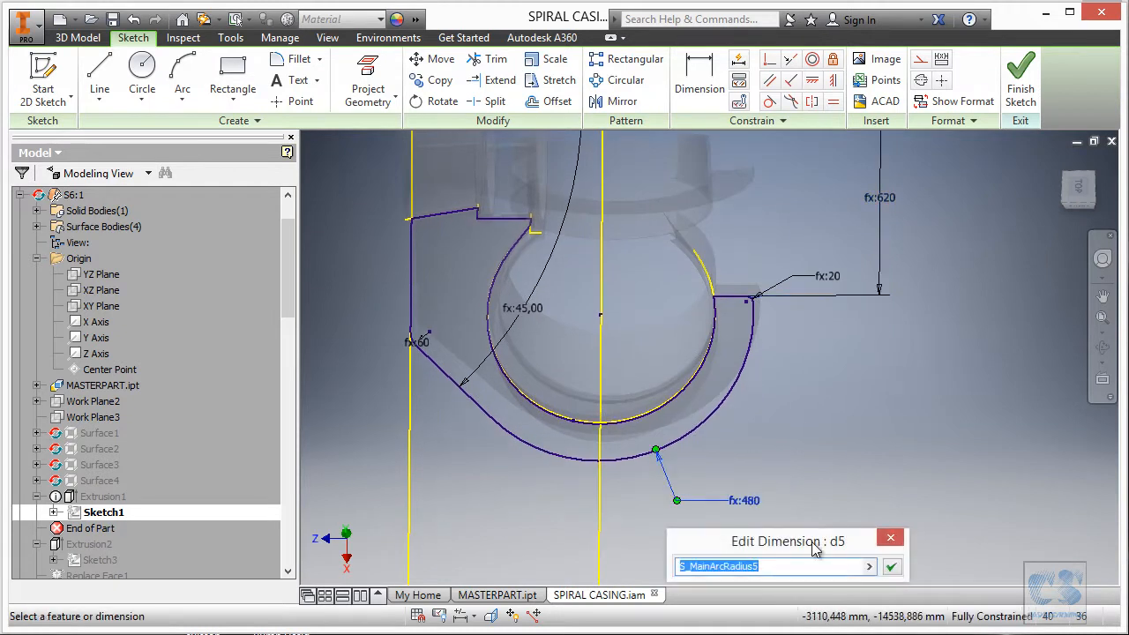
left_click_drag(814, 548, 856, 388)
left_click(907, 406)
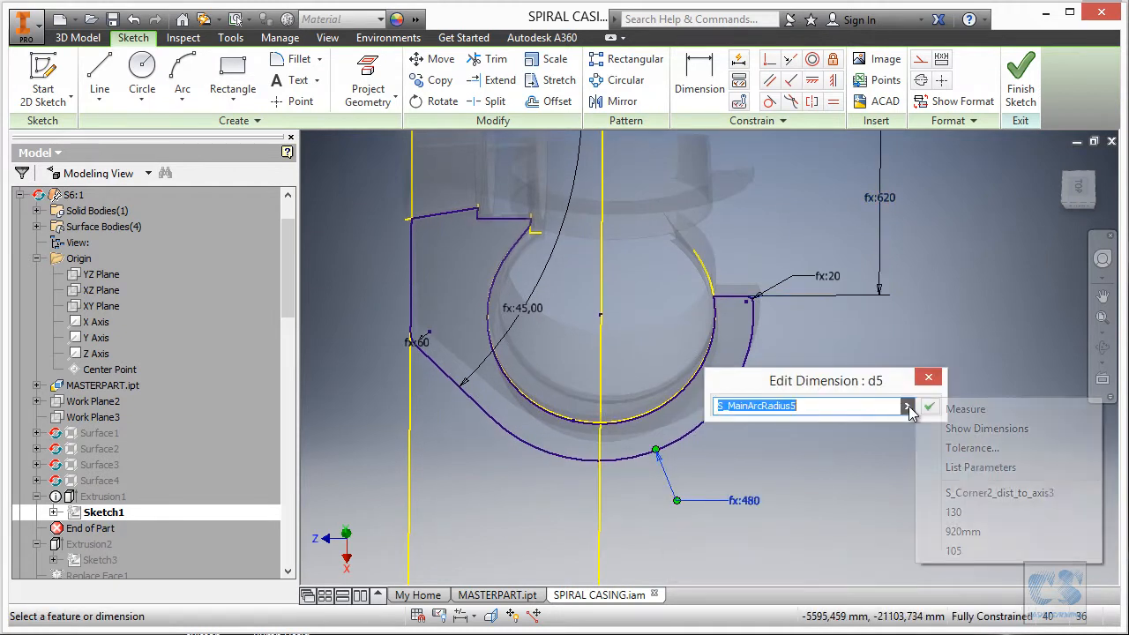
left_click(985, 468)
scroll(832, 504, "down", 2)
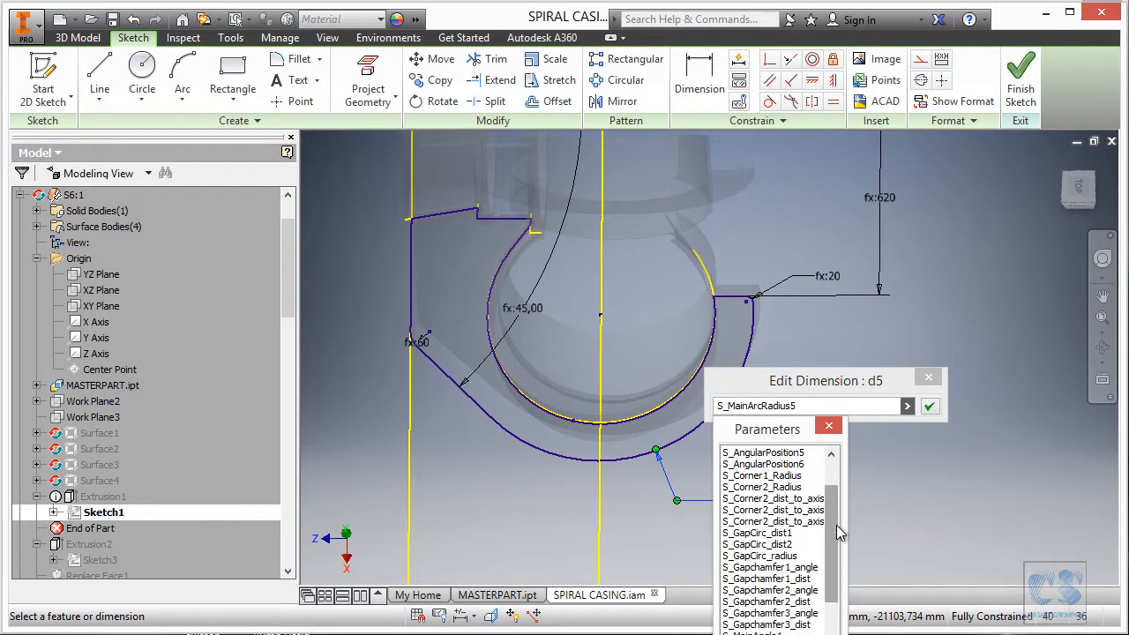
scroll(838, 538, "down", 4)
left_click_drag(793, 429, 782, 269)
left_click(764, 499)
left_click(929, 406)
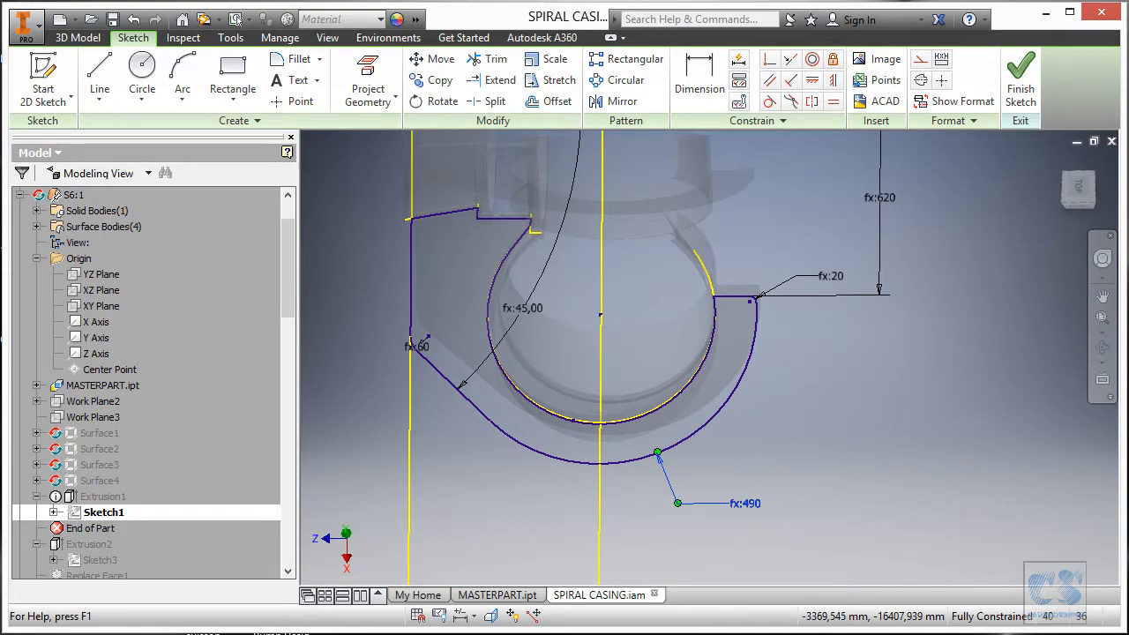
left_click(652, 520)
Back in the sketch, link the 45° angle dimension to S_MainAngle6.
scroll(669, 433, "down", 1, "ctrl")
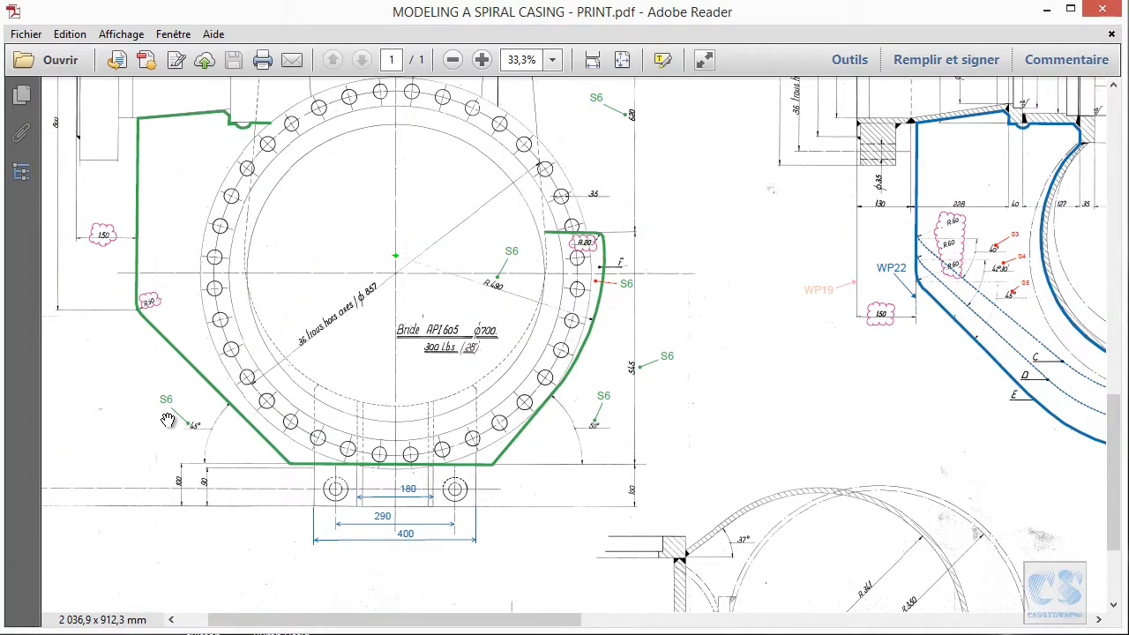
key("alt+Tab")
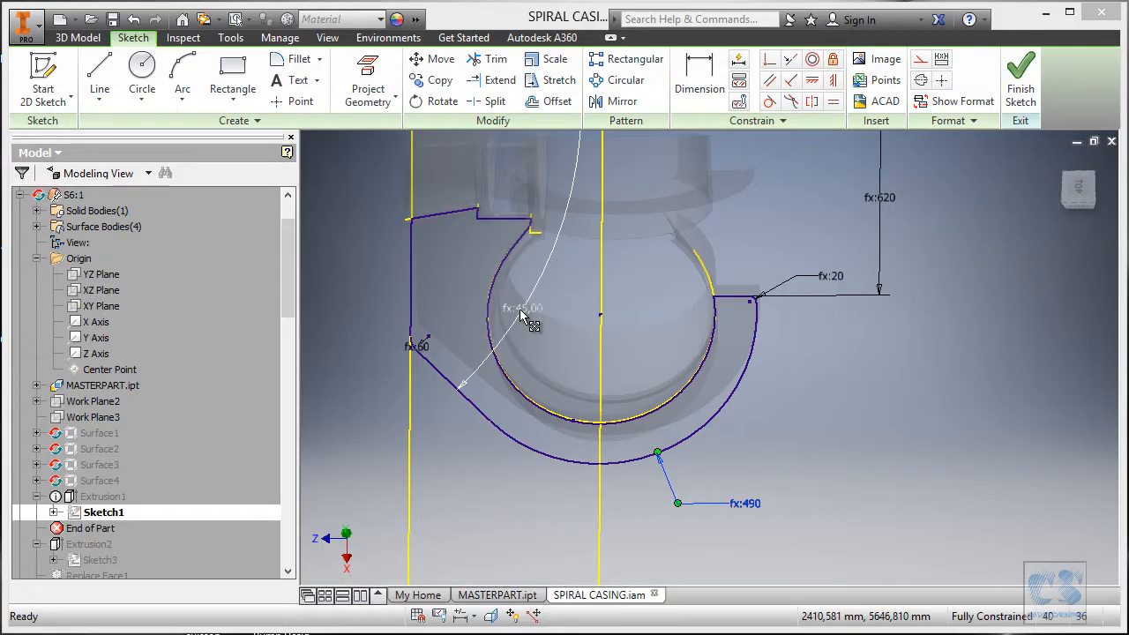
double_click(523, 311)
left_click(639, 373)
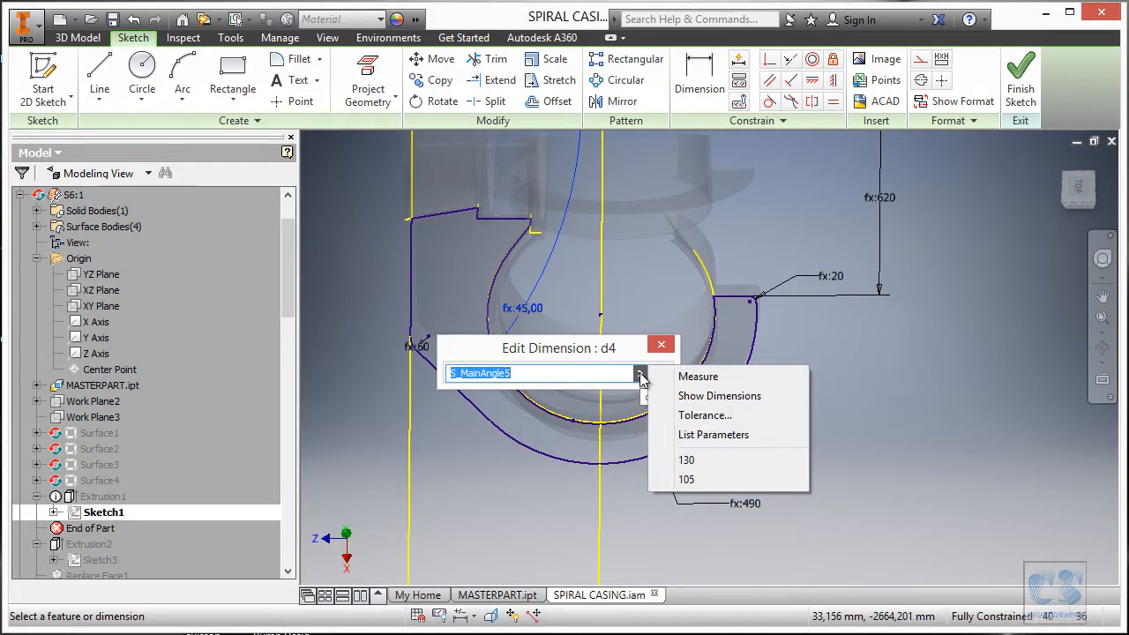
left_click(712, 435)
left_click_drag(540, 408, 762, 287)
left_click_drag(782, 397, 781, 458)
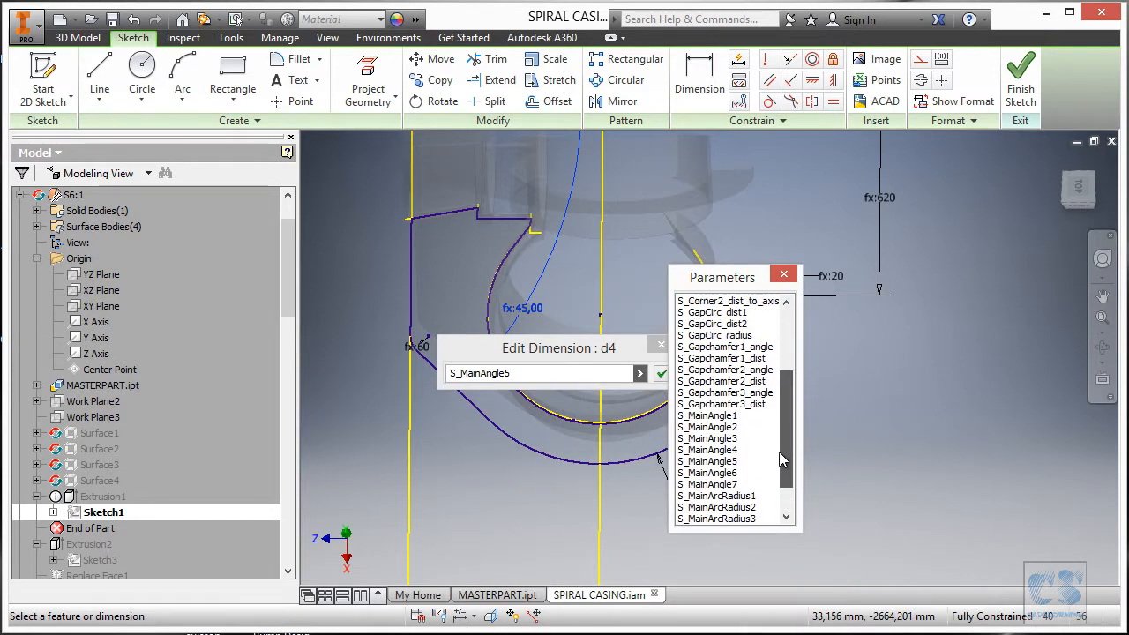
left_click(706, 472)
left_click(662, 374)
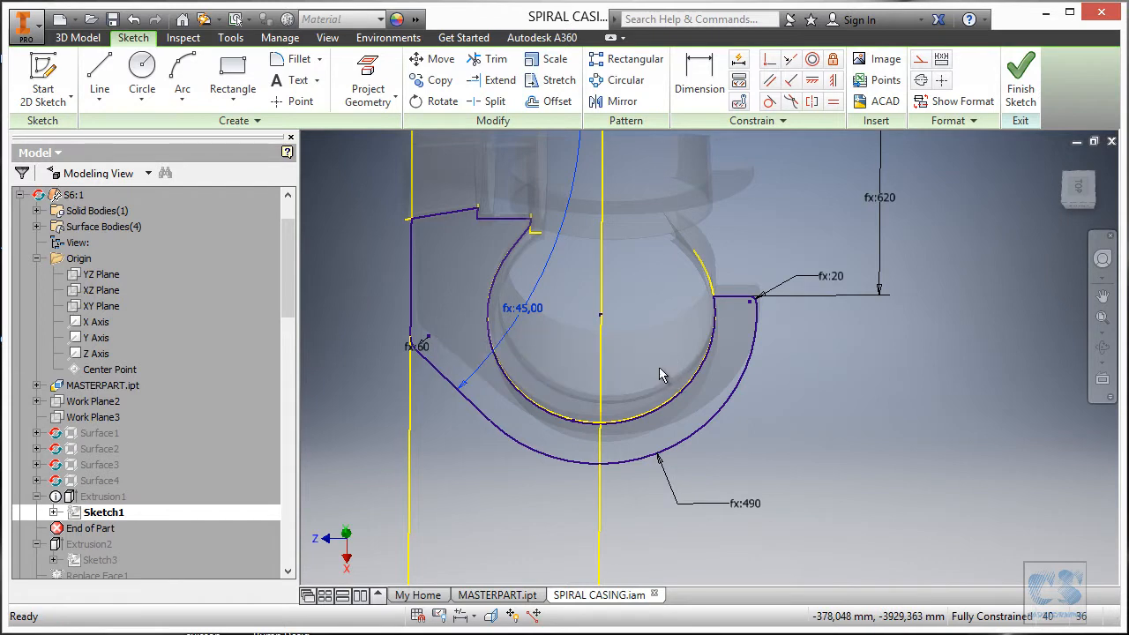
Shift the sketch view right and bring the casing reference drawing PDF back up.
scroll(747, 446, "down", 1)
middle_click_drag(747, 446, 821, 449)
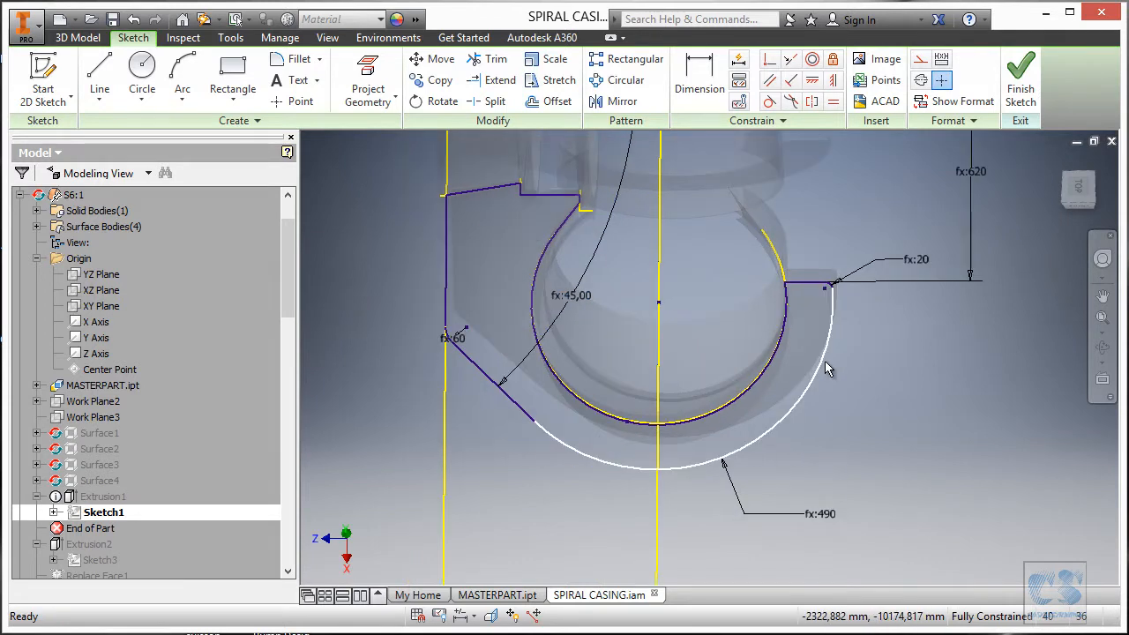
left_click(549, 633)
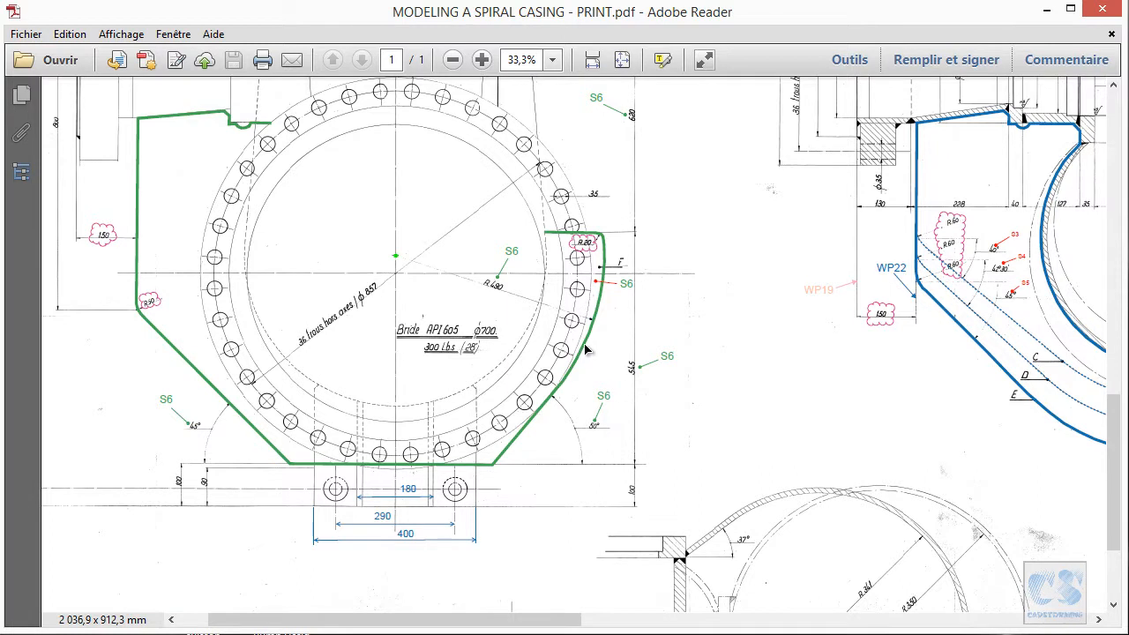
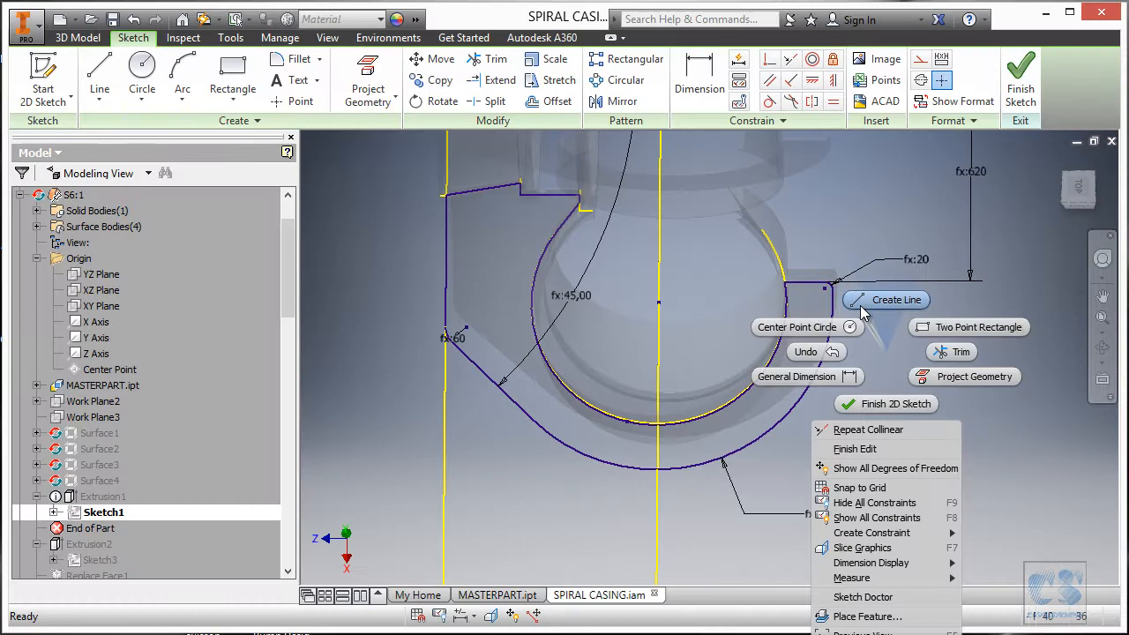
Draw a slanted line down from the outer arc and a bottom line, joining its end to the left edge.
left_click(866, 300)
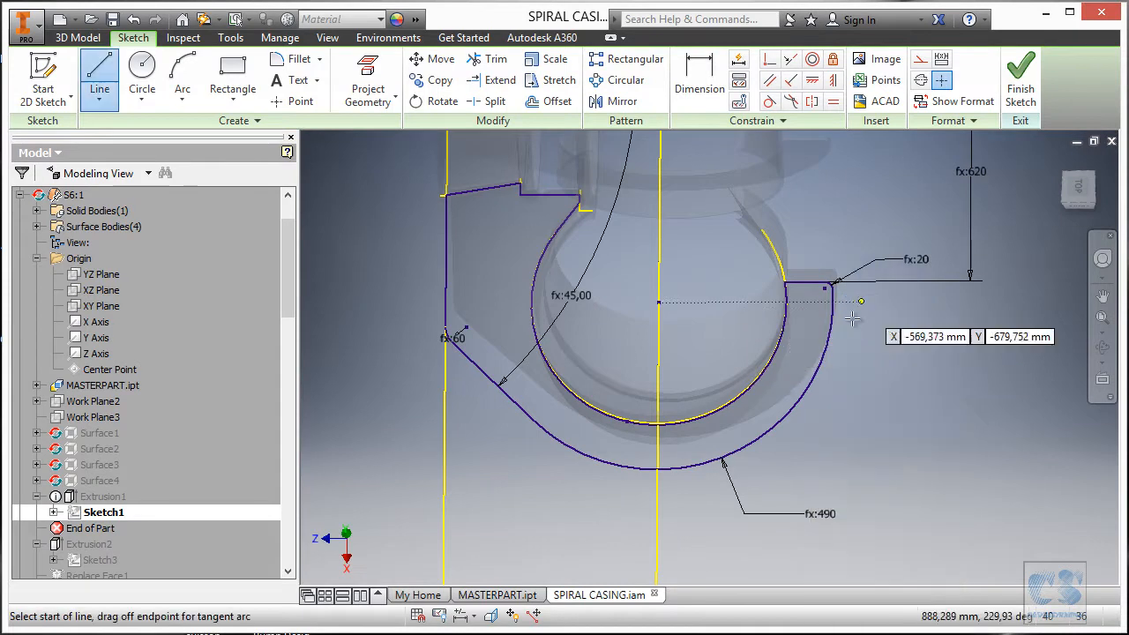
left_click(812, 375)
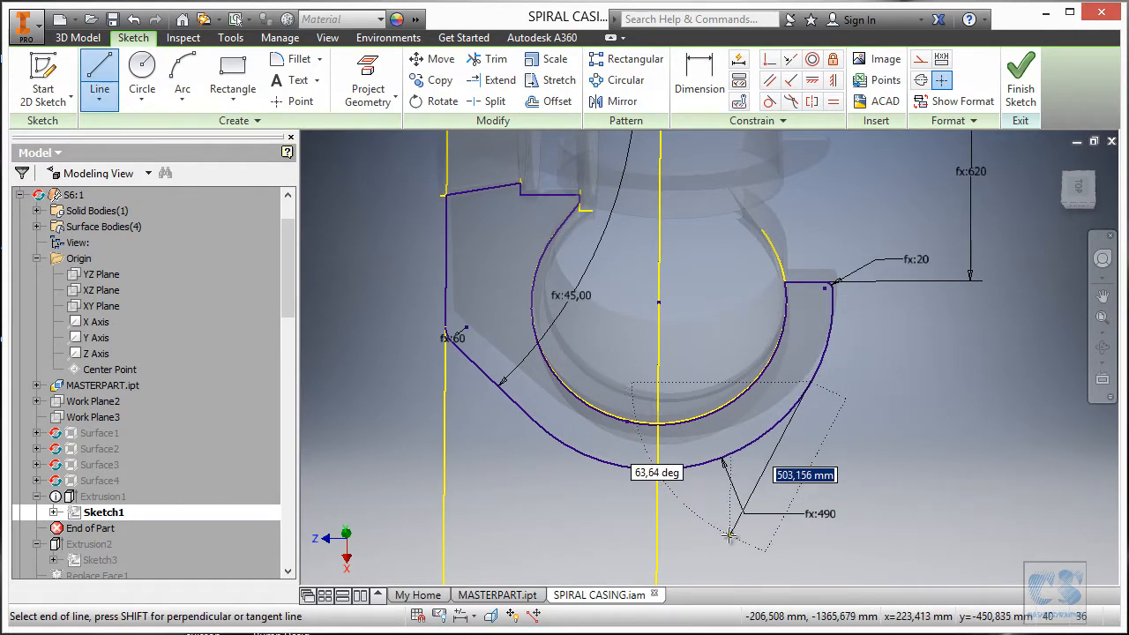
left_click(729, 528)
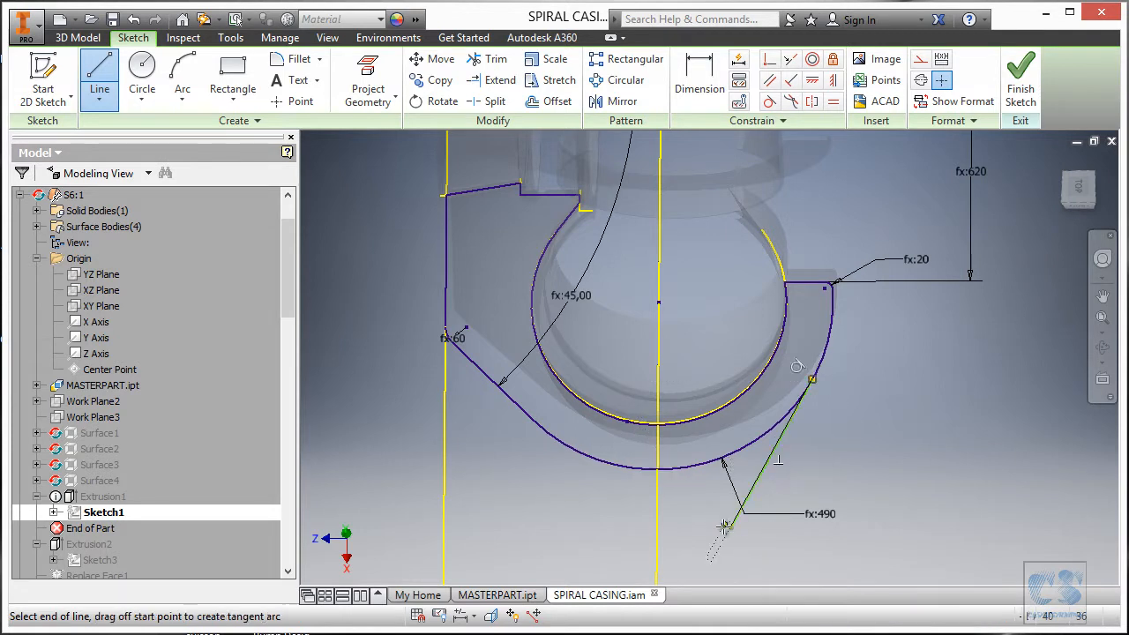
left_click(604, 530)
key("Escape")
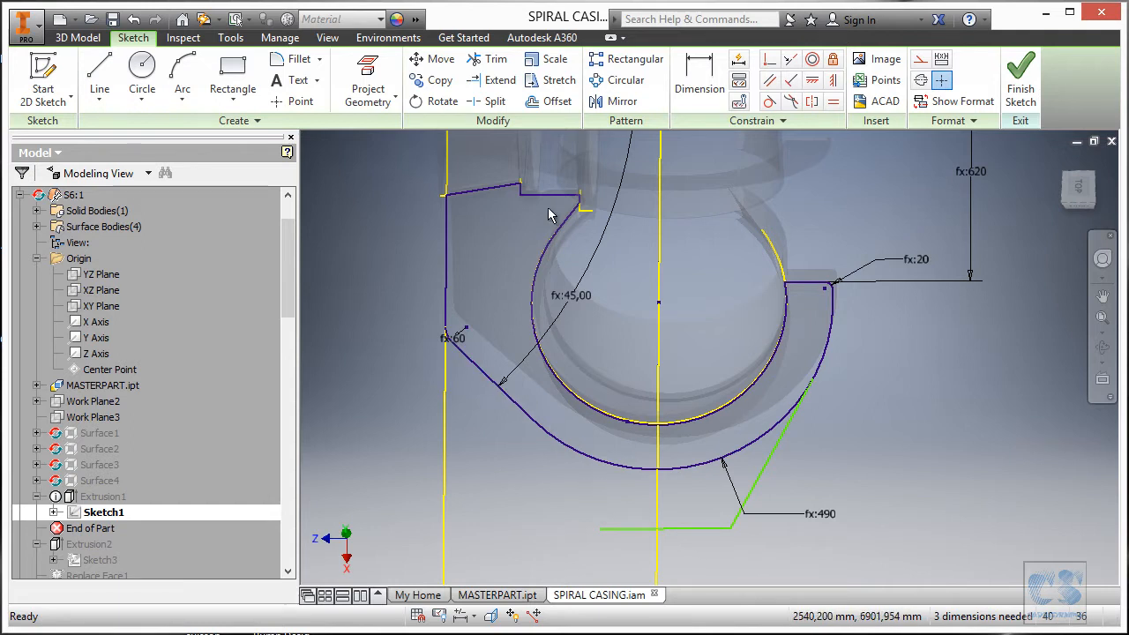
left_click(769, 60)
left_click(600, 528)
left_click(530, 419)
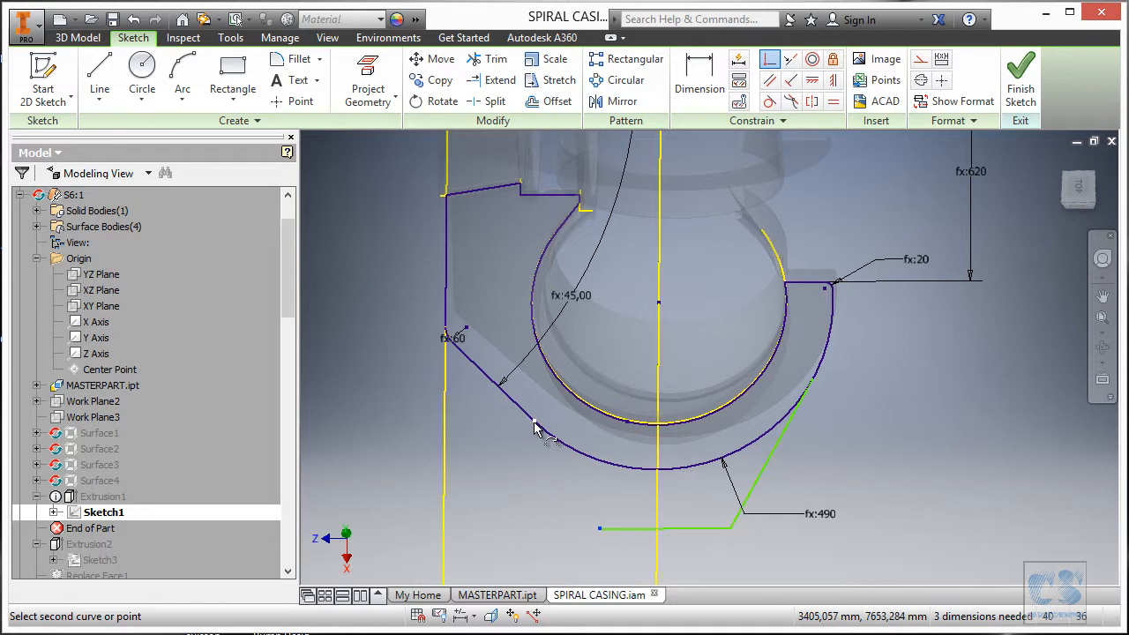
scroll(816, 413, "up", 4)
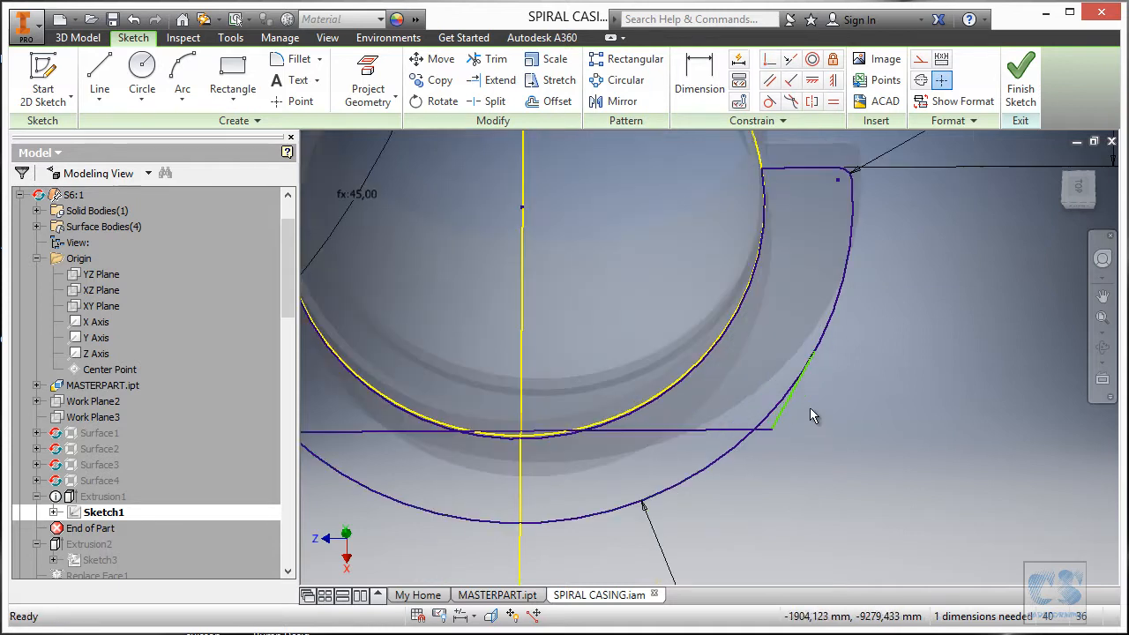
scroll(825, 407, "down", 3)
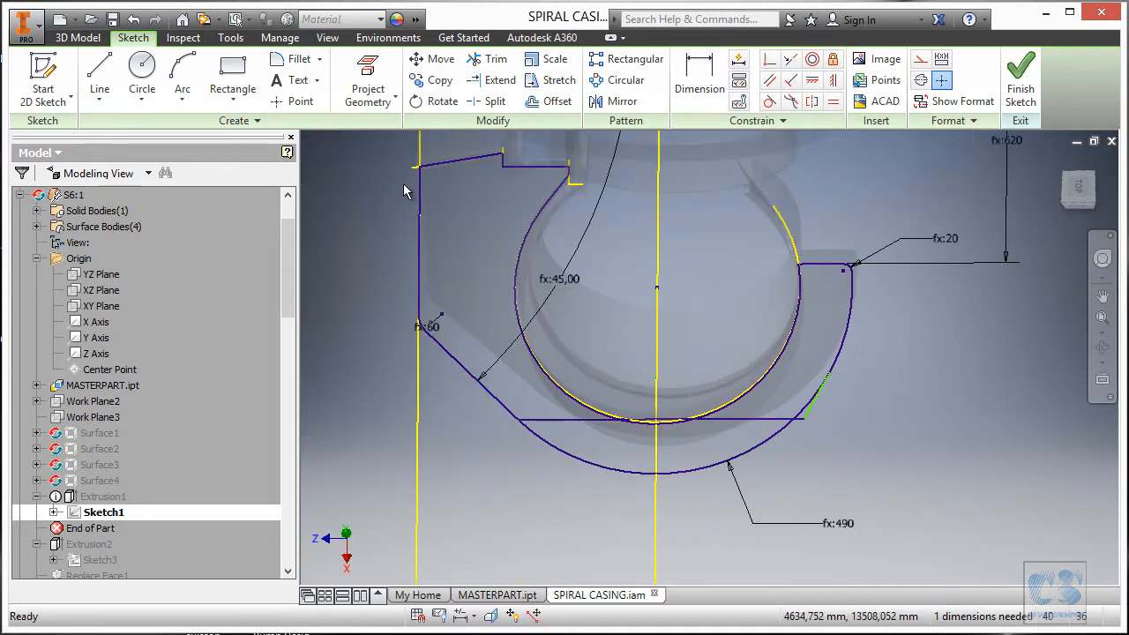
Trim away both lower arc pieces and nudge the bottom line slightly down.
left_click(490, 59)
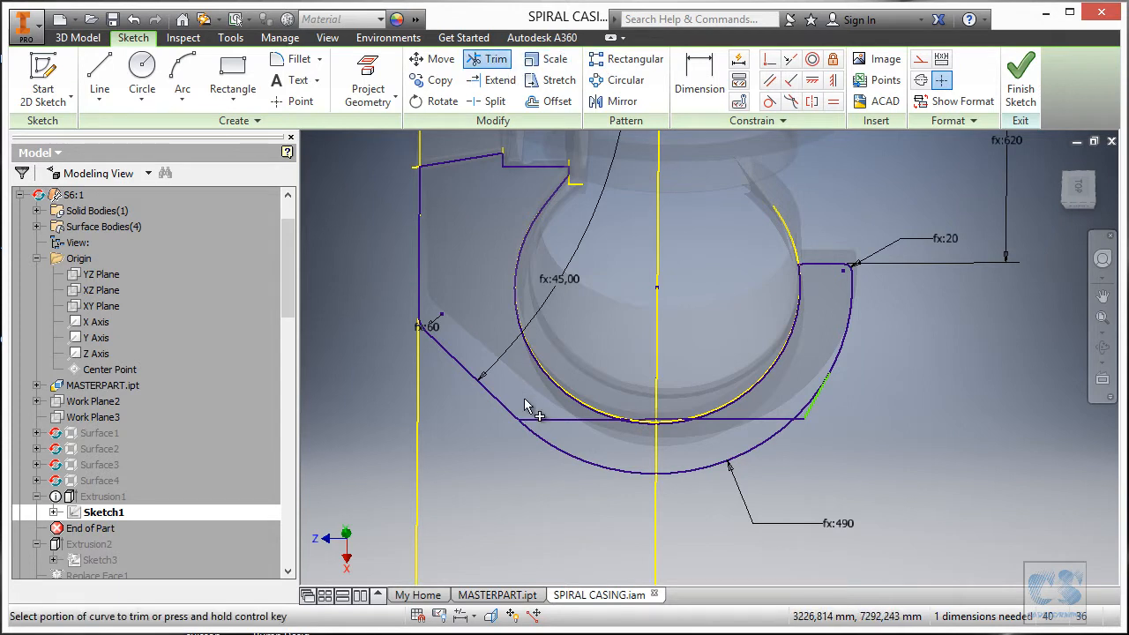
left_click(582, 463)
left_click(674, 470)
scroll(794, 430, "up", 3)
scroll(794, 429, "up", 3)
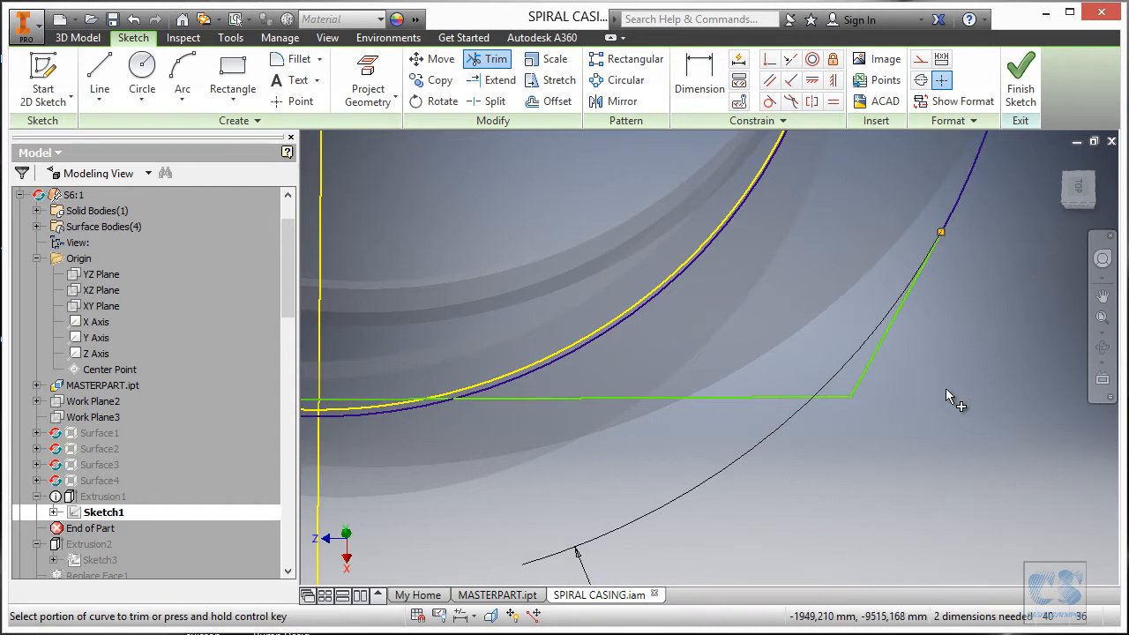
scroll(915, 391, "down", 4)
key("Escape")
mouse_move(818, 396)
left_mouse_down()
mouse_move(820, 444)
mouse_move(832, 439)
left_mouse_up()
scroll(741, 403, "down", 3)
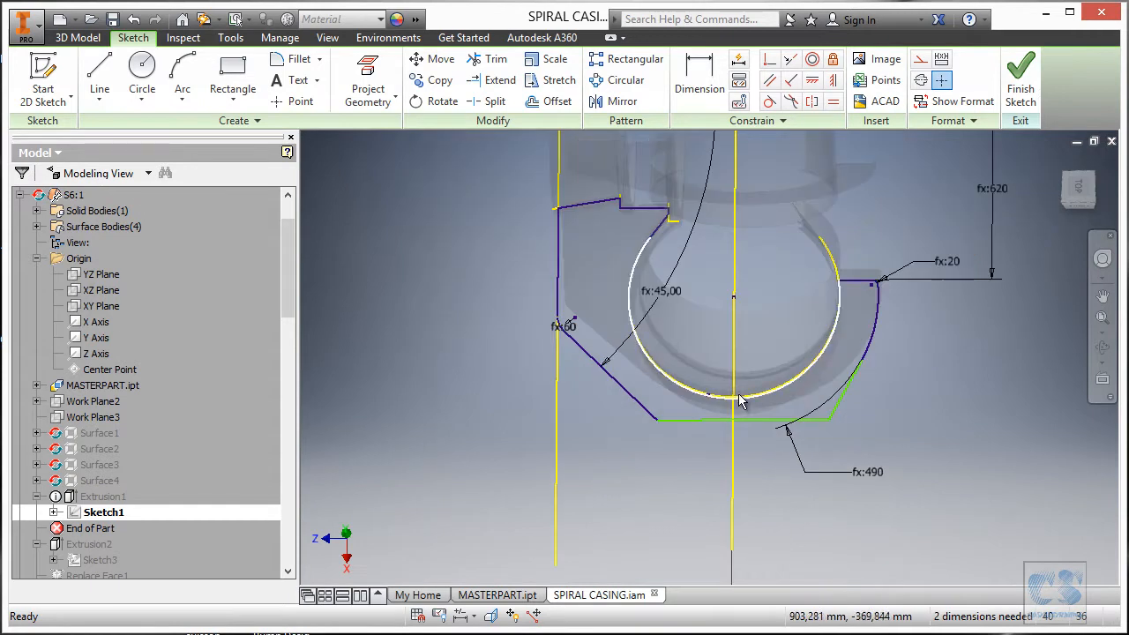
scroll(856, 388, "up", 4)
scroll(855, 388, "down", 3)
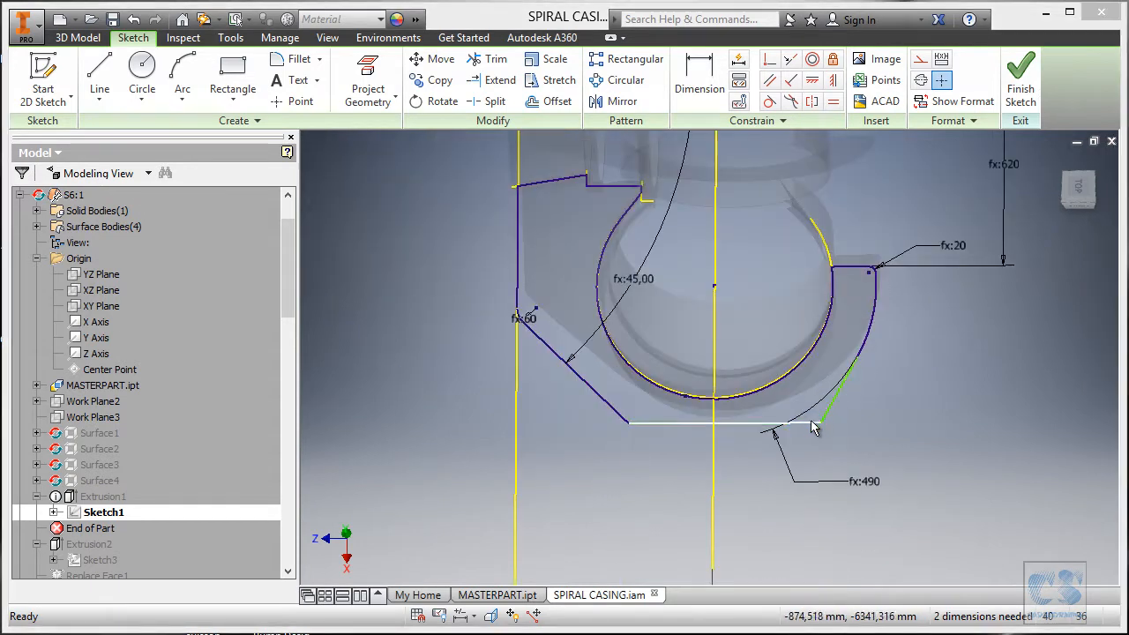
Dimension the angle between the slanted and bottom lines and link it to S_MainAngle7.
key("d")
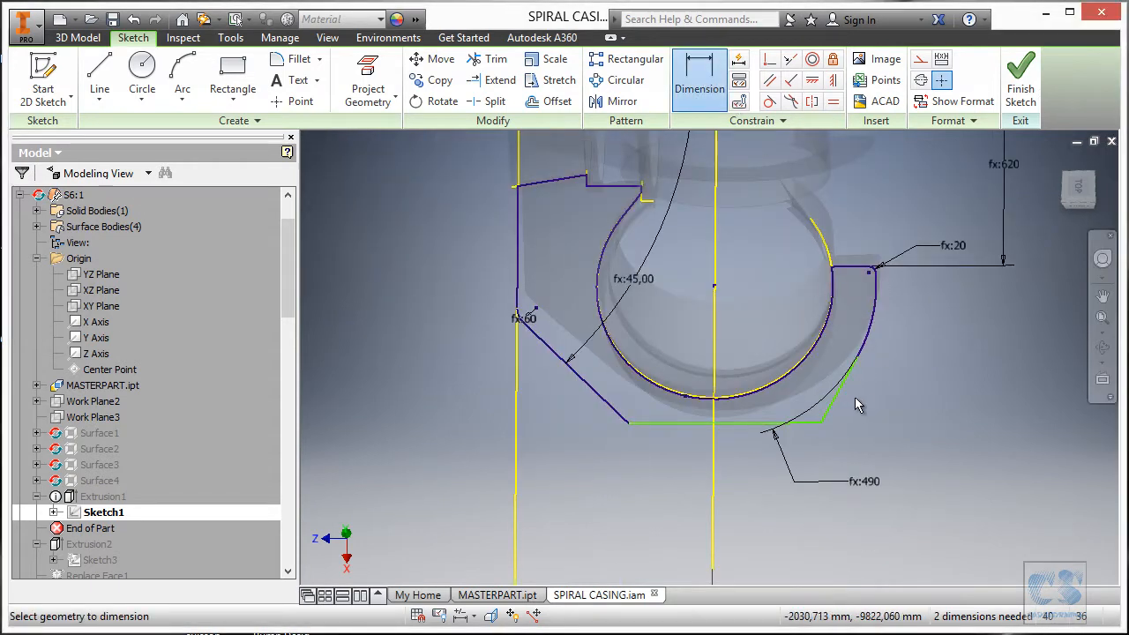
left_click(840, 401)
left_click(813, 423)
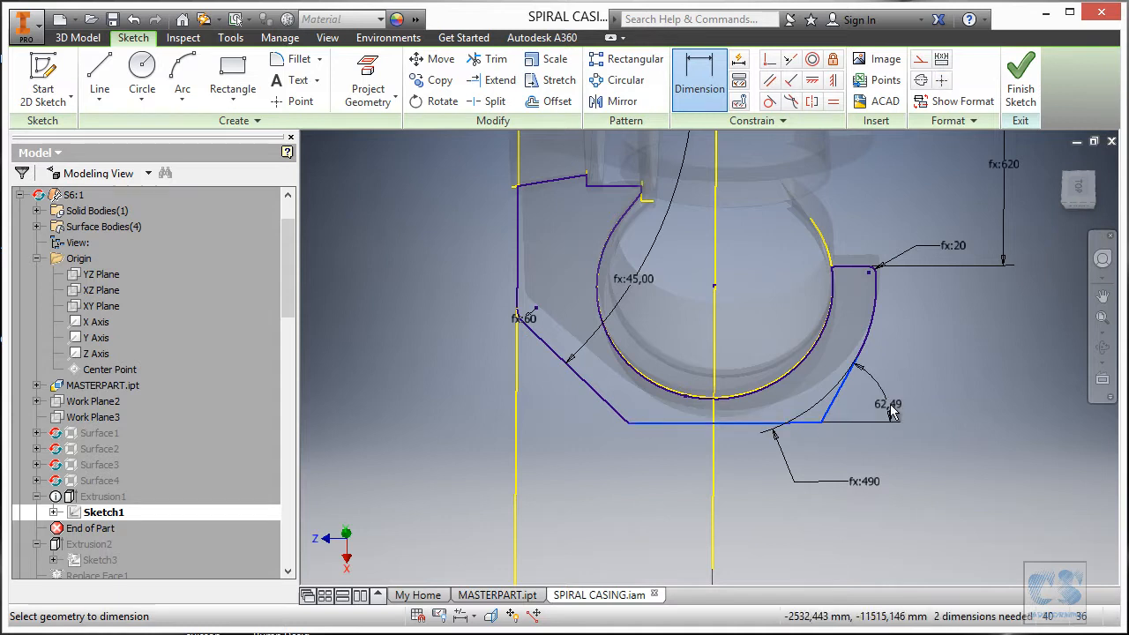
left_click(893, 399)
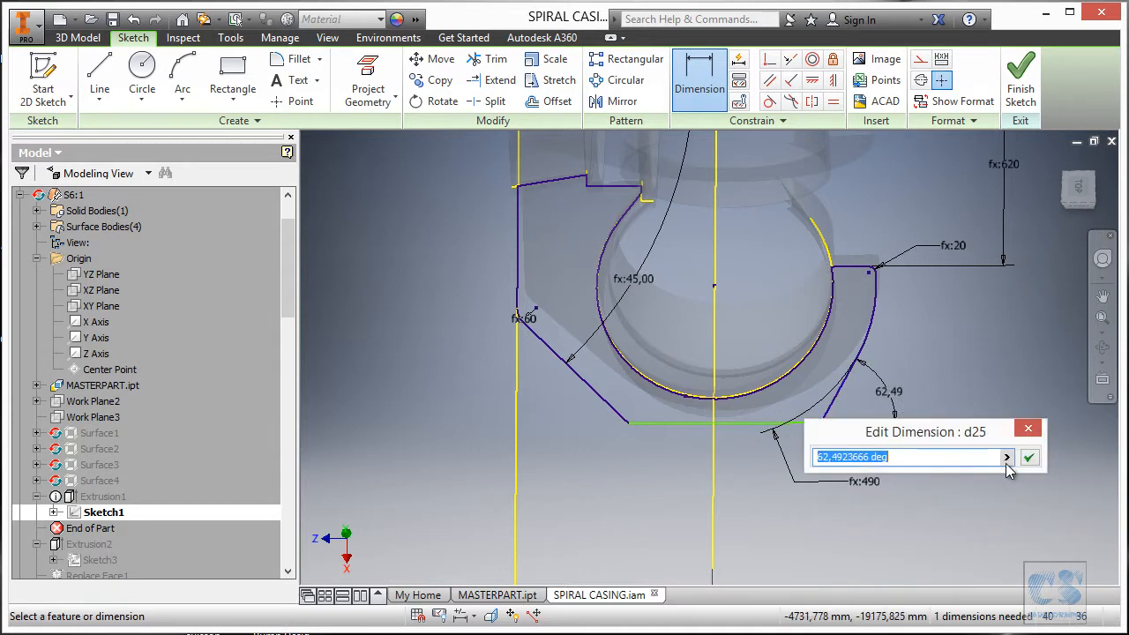
left_click(1006, 457)
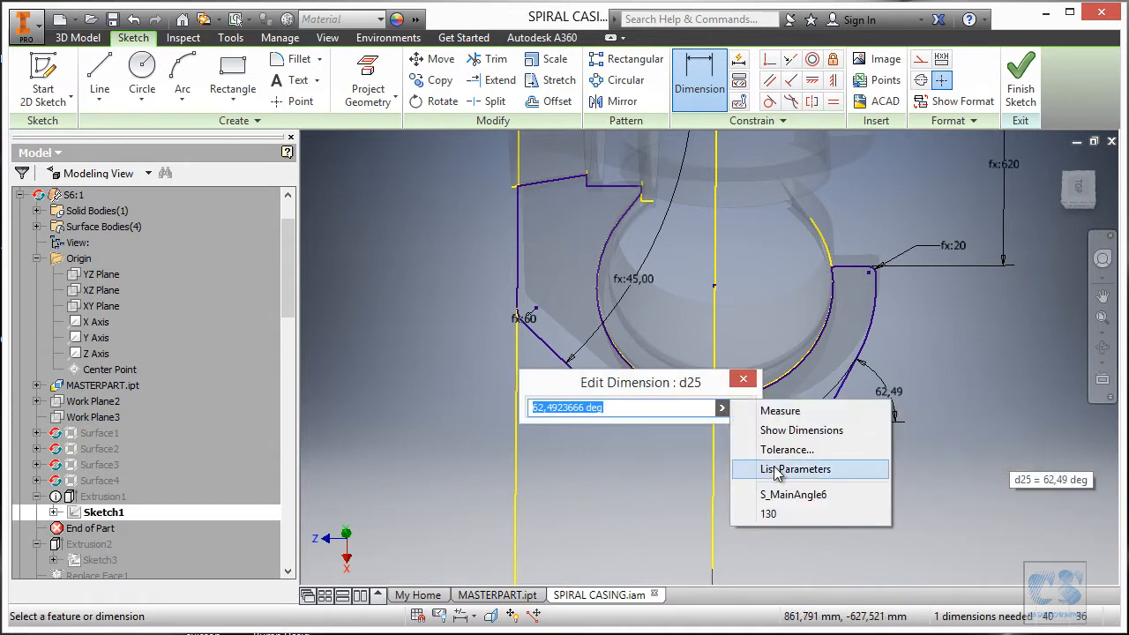
left_click(813, 471)
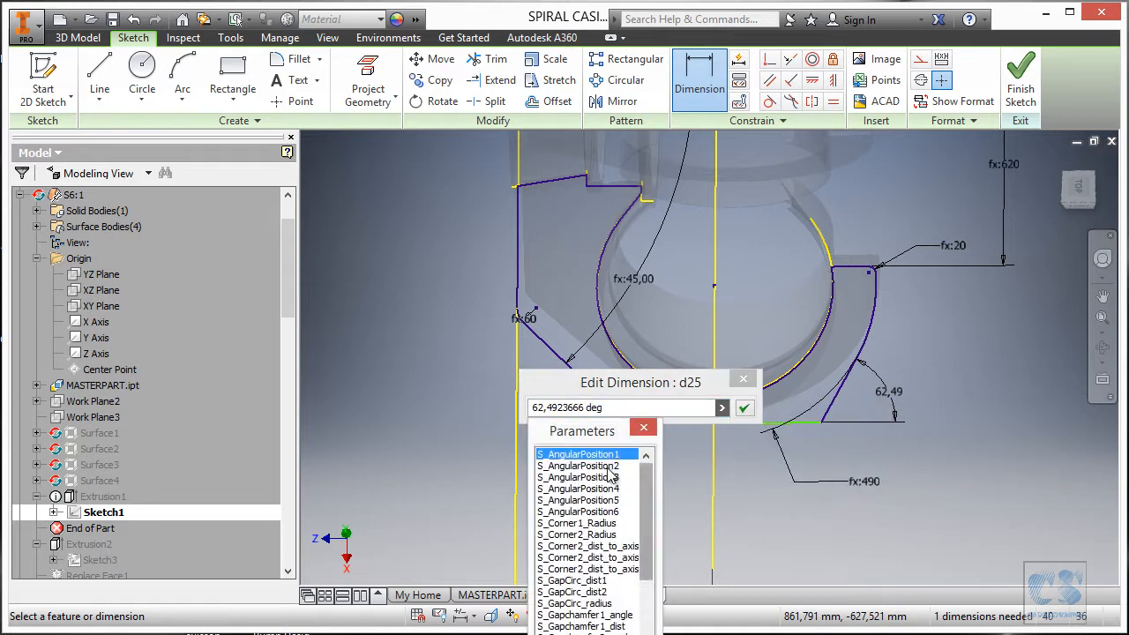
left_click_drag(738, 445, 731, 547)
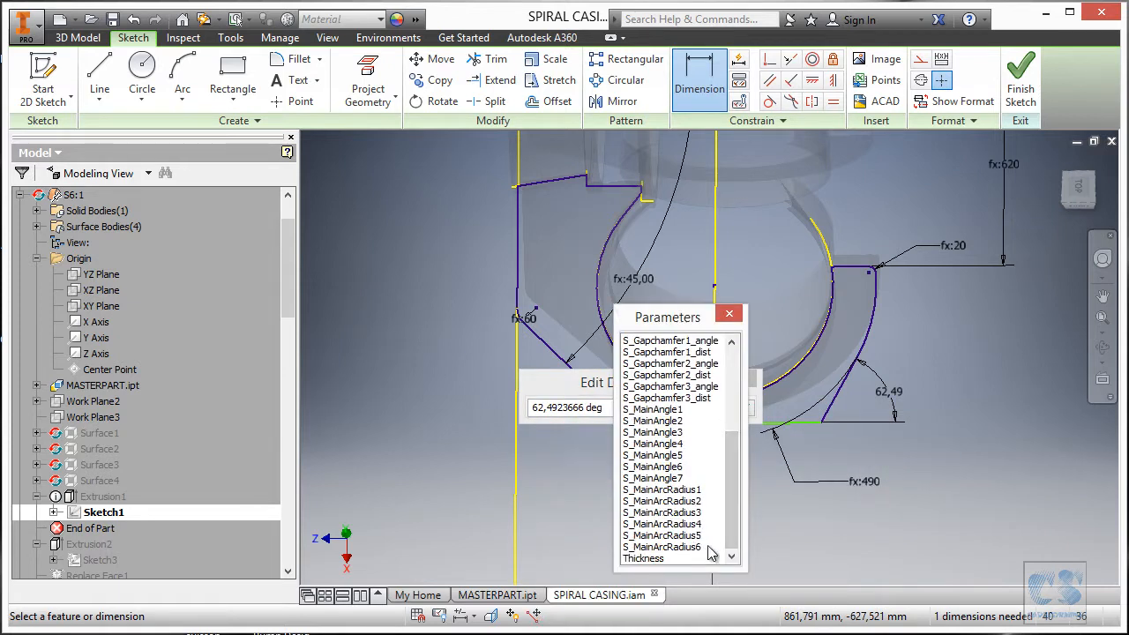
left_click(670, 478)
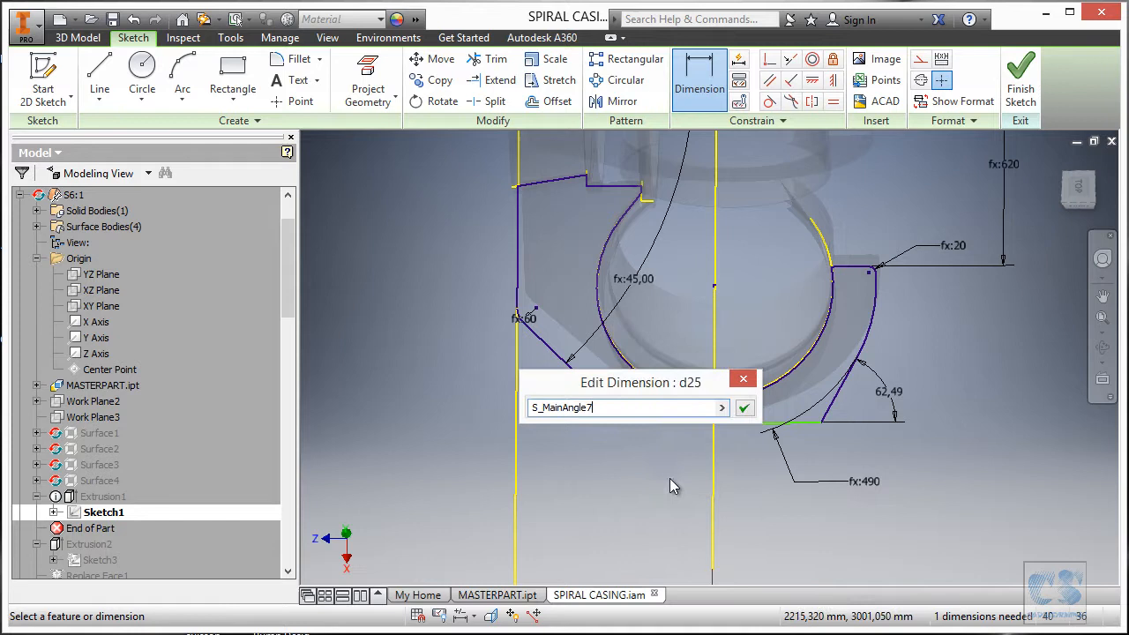
left_click(742, 406)
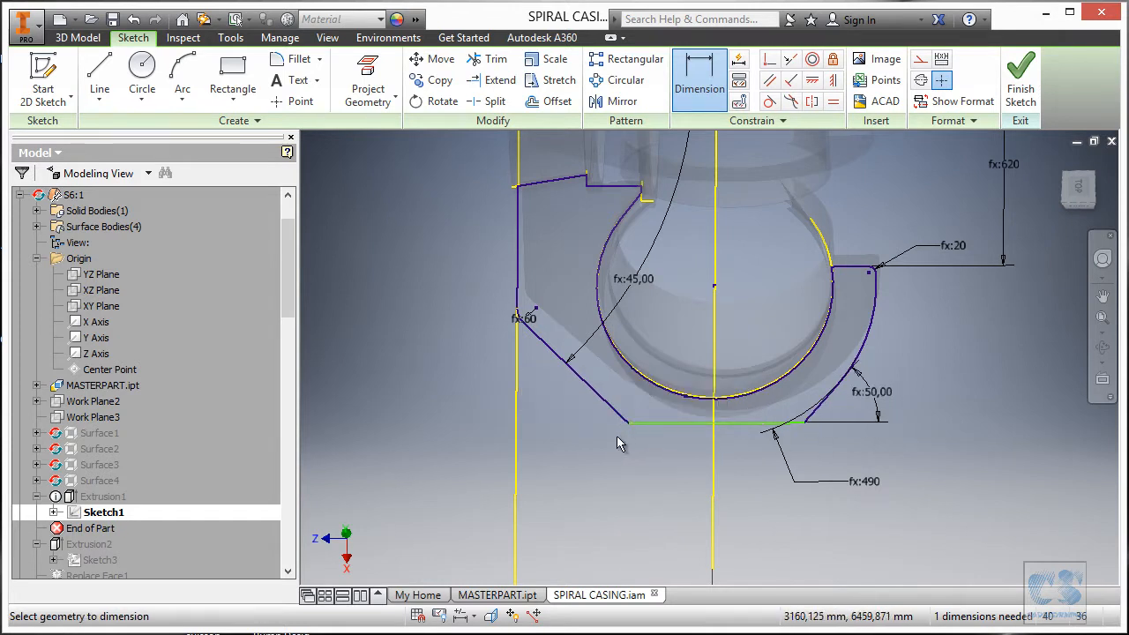
key("Escape")
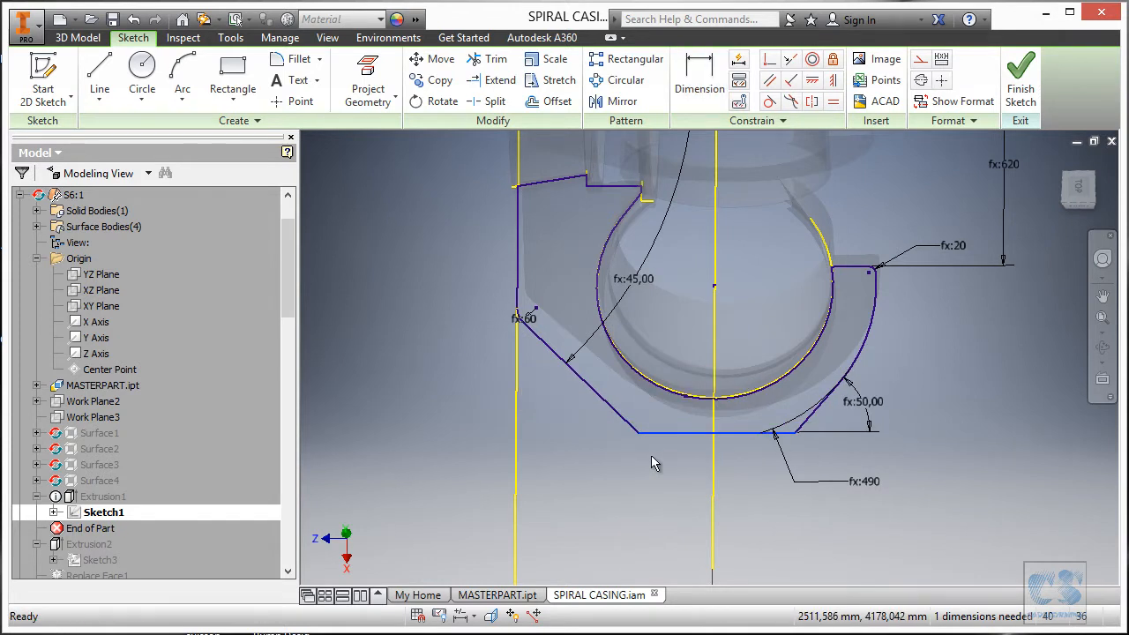
Check the PDF drawing, then dimension the bottom line 545 below the short top edge.
key("alt+Tab")
scroll(640, 384, "up", 1, "ctrl")
scroll(639, 385, "up", 2, "ctrl")
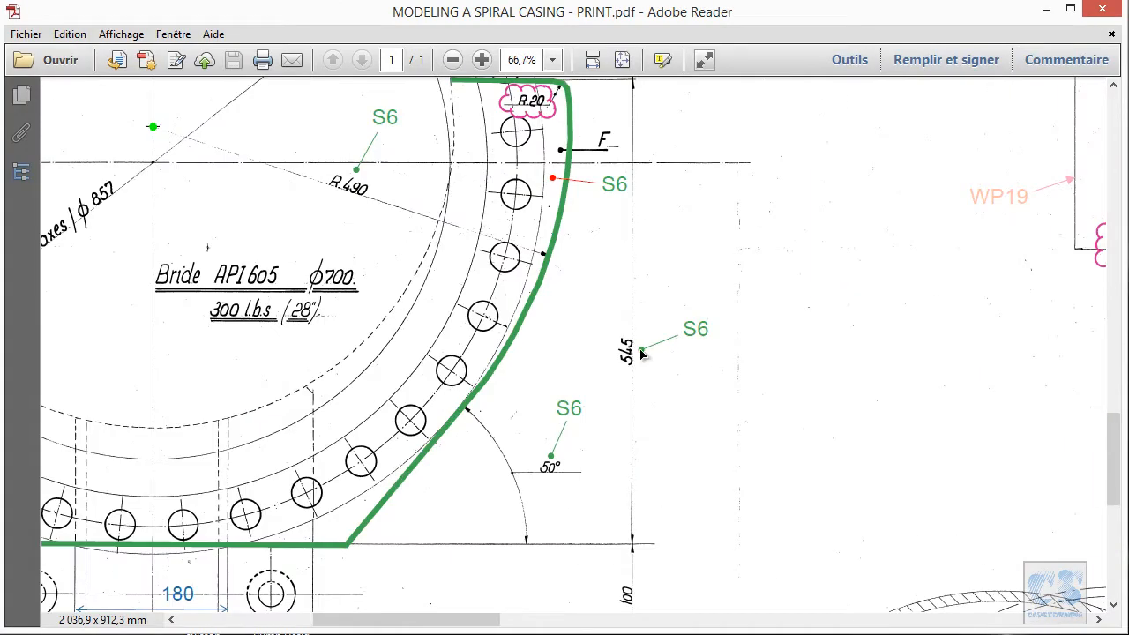
scroll(640, 350, "down", 1, "ctrl")
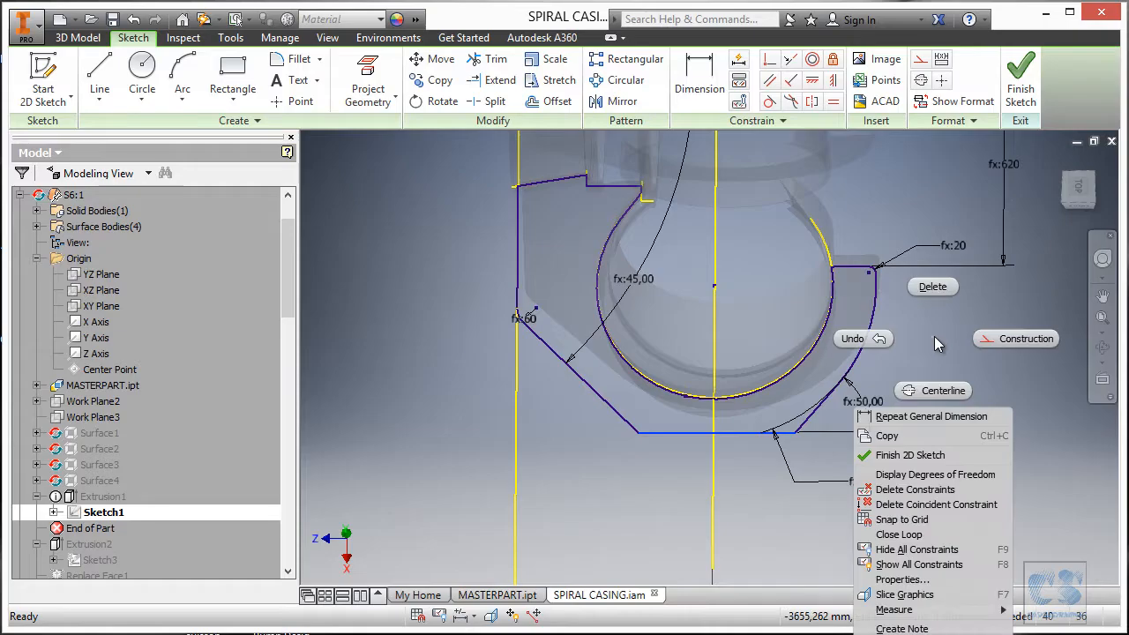
left_click(923, 416)
left_click(854, 265)
left_click(746, 432)
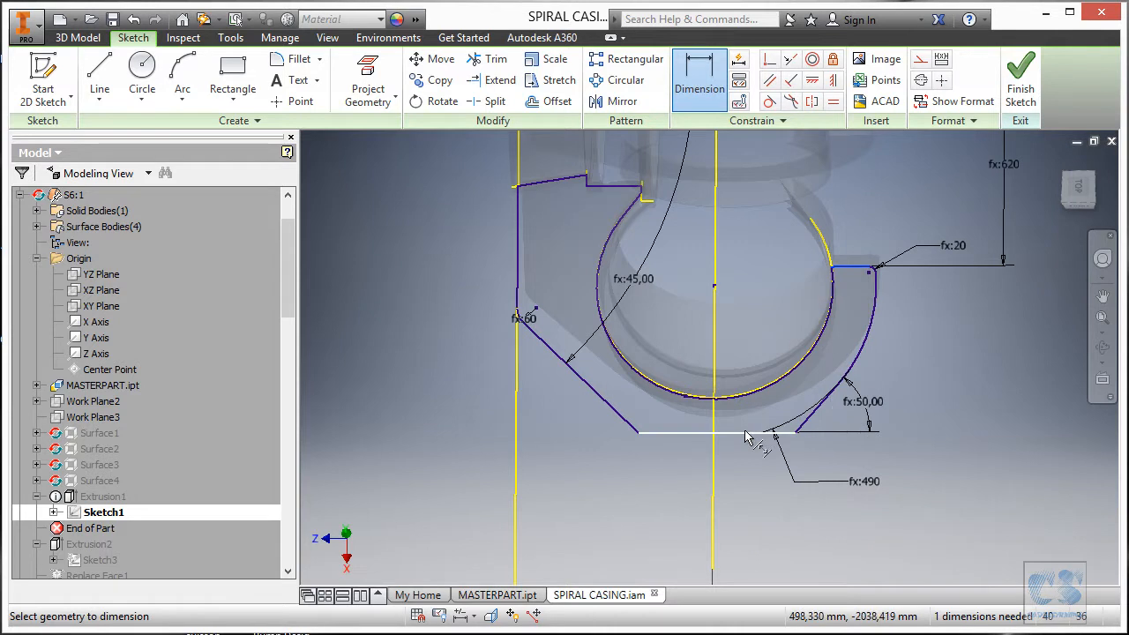
left_click(977, 357)
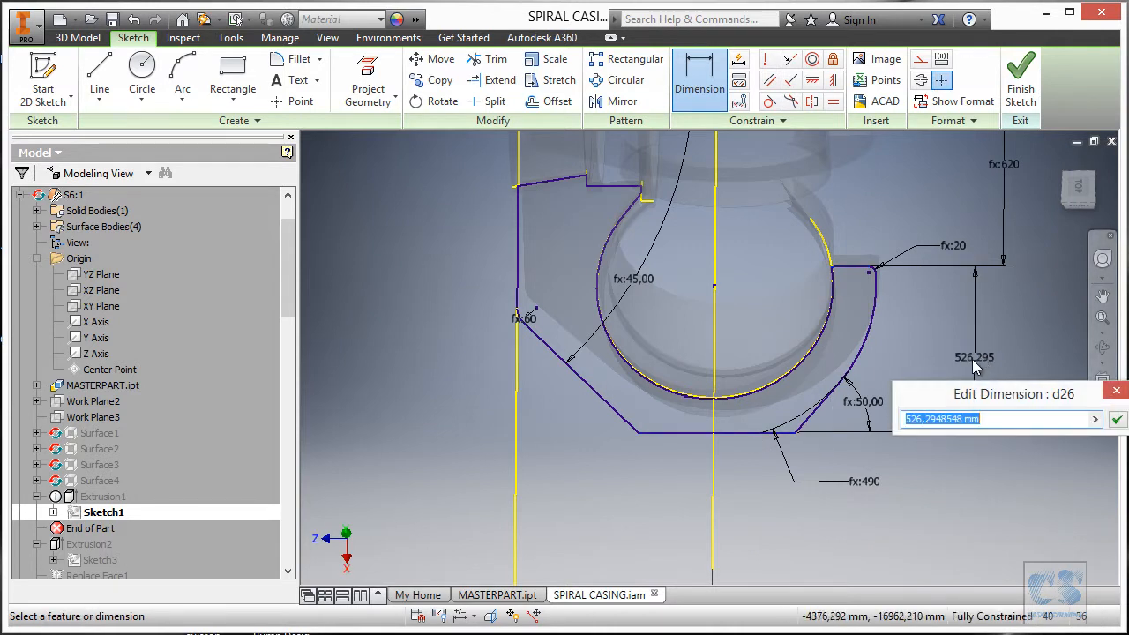
type("545")
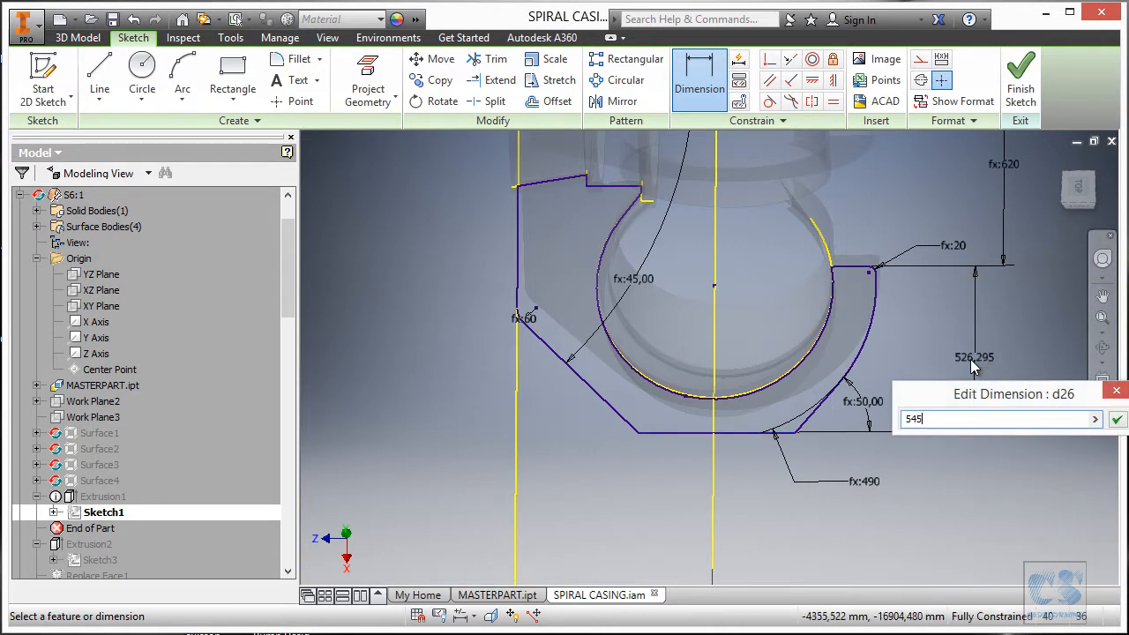
key("Return")
key("Escape")
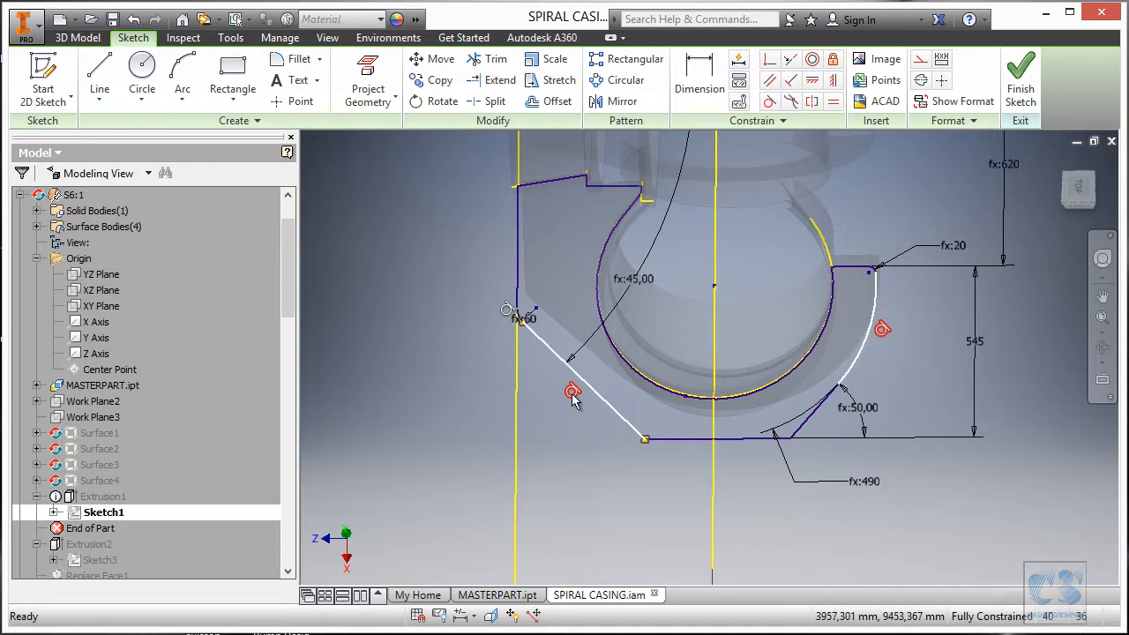
Delete the tangent constraints on the left slanted edge and drag it lower.
left_click(572, 391)
key("Delete")
left_click_drag(599, 408, 575, 401)
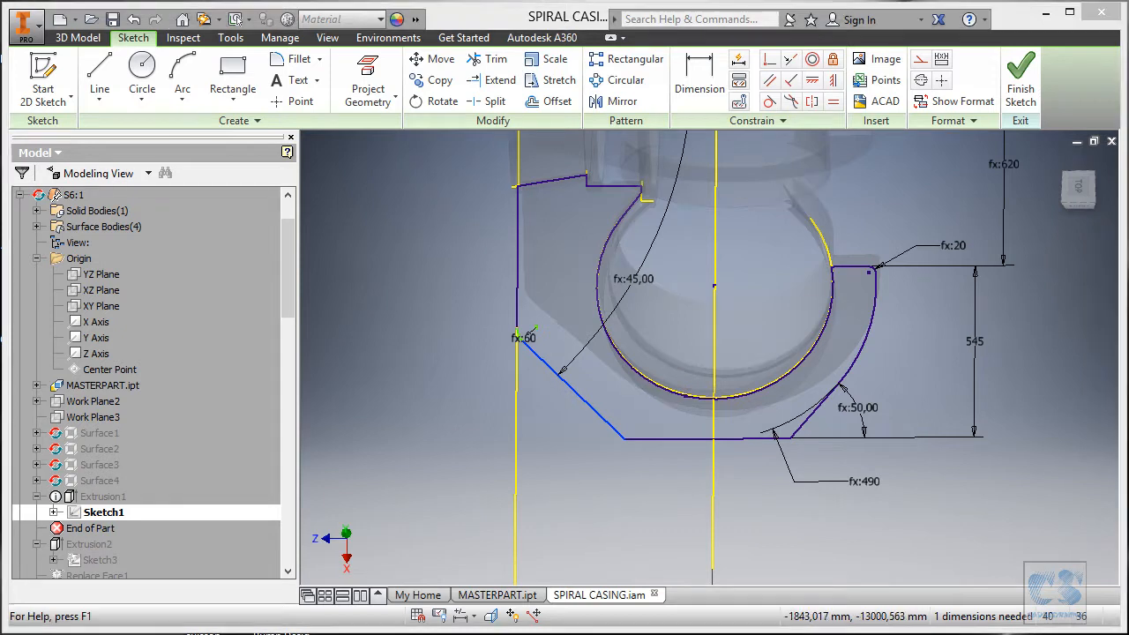
Consult the left part of the S6 outline in the PDF drawing.
left_click(753, 564)
left_click_drag(244, 379, 667, 429)
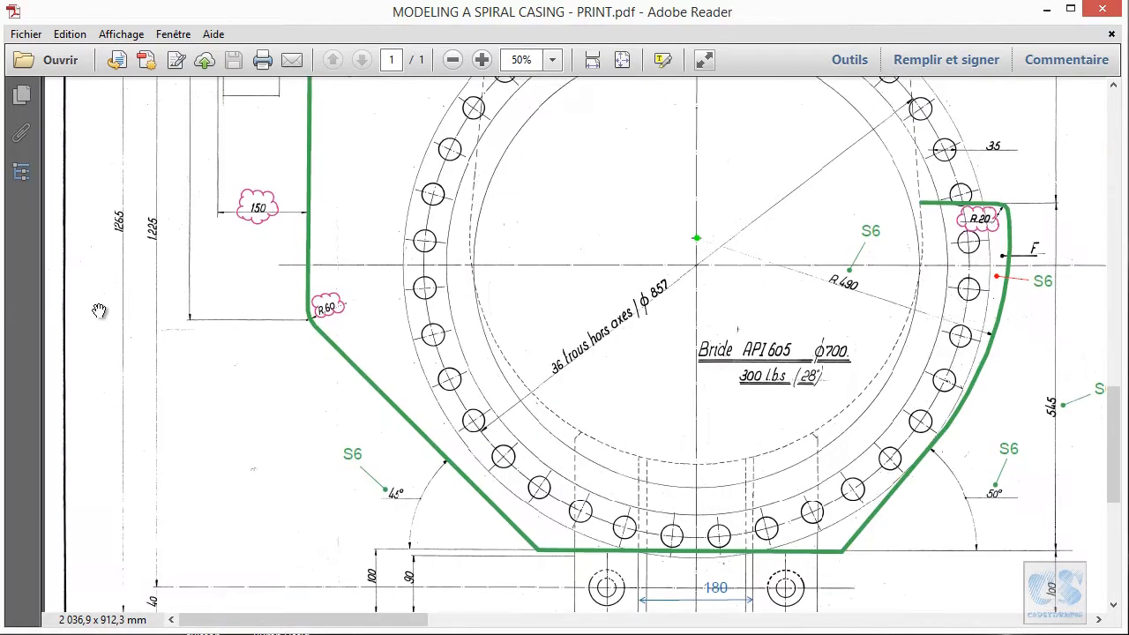
scroll(242, 405, "up", 5)
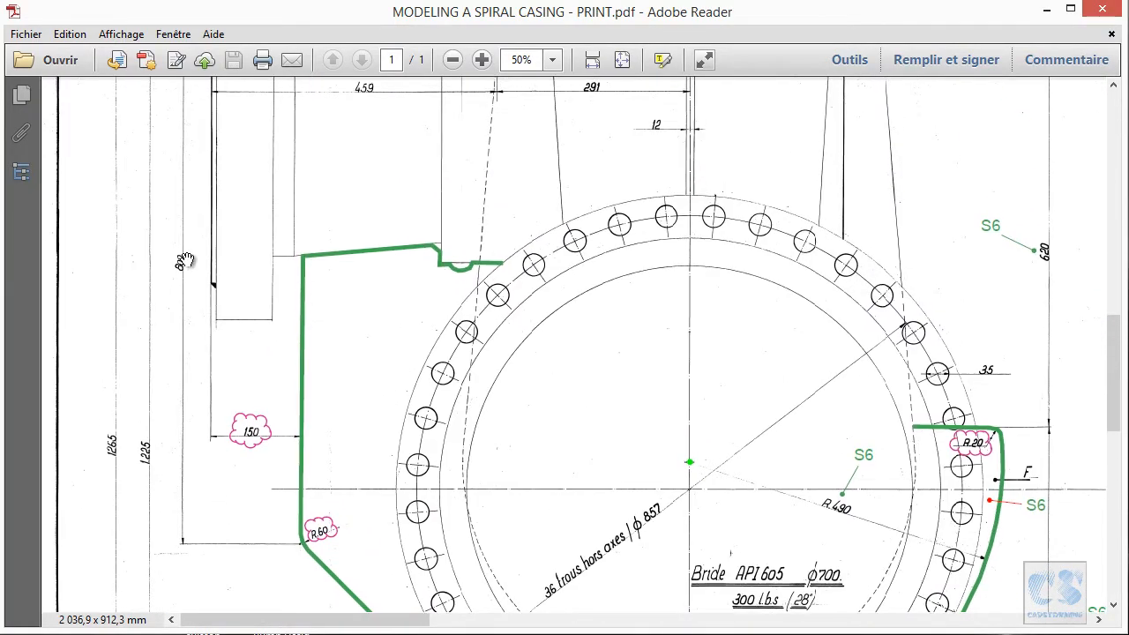
scroll(182, 262, "up", 1, "ctrl")
scroll(181, 262, "down", 1, "ctrl")
scroll(265, 529, "up", 1, "ctrl")
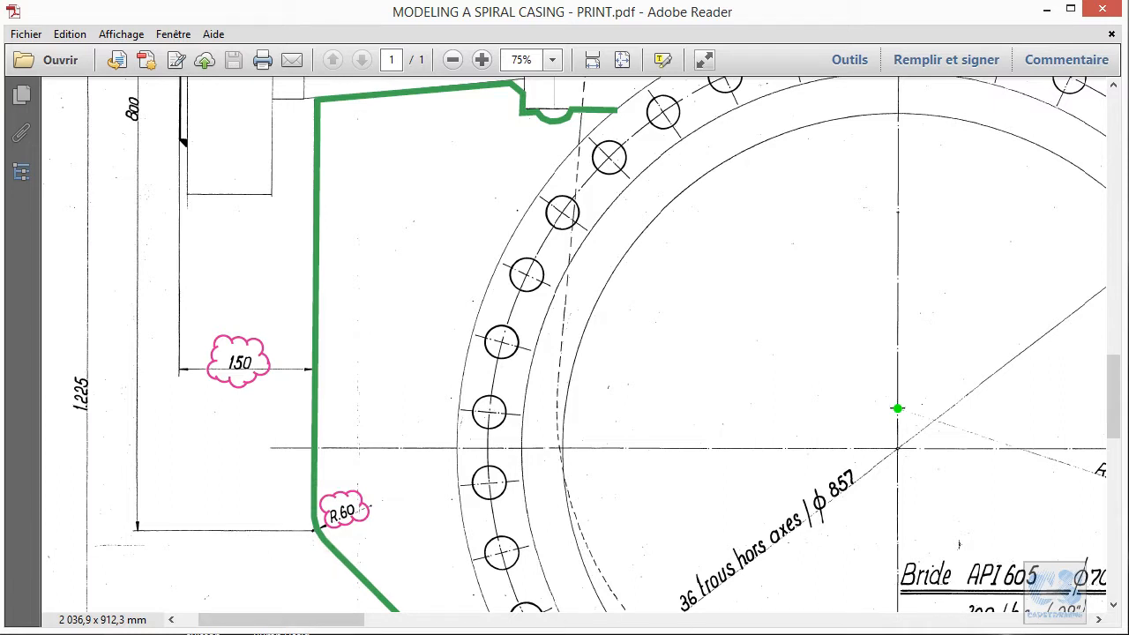
left_click(904, 634)
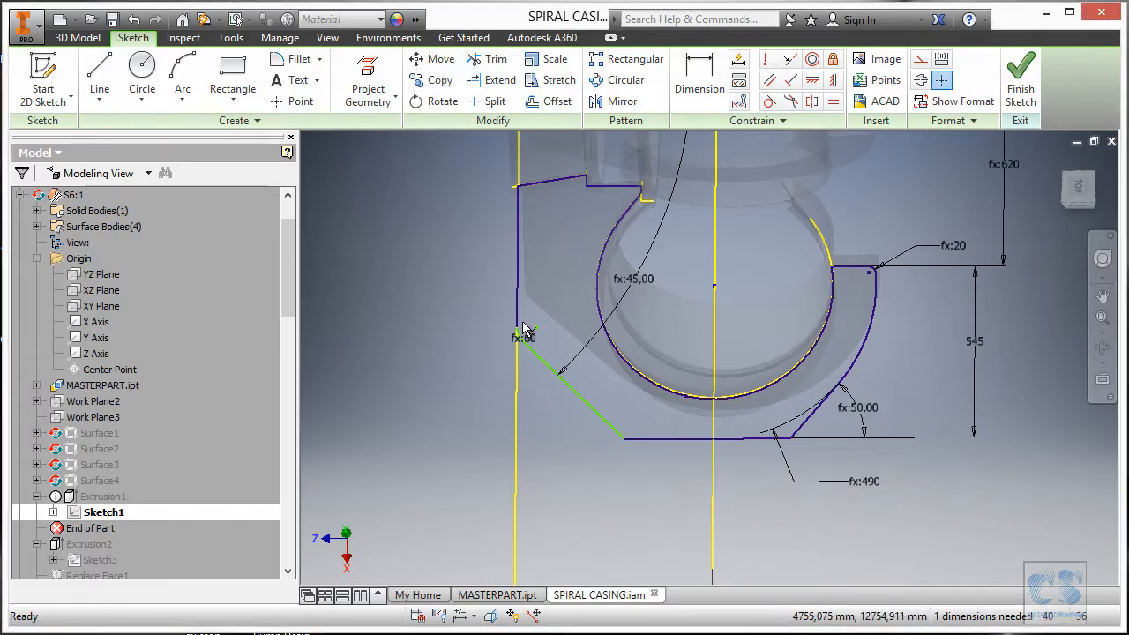
scroll(524, 328, "up", 3)
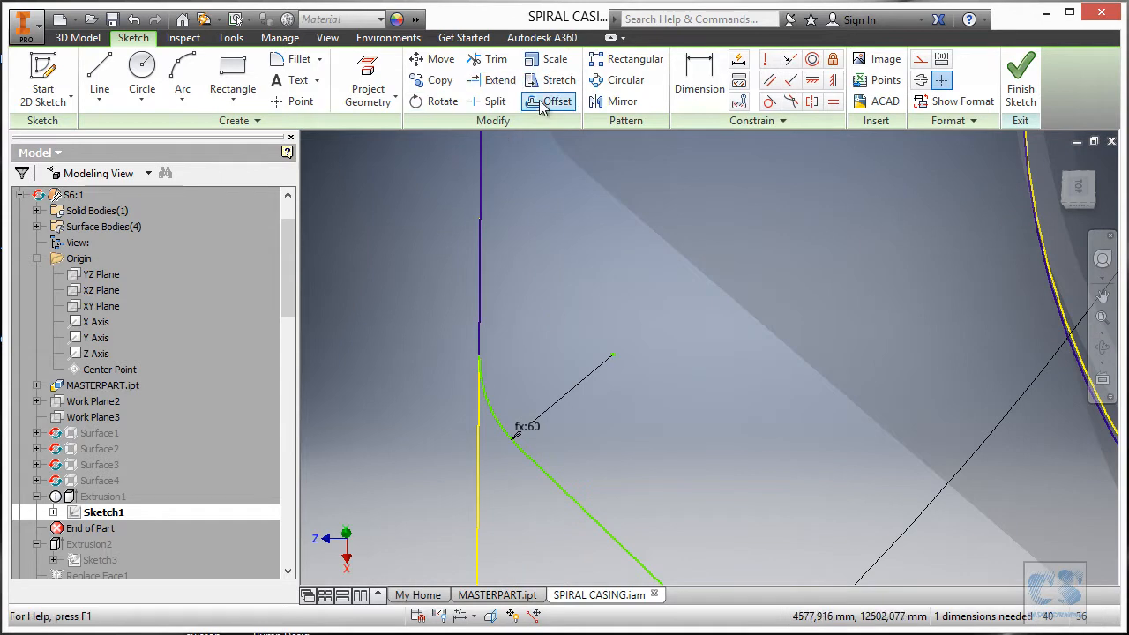
Place a sketch point at the chamfer corner, coincident with the vertical and chamfer lines.
left_click(300, 102)
left_click(419, 371)
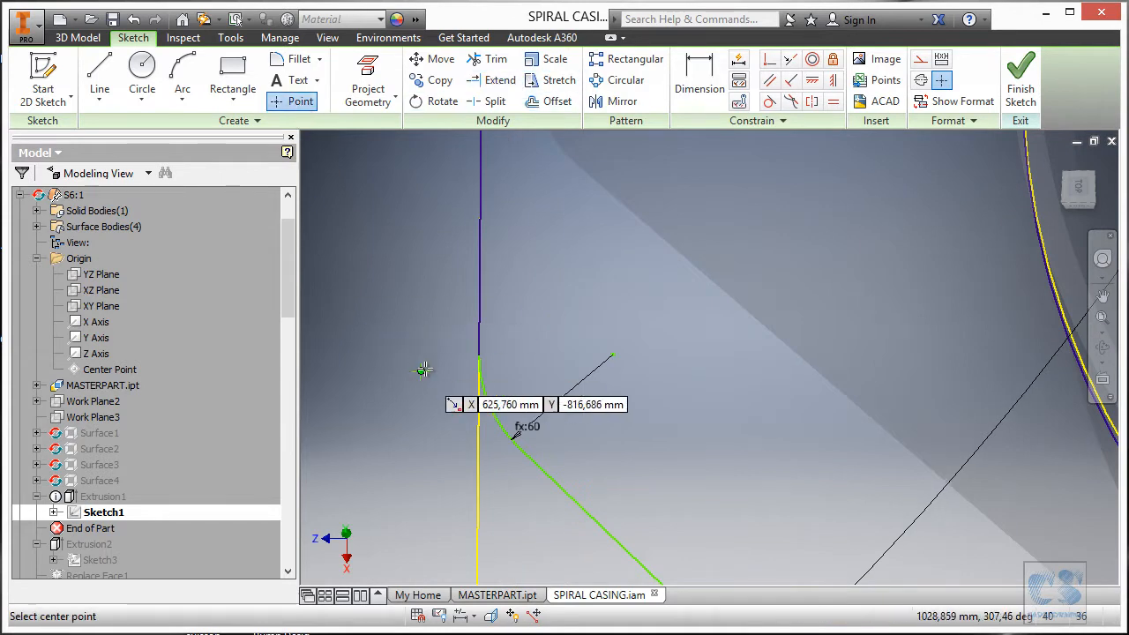
key("Escape")
left_click(768, 60)
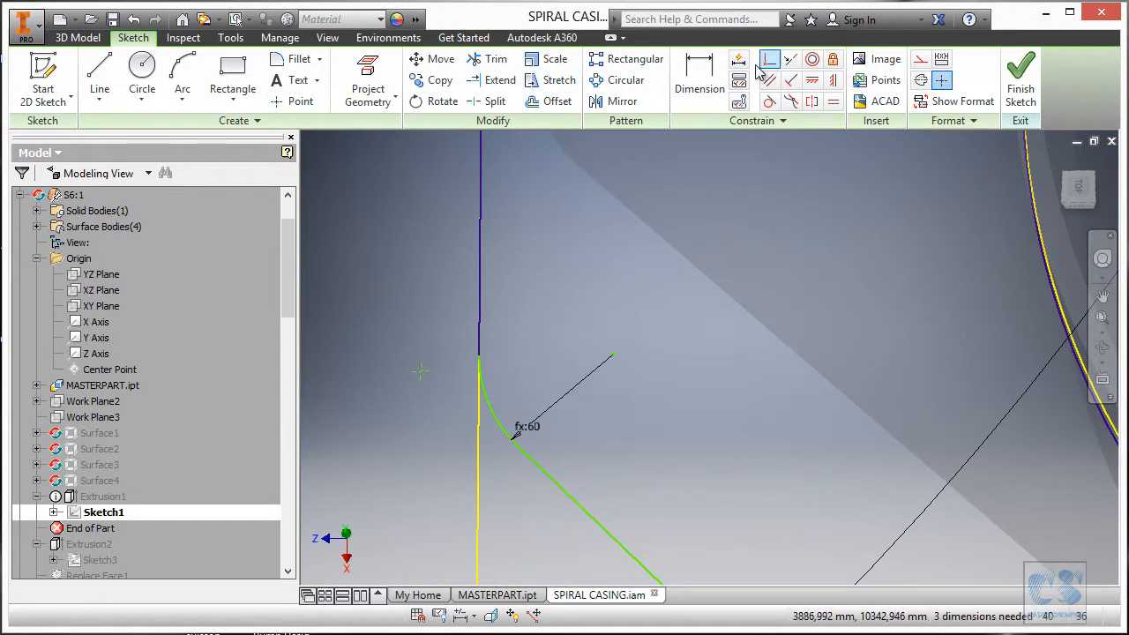
left_click(422, 373)
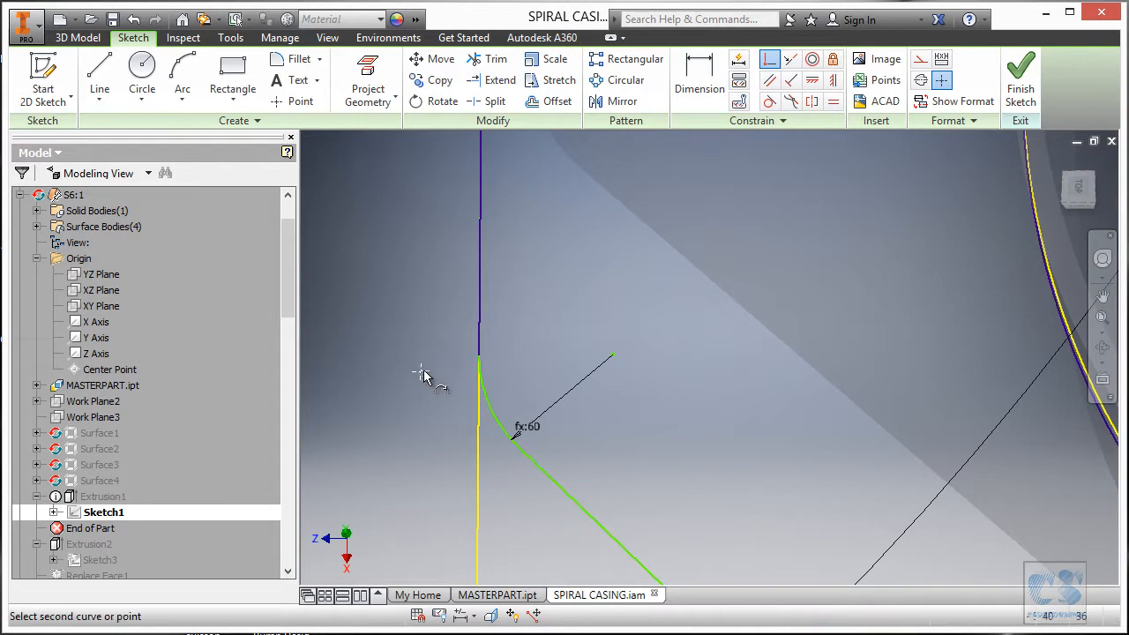
left_click(481, 305)
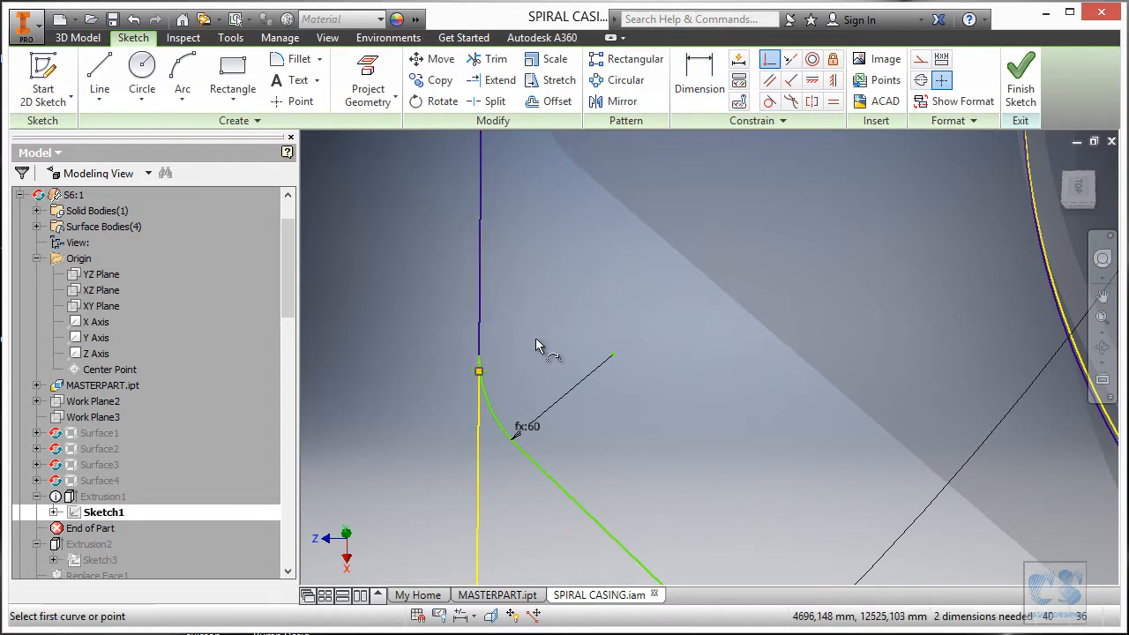
left_click(481, 372)
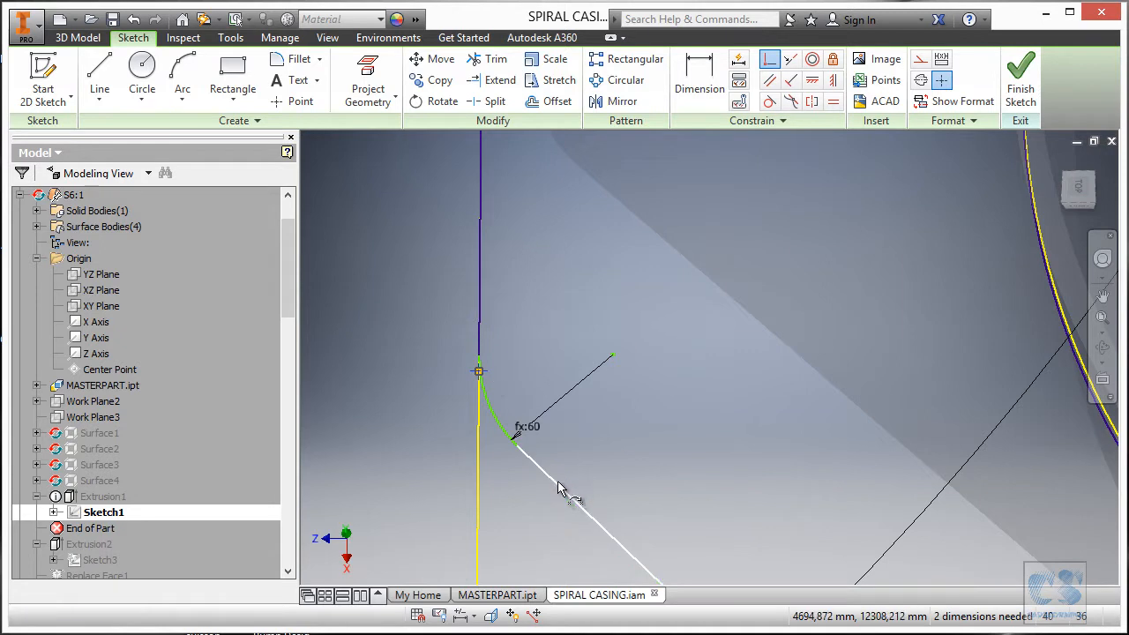
left_click(561, 489)
key("Escape")
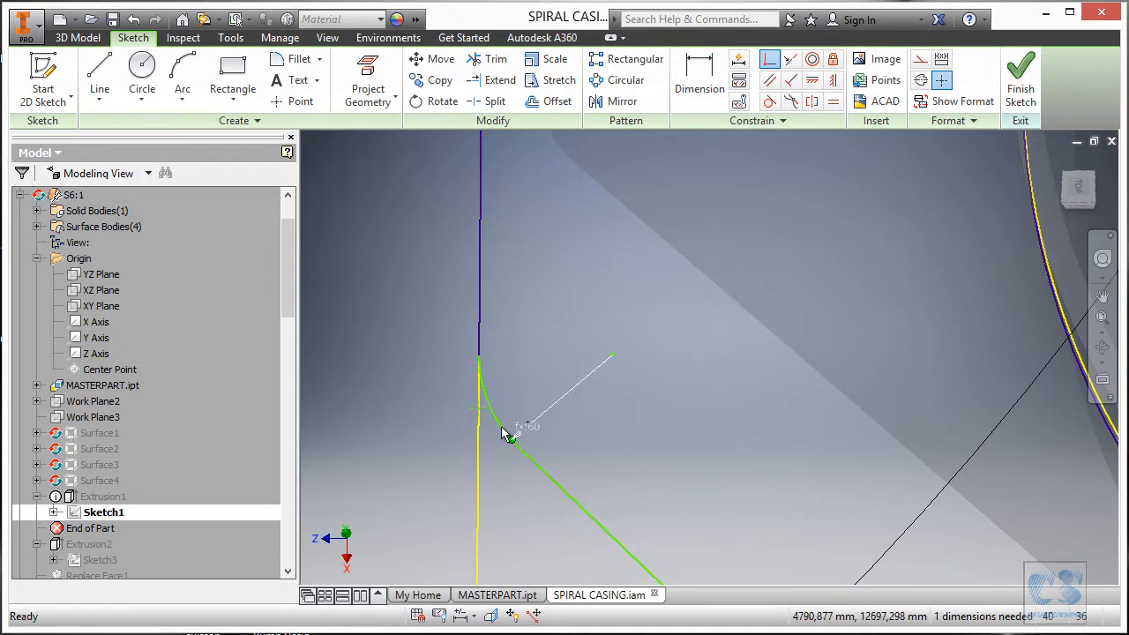
scroll(623, 406, "down", 3)
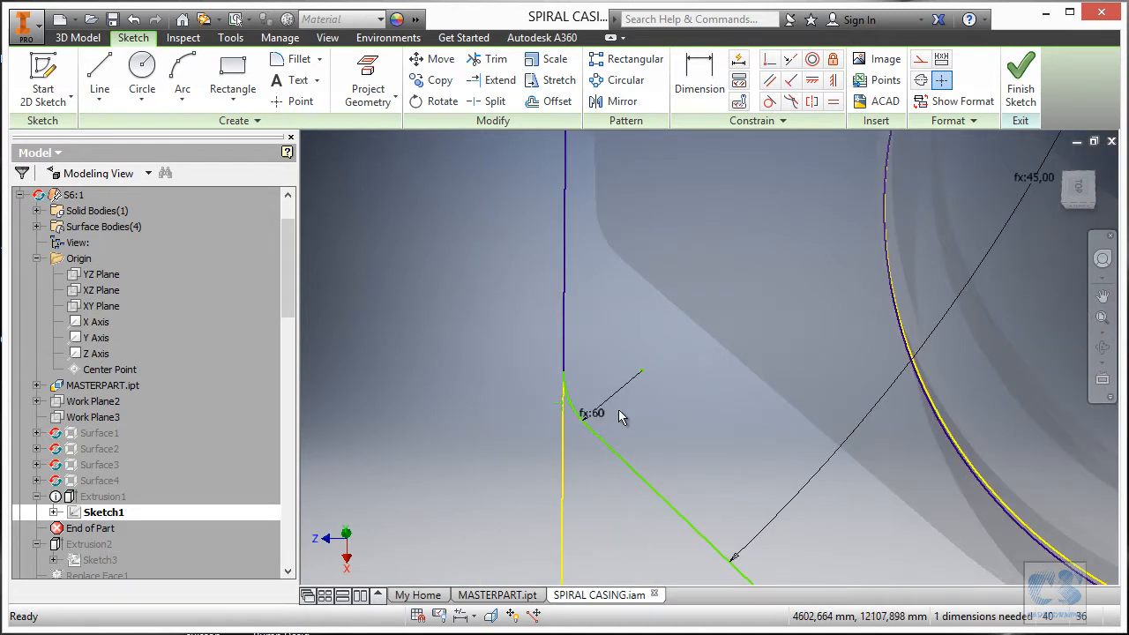
Dimension the corner point 800 from the horizontal line.
left_click(700, 80)
scroll(629, 330, "down", 5)
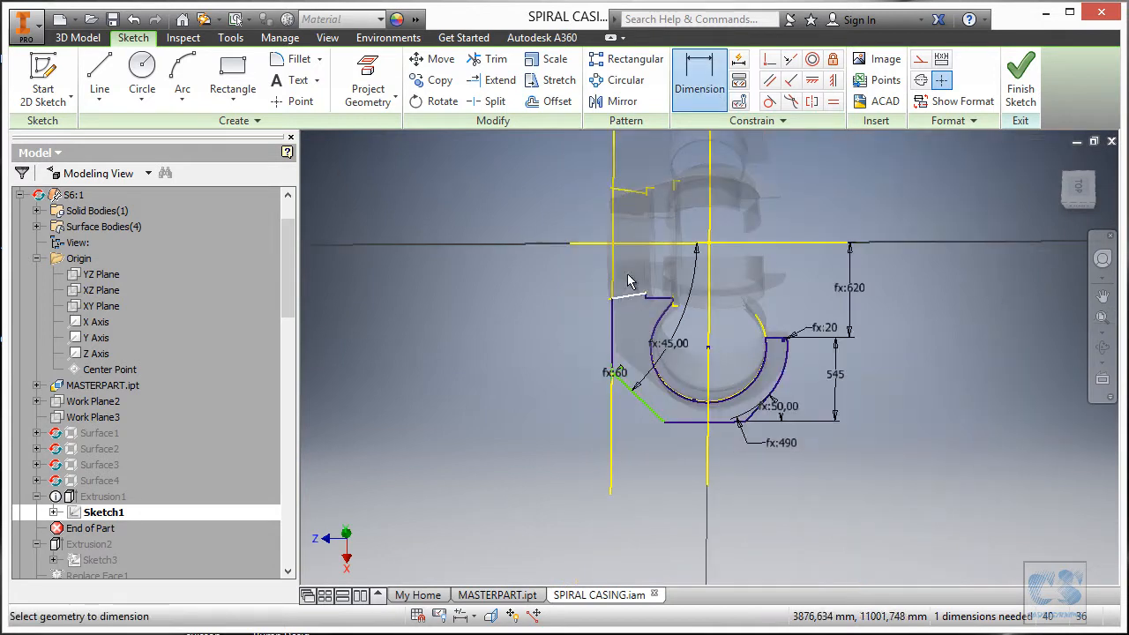
left_click(583, 244)
scroll(629, 379, "up", 5)
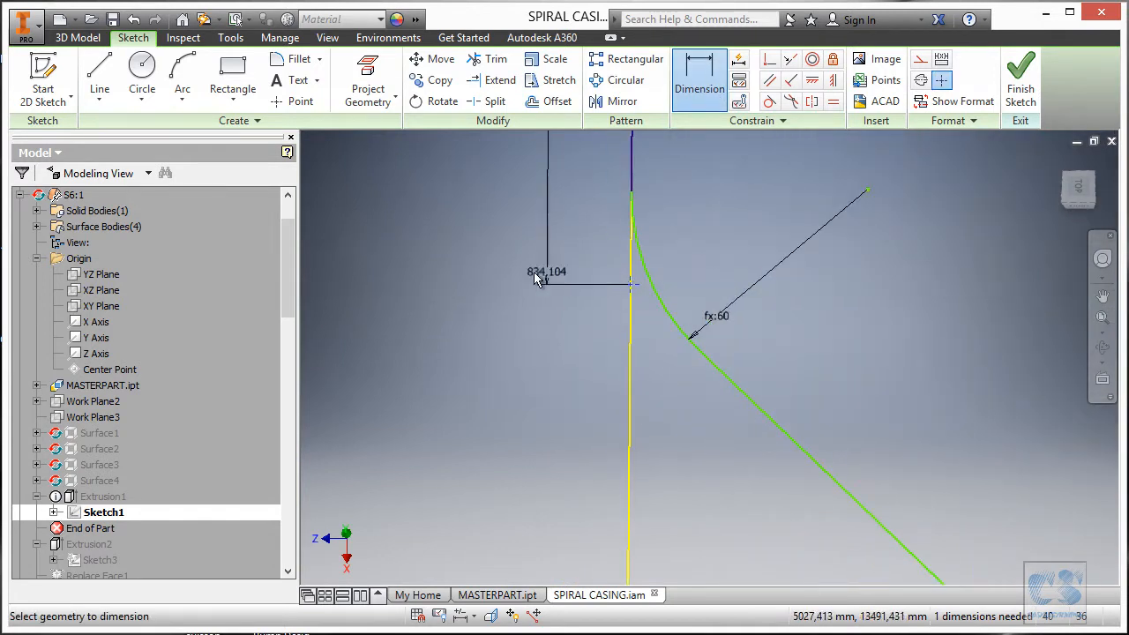
scroll(505, 226, "down", 2)
left_click(502, 211)
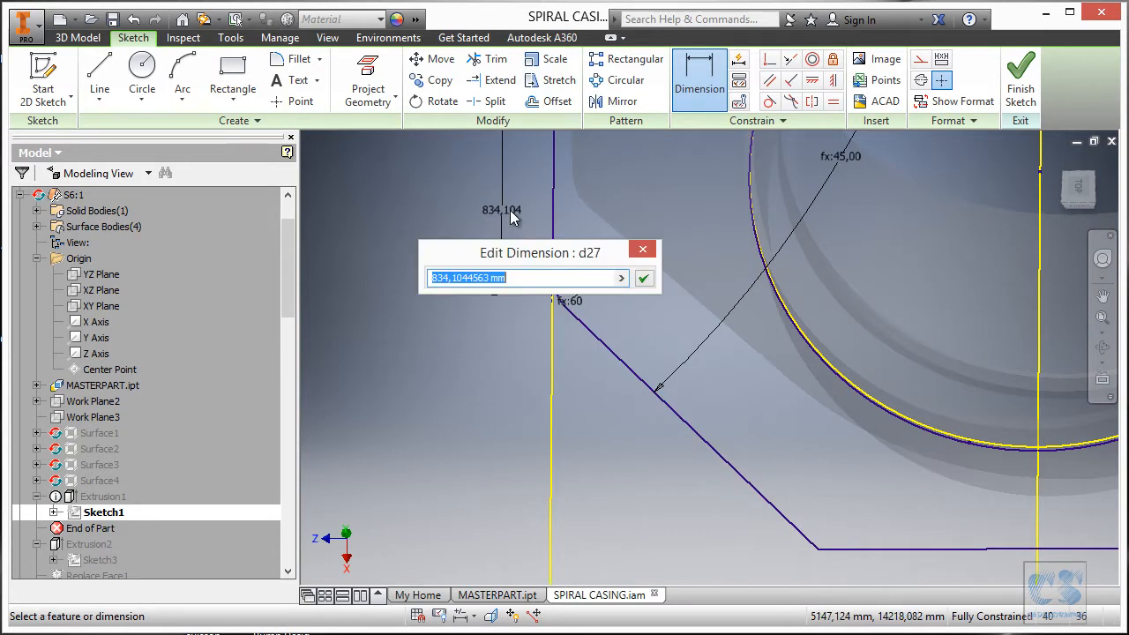
type("800")
key("Return")
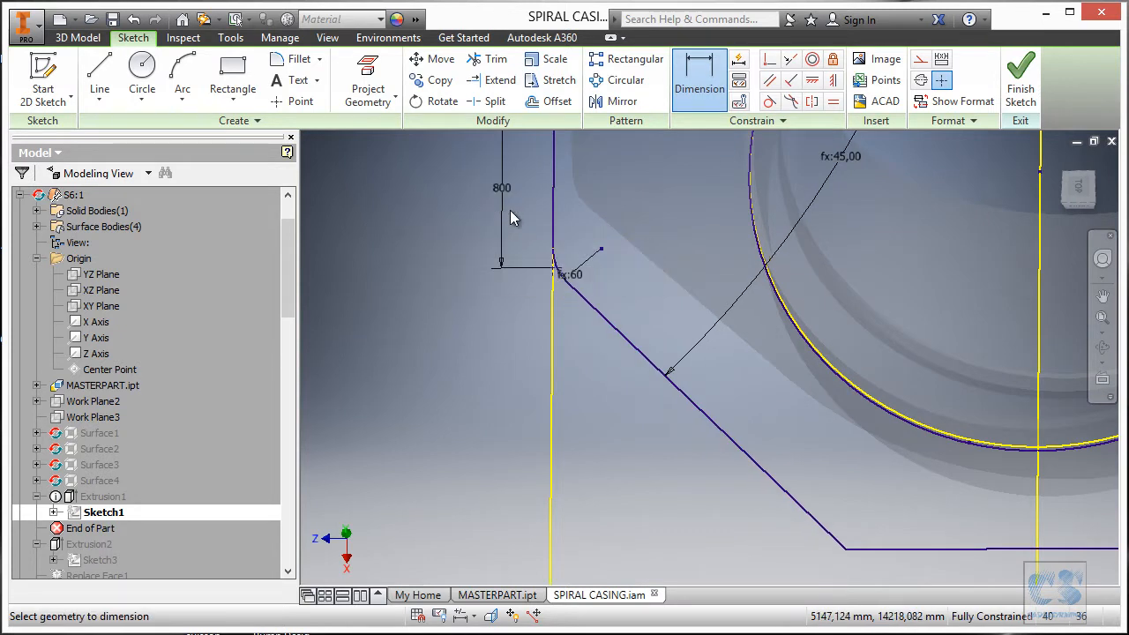
scroll(494, 317, "down", 3)
scroll(680, 471, "down", 2)
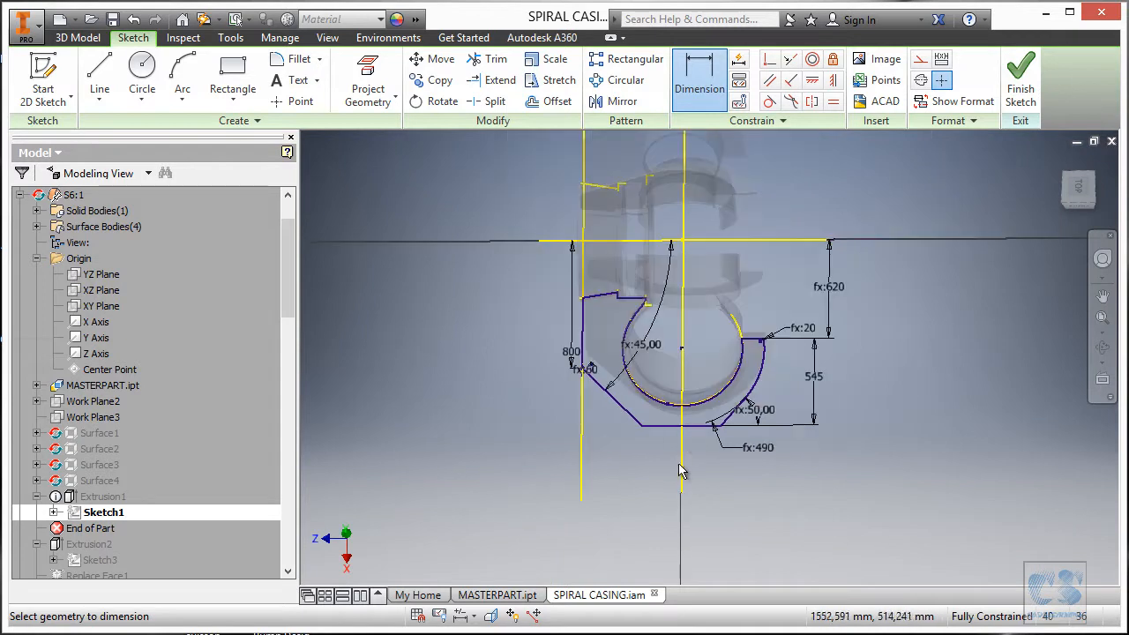
scroll(714, 377, "up", 3)
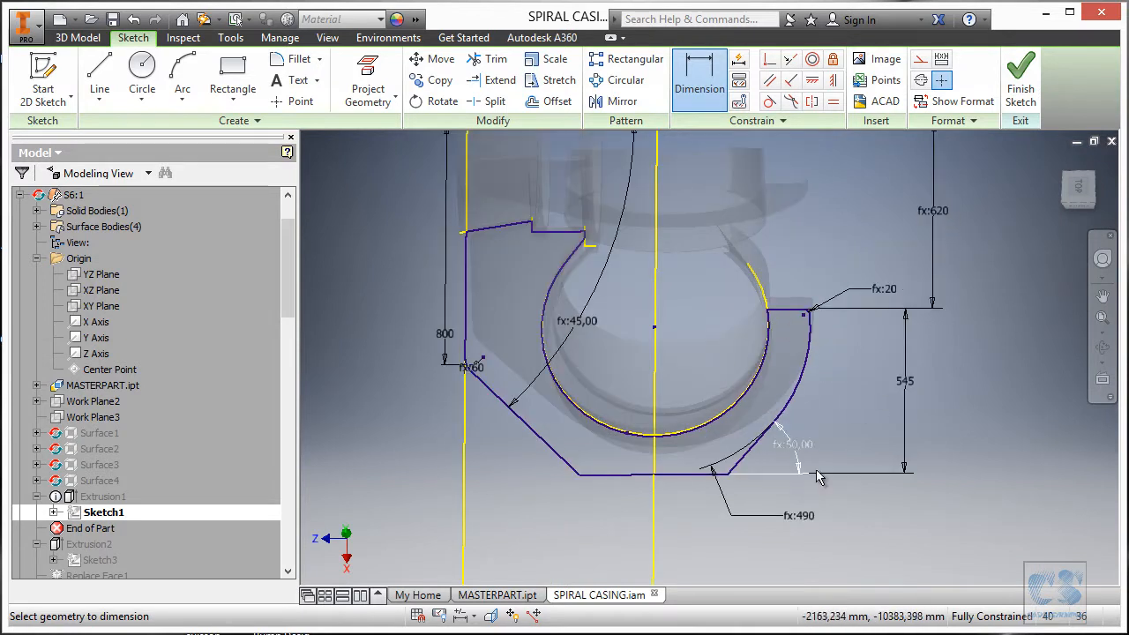
scroll(722, 370, "up", 2)
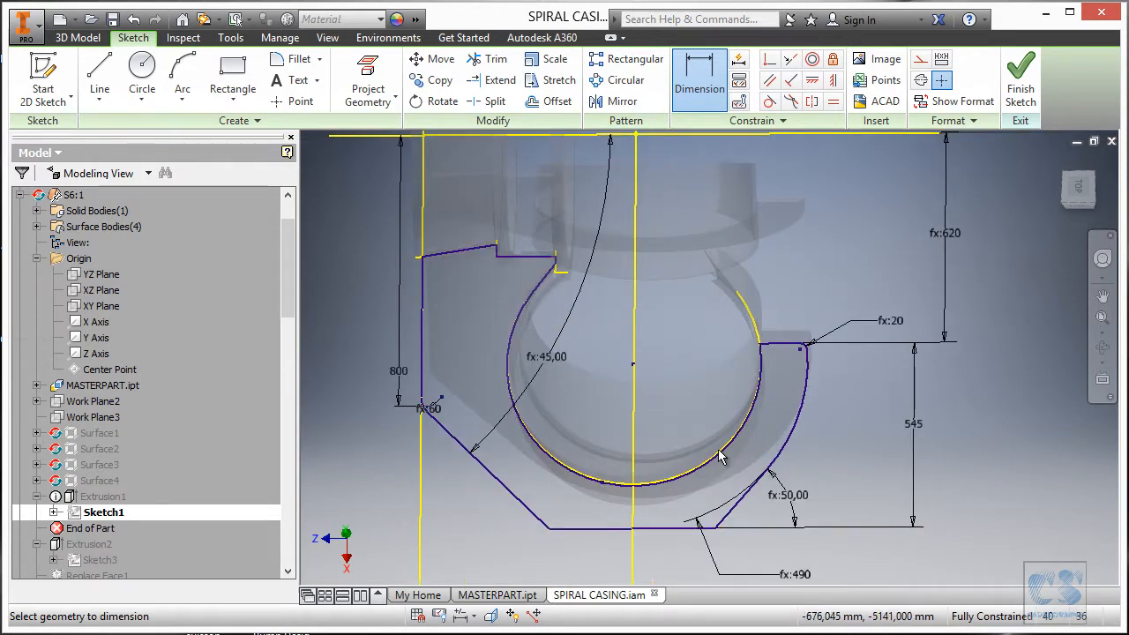
scroll(629, 492, "up", 3)
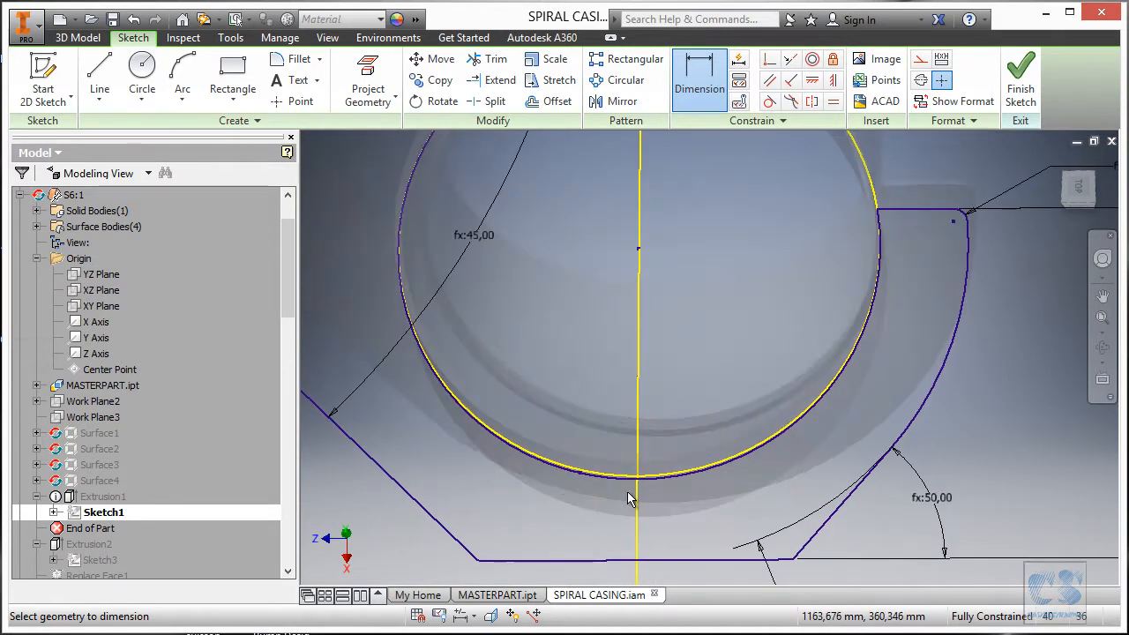
scroll(628, 498, "down", 2)
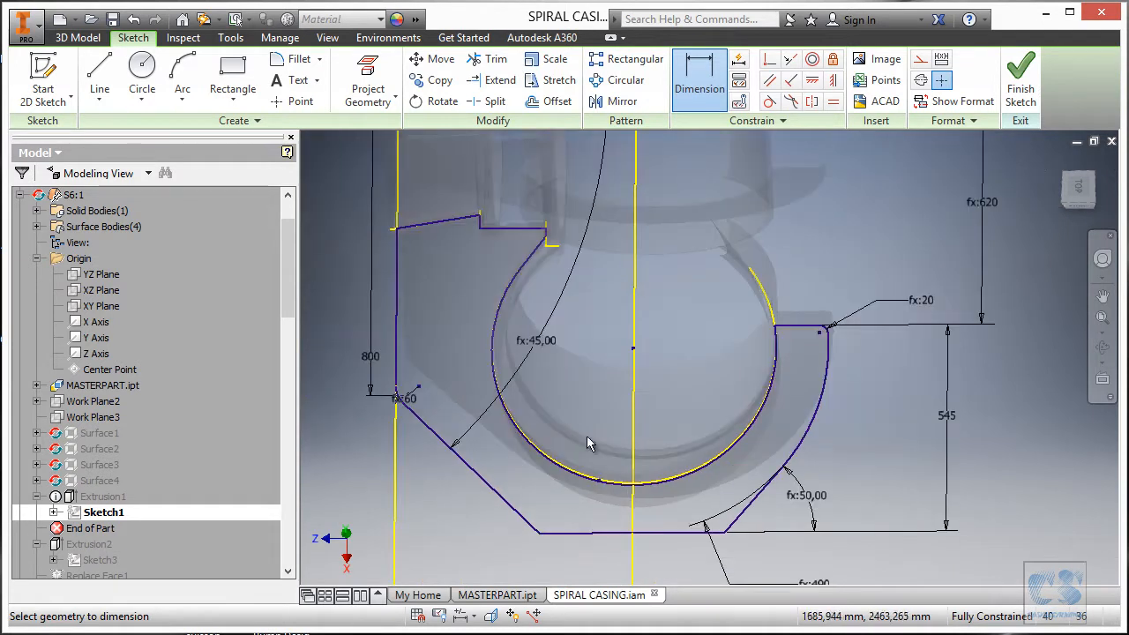
Finish the sketch and move End of Part below Extrusion2, accepting the warning.
left_click(1021, 78)
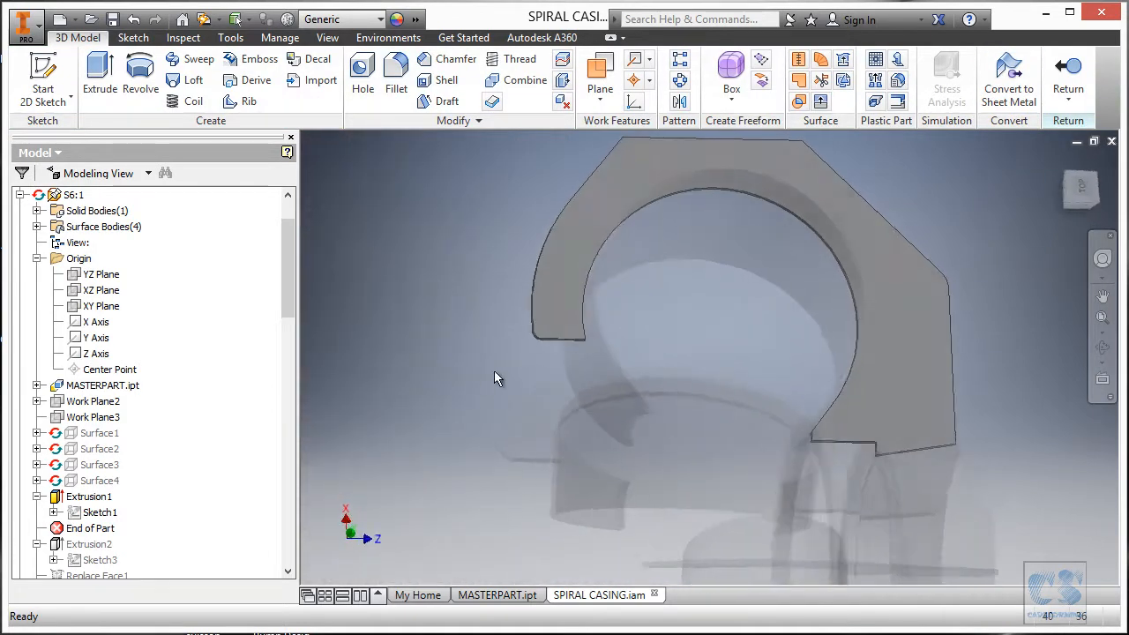
mouse_move(111, 528)
left_mouse_down()
mouse_move(112, 555)
mouse_move(141, 540)
left_mouse_up()
left_click(394, 179)
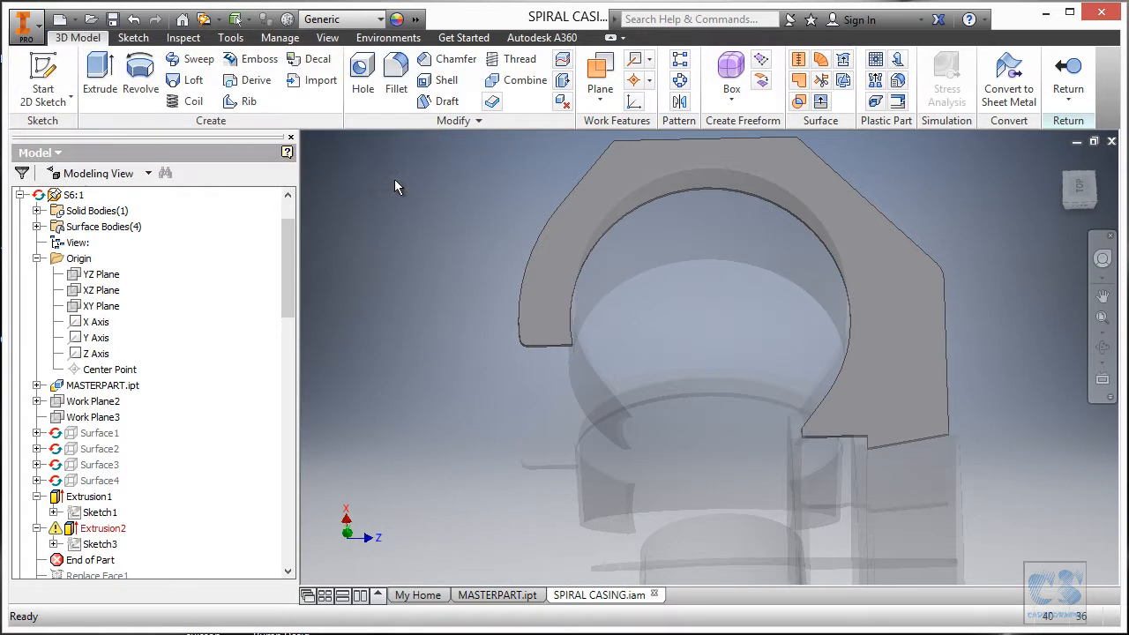
Edit Sketch3 under Extrusion2 and zoom in on its corner.
left_click(99, 544)
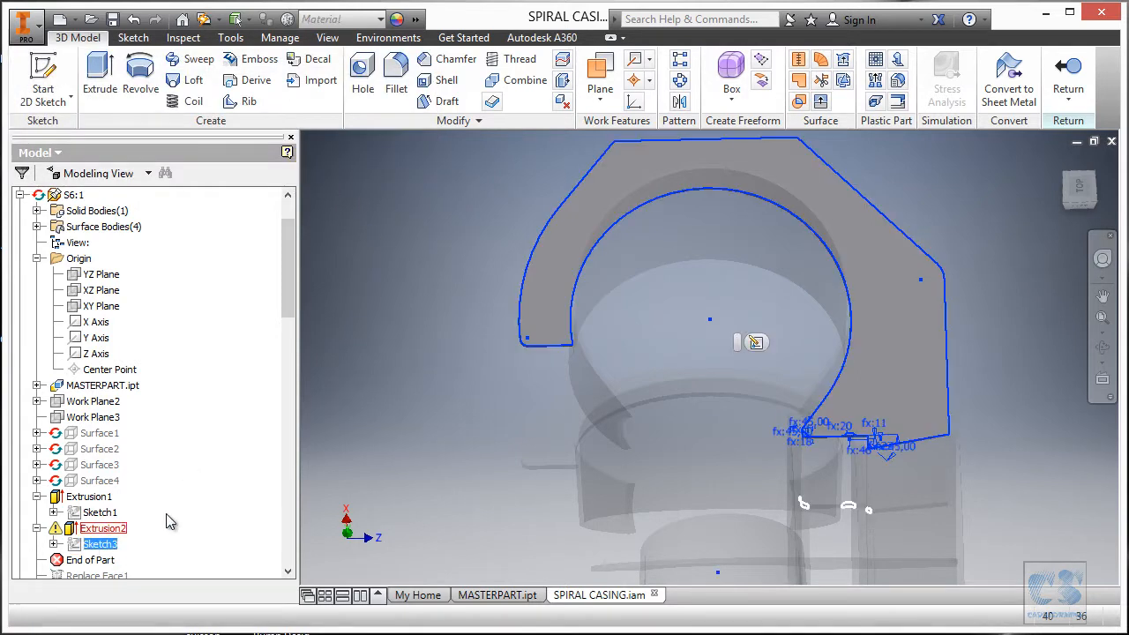
left_click(755, 342)
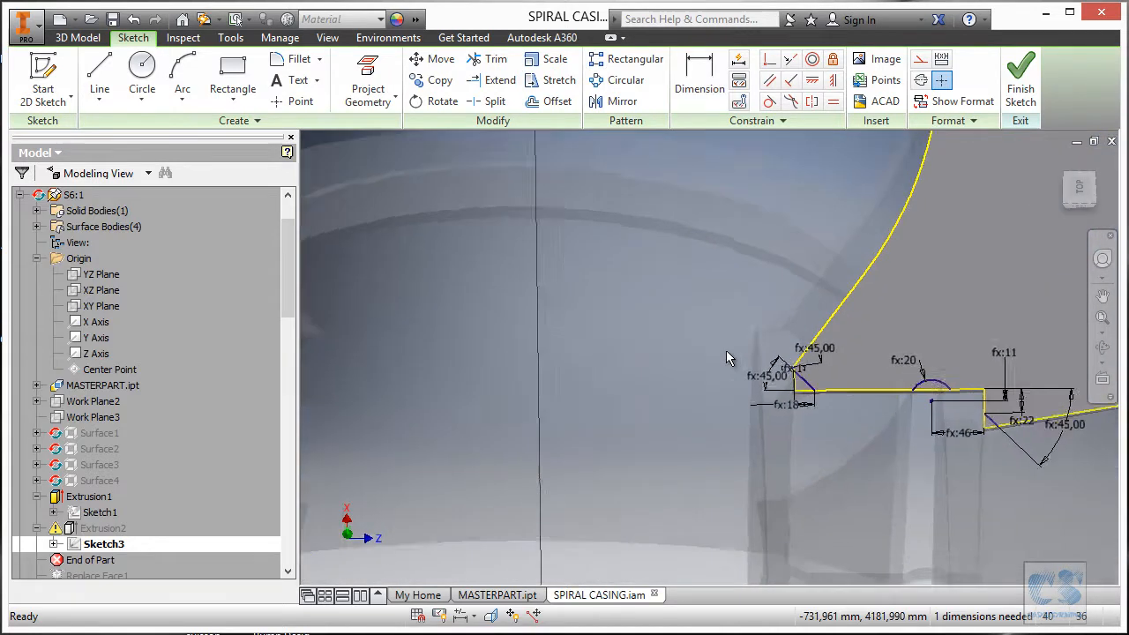
scroll(743, 346, "up", 6)
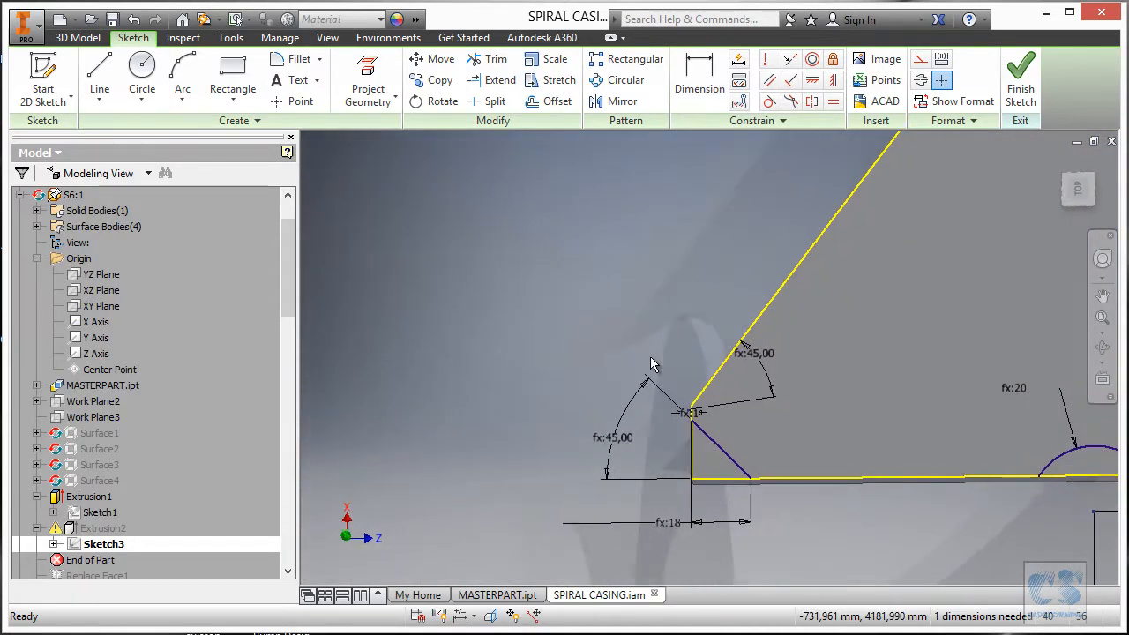
scroll(650, 356, "up", 4)
scroll(752, 391, "up", 1)
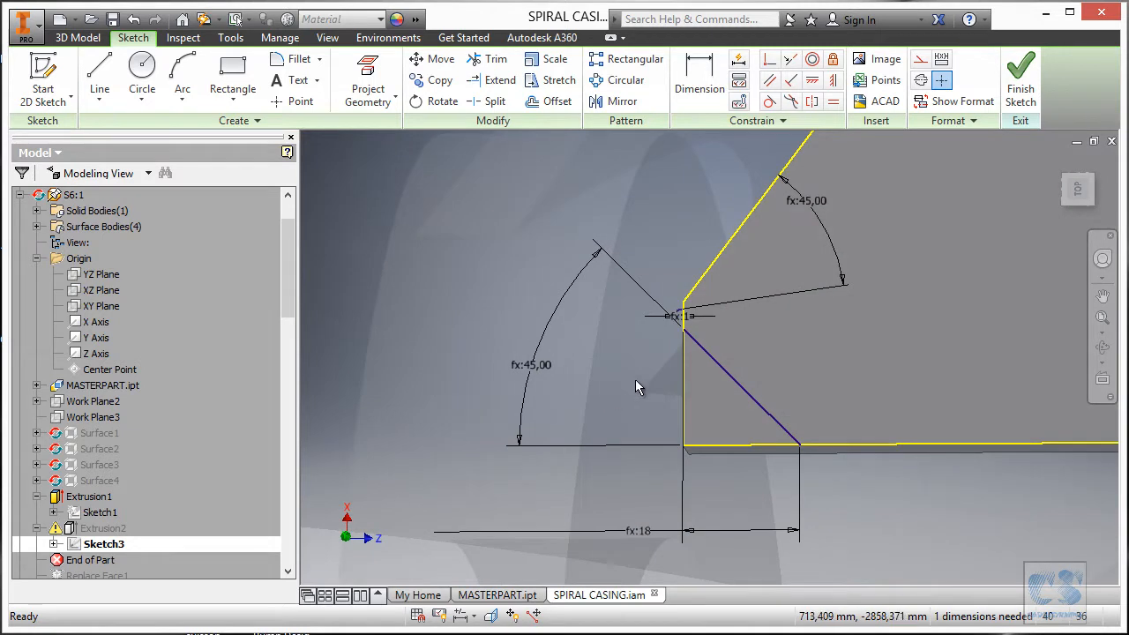
scroll(629, 372, "up", 12)
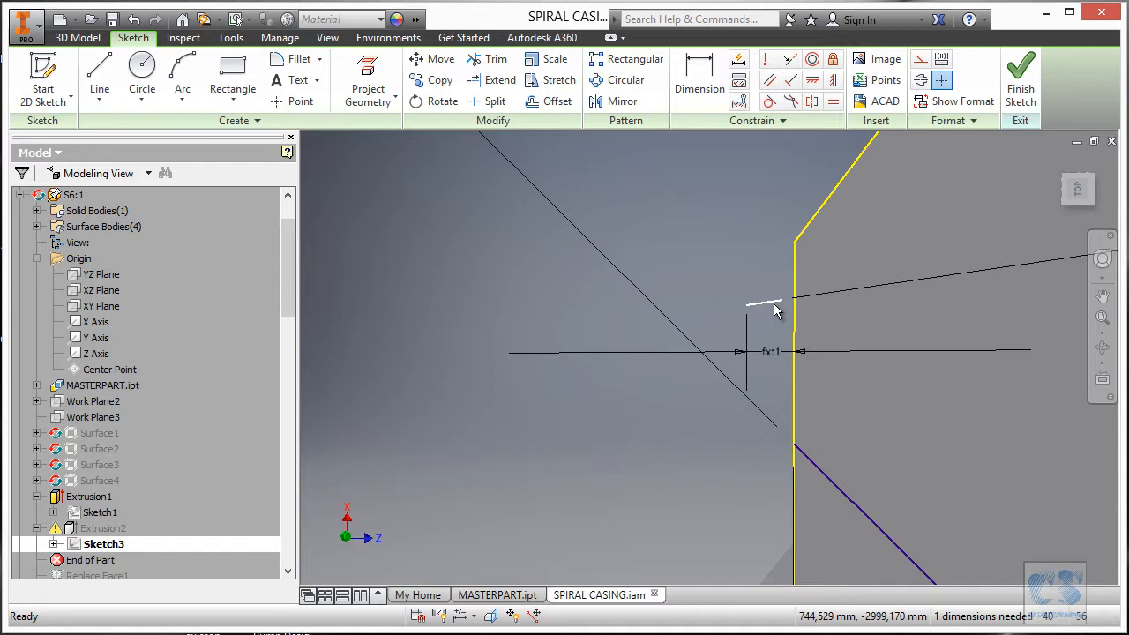
scroll(736, 328, "down", 6)
scroll(703, 340, "down", 4)
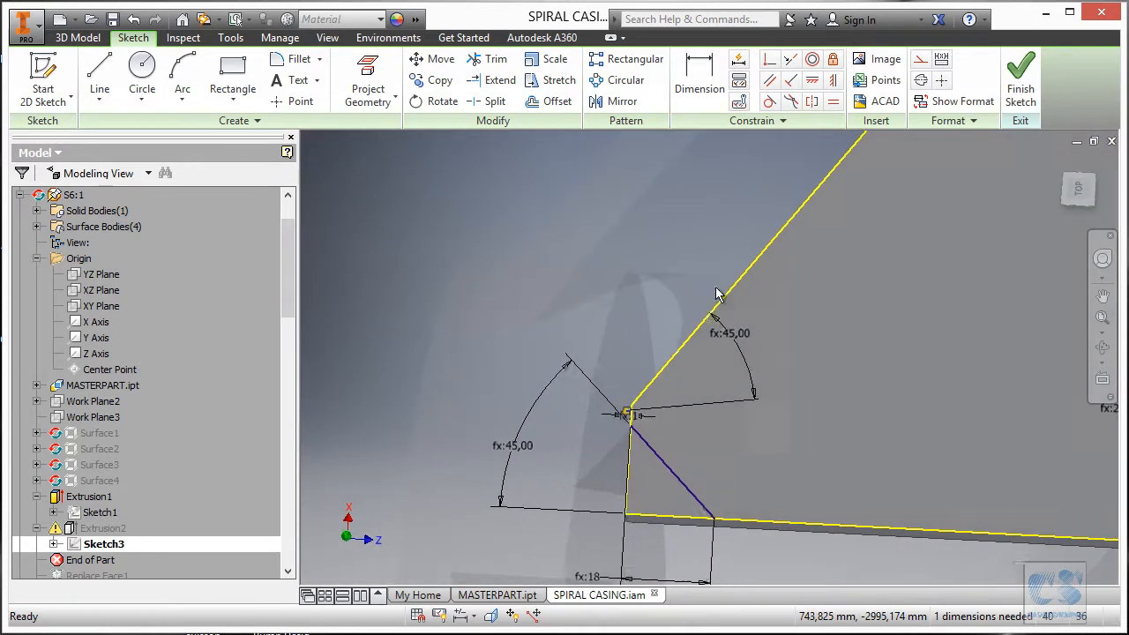
mouse_move(688, 312)
middle_mouse_down("shift")
mouse_move(713, 315)
mouse_move(741, 295)
middle_mouse_up("shift")
scroll(688, 299, "up", 5)
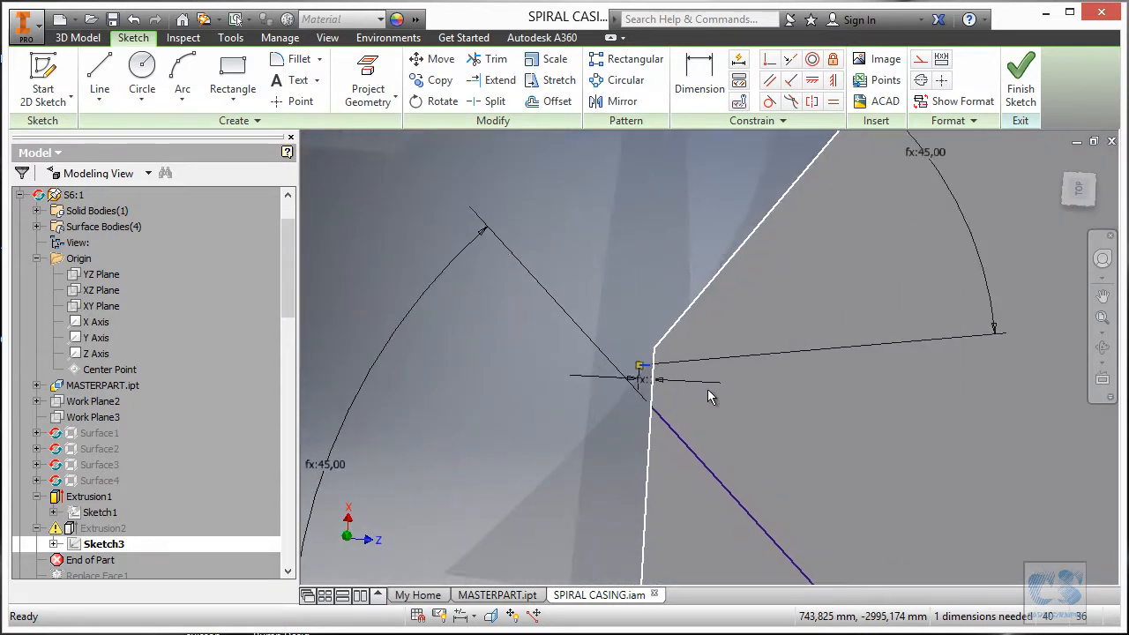
Delete the short corner line, the sketch point and their dimensions.
key("Delete")
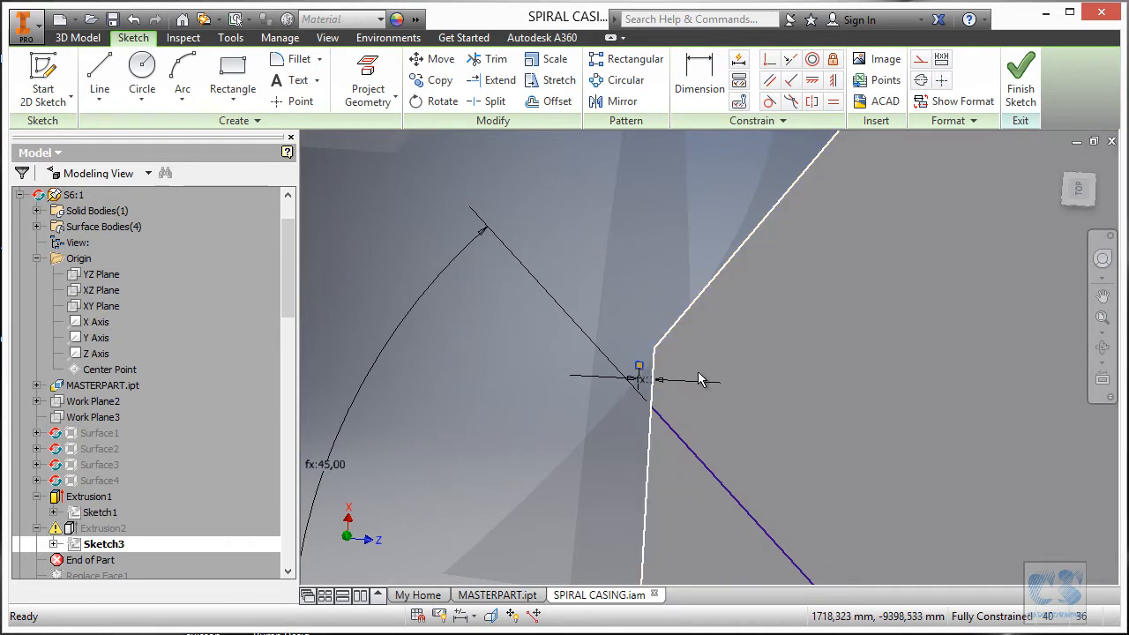
key("Delete")
middle_click_drag(661, 370, 618, 382, "shift")
scroll(618, 382, "down", 5)
middle_click_drag(886, 388, 575, 374)
scroll(677, 345, "down", 4)
Finish Sketch3 and re-run Extrusion2 with the profile region reselected.
left_click(1035, 90)
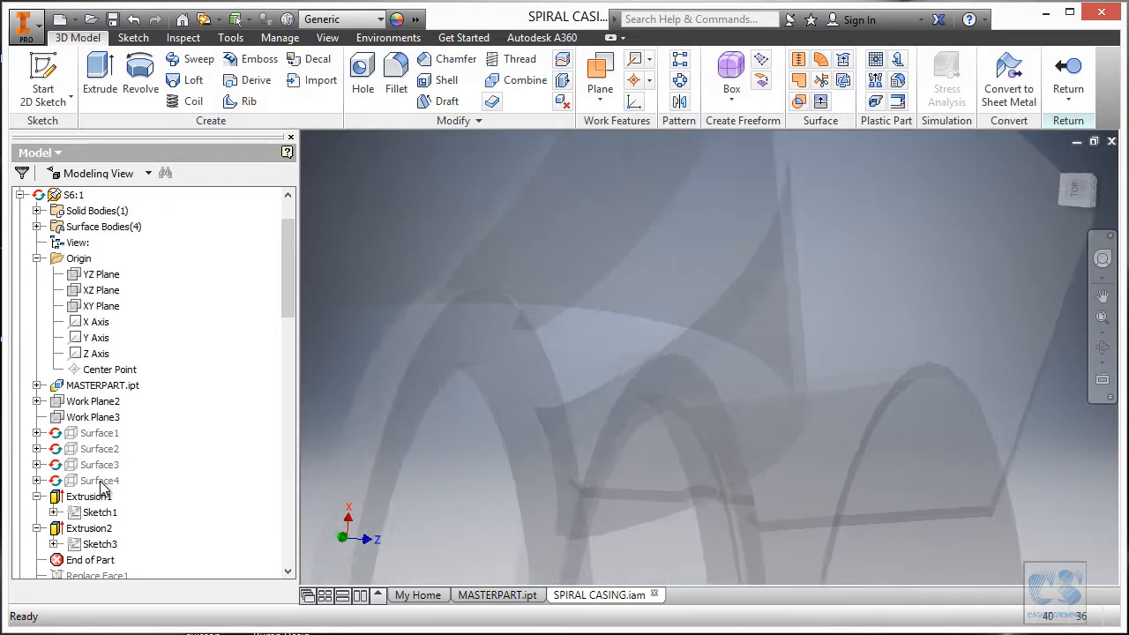
left_click(95, 529)
left_click(333, 569)
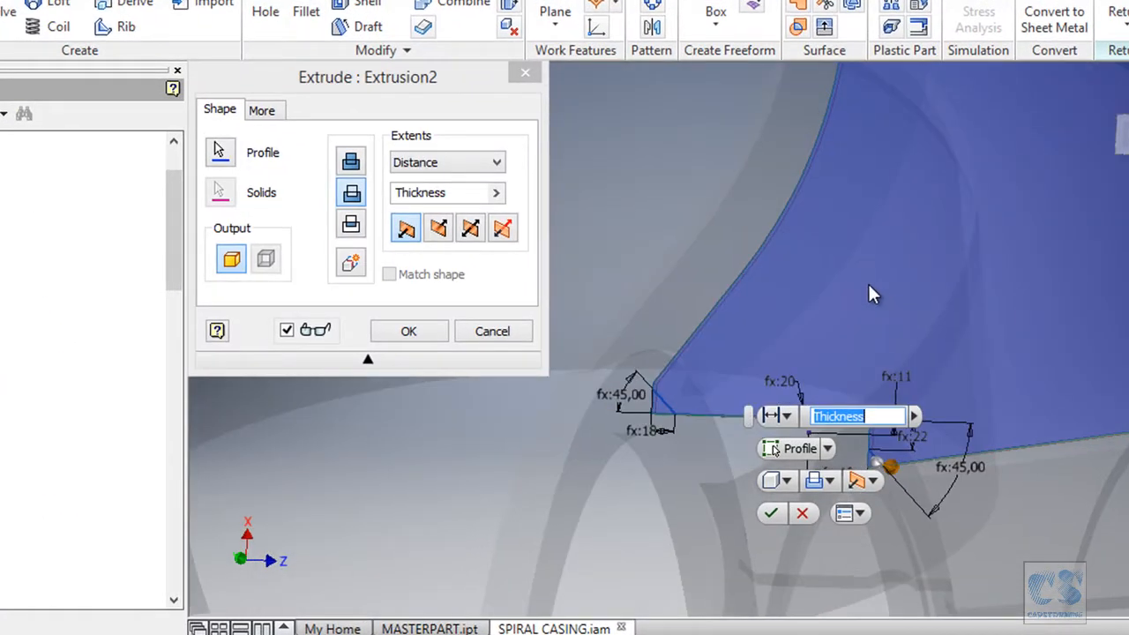
left_click(221, 156)
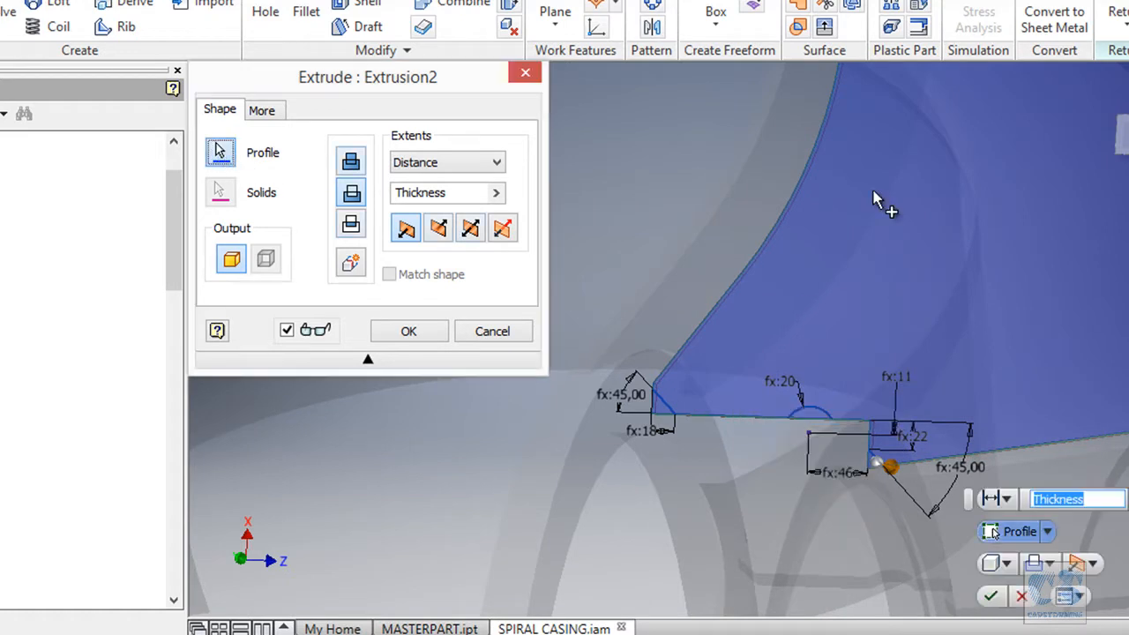
left_click(918, 210)
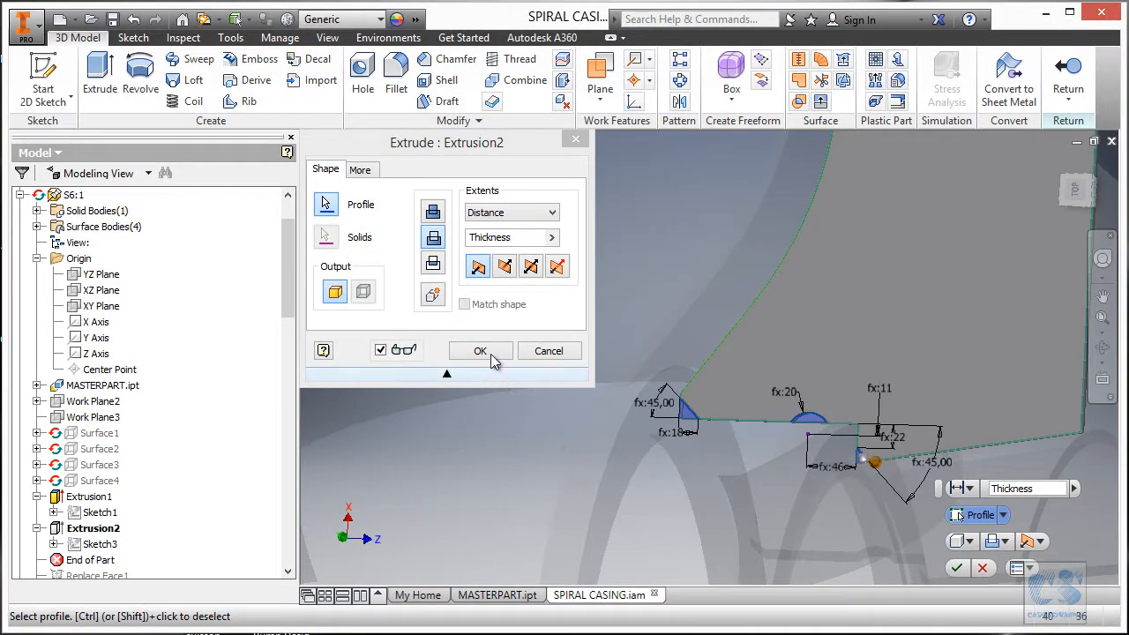
left_click(479, 351)
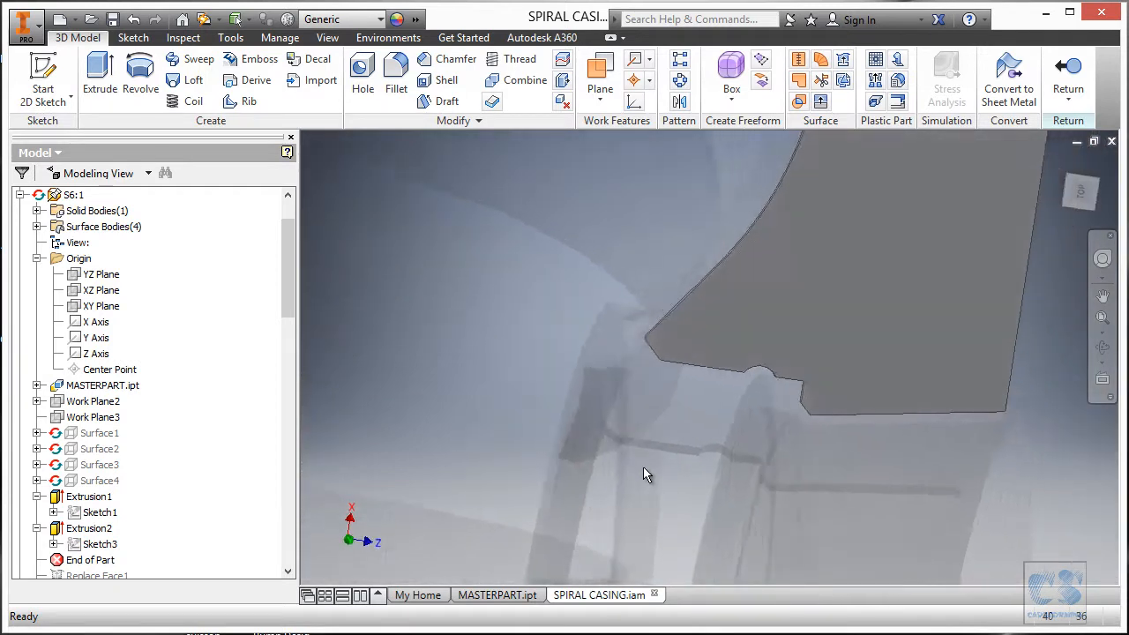
Move End of Part below Replace Face1 and accept the reorder warning.
left_click_drag(291, 282, 289, 319)
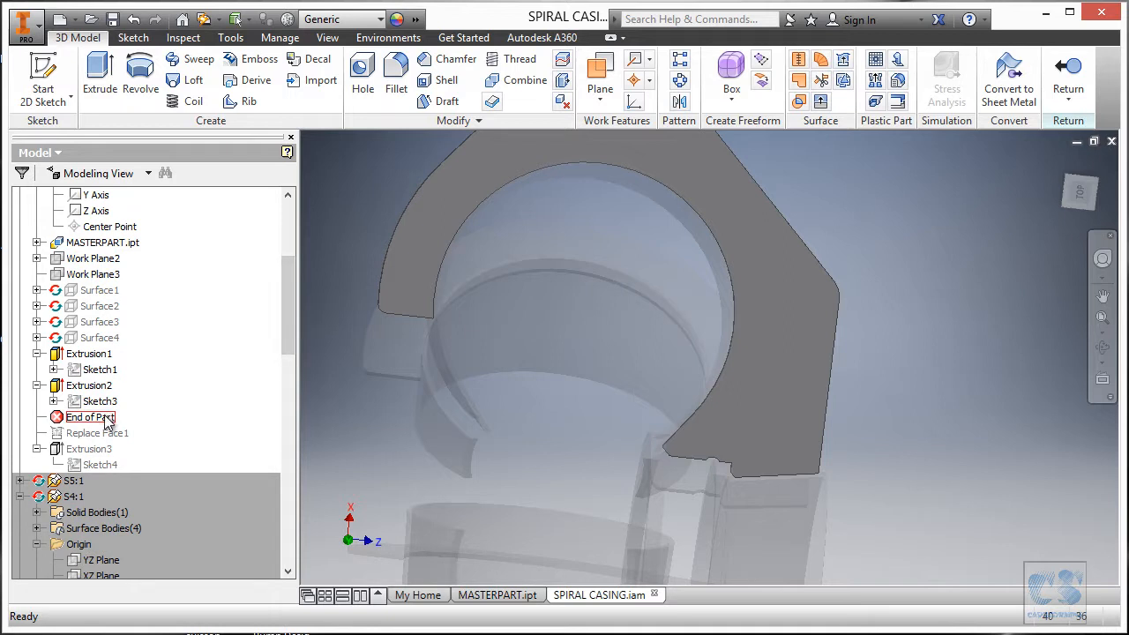
left_click_drag(105, 420, 105, 431)
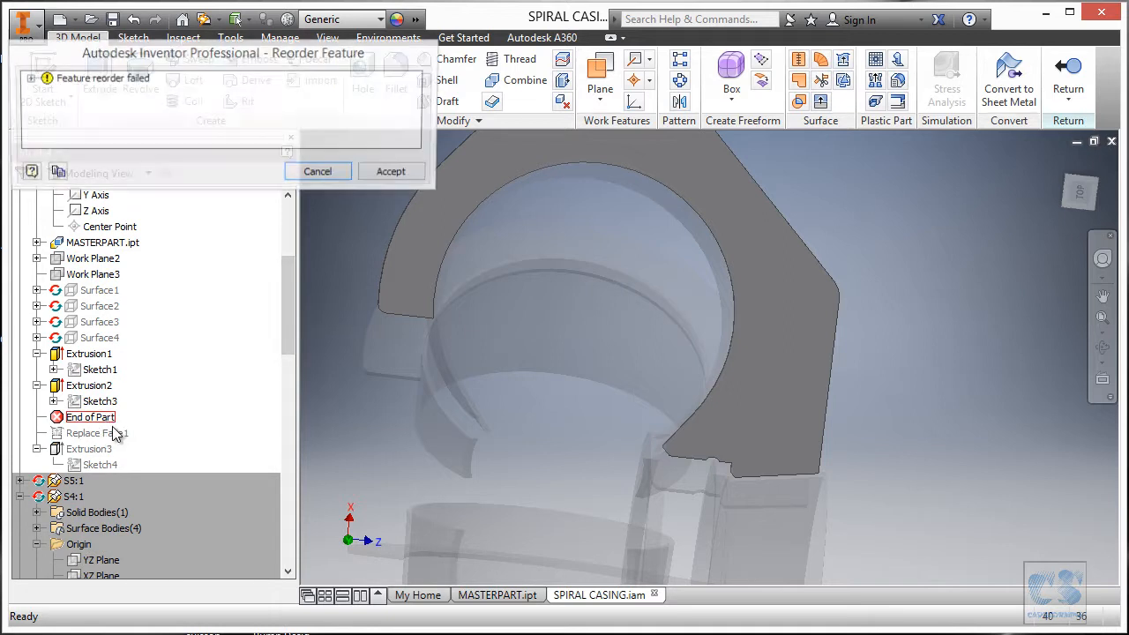
left_click(394, 173)
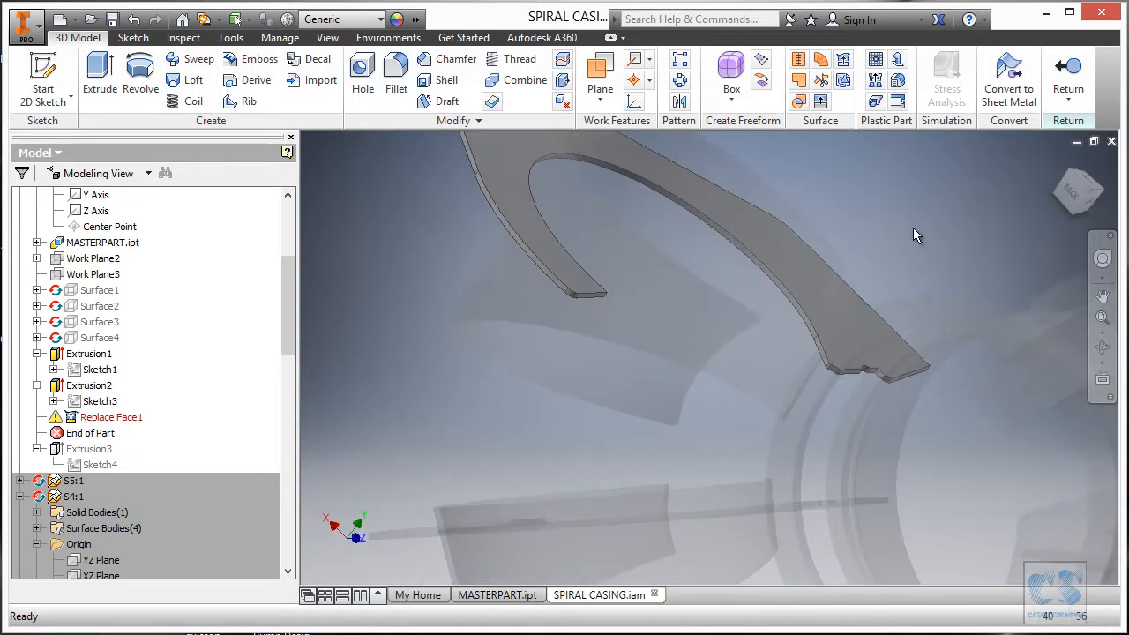
Turn on Surface4's visibility.
left_click(104, 339)
right_click(106, 341)
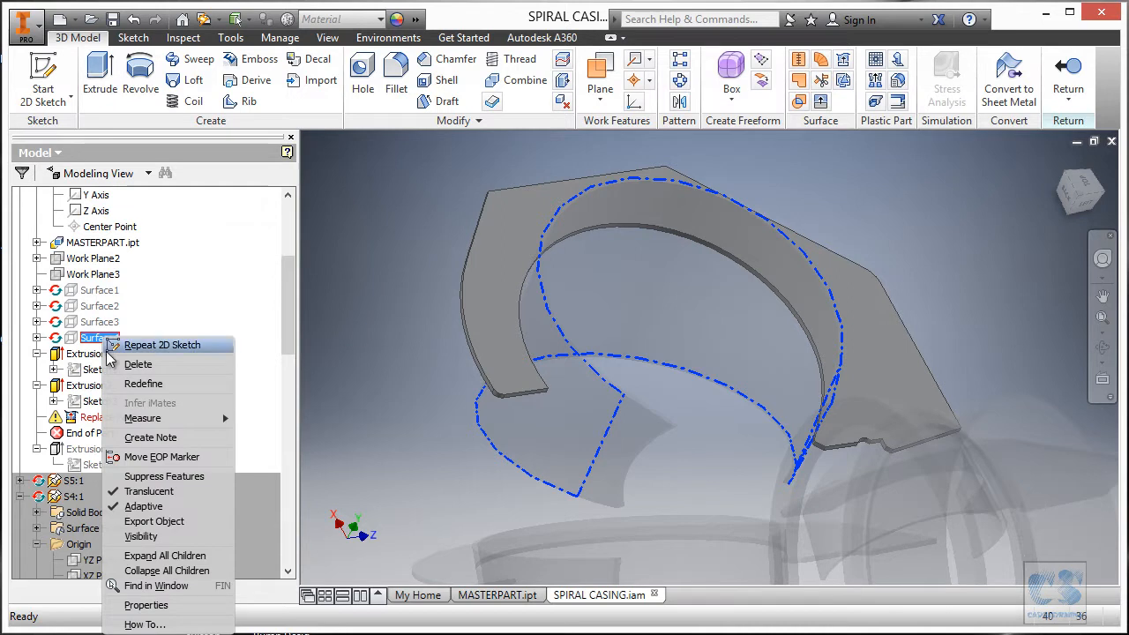
left_click(141, 536)
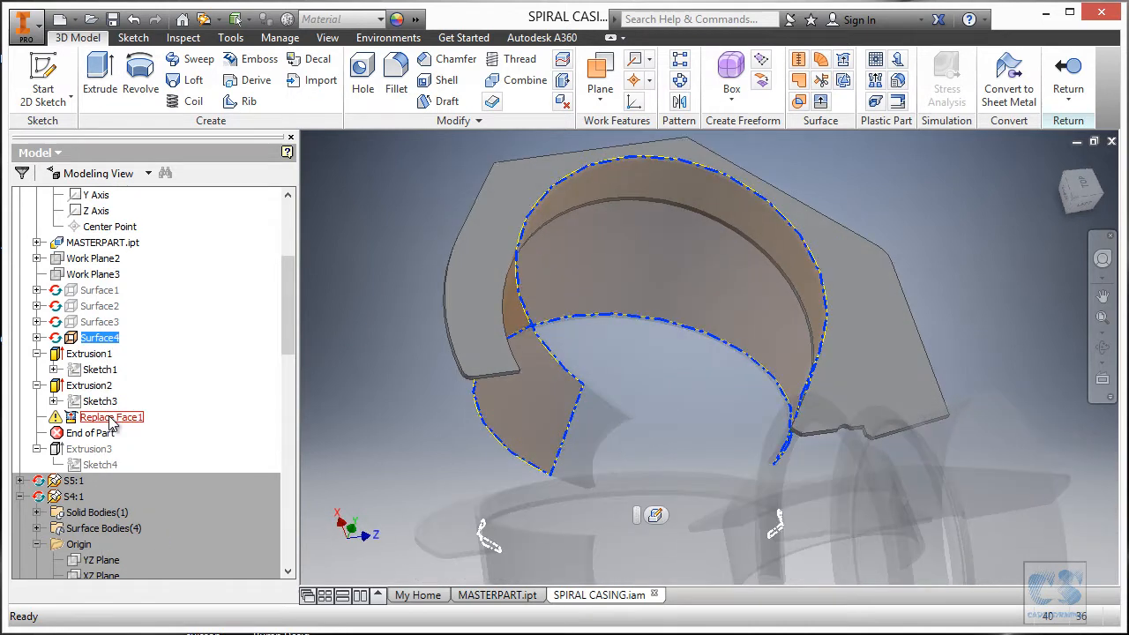
Redefine Replace Face1 with the plate's two edge faces replaced by the spiral surface faces.
left_click(128, 419)
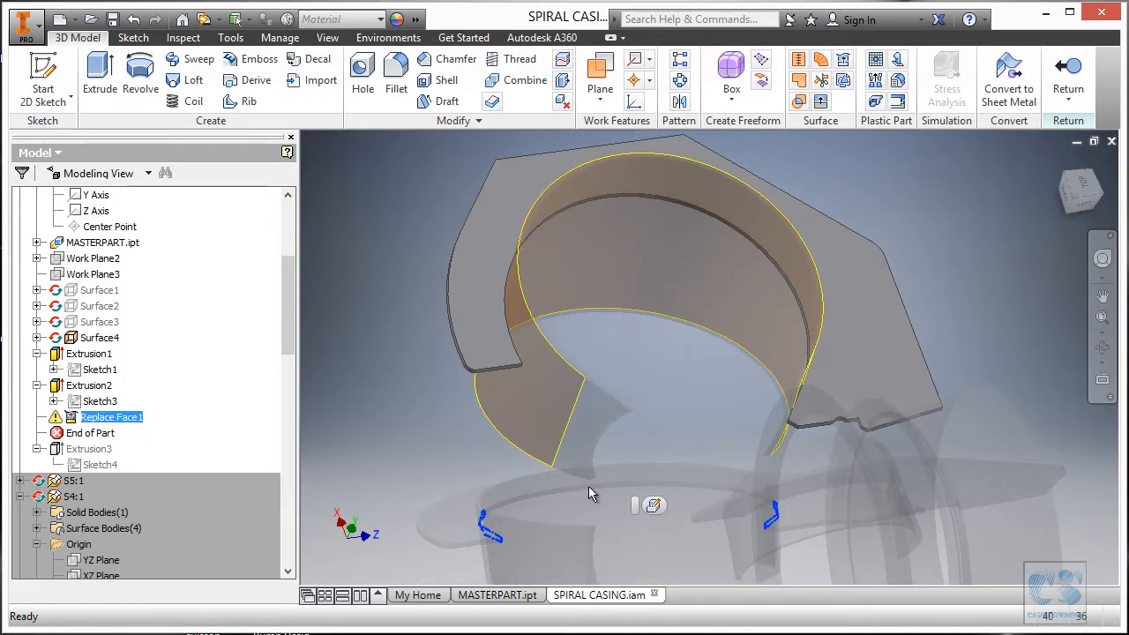
left_click(652, 504)
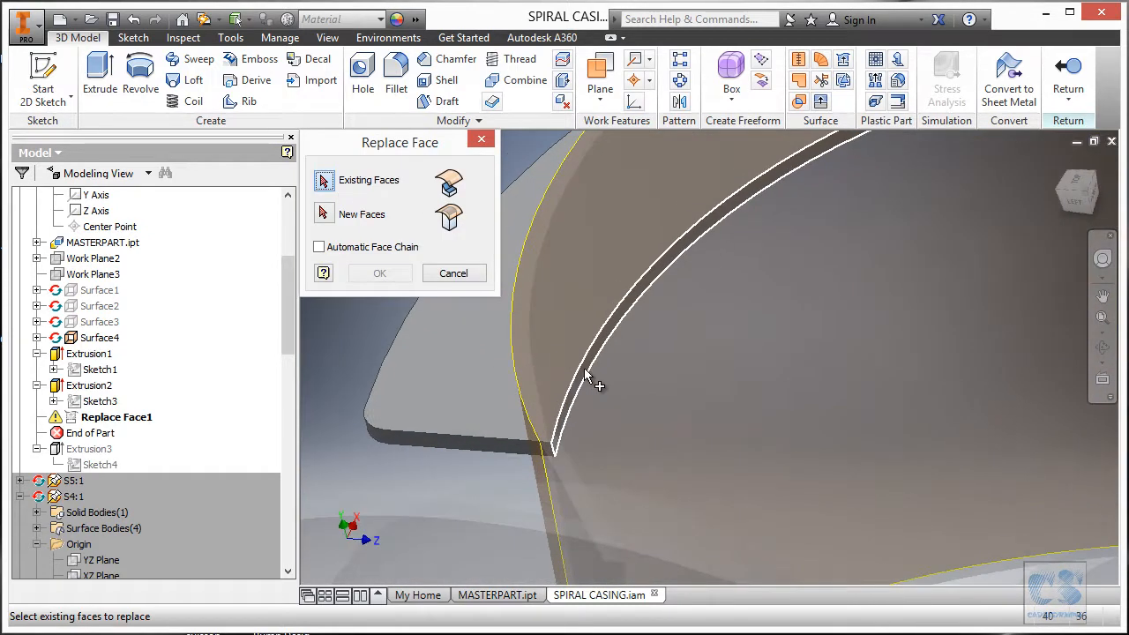
left_click(585, 373)
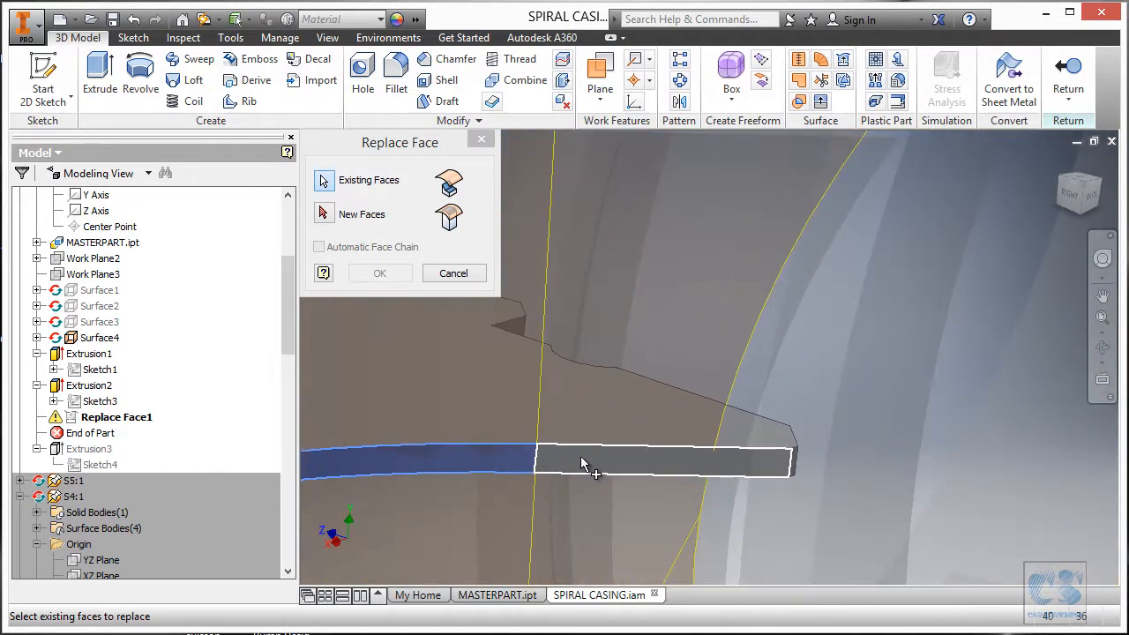
left_click(581, 458)
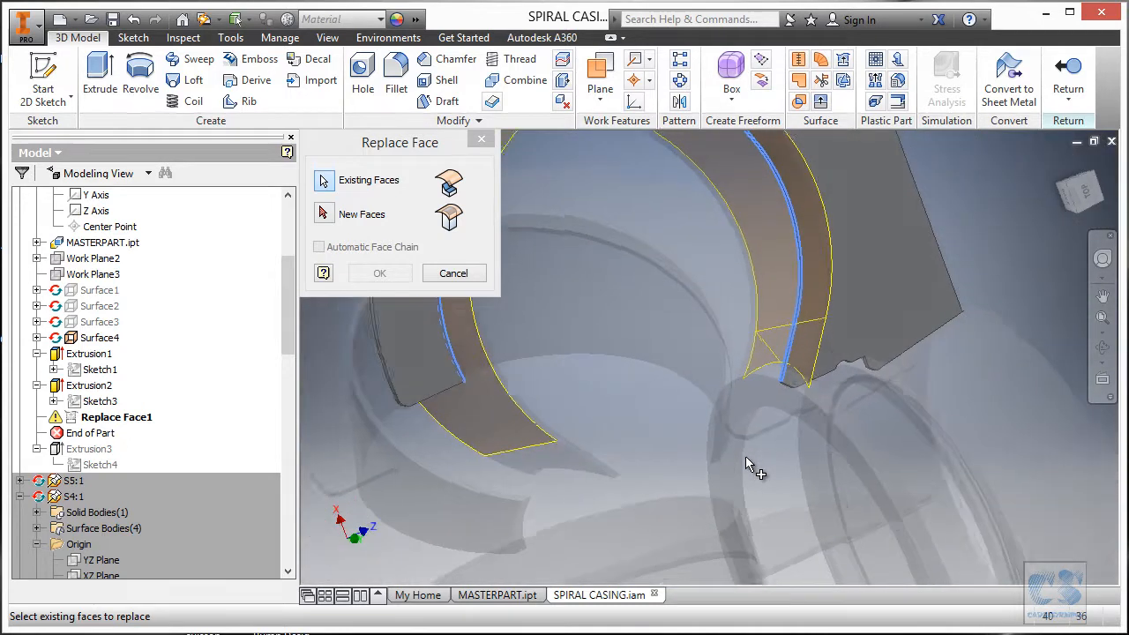
left_click(324, 214)
left_click(823, 414)
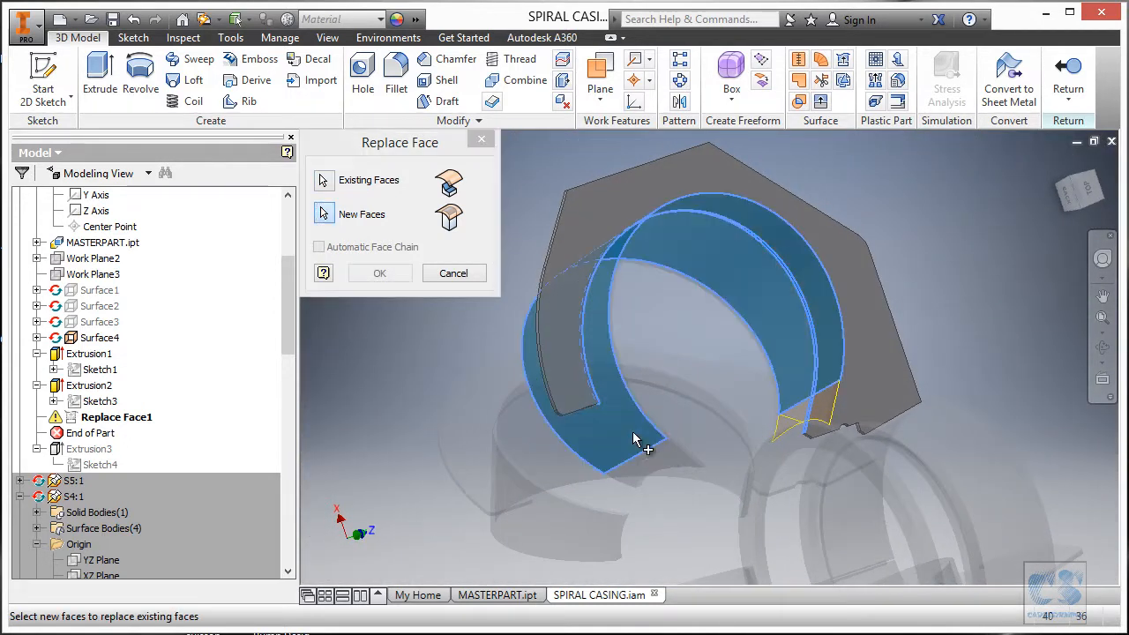
left_click(822, 408)
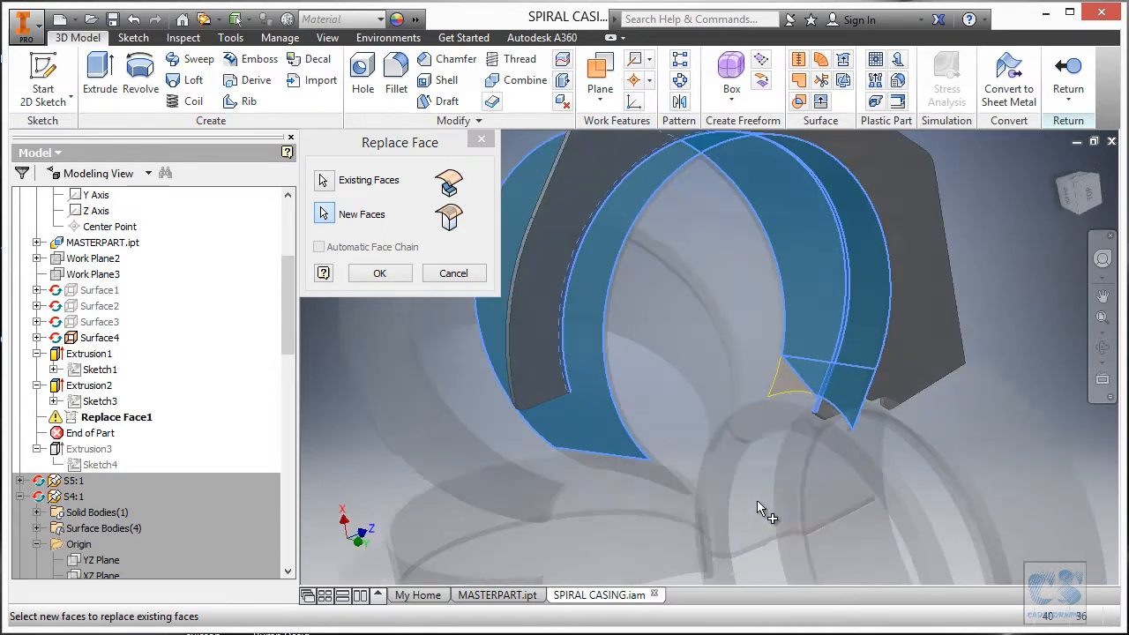
left_click(380, 272)
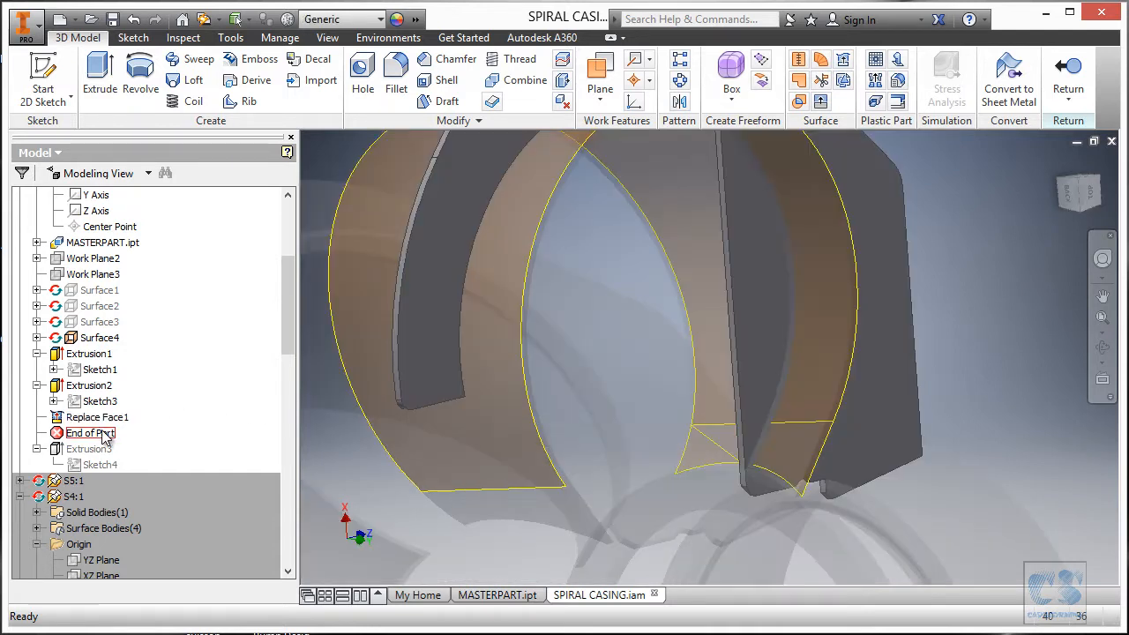
Move End of Part back above Replace Face1, try a surface Extend, then return to the assembly.
left_click_drag(104, 438, 104, 412)
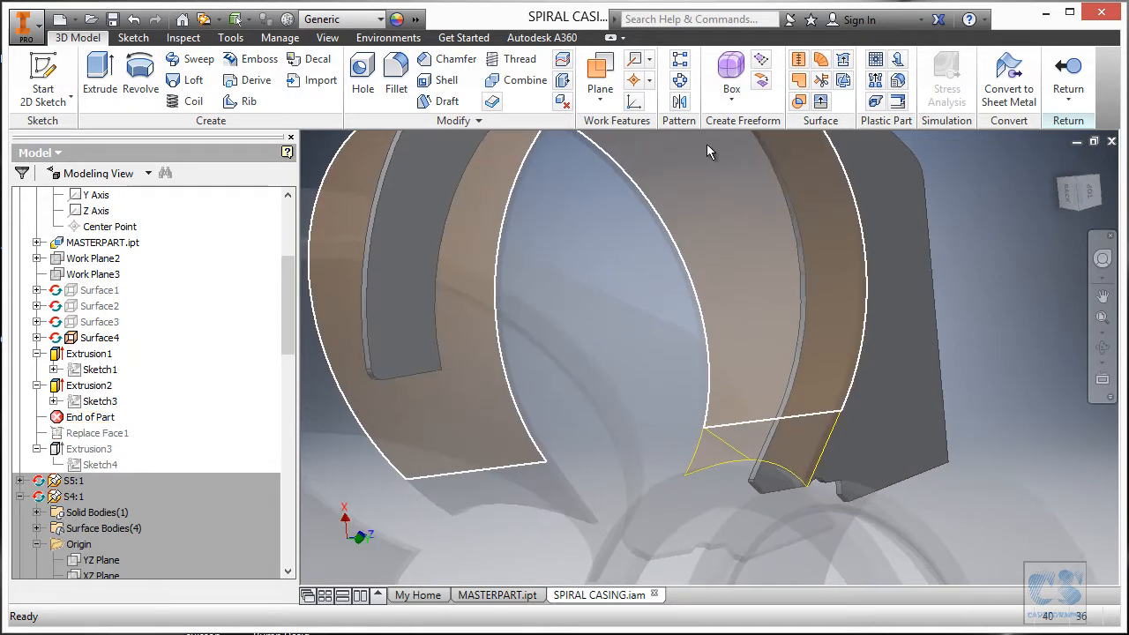
left_click(822, 103)
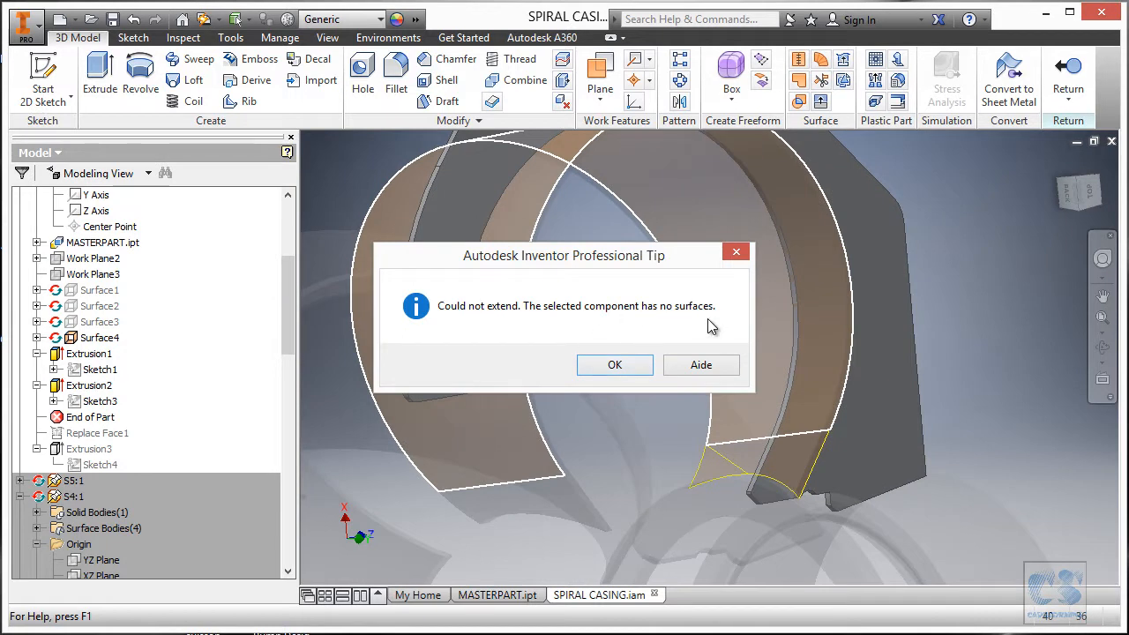
left_click(613, 365)
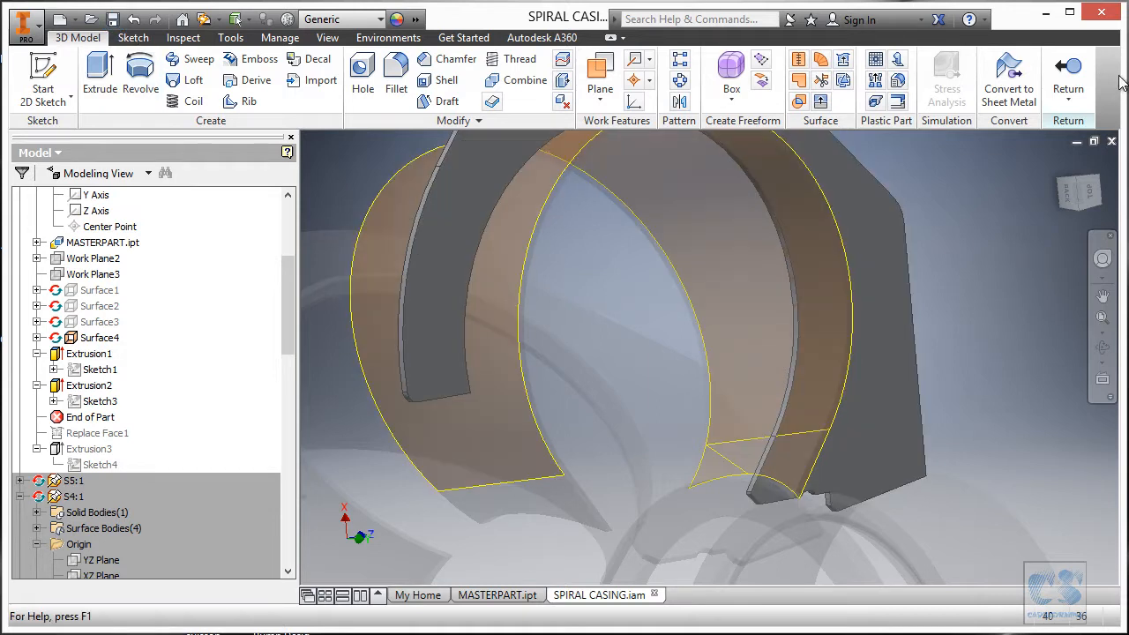
left_click(1077, 70)
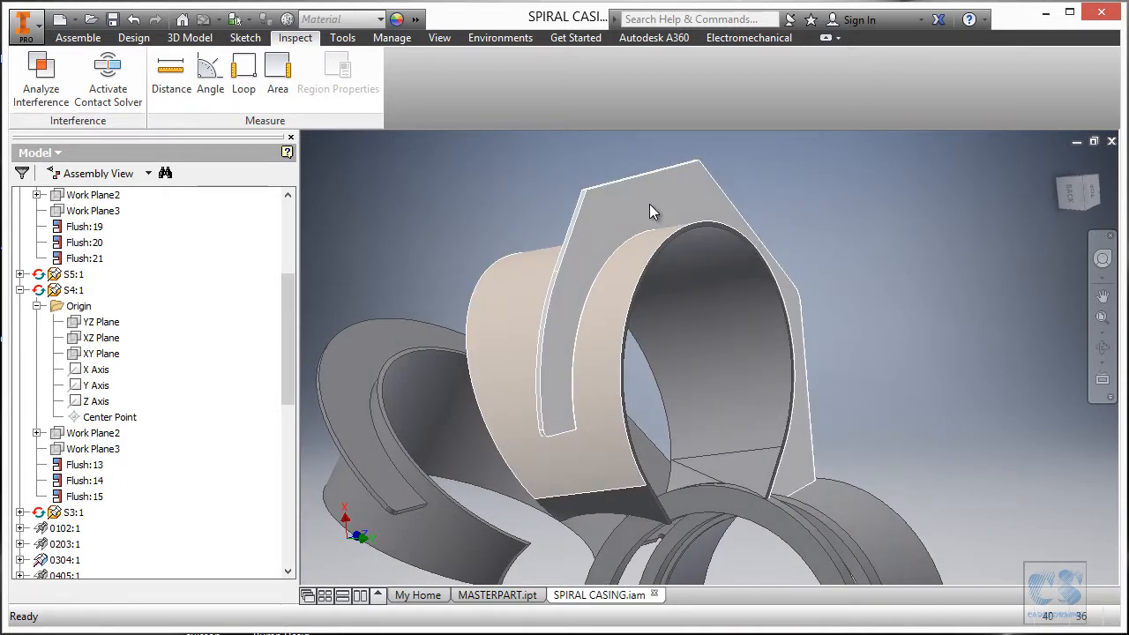
Open the S6 plate part in its own window, unhide Surface4 and launch Extend Surface.
right_click(650, 203)
left_click(660, 150)
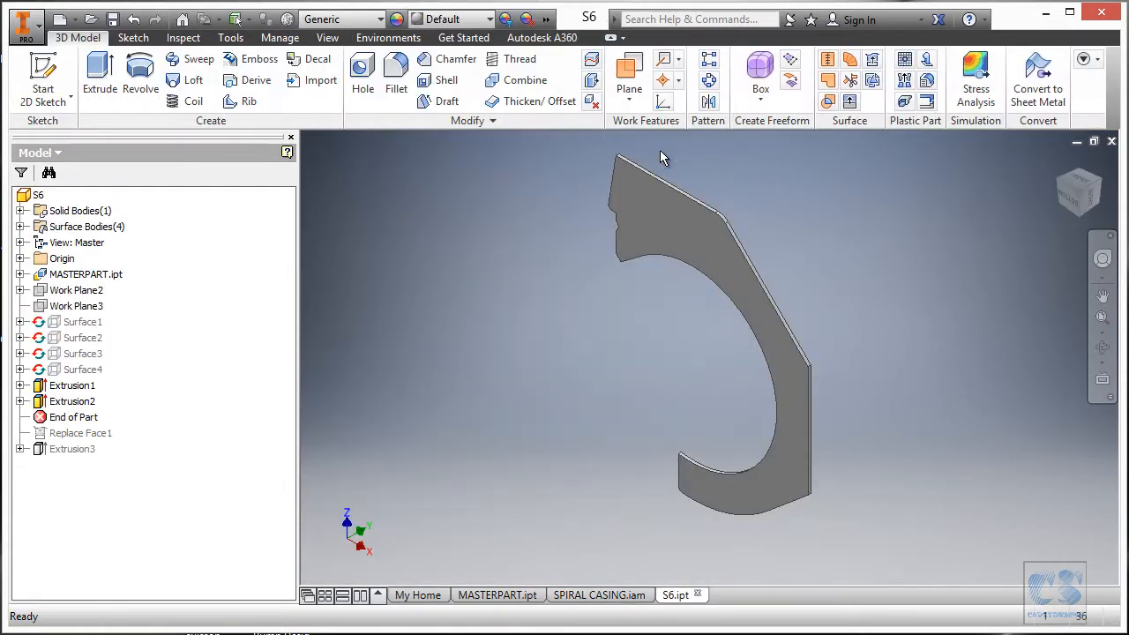
right_click(84, 370)
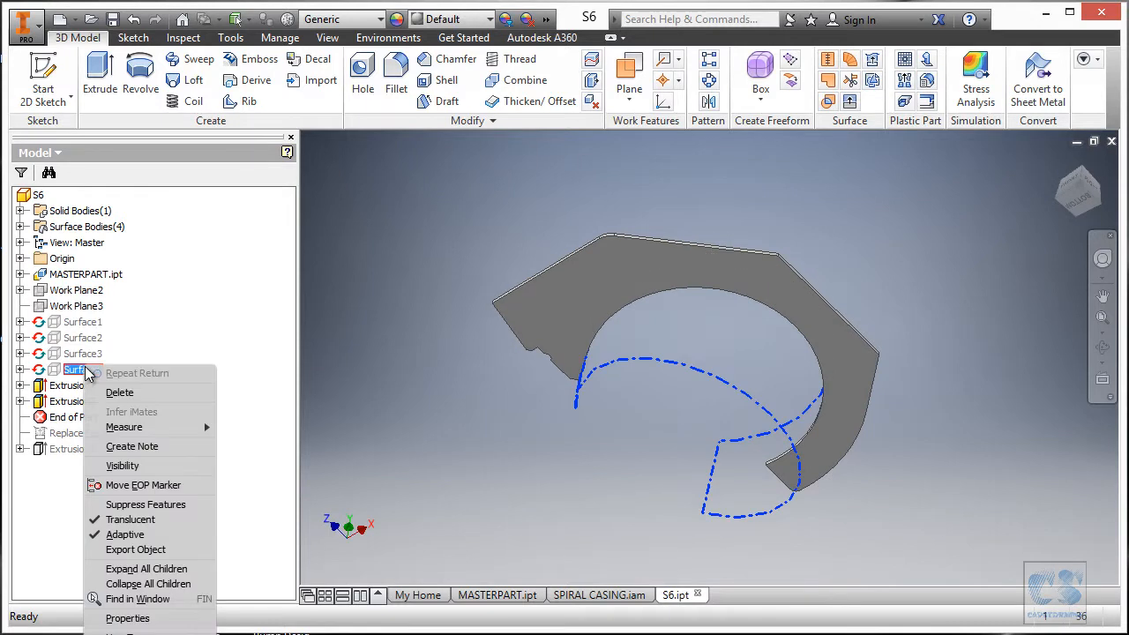
left_click(122, 465)
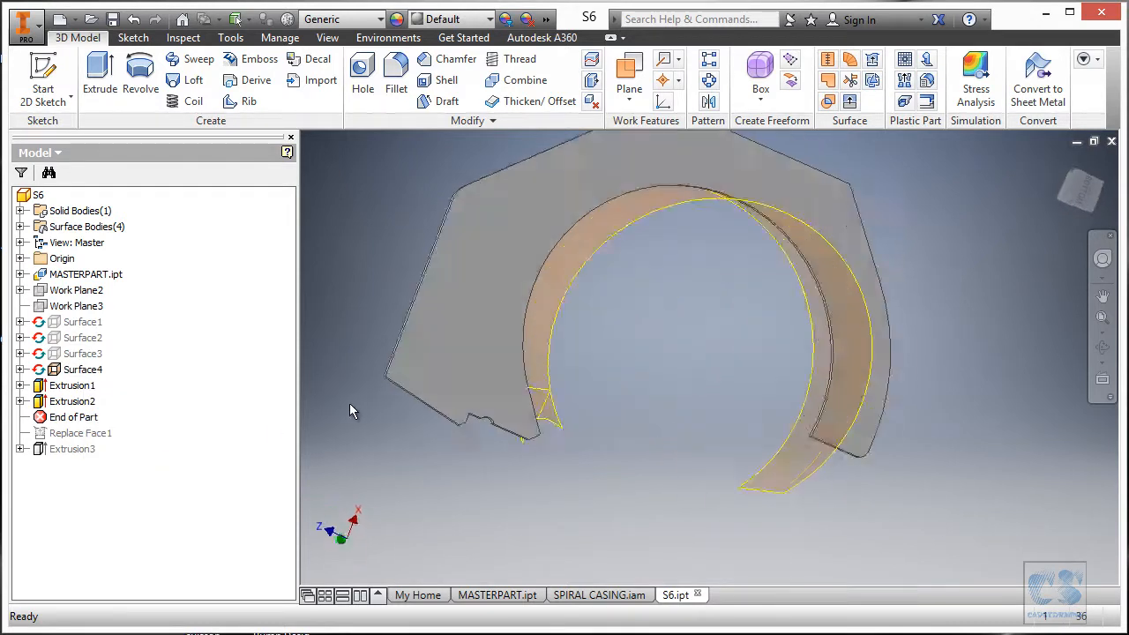
left_click(848, 102)
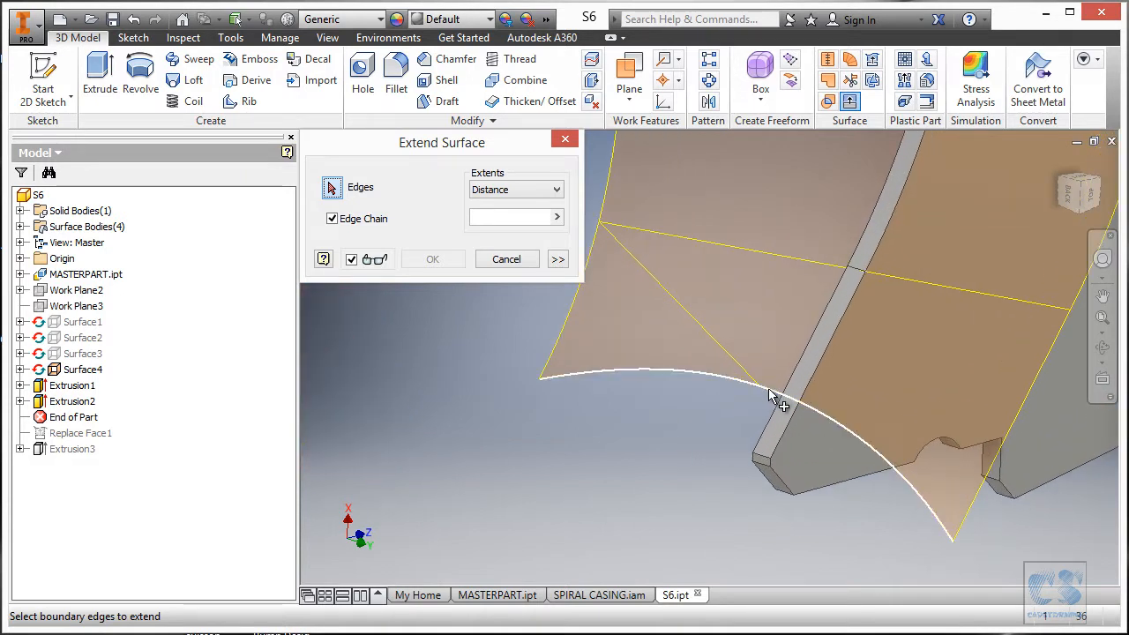
Extend Surface4's lower curved edge by a distance of 180 mm.
left_click(770, 392)
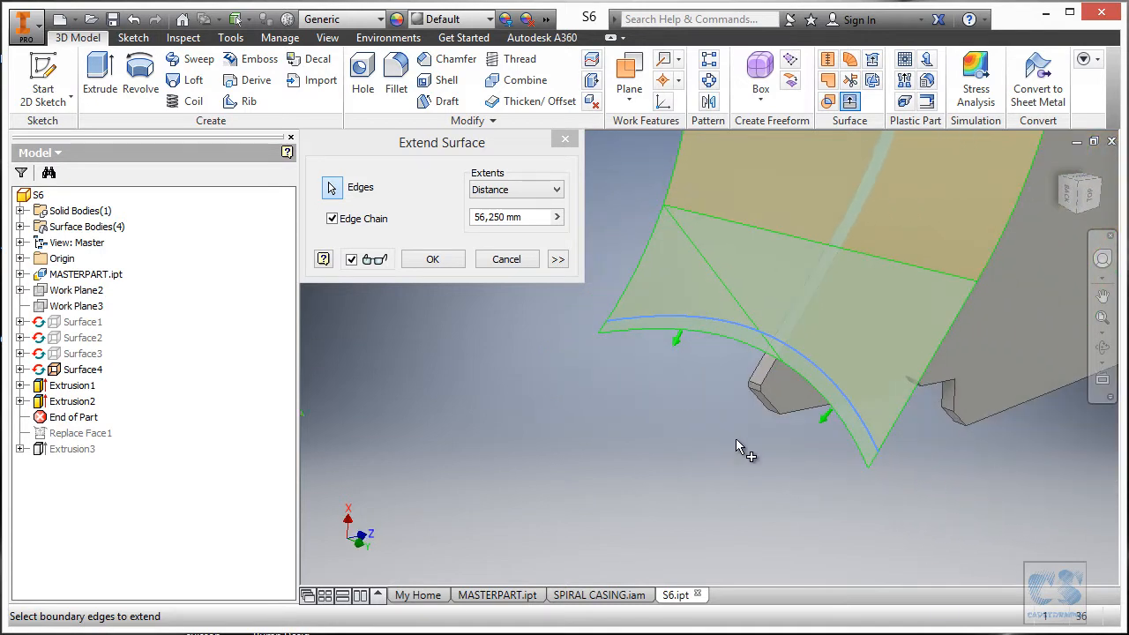
left_click_drag(827, 417, 784, 485)
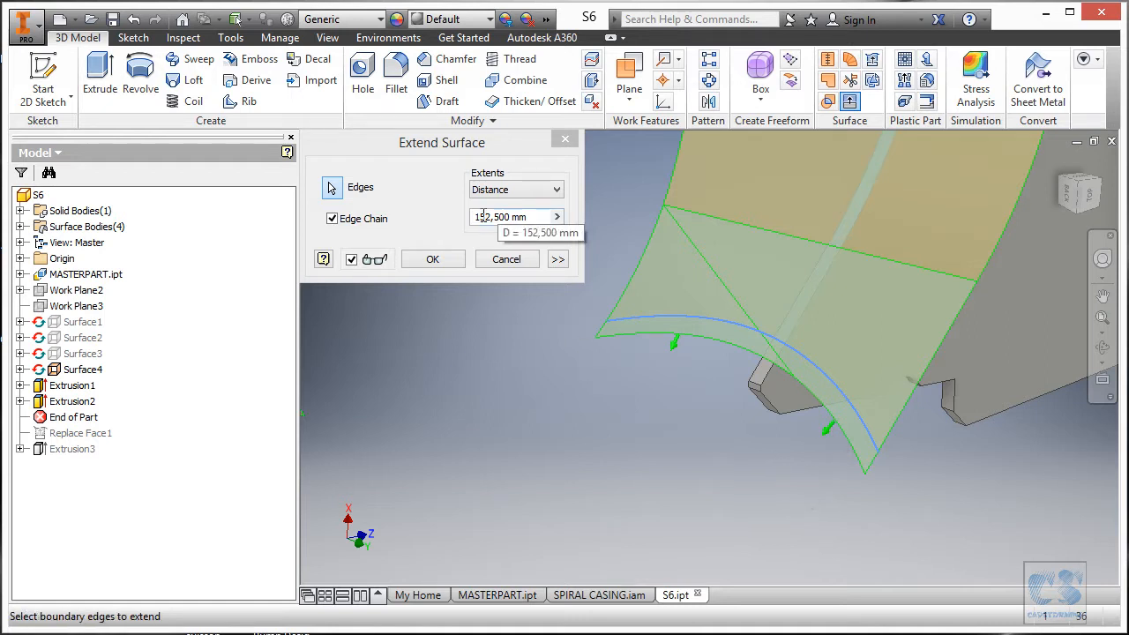
left_click_drag(480, 217, 520, 216)
type("80")
key("Return")
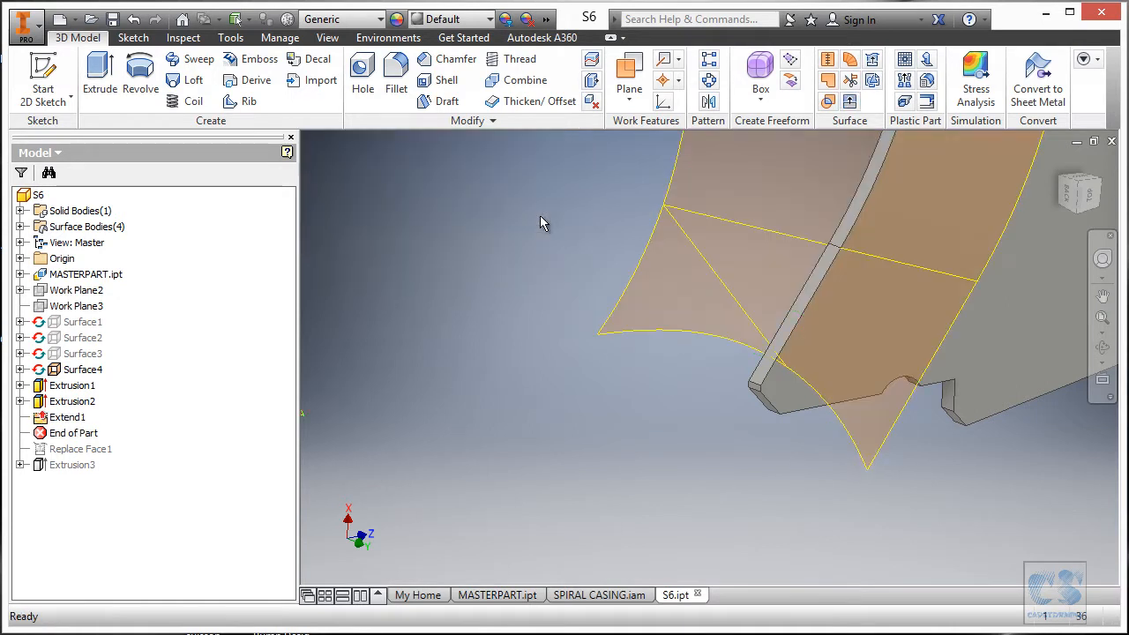
Try changing the Extend1 extension distance, then cancel the edit.
double_click(68, 418)
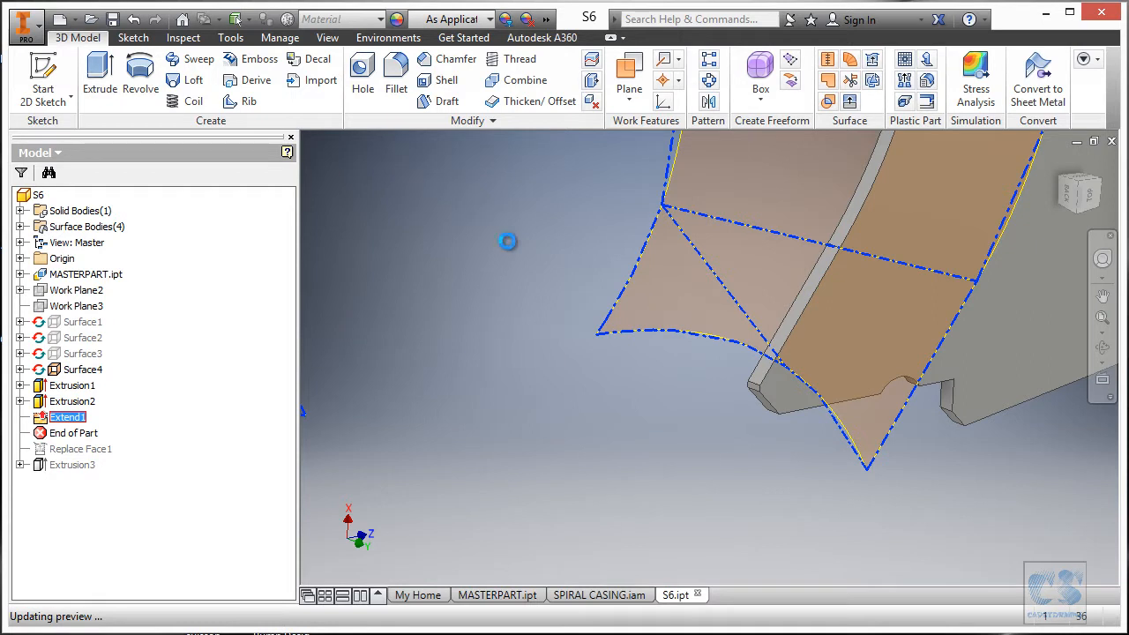
left_click_drag(489, 218, 474, 223)
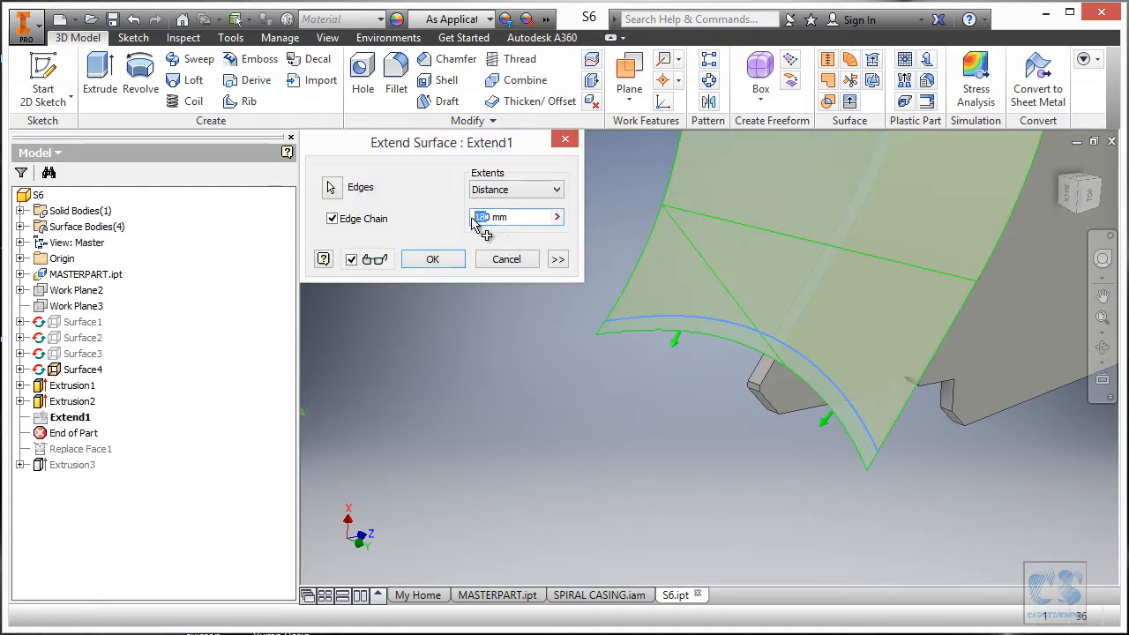
type("25")
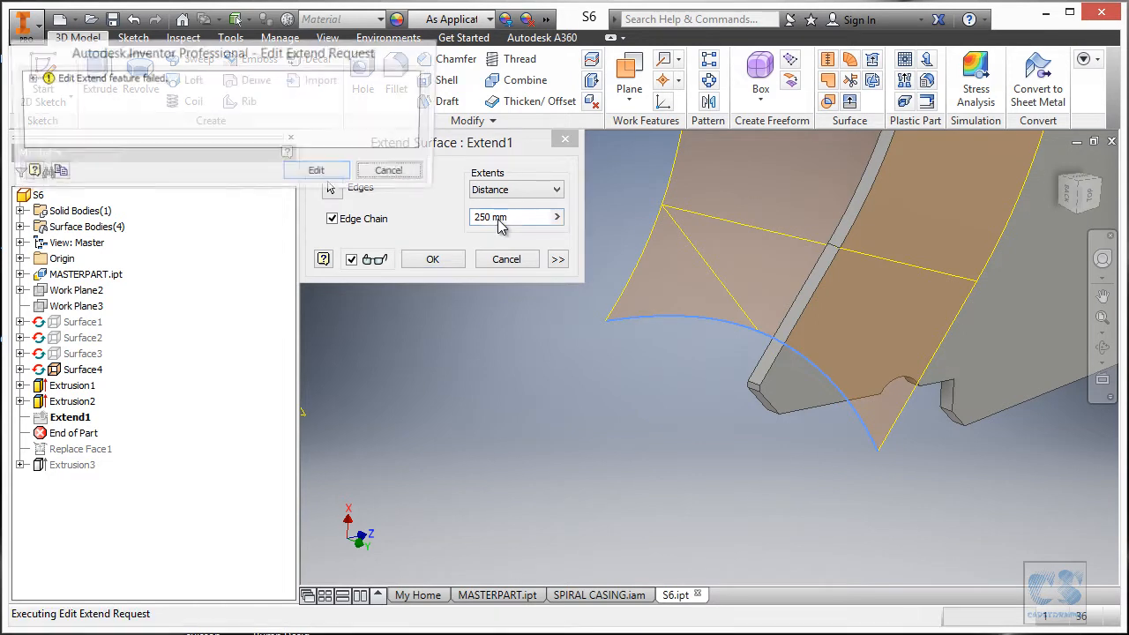
left_click(321, 173)
left_click(484, 221)
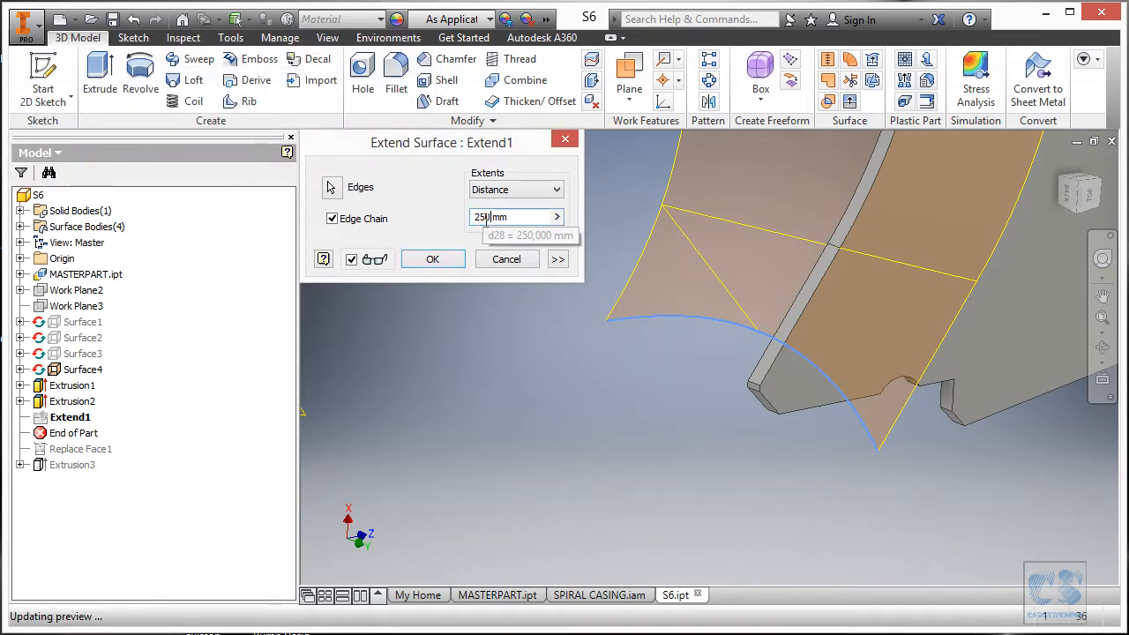
key("Delete")
type("00")
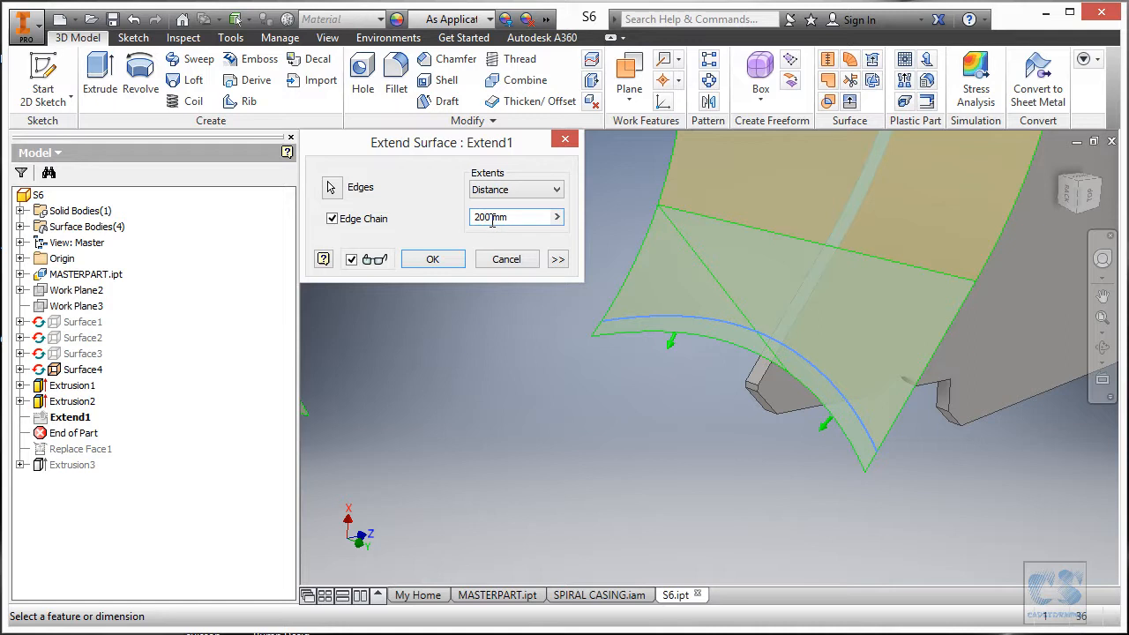
left_click(515, 260)
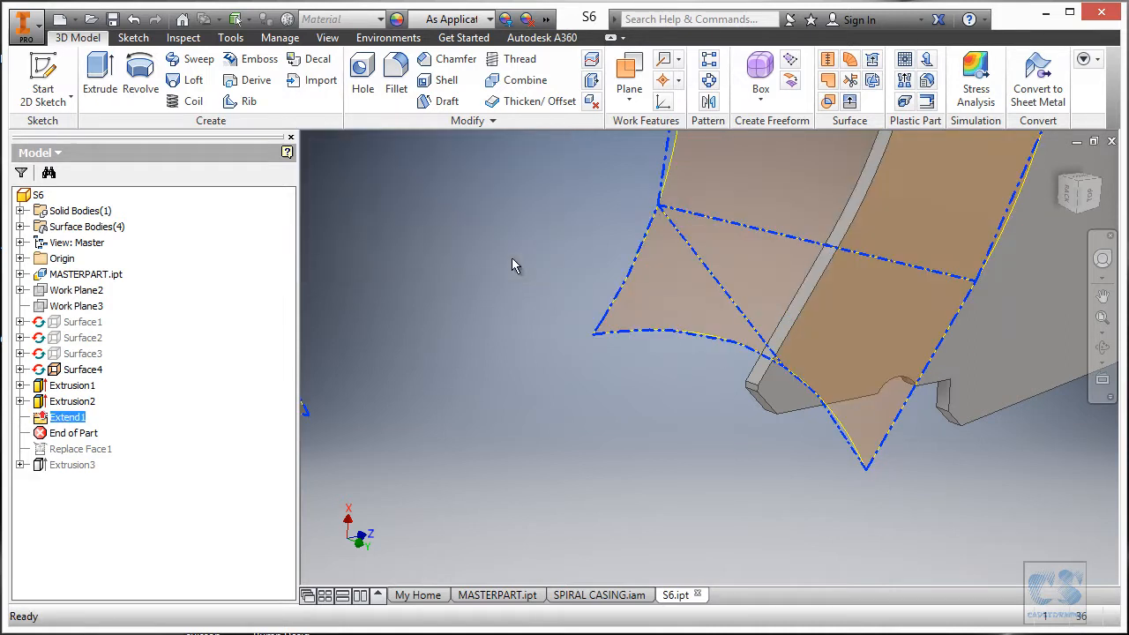
Delete the Extend1 surface extension and bring up the work-plane creation options.
right_click(67, 418)
left_click(117, 444)
middle_click_drag(543, 400, 554, 399, "shift")
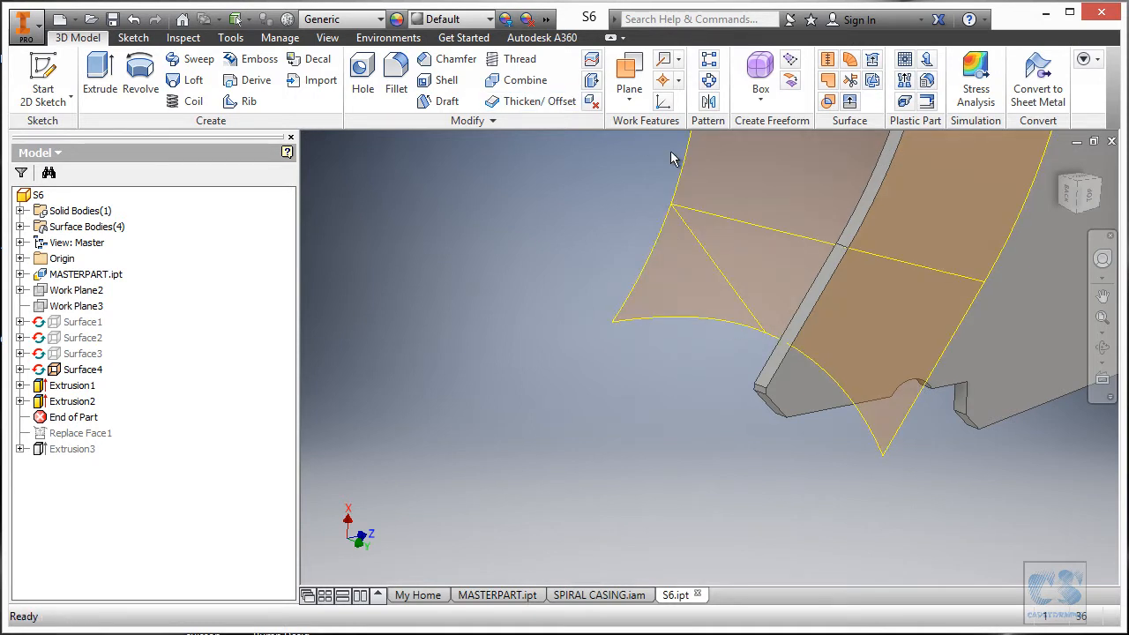
left_click(631, 104)
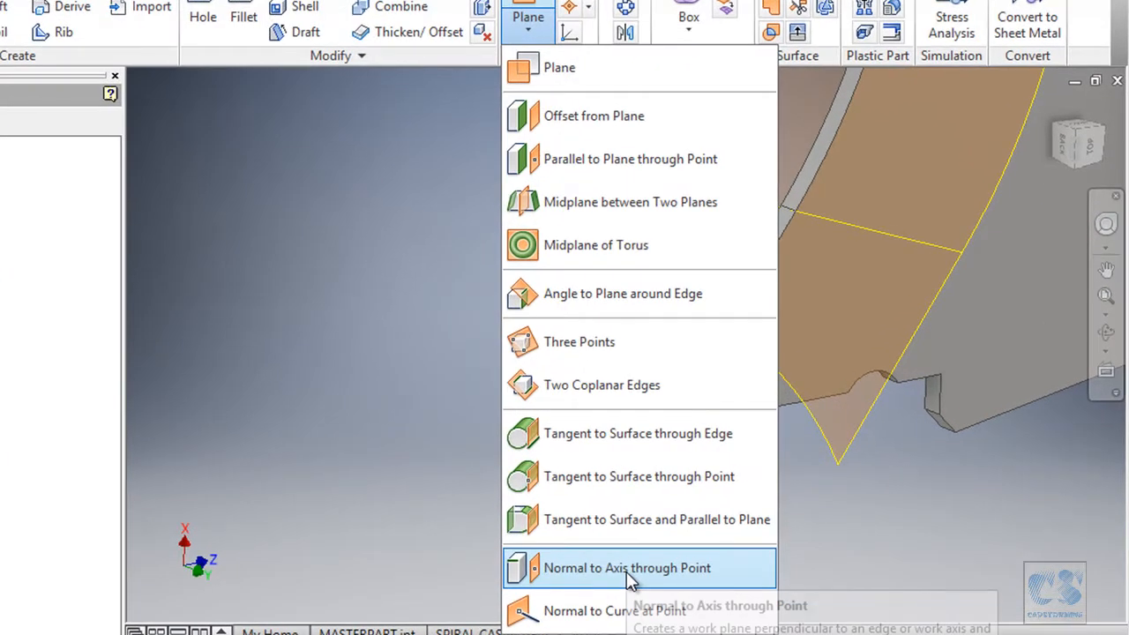
Create Work Plane5 offset 8,500 mm from the small planar face beside the plate edge.
left_click(662, 567)
scroll(626, 572, "down", 3)
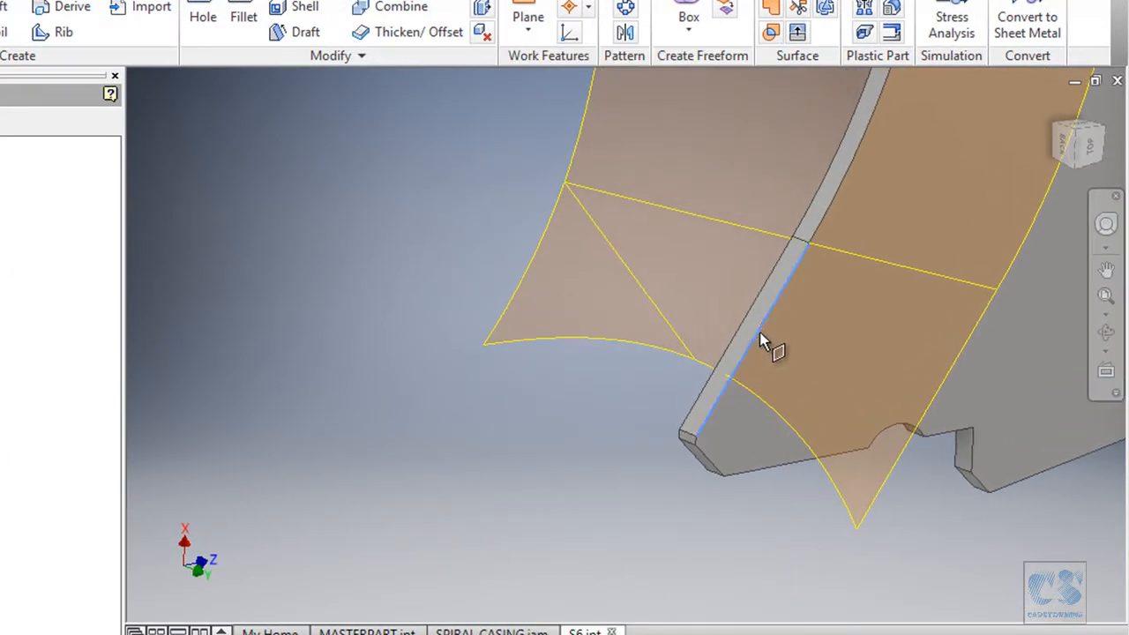
scroll(776, 345, "down", 3)
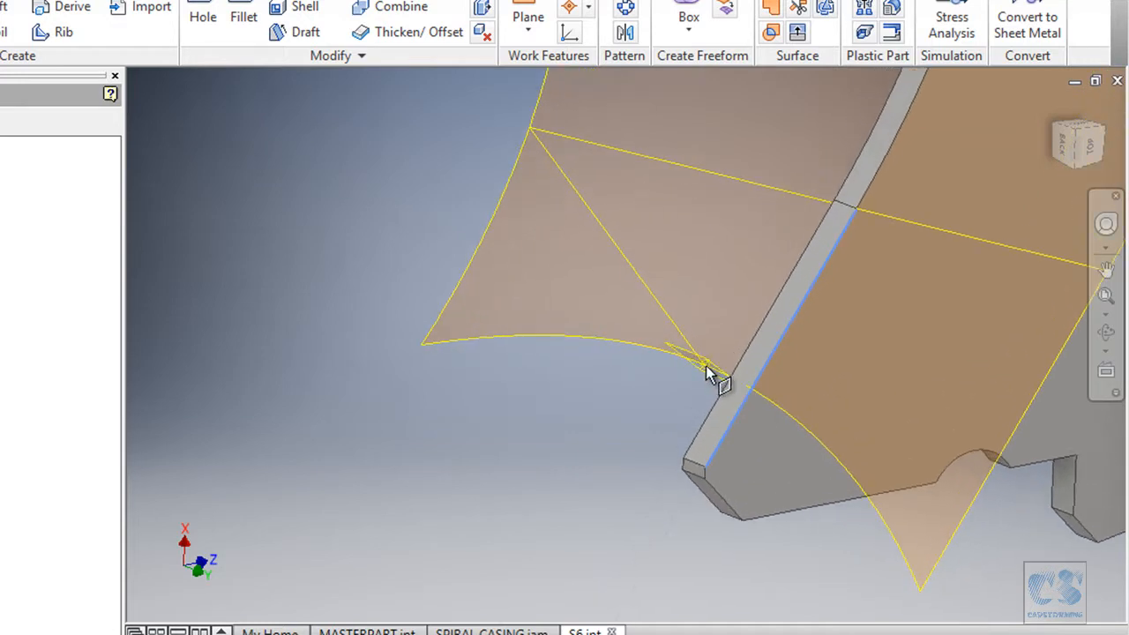
scroll(661, 423, "down", 3)
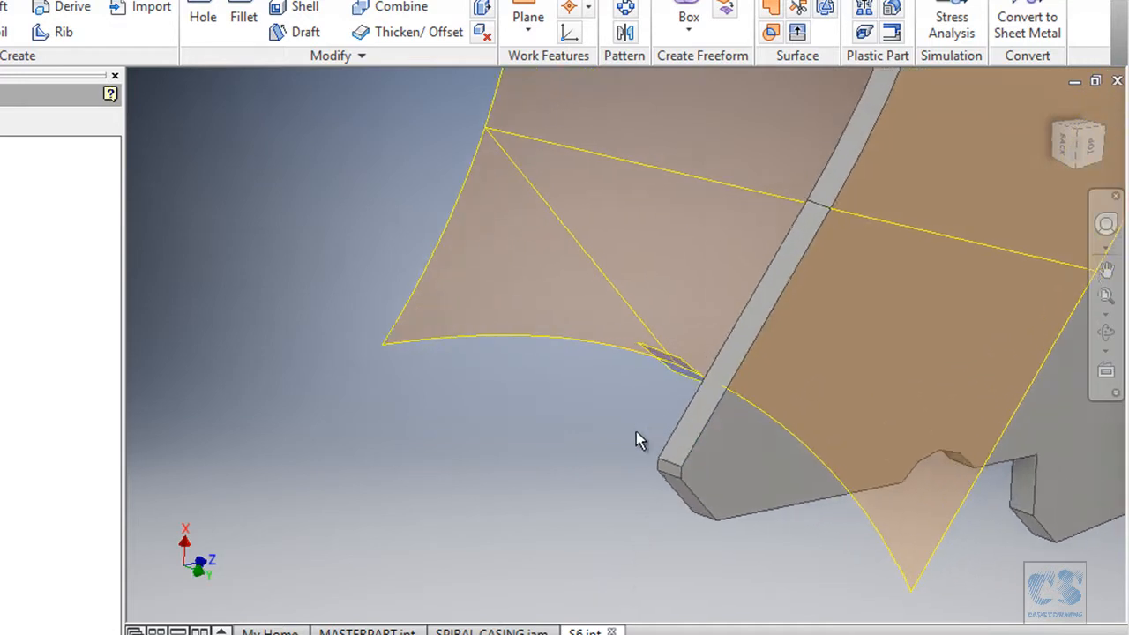
middle_click_drag(635, 431, 636, 431, "shift")
middle_click_drag(598, 448, 425, 469, "shift")
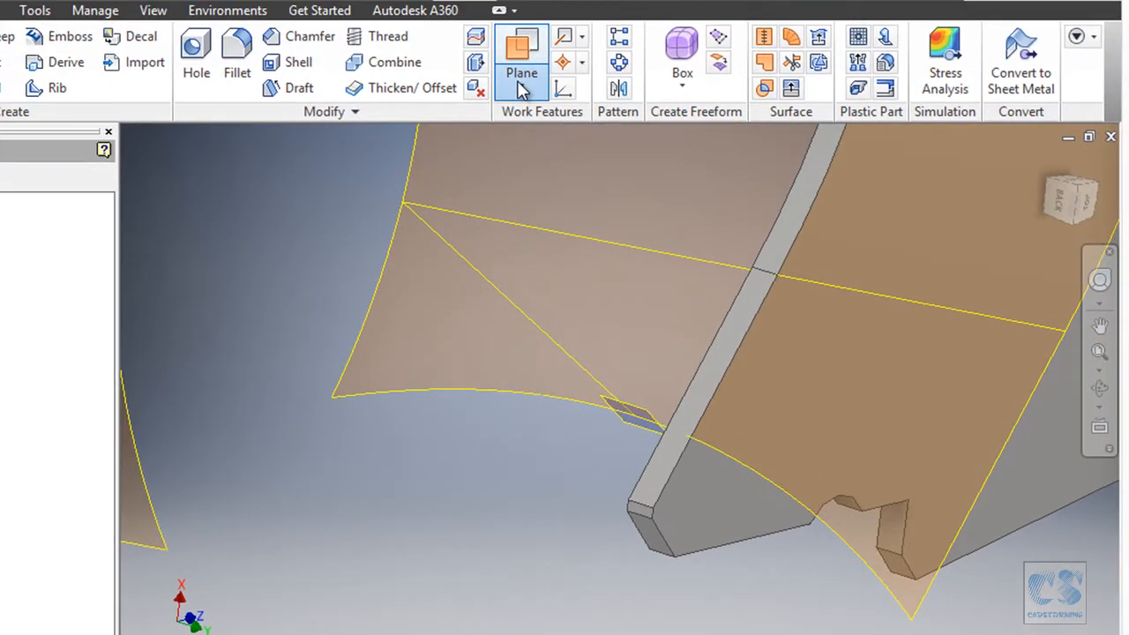
left_click(521, 77)
left_click(548, 163)
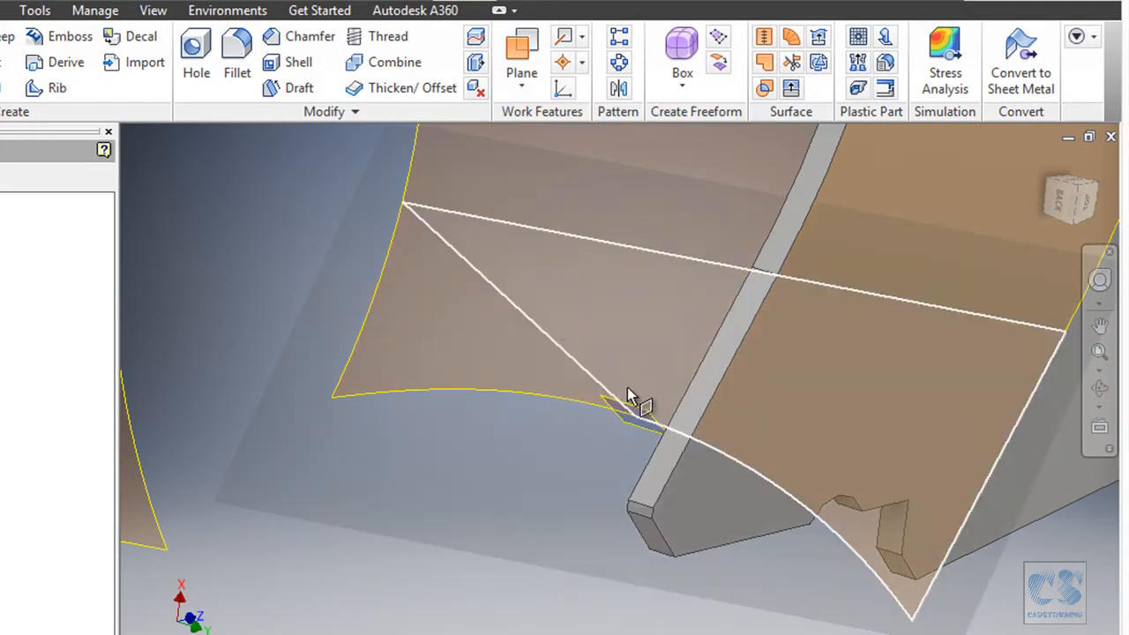
left_click(647, 413)
scroll(670, 389, "down", 2)
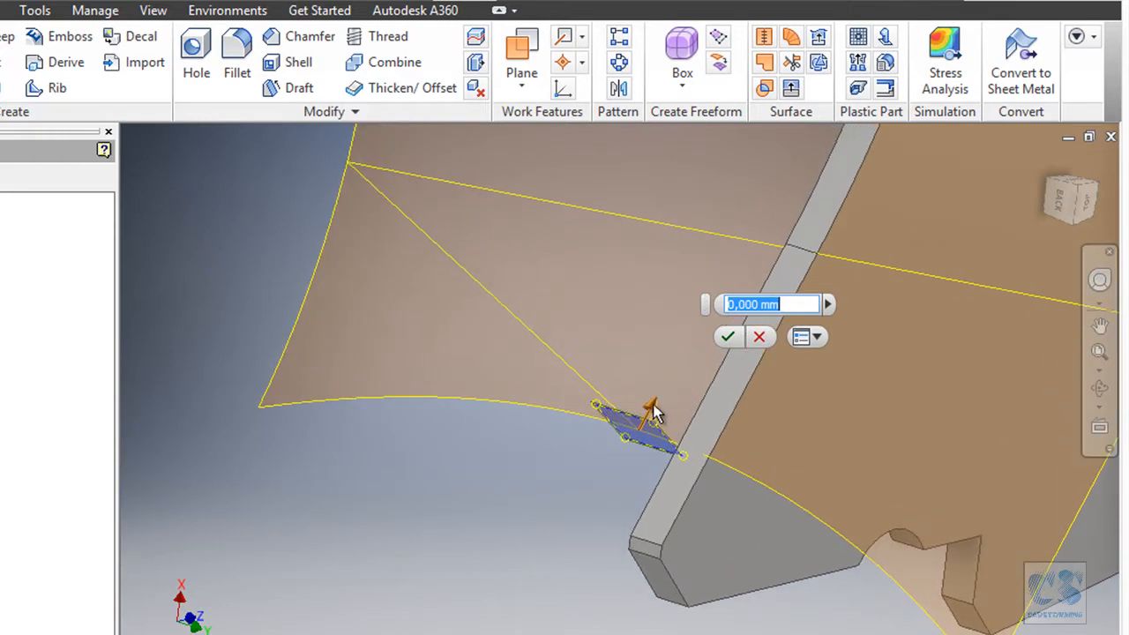
left_click_drag(651, 411, 666, 390)
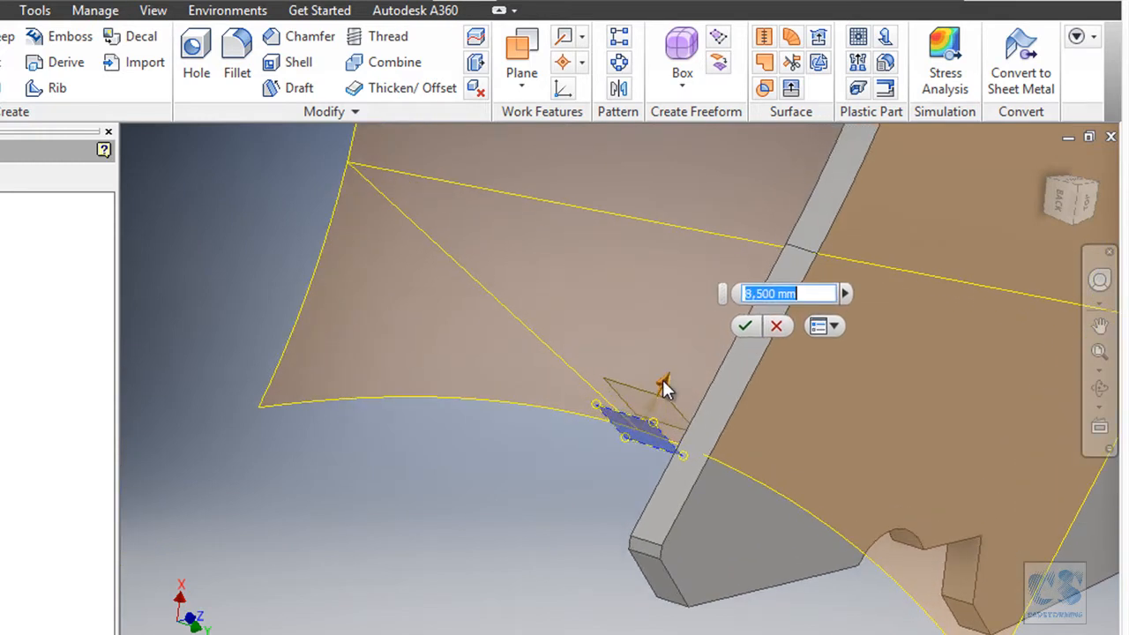
left_click(746, 327)
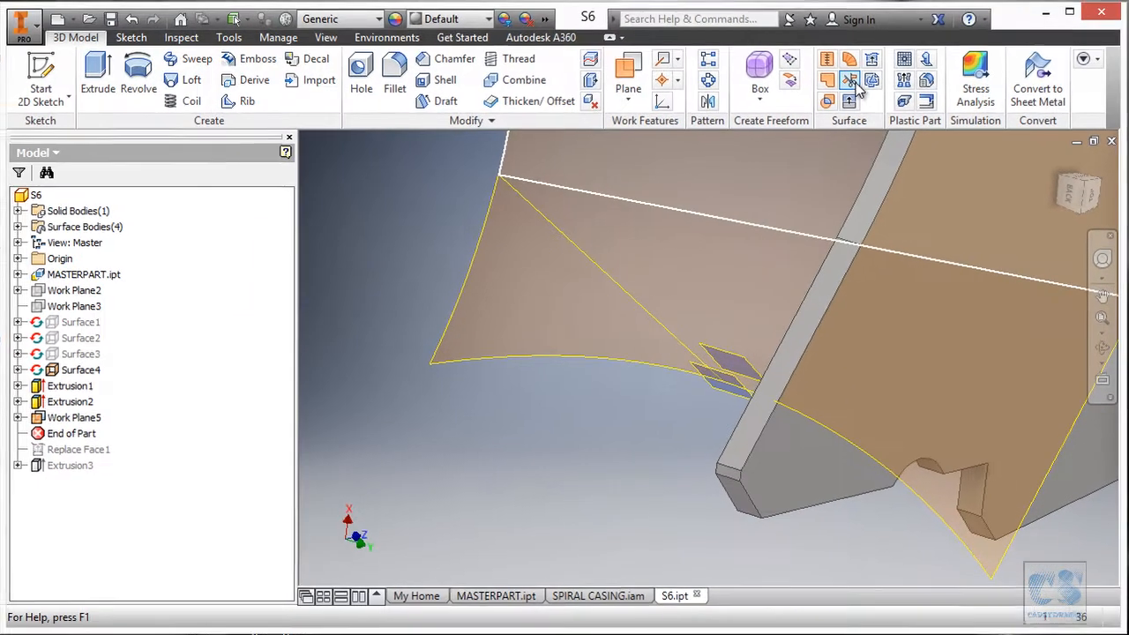
Trim Surface4 with Work Plane5 as the cutting tool, removing the lower region.
left_click(850, 80)
left_click(659, 255)
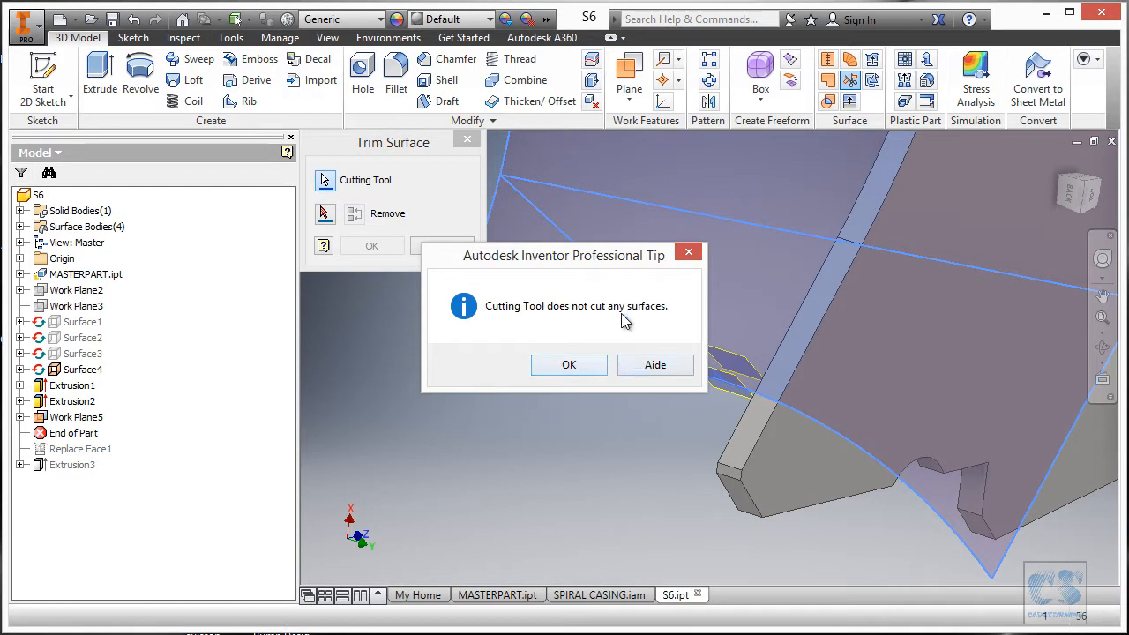
left_click(689, 252)
left_click(325, 180)
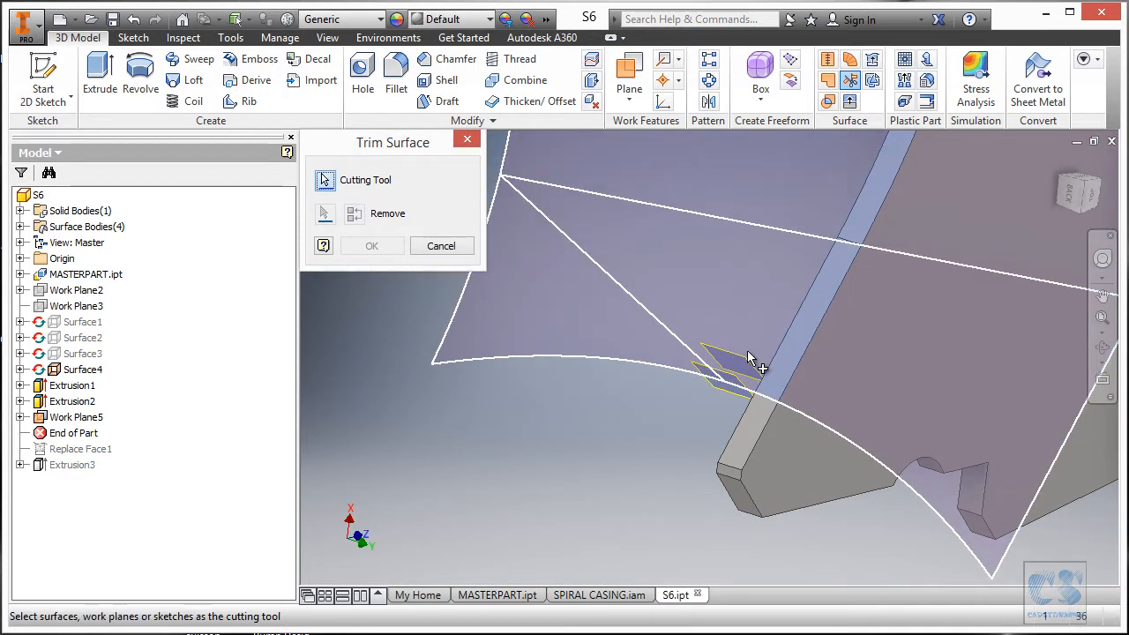
left_click(745, 361)
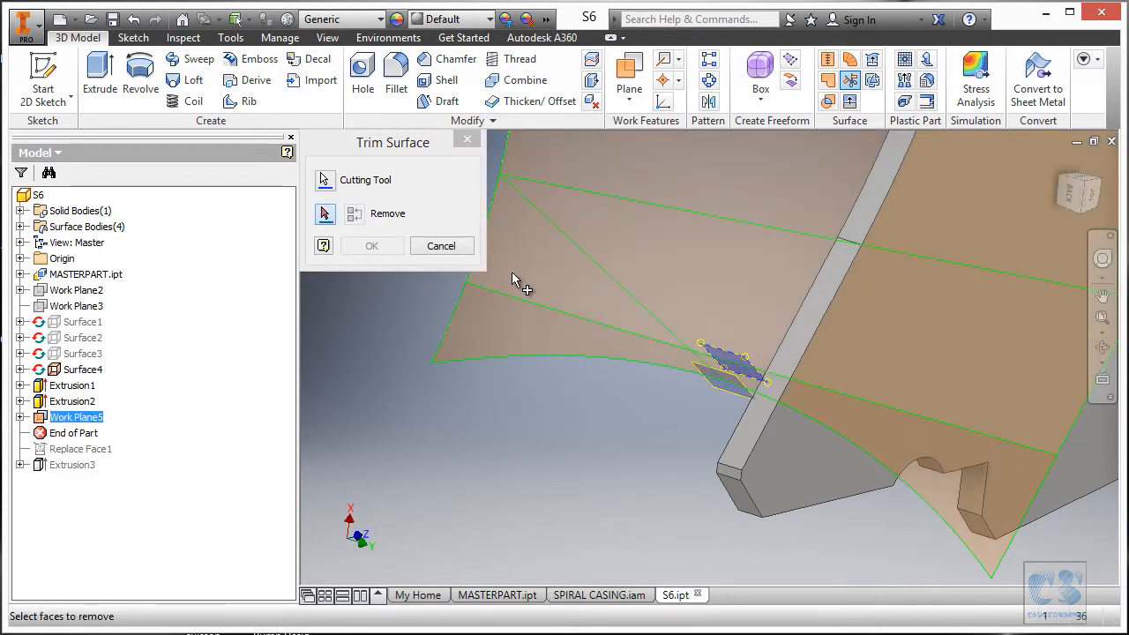
left_click(564, 338)
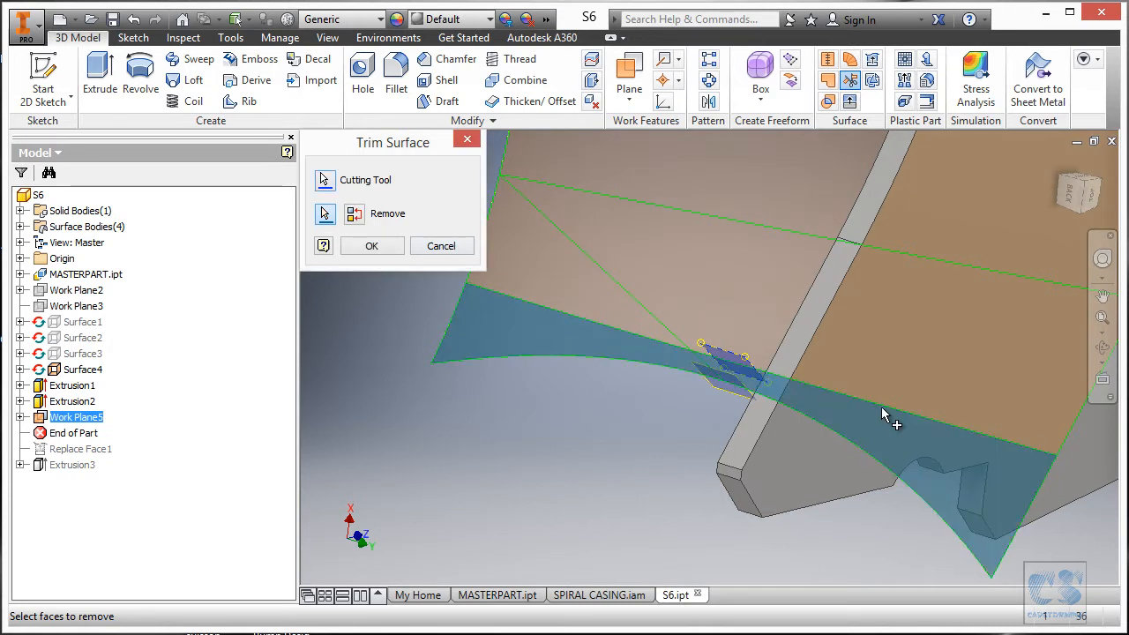
left_click(372, 247)
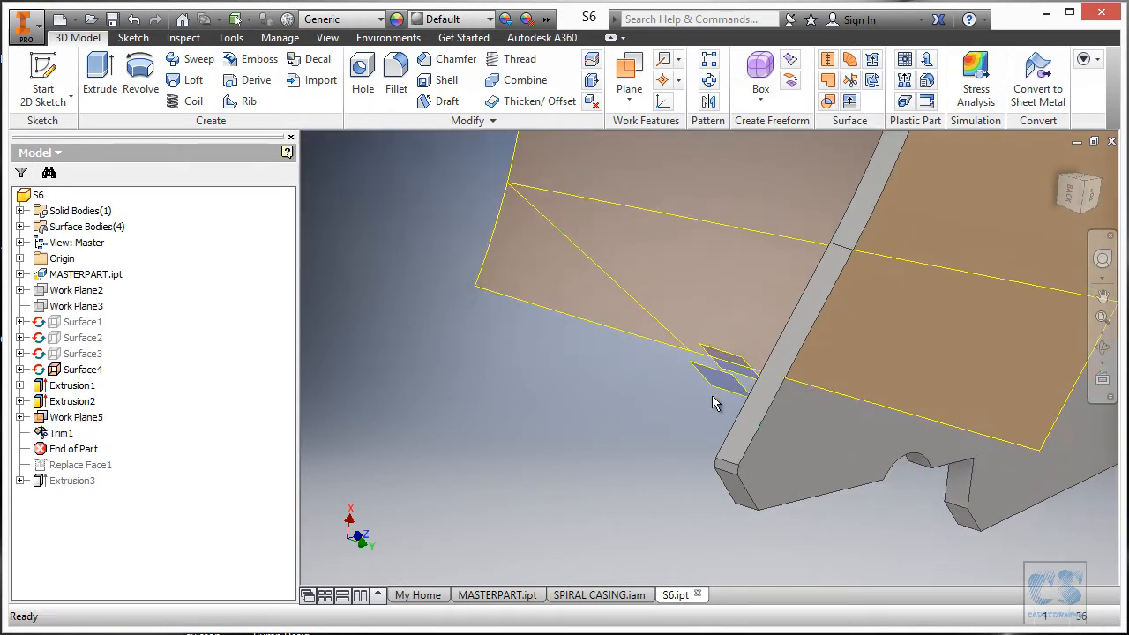
Hide Work Plane5 and the small leftover plane.
right_click(76, 423)
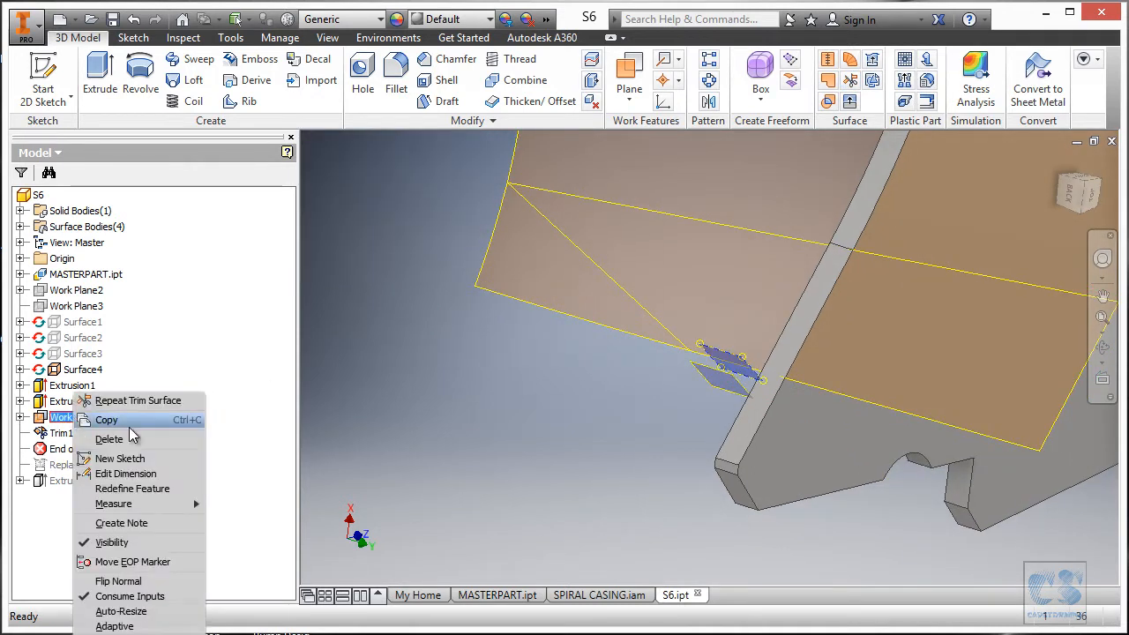
left_click(118, 547)
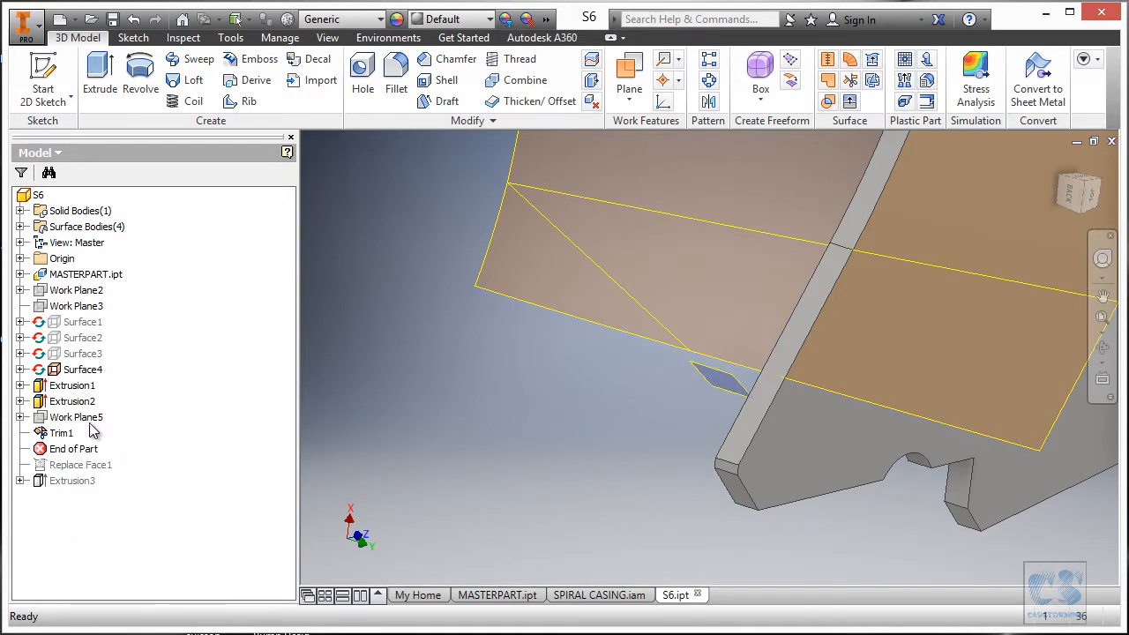
right_click(741, 391)
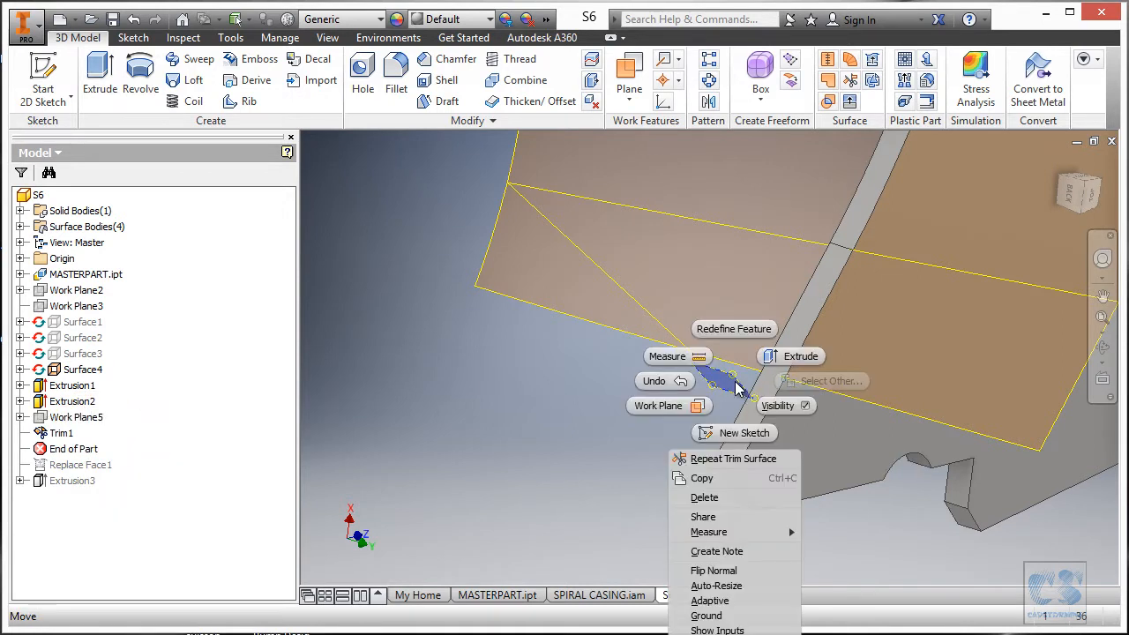
left_click(780, 404)
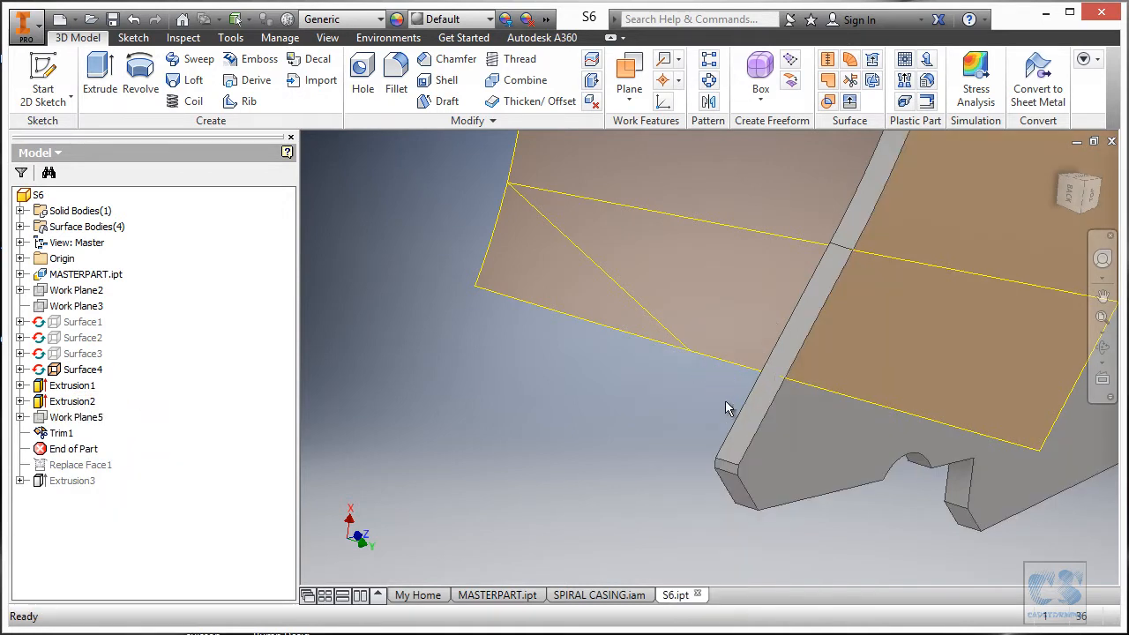
Extend Surface4's trimmed edge by 55,500 mm, creating Extend2.
left_click(849, 102)
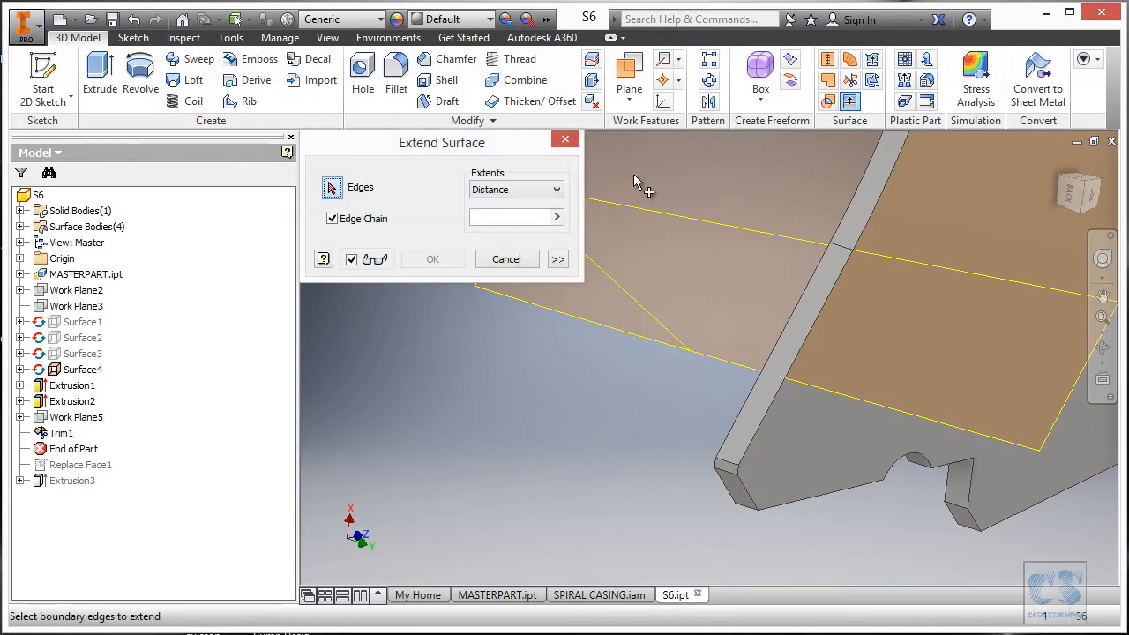
left_click(710, 363)
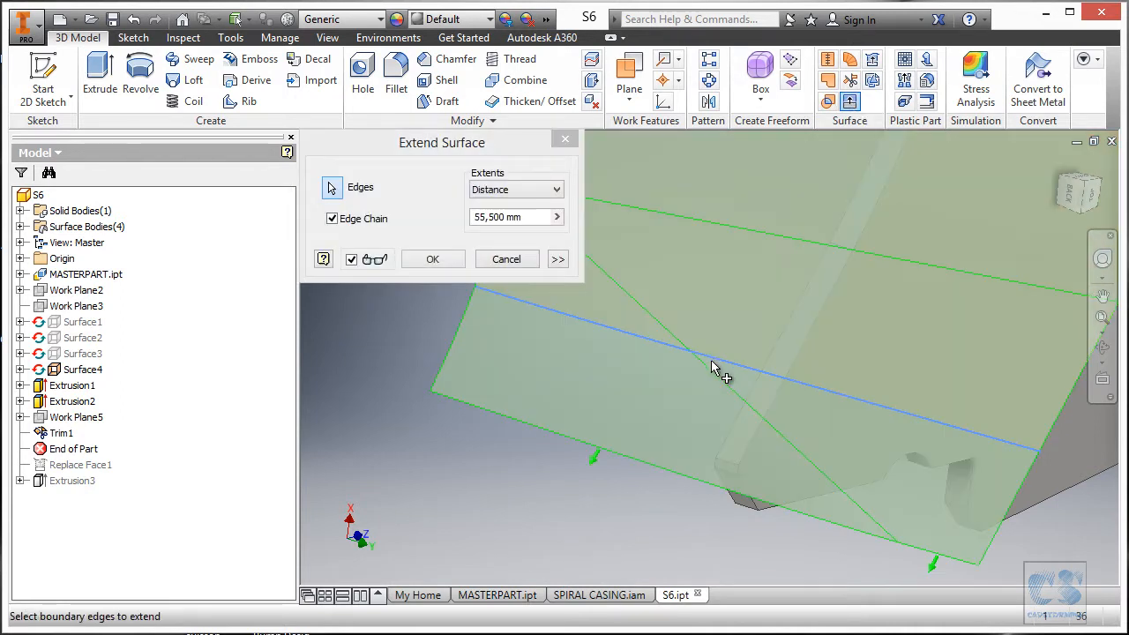
middle_click_drag(772, 426, 694, 409, "shift")
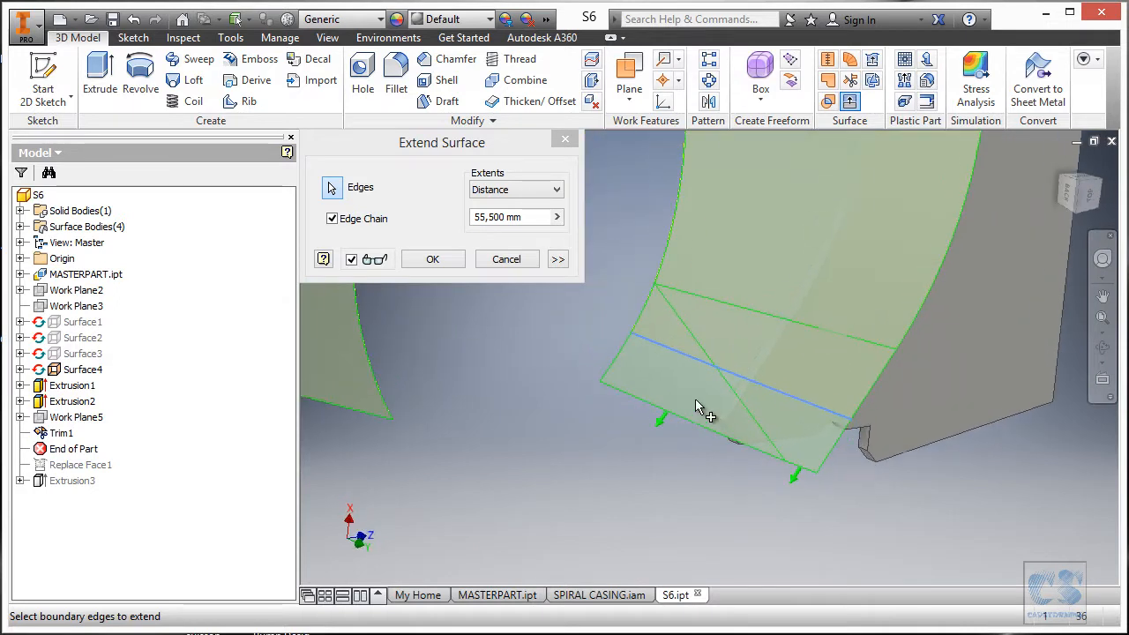
left_click(433, 259)
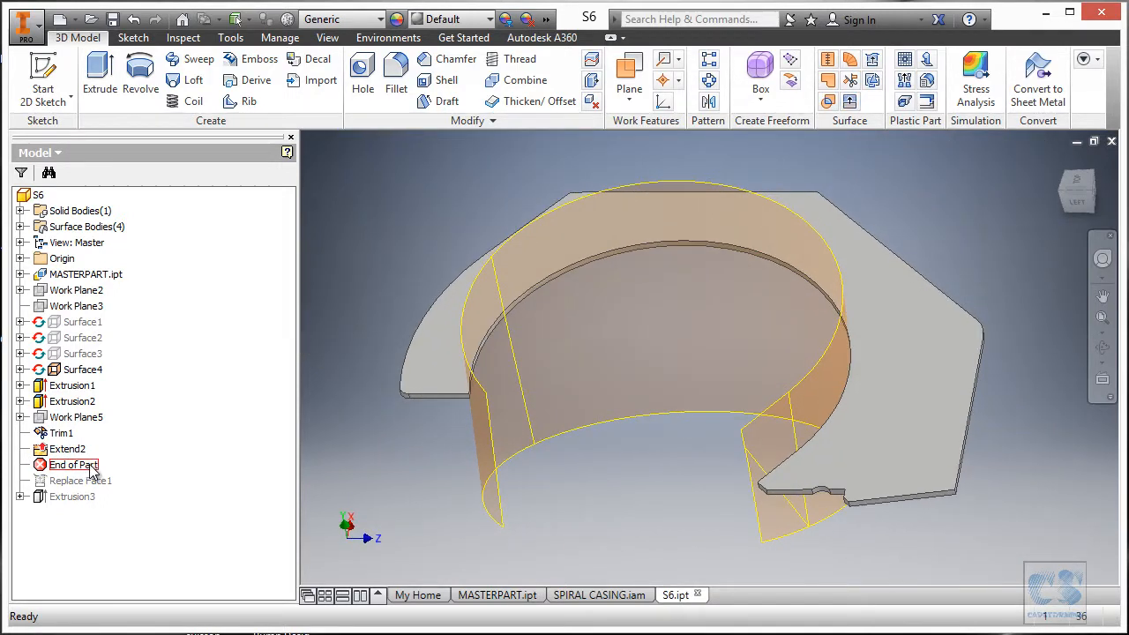
Roll End of Part past Replace Face1 and repick the triangular surface as its new face.
left_click_drag(96, 487, 132, 481)
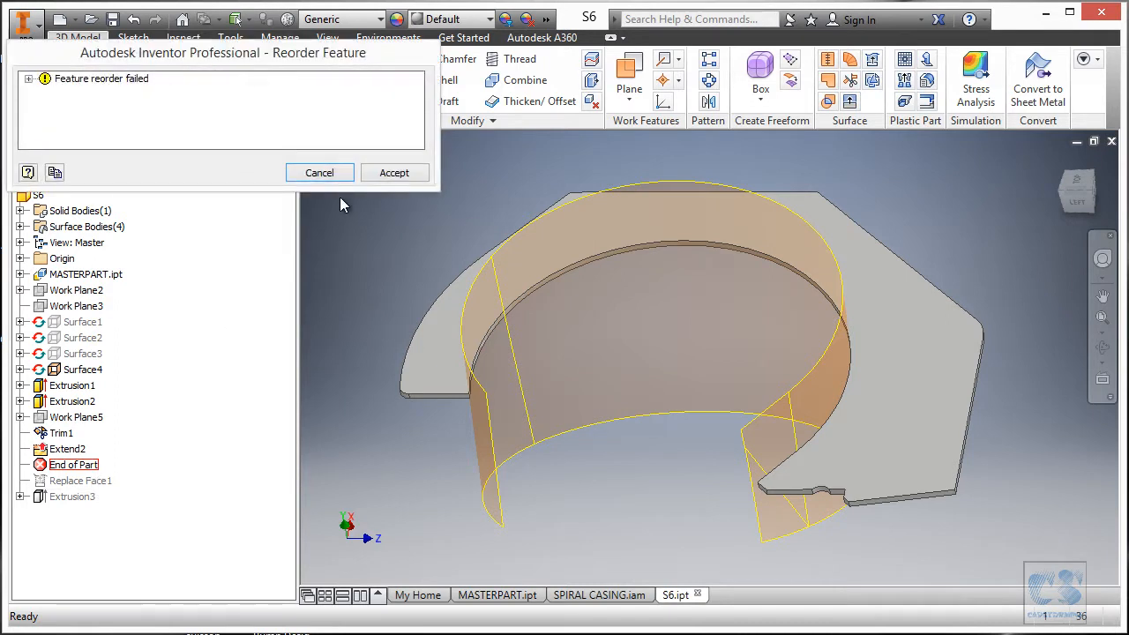
left_click(395, 173)
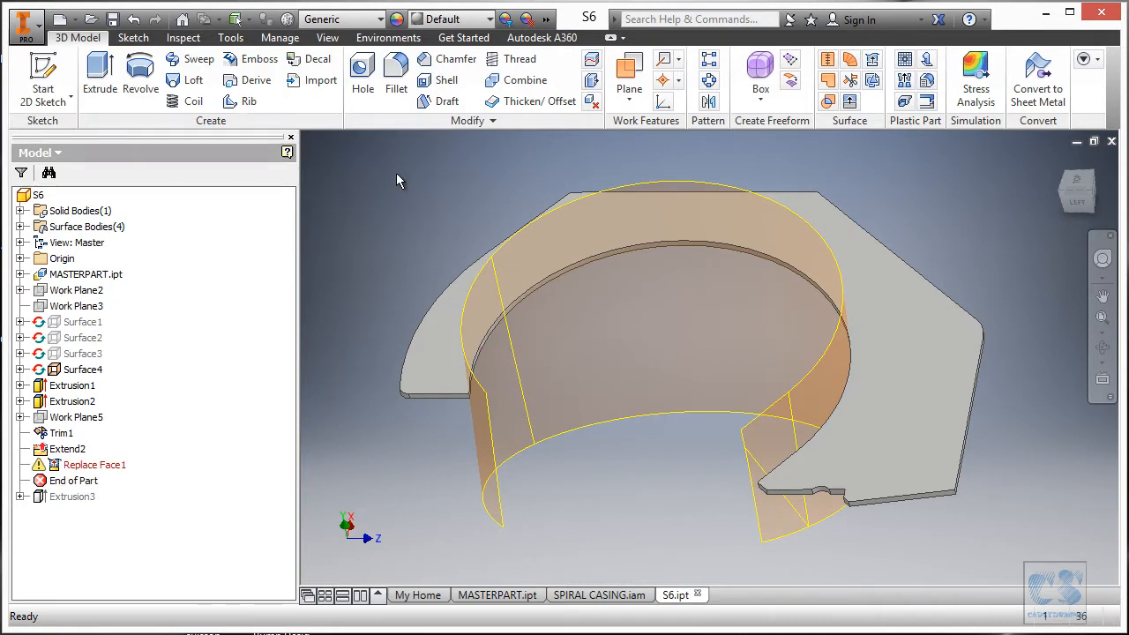
double_click(99, 468)
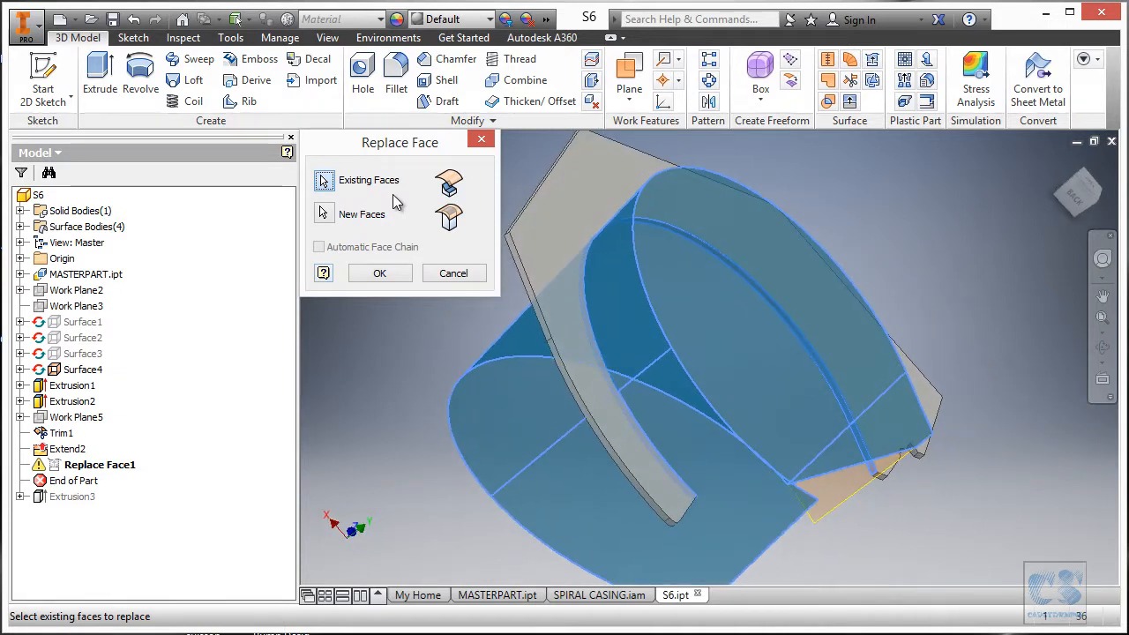
left_click(324, 215)
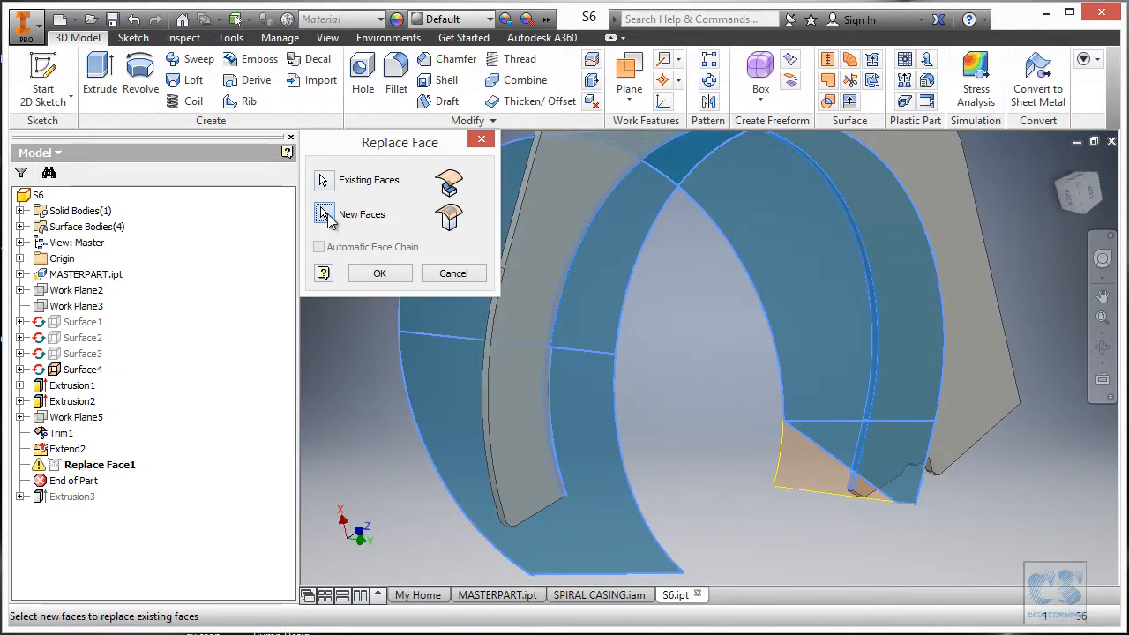
left_click(789, 483)
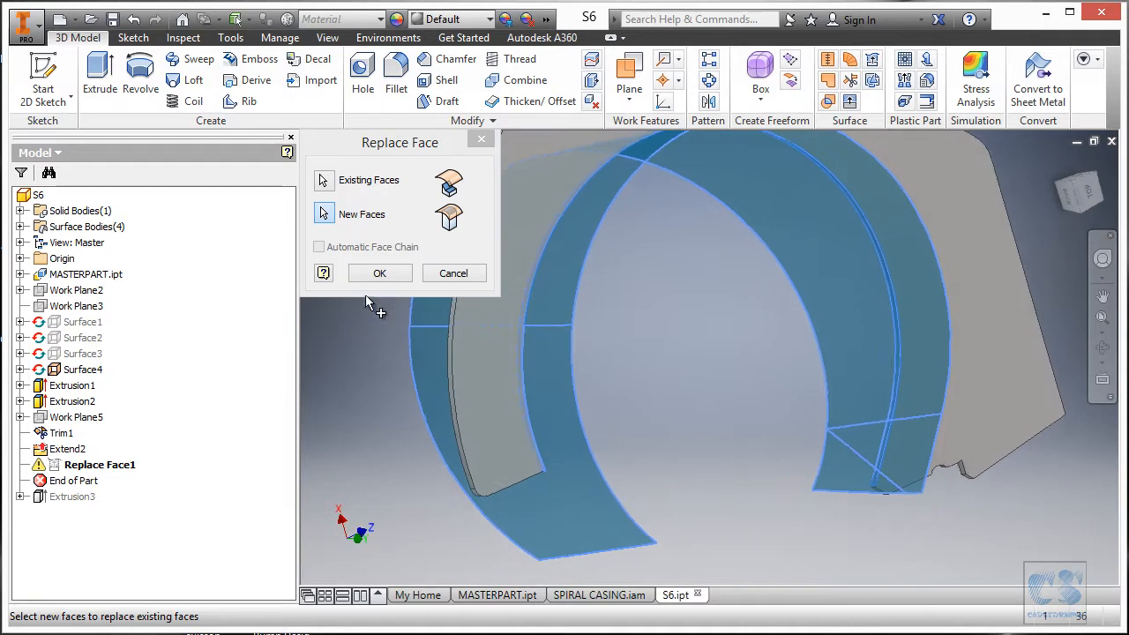
left_click(379, 274)
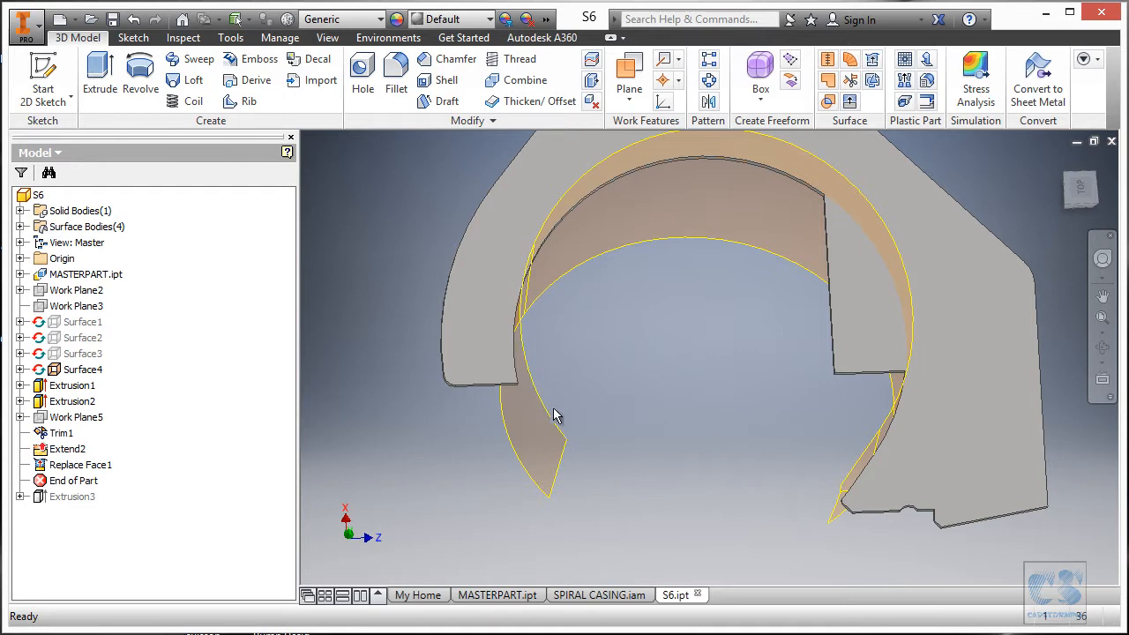
Delete the Replace Face1 feature.
left_click(527, 393)
right_click(84, 467)
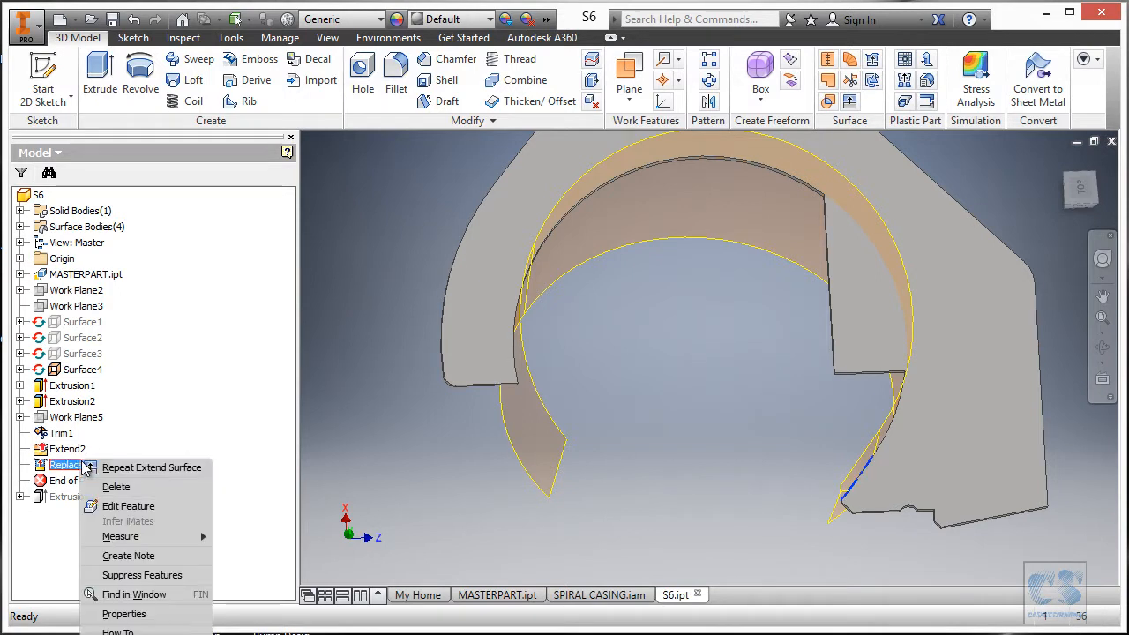
left_click(136, 487)
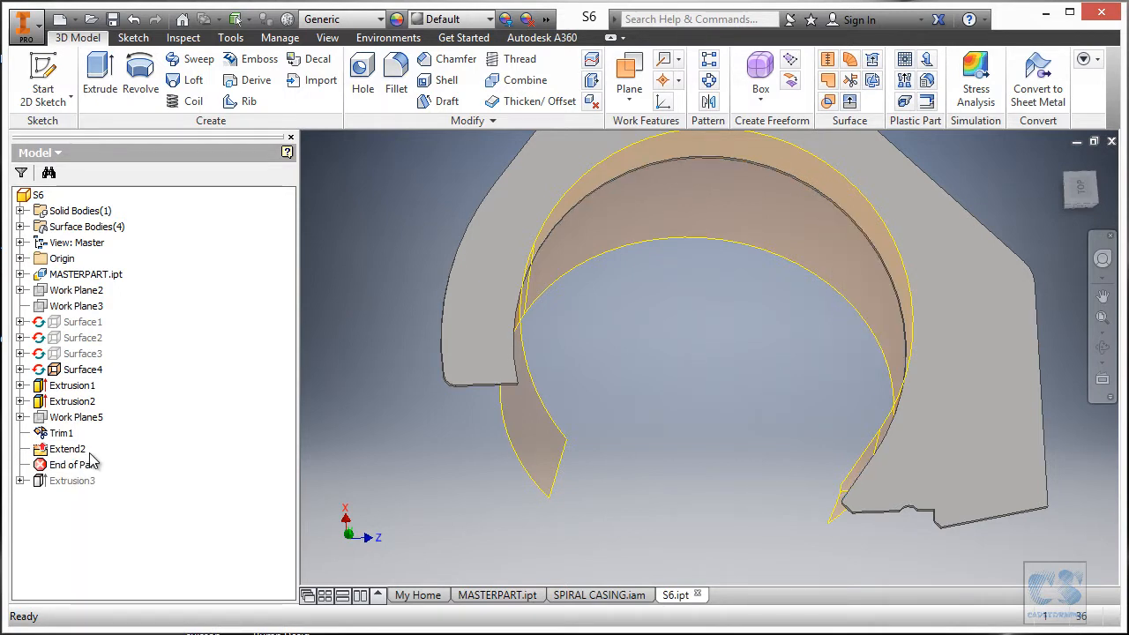
Roll the part back to just after Extrusion1 and display its Sketch1.
left_click_drag(100, 403, 62, 414)
left_click(20, 385)
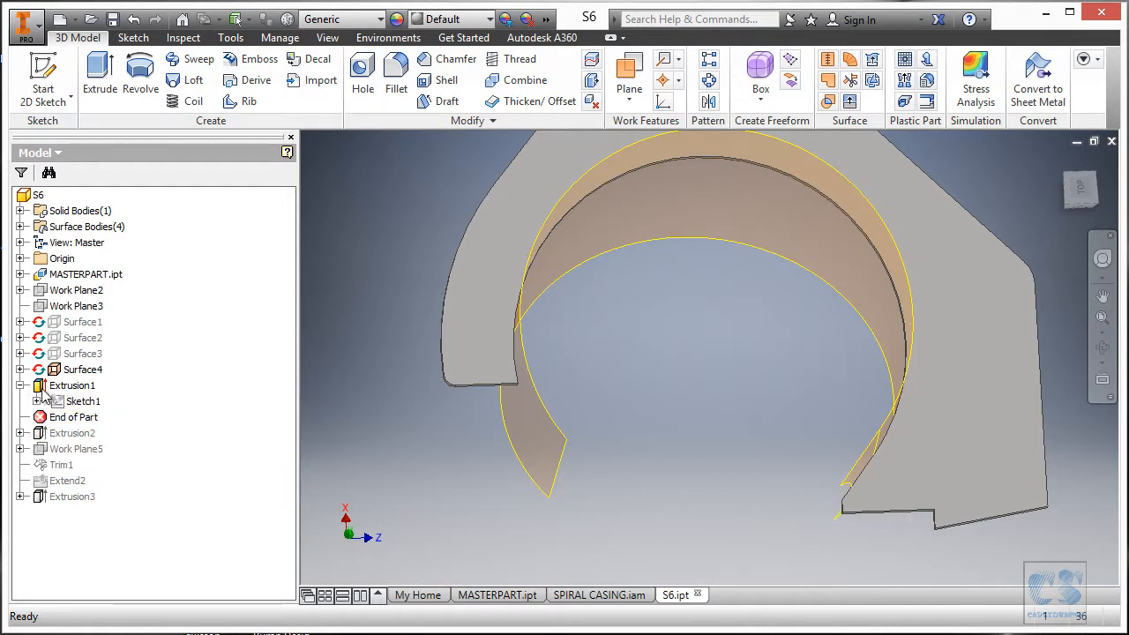
left_click(88, 402)
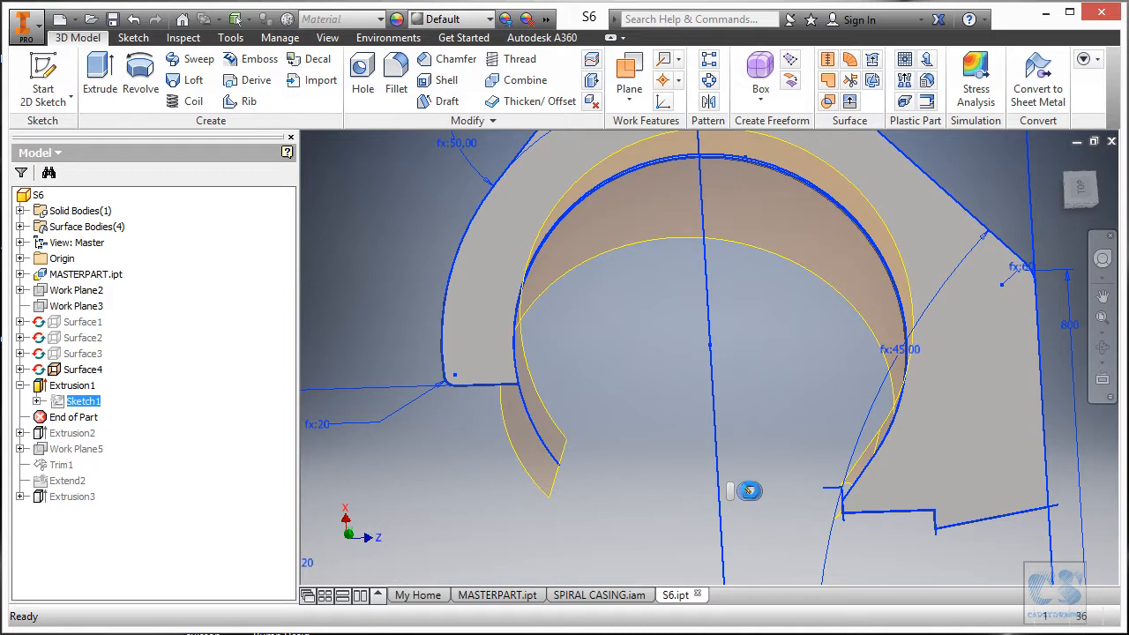
Edit Sketch1 and draw a horizontal and a vertical line closing the profile.
left_click(749, 492)
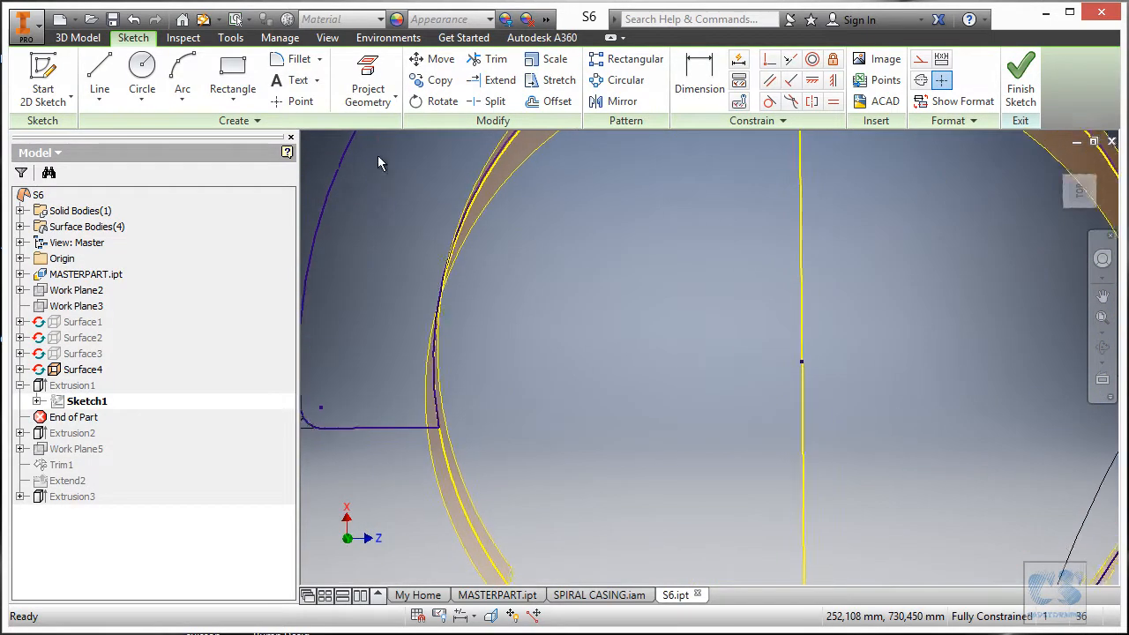
left_click(100, 75)
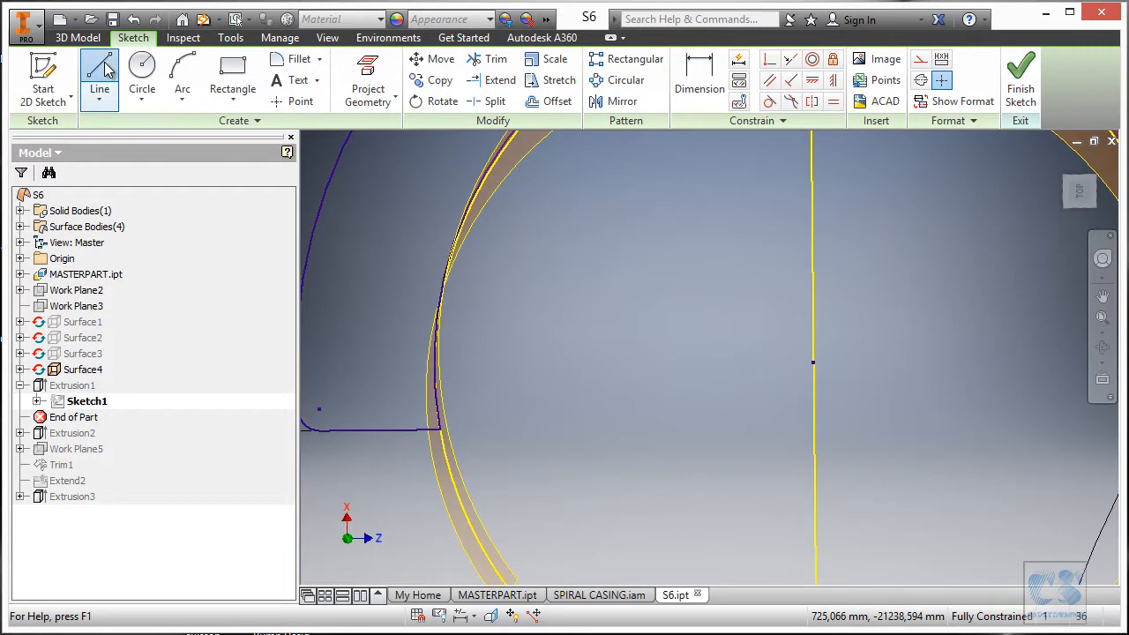
left_click(439, 445)
scroll(661, 449, "up", 4)
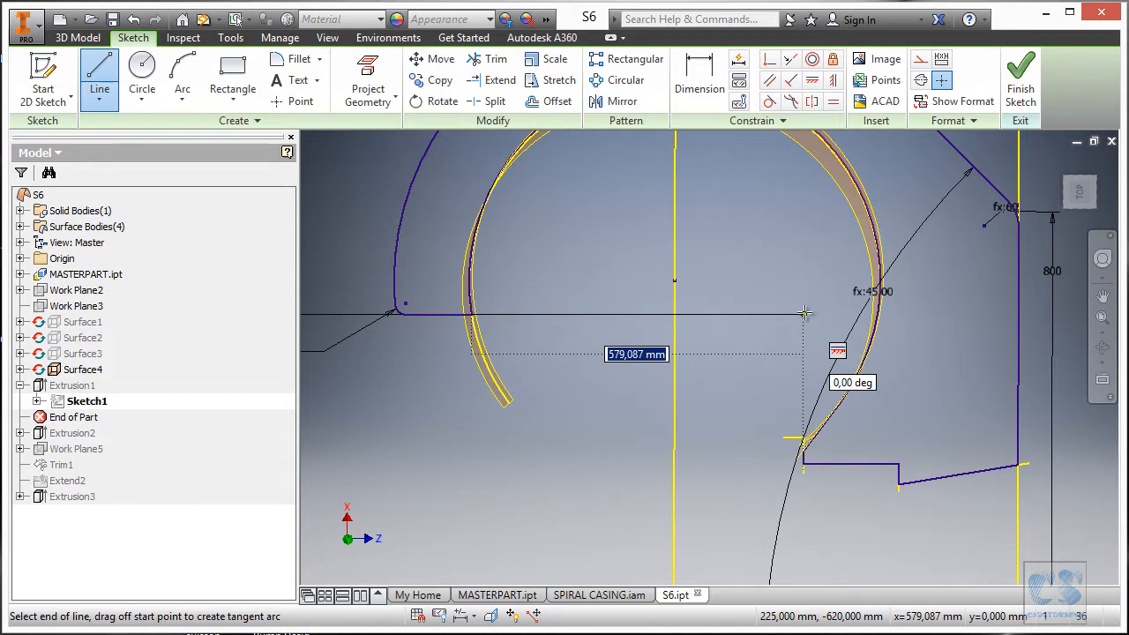
left_click(804, 313)
scroll(759, 445, "down", 6)
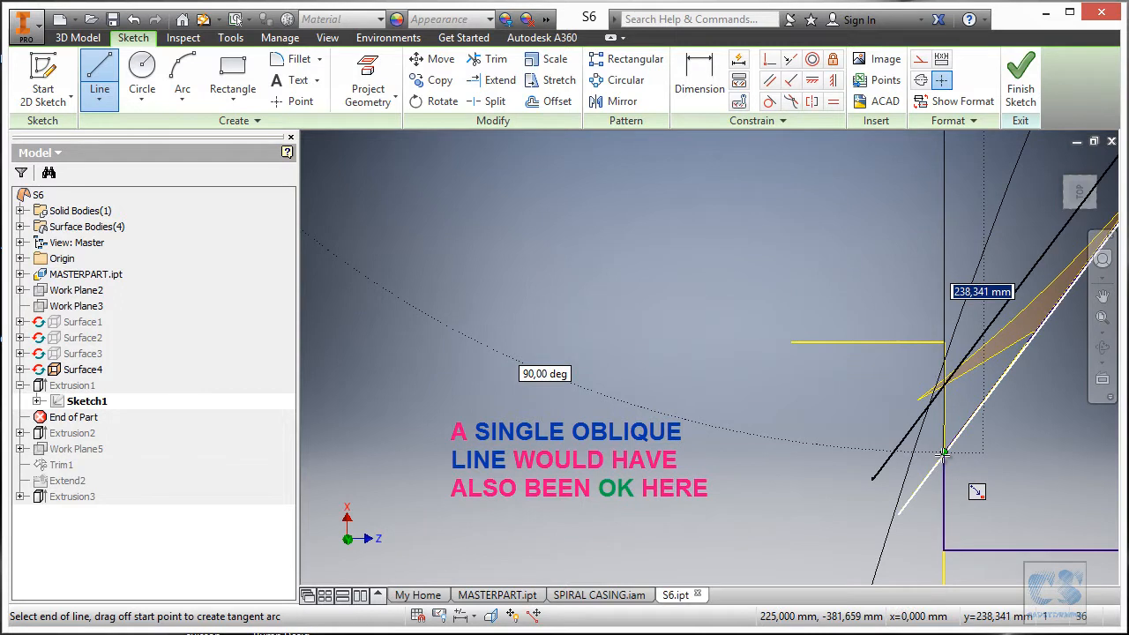
left_click(943, 453)
key("Escape")
scroll(626, 468, "up", 6)
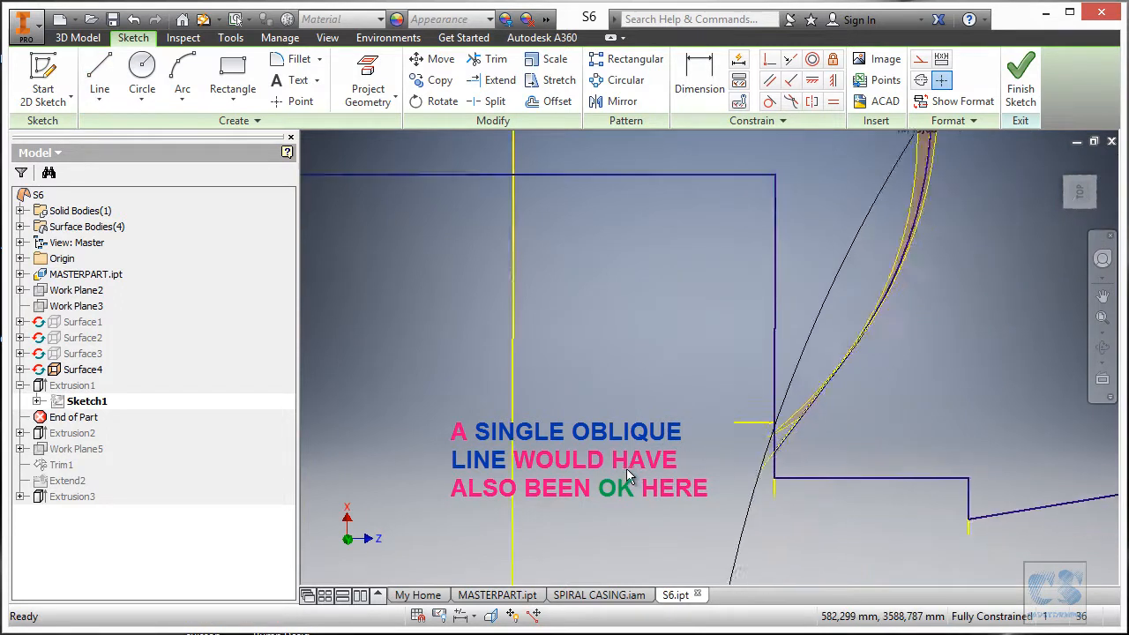
scroll(626, 469, "up", 4)
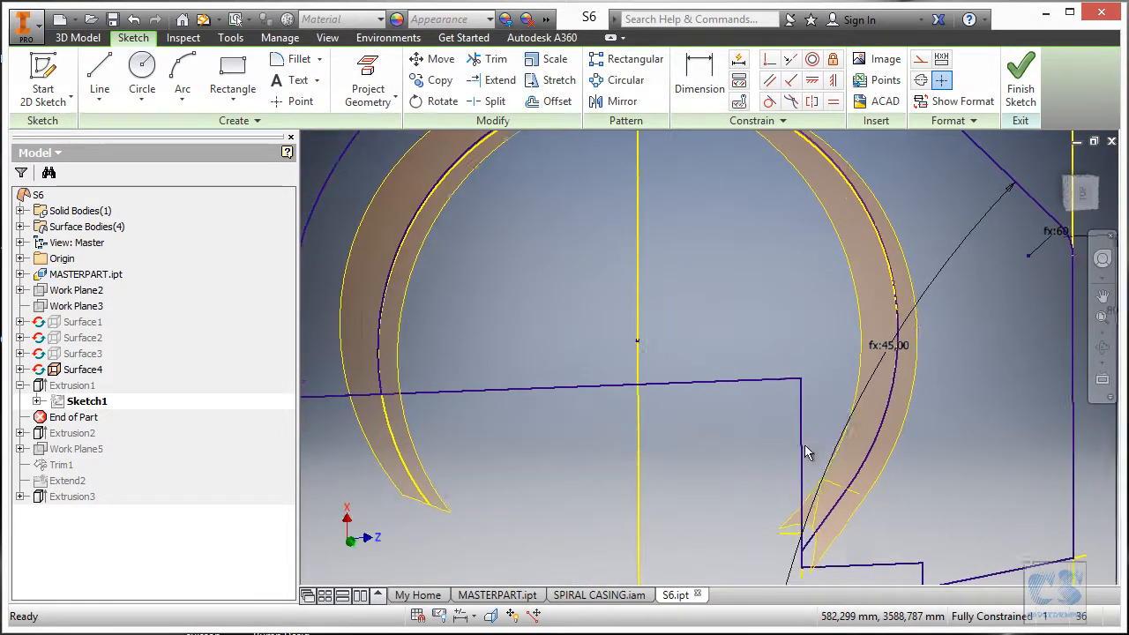
Convert the ring's inner arc to construction geometry.
mouse_move(660, 451)
middle_mouse_down("shift")
mouse_move(554, 445)
mouse_move(664, 448)
middle_mouse_up("shift")
scroll(820, 561, "down", 5)
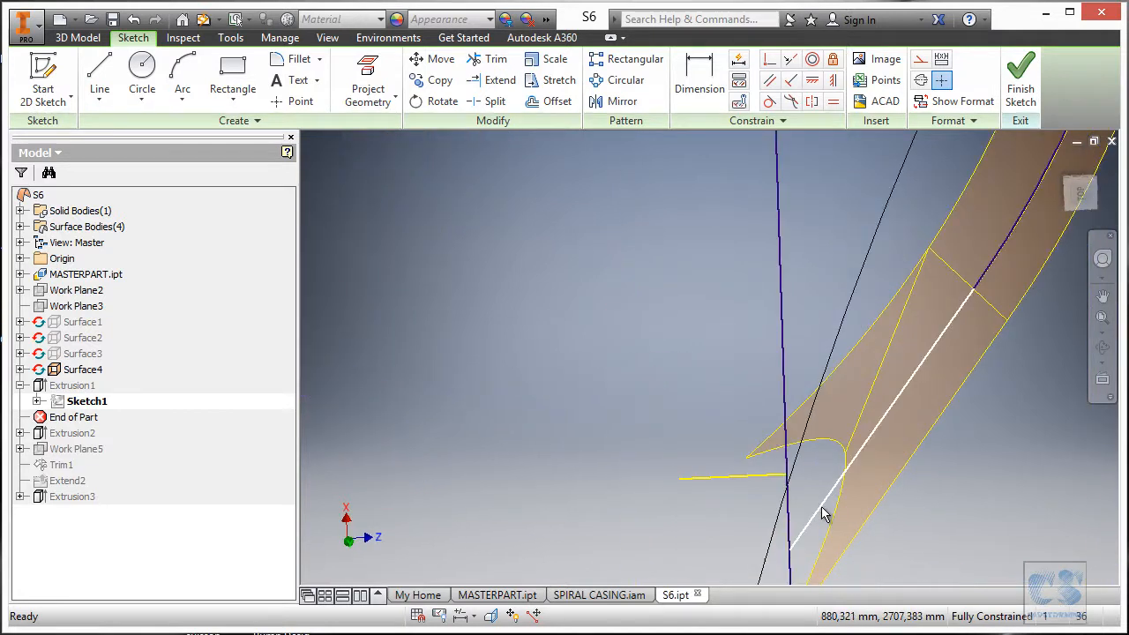
scroll(882, 392, "up", 6)
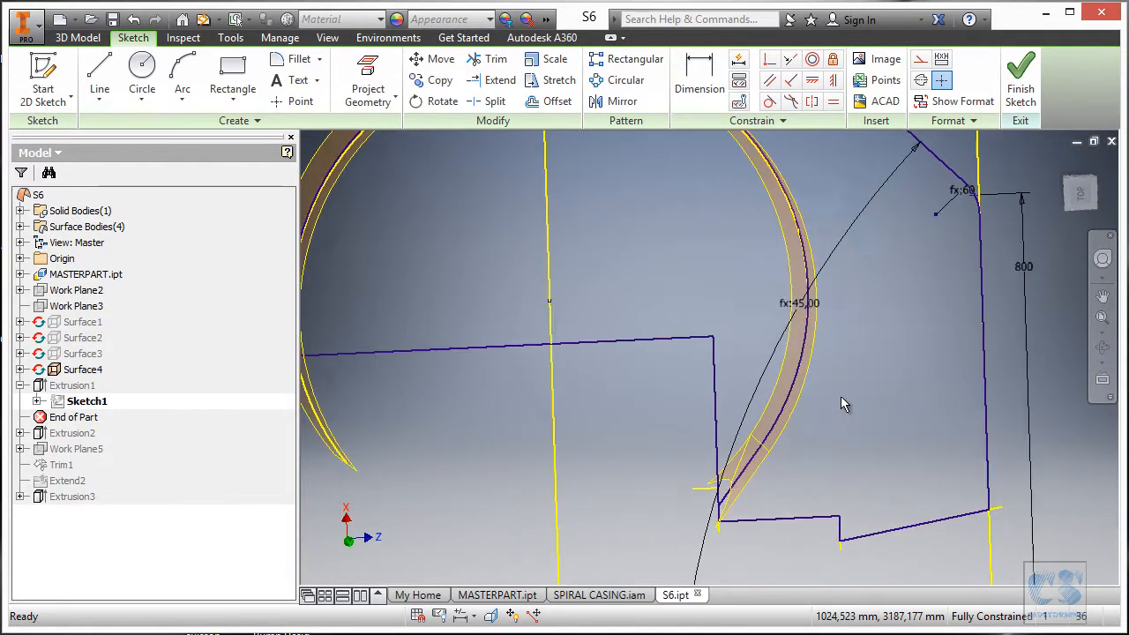
mouse_move(843, 388)
middle_mouse_down("shift")
mouse_move(827, 423)
mouse_move(819, 397)
mouse_move(606, 281)
mouse_move(502, 268)
mouse_move(443, 326)
mouse_move(420, 370)
mouse_move(404, 370)
mouse_move(573, 395)
middle_mouse_up("shift")
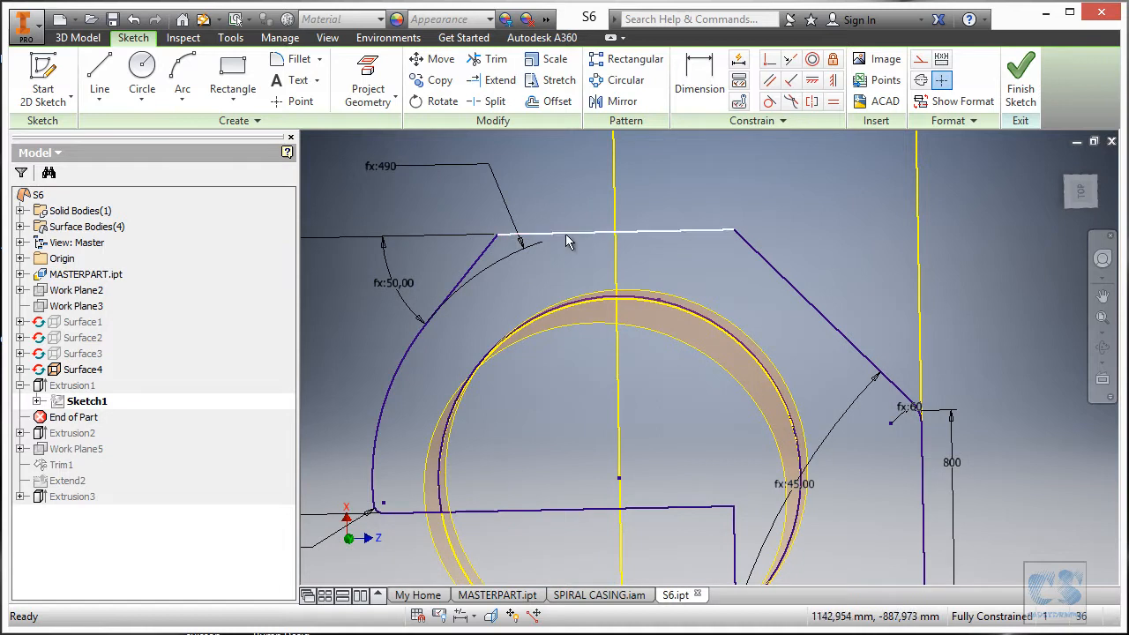
middle_click_drag(520, 407, 439, 455, "shift")
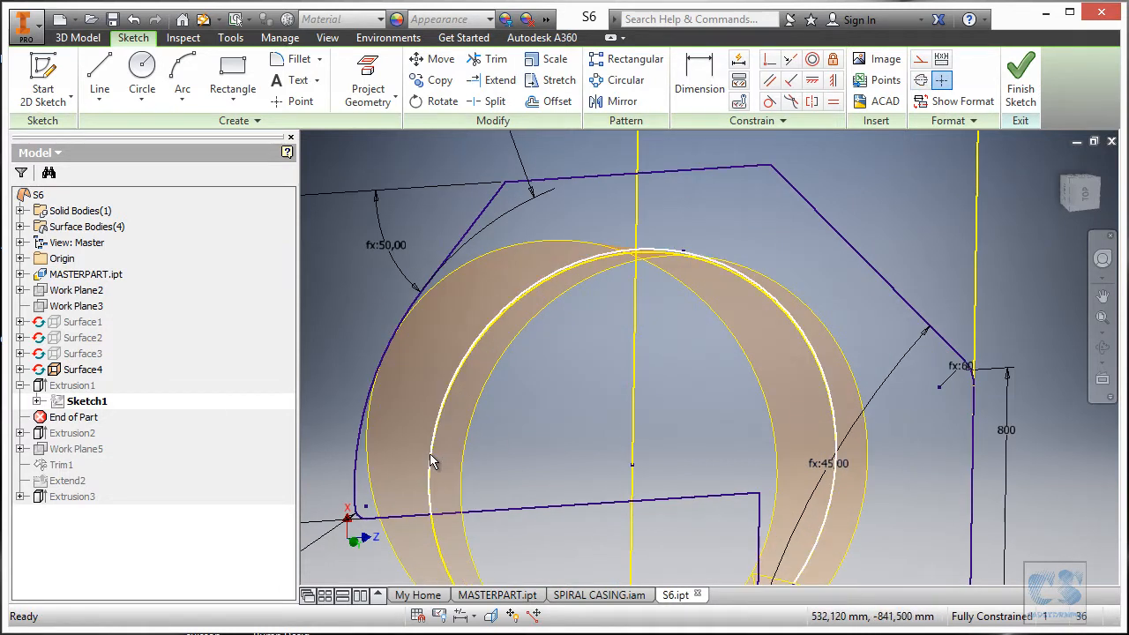
scroll(431, 461, "down", 5)
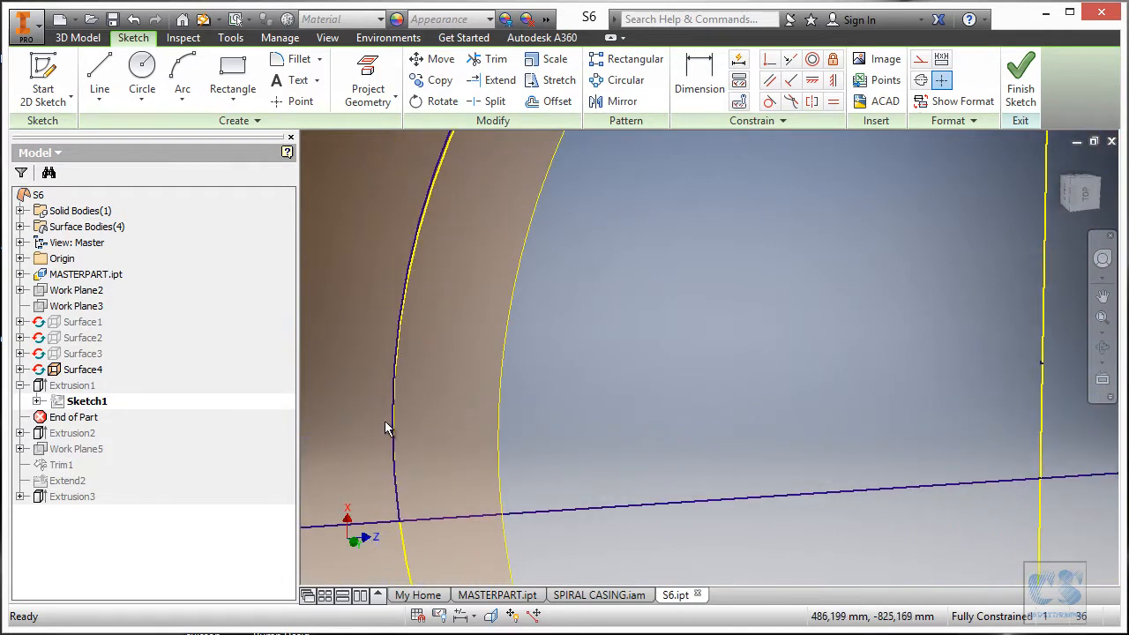
left_click(391, 424)
scroll(394, 425, "up", 3)
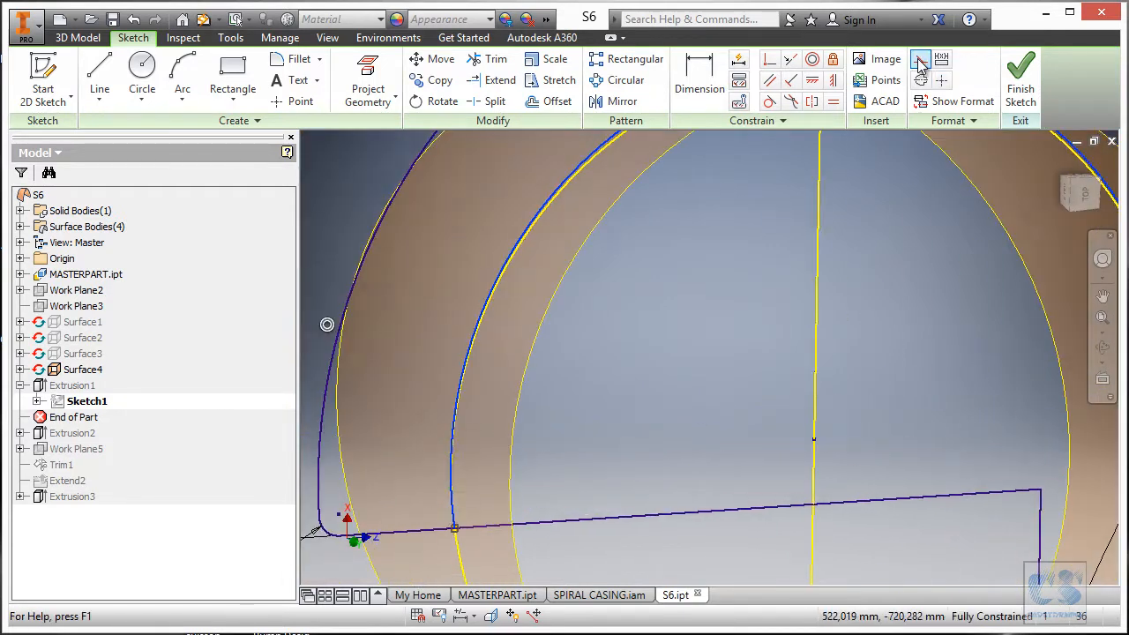
left_click(920, 60)
Inspect the line at the arc's endpoint and finish the sketch.
mouse_move(1094, 410)
middle_mouse_down()
mouse_move(915, 337)
mouse_move(790, 246)
middle_mouse_up()
scroll(897, 362, "down", 3)
middle_click_drag(897, 361, 855, 150)
scroll(780, 378, "down", 9)
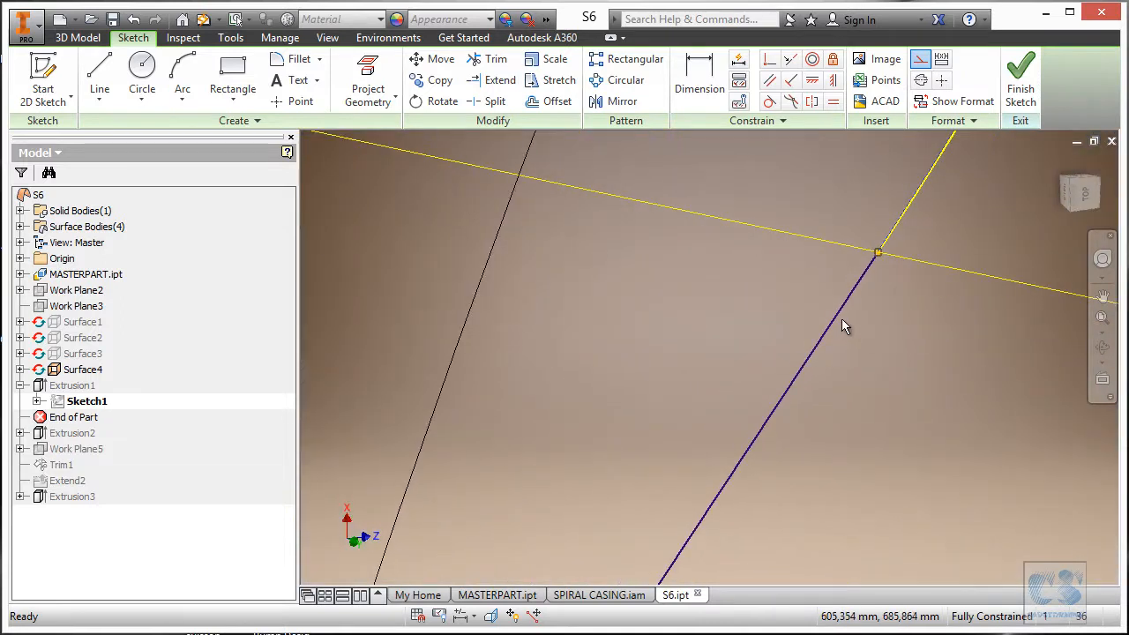
left_click(842, 317)
scroll(874, 316, "up", 8)
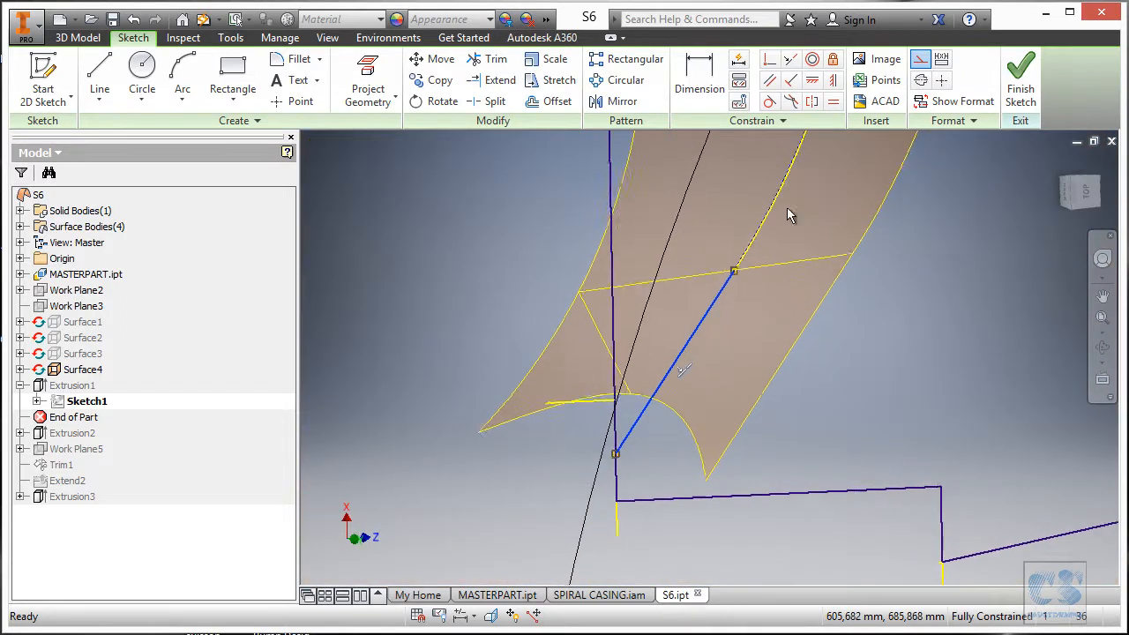
left_click(915, 380)
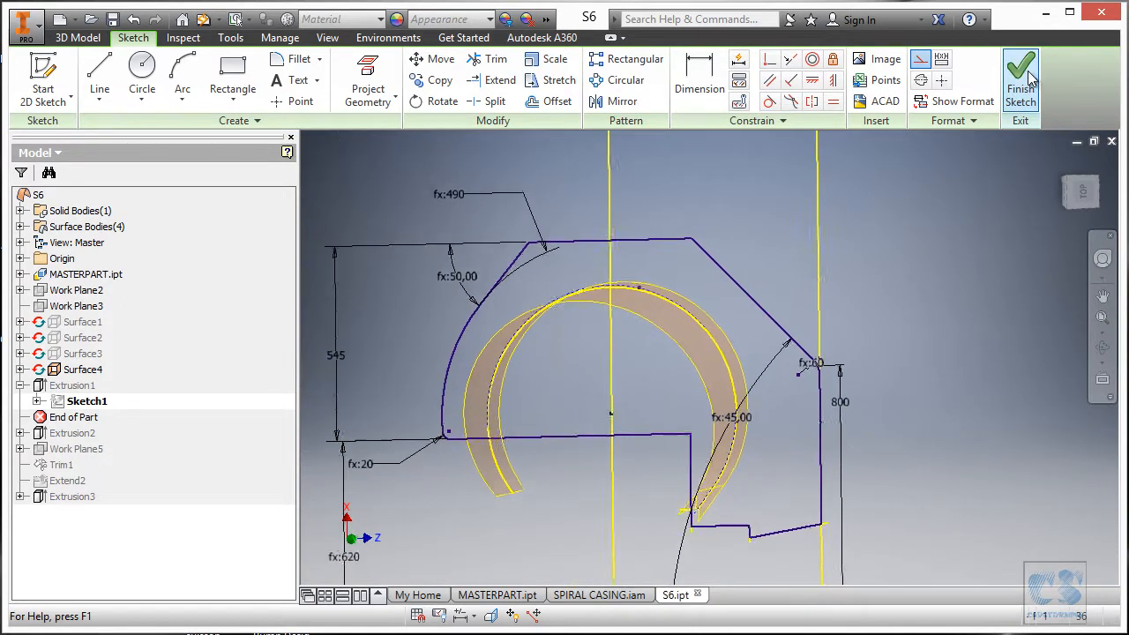
left_click(1021, 88)
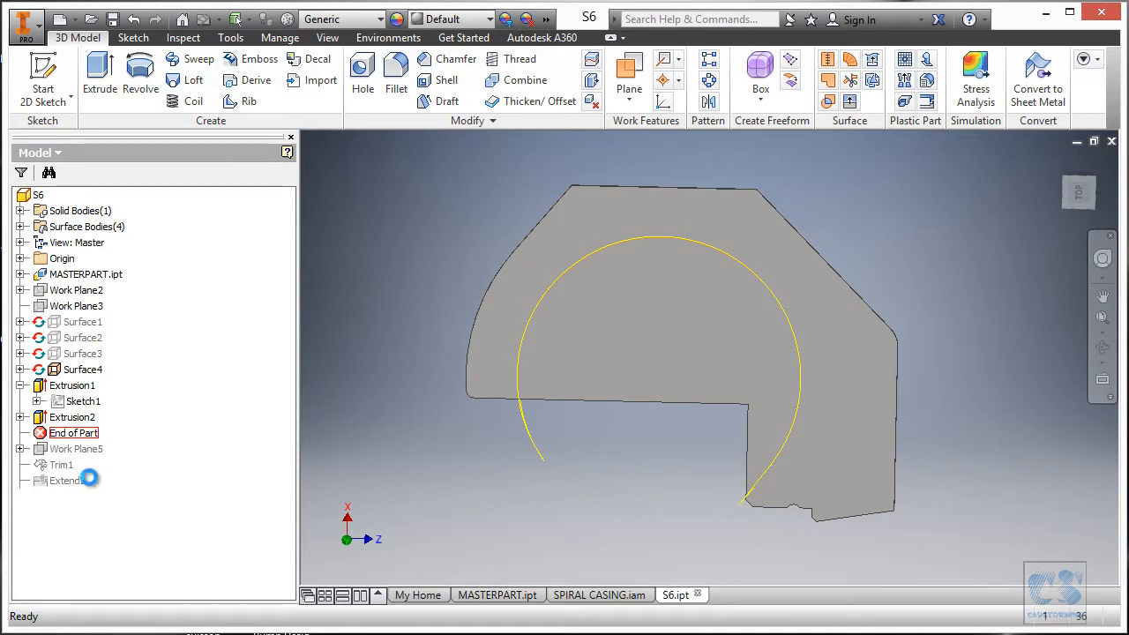
Move End of Part below Extend2 and dismiss the reorder-failed message.
left_click_drag(91, 483, 76, 495)
left_click(397, 169)
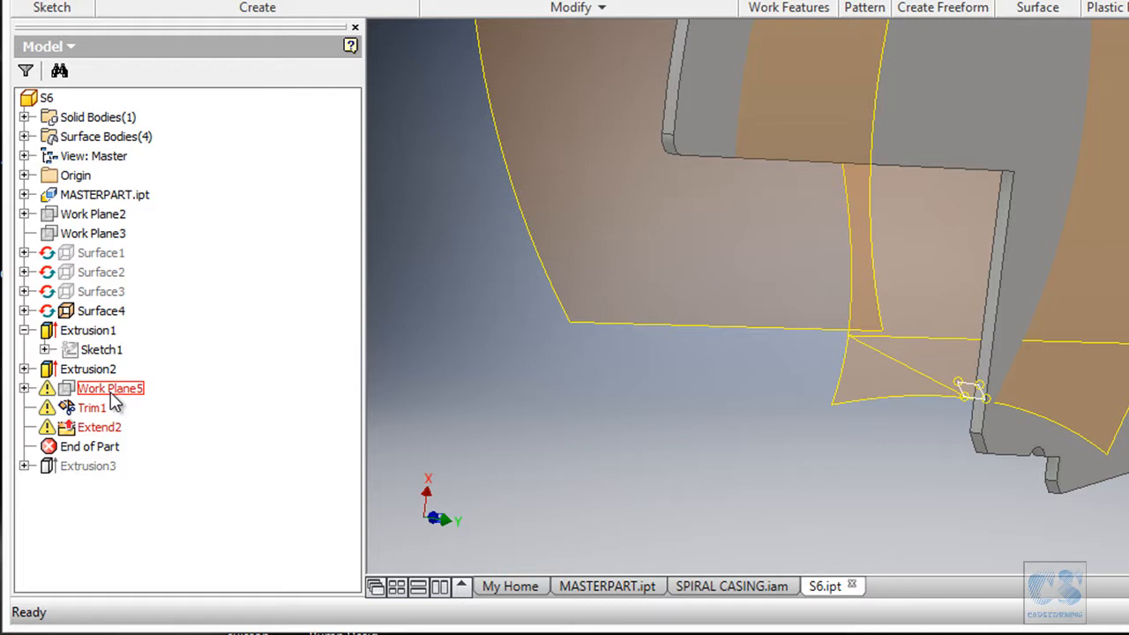
Redefine Work Plane4 under Work Plane5 using the new plate edge.
left_click(24, 388)
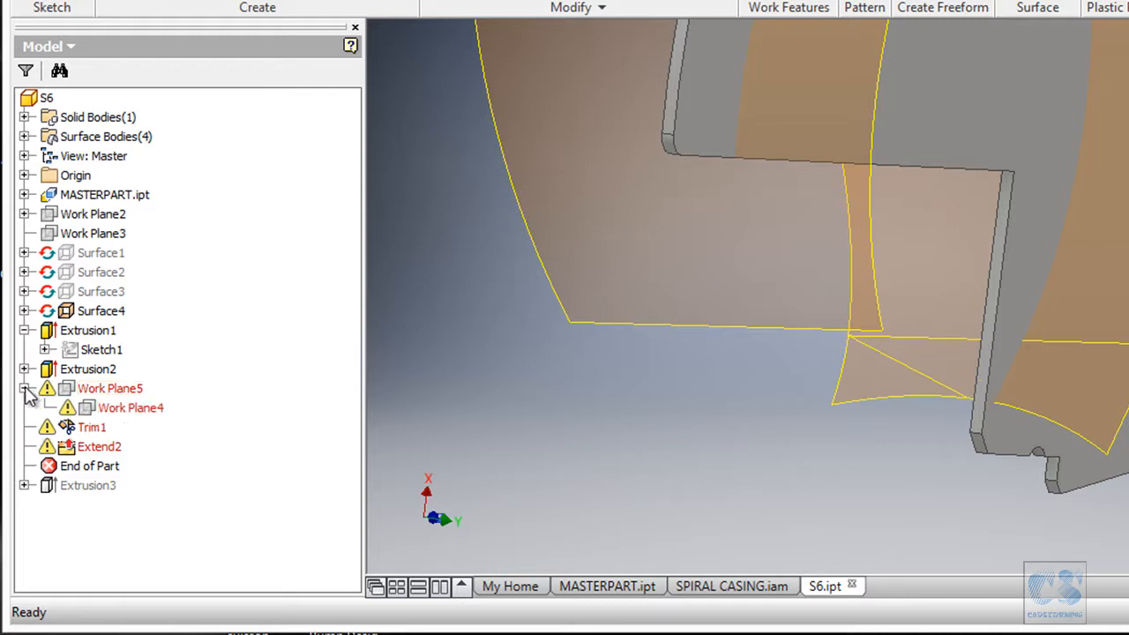
right_click(146, 419)
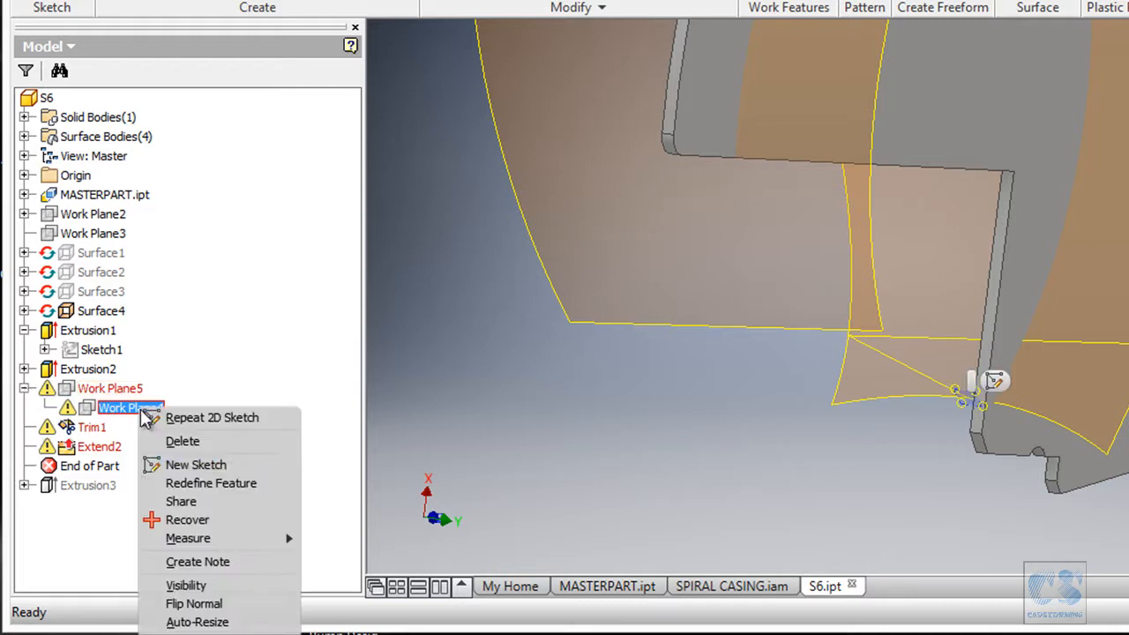
left_click(262, 483)
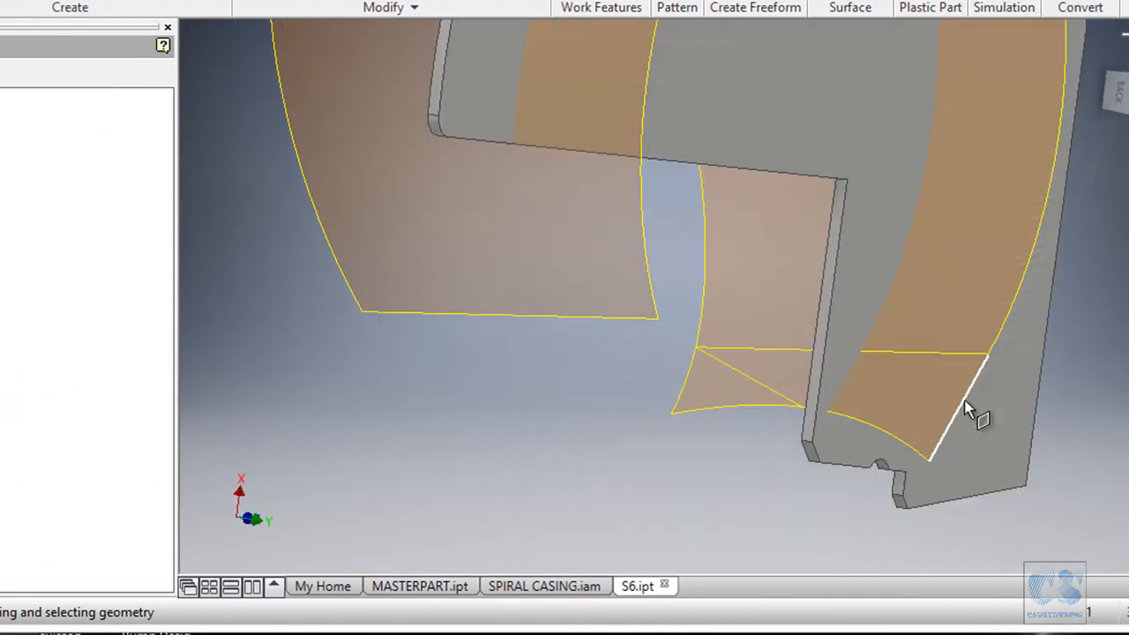
left_click(966, 410)
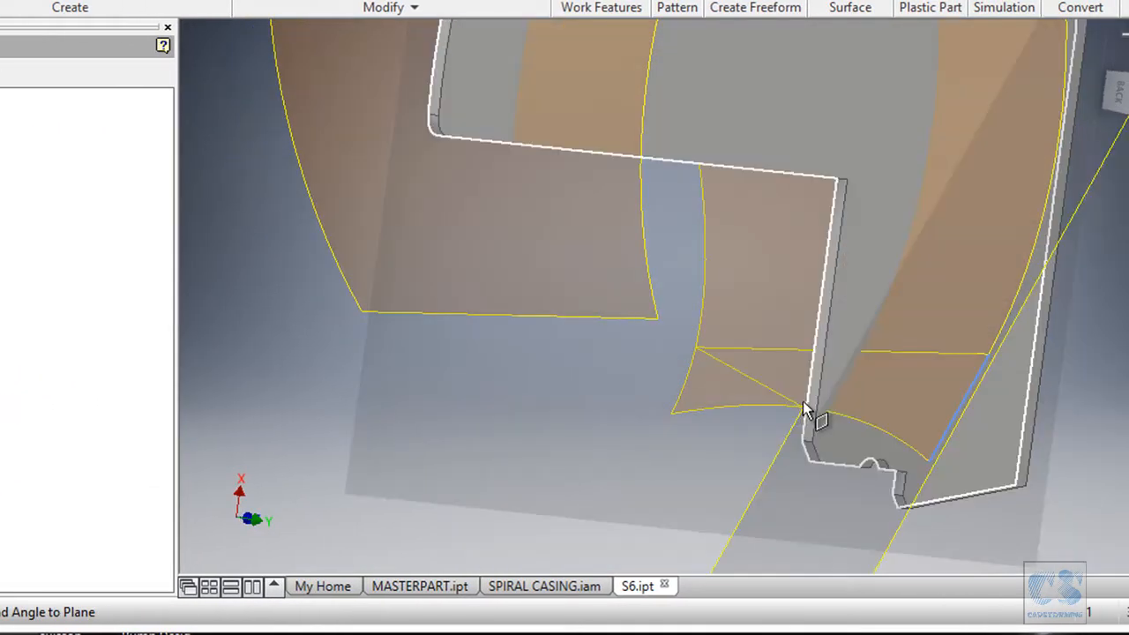
scroll(804, 414, "up", 5)
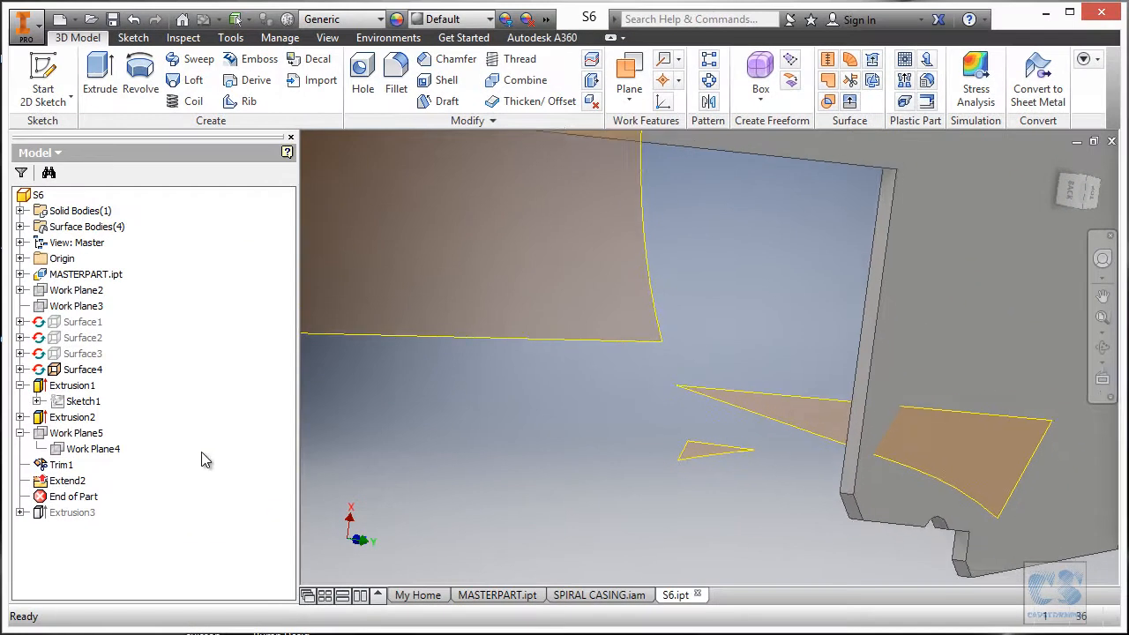
scroll(71, 411, "down", 2)
middle_click_drag(538, 478, 739, 429, "shift")
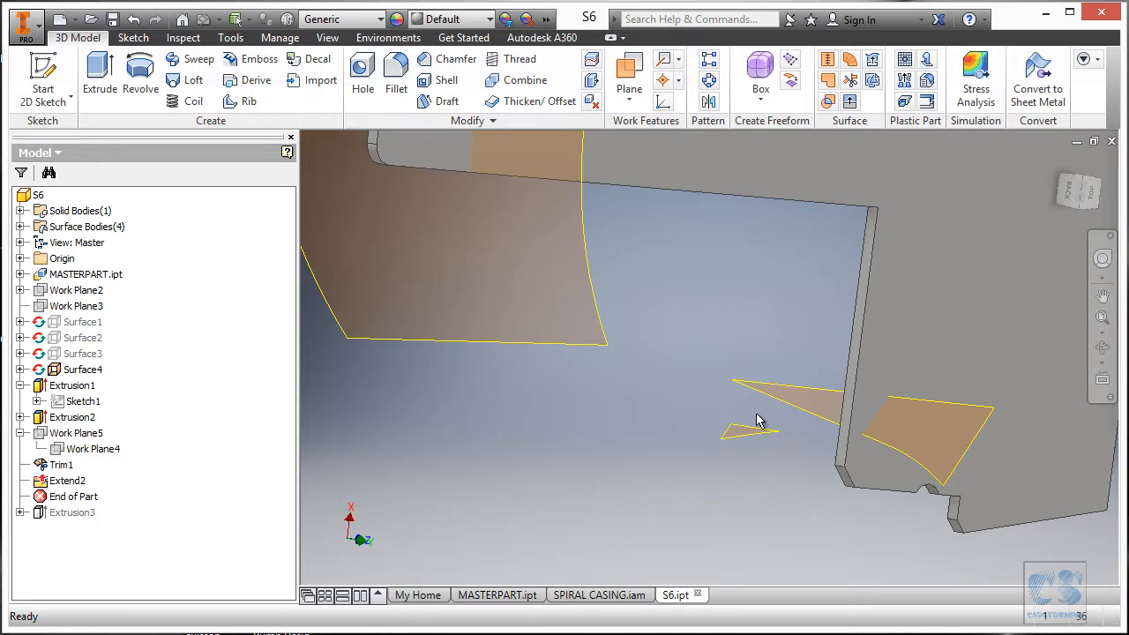
scroll(91, 454, "down", 4)
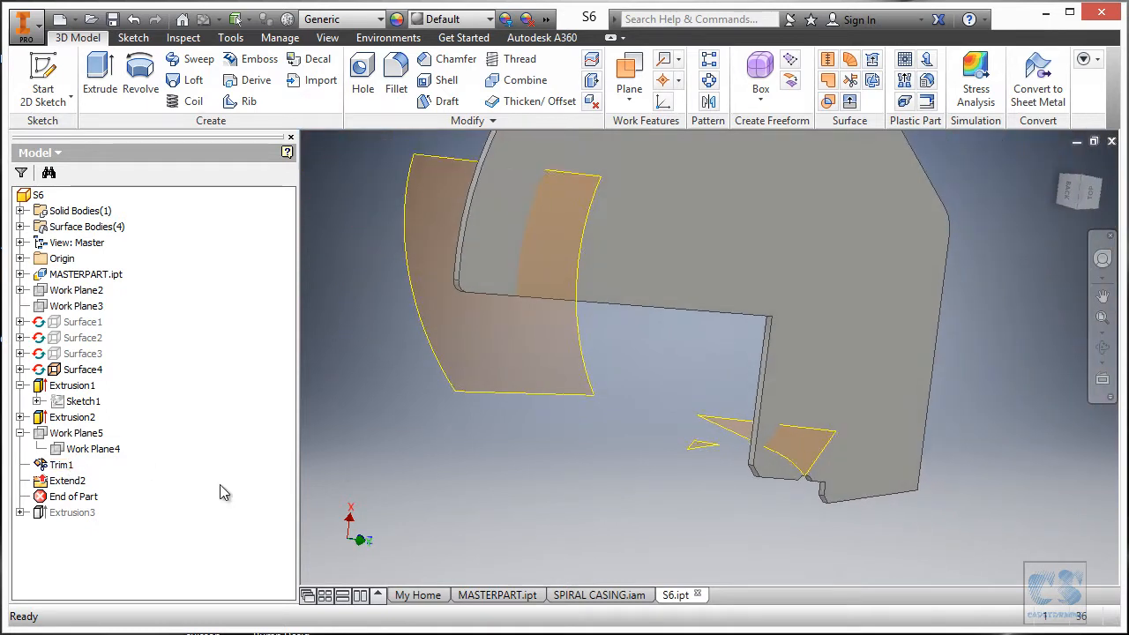
Open Trim1, try re-marking the tip faces for removal, then cancel unchanged.
left_click(62, 464)
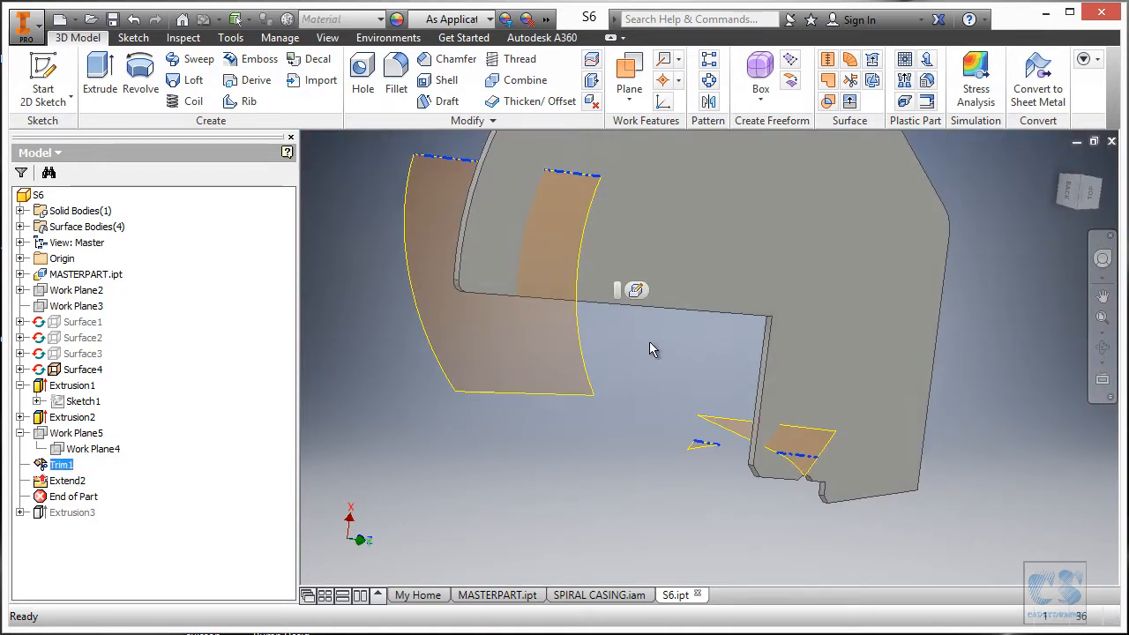
left_click(636, 291)
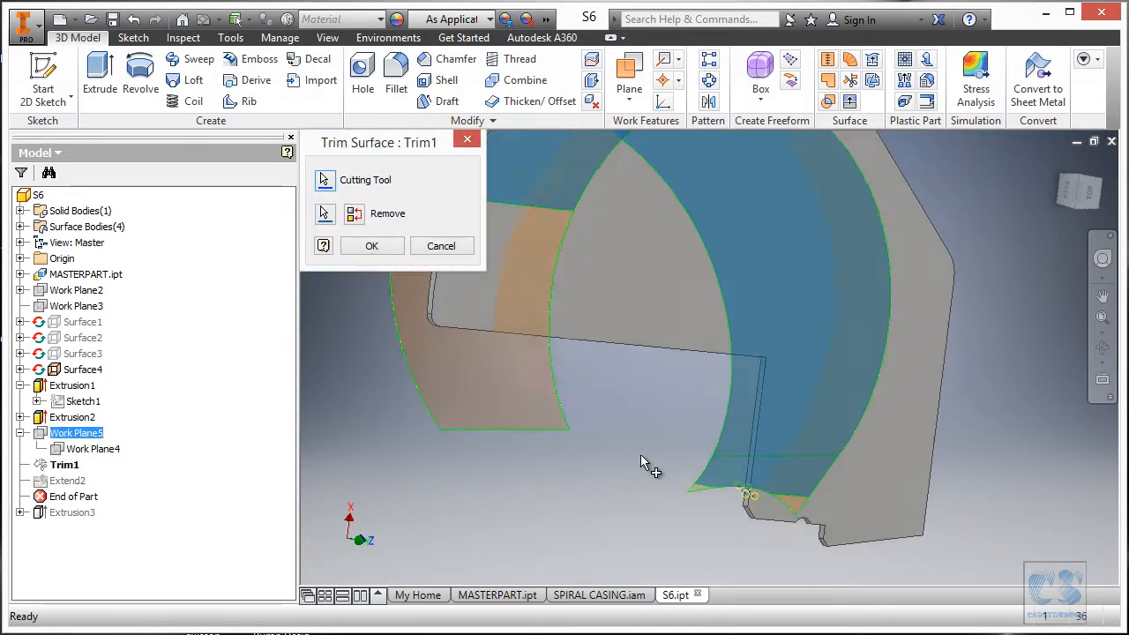
left_click(325, 215)
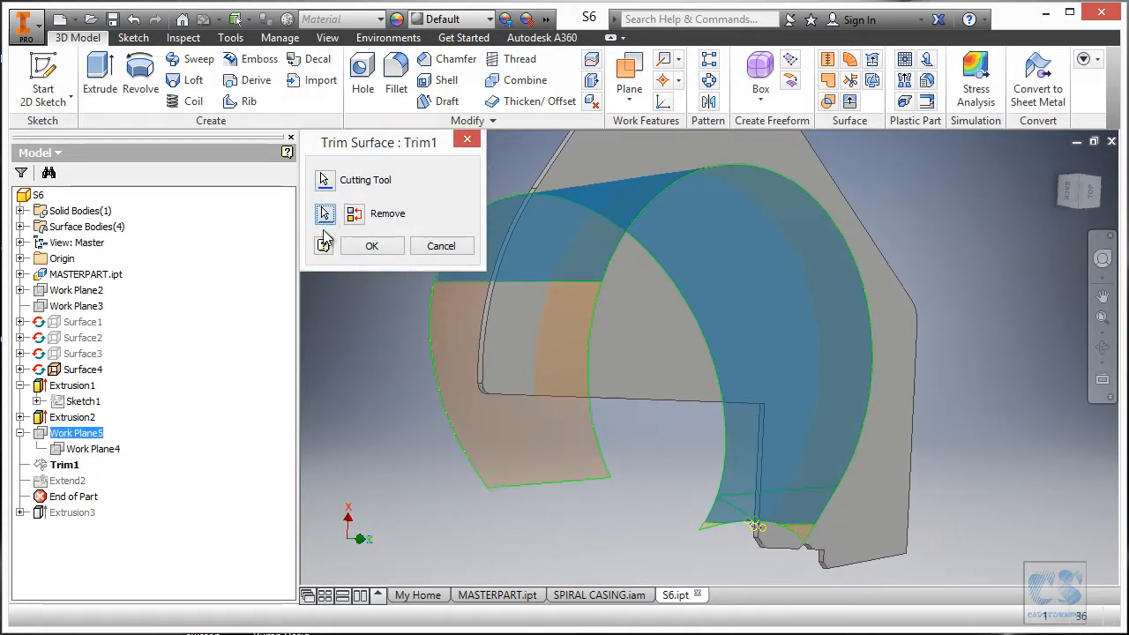
scroll(715, 536, "up", 5)
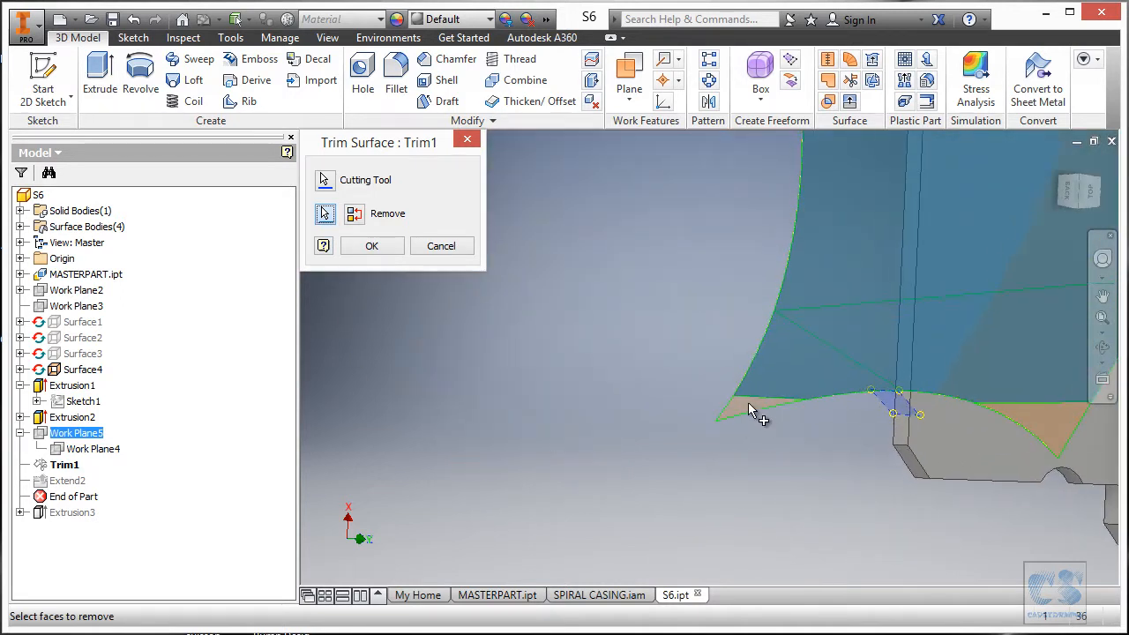
left_click(746, 402)
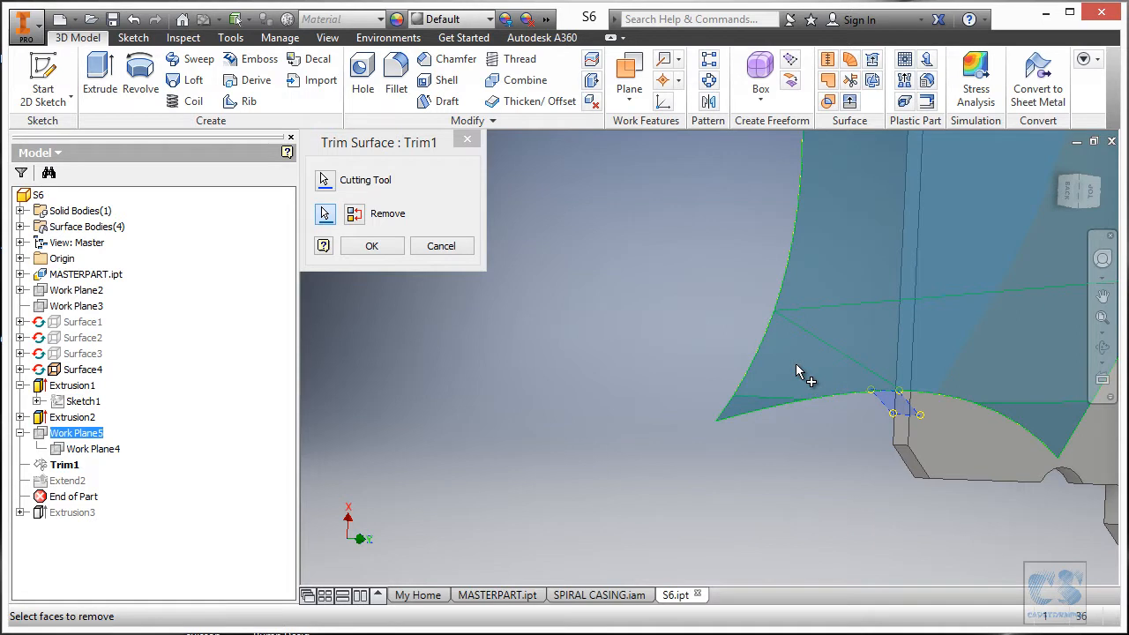
left_click(796, 363)
scroll(613, 413, "down", 3)
middle_click_drag(612, 413, 598, 418, "shift")
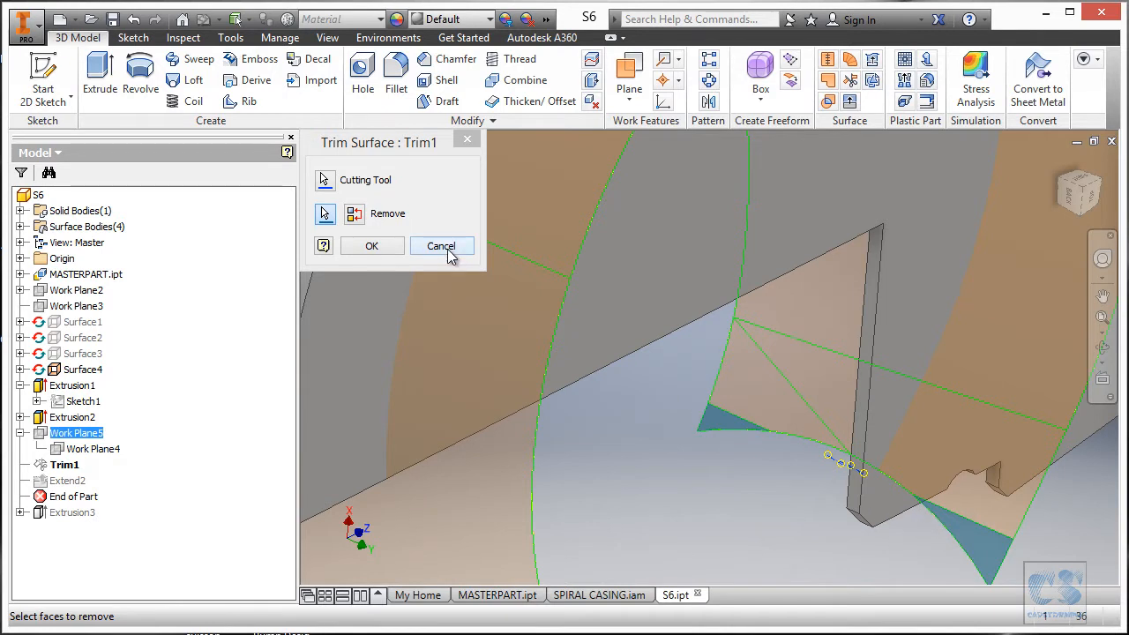
left_click(441, 247)
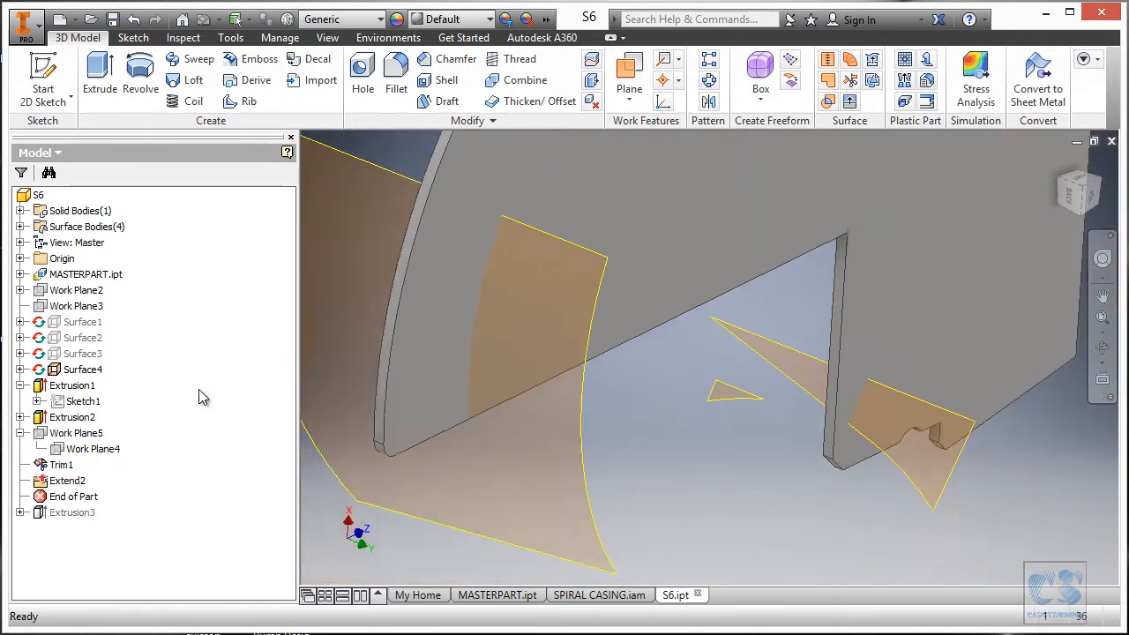
Toggle the visibility of Work Plane4 and Work Plane5 in the model view.
left_click(91, 449)
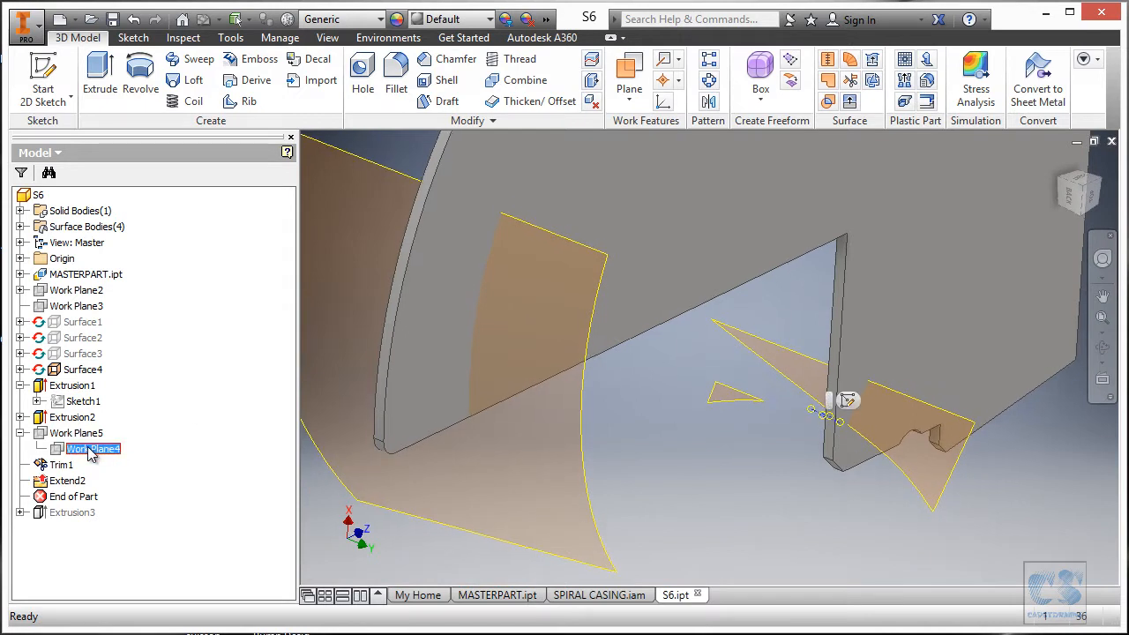
left_click(86, 434)
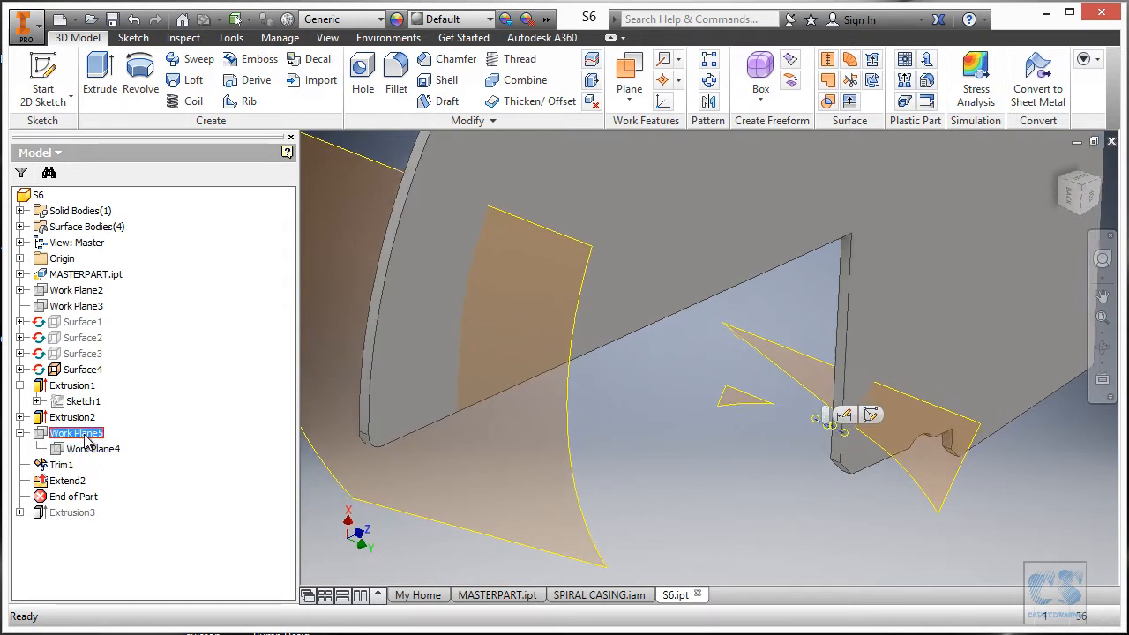
left_click(94, 450)
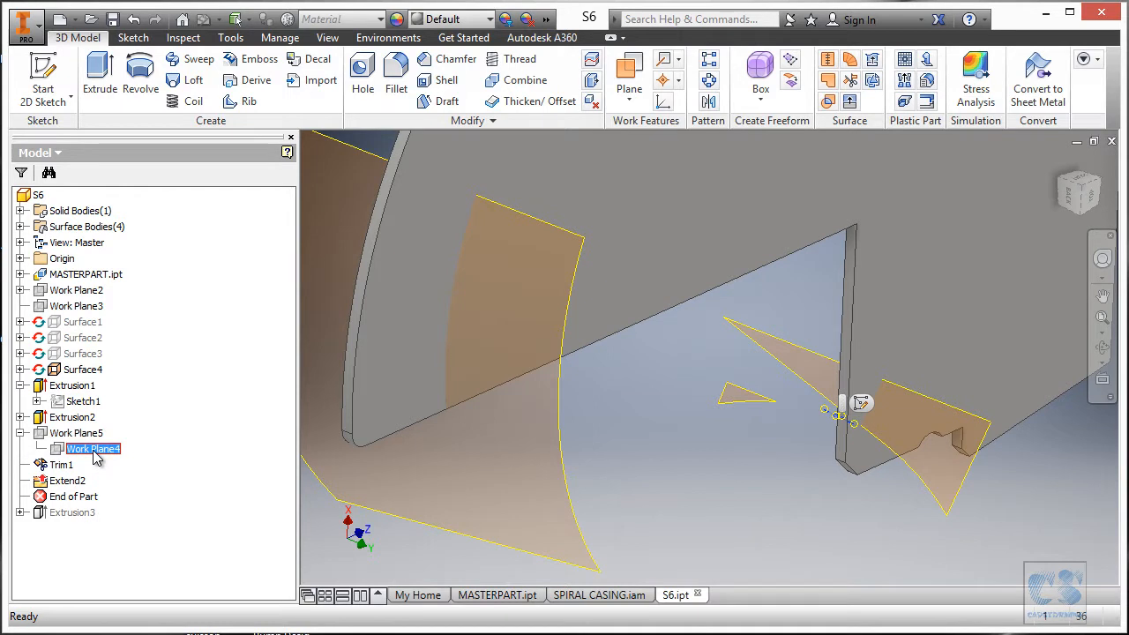
right_click(94, 452)
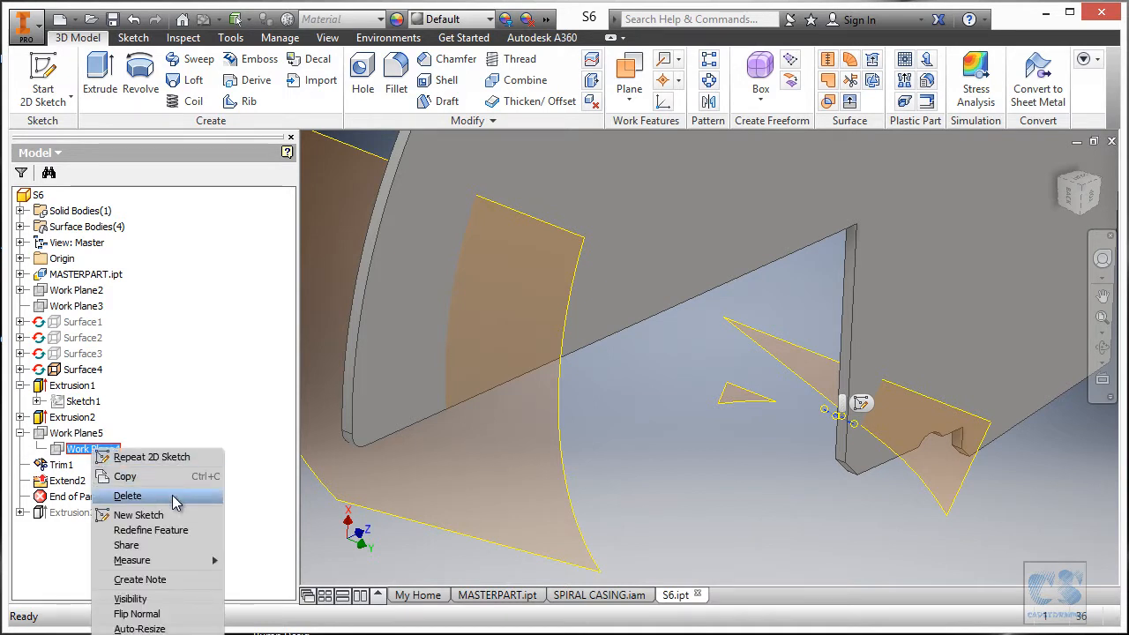
left_click(150, 601)
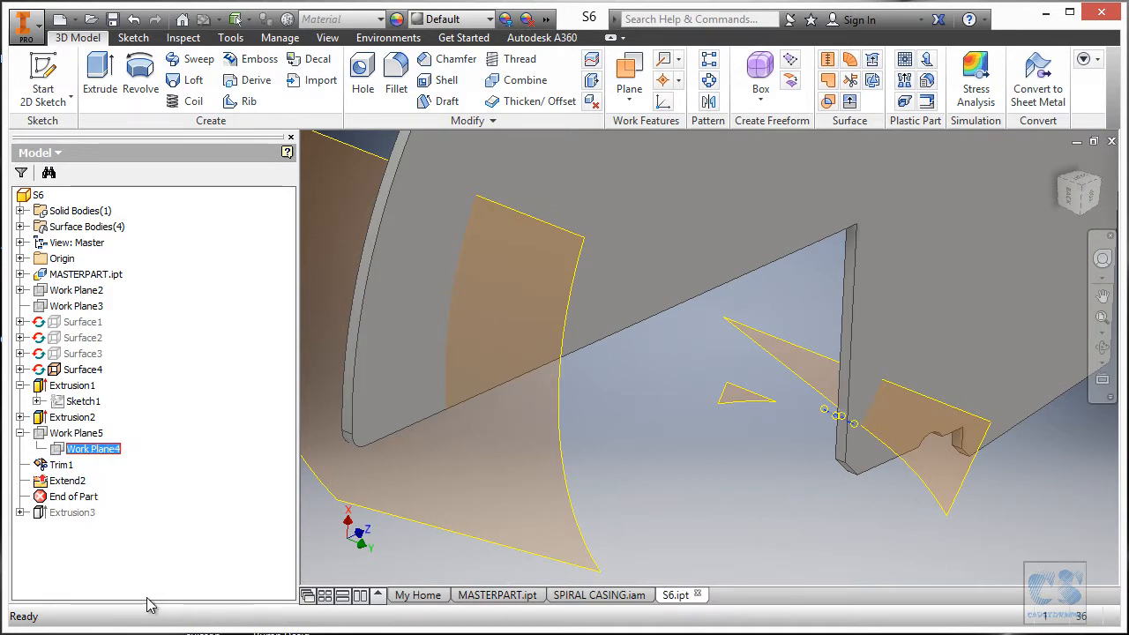
scroll(686, 503, "down", 3)
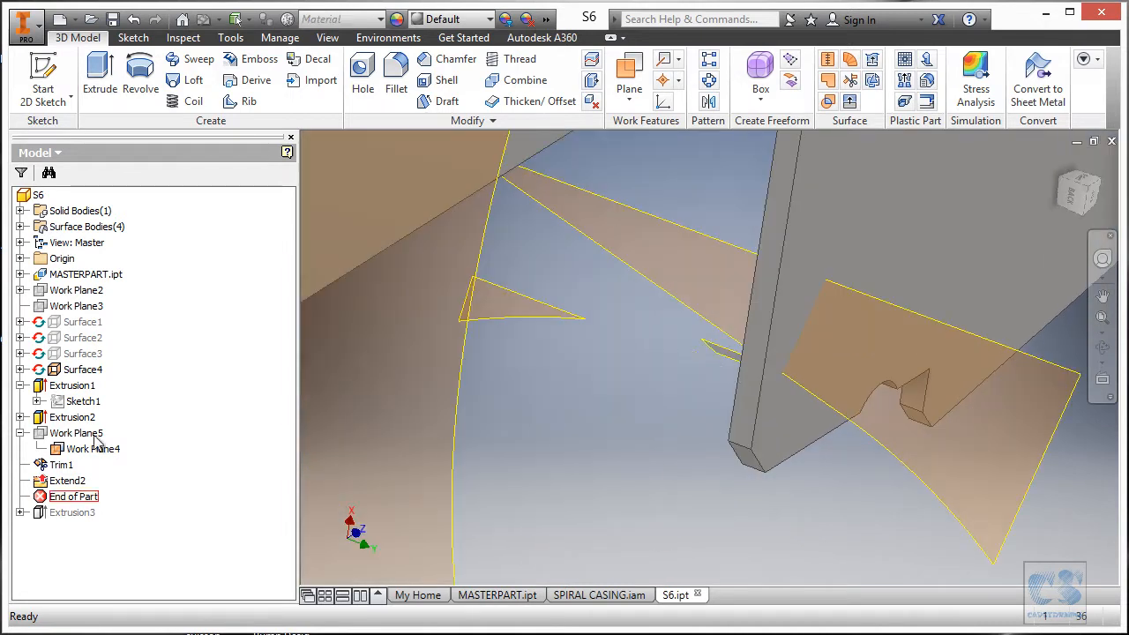
left_click(75, 433)
right_click(89, 433)
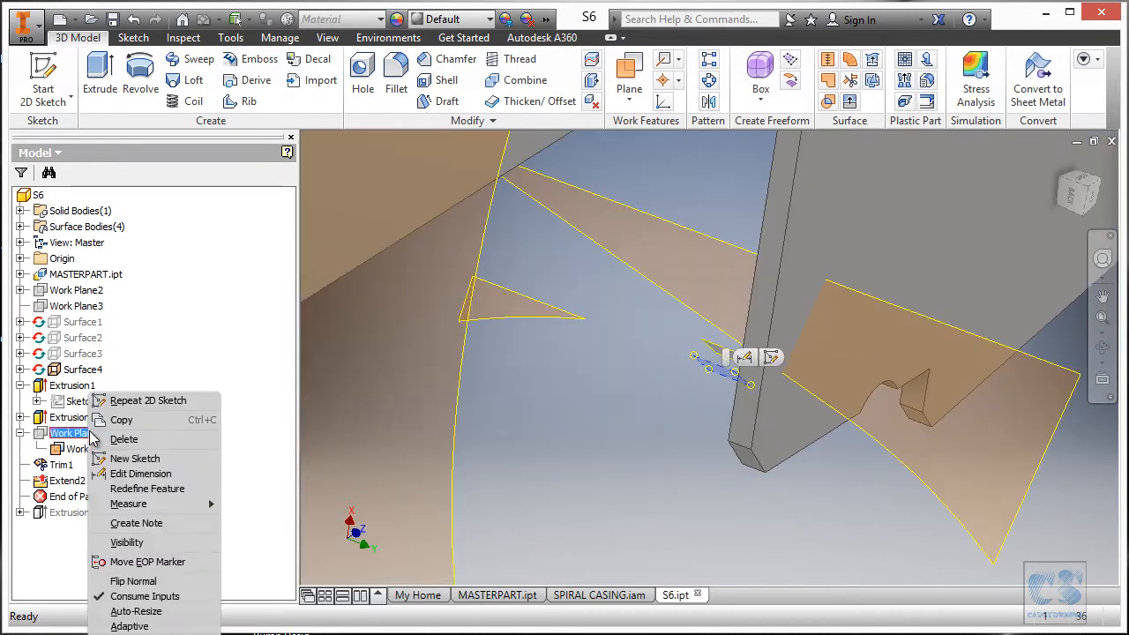
left_click(126, 543)
Set Work Plane5's offset to -8,500 mm and reopen the Trim1 surface trim.
left_click(87, 433)
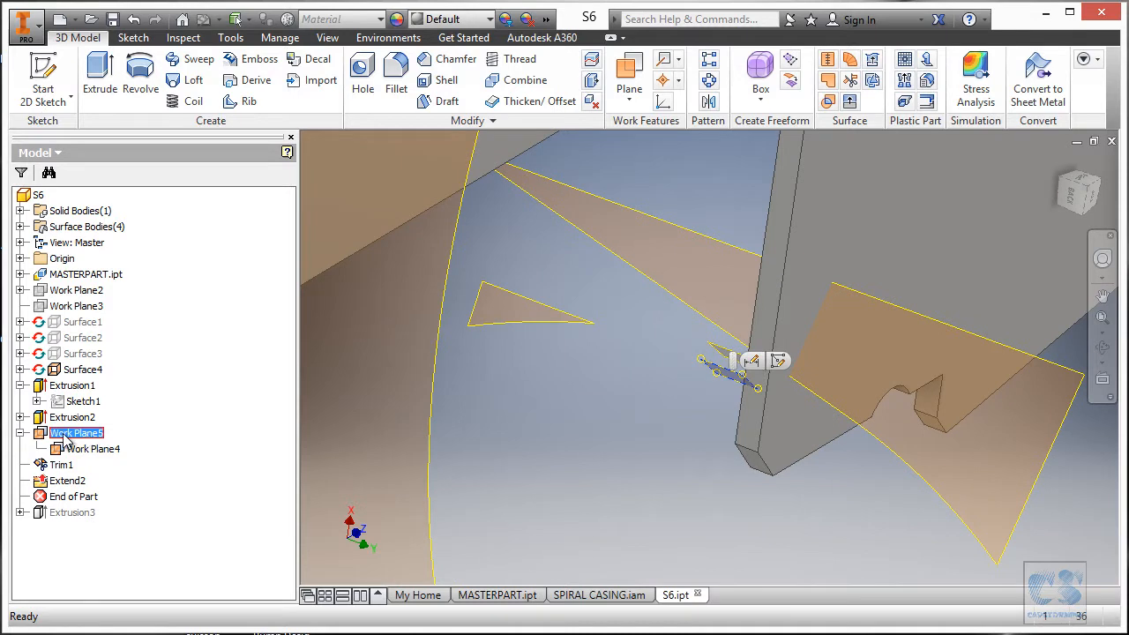
double_click(70, 433)
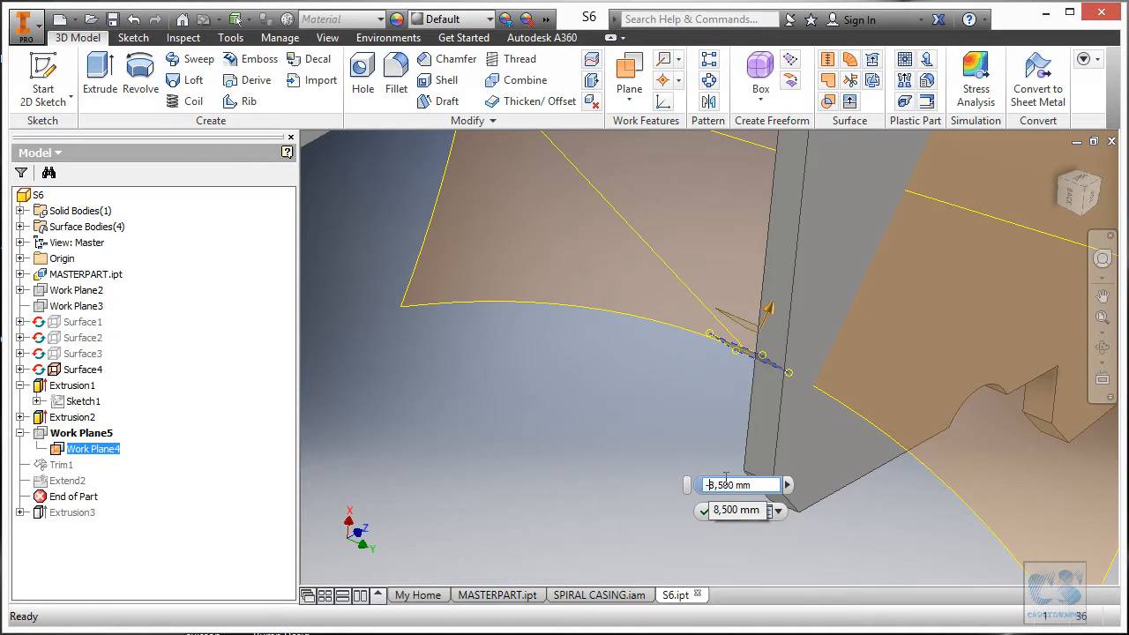
key("Return")
scroll(601, 375, "up", 4)
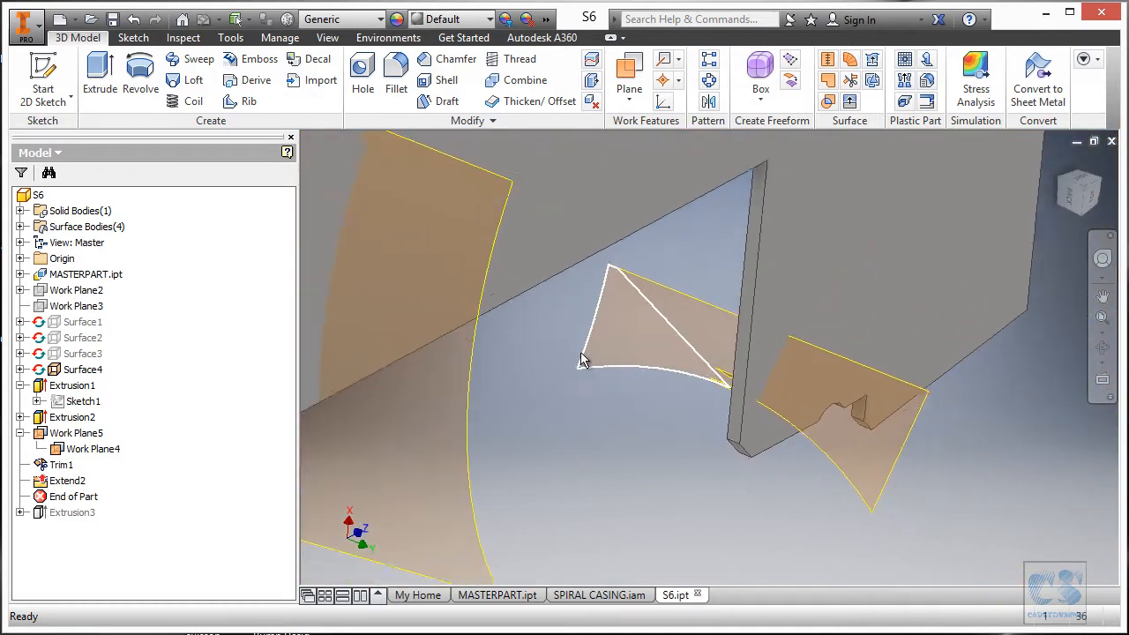
double_click(60, 464)
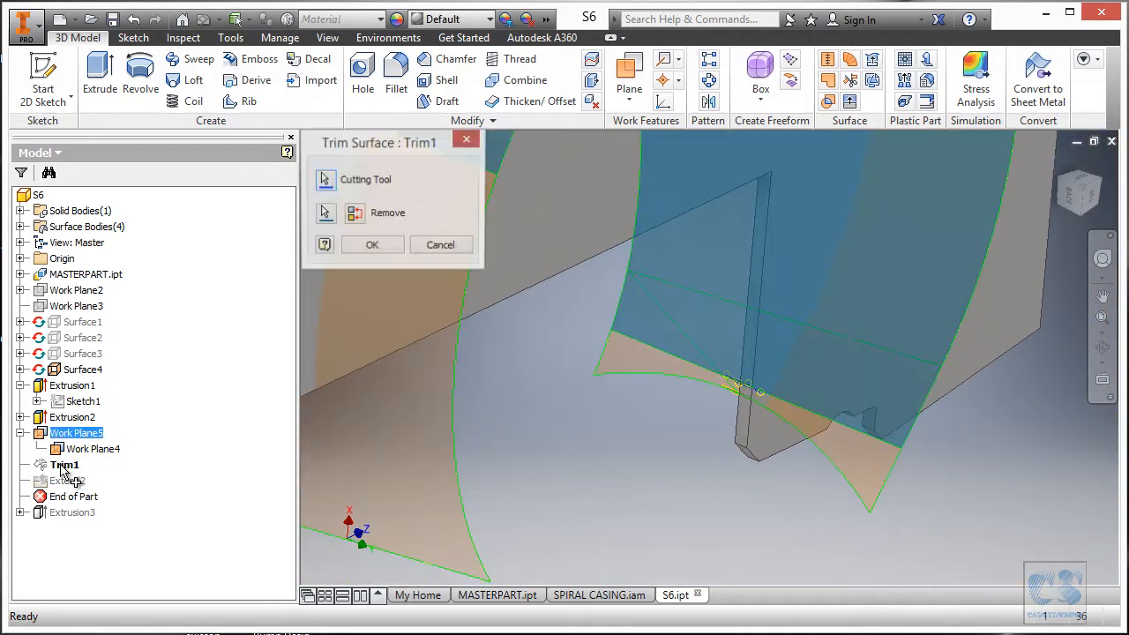
Redefine Trim1 with a new cutting tool and the lower surface strip as the removed face.
left_click(325, 181)
scroll(820, 434, "down", 6)
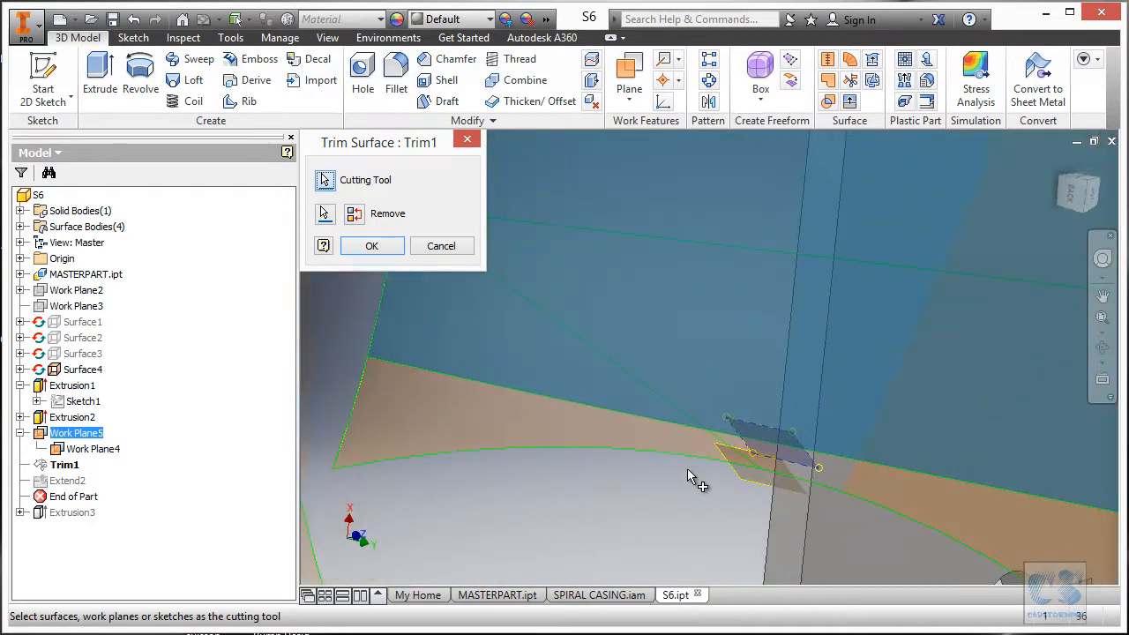
scroll(516, 389, "up", 6)
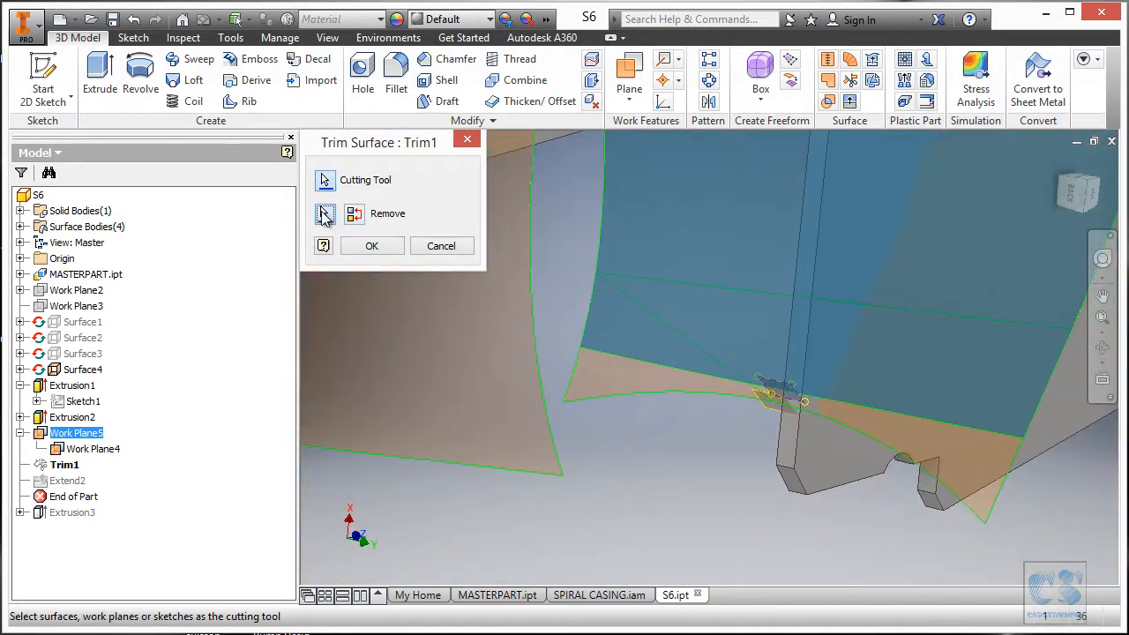
left_click(324, 214)
scroll(676, 458, "up", 3)
left_click(669, 416)
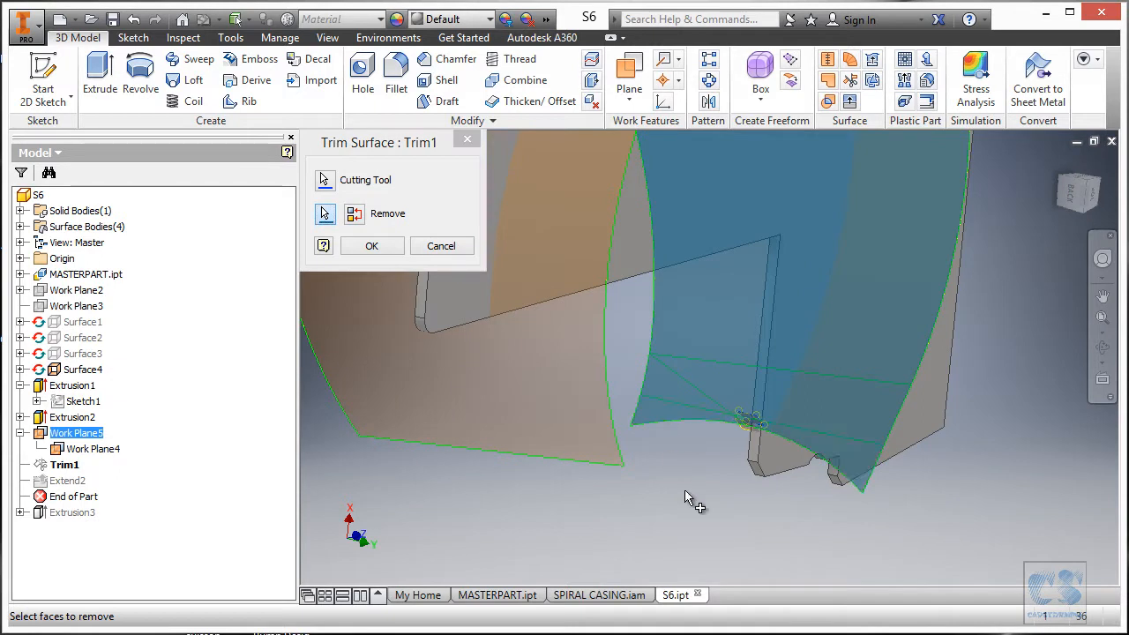
middle_click_drag(669, 454, 663, 469, "shift")
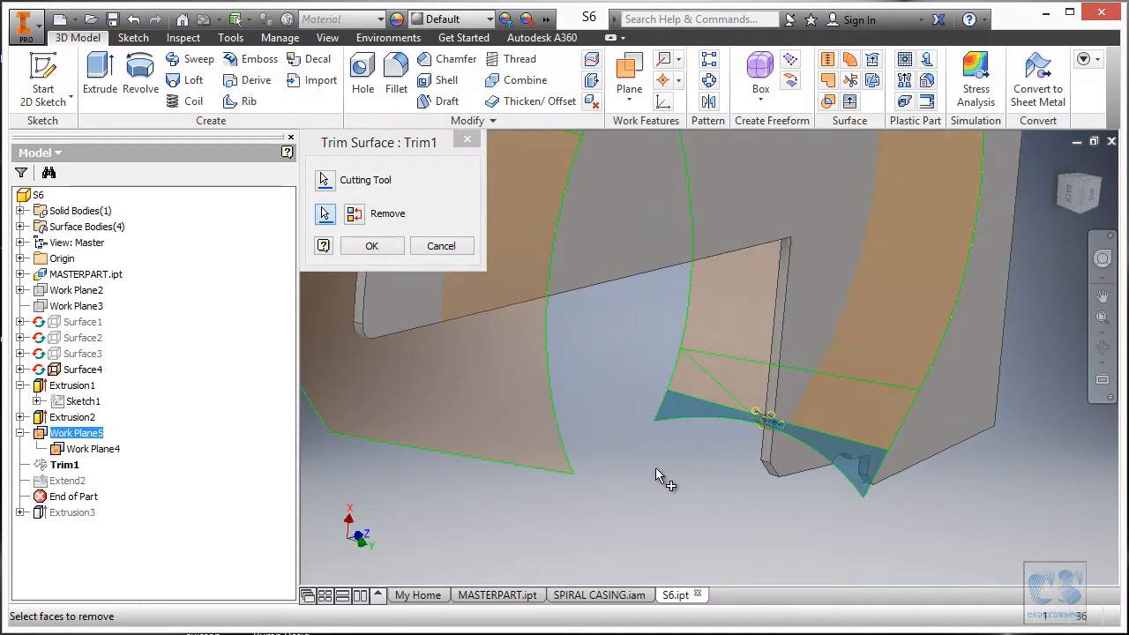
scroll(655, 467, "up", 3)
left_click(373, 248)
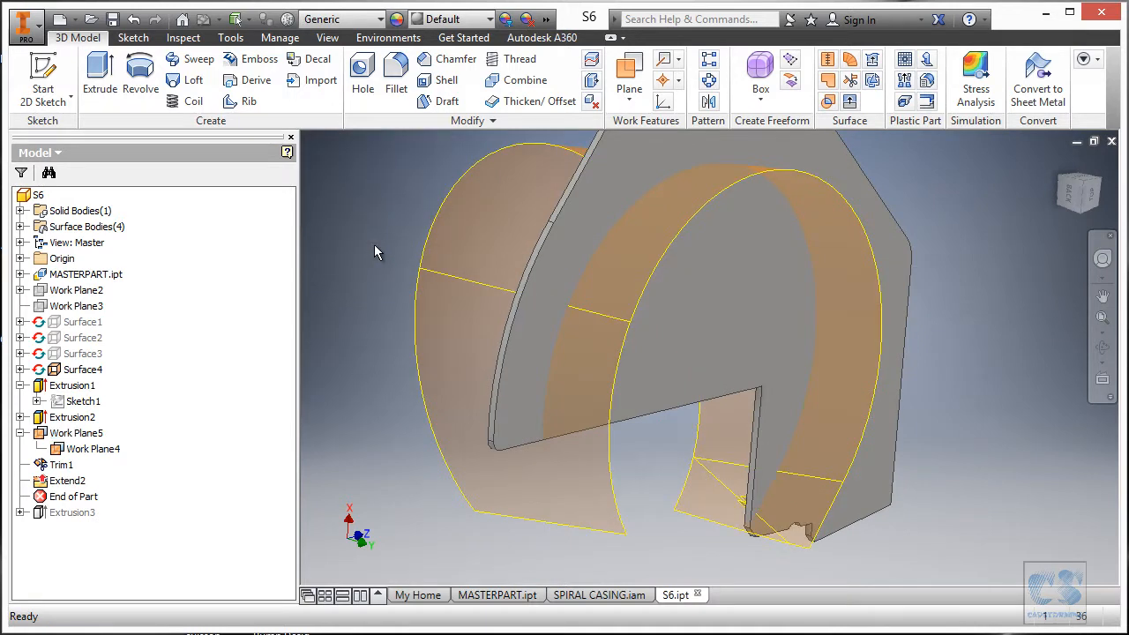
Hide Work Plane4 and Work Plane5.
scroll(699, 474, "down", 6)
middle_click_drag(739, 484, 873, 509, "shift")
scroll(744, 488, "up", 2)
left_click(77, 433)
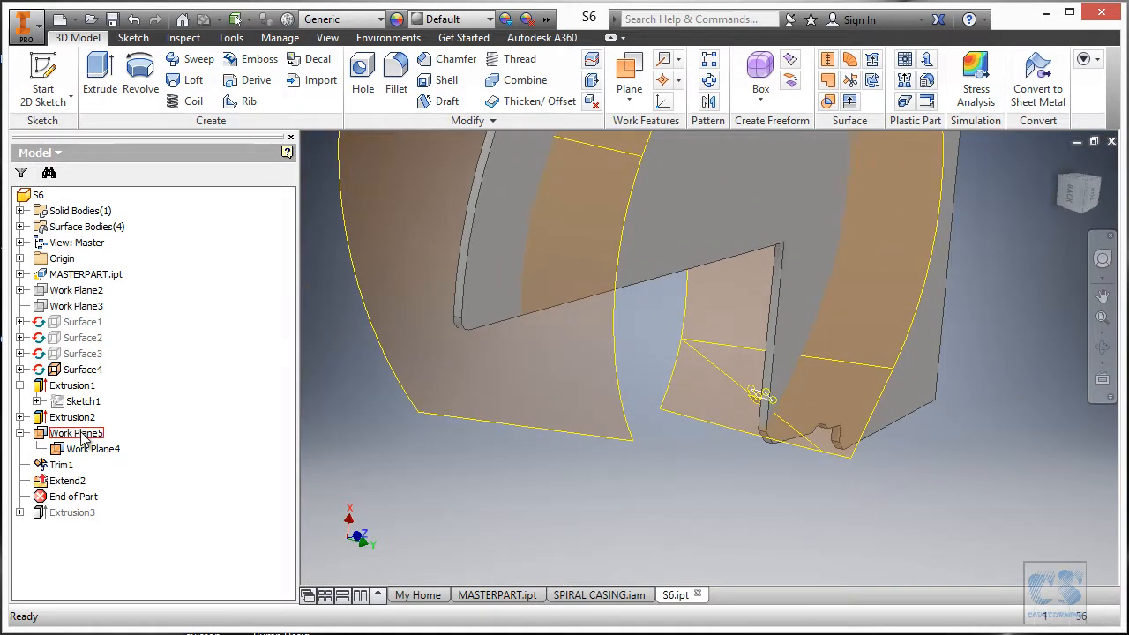
right_click(101, 451)
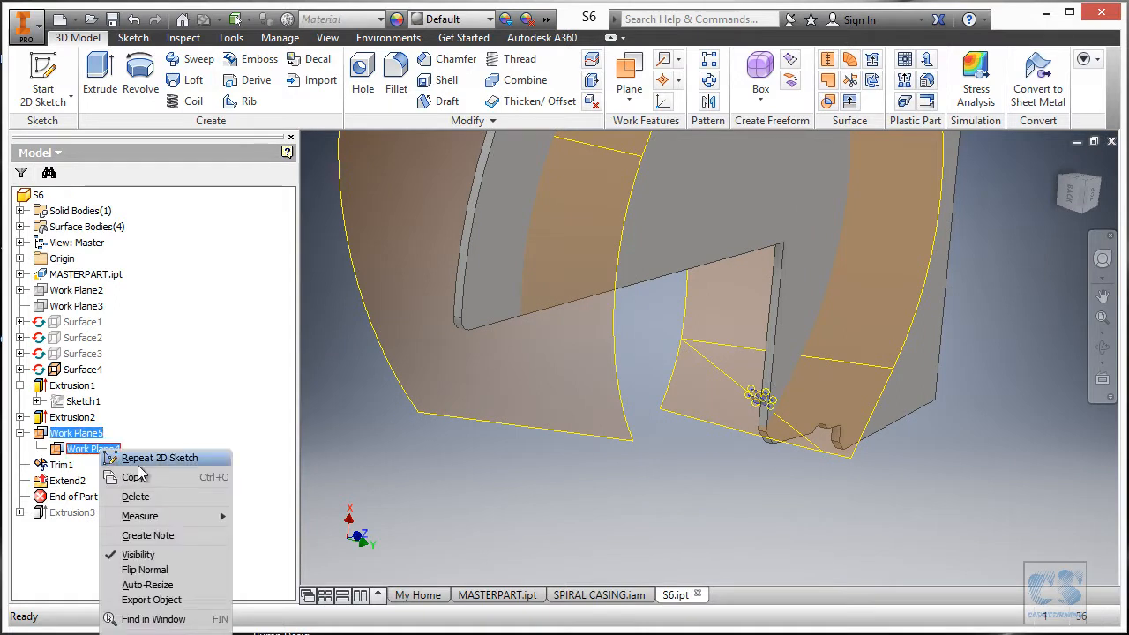
left_click(161, 554)
middle_click_drag(506, 498, 337, 374, "shift")
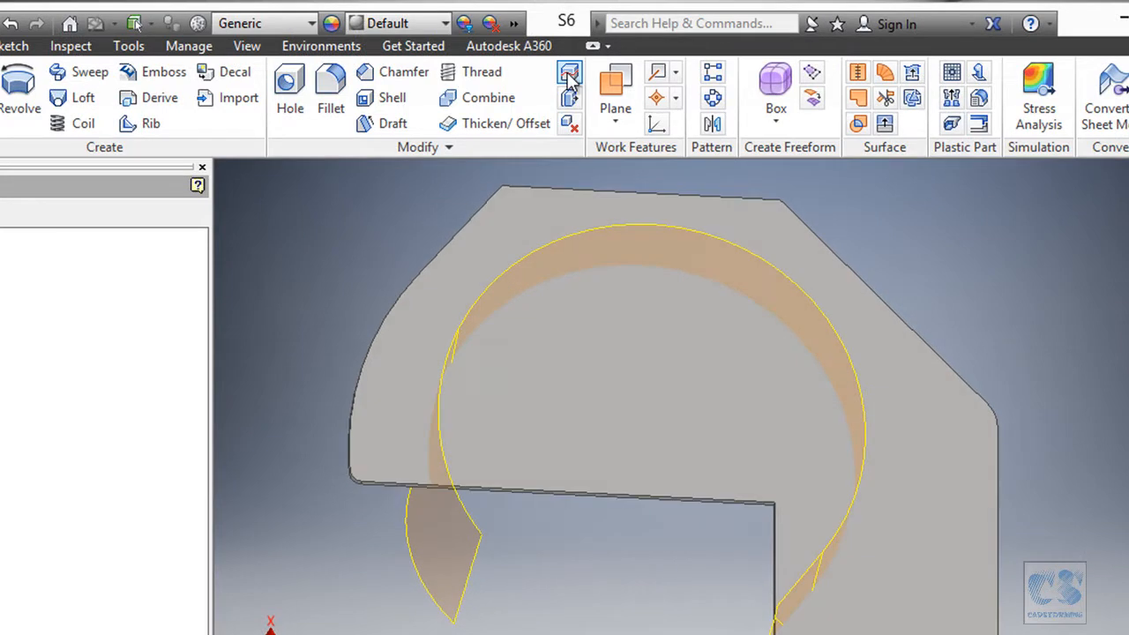
Trim the plate solid with the curved surface, removing the plate portion inside the ring.
left_click(569, 76)
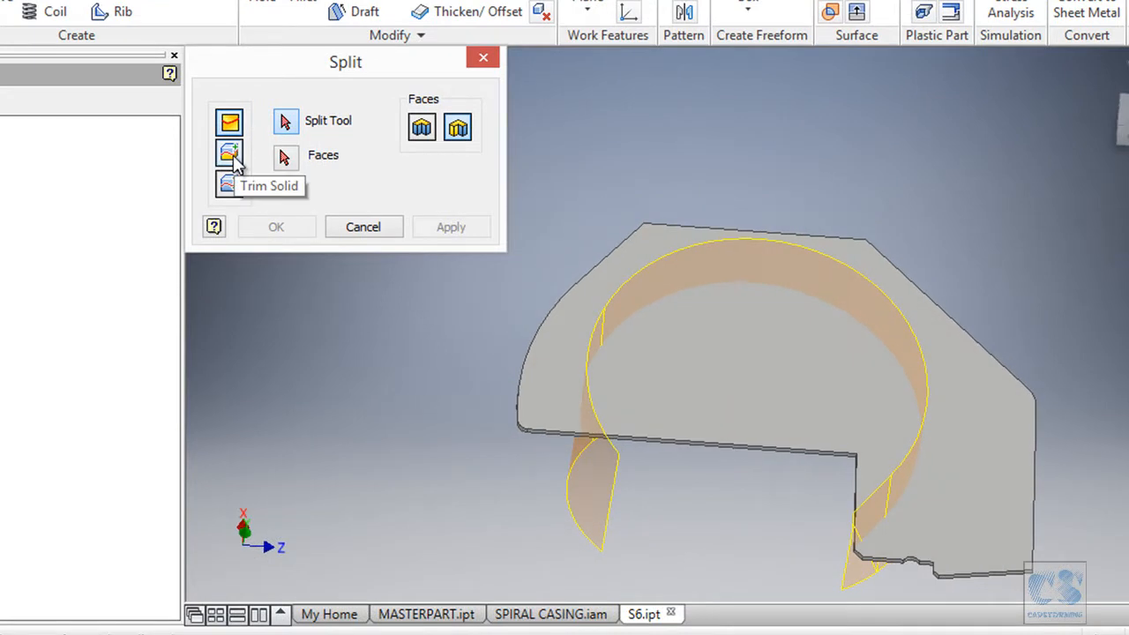
left_click(231, 156)
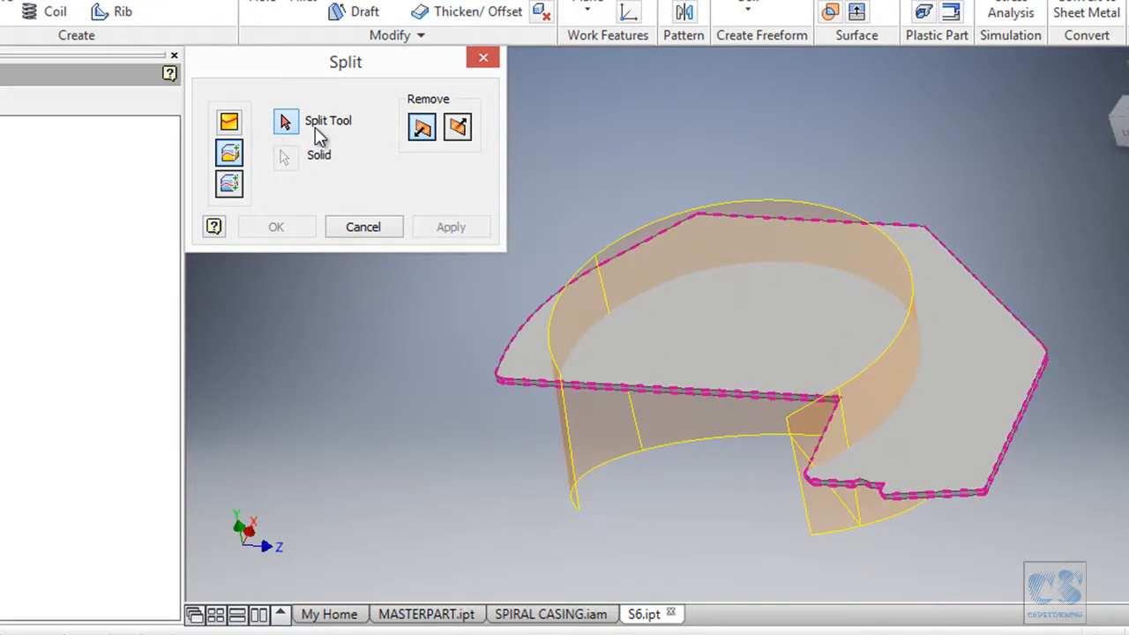
left_click(573, 455)
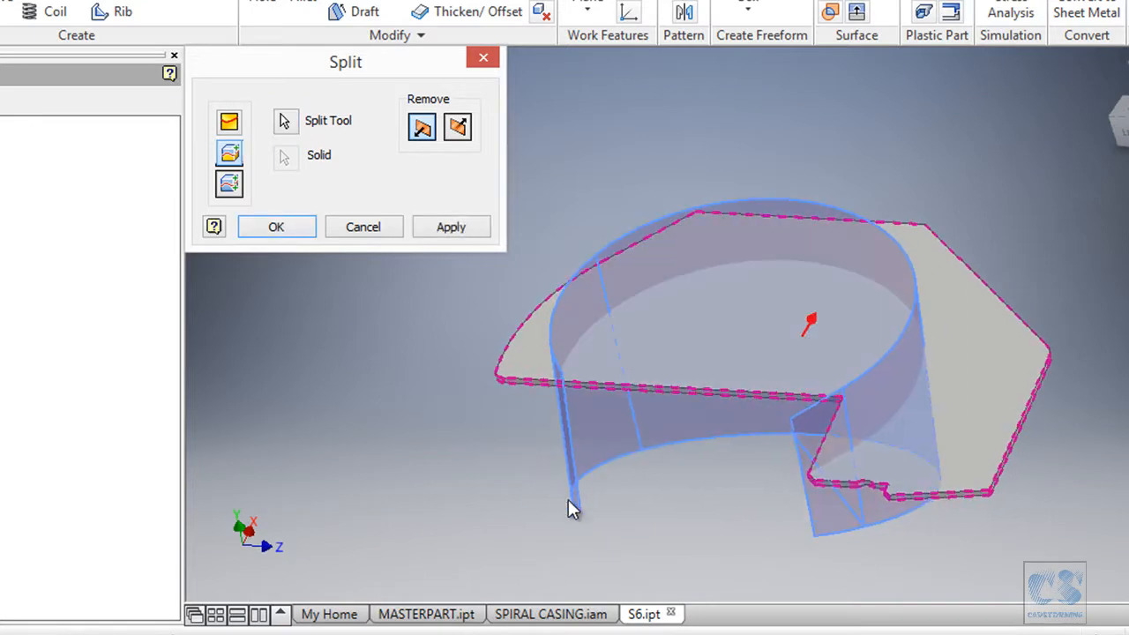
left_click(458, 130)
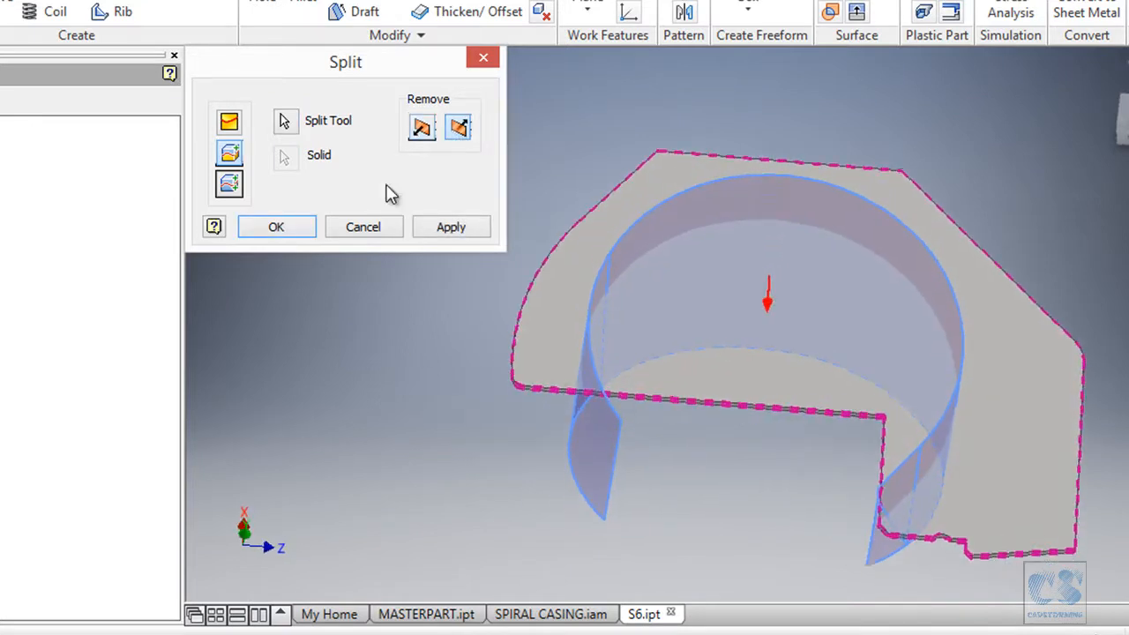
left_click(290, 227)
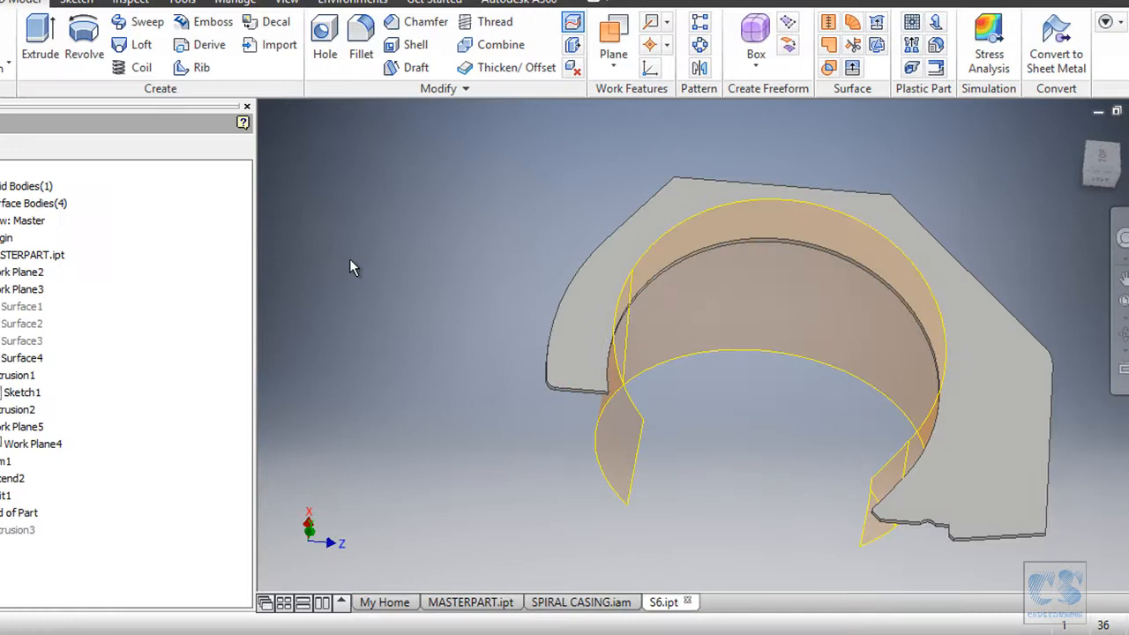
middle_click_drag(350, 259, 743, 396, "shift")
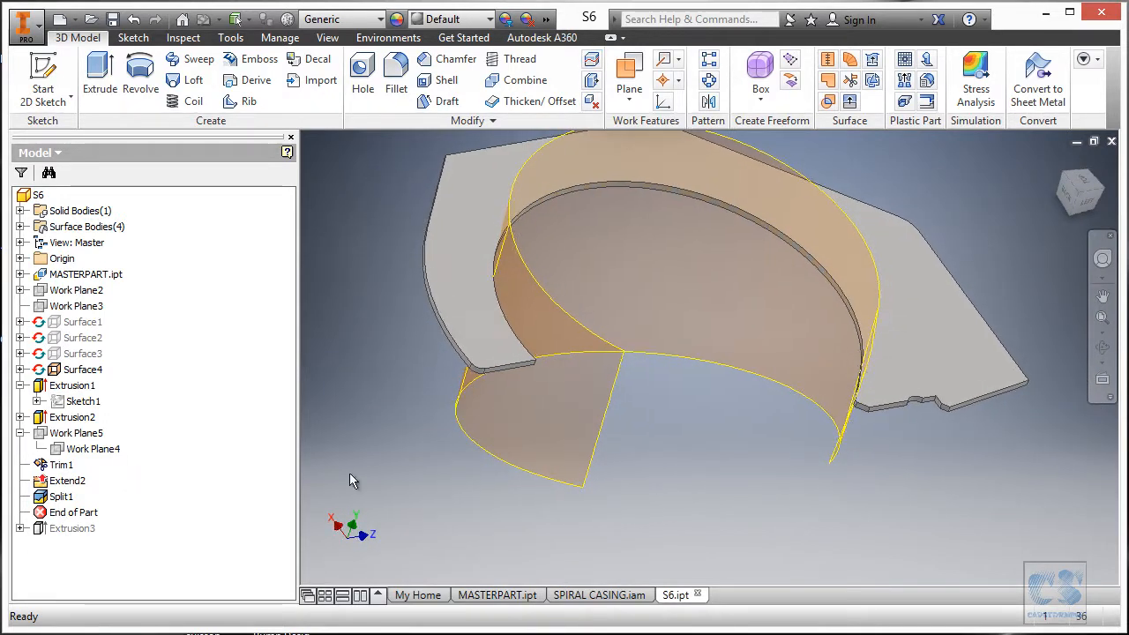
Hide Surface4, move Extrusion3 below the end-of-part marker, and edit its Sketch4.
right_click(92, 369)
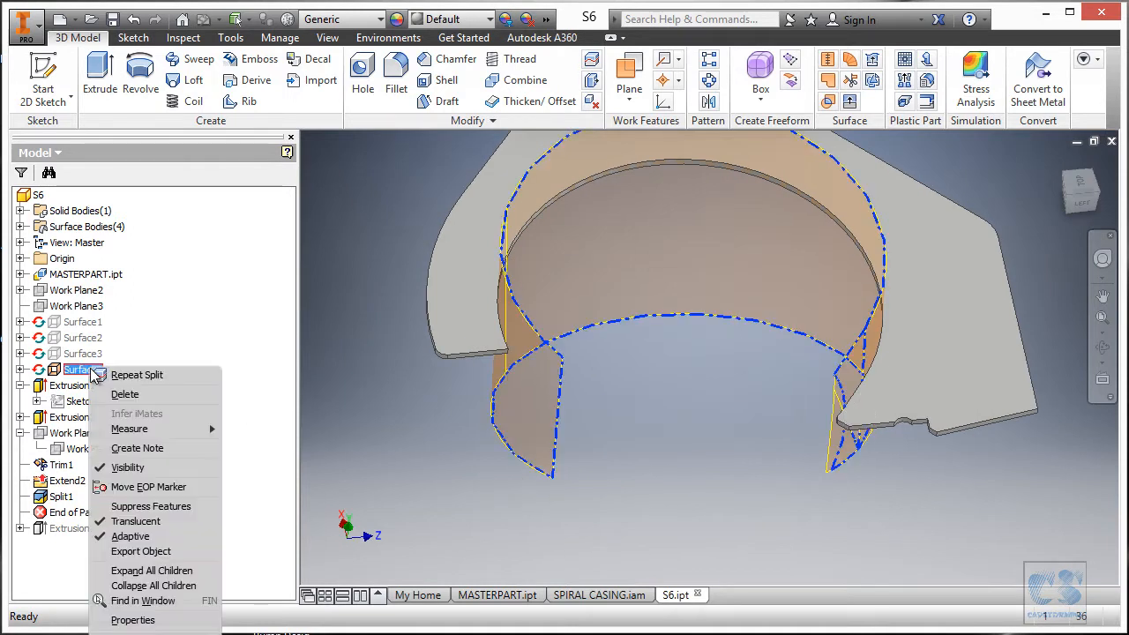
left_click(144, 469)
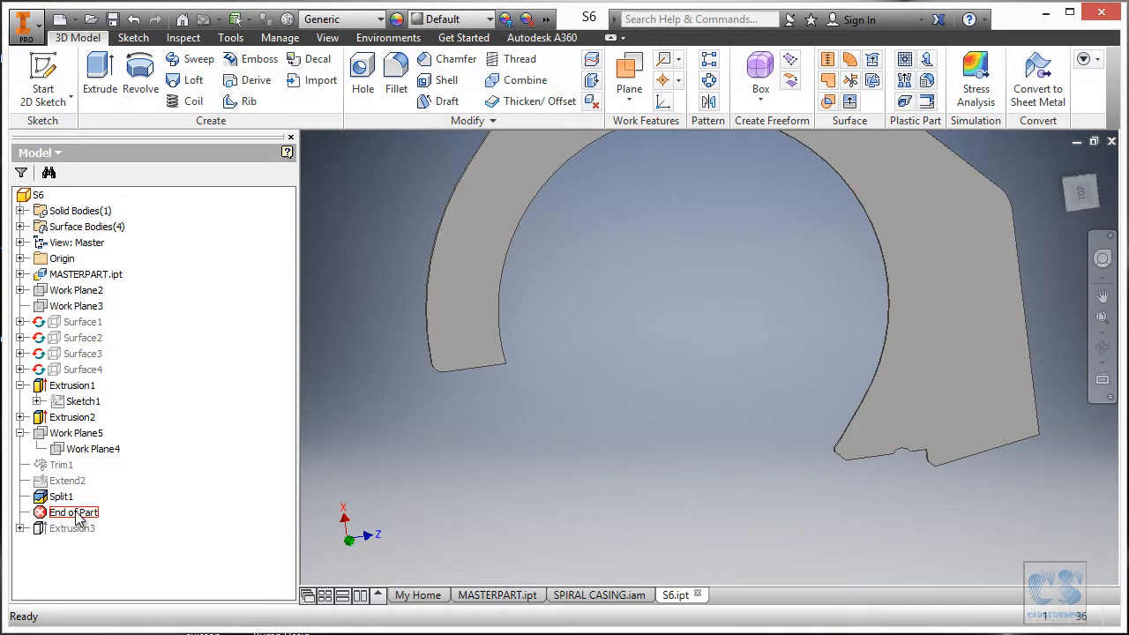
left_click_drag(85, 541, 86, 540)
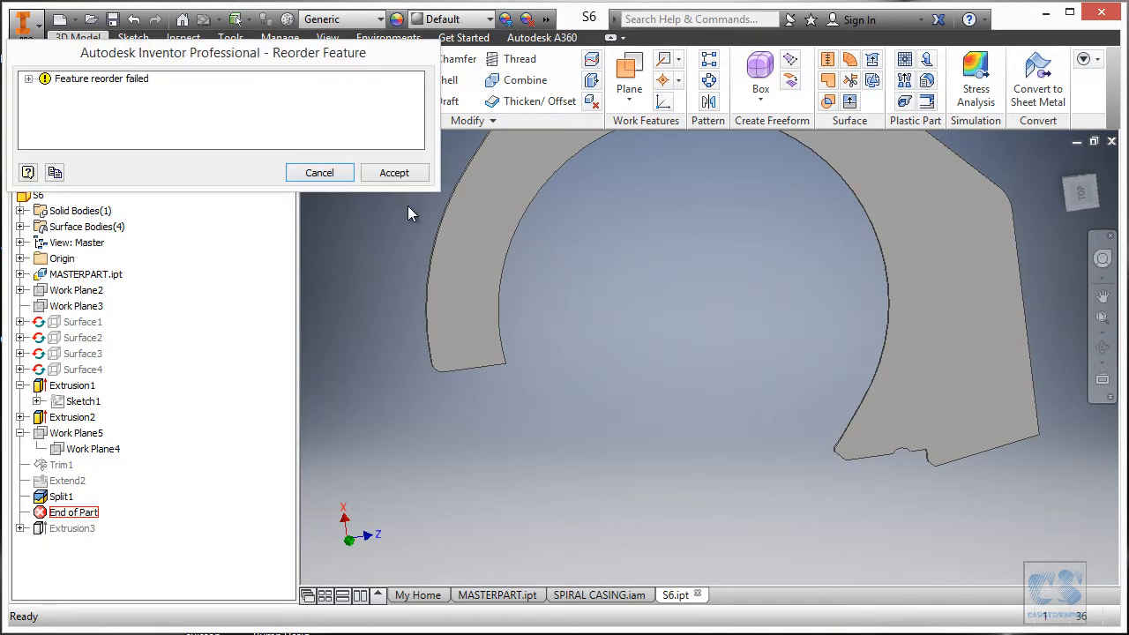
left_click(402, 175)
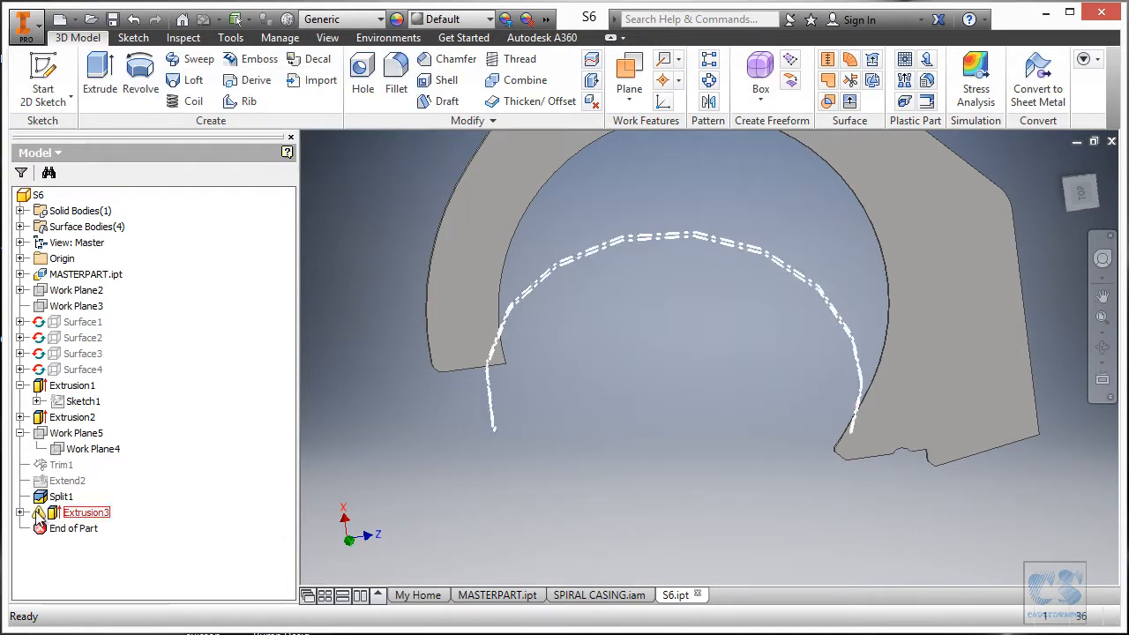
left_click(19, 513)
left_click(97, 528)
left_click(741, 418)
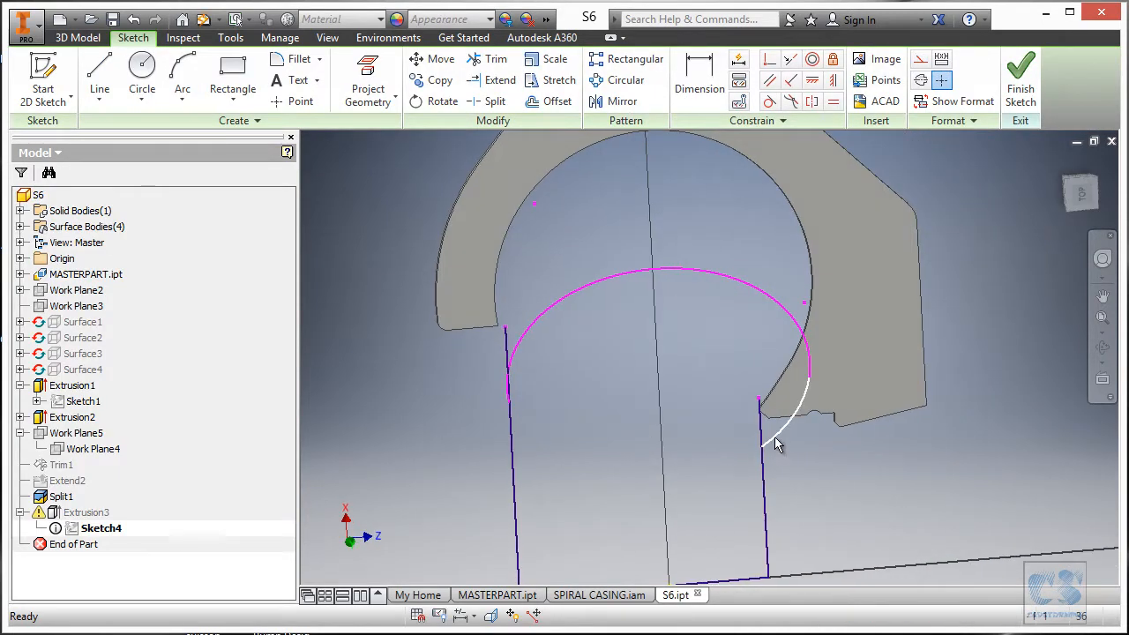
Trim away the leftover arc from Sketch4.
left_click(789, 443)
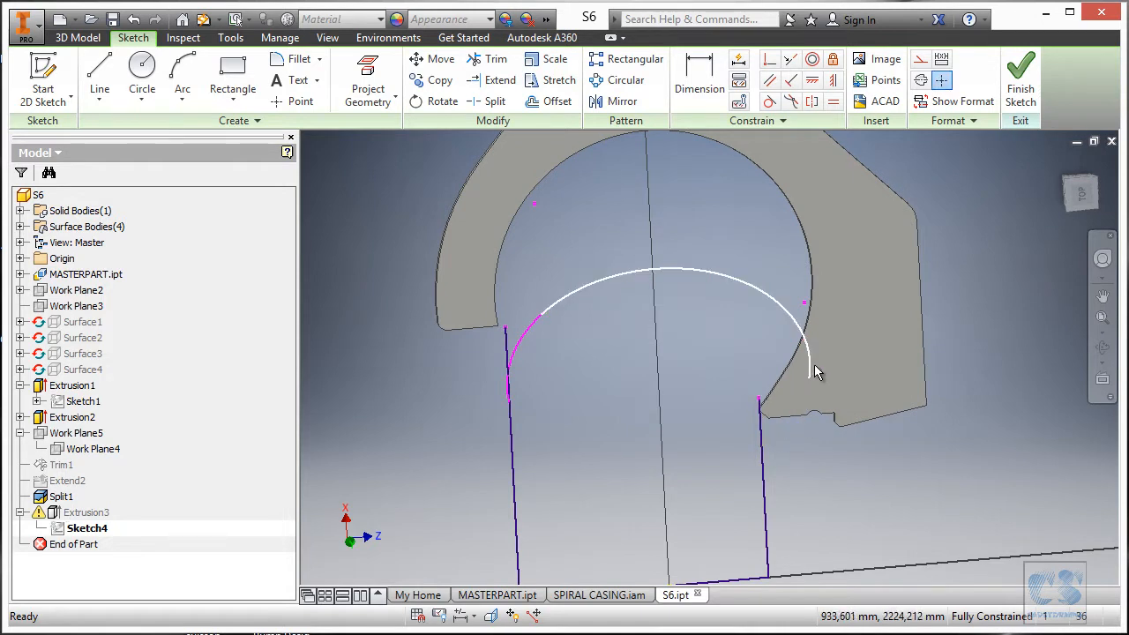
left_click(804, 318)
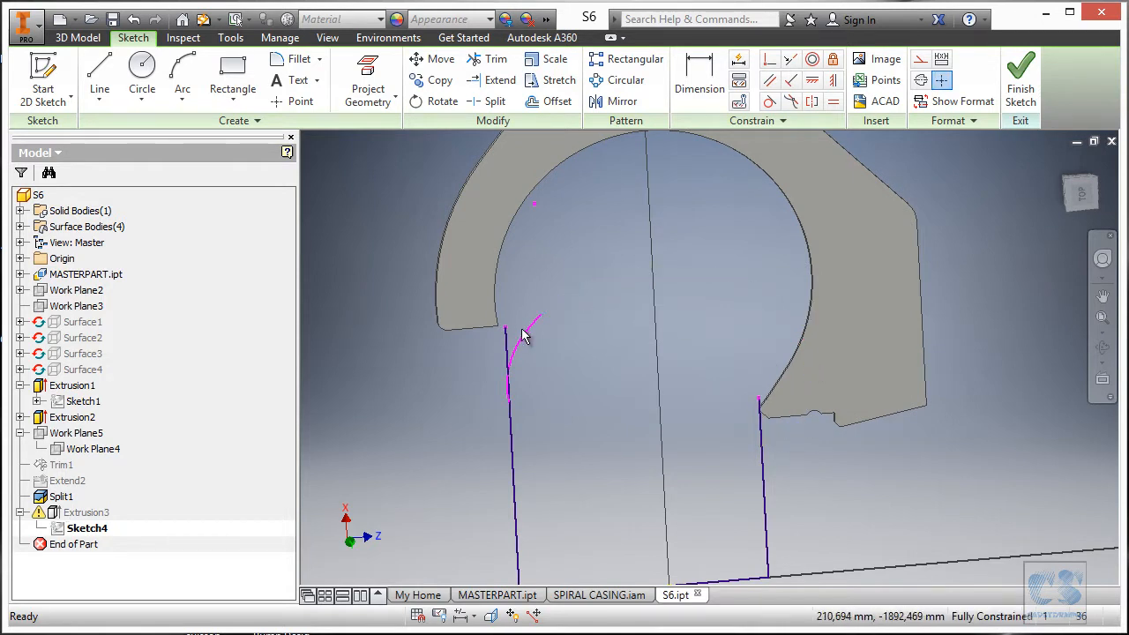
scroll(524, 312, "up", 3)
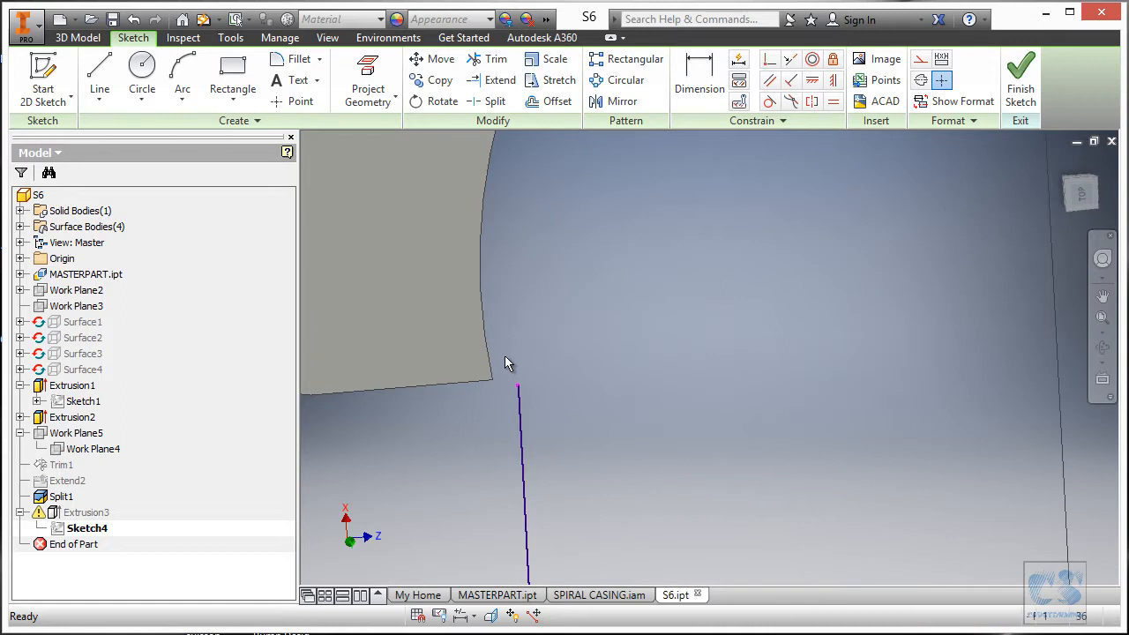
scroll(511, 415, "down", 3)
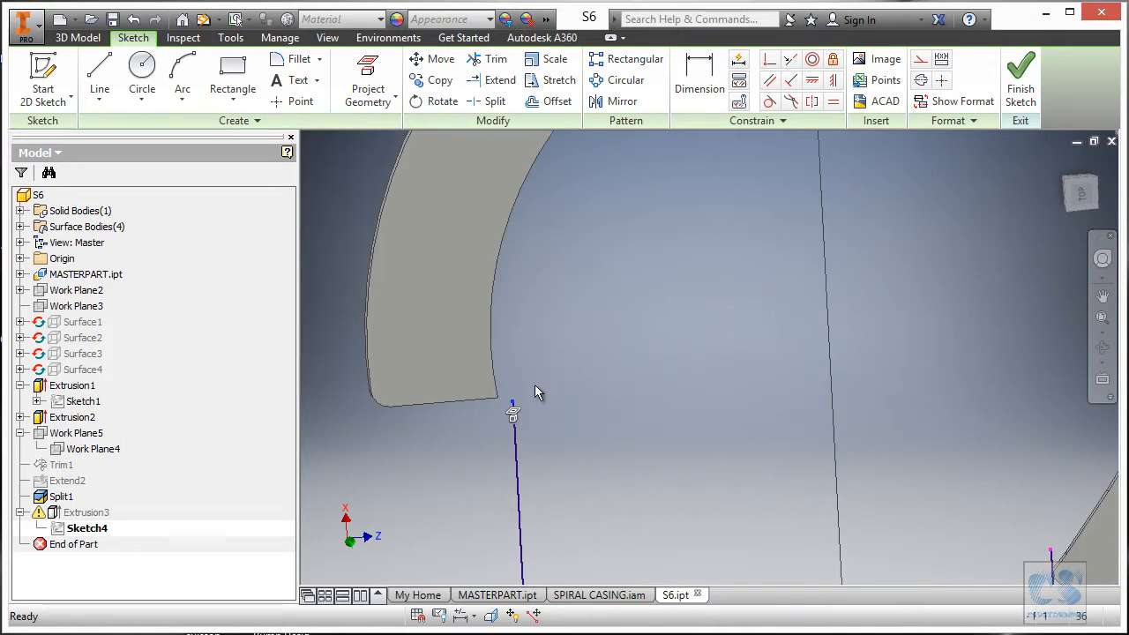
scroll(512, 411, "up", 4)
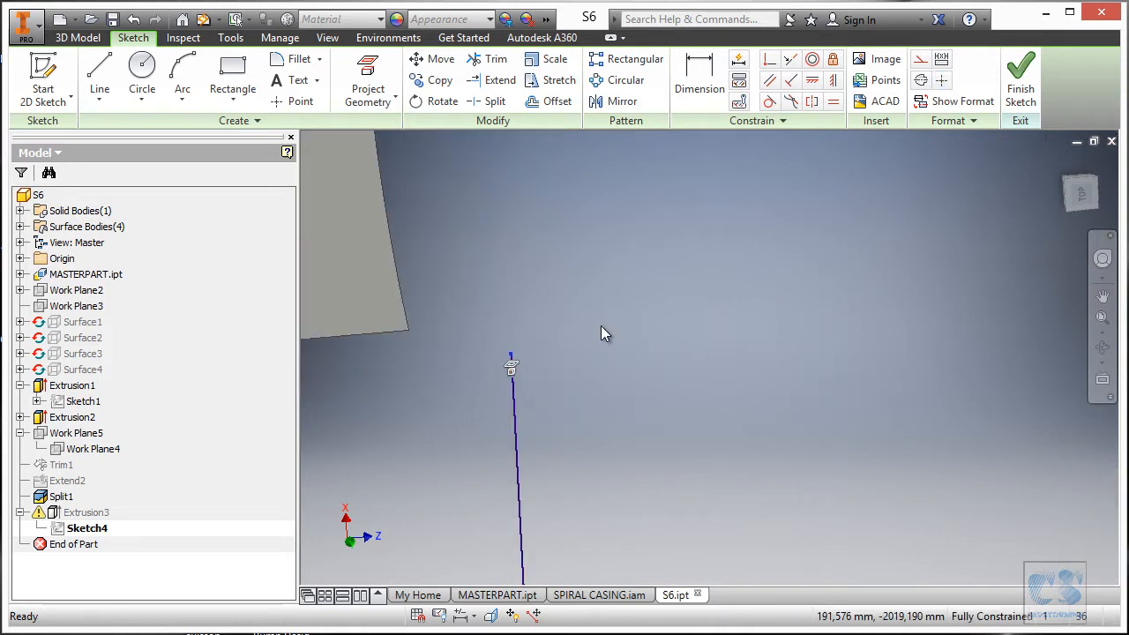
Delete the coincident constraints at both vertical lines' top endpoints, shifting one line right.
left_click(511, 365)
key("Delete")
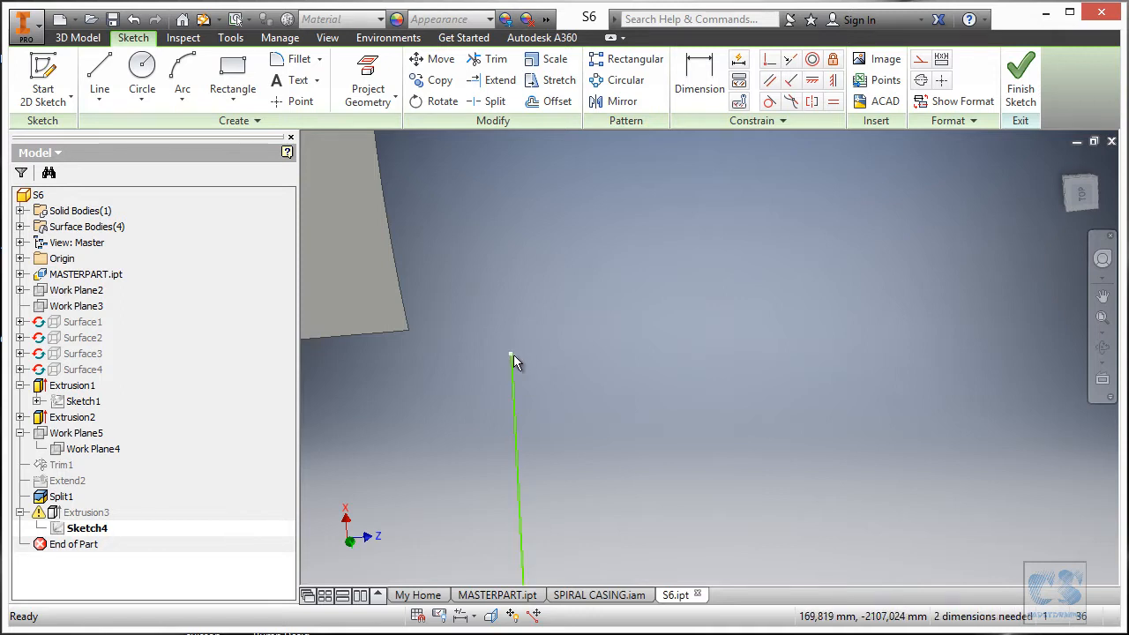
left_click_drag(515, 385, 580, 380)
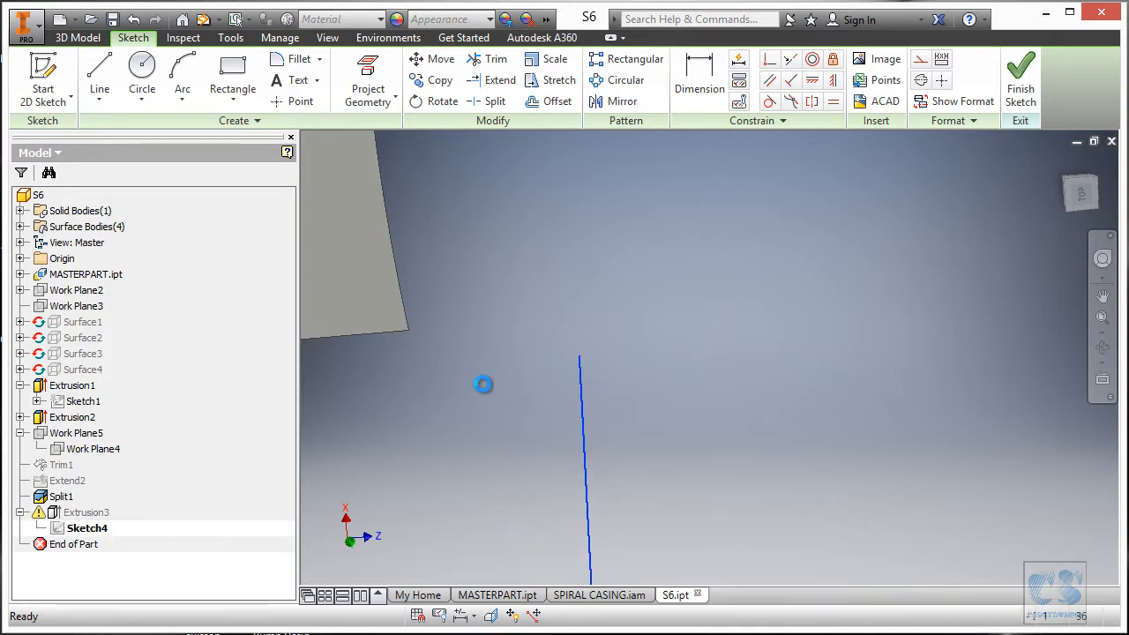
scroll(484, 383, "down", 4)
scroll(565, 450, "up", 5)
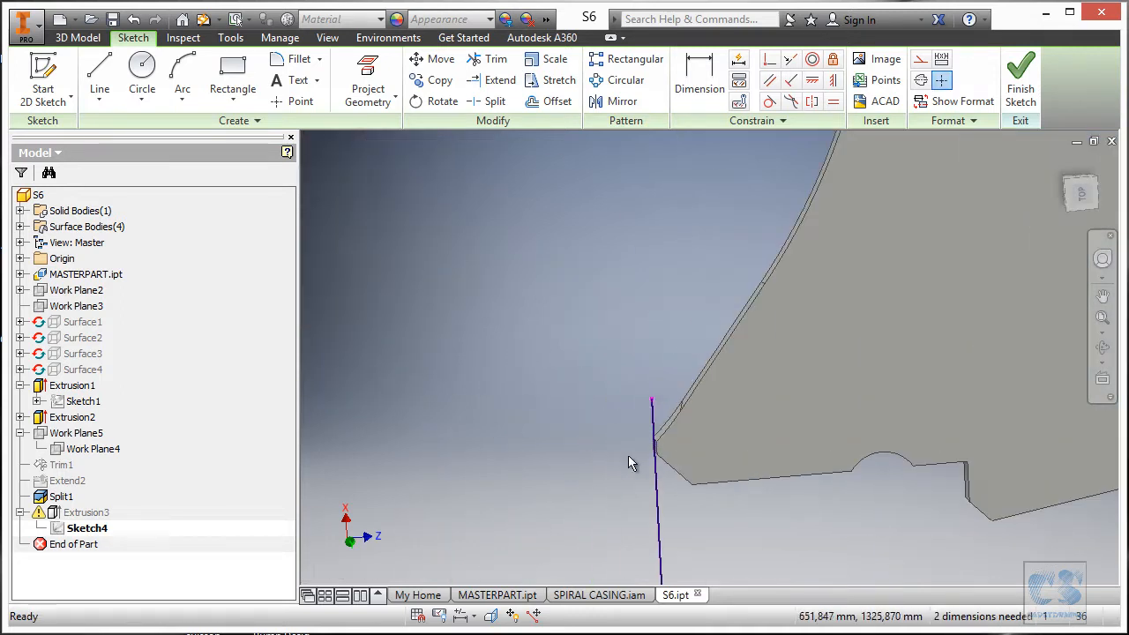
left_click(653, 398)
left_click(656, 412)
key("Delete")
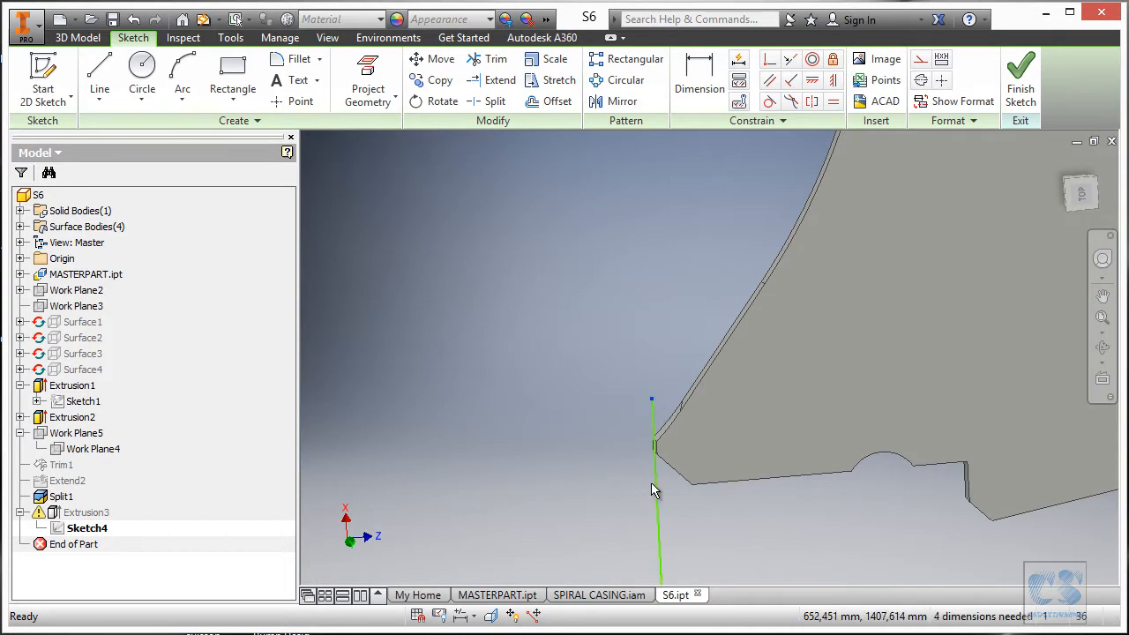
scroll(840, 418, "down", 4)
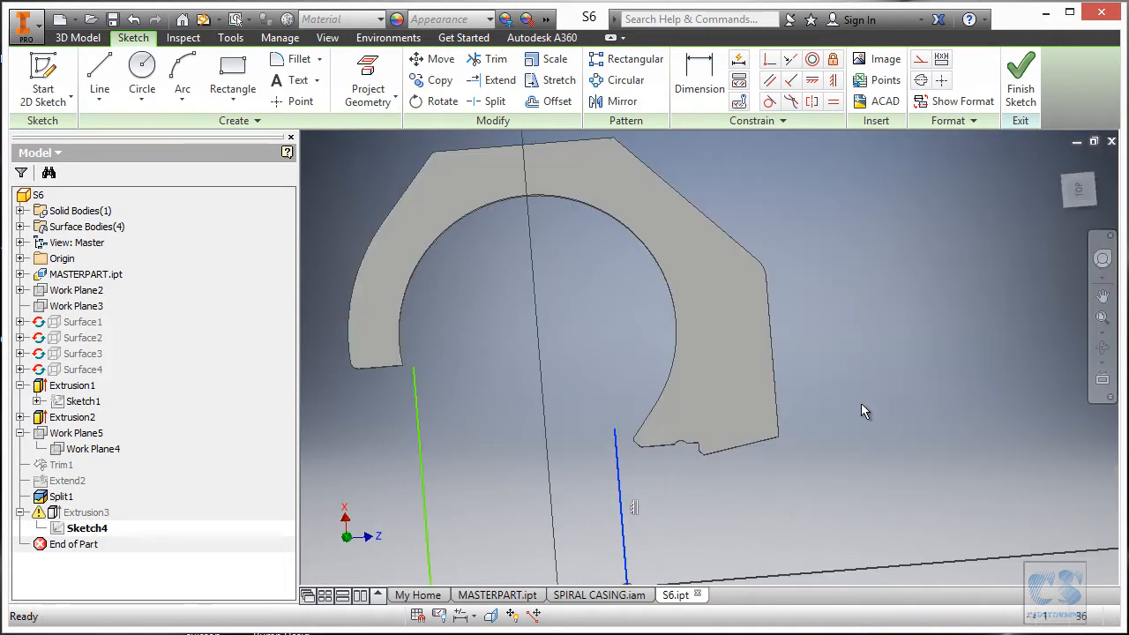
View Work Plane3 face-on with Look At.
left_click(1102, 378)
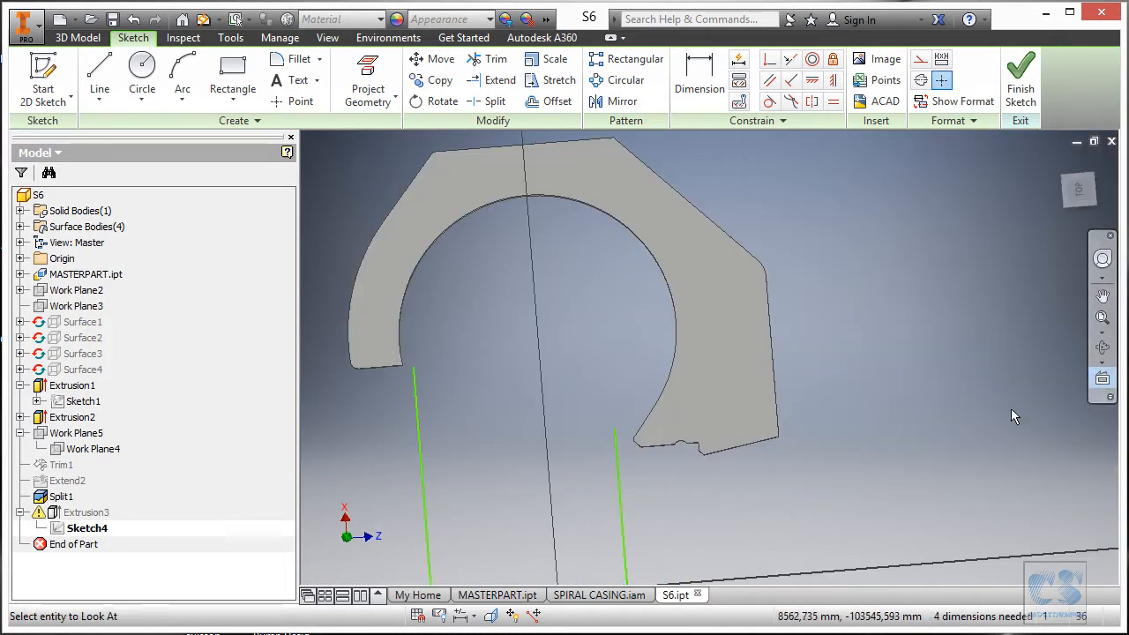
left_click(99, 307)
scroll(768, 424, "down", 3)
scroll(760, 275, "up", 8)
scroll(422, 431, "down", 5)
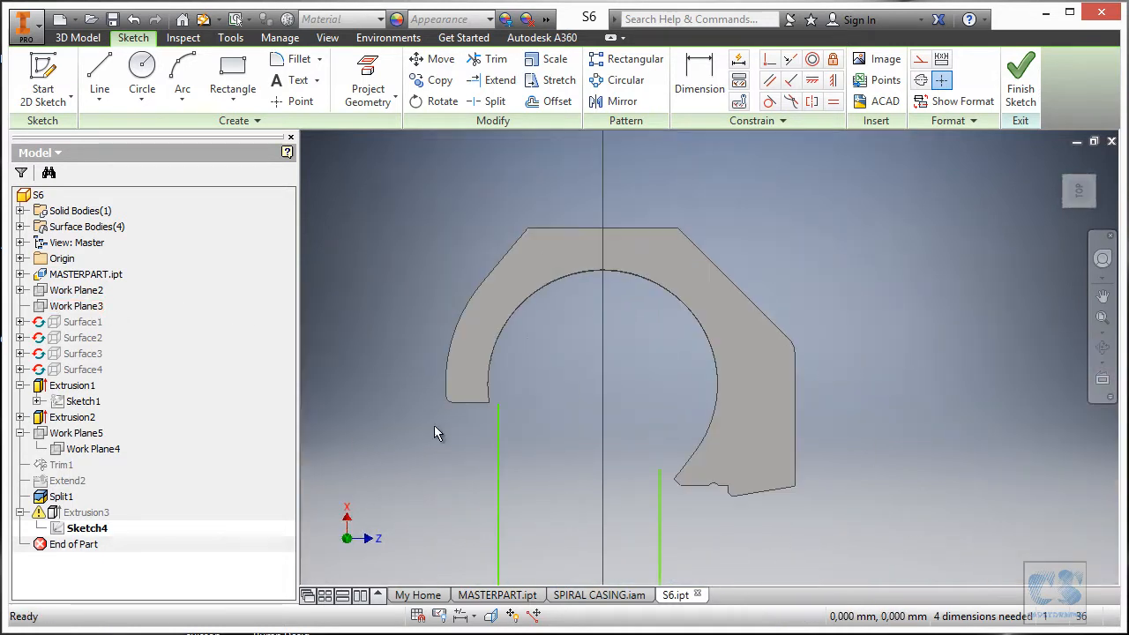
scroll(481, 383, "up", 8)
scroll(509, 406, "down", 5)
scroll(714, 448, "up", 5)
scroll(713, 448, "down", 4)
scroll(641, 383, "down", 2)
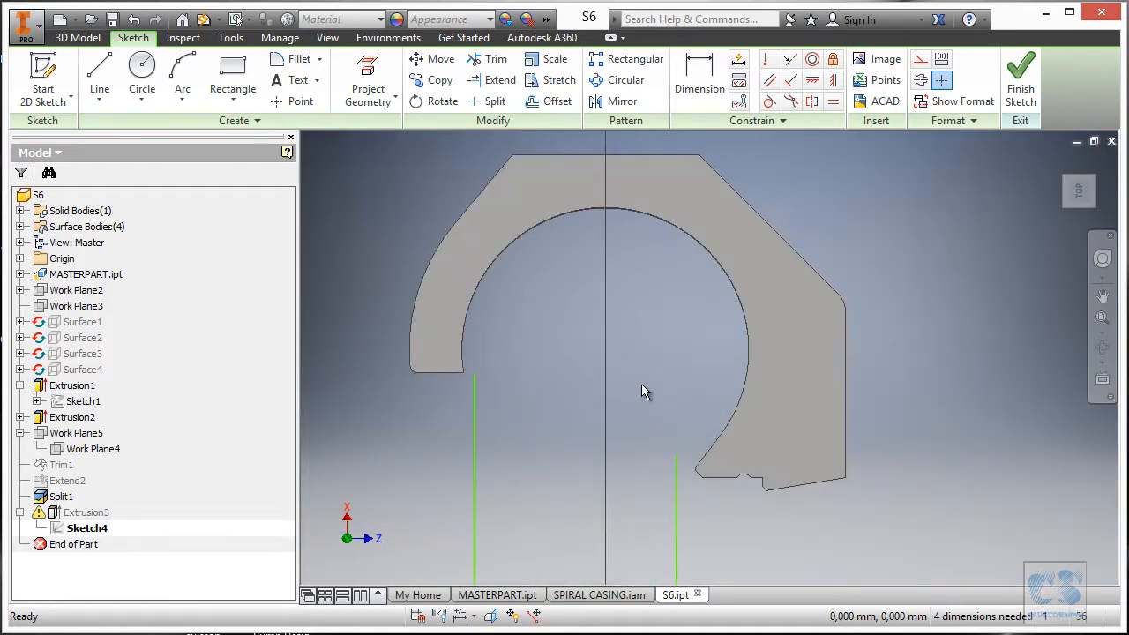
left_click(327, 37)
Switch the visual style to Shaded with Hidden Edges and zoom in to inspect the edges.
left_click(209, 99)
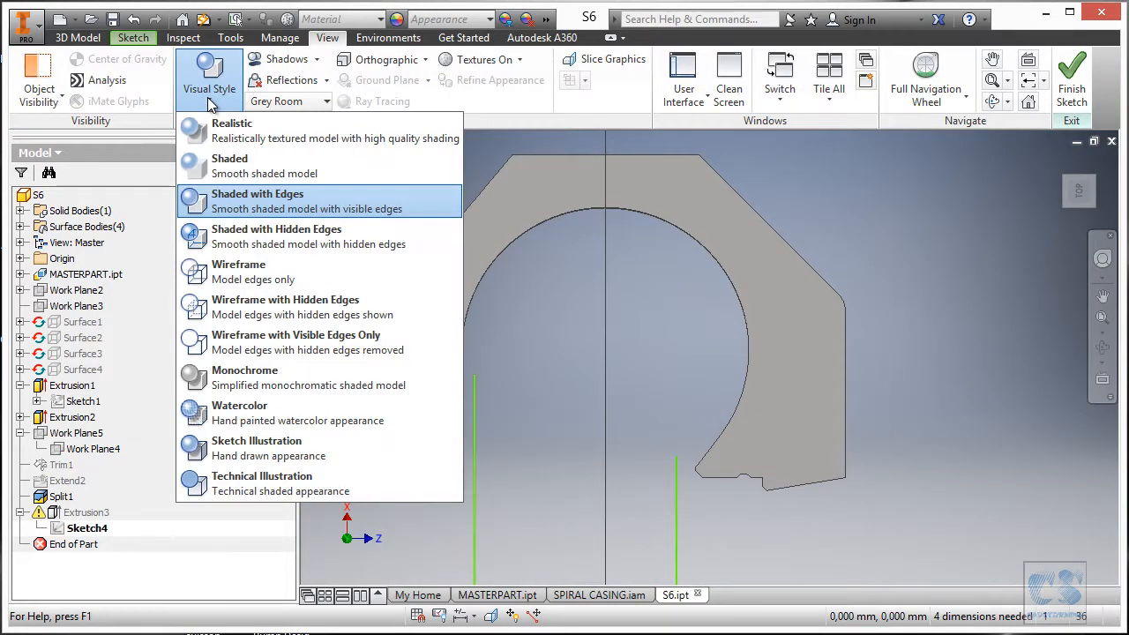
left_click(271, 243)
scroll(747, 441, "up", 3)
scroll(510, 434, "up", 3)
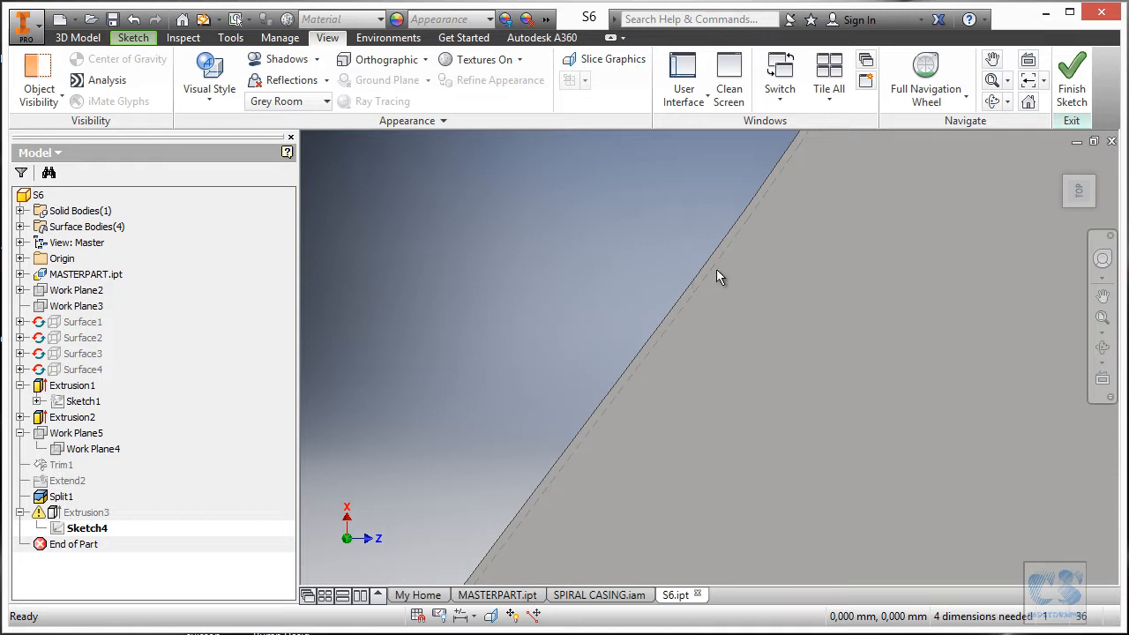
scroll(660, 494, "down", 2)
scroll(670, 397, "down", 1)
scroll(670, 256, "up", 3)
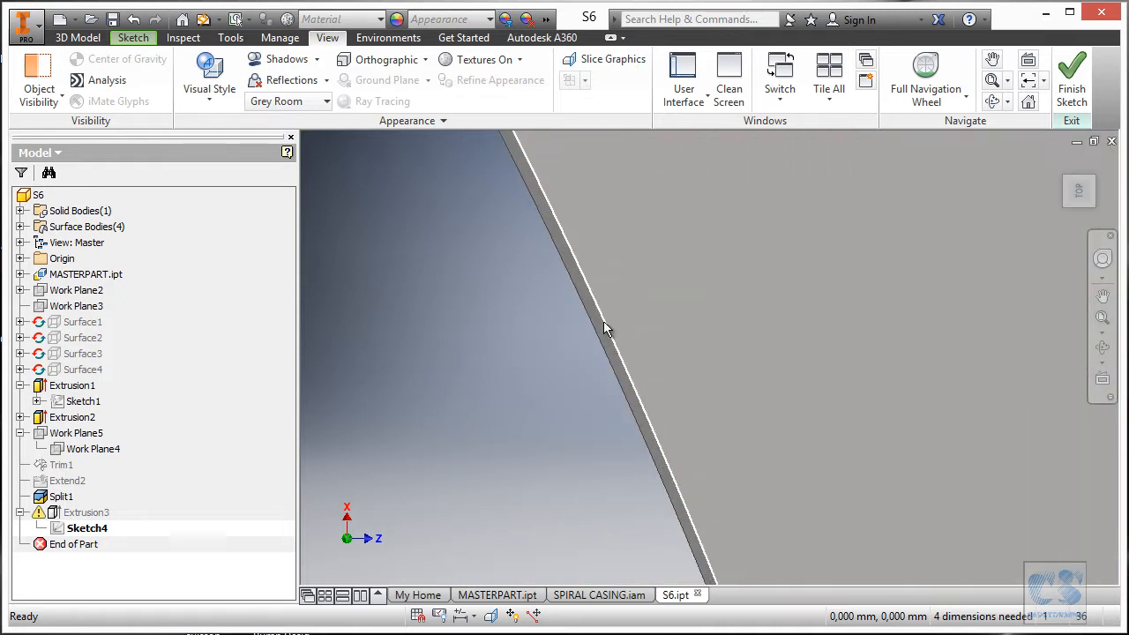
scroll(604, 323, "down", 2)
scroll(648, 432, "up", 2)
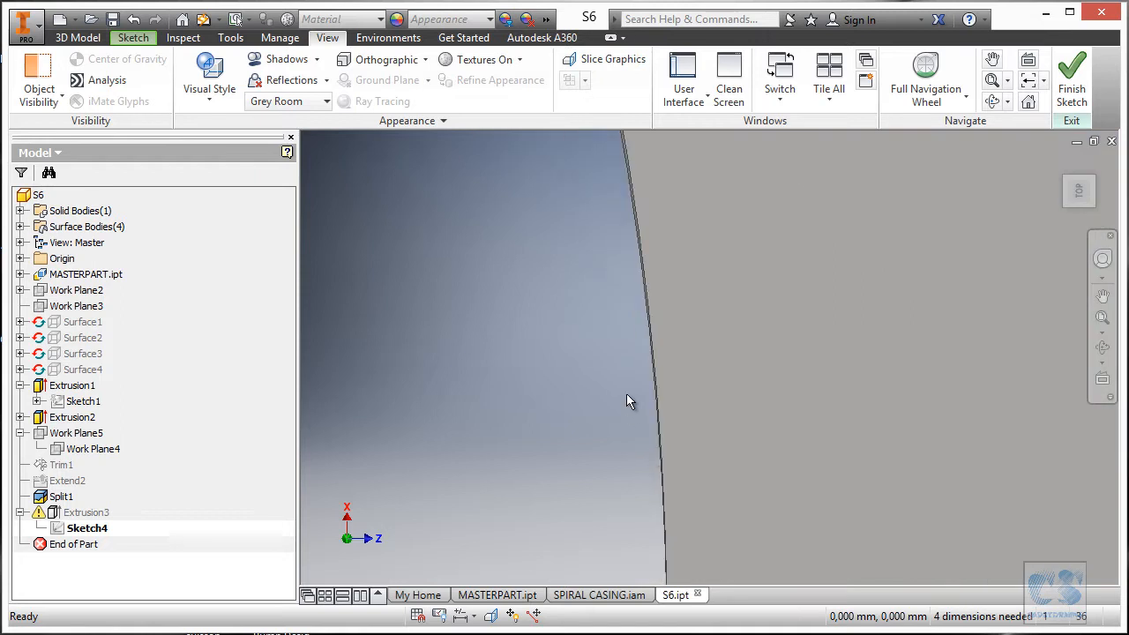
scroll(696, 406, "up", 3)
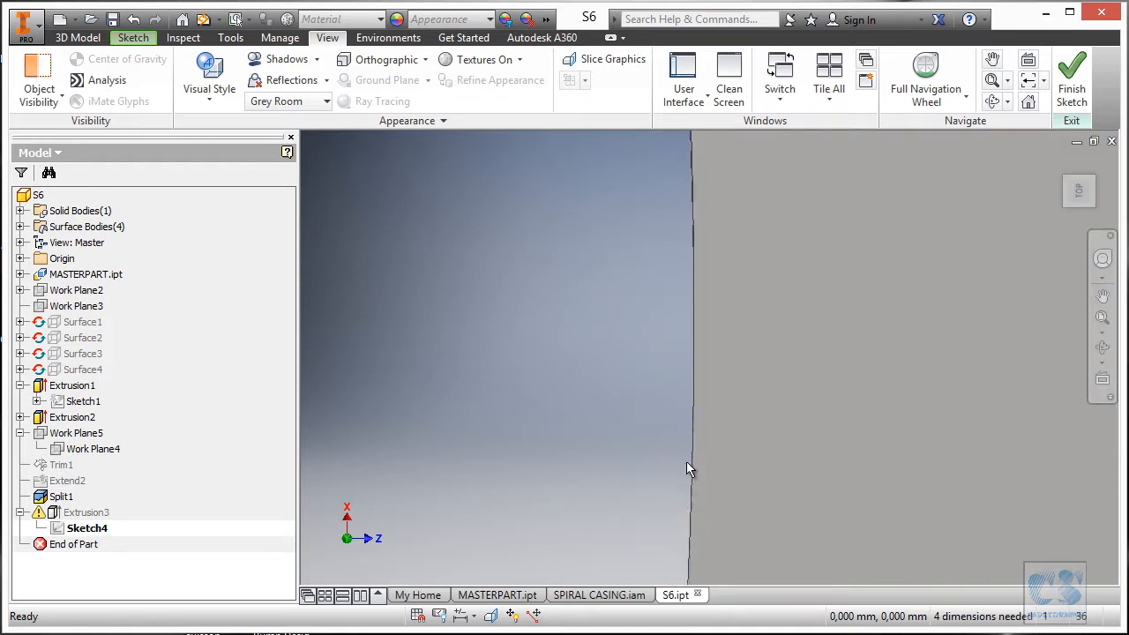
scroll(779, 287, "down", 3)
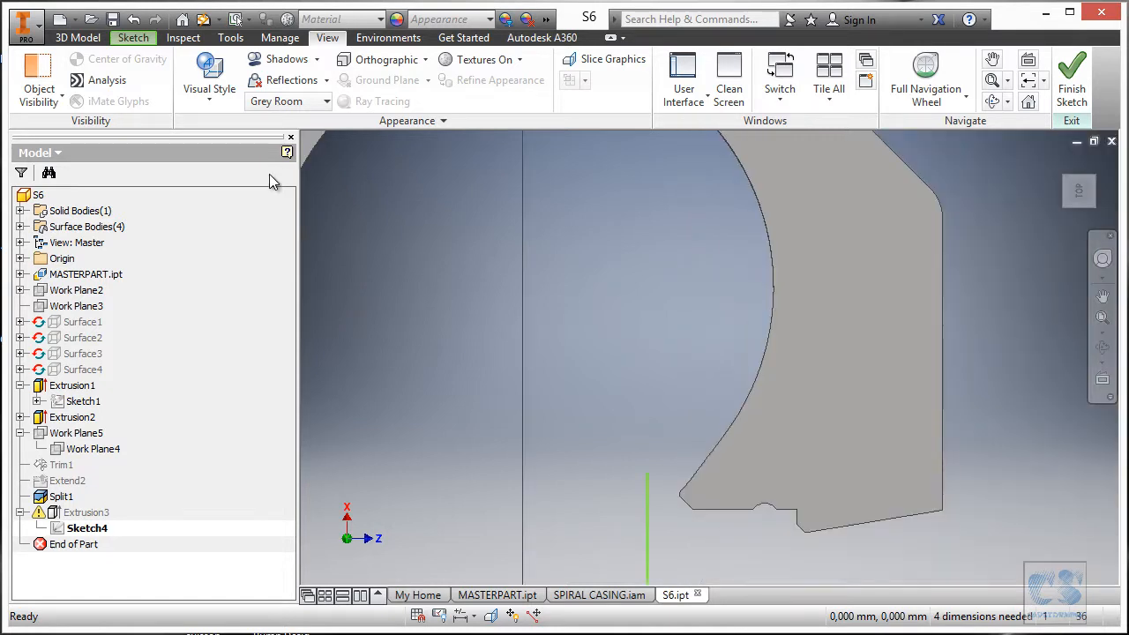
left_click(137, 38)
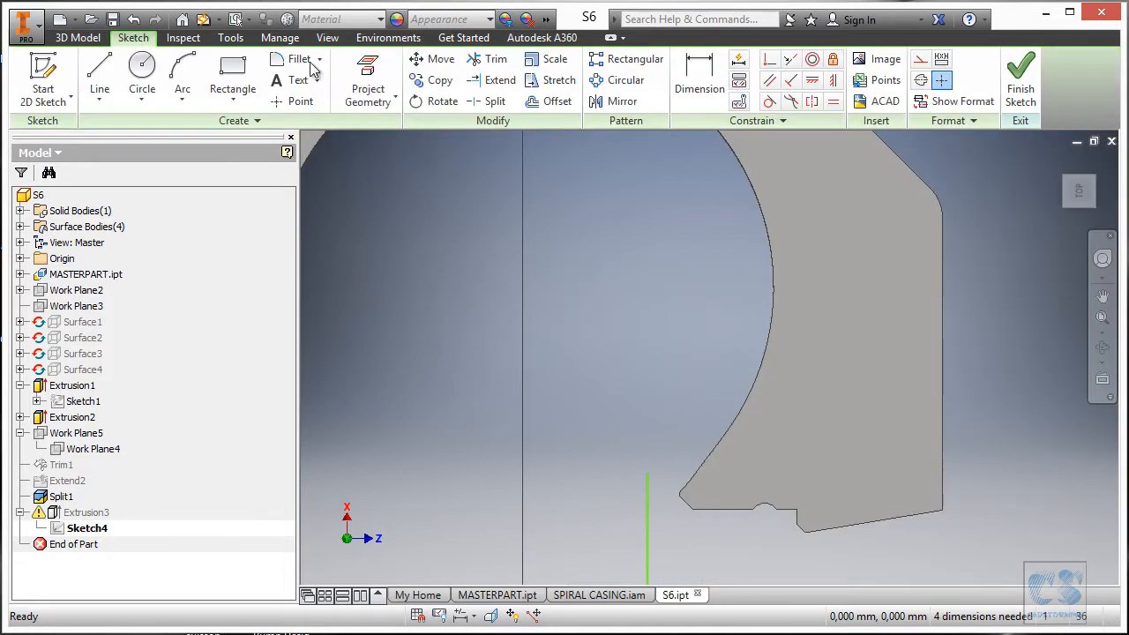
Project the plate's curved arc, straight edge and angled edge into Sketch4, checking the full outline.
left_click(367, 81)
scroll(580, 484, "up", 6)
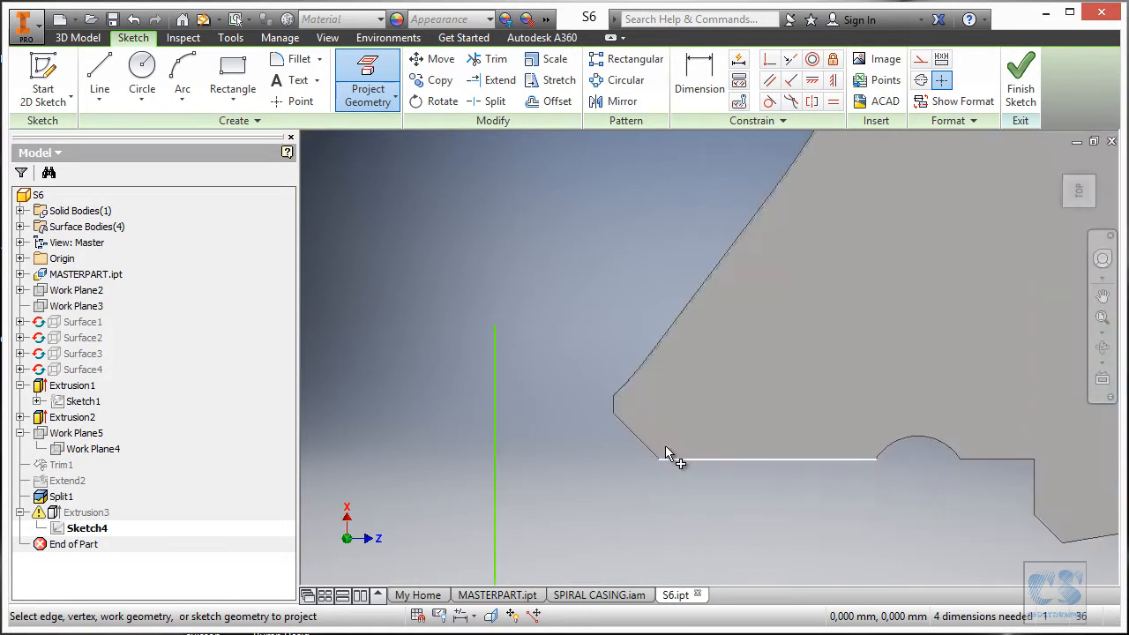
left_click(565, 482)
scroll(545, 534, "down", 7)
scroll(645, 489, "up", 5)
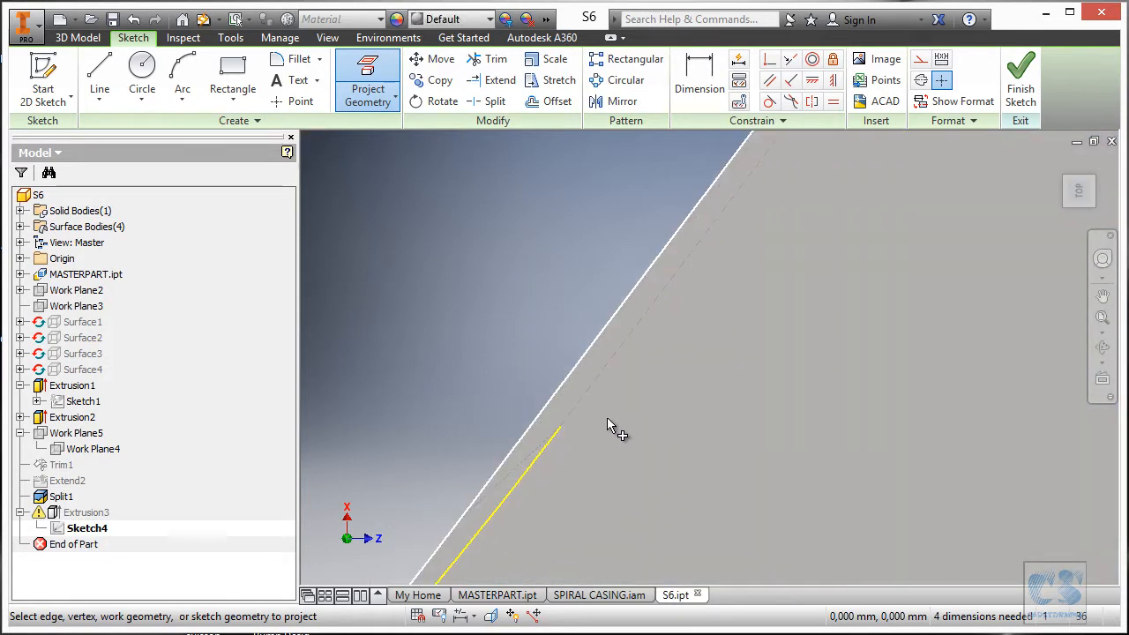
left_click(587, 394)
scroll(612, 492, "down", 4)
scroll(661, 476, "down", 4)
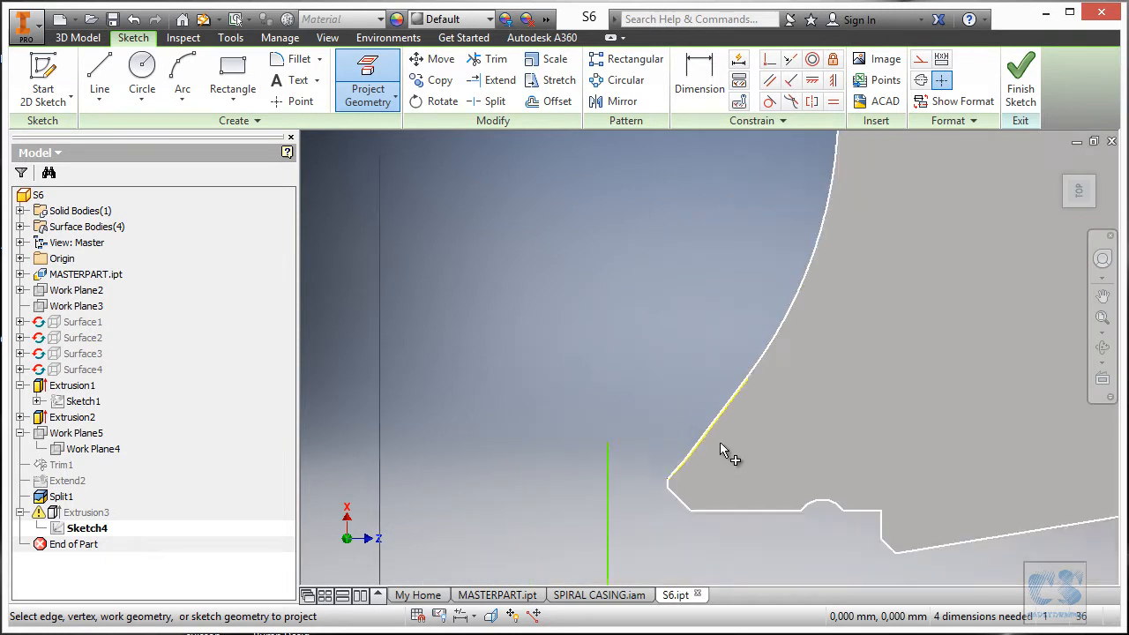
scroll(776, 353, "up", 5)
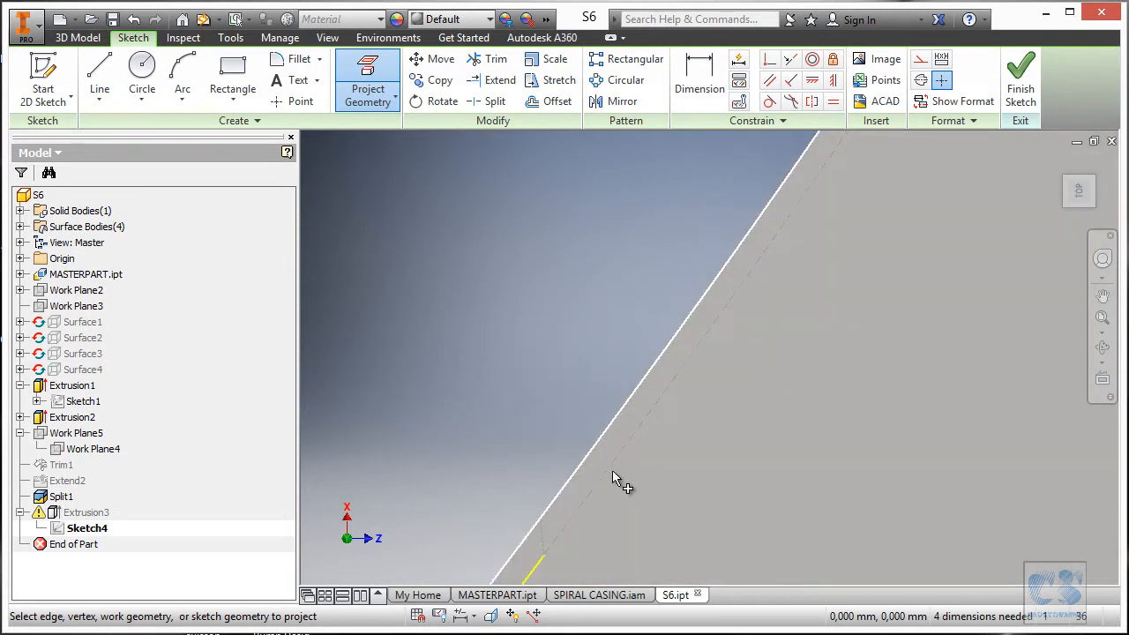
left_click(620, 472)
scroll(642, 484, "down", 3)
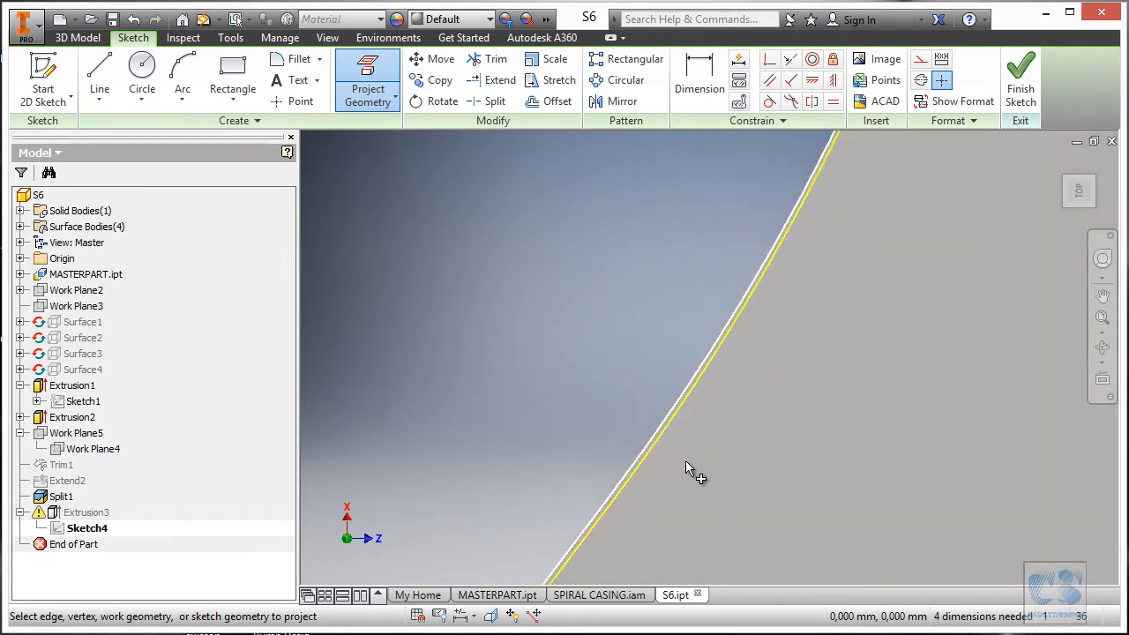
scroll(766, 284, "up", 3)
scroll(799, 244, "up", 4)
scroll(702, 468, "down", 4)
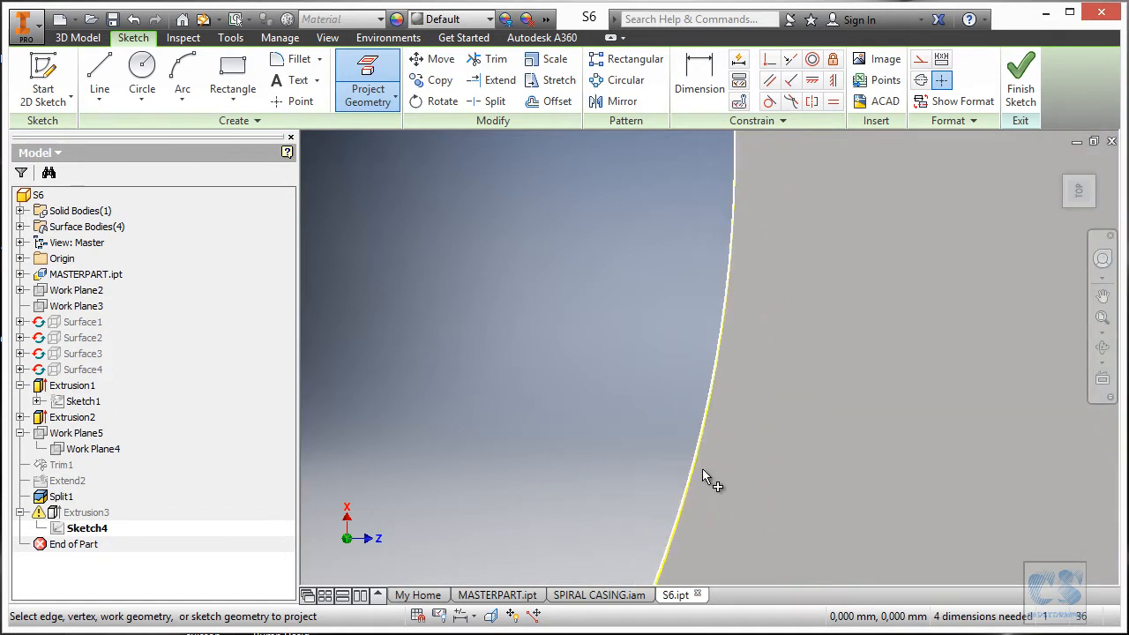
scroll(739, 209, "up", 3)
scroll(728, 211, "up", 2)
scroll(673, 379, "down", 1)
scroll(660, 266, "up", 2)
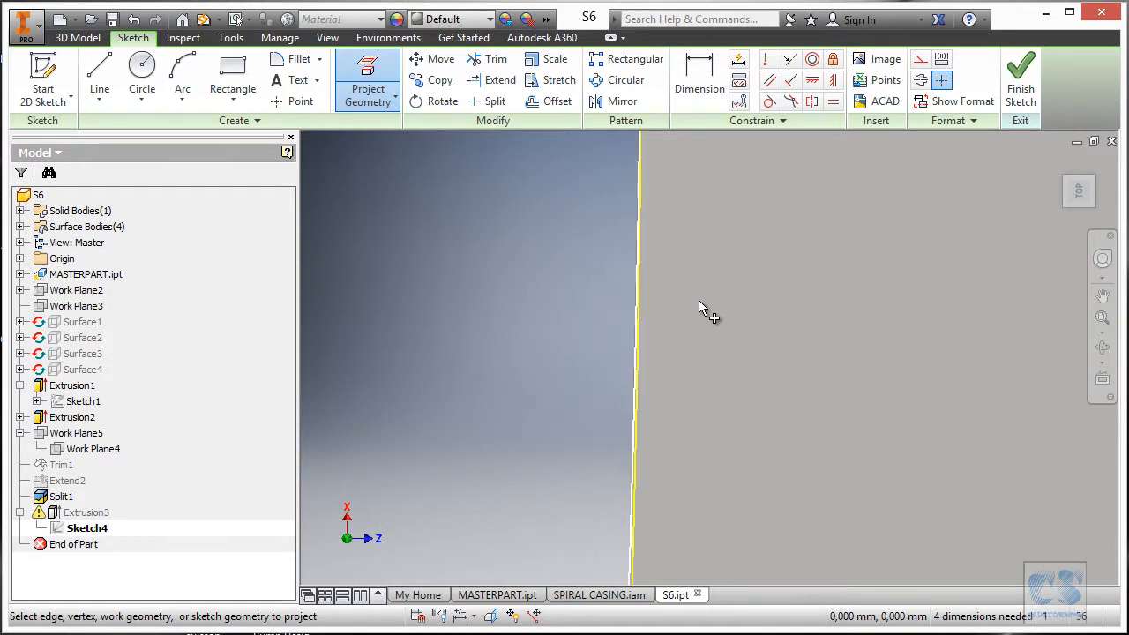
mouse_move(699, 306)
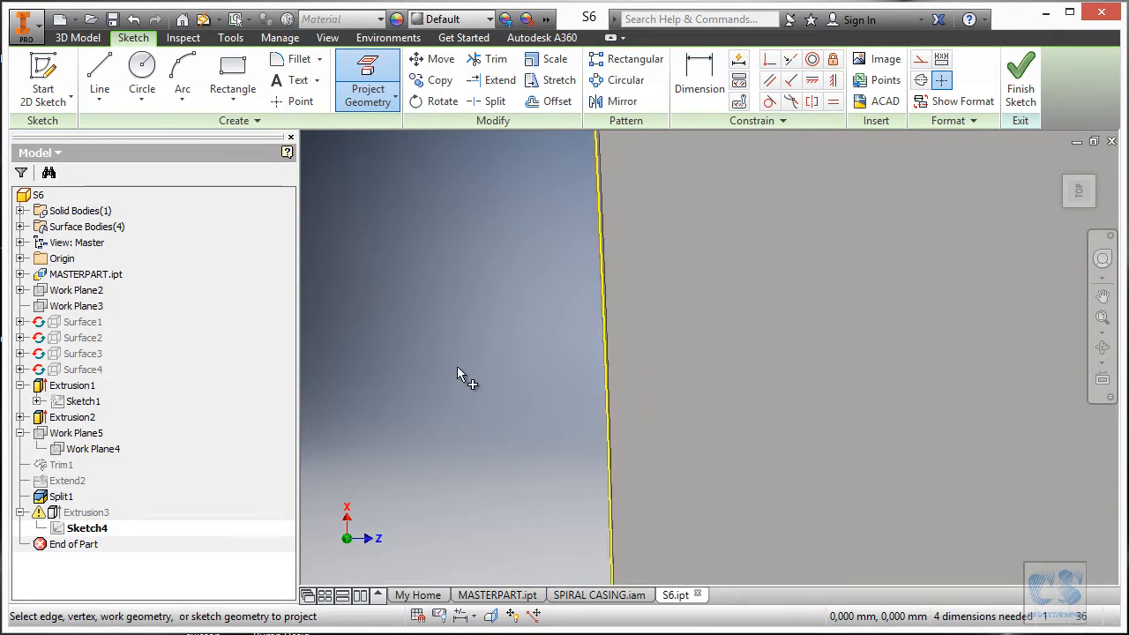
scroll(457, 366, "down", 3)
scroll(843, 370, "up", 5)
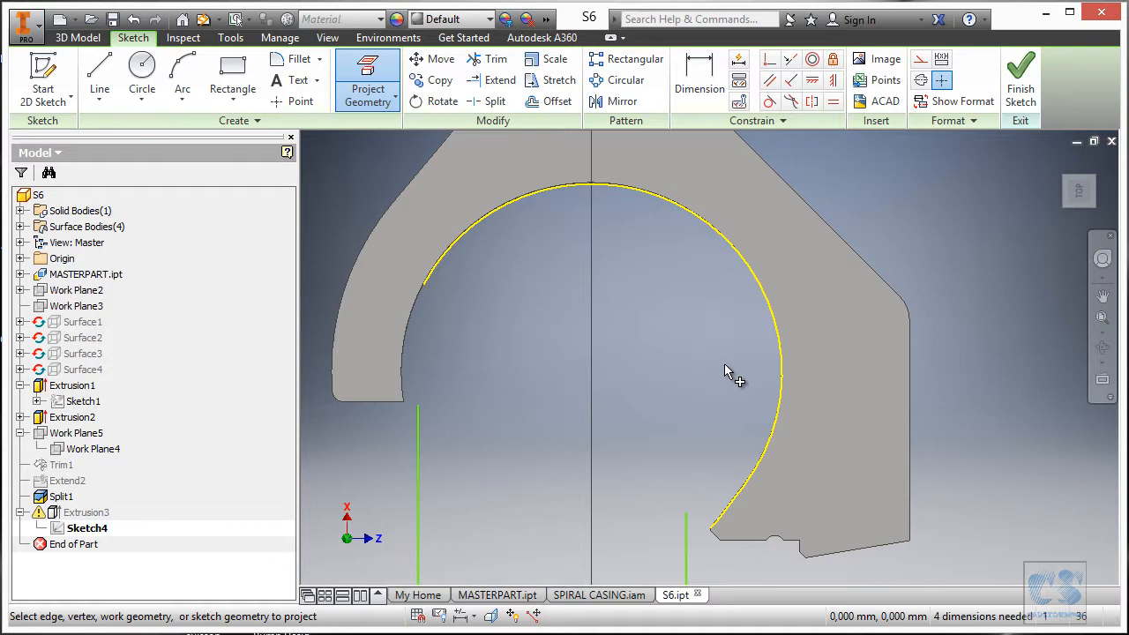
scroll(786, 373, "down", 5)
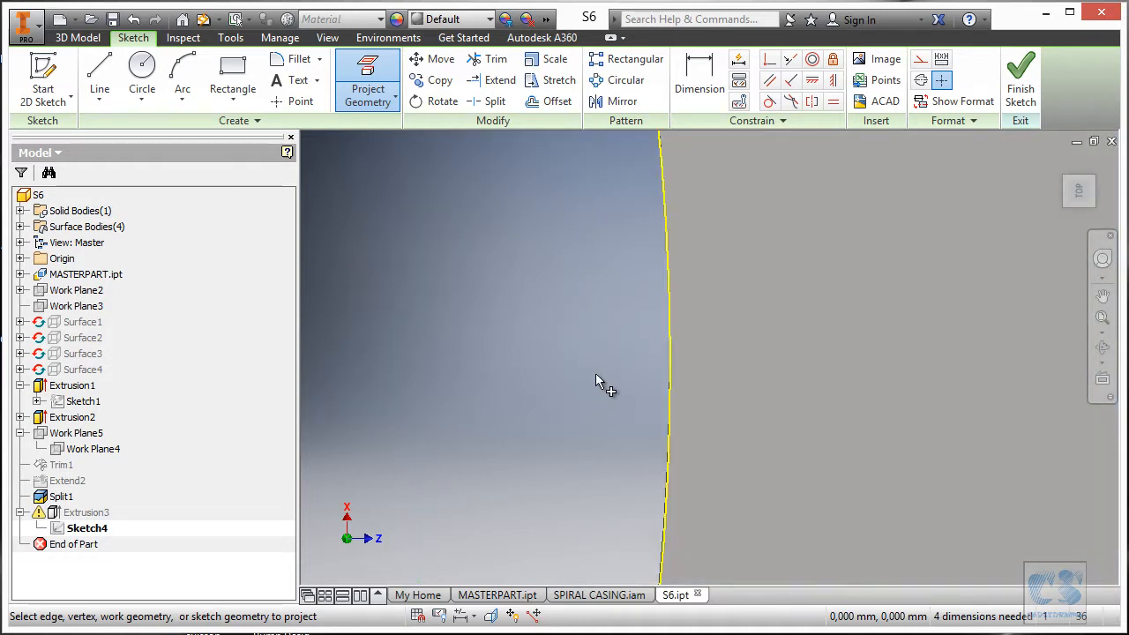
scroll(741, 279, "down", 2)
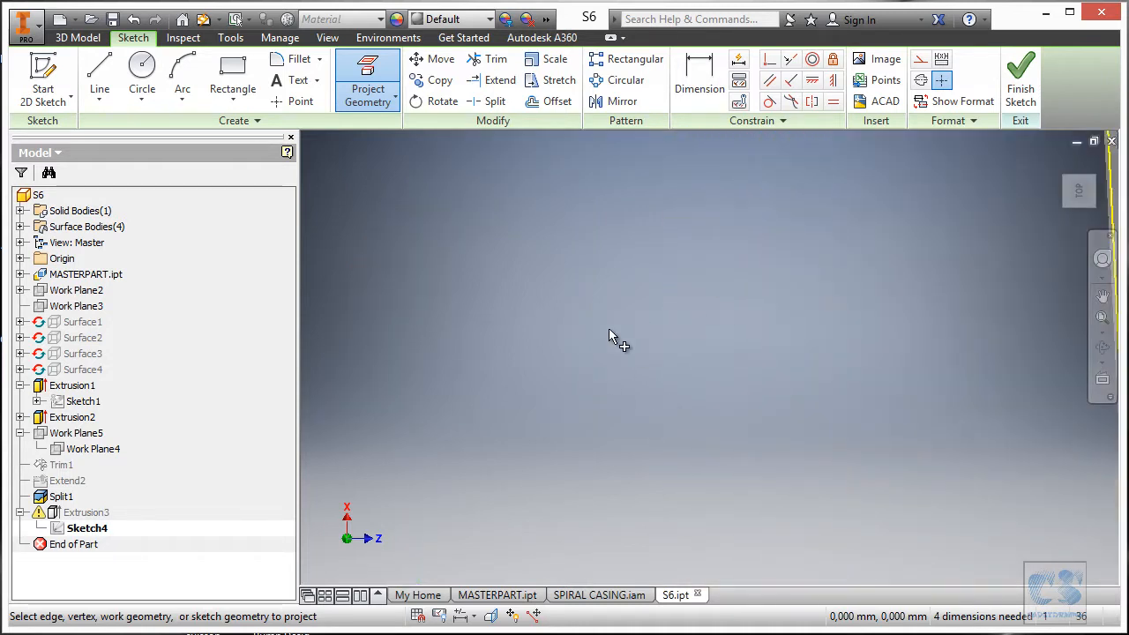
scroll(657, 291, "up", 4)
scroll(679, 260, "down", 1)
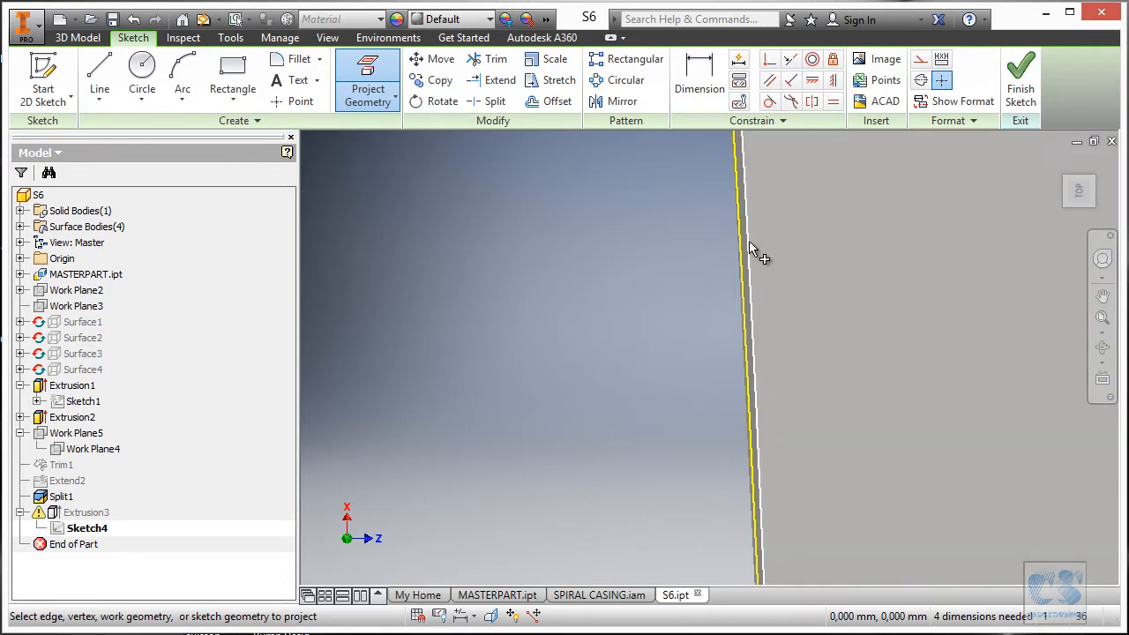
scroll(597, 295, "up", 3)
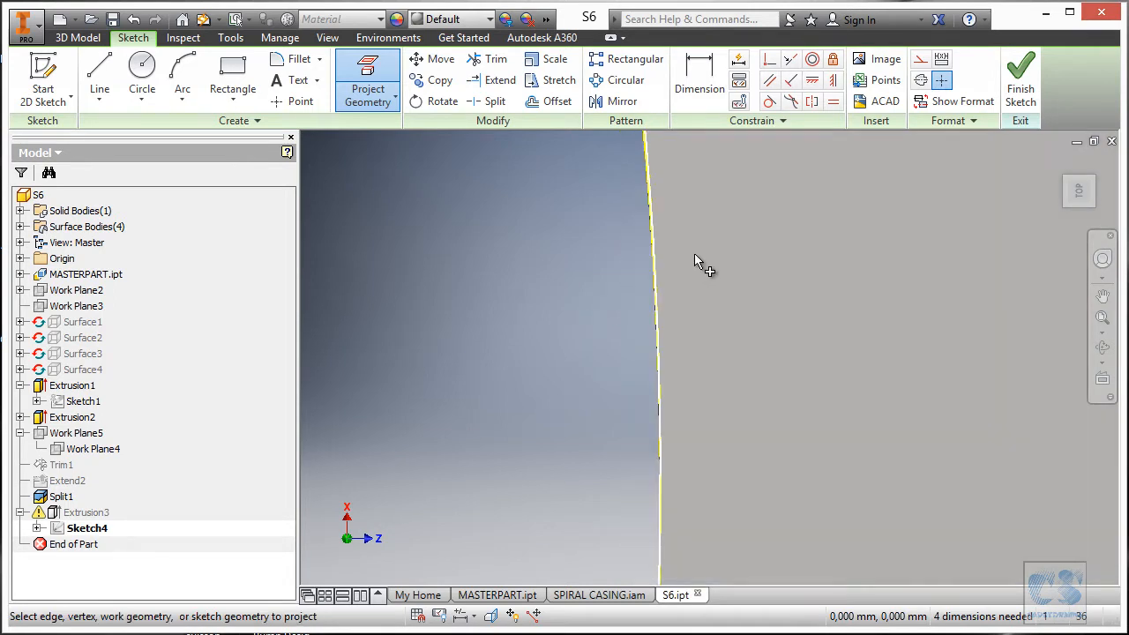
scroll(635, 494, "down", 2)
scroll(716, 402, "up", 4)
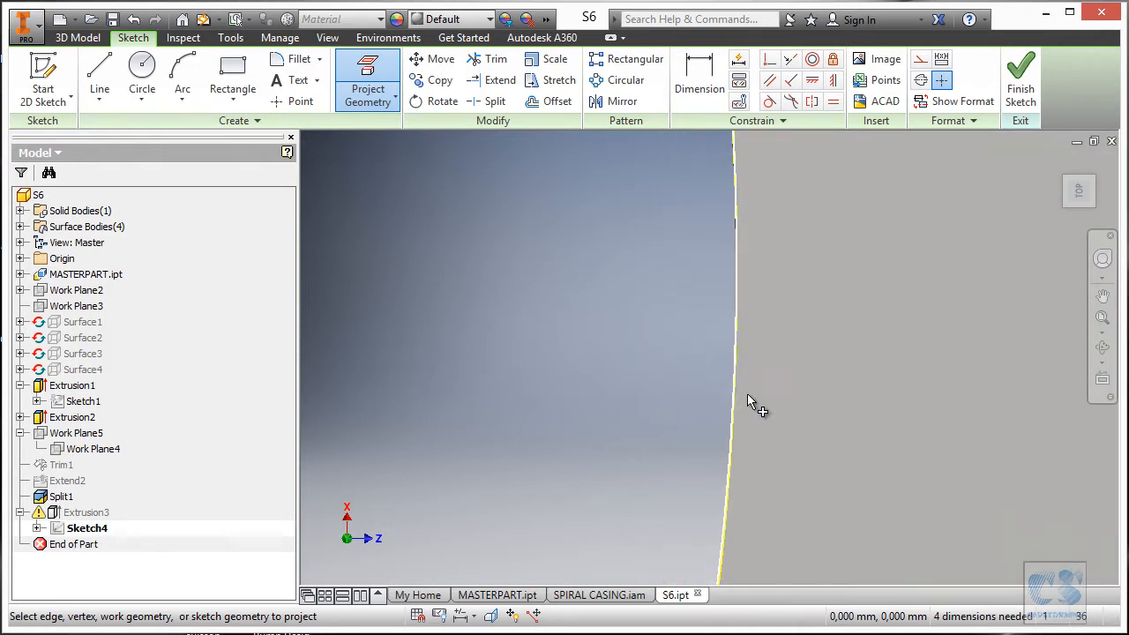
scroll(696, 419, "up", 3)
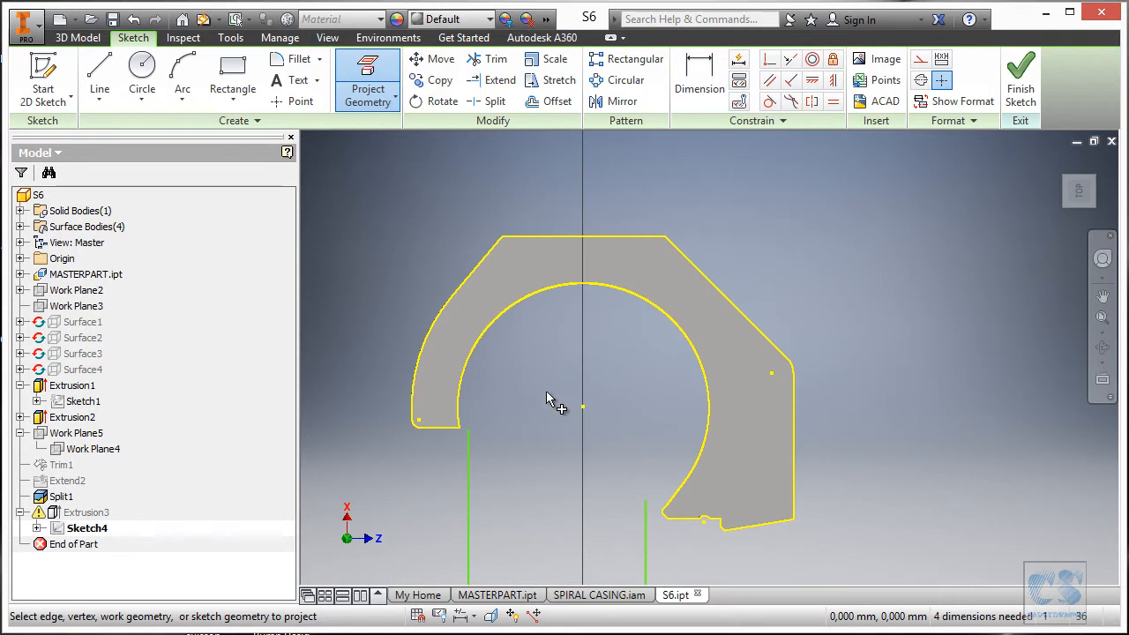
Undo the outline projection and re-project just the plate's curved arc edge into the sketch.
left_click(134, 19)
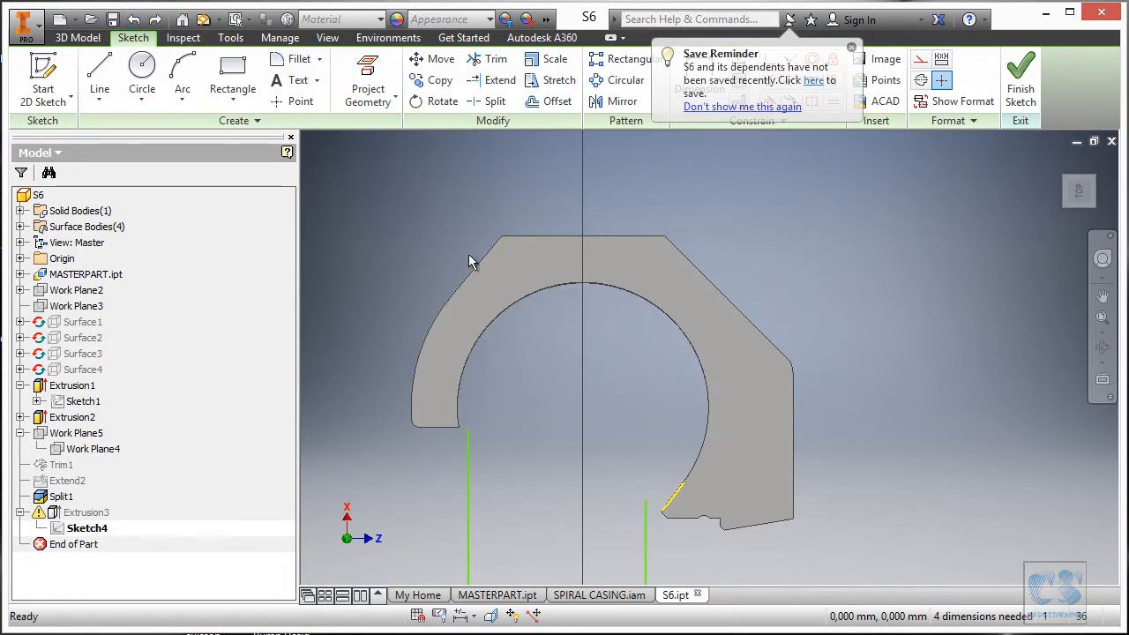
scroll(680, 519, "down", 5)
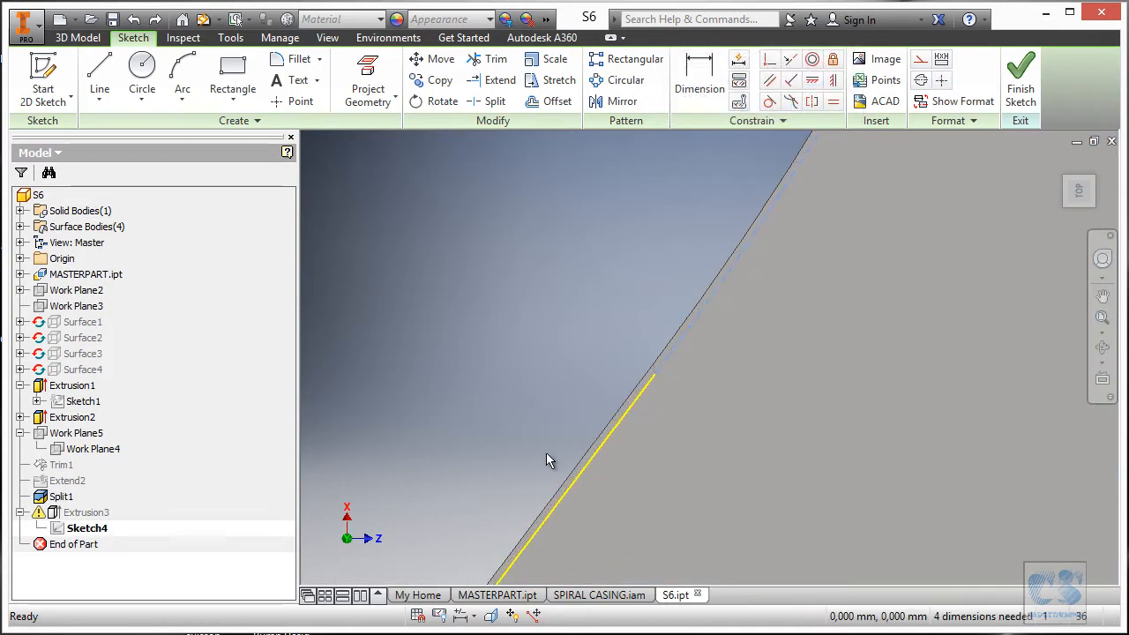
left_click(368, 71)
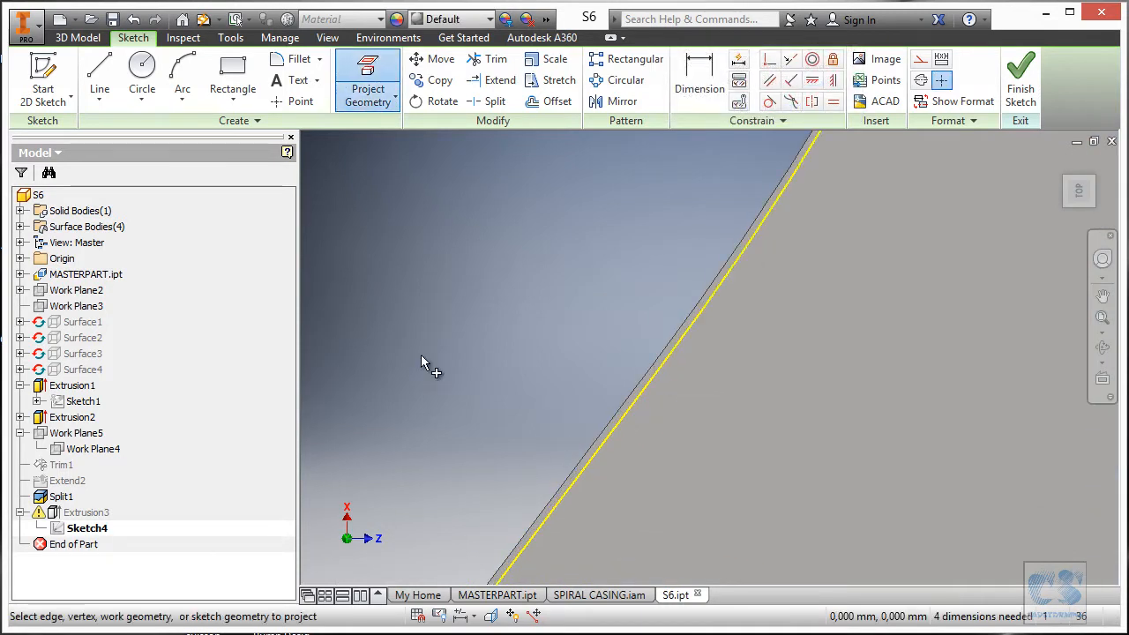
scroll(713, 507, "up", 4)
left_click(760, 187)
scroll(759, 212, "down", 3)
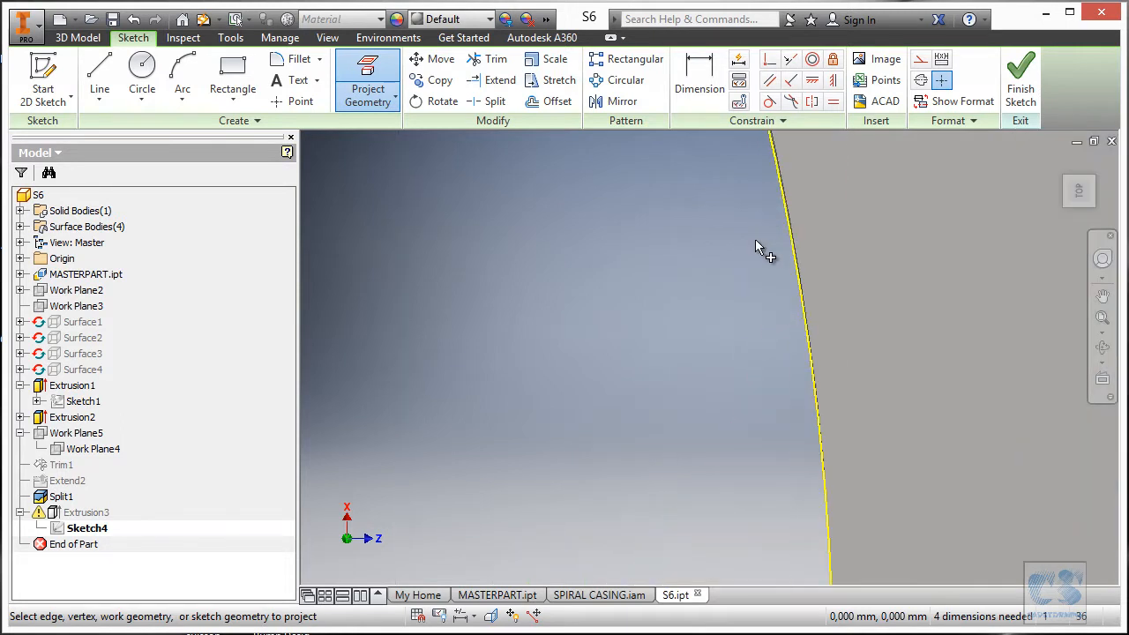
scroll(838, 253, "down", 3)
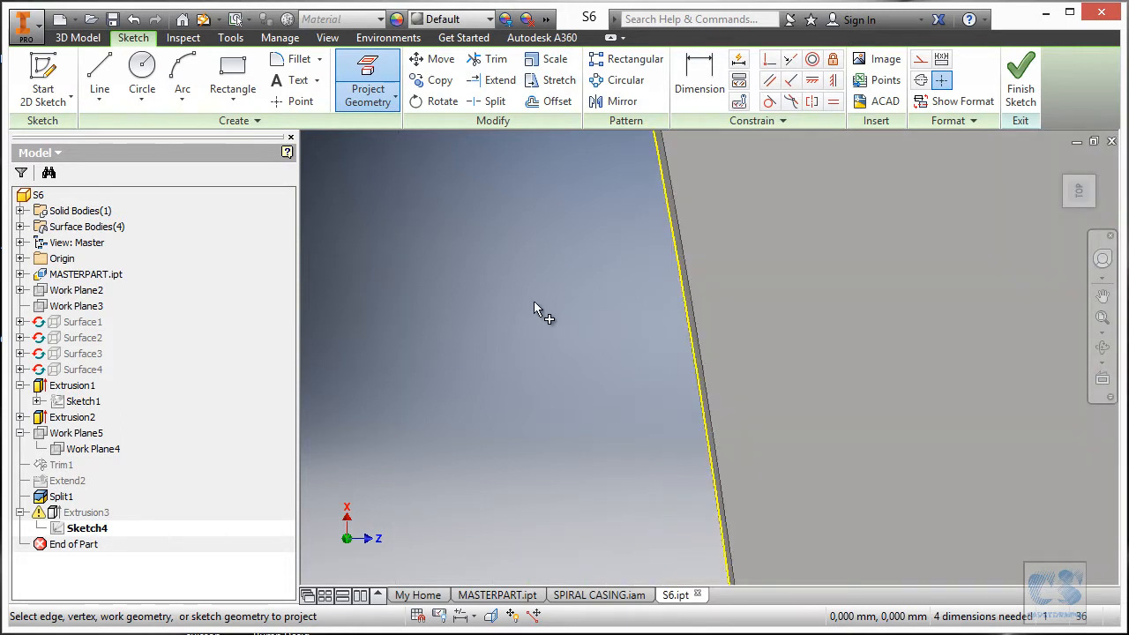
scroll(557, 246, "up", 2)
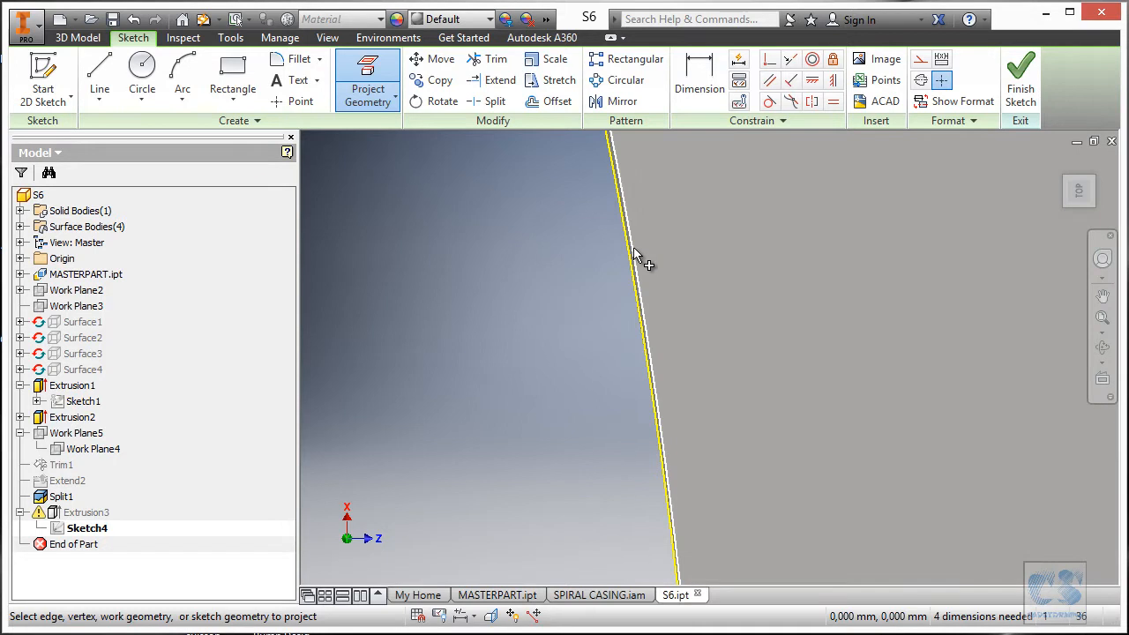
scroll(780, 254, "up", 5)
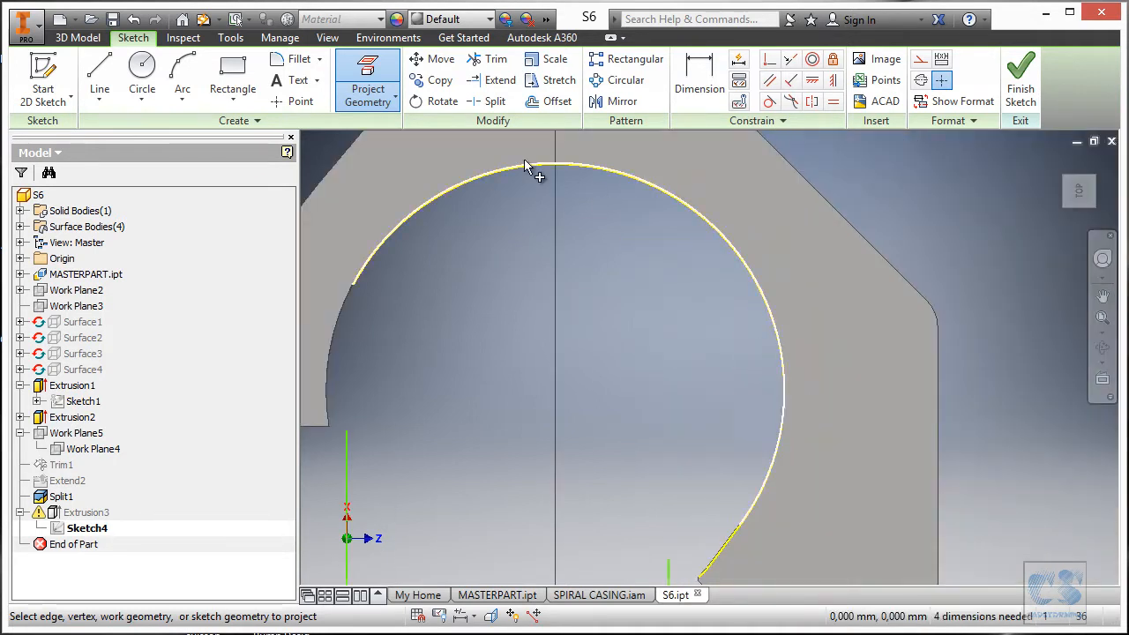
scroll(325, 270, "down", 4)
scroll(389, 331, "down", 5)
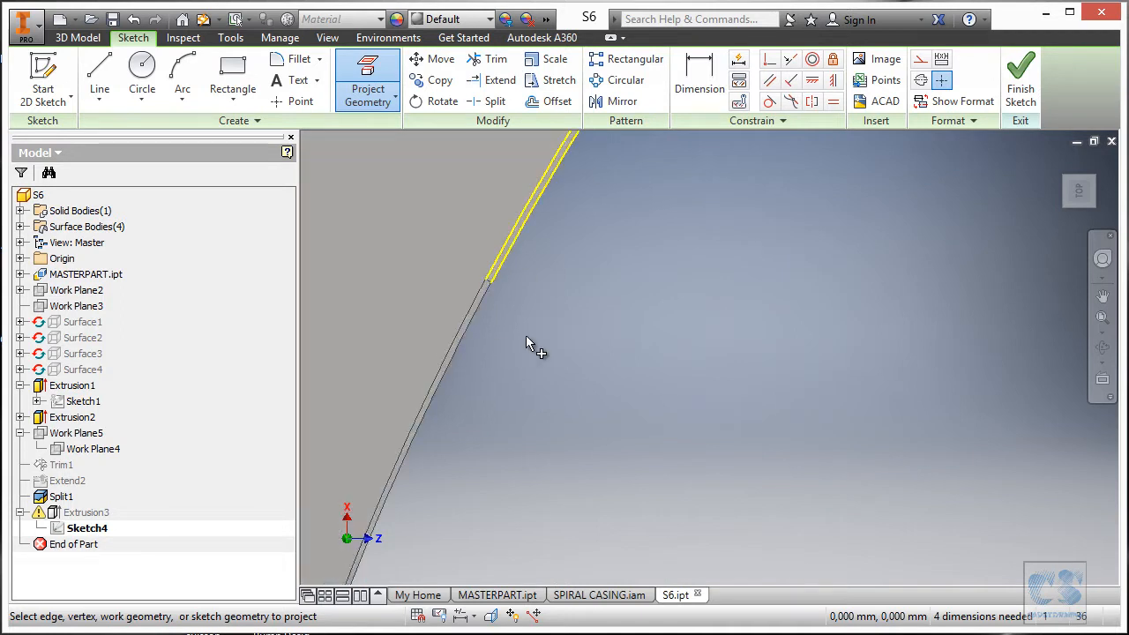
scroll(457, 311, "down", 4)
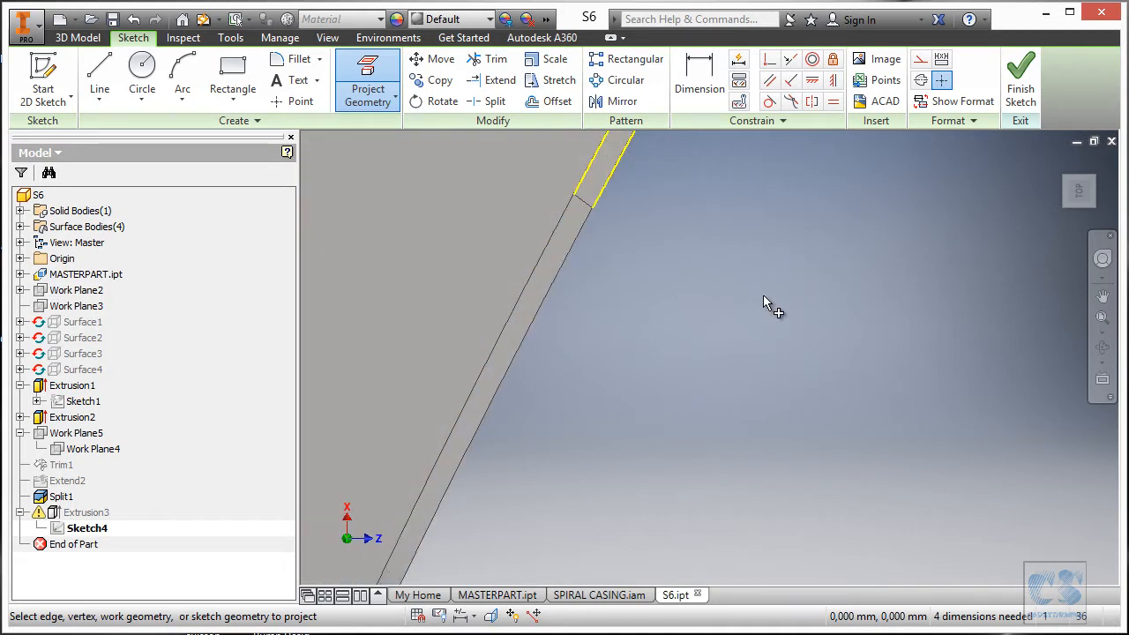
Project the thin strip's lower edge and the edge at the arc's corner.
left_click(537, 272)
scroll(639, 212, "up", 1)
scroll(639, 216, "up", 4)
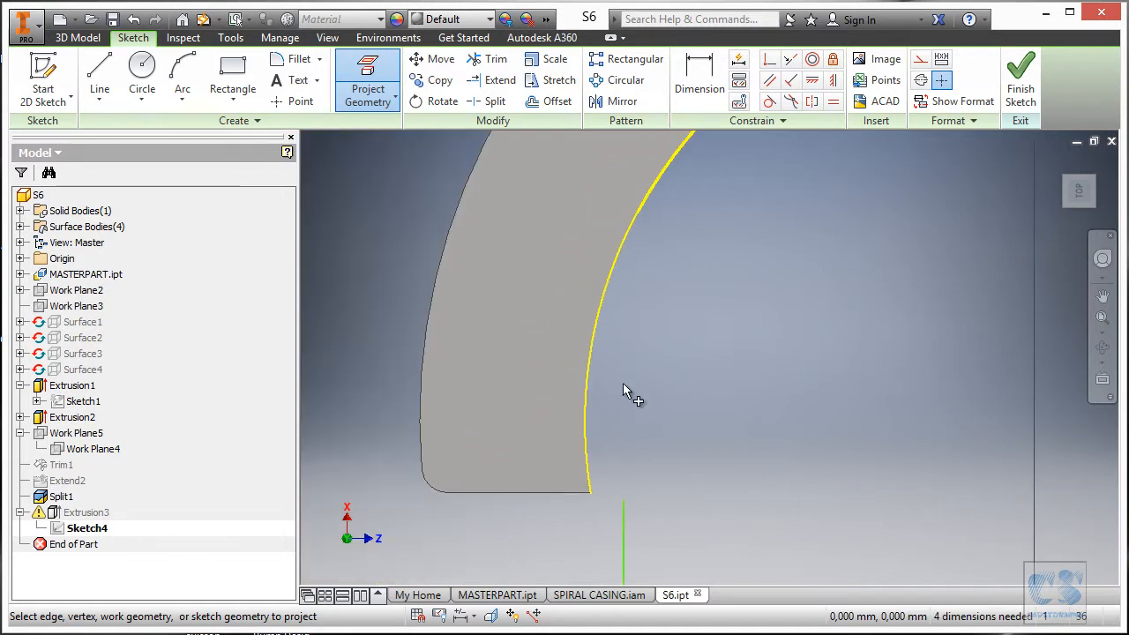
scroll(607, 507, "down", 8)
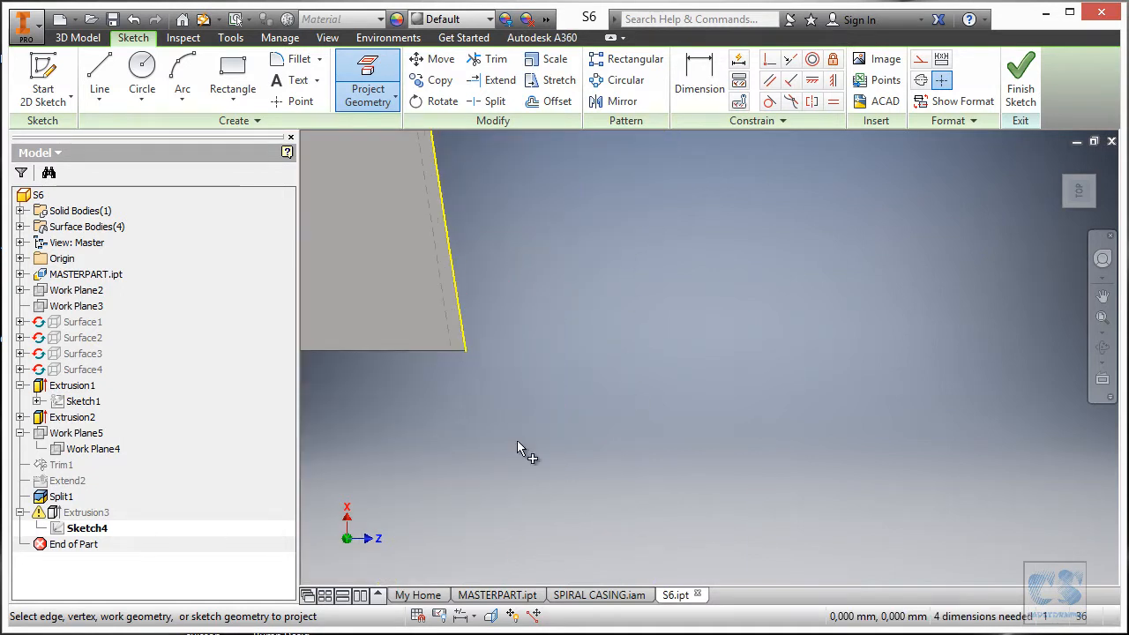
scroll(506, 429, "down", 5)
left_click(660, 427)
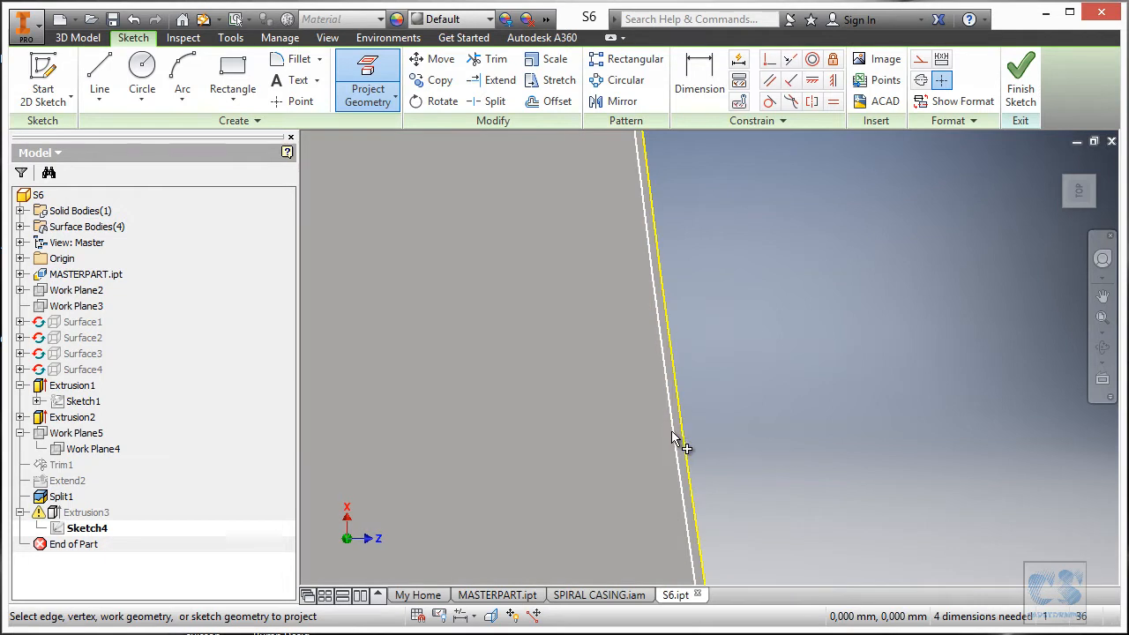
scroll(732, 476, "up", 5)
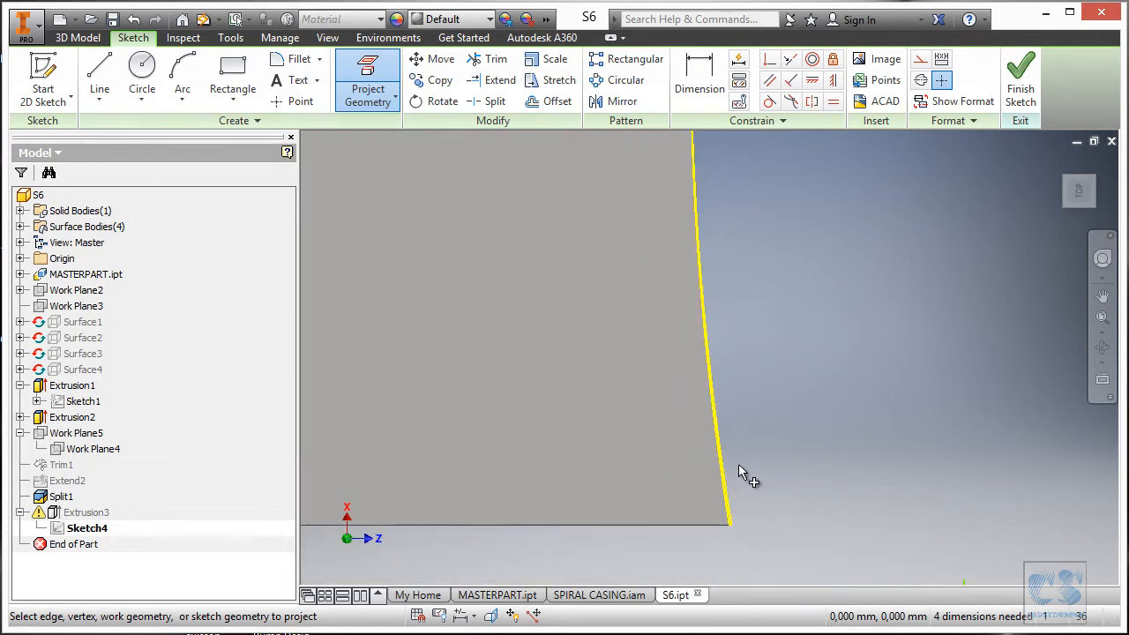
scroll(678, 328, "down", 3)
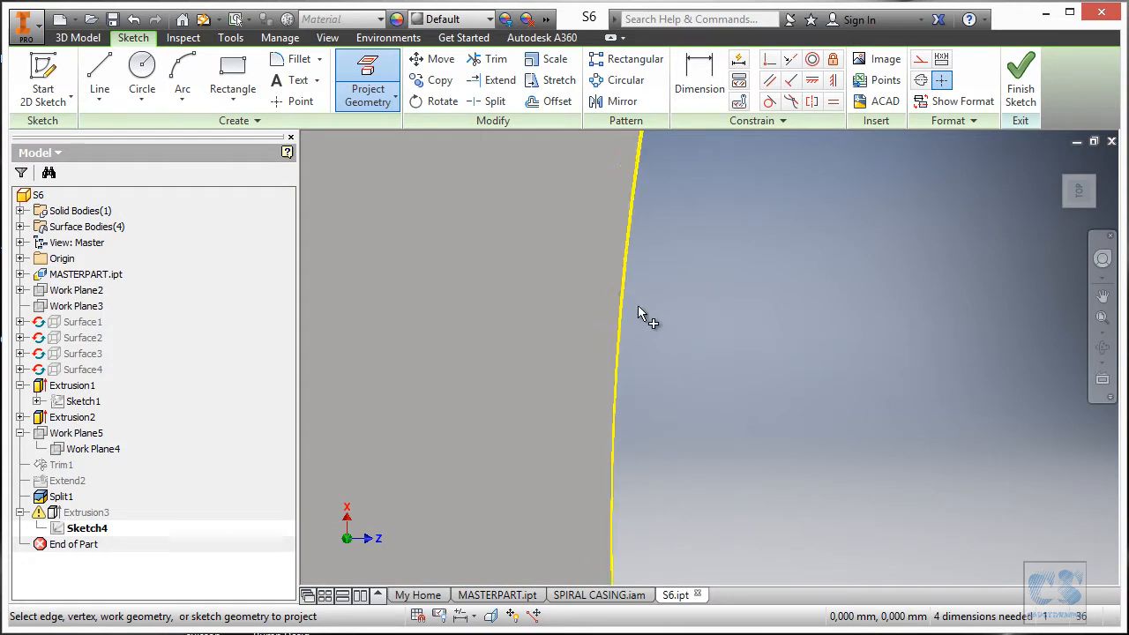
scroll(637, 309, "up", 5)
scroll(670, 282, "down", 6)
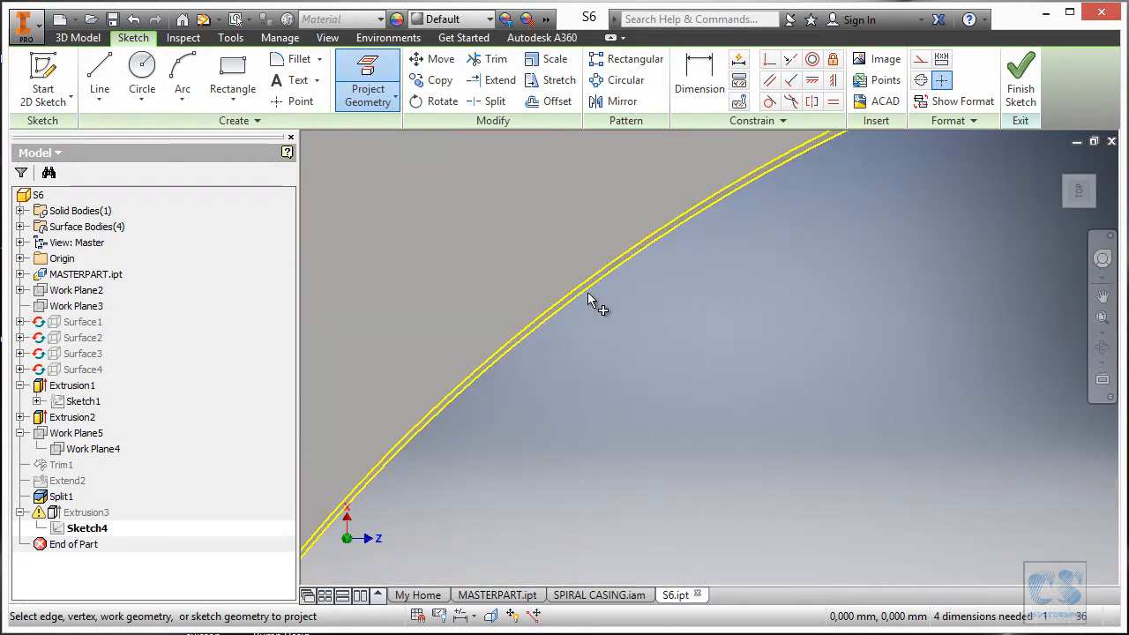
scroll(609, 311, "up", 5)
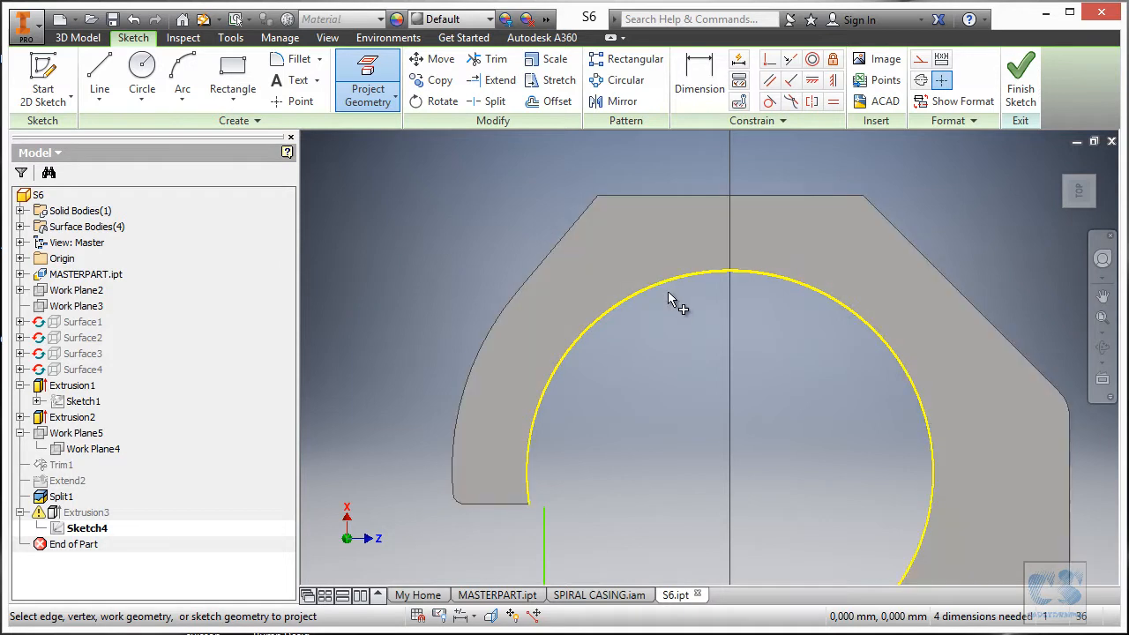
scroll(653, 284, "up", 4)
scroll(644, 295, "down", 2)
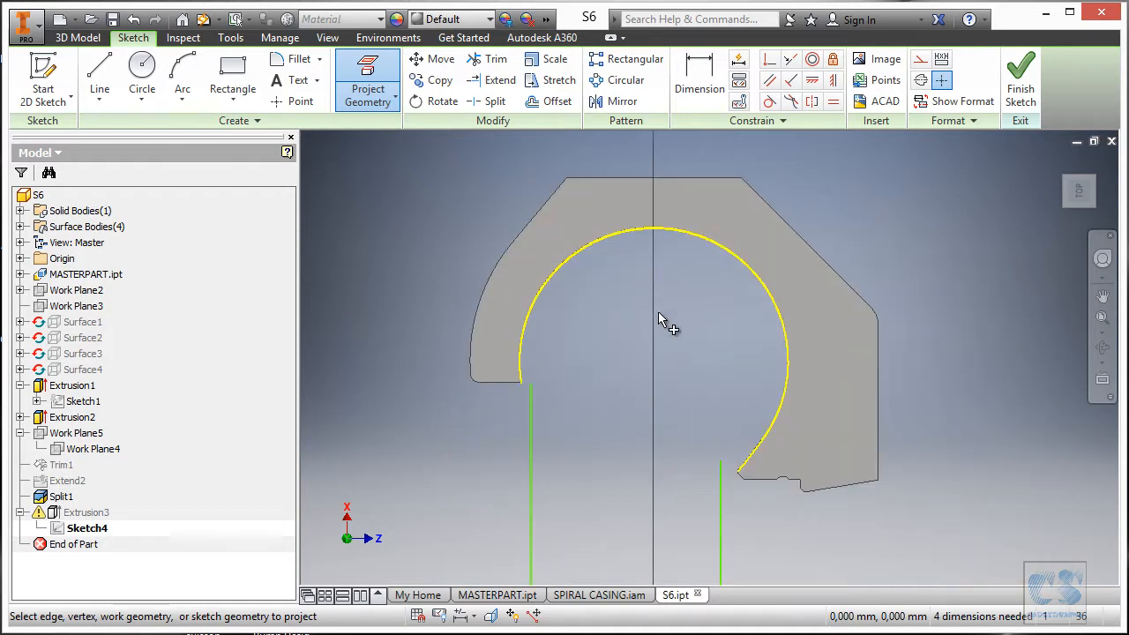
Undo the last two projected arc edges and orbit to view the plate obliquely.
left_click(134, 23)
left_click(134, 23)
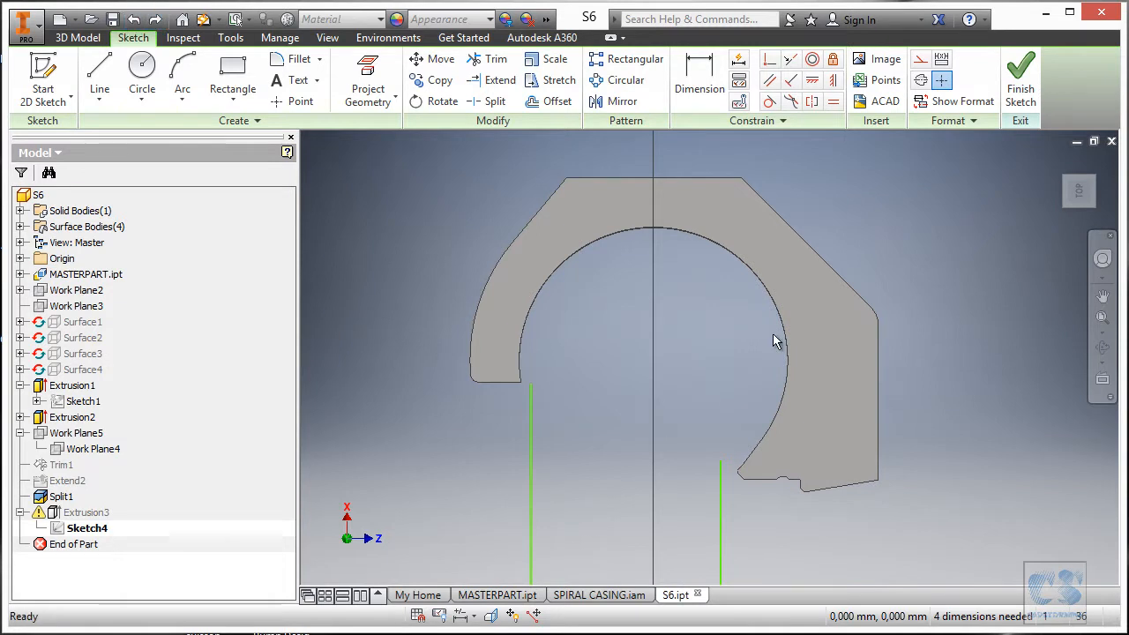
scroll(684, 190, "down", 5)
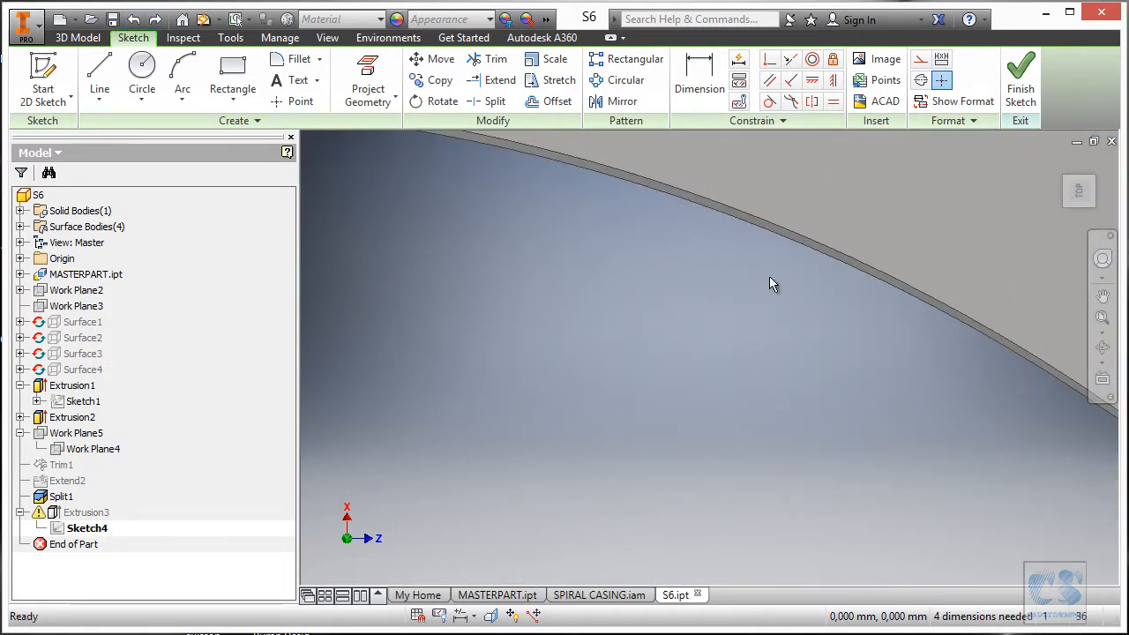
scroll(860, 315, "up", 2)
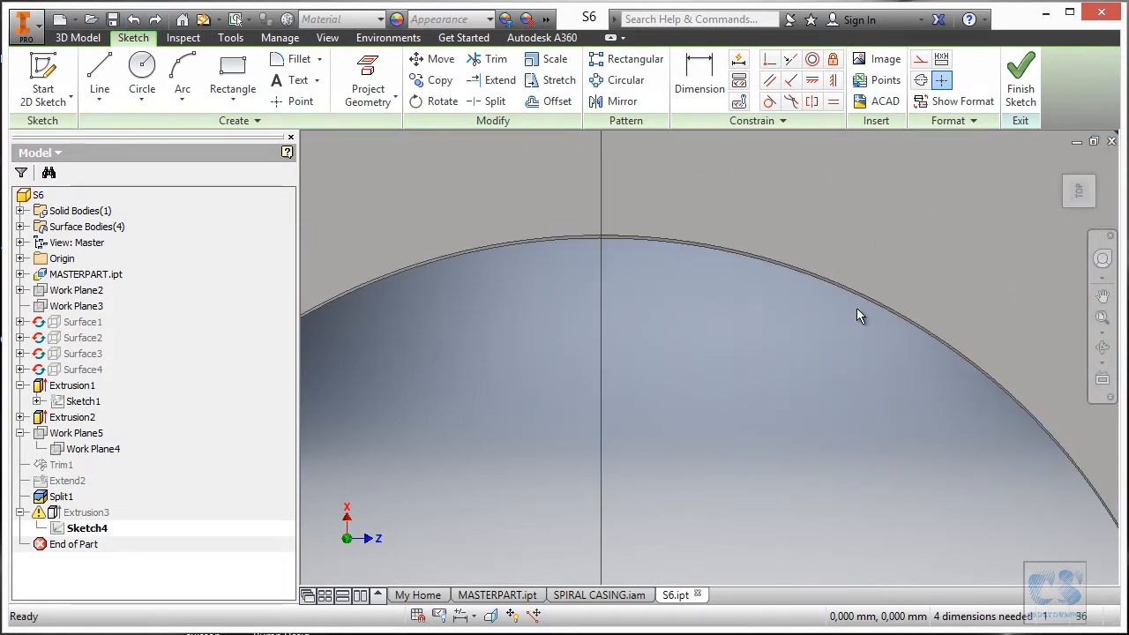
scroll(837, 296, "down", 2)
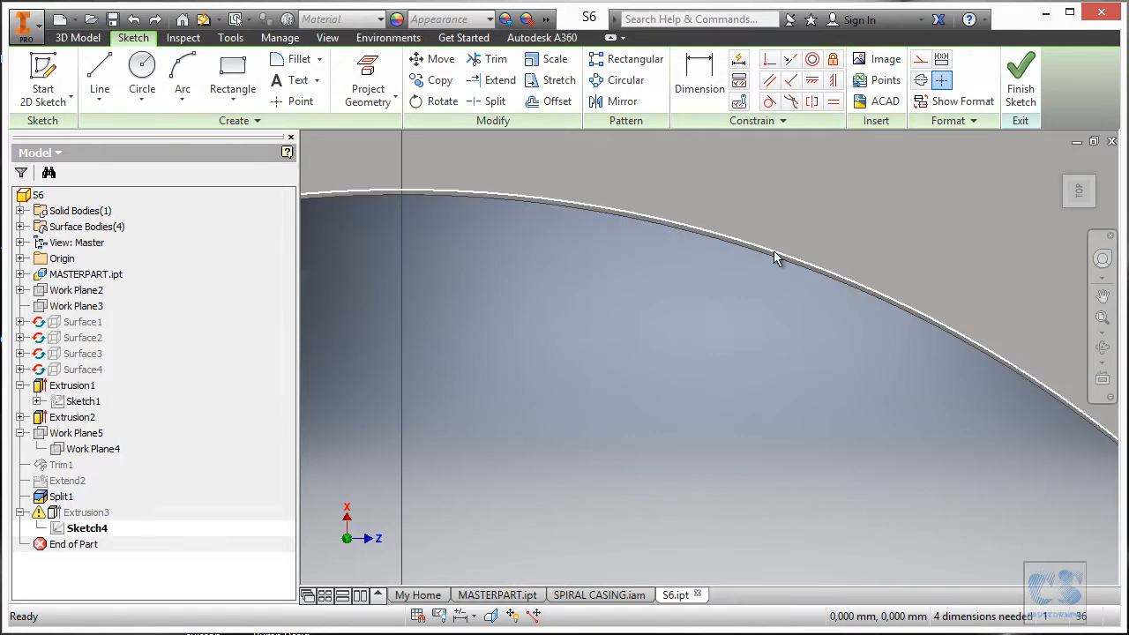
scroll(754, 293, "up", 3)
mouse_move(754, 293)
middle_mouse_down("shift")
mouse_move(702, 303)
mouse_move(761, 338)
mouse_move(715, 361)
mouse_move(733, 349)
middle_mouse_up("shift")
middle_click_drag(615, 364, 494, 377, "shift")
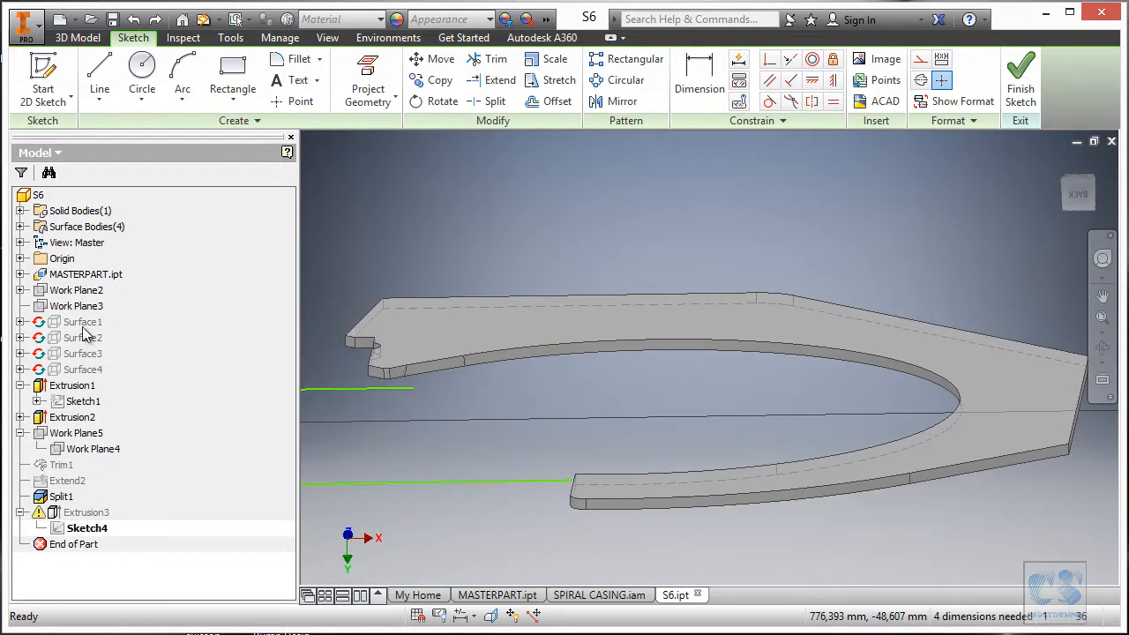
right_click(71, 371)
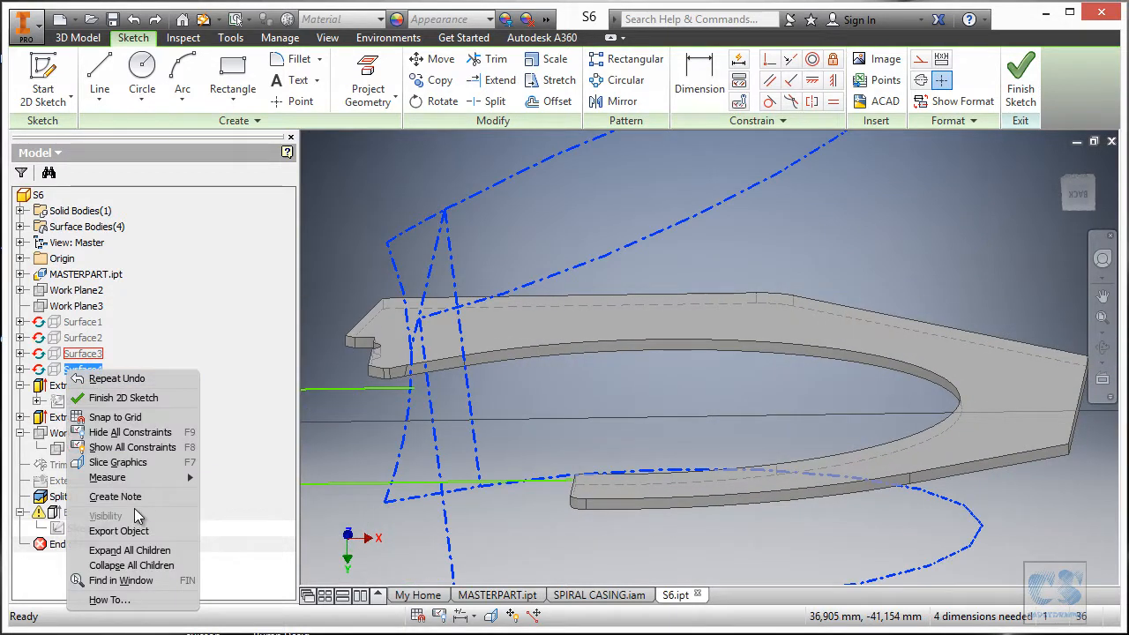
left_click(798, 207)
Exit Sketch4 accepting the update errors, turn on Surface4 visibility, and reopen Sketch4 for editing.
left_click(1019, 83)
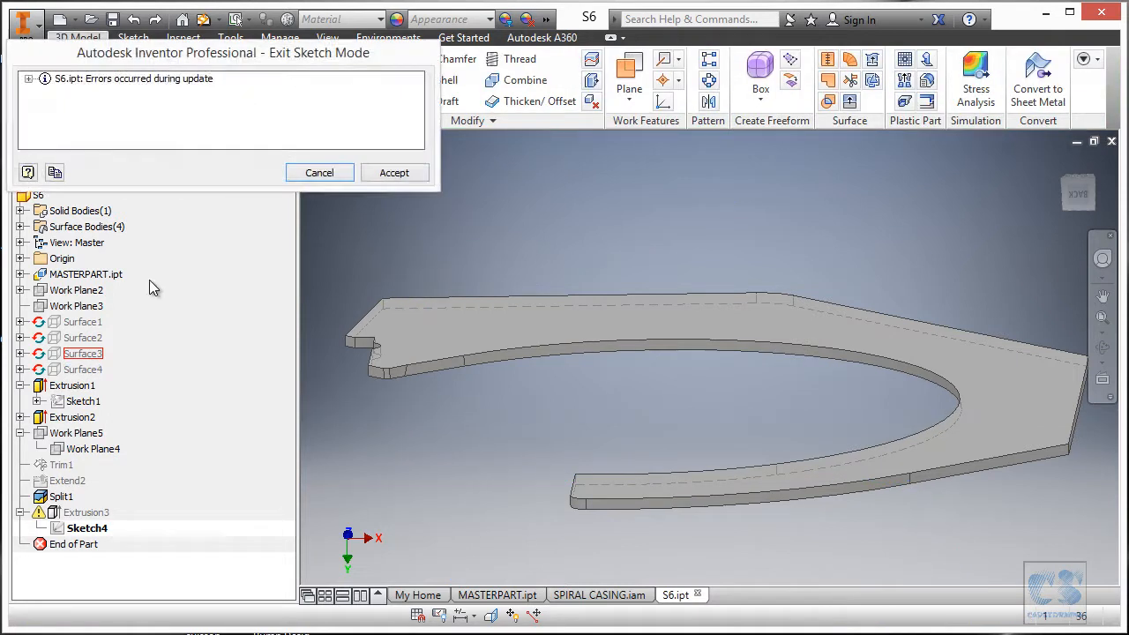
left_click(406, 174)
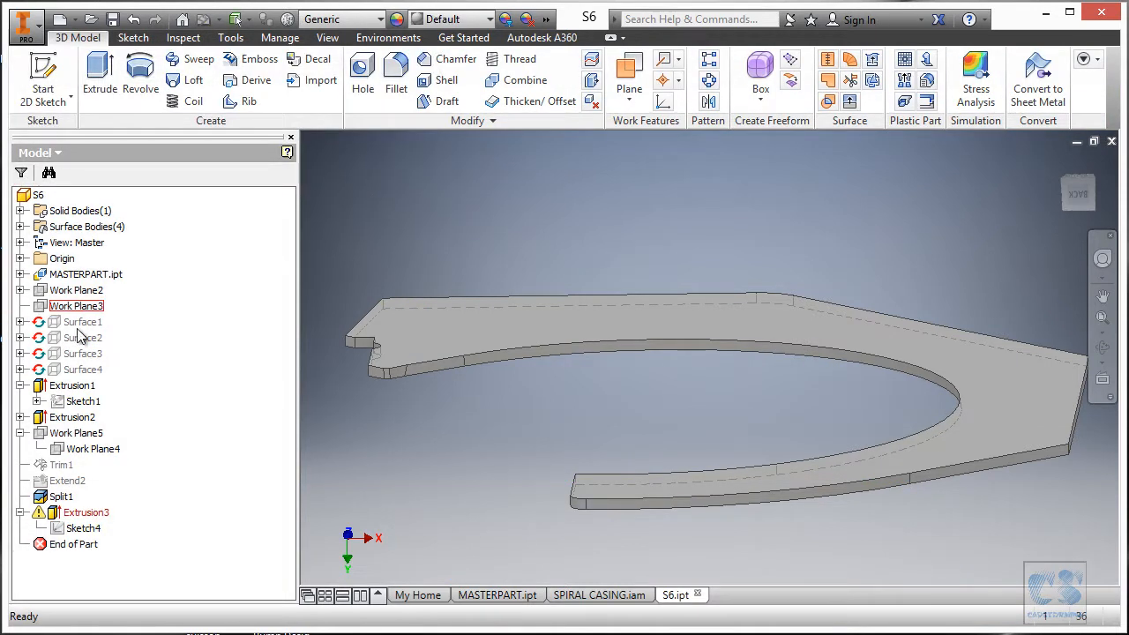
right_click(72, 370)
left_click(134, 471)
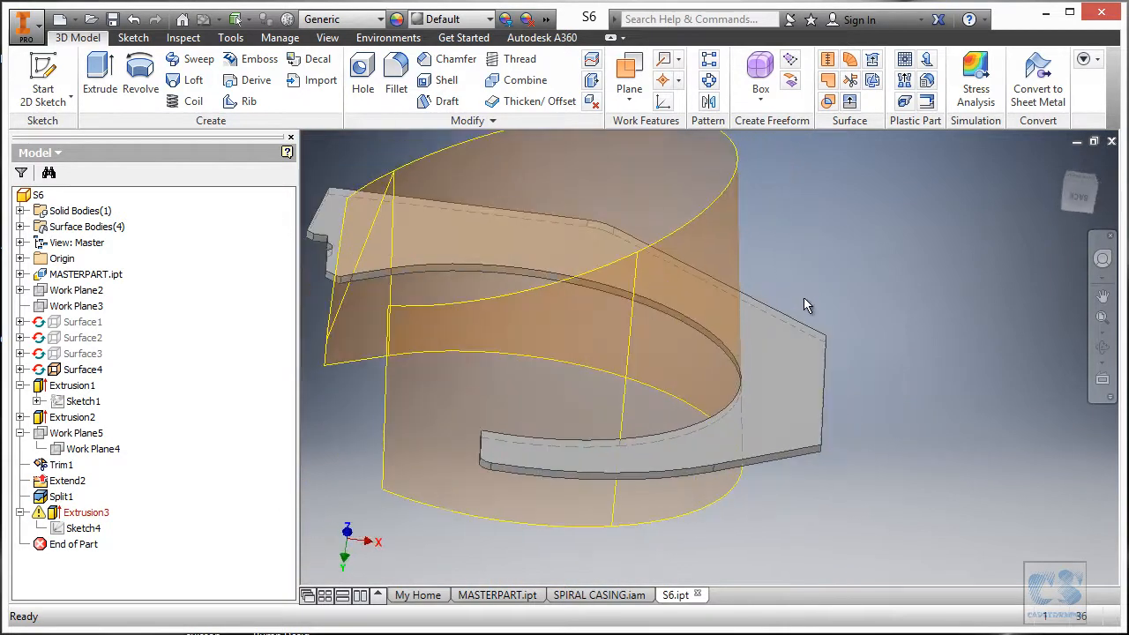
left_click(80, 529)
left_click(398, 375)
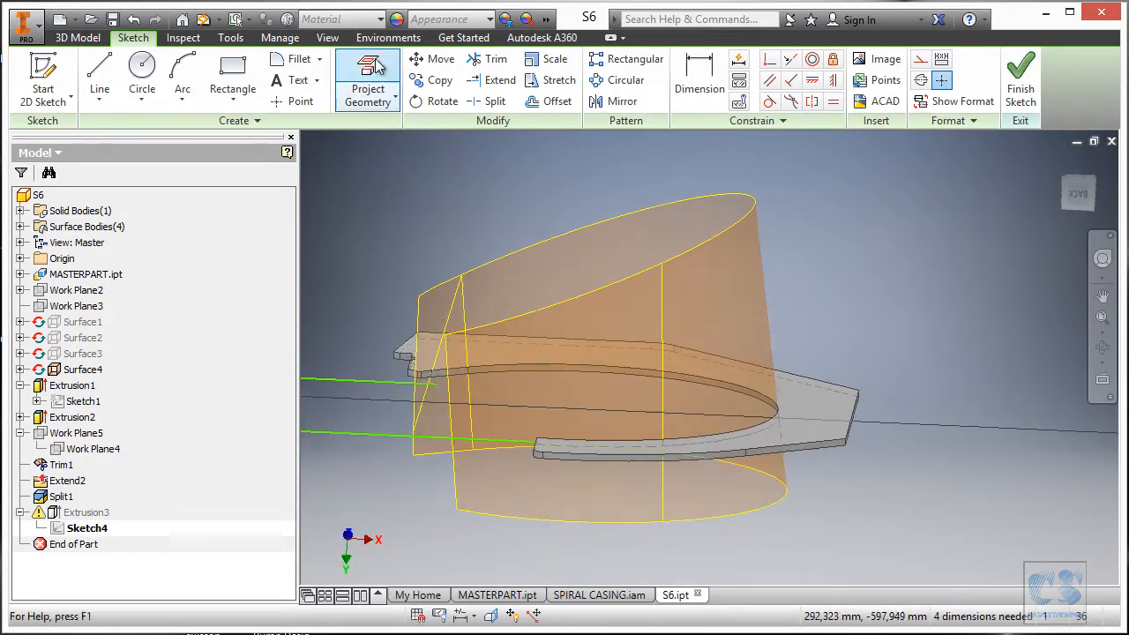
Project the plate face's edges into Sketch4 with Project Geometry.
left_click(393, 69)
left_click(804, 397)
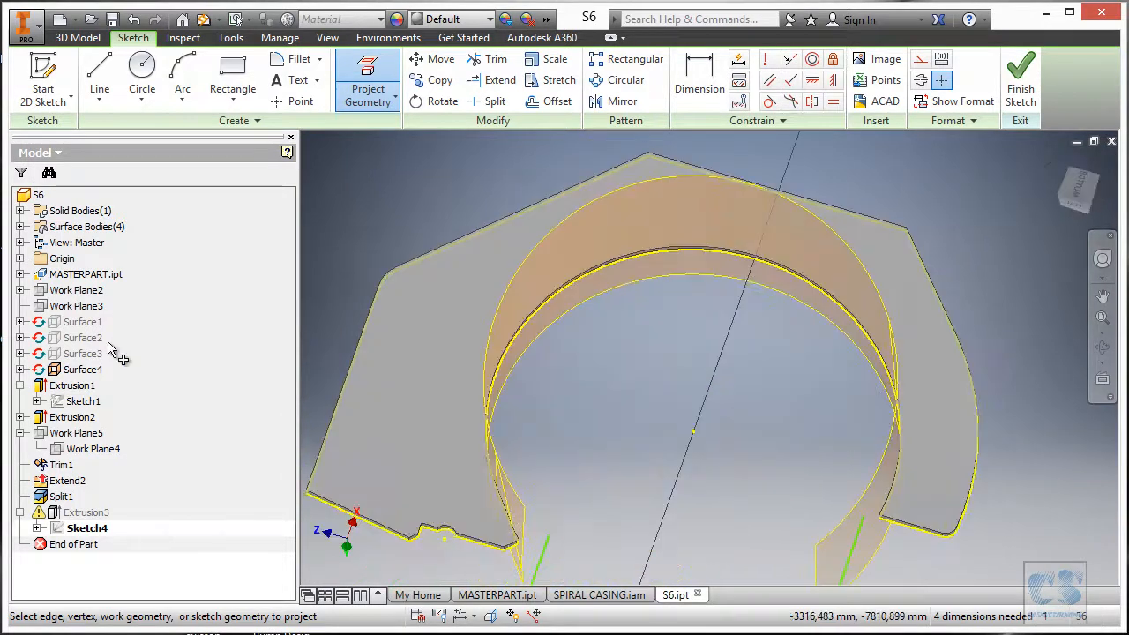
right_click(83, 371)
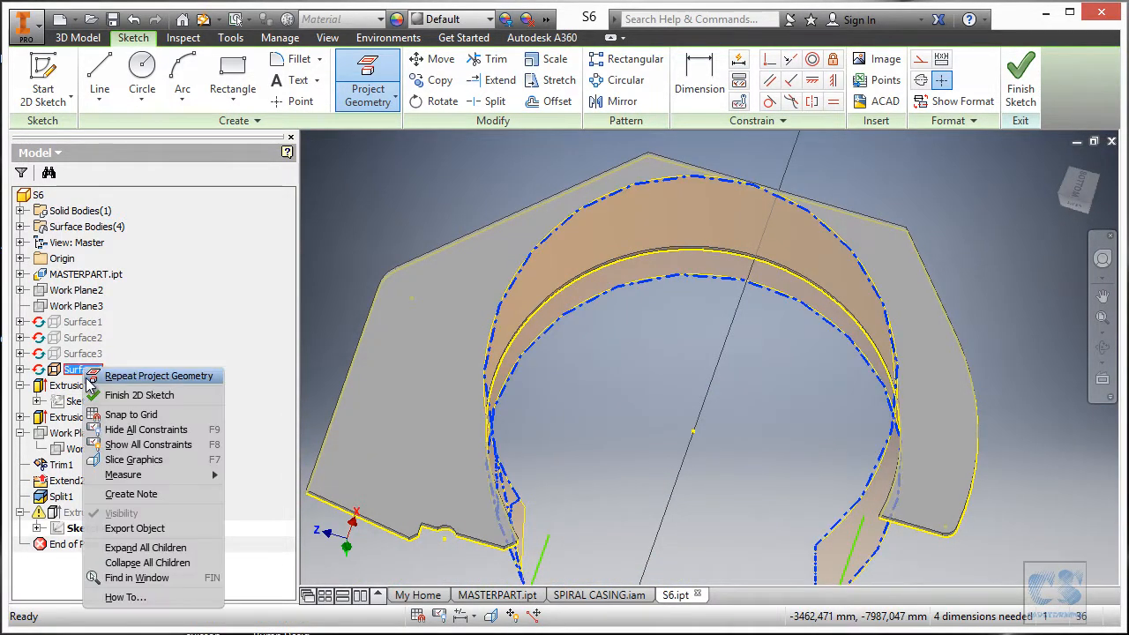
left_click(408, 301)
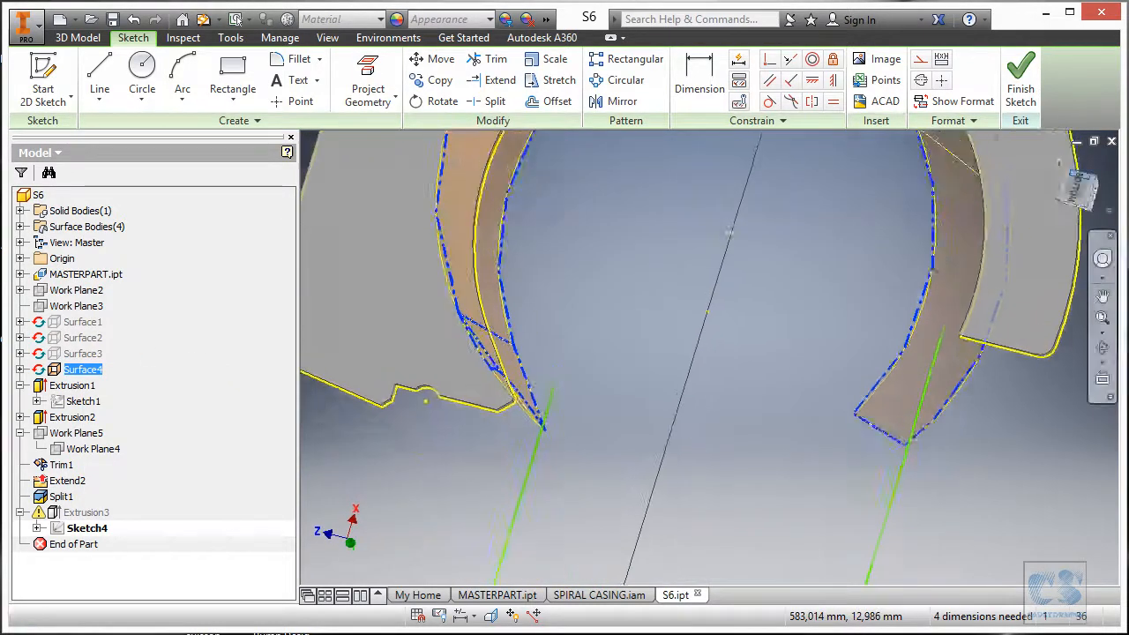
Finish the sketch, turn off Surface4 visibility, and reopen Sketch4 for editing.
left_click(1021, 83)
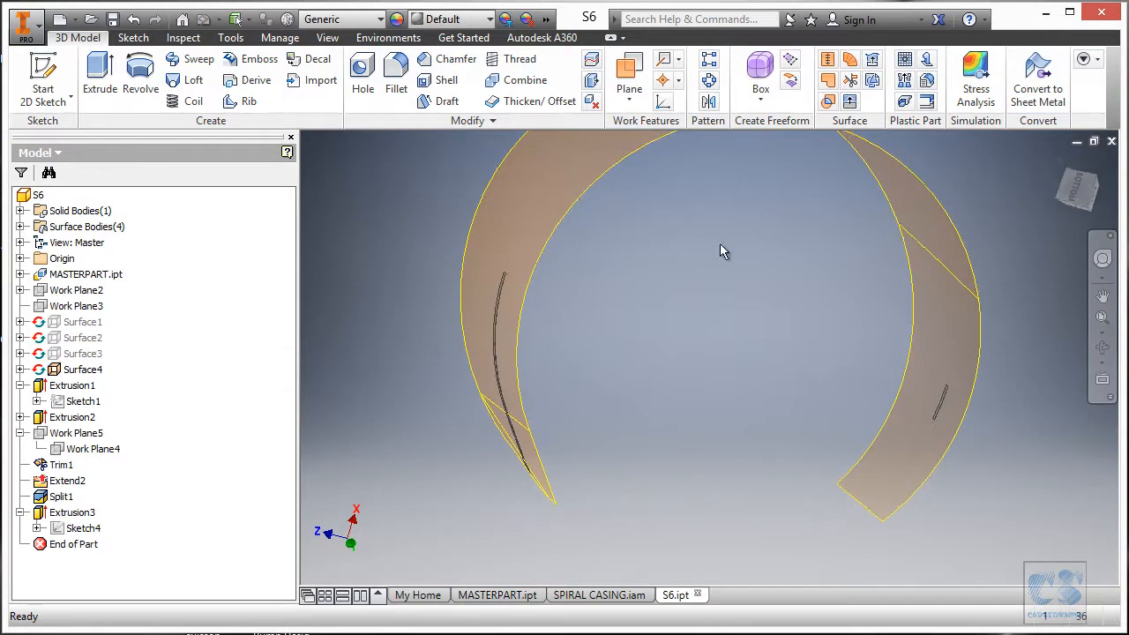
right_click(92, 374)
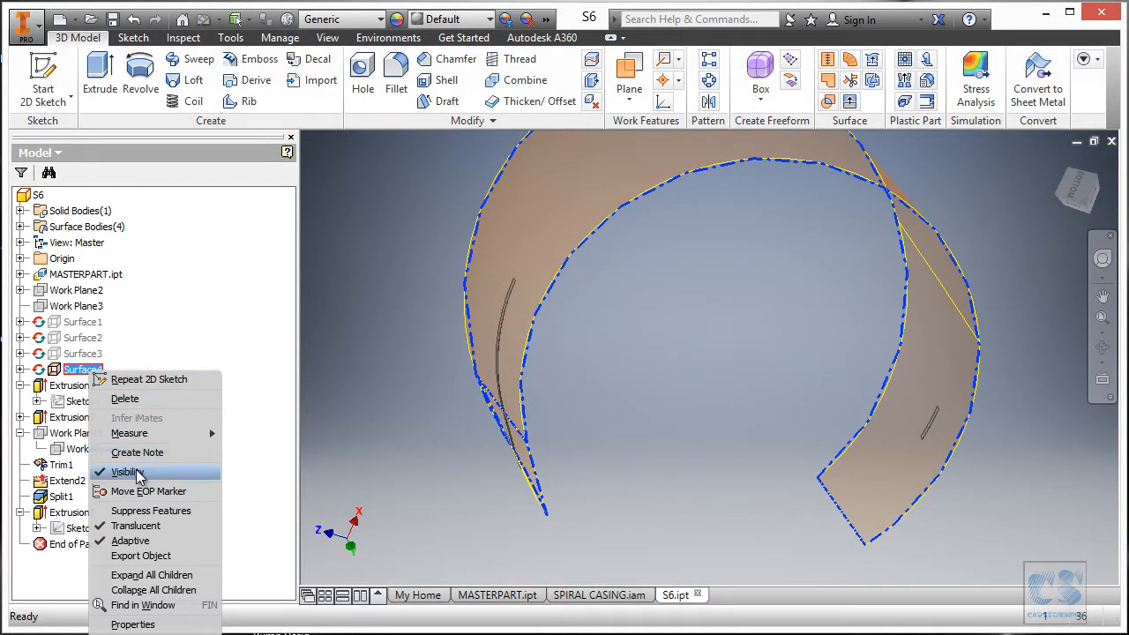
left_click(146, 464)
left_click(84, 528)
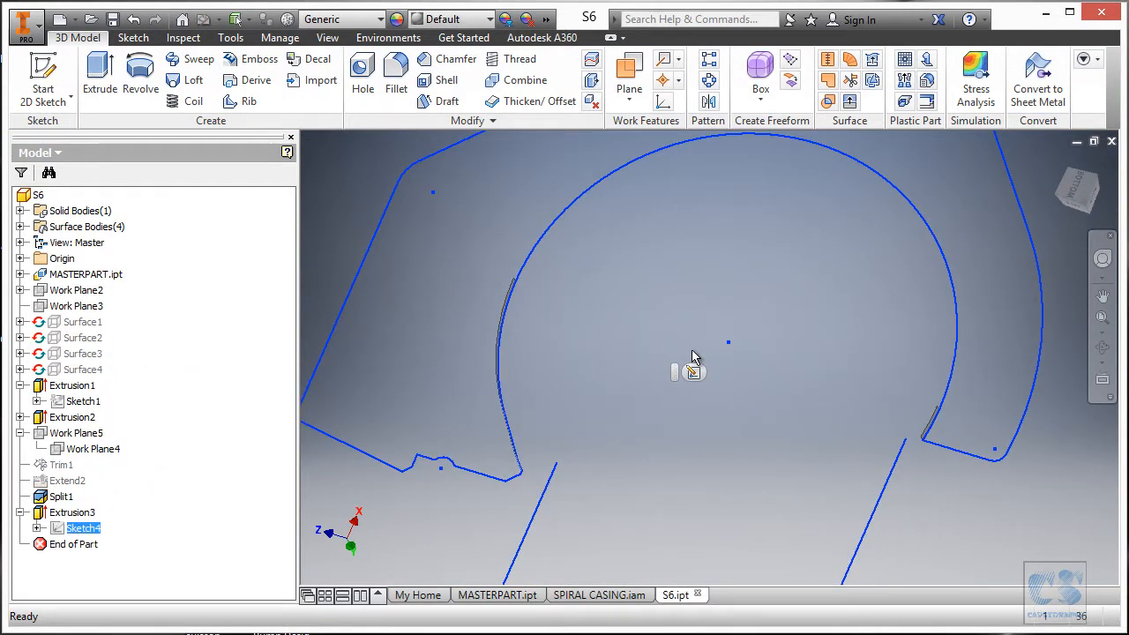
left_click(693, 373)
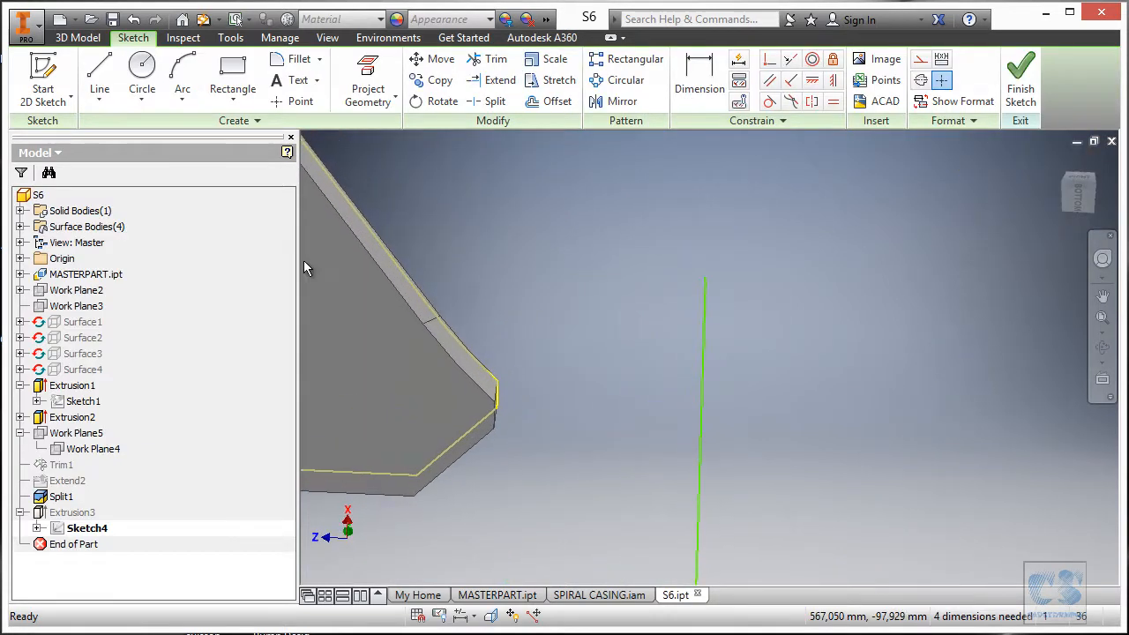
Make both green line endpoints coincident with the plate's corners, then finish Sketch4.
left_click(770, 60)
left_click(817, 395)
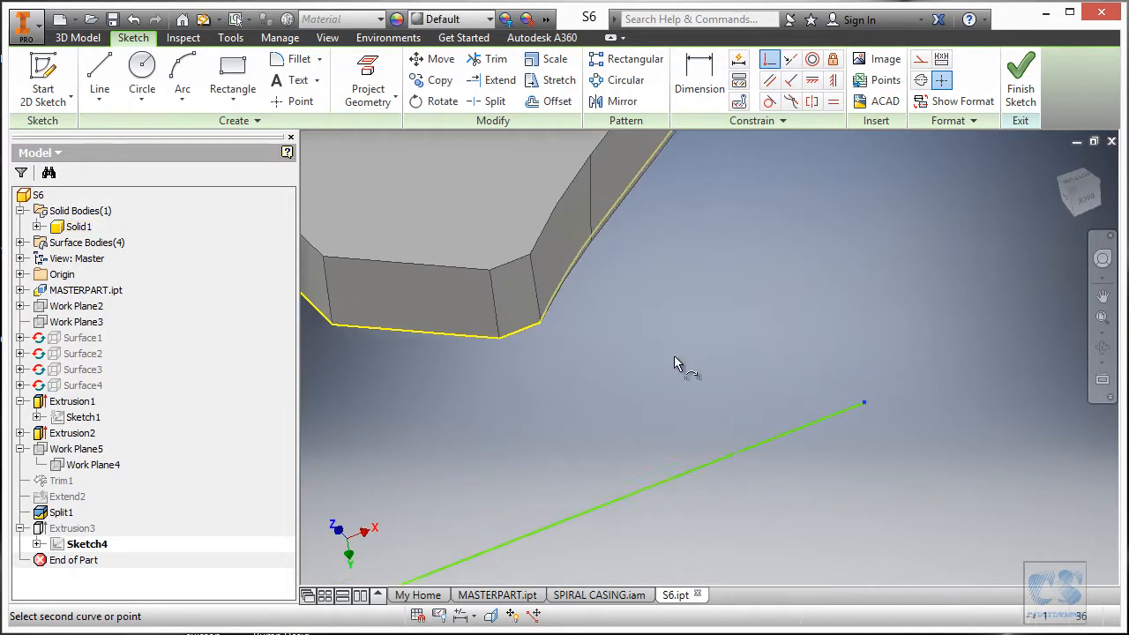
left_click(556, 372)
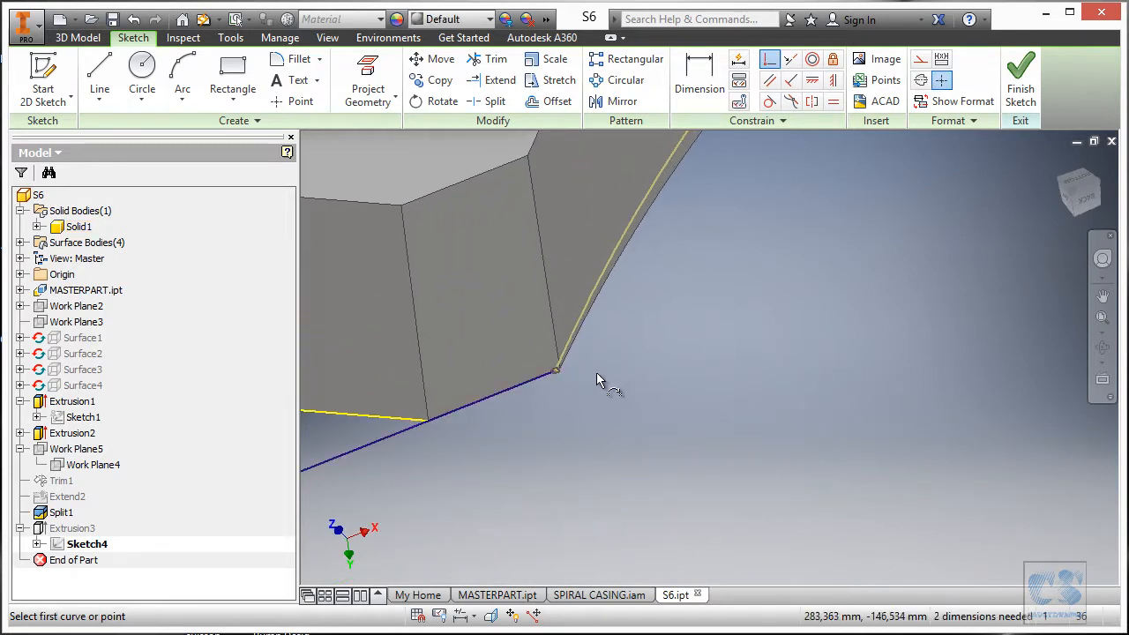
middle_click_drag(639, 371, 666, 447, "shift")
scroll(784, 417, "down", 3)
scroll(655, 406, "down", 3)
middle_click_drag(547, 446, 616, 413, "shift")
left_click(457, 457)
left_click(605, 413)
scroll(633, 472, "up", 5)
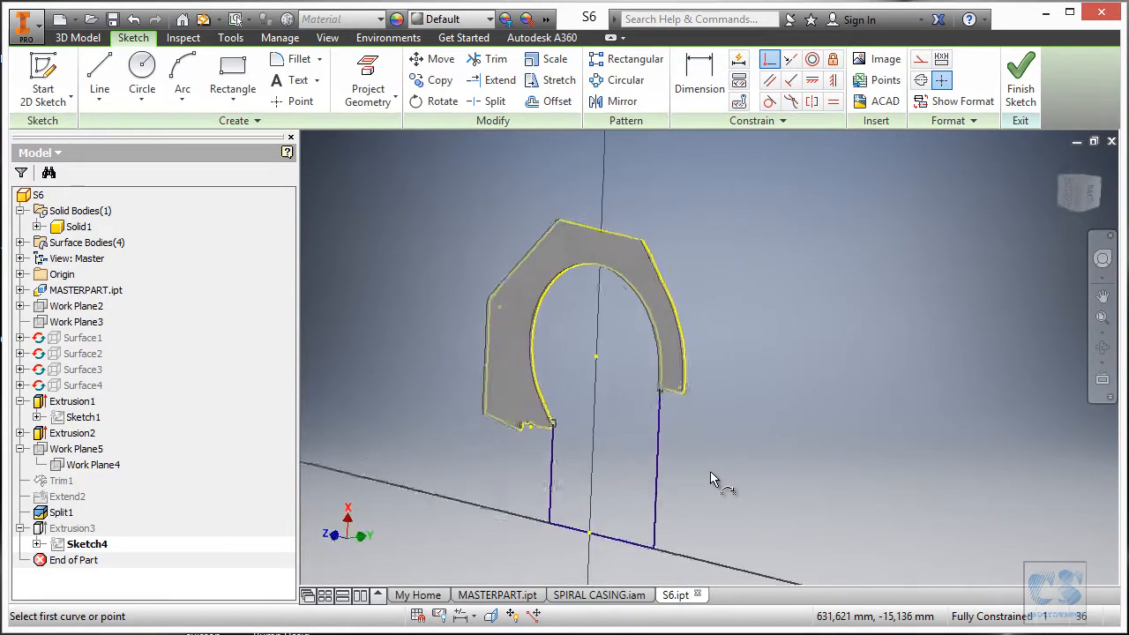
left_click(1022, 81)
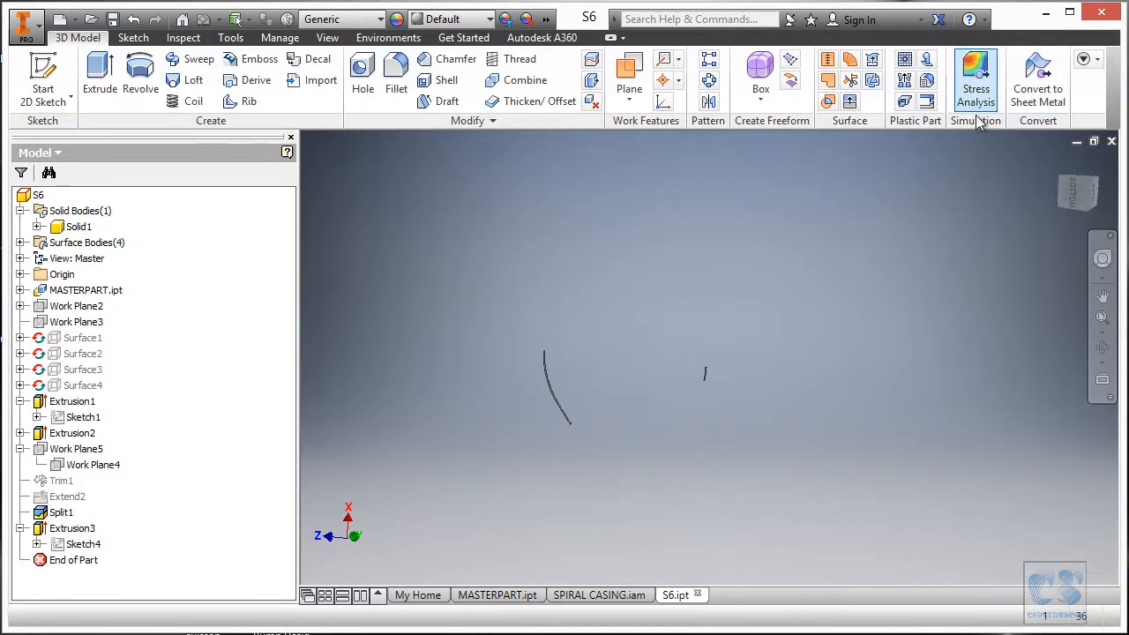
Swap Extrusion3's profile from the old region to the arch-shaped region and save S6.
double_click(87, 529)
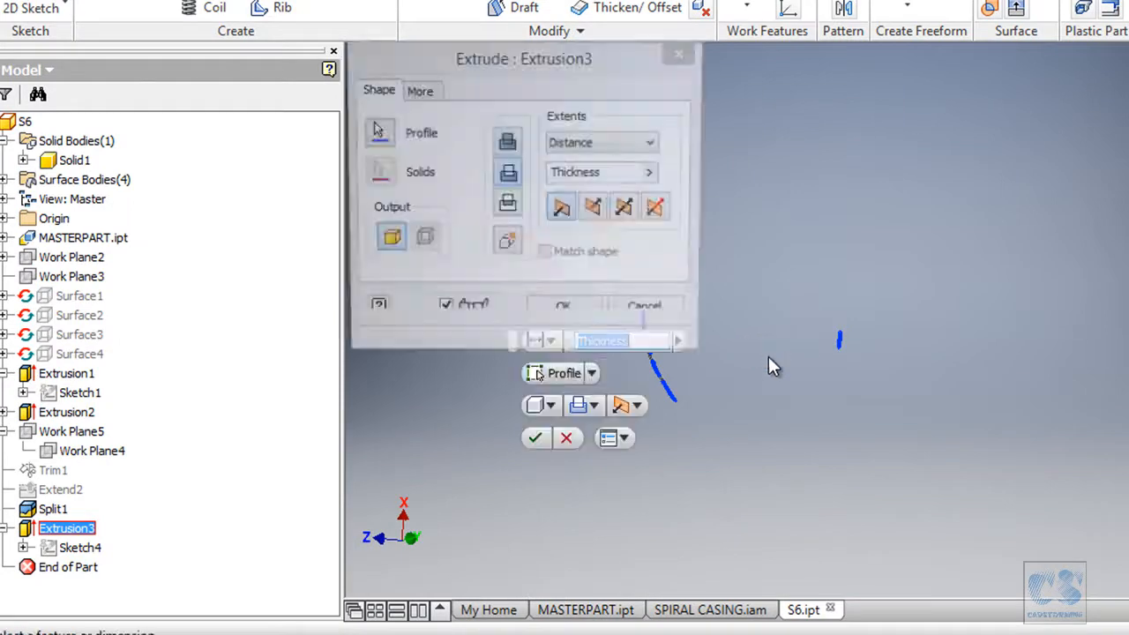
left_click(376, 135)
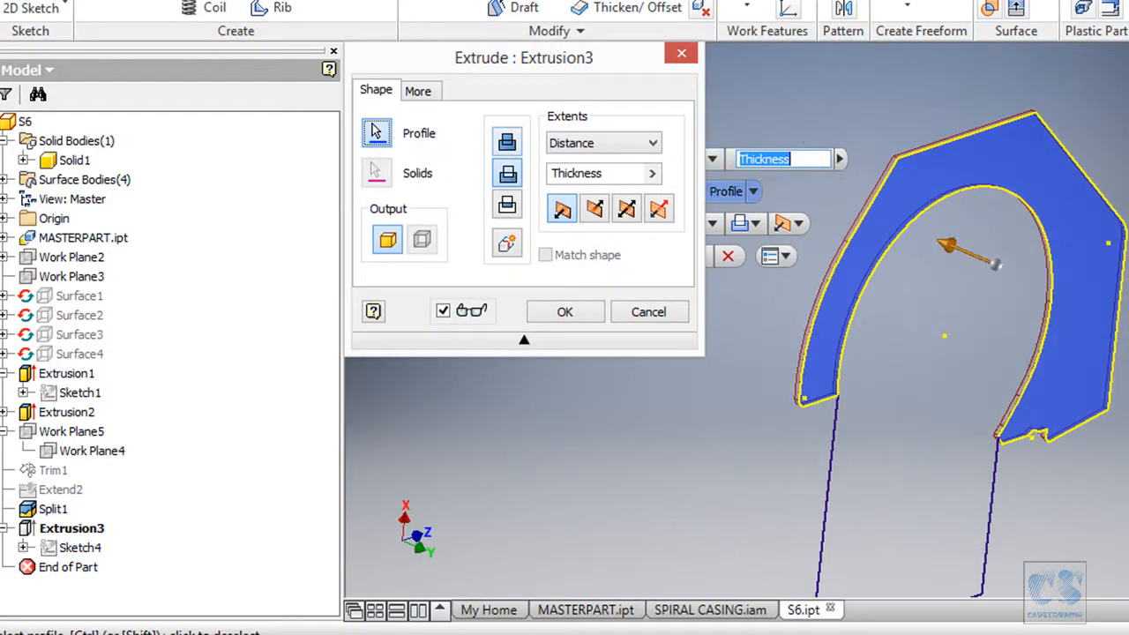
left_click(1076, 194)
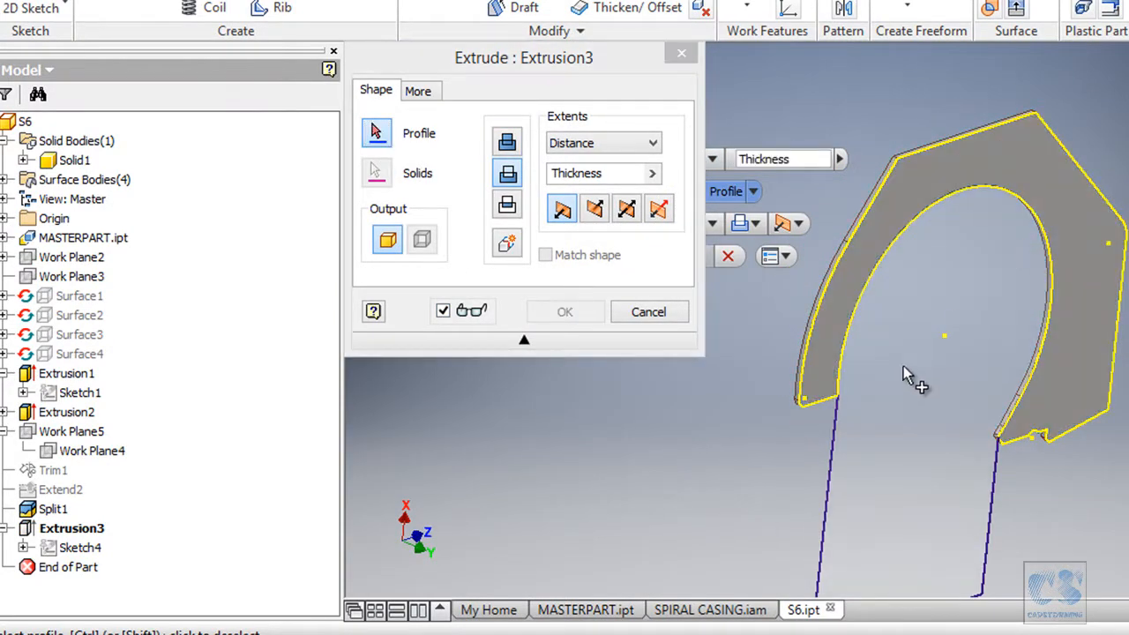
left_click(917, 375)
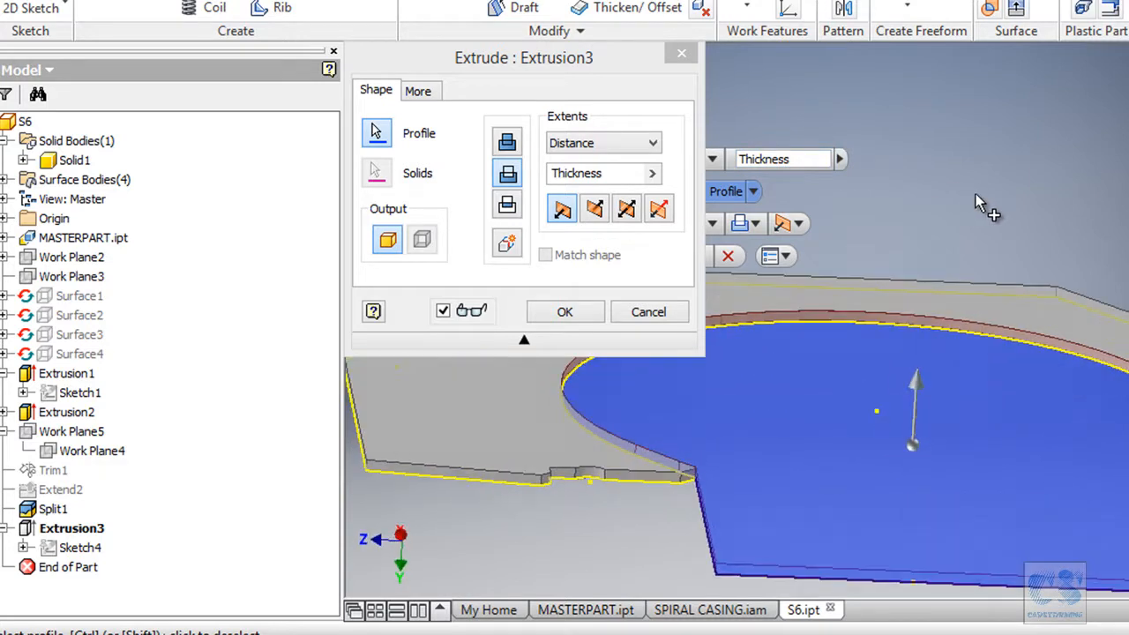
left_click(565, 312)
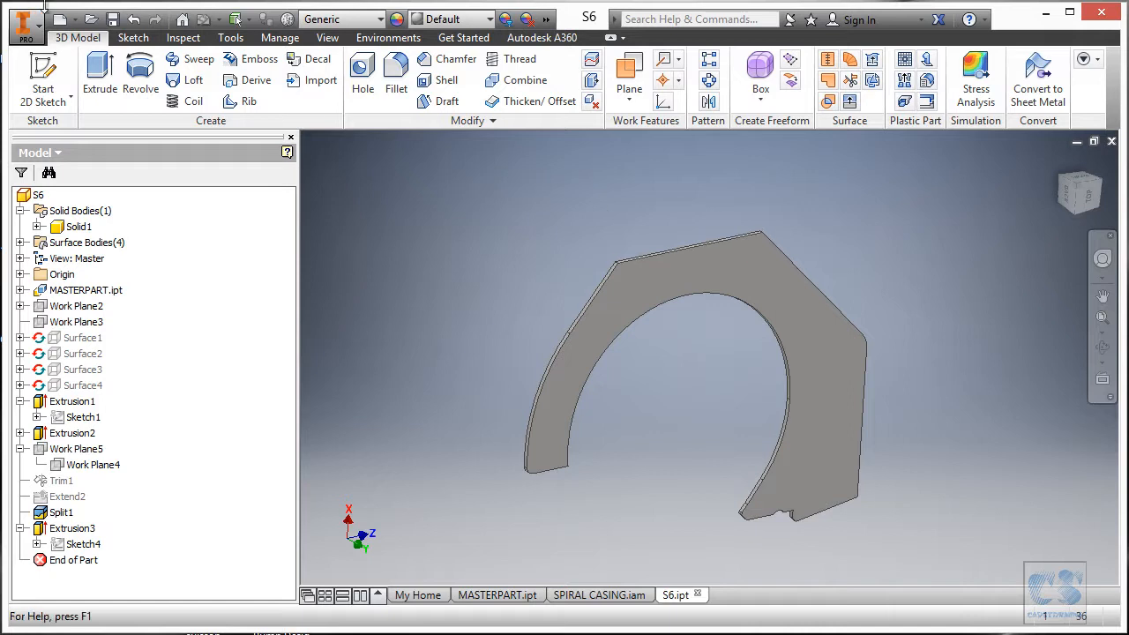
left_click(112, 18)
Run Analyze Interference on SPIRAL CASING.iam with the casing selected; no interference found.
left_click(599, 595)
middle_click_drag(869, 426, 720, 164, "shift")
left_click(42, 75)
left_click(517, 298)
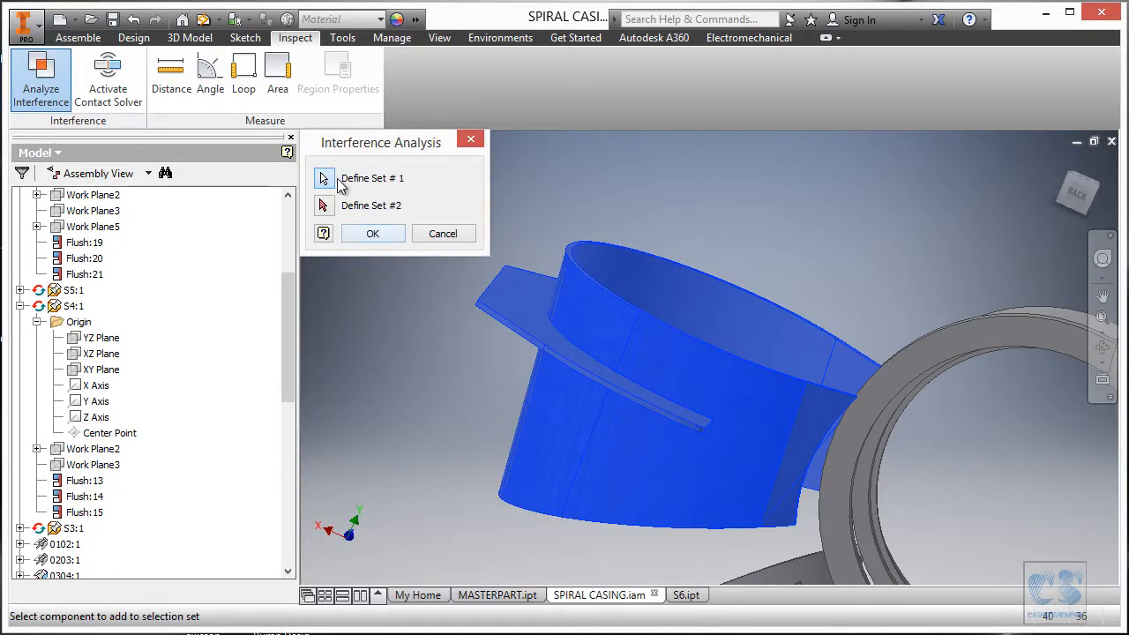
left_click(617, 322)
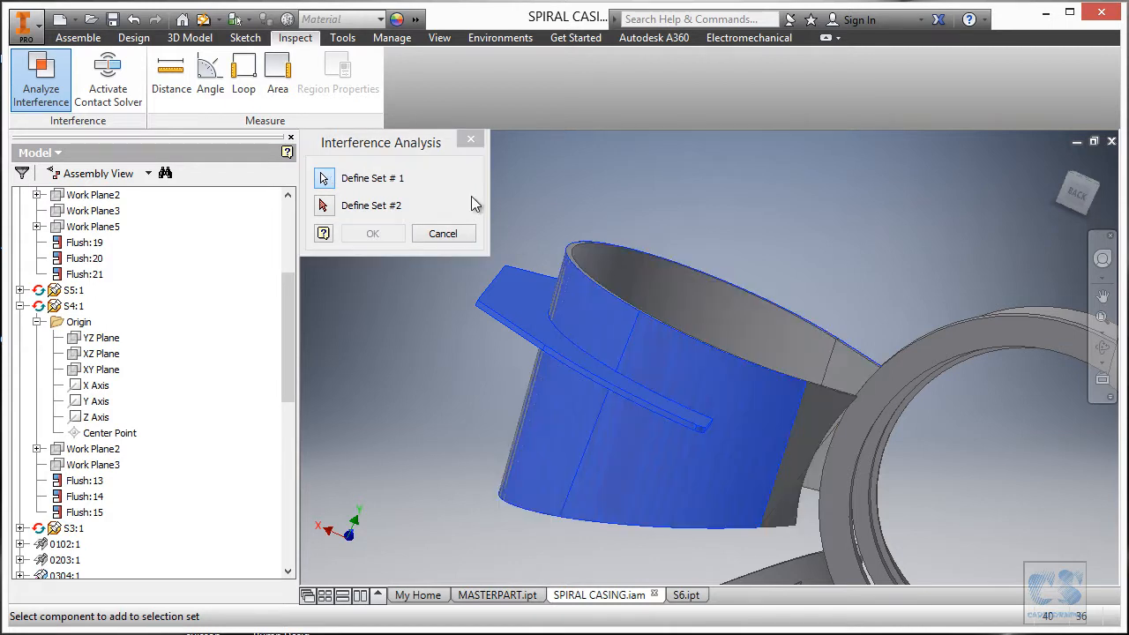
left_click(323, 208)
left_click(619, 305)
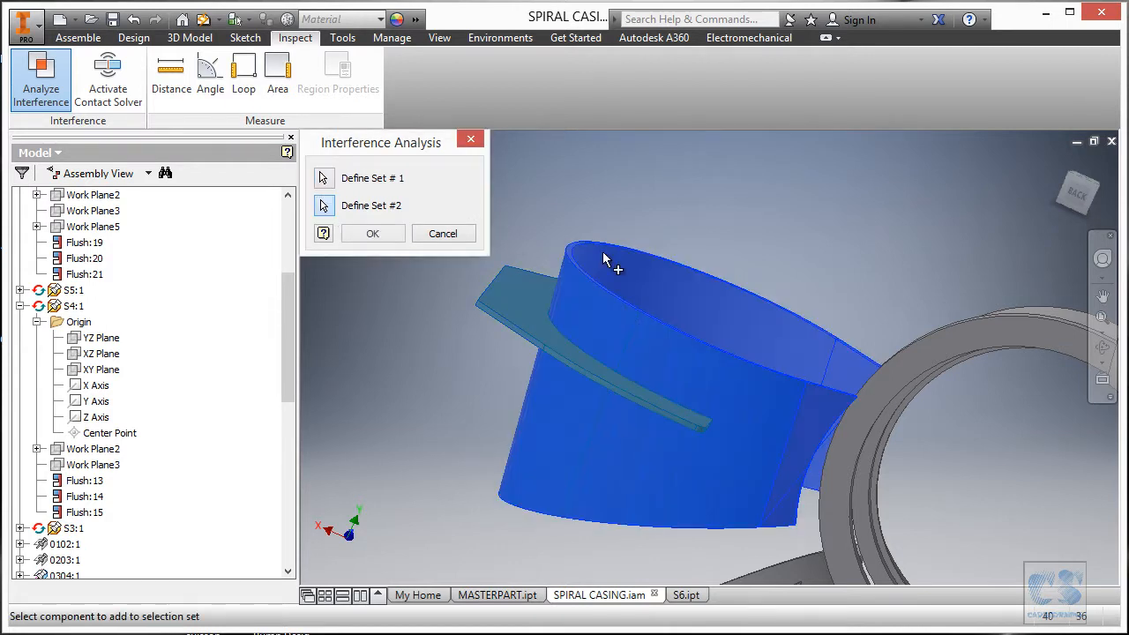
left_click(371, 231)
left_click(704, 374)
Orbit the whole assembly, then switch to the spiral casing PDF drawing in Adobe Reader.
middle_click_drag(705, 376, 877, 246, "shift")
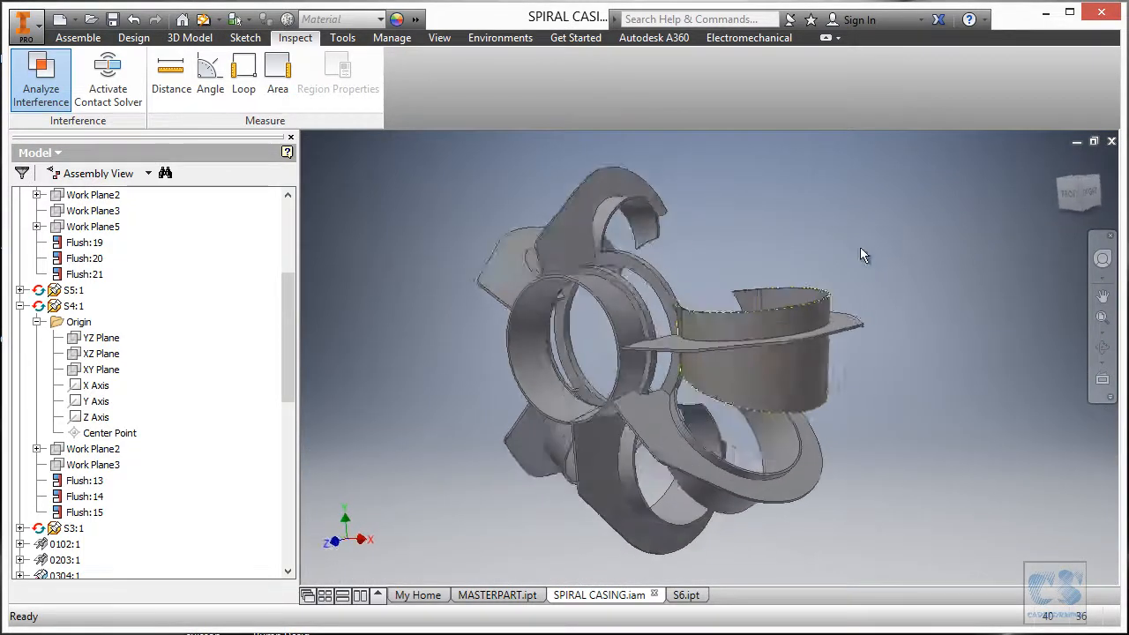
left_click(778, 633)
scroll(663, 481, "down", 3, "ctrl")
left_click_drag(711, 365, 717, 310)
scroll(403, 479, "up", 1, "ctrl")
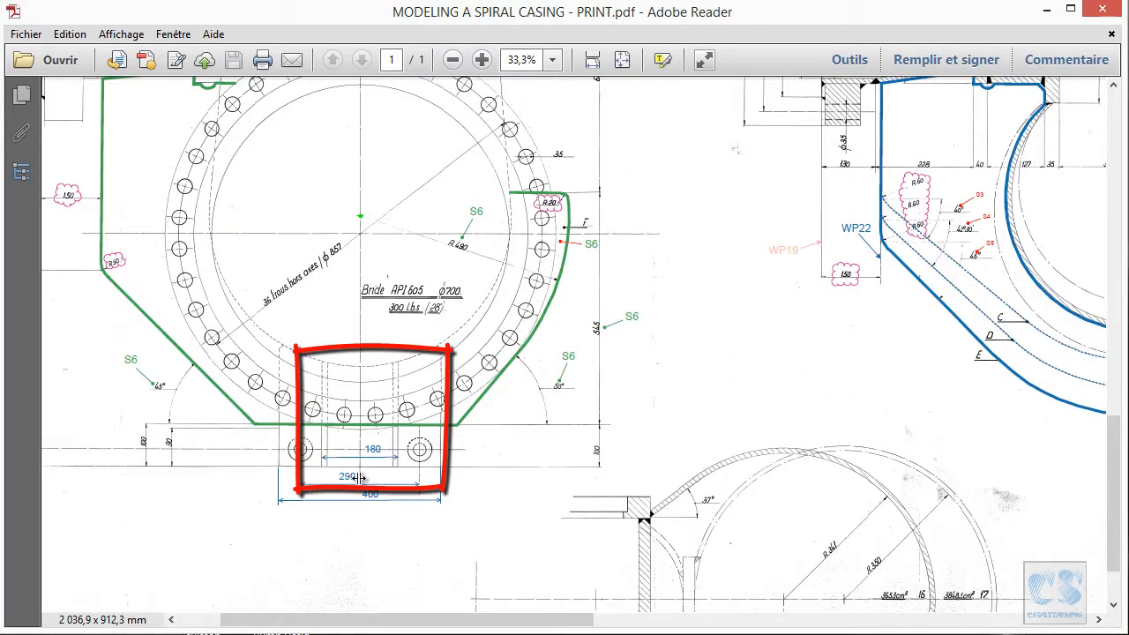
scroll(456, 562, "down", 2, "ctrl")
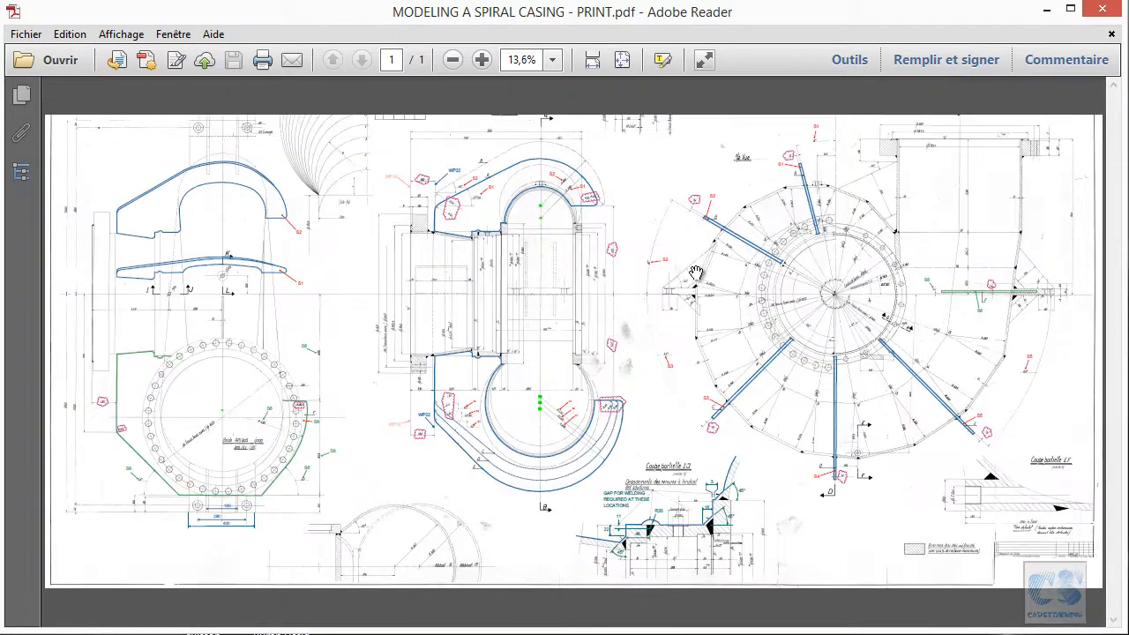
scroll(696, 275, "up", 3, "ctrl")
scroll(426, 369, "down", 3, "ctrl")
scroll(980, 361, "up", 3, "ctrl")
scroll(968, 346, "down", 1, "ctrl")
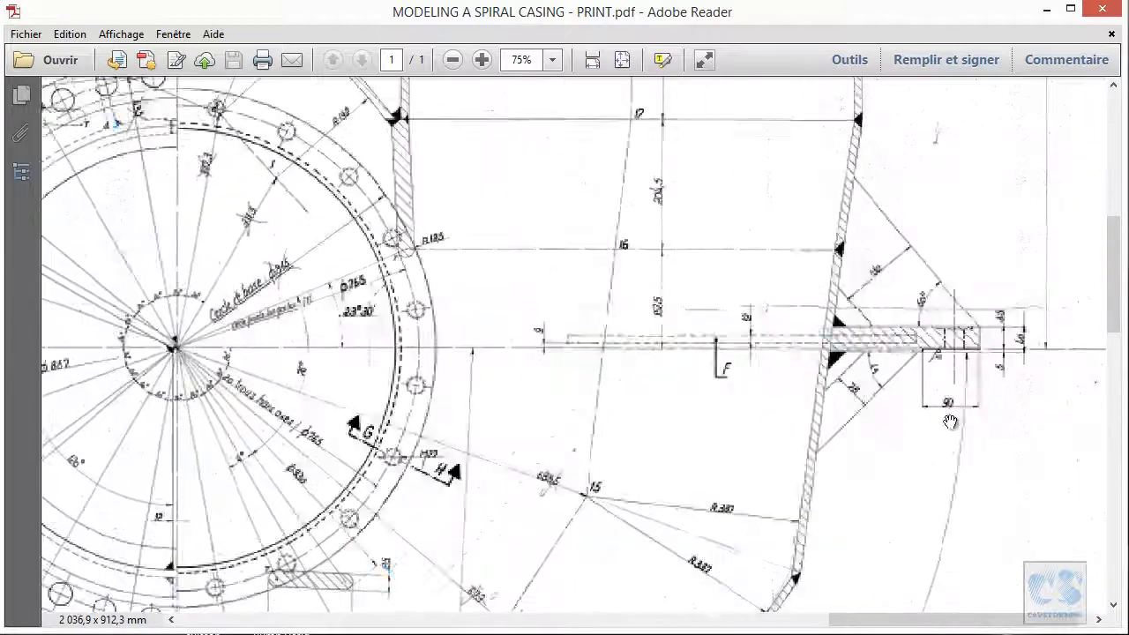
scroll(930, 474, "down", 1, "ctrl")
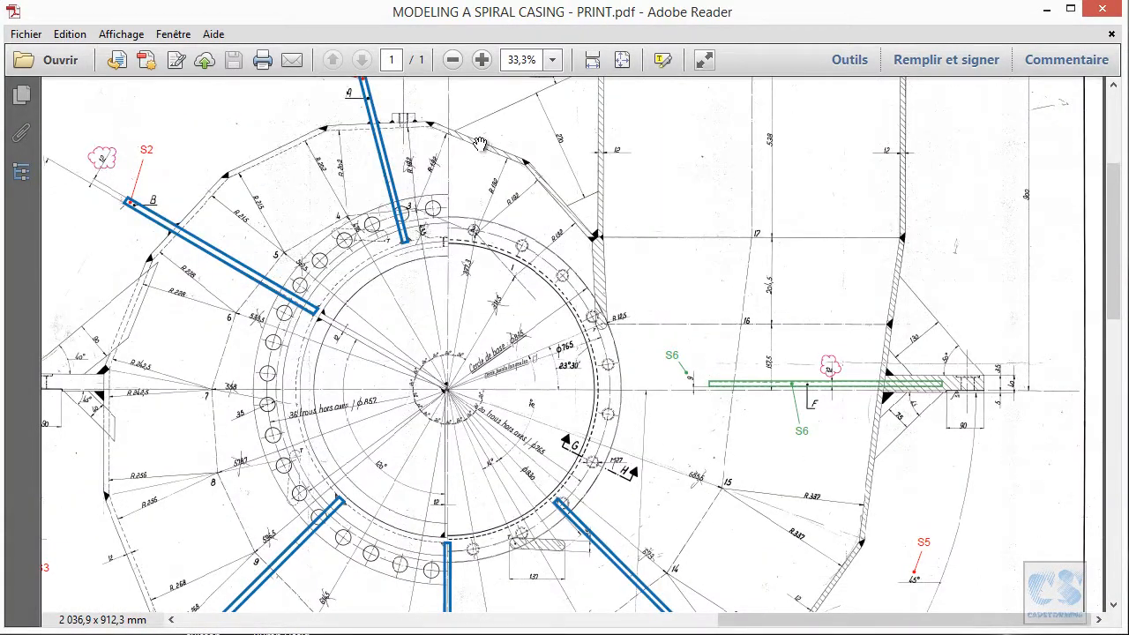
scroll(557, 225, "up", 3, "ctrl")
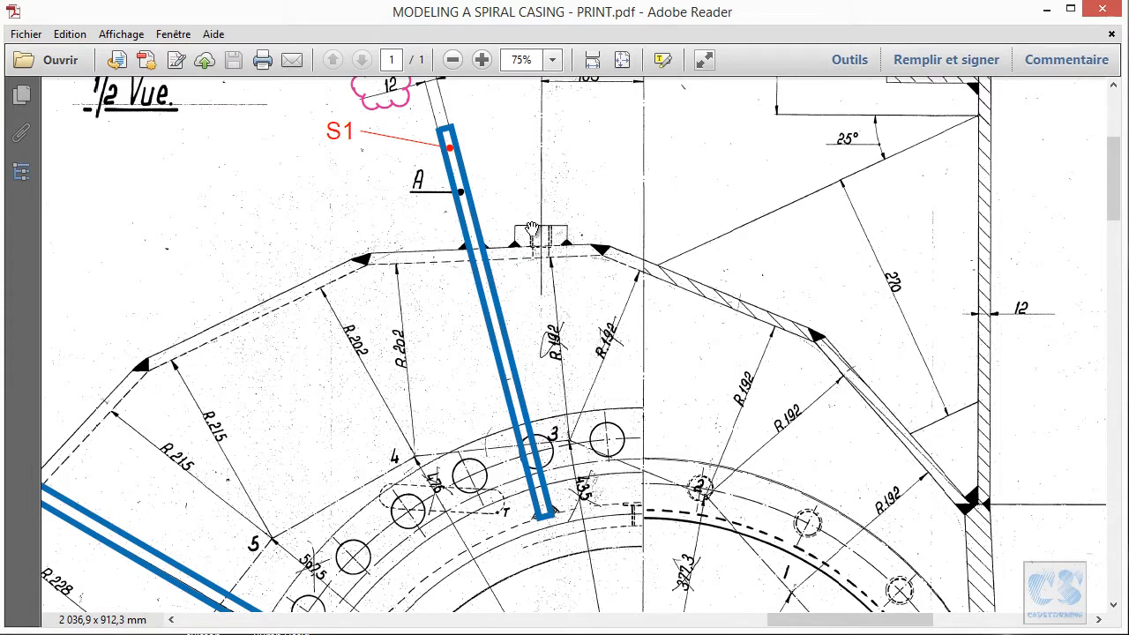
scroll(595, 228, "down", 3, "ctrl")
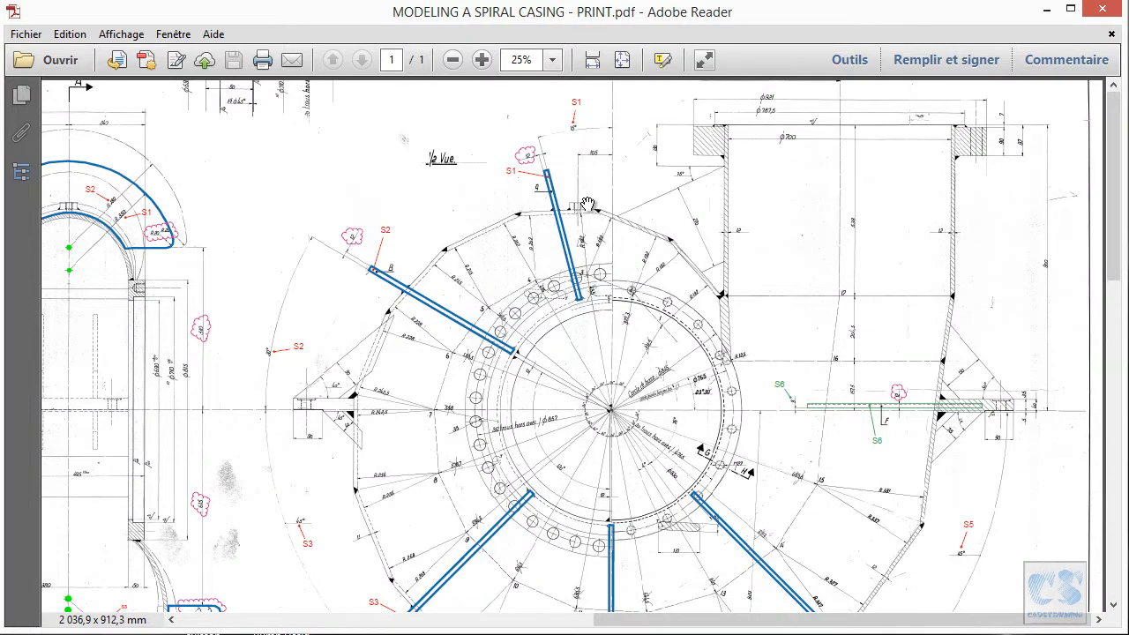
scroll(588, 204, "down", 2, "ctrl")
scroll(794, 445, "up", 3, "ctrl")
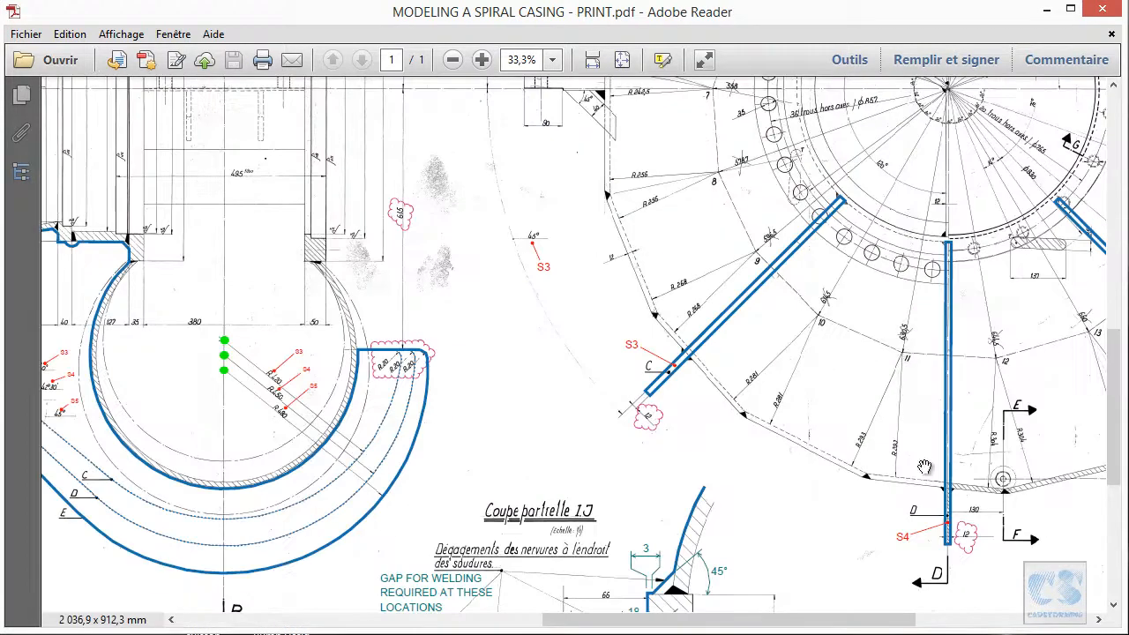
left_click_drag(1020, 481, 573, 291)
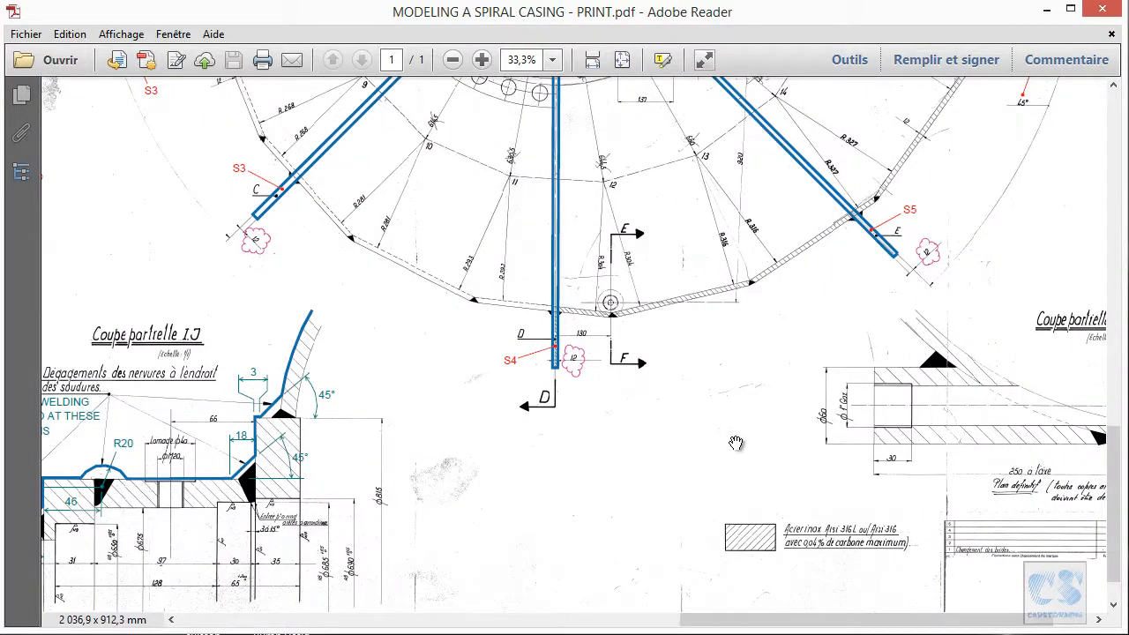